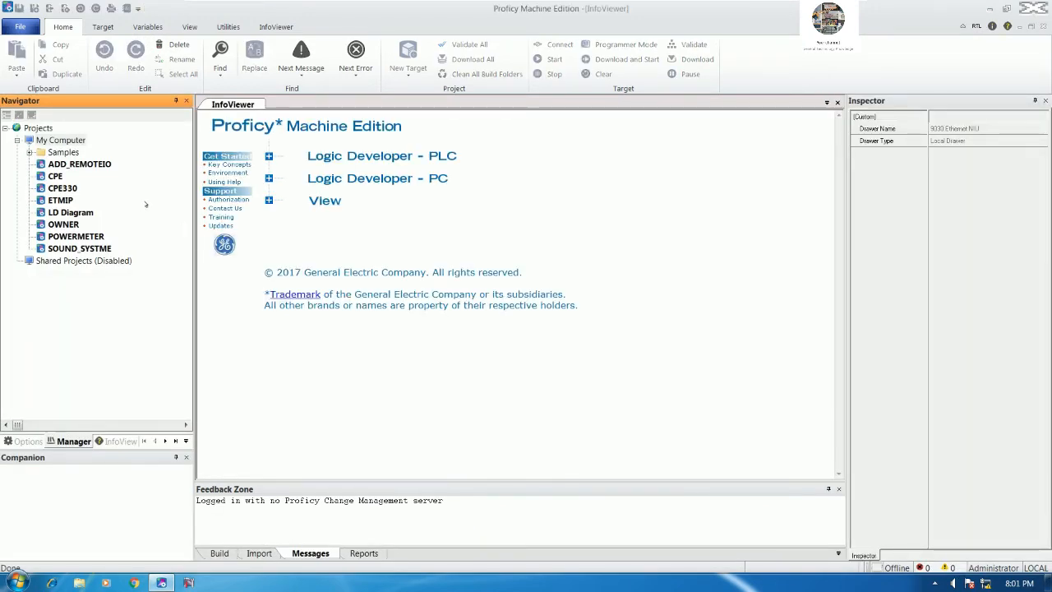
# - Open the ADD_REMOTEIO project, expand Rack 0 of the CPE_IO target and select the IC695CPE330 module in slot 1
pyautogui.click(78, 166)
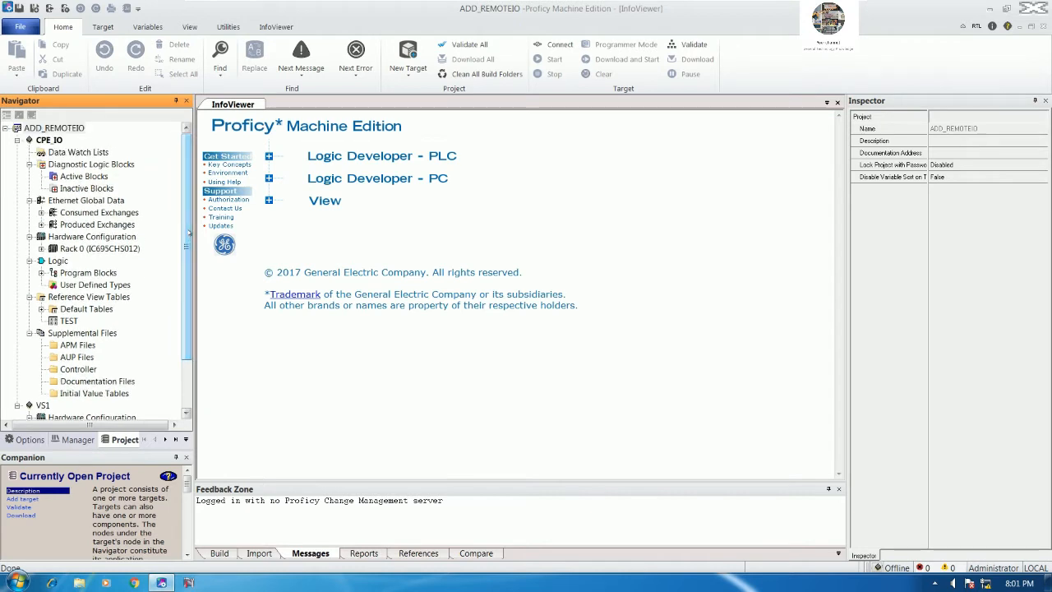
pyautogui.doubleClick(132, 248)
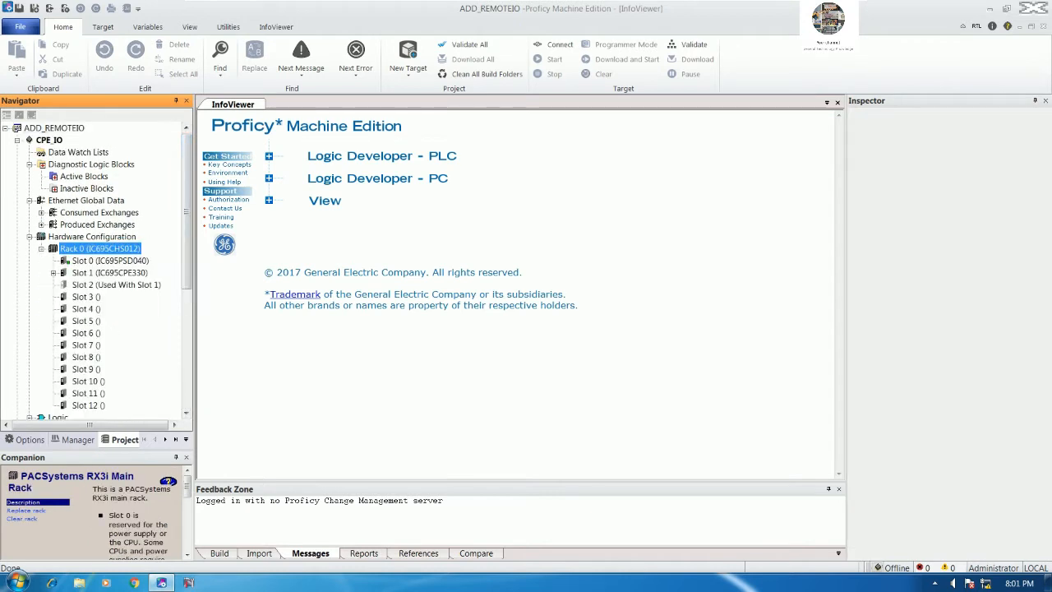
pyautogui.moveTo(187, 258)
pyautogui.mouseDown()
pyautogui.moveTo(185, 311)
pyautogui.moveTo(188, 263)
pyautogui.mouseUp()
pyautogui.click(133, 263)
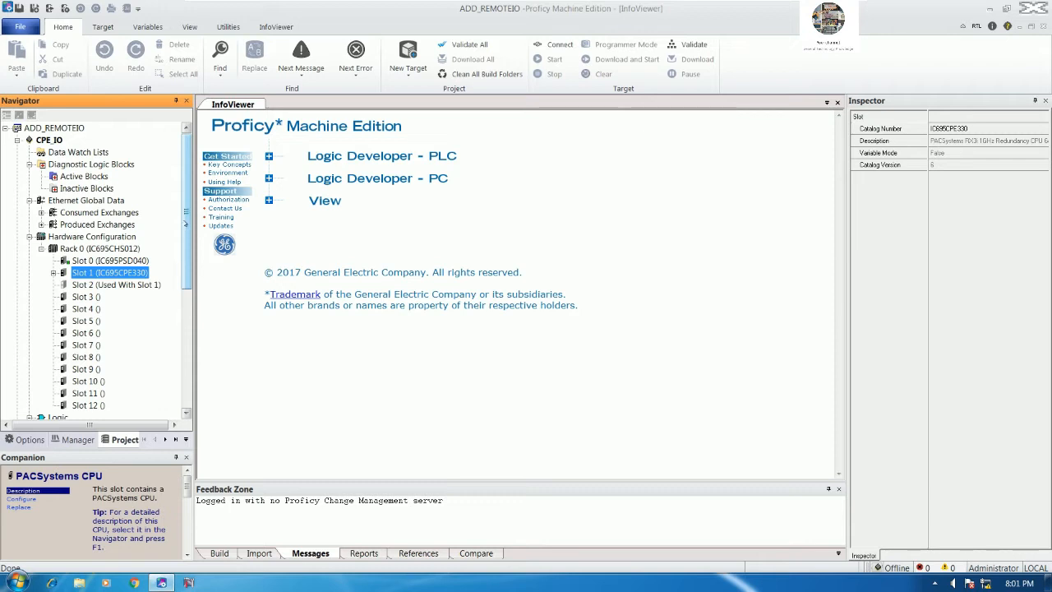
# - Expand the Main Rack of the VS1 target and compare its slot modules with the hardware diagram slide in PowerPoint
pyautogui.moveTo(185, 214); pyautogui.dragTo(182, 363)
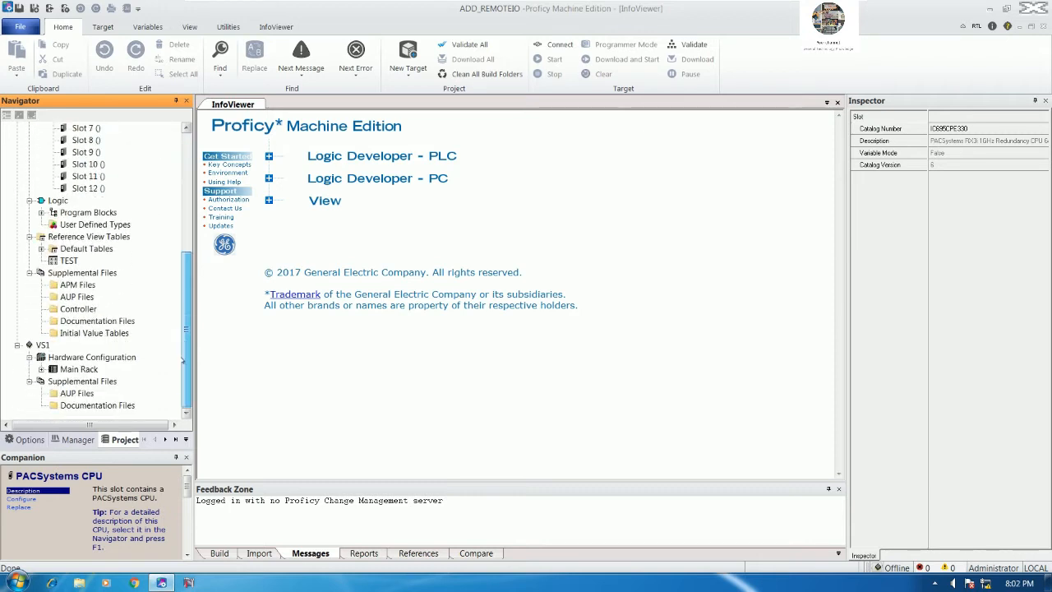
pyautogui.doubleClick(78, 369)
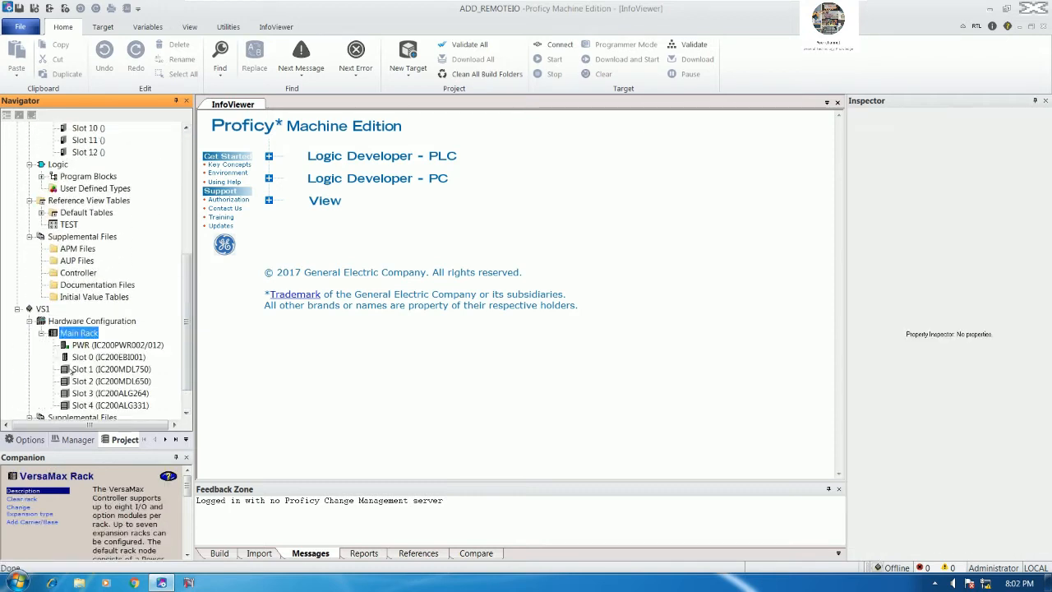
pyautogui.moveTo(185, 319); pyautogui.dragTo(185, 349)
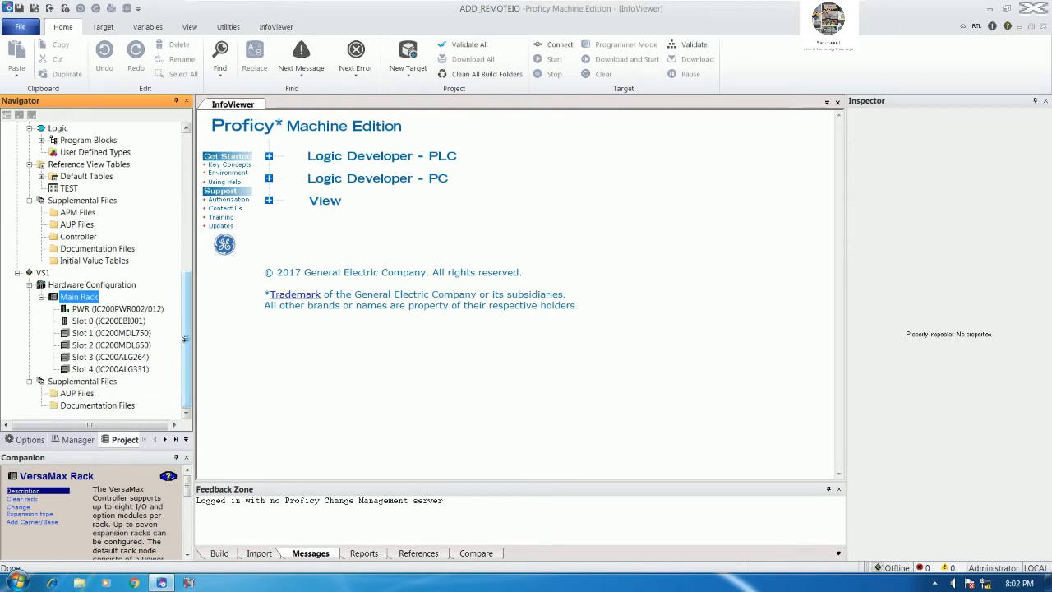
pyautogui.click(128, 344)
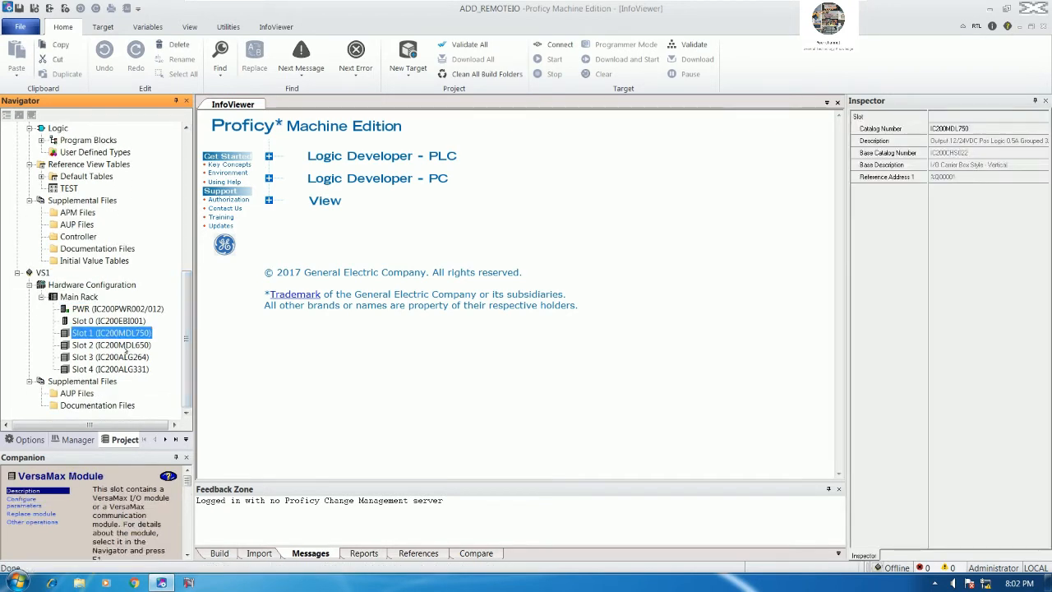
pyautogui.click(138, 333)
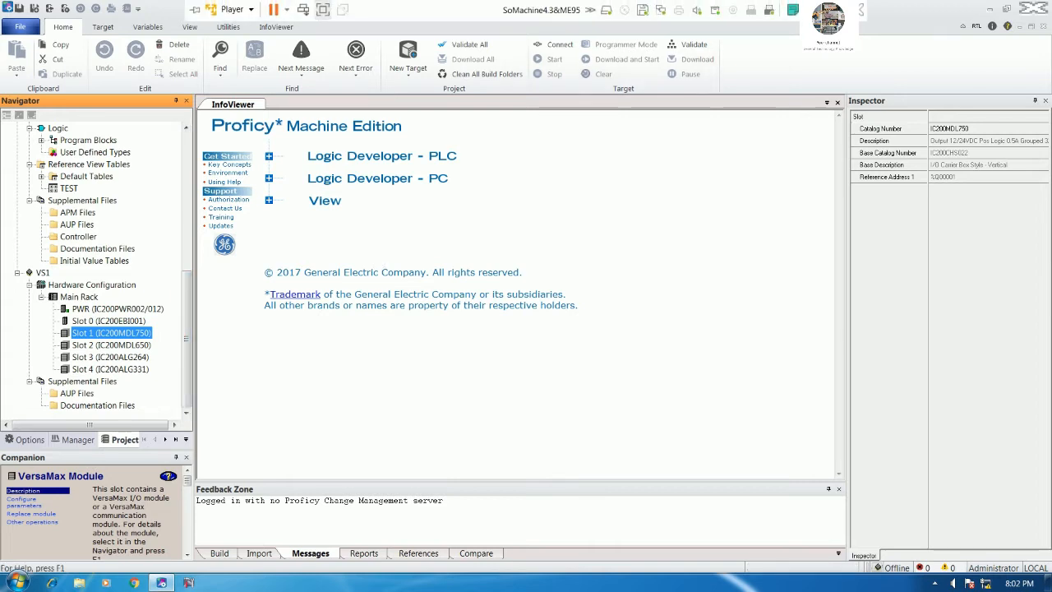
pyautogui.click(769, 7)
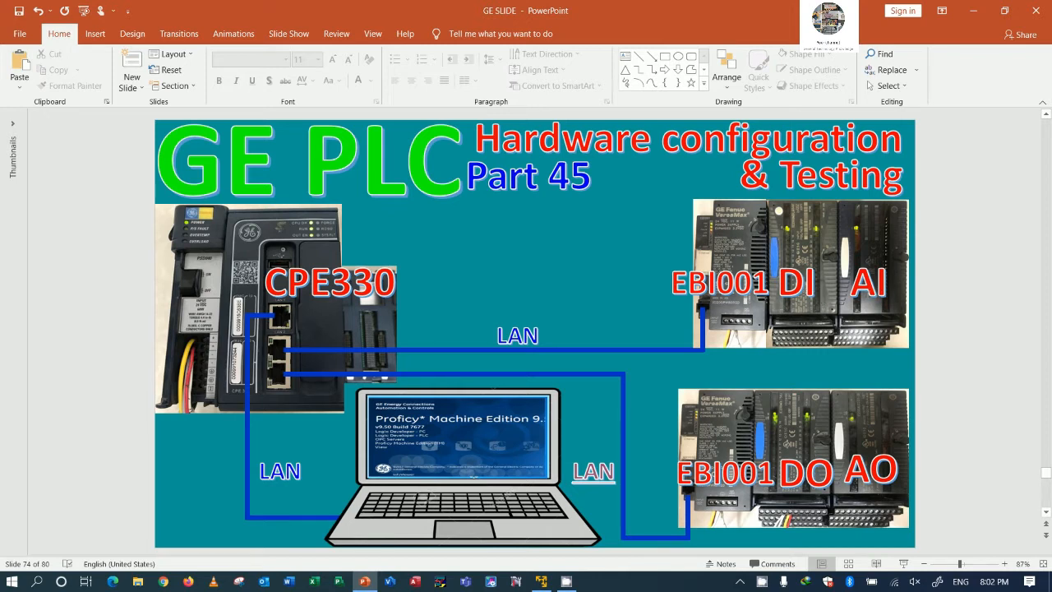
pyautogui.click(540, 581)
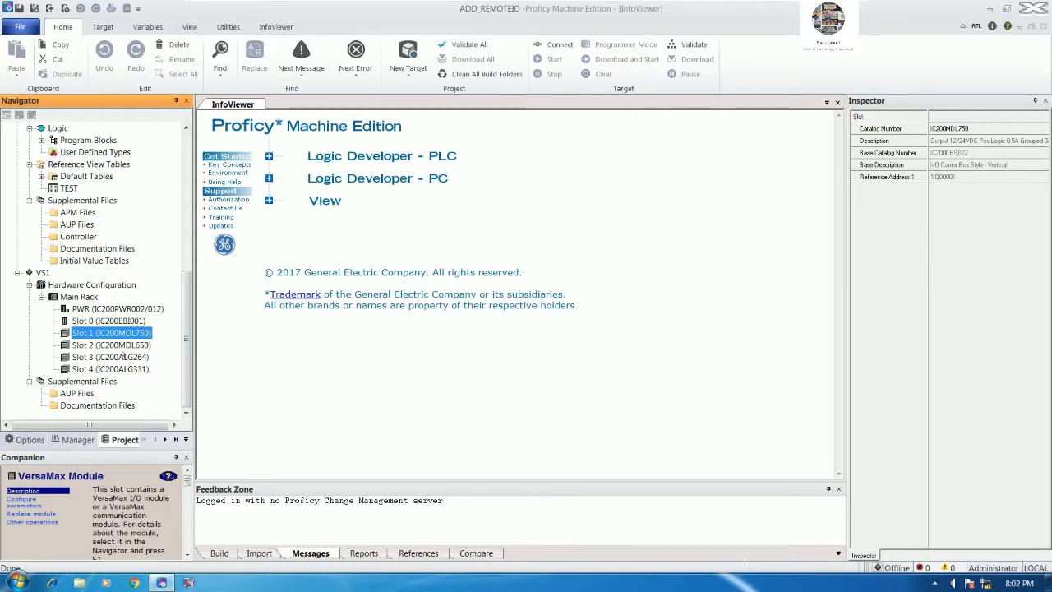
# - Delete the IC200ALG331 module and its carrier base from slot 4 of the VS1 Main Rack
pyautogui.rightClick(117, 368)
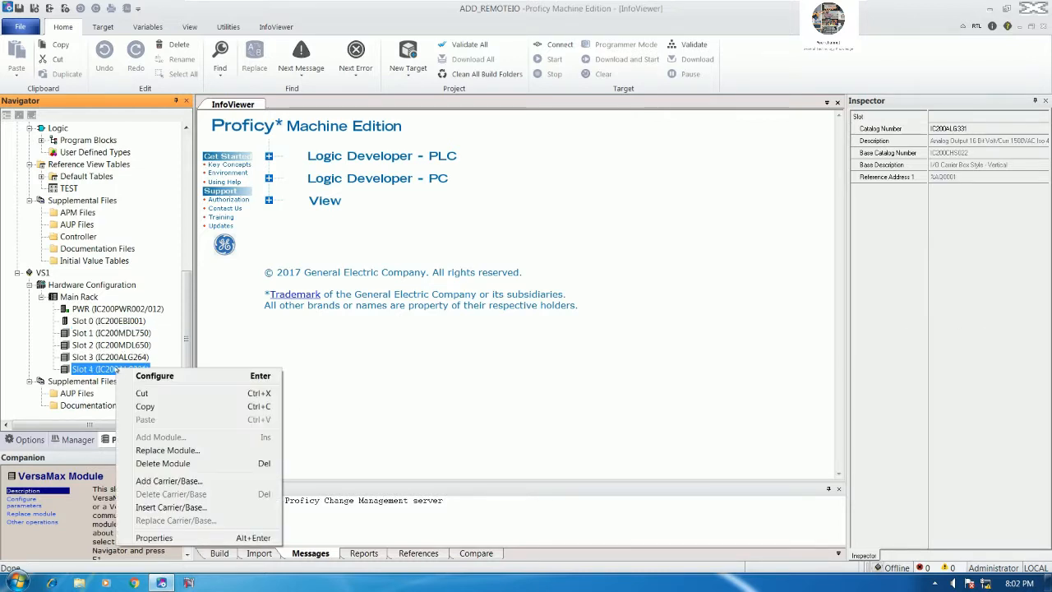
pyautogui.click(173, 465)
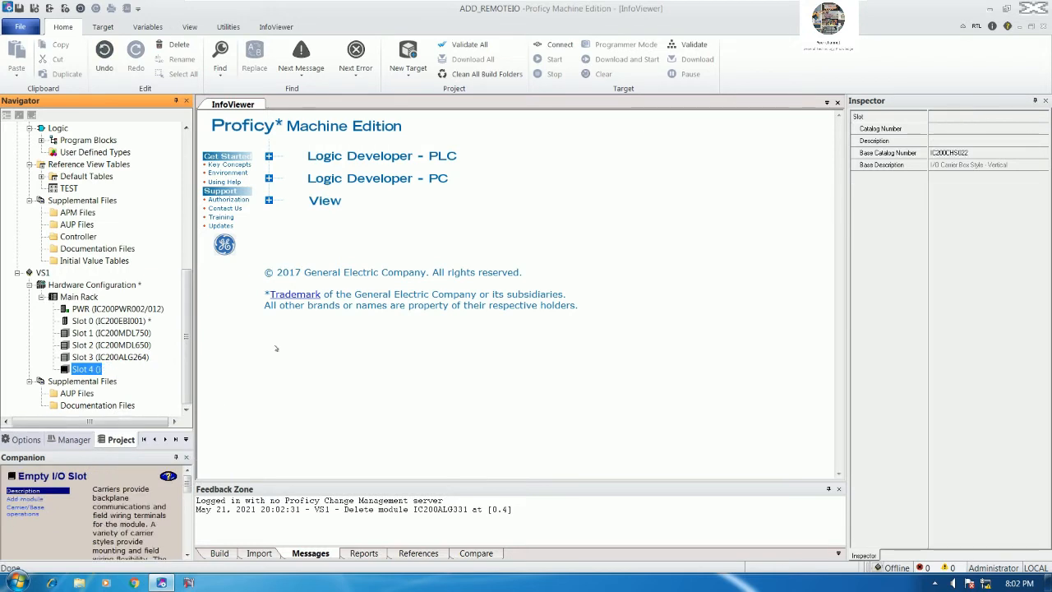
pyautogui.rightClick(97, 369)
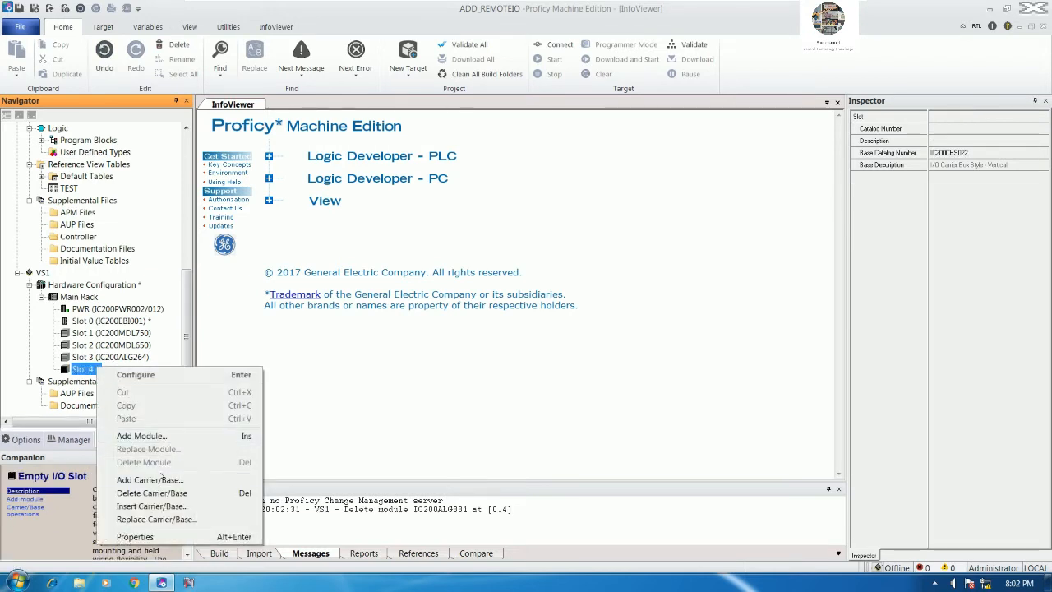
pyautogui.click(151, 493)
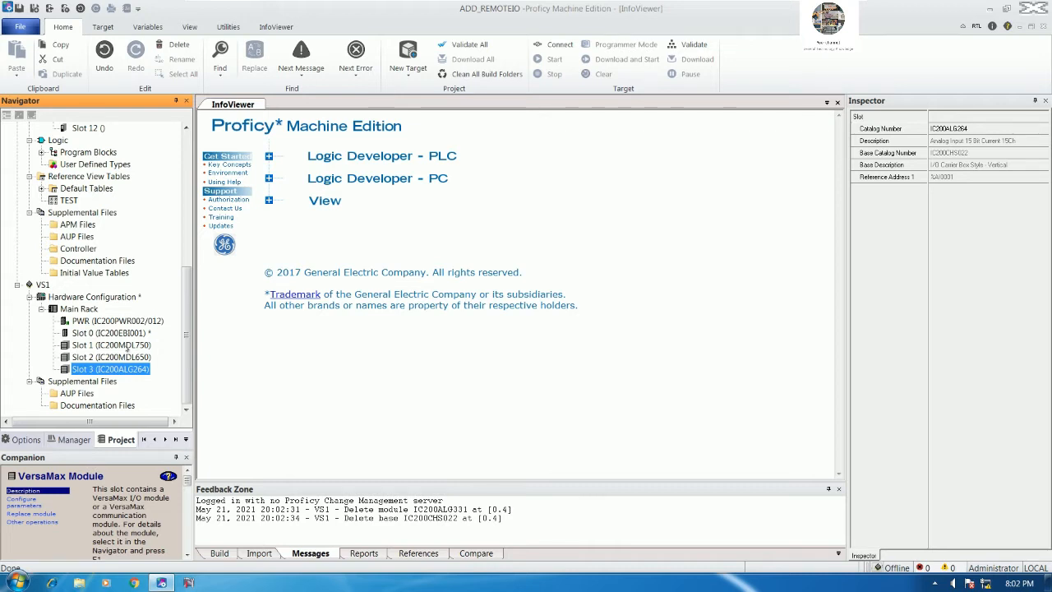
# - Delete the IC200MDL750 module and its carrier base from slot 1 of the VS1 Main Rack
pyautogui.click(127, 347)
pyautogui.rightClick(125, 346)
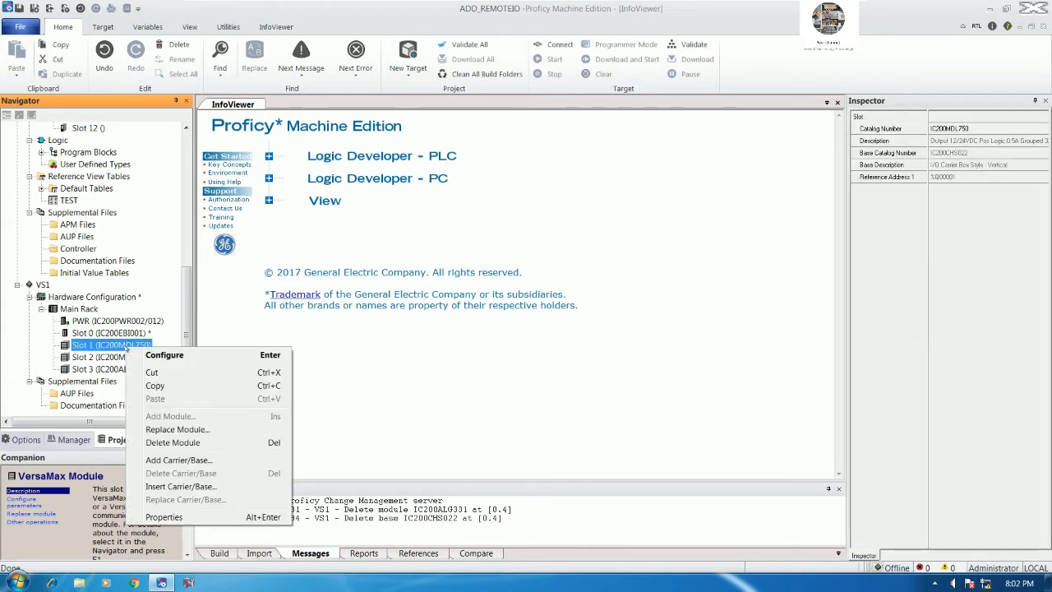
pyautogui.click(173, 442)
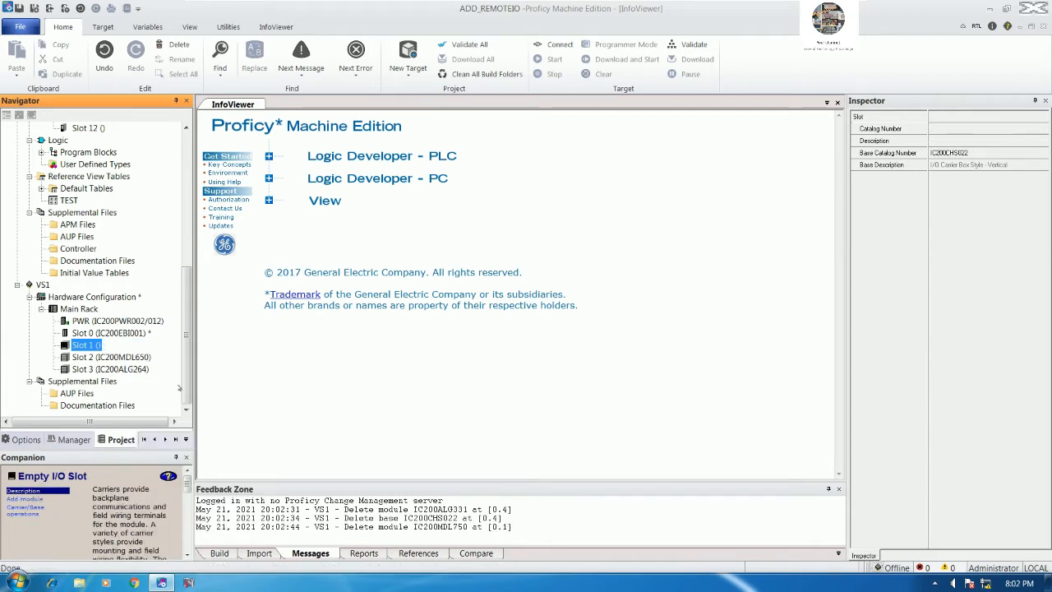
pyautogui.rightClick(115, 346)
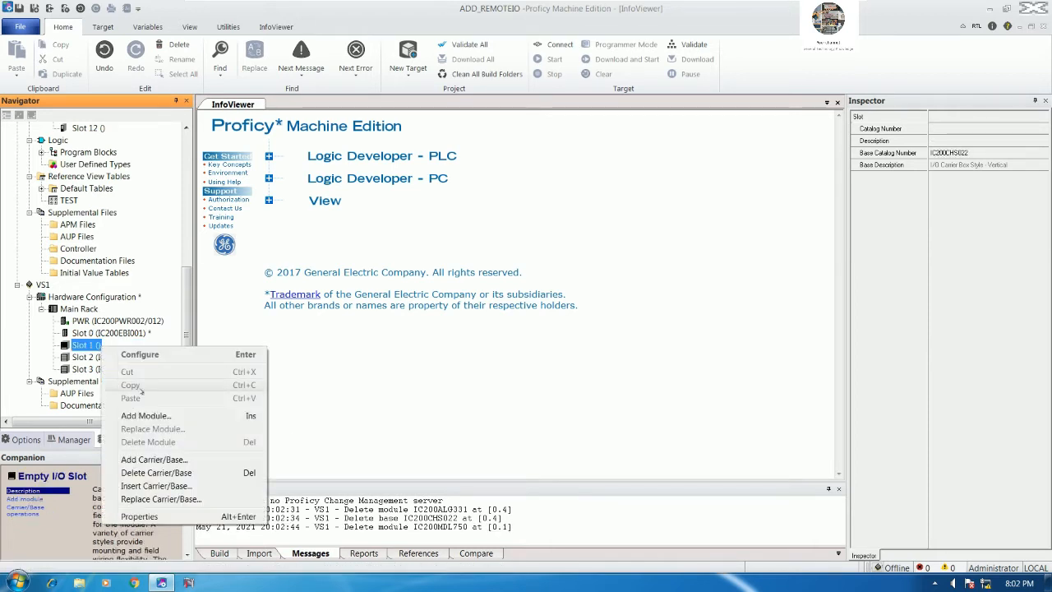
pyautogui.click(169, 473)
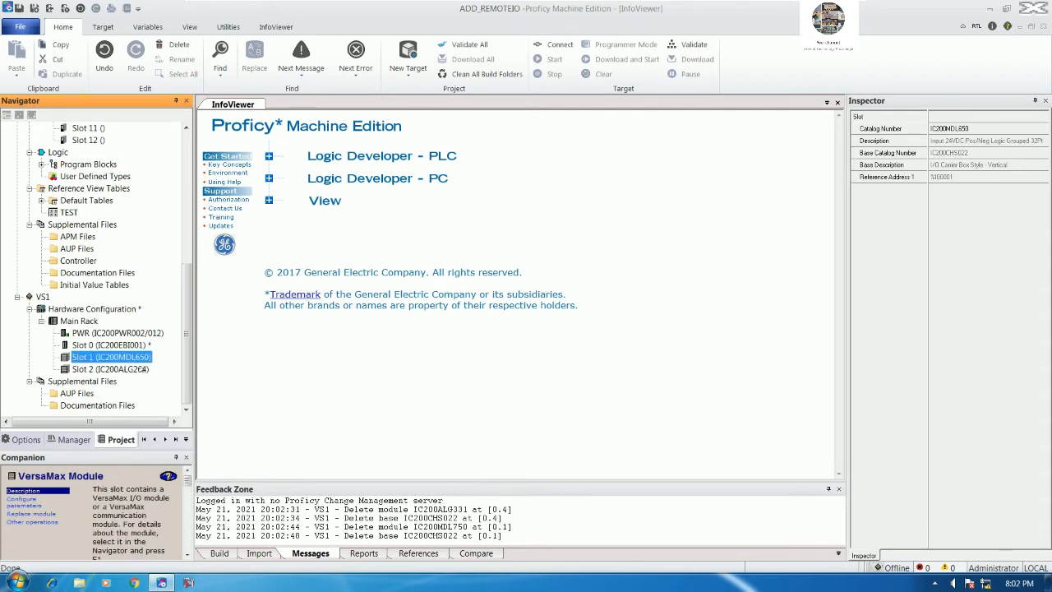
# - Check the remaining IC200MDL650 and IC200ALG264 modules in the VS1 Main Rack against the hardware diagram slide in PowerPoint
pyautogui.click(129, 370)
pyautogui.click(129, 359)
pyautogui.click(123, 370)
pyautogui.click(125, 359)
pyautogui.click(125, 370)
pyautogui.click(127, 359)
pyautogui.click(129, 370)
pyautogui.click(132, 359)
pyautogui.click(133, 369)
pyautogui.click(136, 359)
pyautogui.click(135, 370)
pyautogui.click(134, 358)
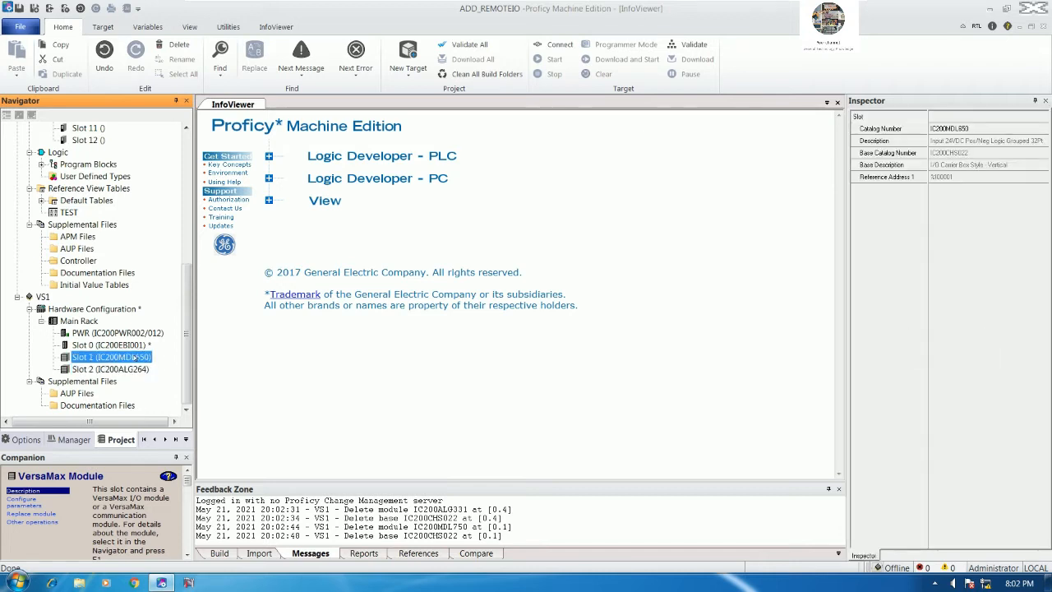
pyautogui.moveTo(186, 310); pyautogui.dragTo(187, 181)
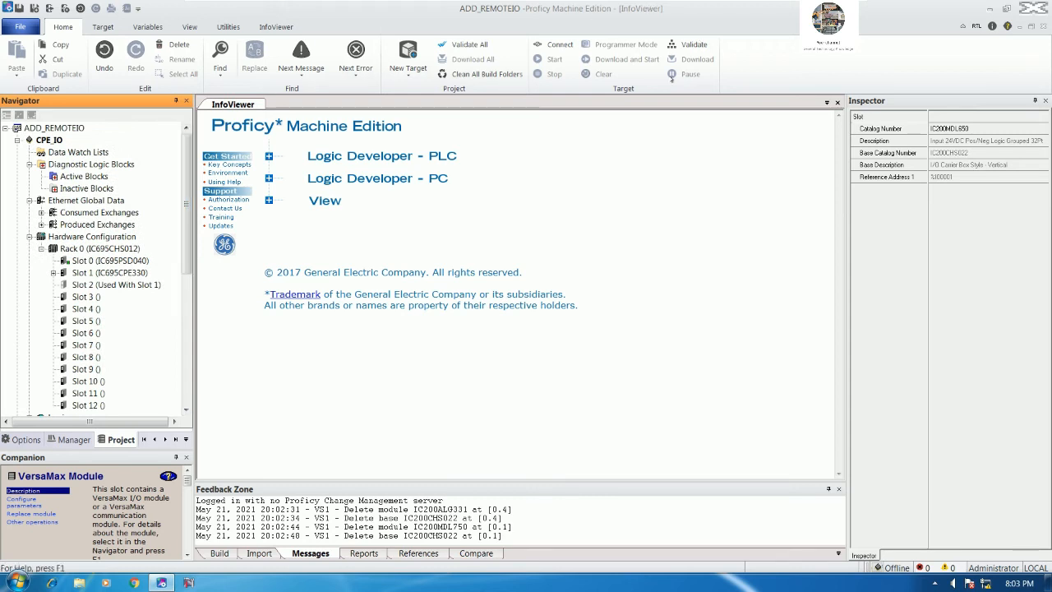
pyautogui.moveTo(744, 2)
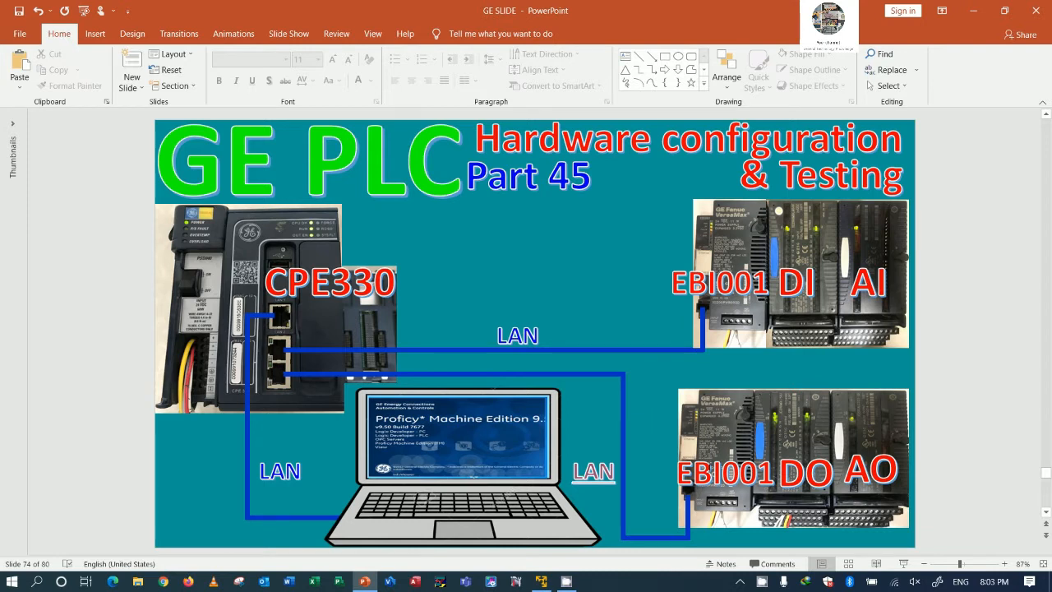
pyautogui.click(544, 581)
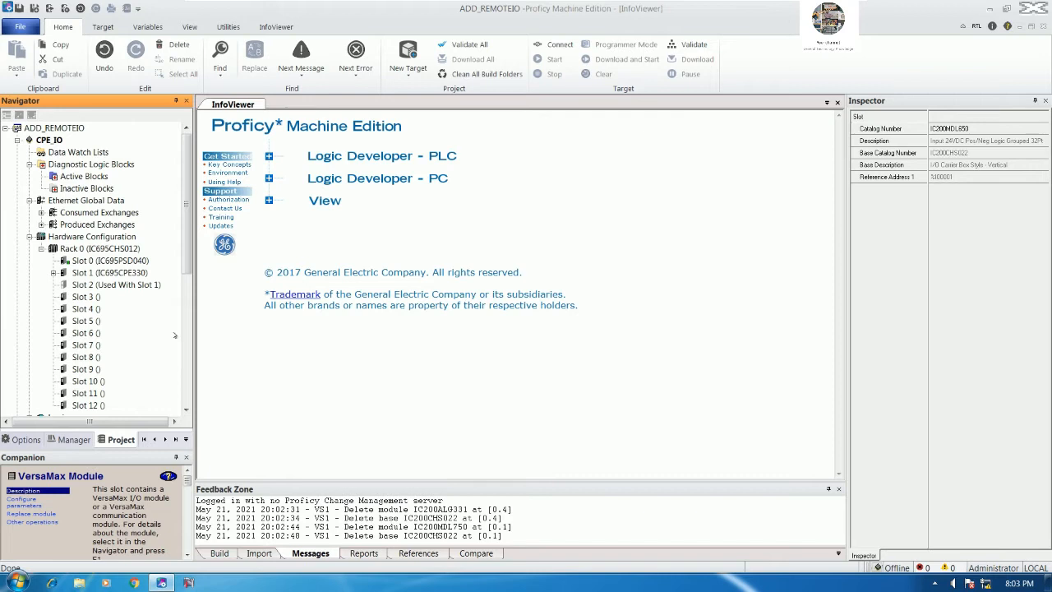
# - Collapse Rack 0 and the Hardware Configuration node of the CPE_IO target
pyautogui.click(41, 249)
pyautogui.click(29, 236)
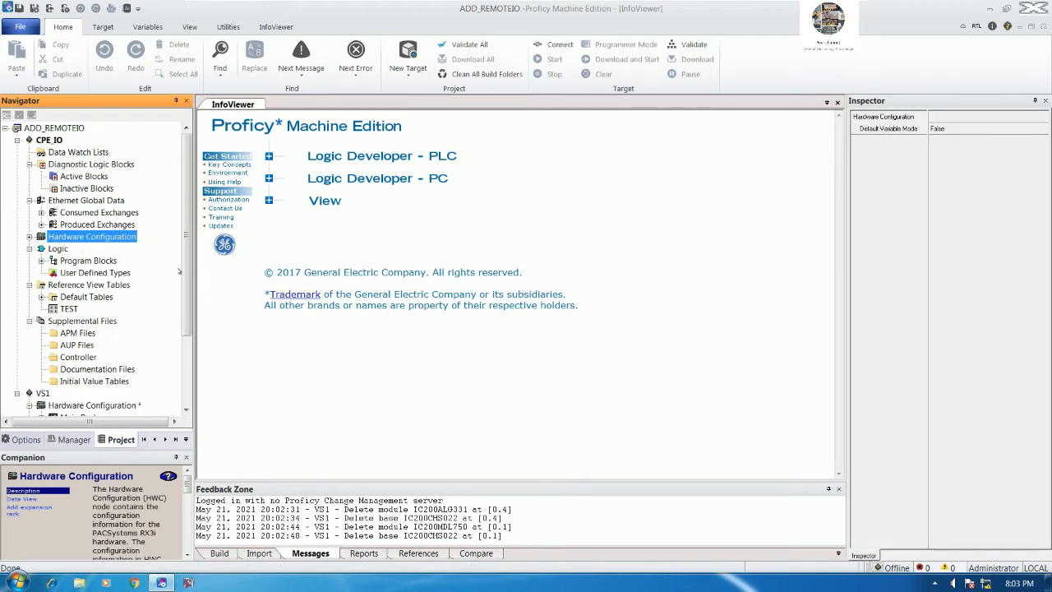
pyautogui.moveTo(185, 272); pyautogui.dragTo(182, 319)
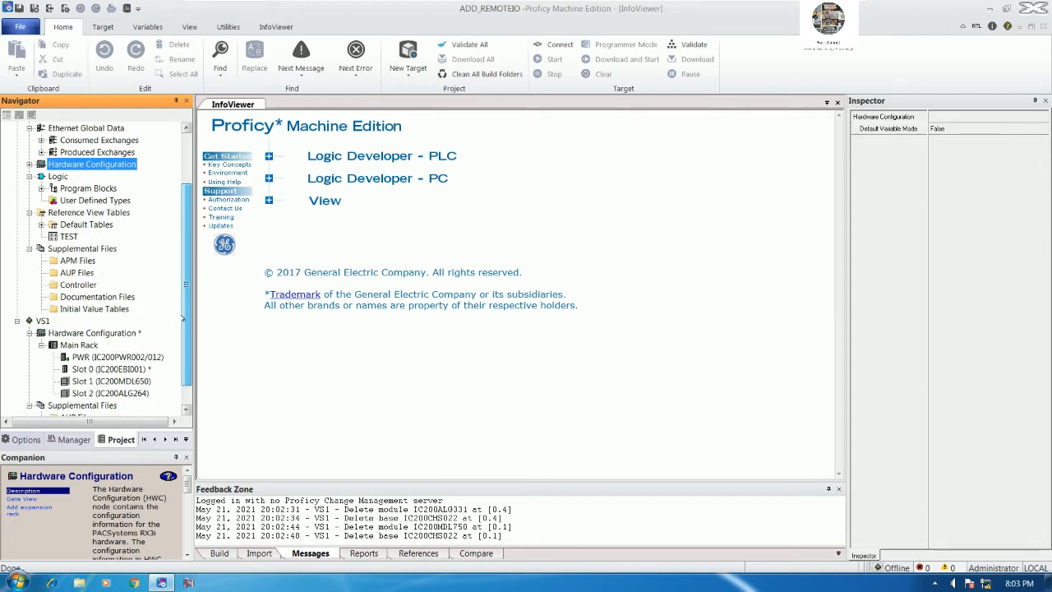
pyautogui.scroll(2, 182, 320)
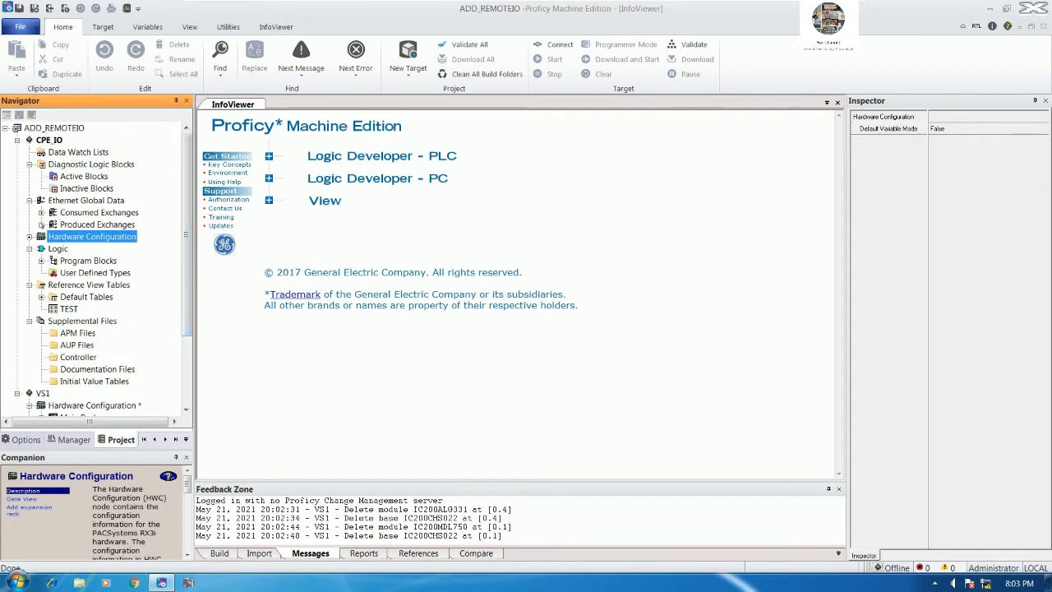
# - Expand the consumed and produced exchanges, open VS1_CON and examine its properties and its digital and analog input reference addresses
pyautogui.click(42, 224)
pyautogui.click(41, 212)
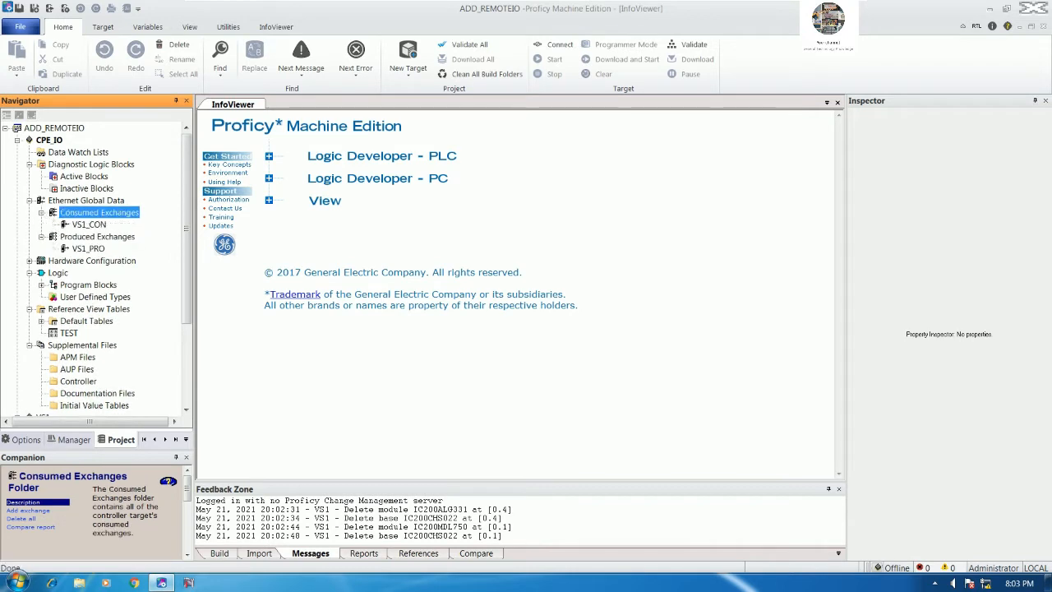
pyautogui.doubleClick(89, 224)
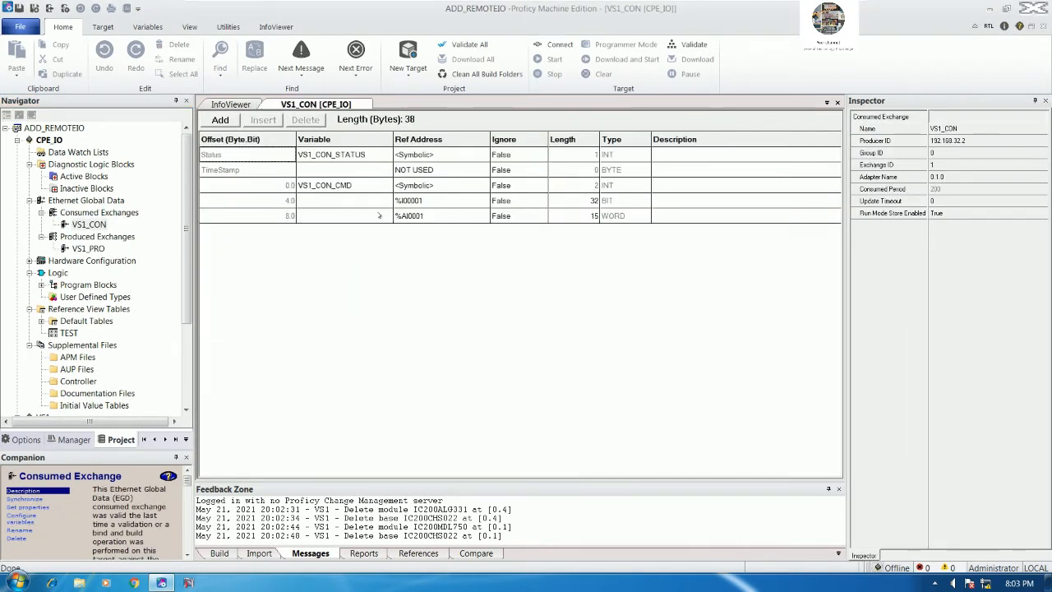
pyautogui.click(437, 216)
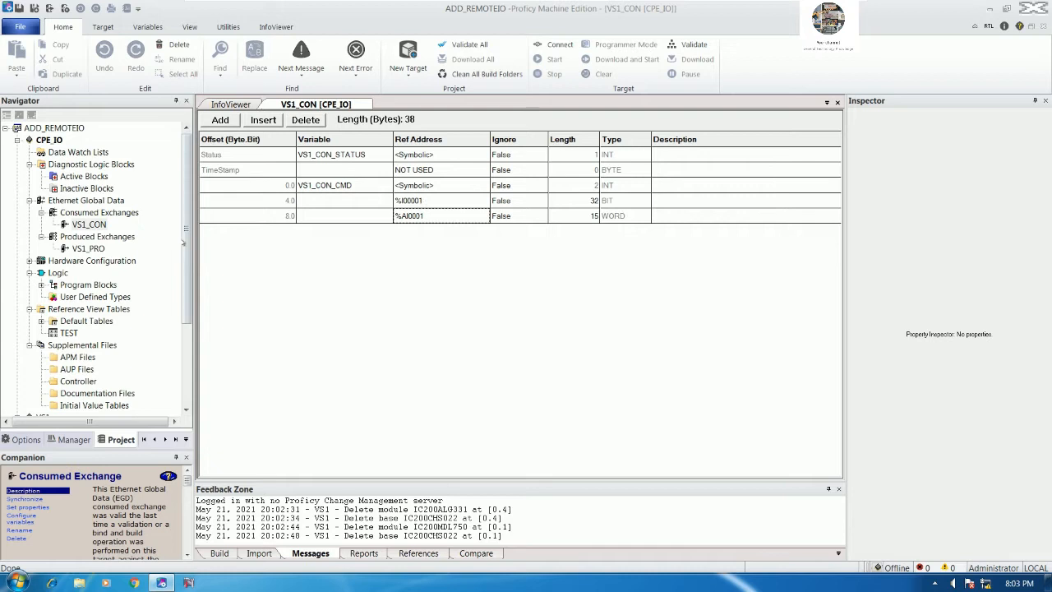
pyautogui.click(89, 225)
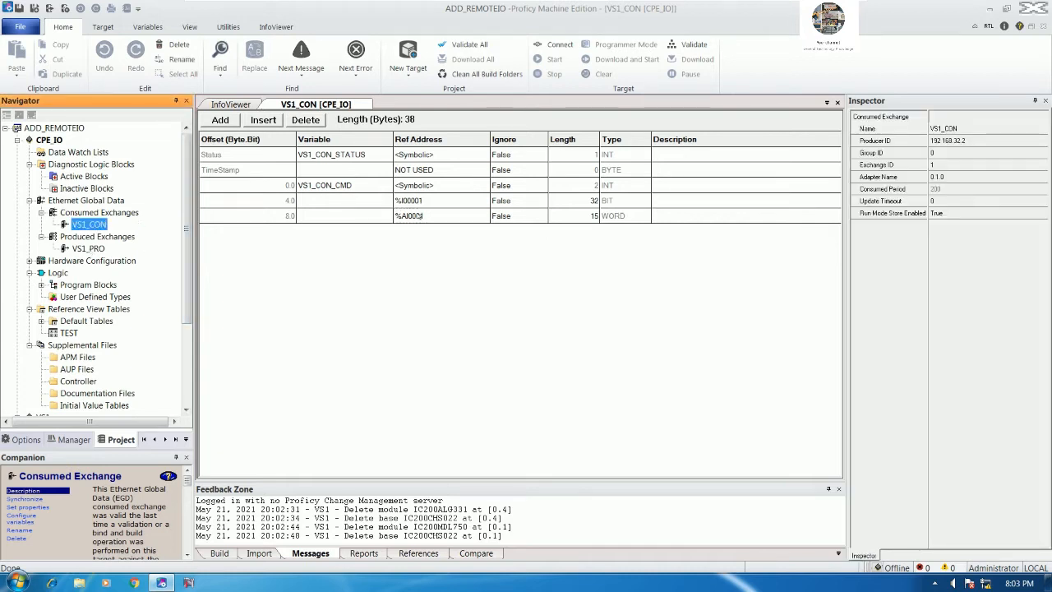
pyautogui.click(436, 201)
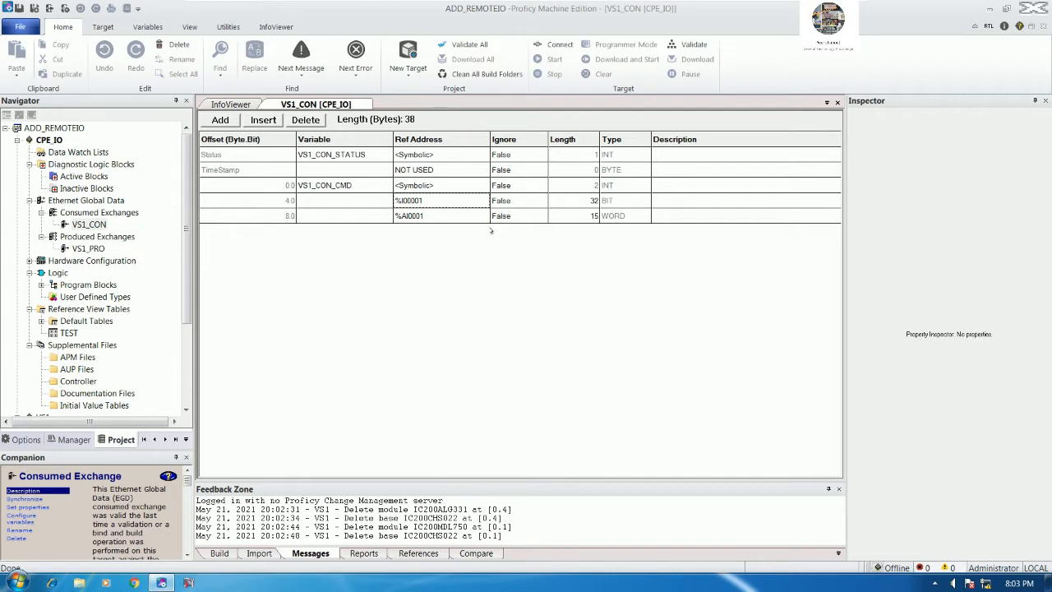
pyautogui.click(439, 216)
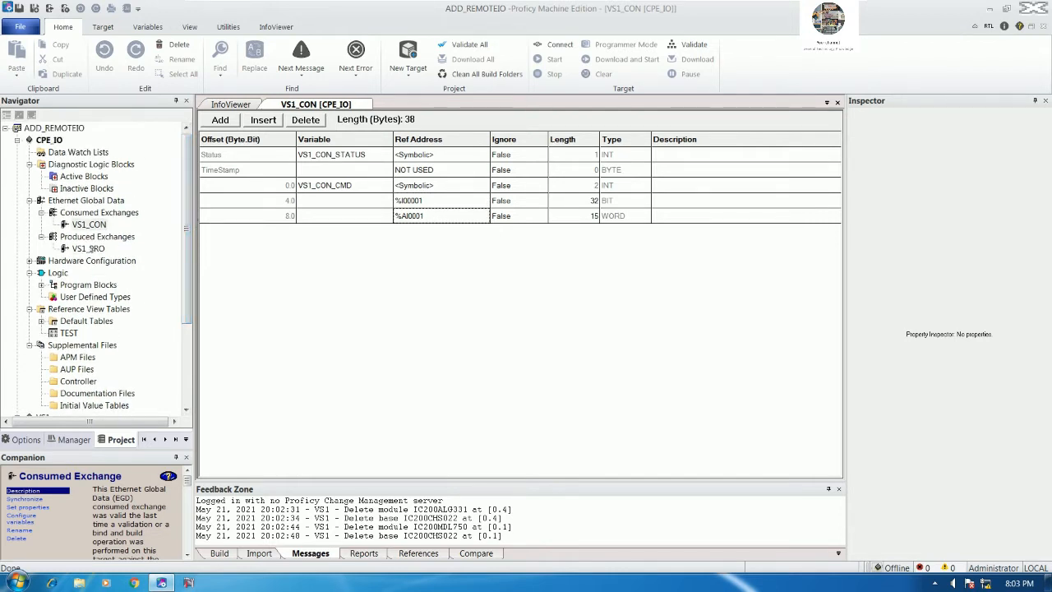
# - Review the properties of the VS1_PRO exchange and of the VS1 target, collapsing both exchange folders in between
pyautogui.click(88, 248)
pyautogui.scroll(-1, 184, 280)
pyautogui.moveTo(184, 280); pyautogui.dragTo(186, 253)
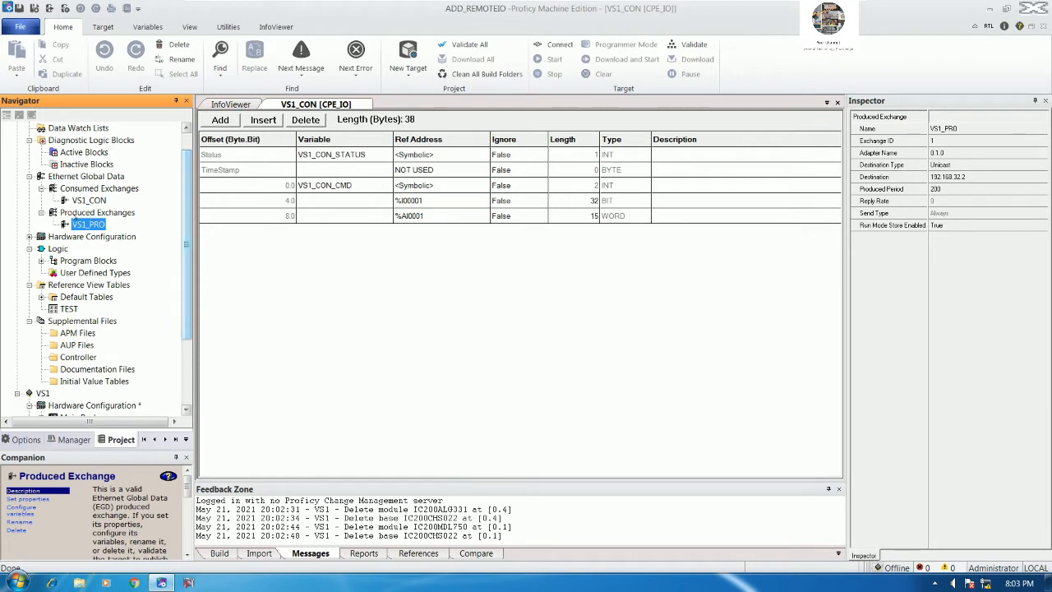
pyautogui.click(42, 212)
pyautogui.click(41, 189)
pyautogui.scroll(1, 155, 224)
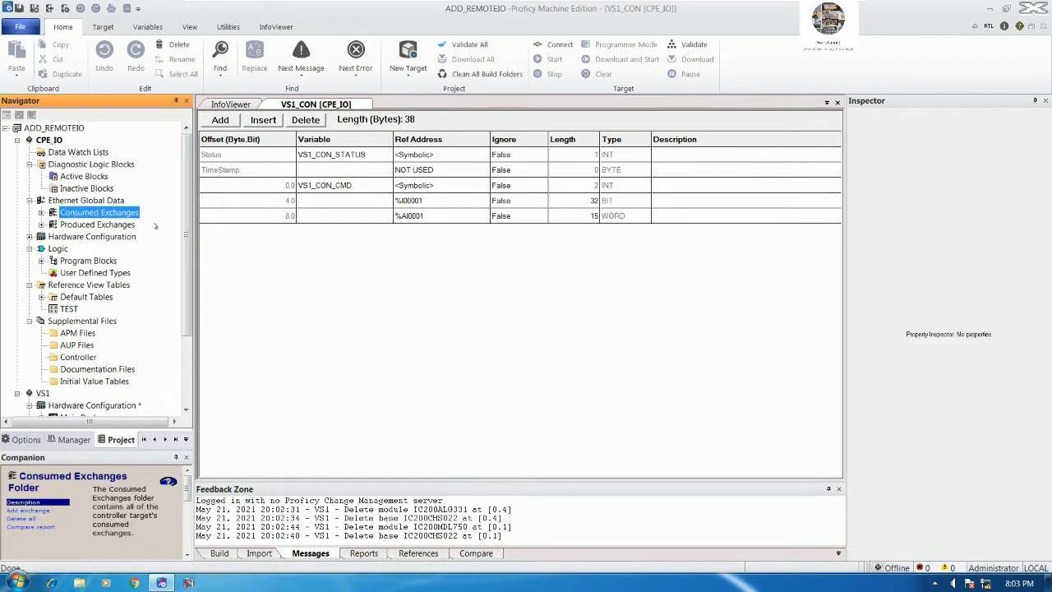
pyautogui.moveTo(186, 279); pyautogui.dragTo(195, 351)
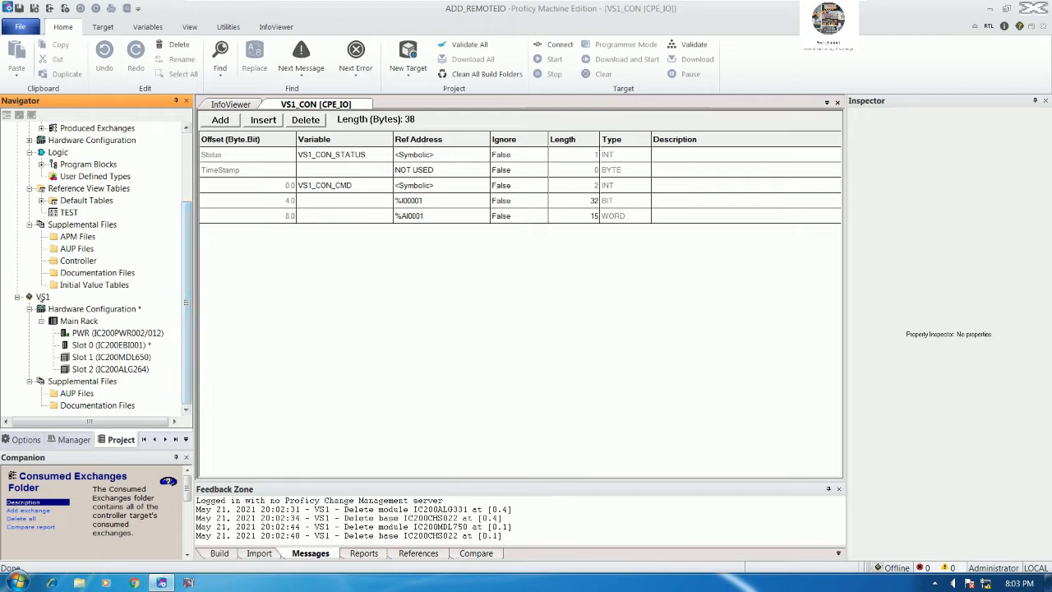
pyautogui.click(42, 296)
# - Add a VersaMax Ethernet remote I/O target to the ADD_REMOTEIO project and name it VS2
pyautogui.moveTo(187, 302); pyautogui.dragTo(187, 234)
pyautogui.rightClick(76, 129)
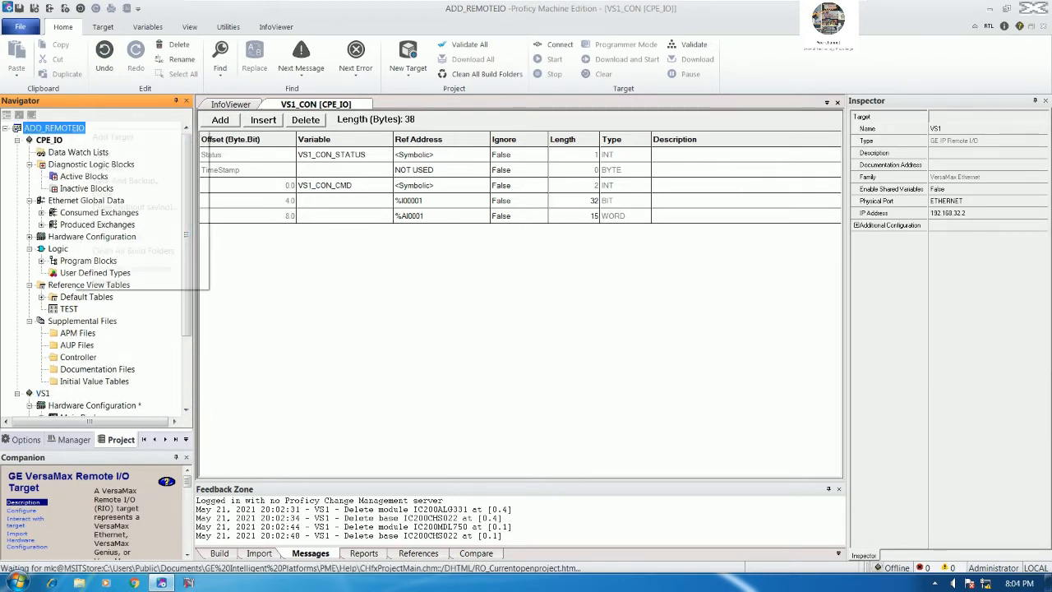
pyautogui.moveTo(130, 138)
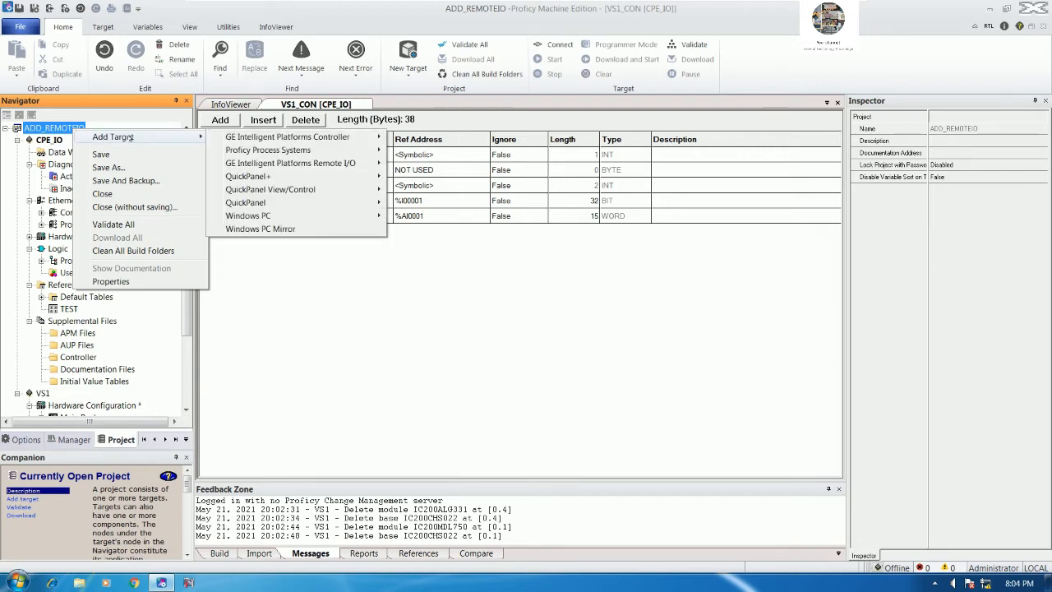
pyautogui.moveTo(309, 151)
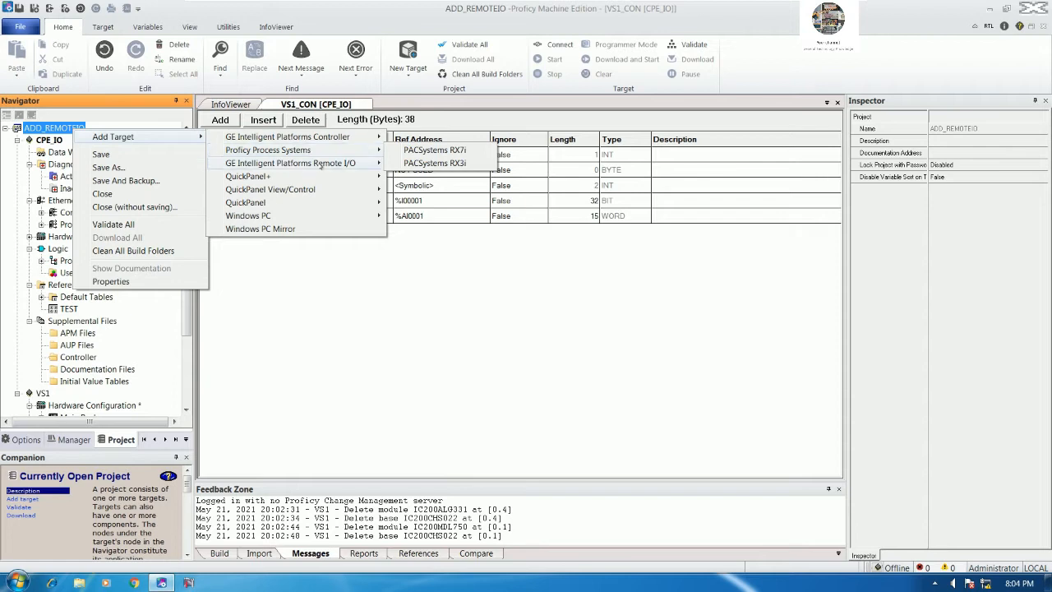
pyautogui.moveTo(343, 137)
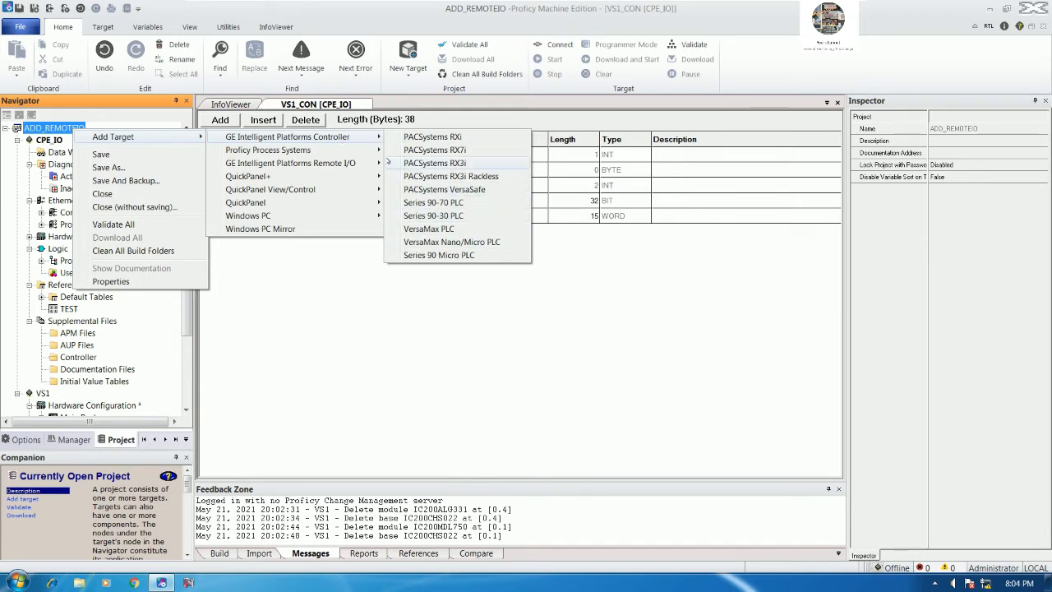
pyautogui.moveTo(364, 153)
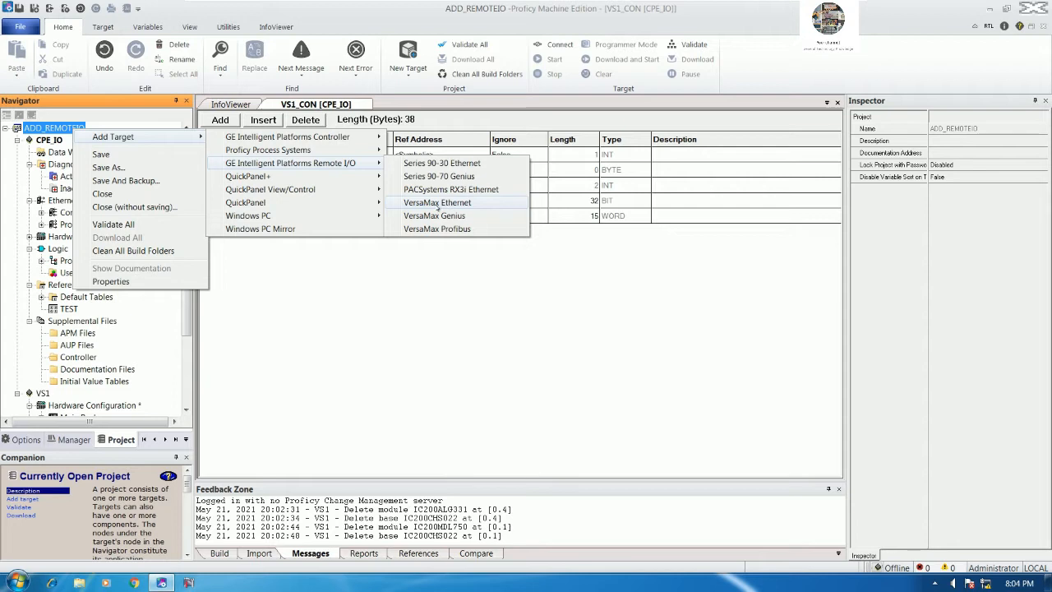
pyautogui.click(437, 203)
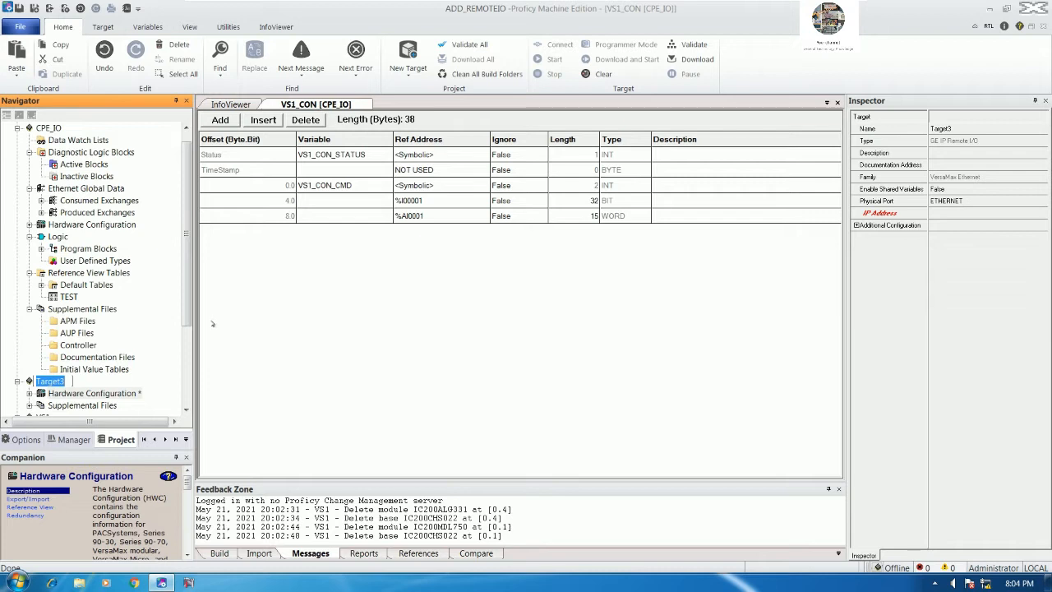
pyautogui.write('sVS2')
pyautogui.press('Return')
# - Check the IP address of the VS1 target and set the VS2 target's IP address to 192.168.32.3
pyautogui.moveTo(187, 281); pyautogui.dragTo(187, 355)
pyautogui.click(43, 296)
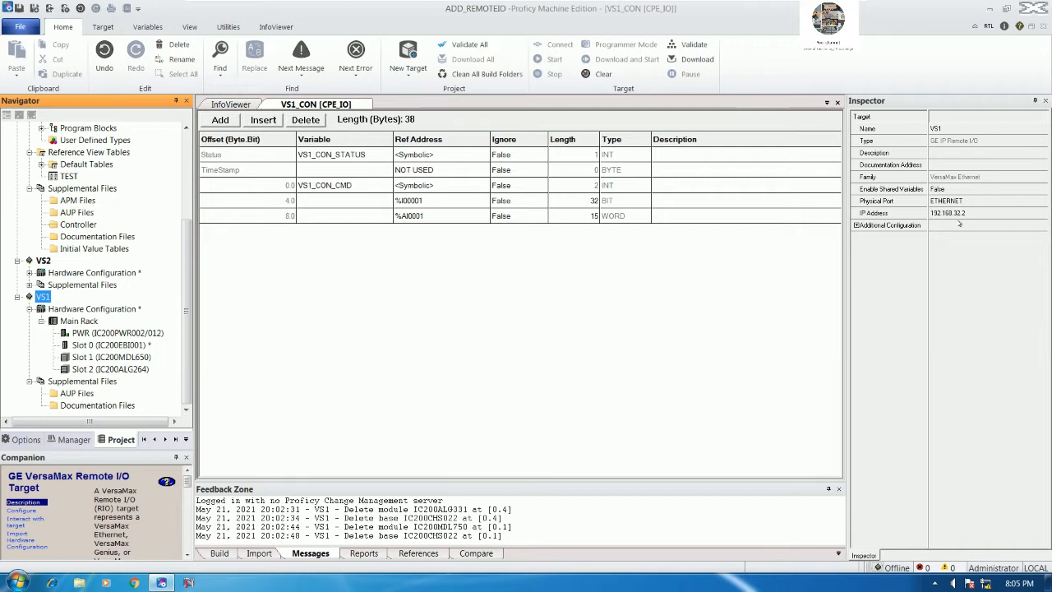
pyautogui.click(41, 260)
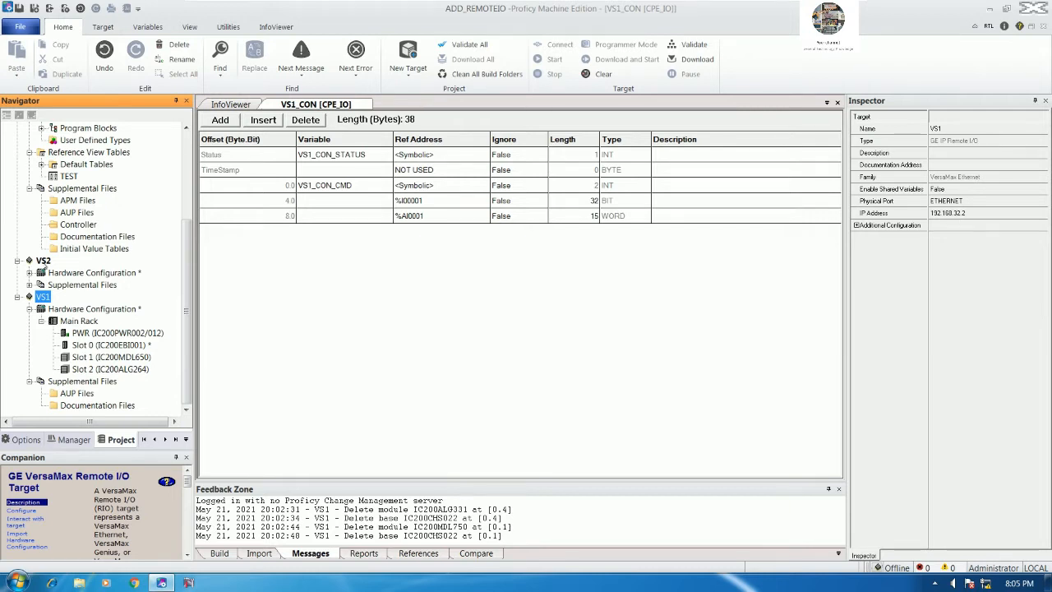
pyautogui.click(932, 213)
pyautogui.write('19')
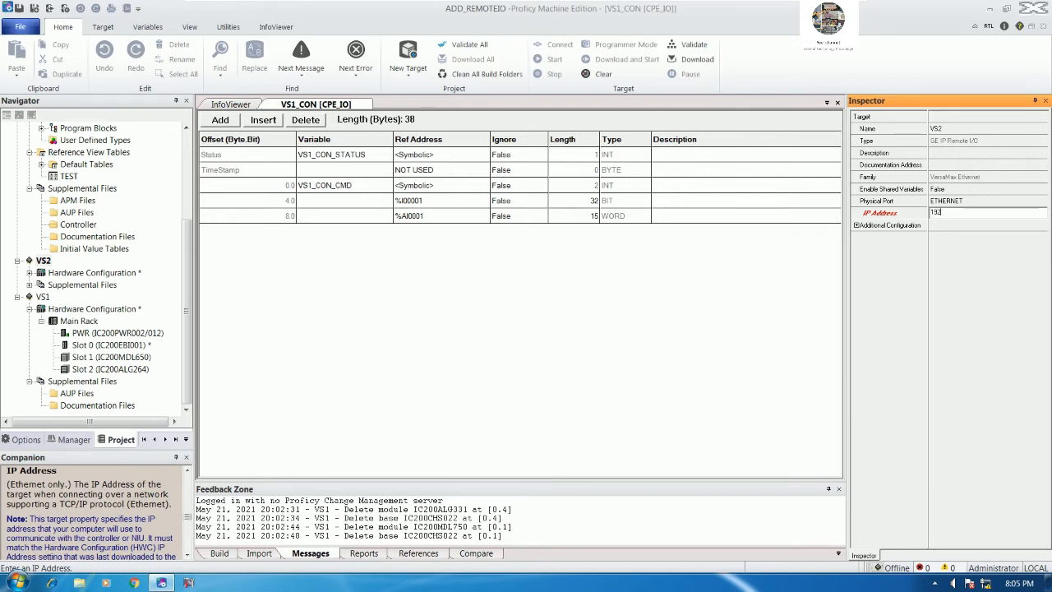
pyautogui.write('2.168.32.3')
pyautogui.press('Return')
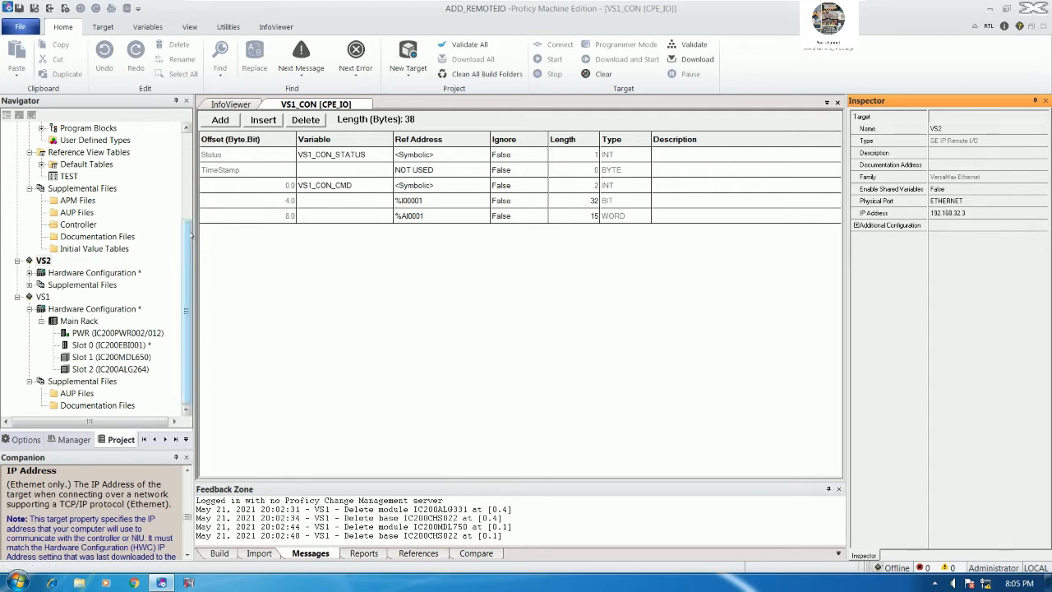
# - Examine the Ethernet and PROFINET settings of the CPE330 in Rack 0, including the LAN 2 IP address
pyautogui.moveTo(190, 236); pyautogui.dragTo(189, 186)
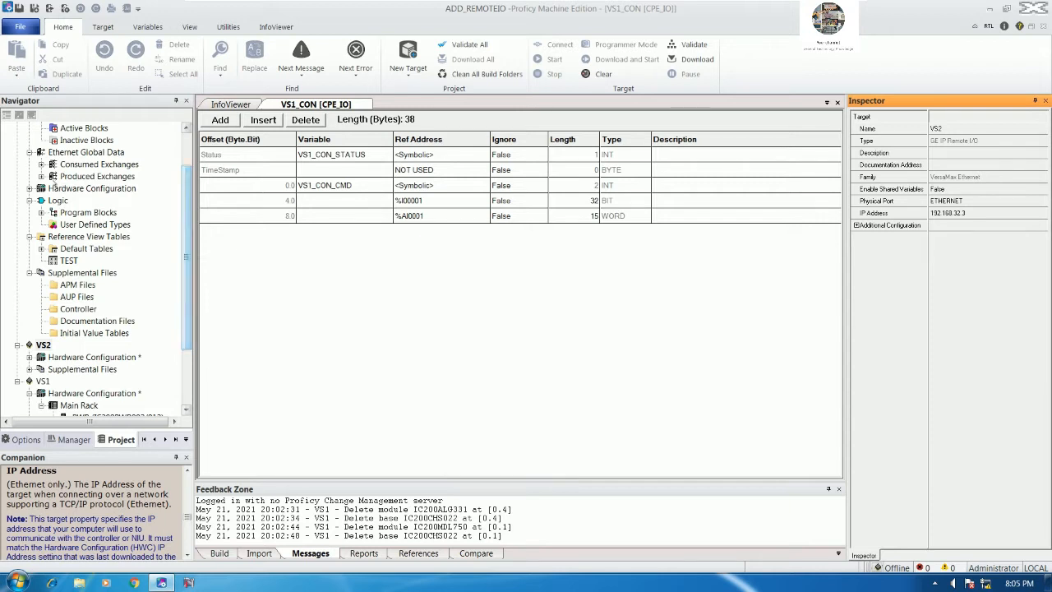
pyautogui.scroll(2, 176, 255)
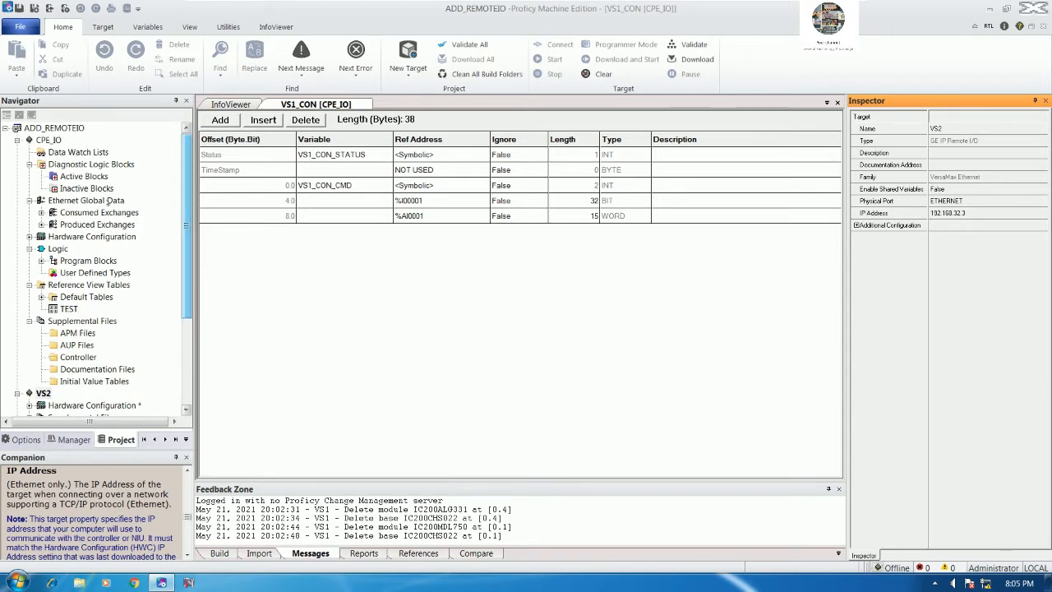
pyautogui.click(29, 237)
pyautogui.click(42, 249)
pyautogui.click(53, 273)
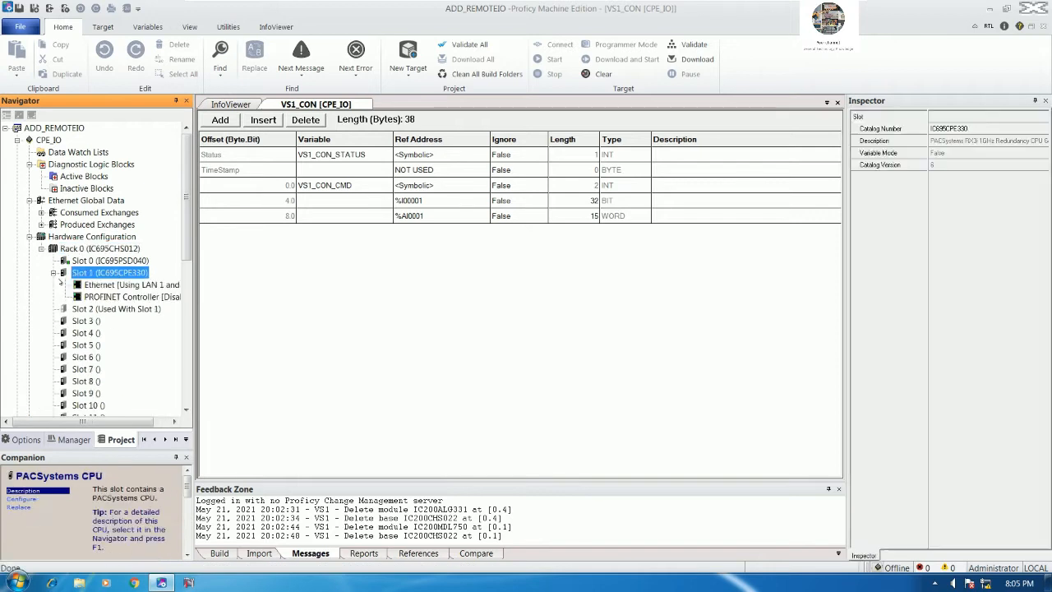
pyautogui.doubleClick(130, 283)
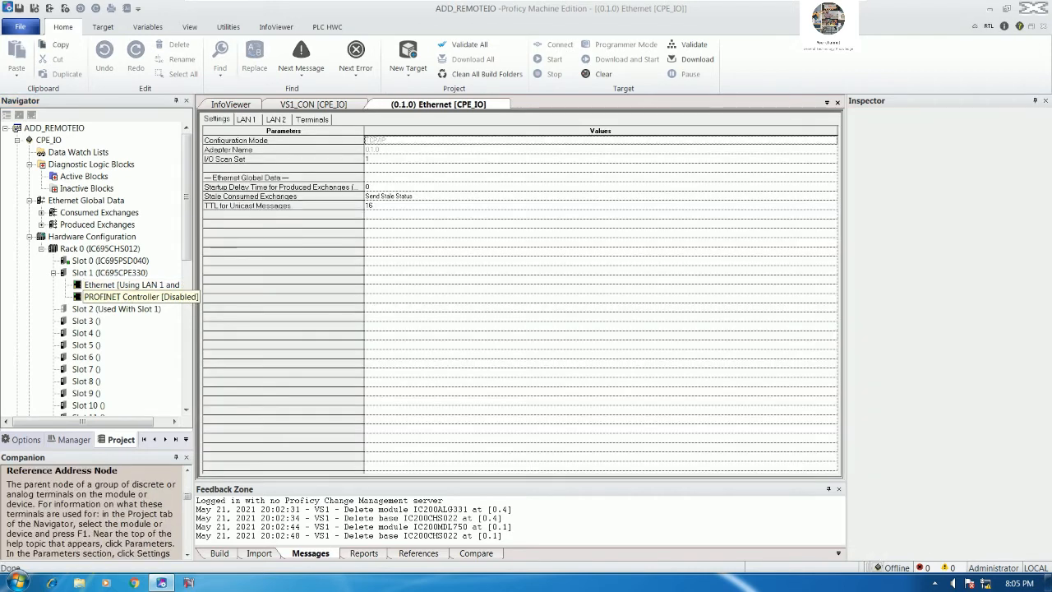
pyautogui.doubleClick(124, 296)
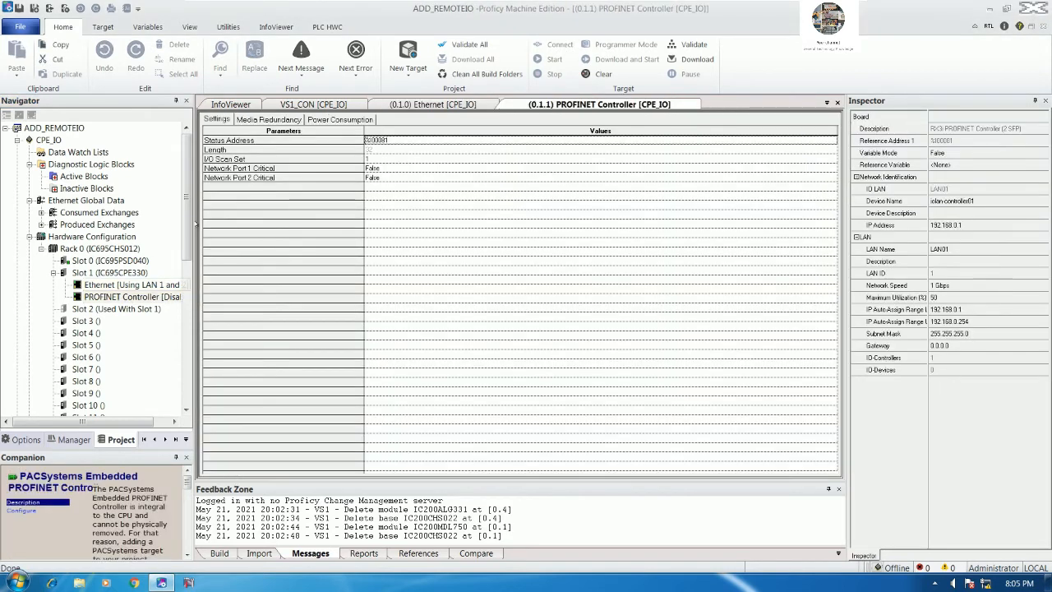
pyautogui.click(433, 104)
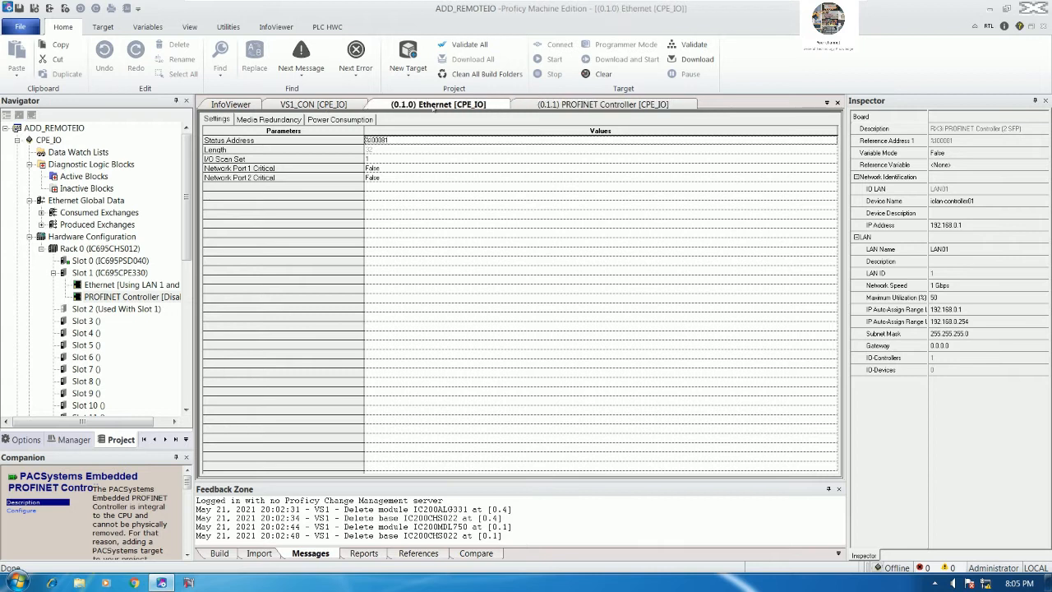
pyautogui.click(277, 119)
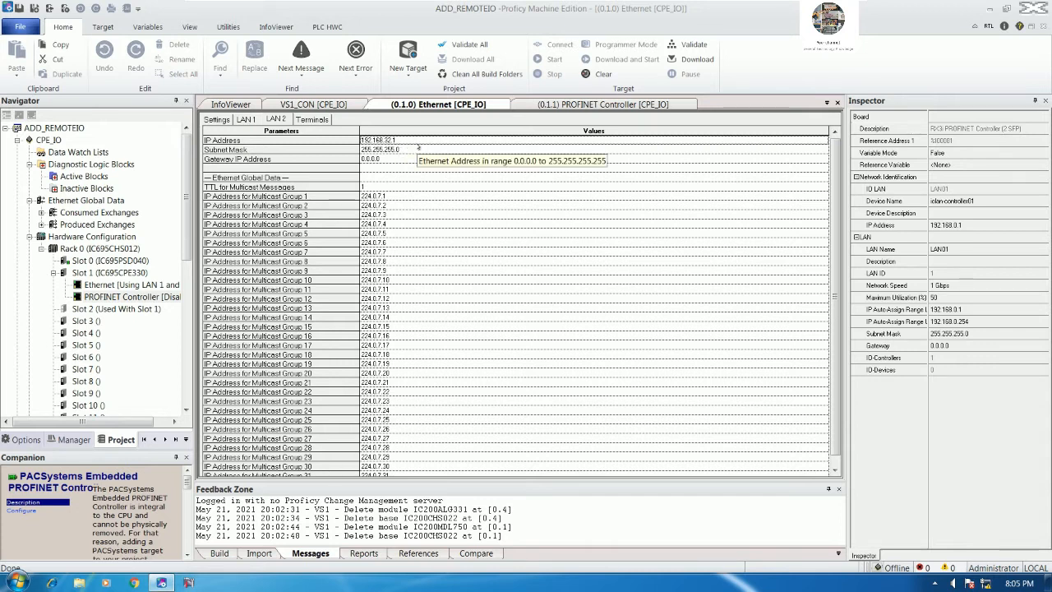
# - Close the PROFINET Controller, Ethernet and VS1_CON editors and collapse Slot 1 and Rack 0 of the CPE_IO target
pyautogui.click(694, 105)
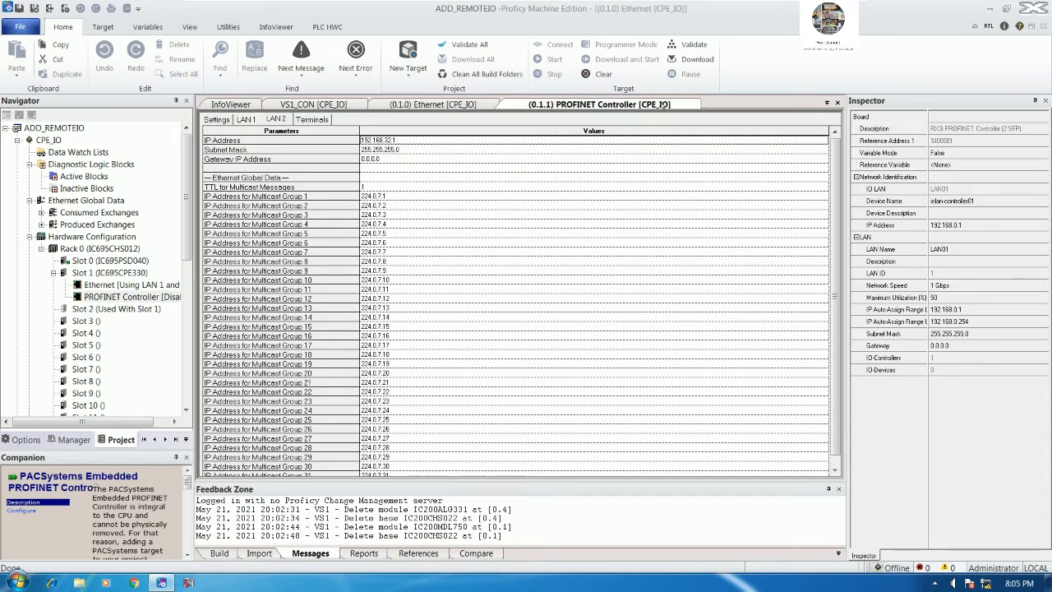
pyautogui.click(837, 103)
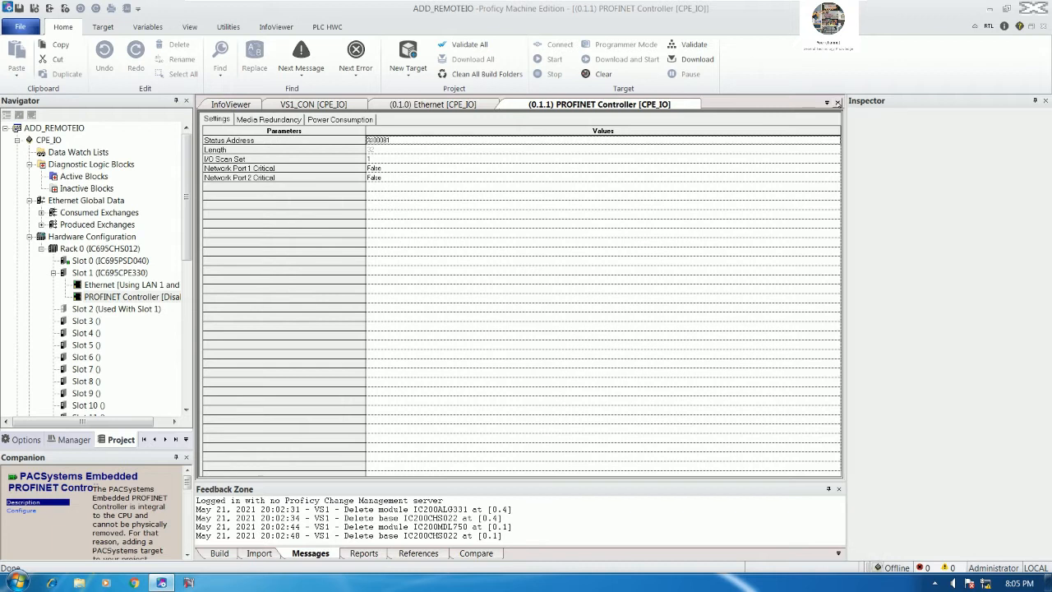
pyautogui.click(837, 103)
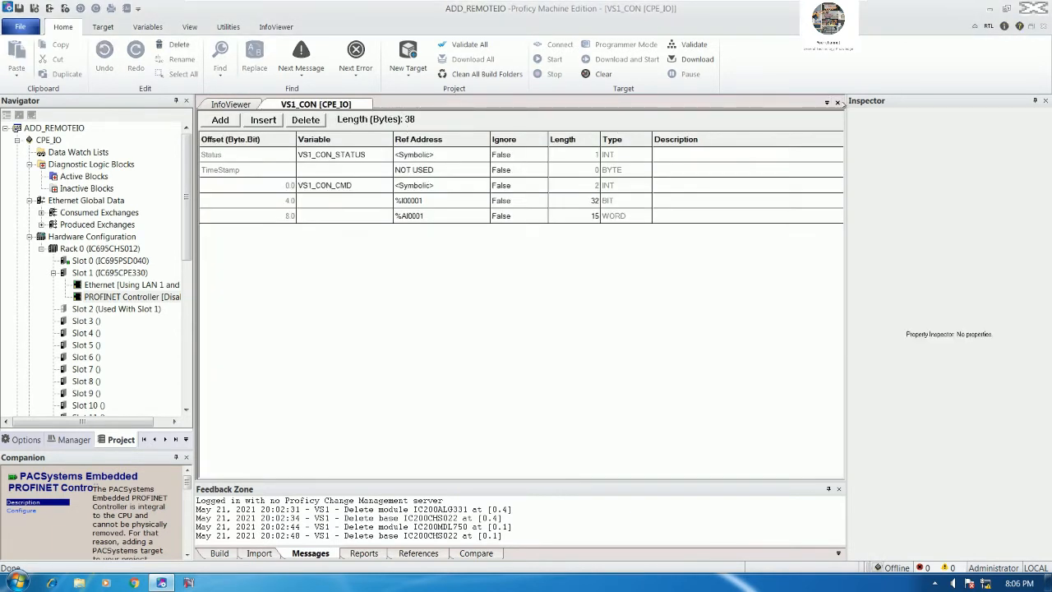
pyautogui.click(837, 102)
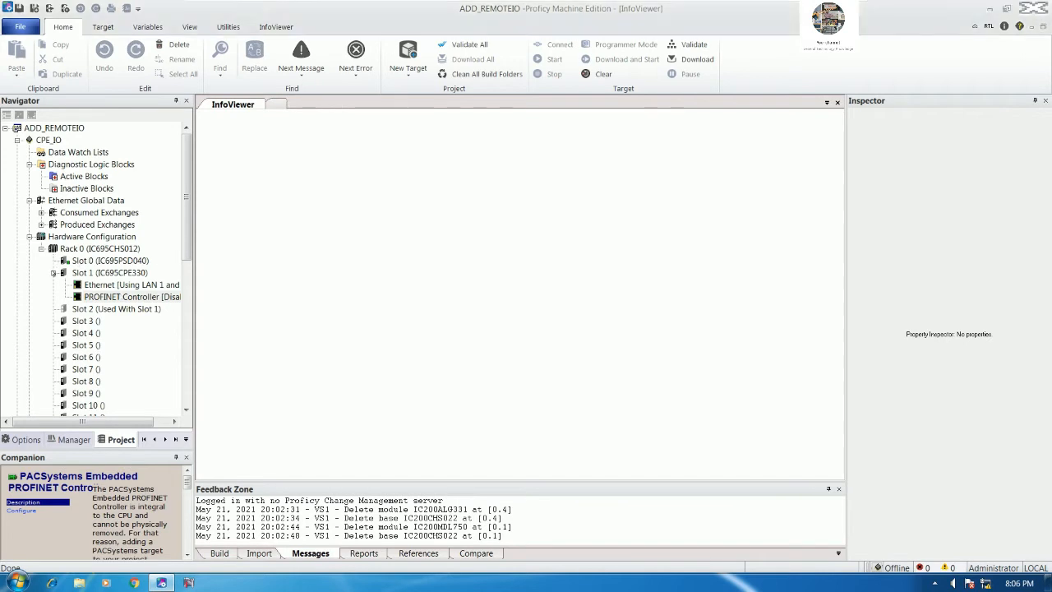
pyautogui.click(54, 273)
pyautogui.click(41, 248)
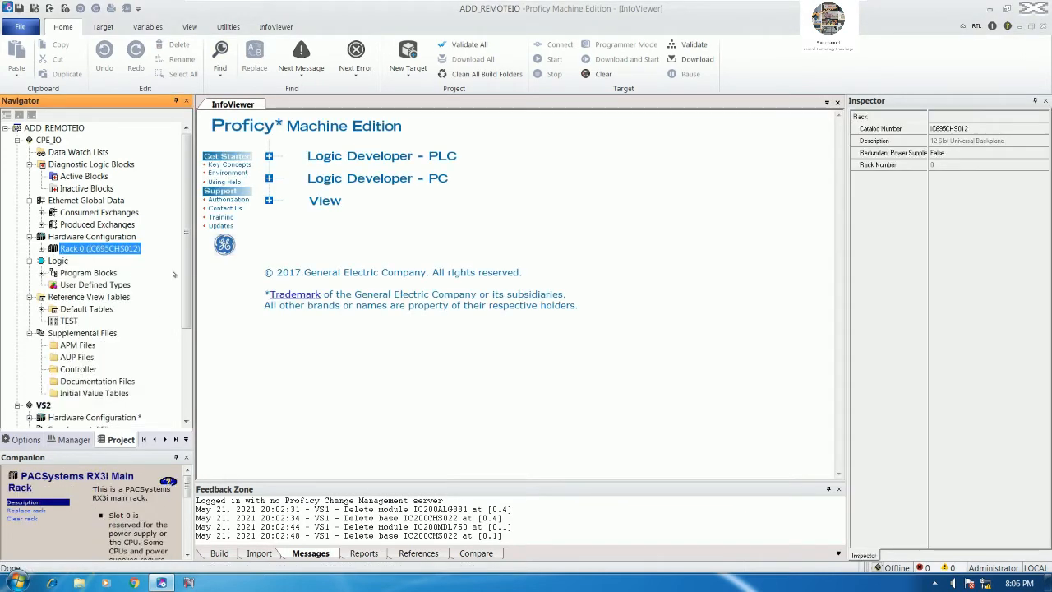
# - Expand the VS2 hardware configuration and its Main Rack, and compare its Slot 0 network interface module with the one in VS1
pyautogui.scroll(-4, 128, 349)
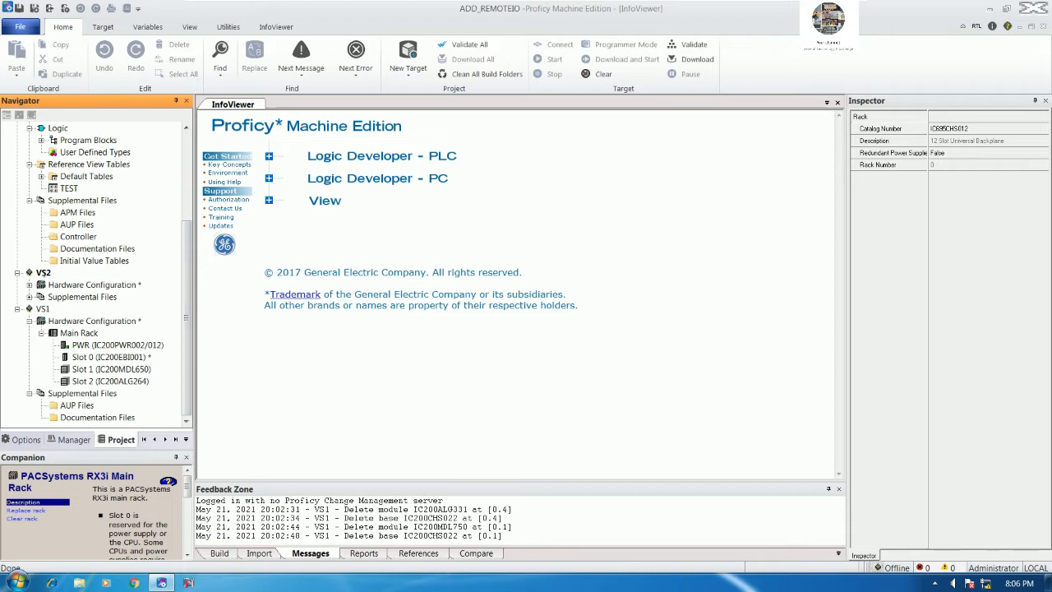
pyautogui.doubleClick(45, 285)
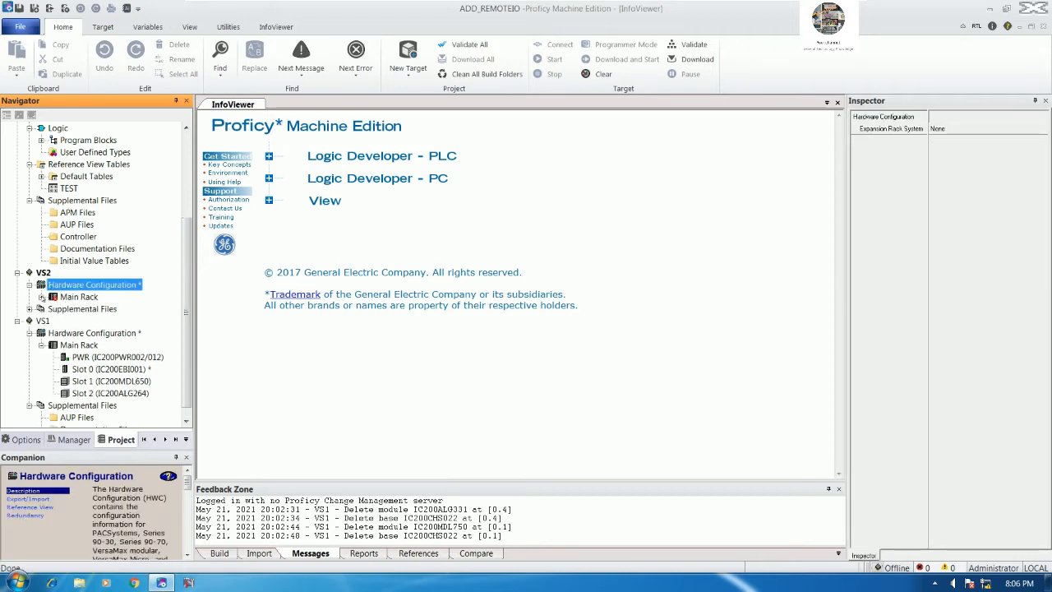
pyautogui.doubleClick(50, 298)
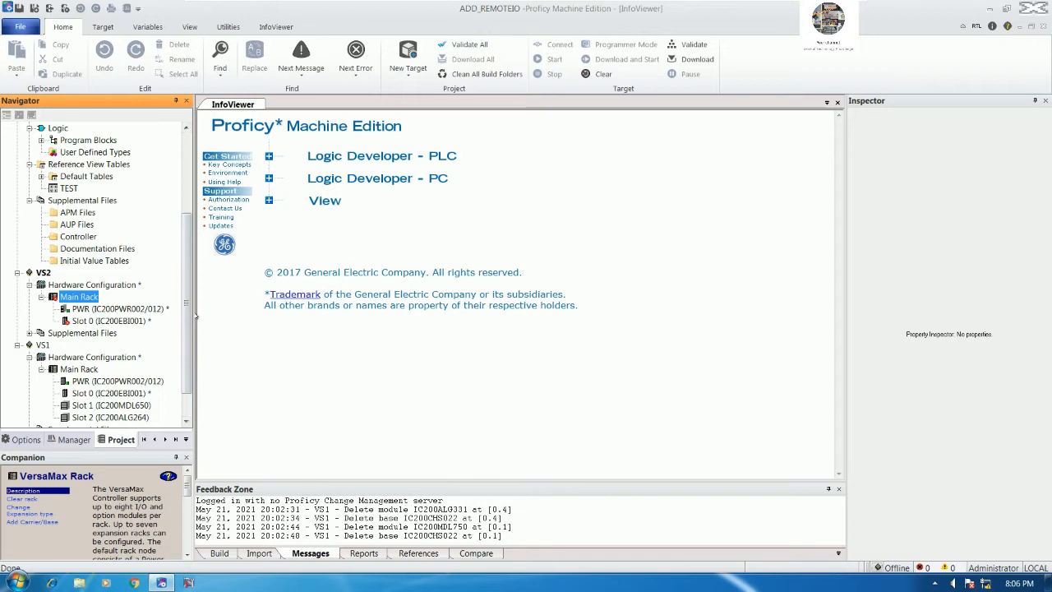
pyautogui.moveTo(194, 313); pyautogui.dragTo(196, 342)
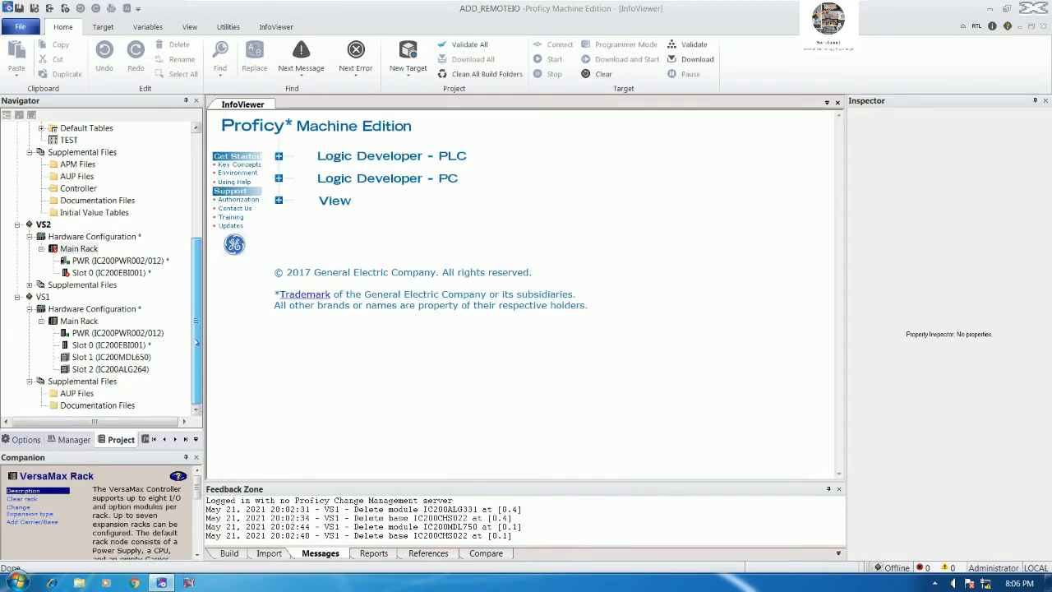
pyautogui.click(115, 273)
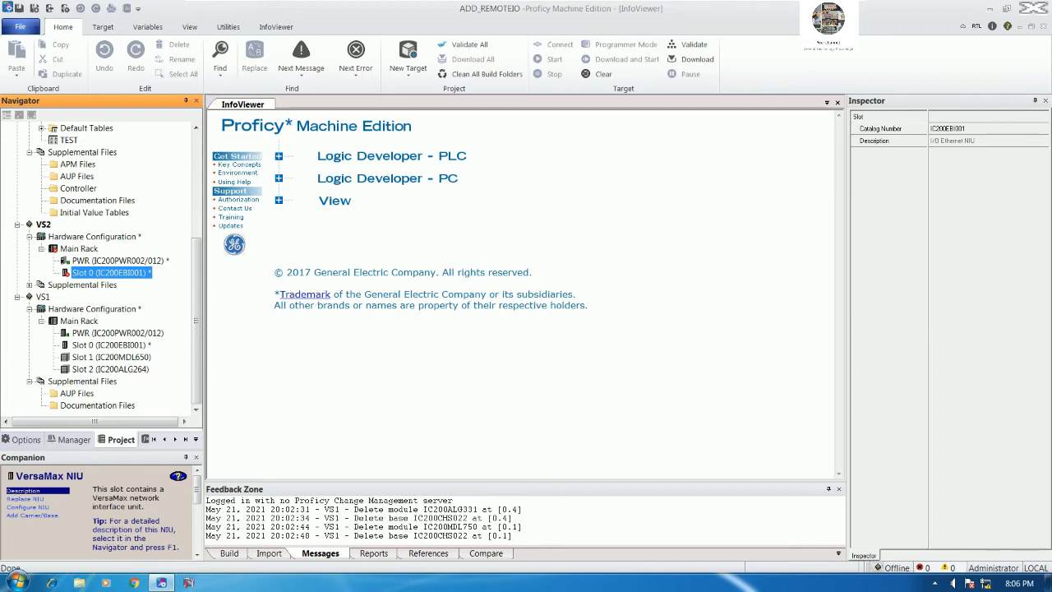
pyautogui.click(129, 348)
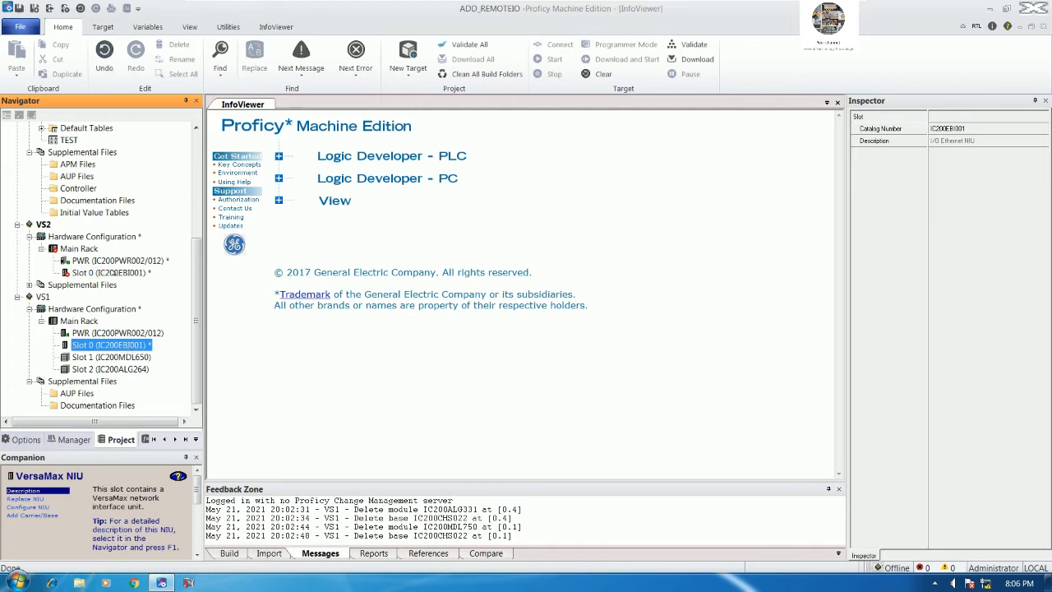
pyautogui.click(114, 273)
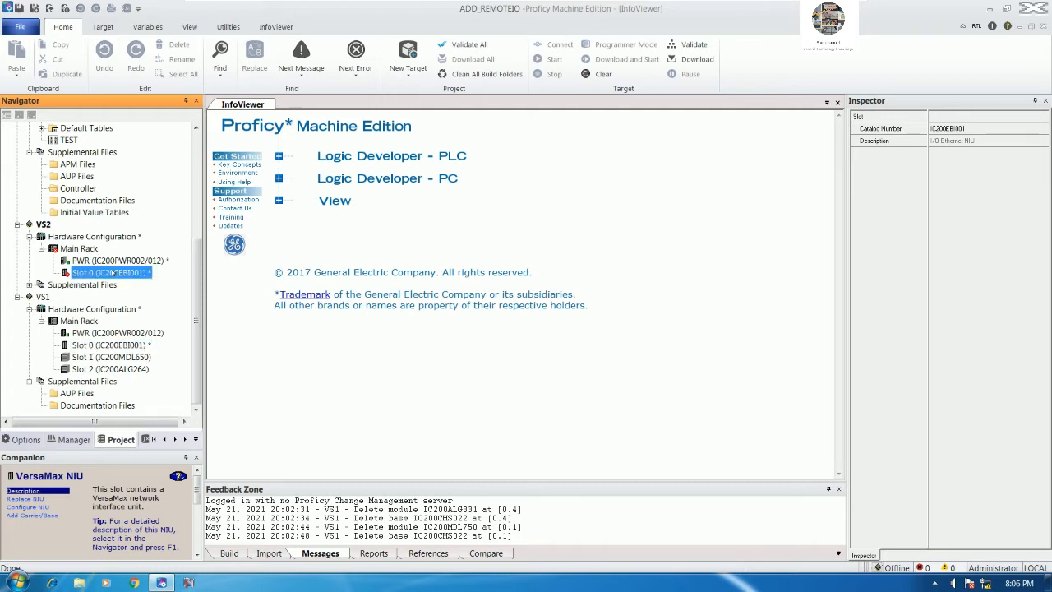
# - Set the IP address to 192.168.32.3 and the subnet mask to 255.255.255.0 in the network parameters of VS2's IC200EBI001 module
pyautogui.doubleClick(113, 273)
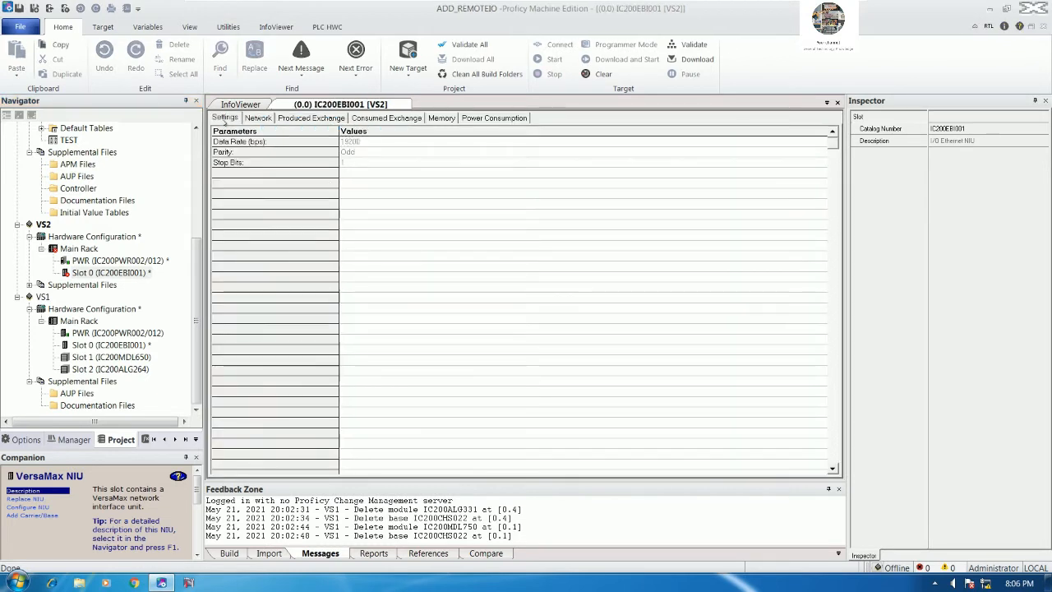
pyautogui.click(257, 117)
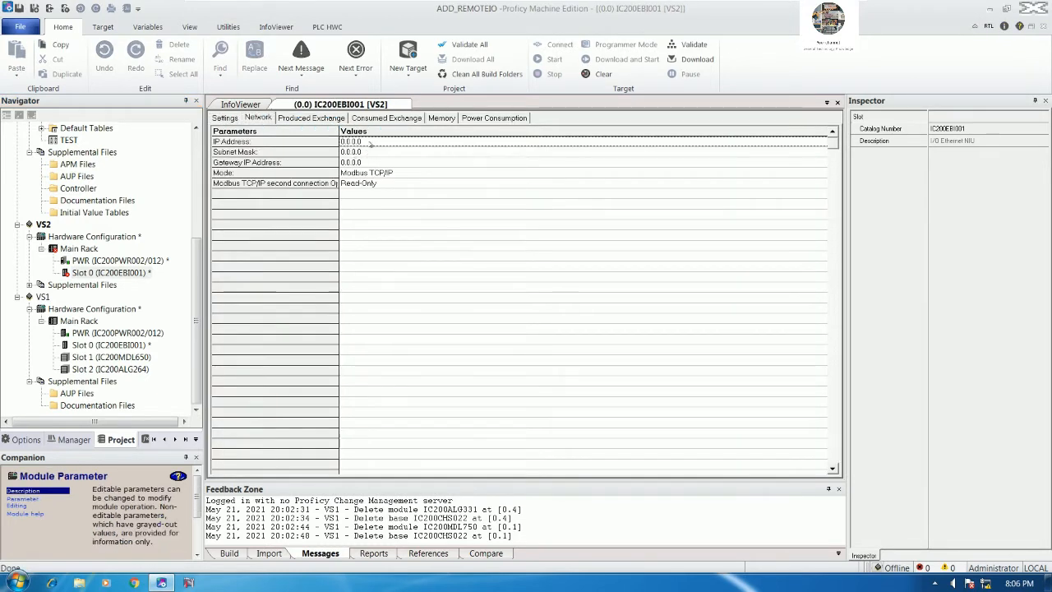
pyautogui.doubleClick(370, 143)
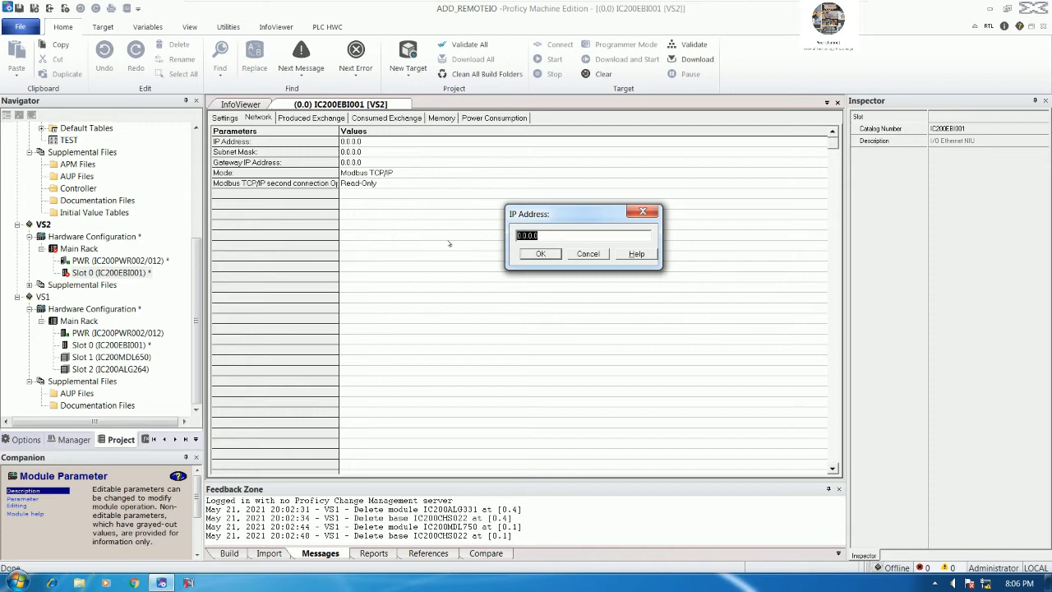
pyautogui.write('192.168.32.3')
pyautogui.press('Return')
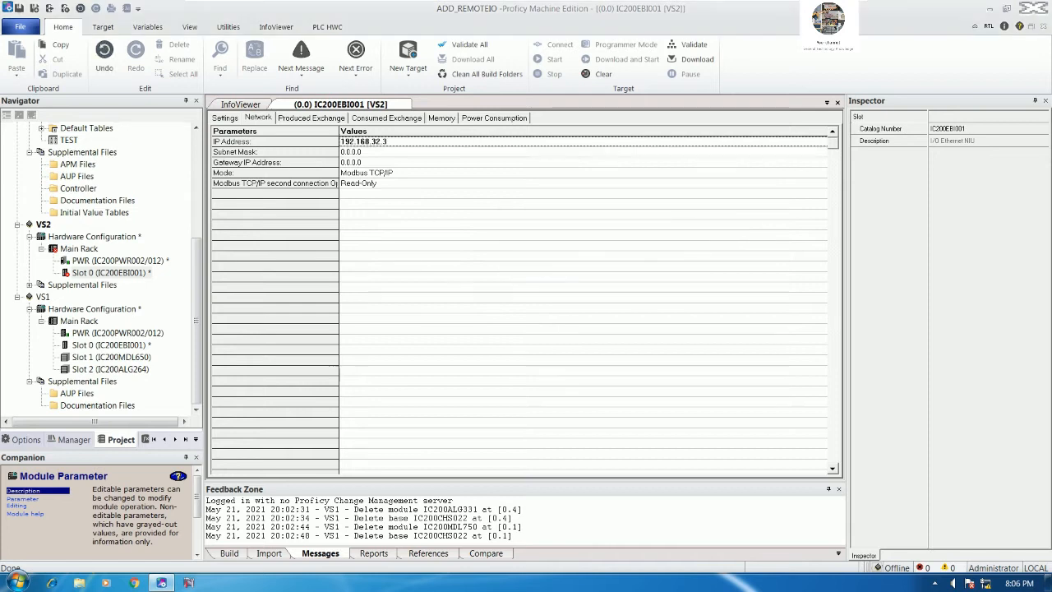
pyautogui.doubleClick(378, 153)
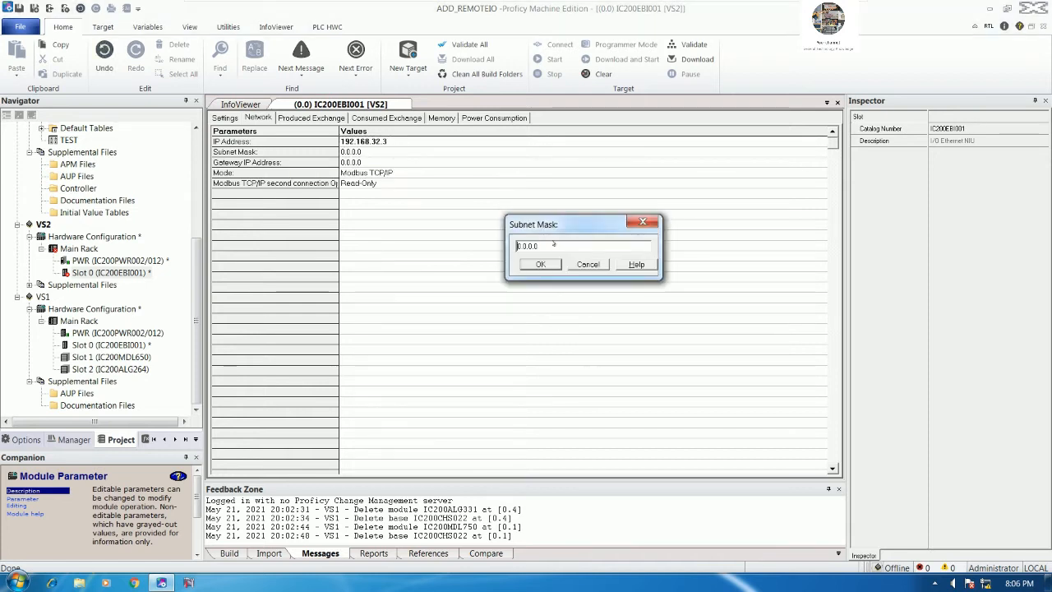
pyautogui.moveTo(548, 246); pyautogui.dragTo(489, 248)
pyautogui.write('255.255.255.0')
pyautogui.press('Return')
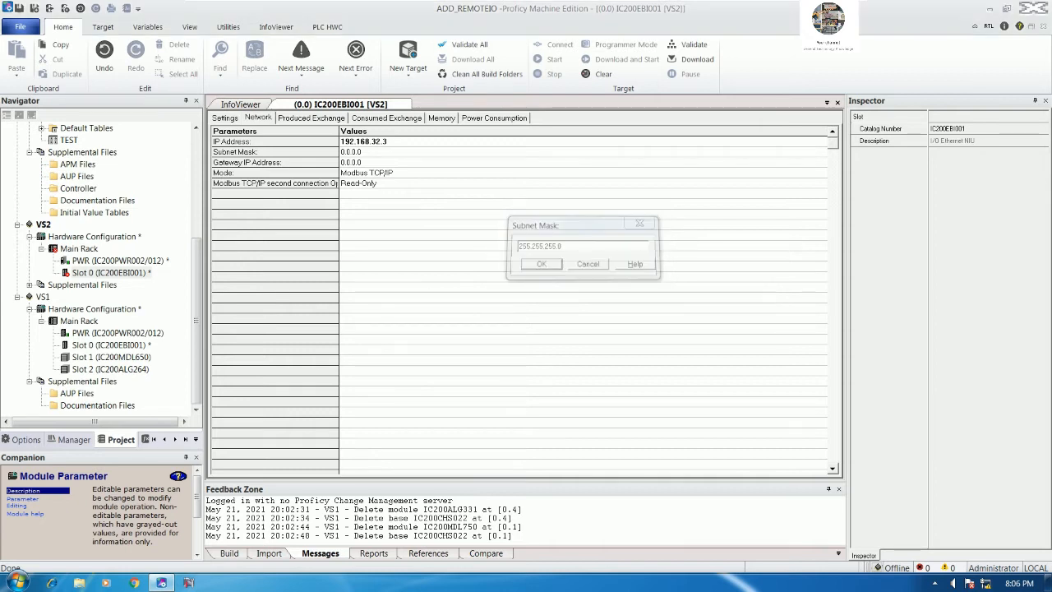
# - Set the communication mode of VS2's IC200EBI001 module to EGD in its network parameters
pyautogui.doubleClick(415, 174)
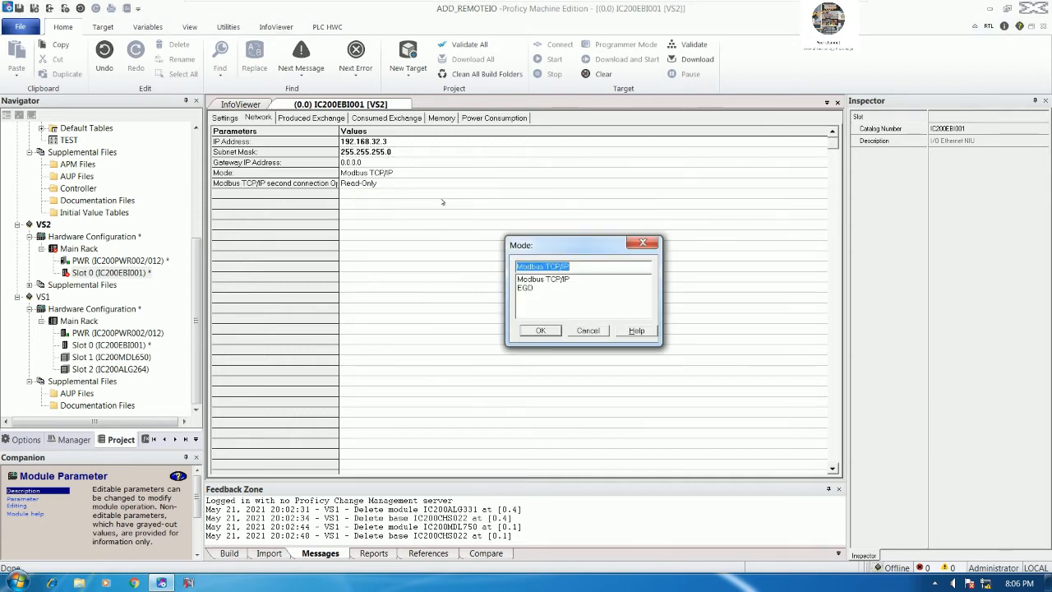
pyautogui.click(524, 287)
pyautogui.click(539, 330)
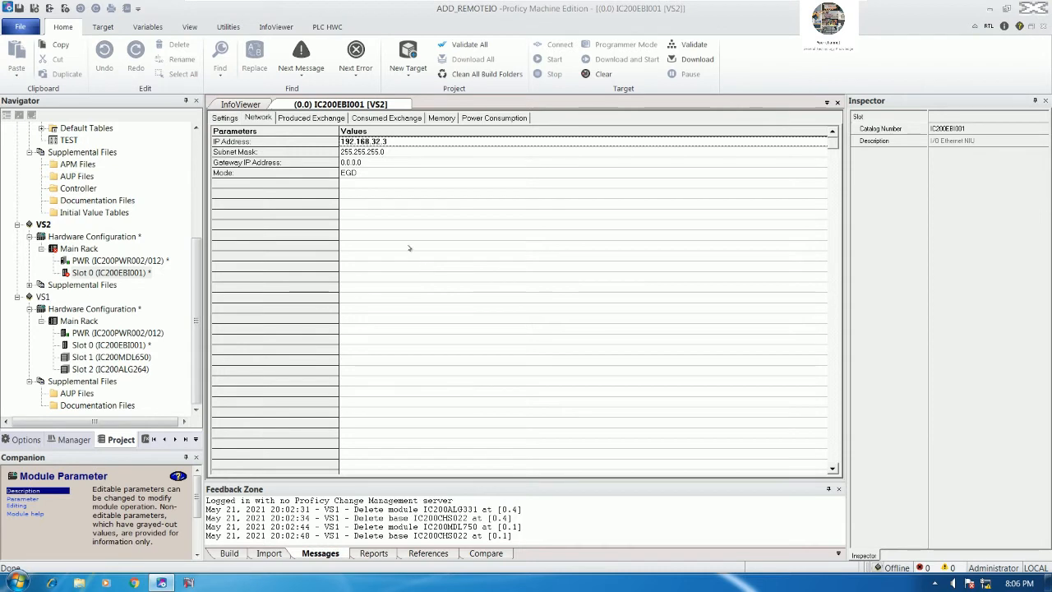
pyautogui.click(357, 175)
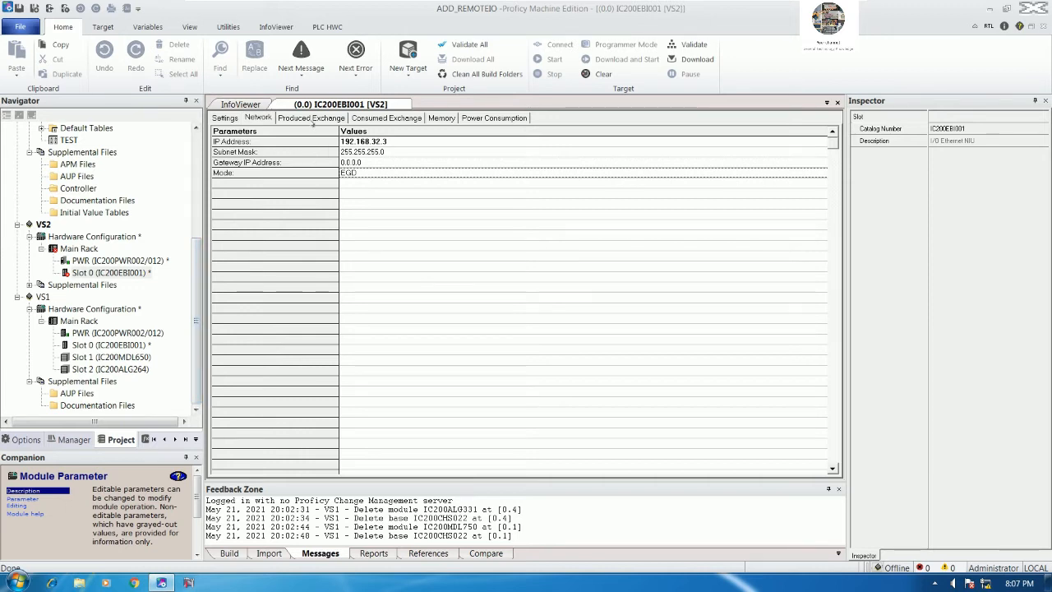
# - Check the produced exchange of VS1's IC200EBI001 and set the Consumer IP Address of VS2's produced exchange to 192.168.32.1
pyautogui.click(311, 118)
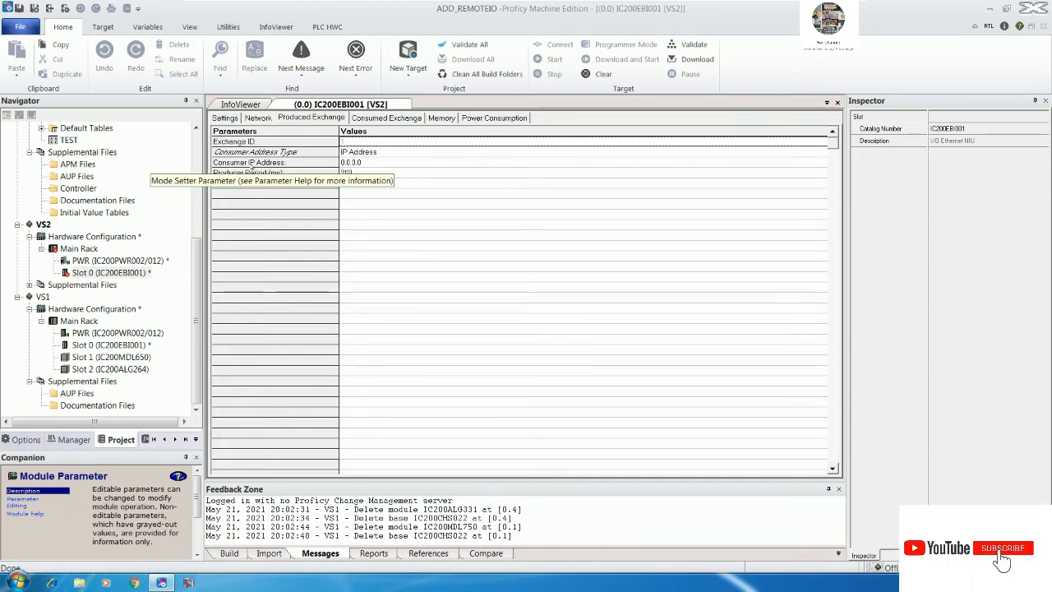
pyautogui.doubleClick(110, 344)
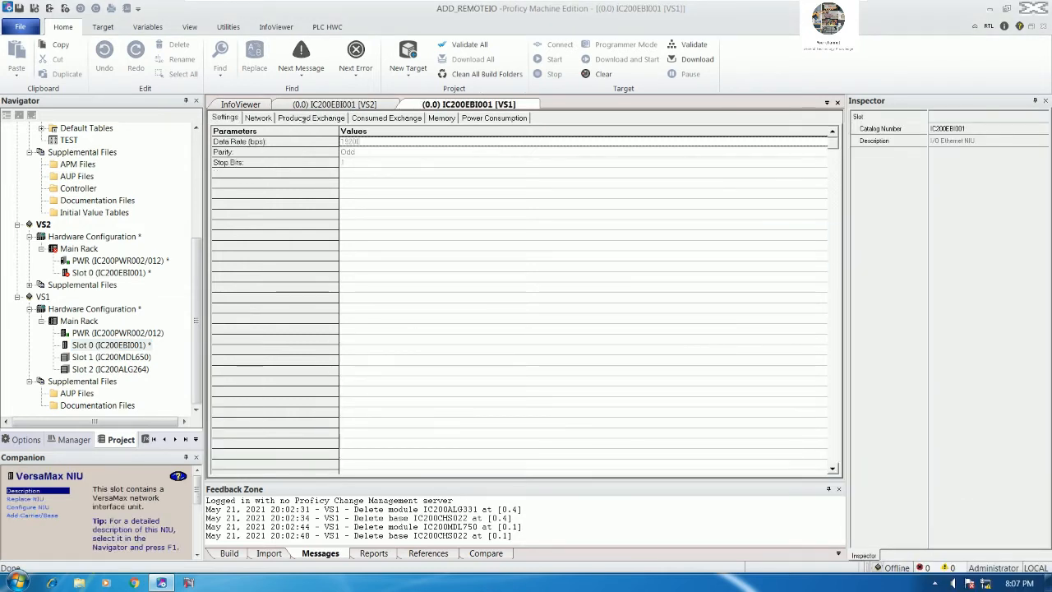
pyautogui.click(310, 117)
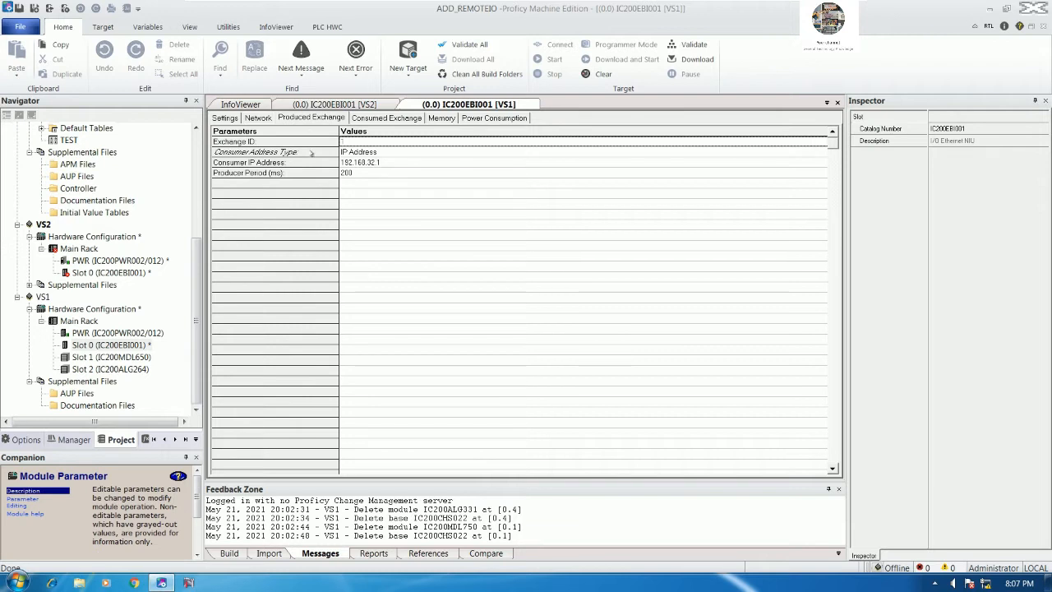
pyautogui.click(352, 105)
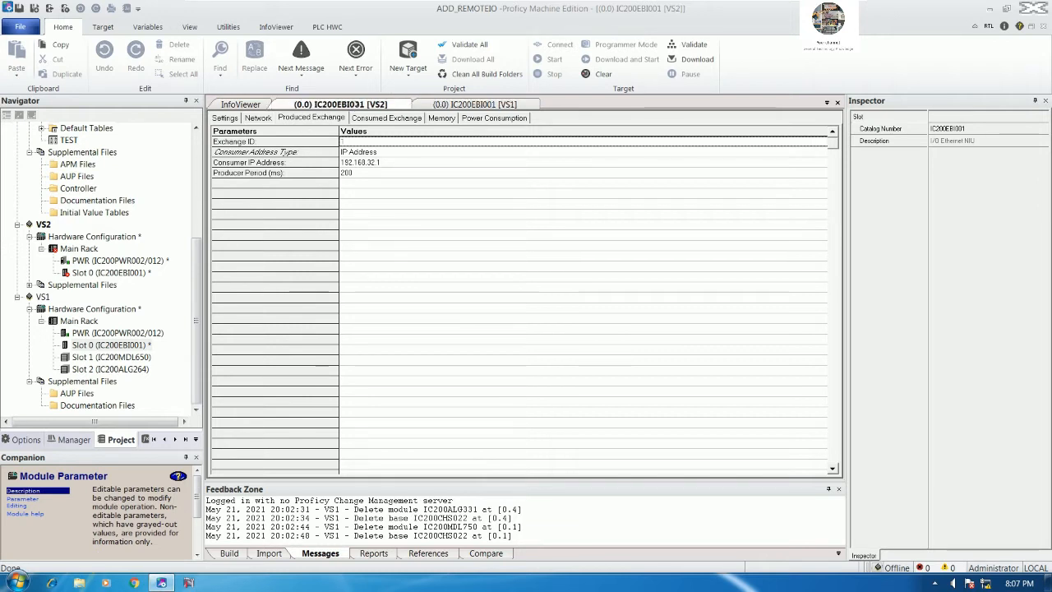
pyautogui.doubleClick(388, 162)
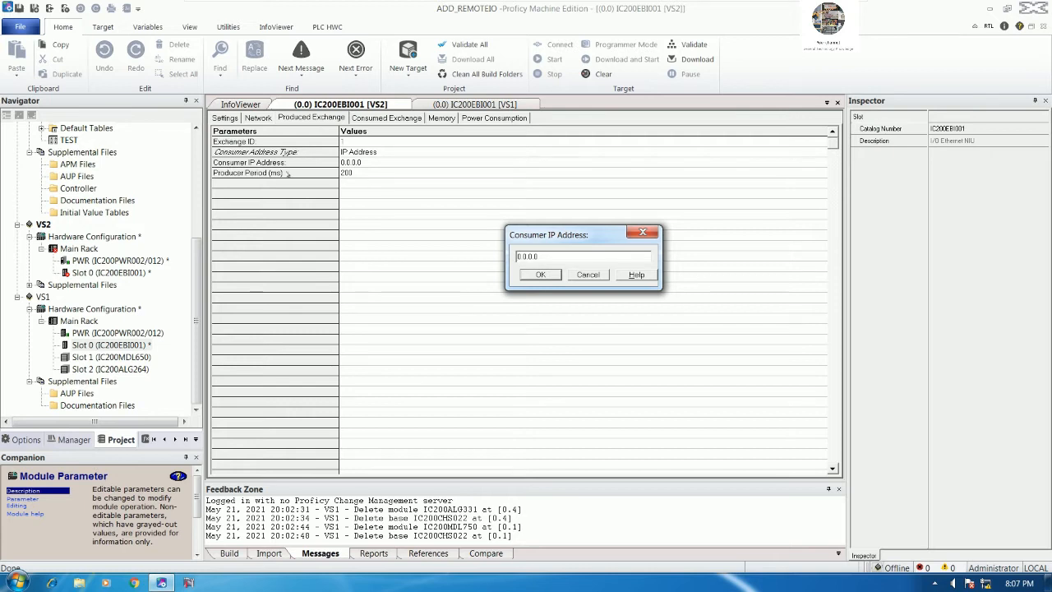
pyautogui.doubleClick(548, 254)
pyautogui.write('19')
pyautogui.write('2')
pyautogui.write('.168')
pyautogui.write('.31')
pyautogui.write('.1')
pyautogui.click(540, 275)
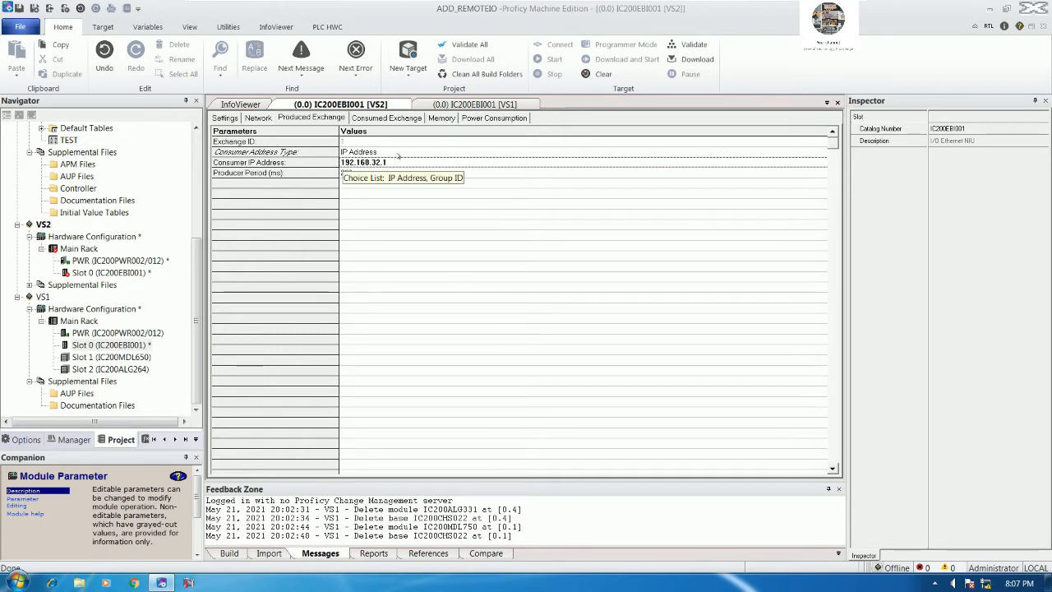
# - Set the Exchange ID of the consumed exchange in VS2's IC200EBI001 module to 1
pyautogui.click(391, 118)
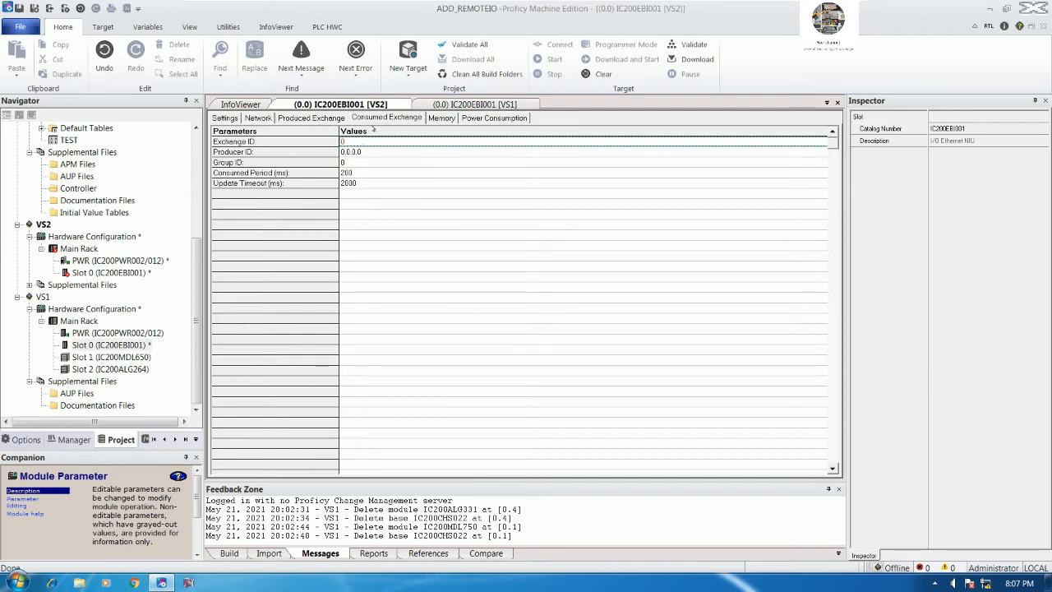
pyautogui.moveTo(350, 146)
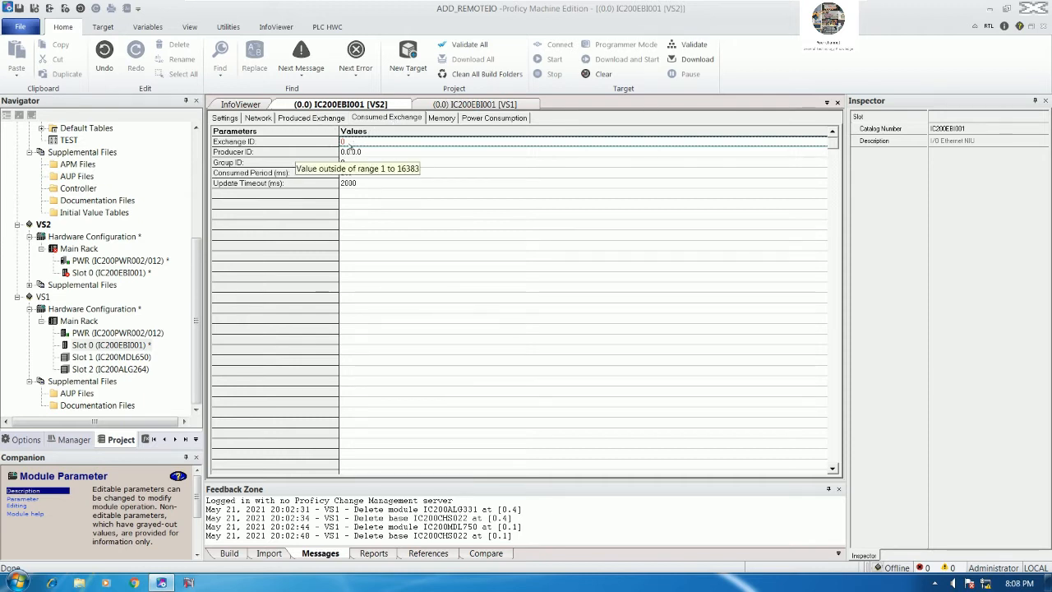
pyautogui.doubleClick(345, 144)
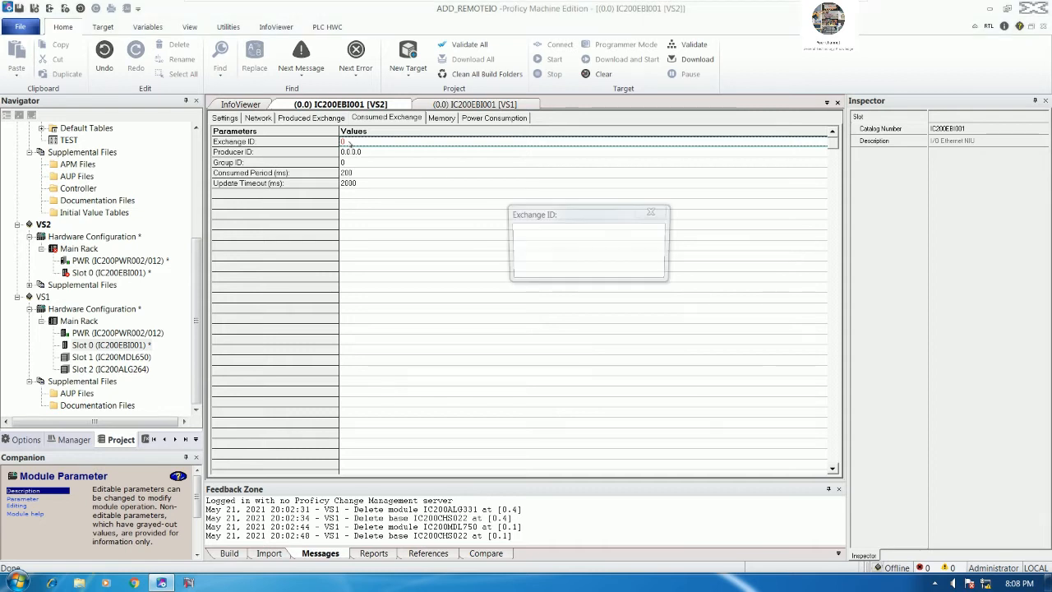
pyautogui.write('1')
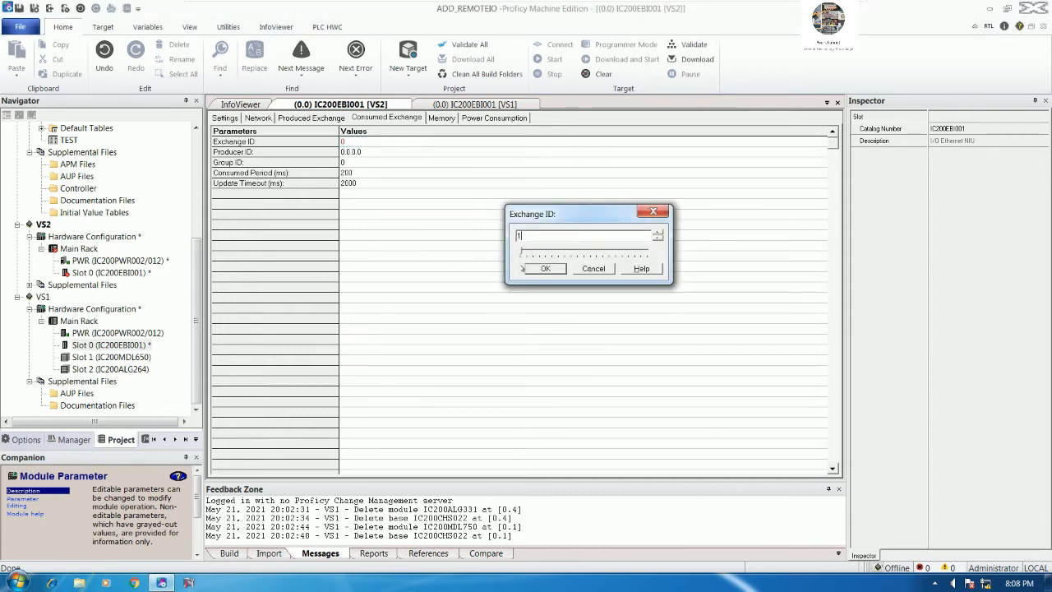
pyautogui.press('Return')
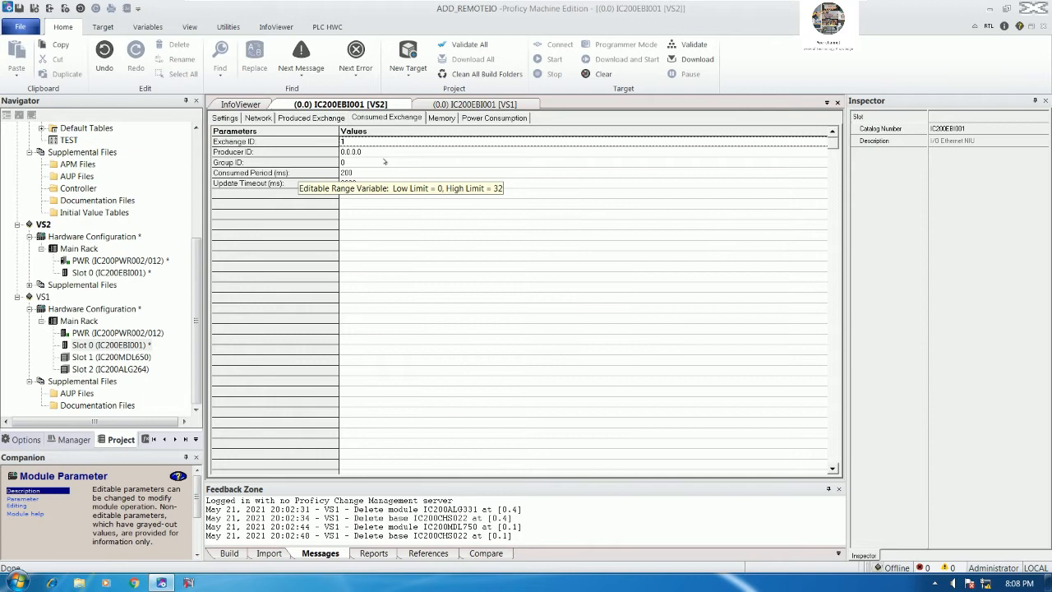
# - Check VS1's consumed exchange and copy the Local Producer ID from the Ethernet Global Data properties of CPE_IO
pyautogui.click(371, 153)
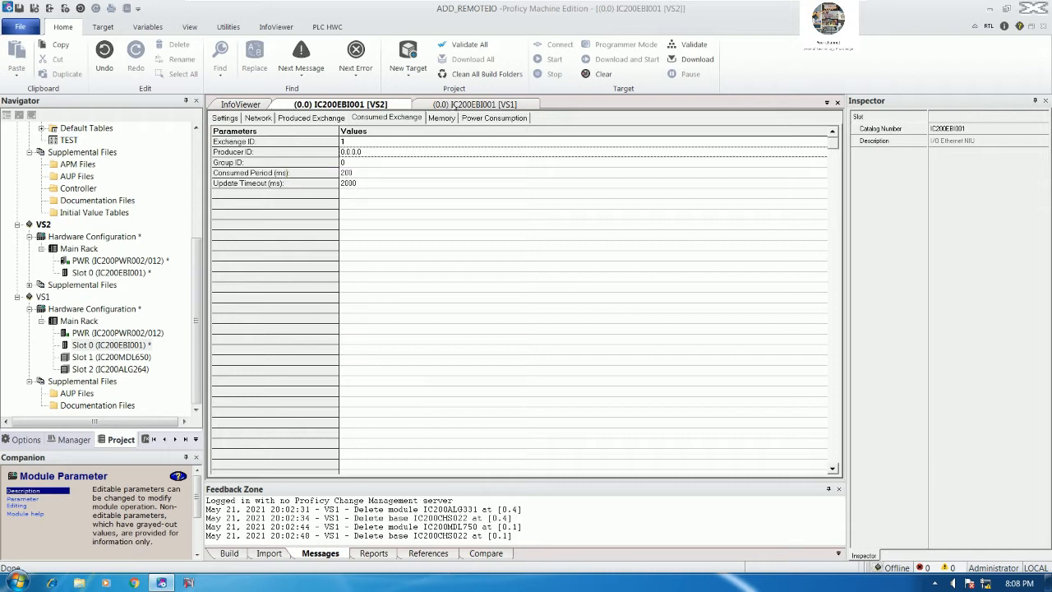
pyautogui.click(447, 106)
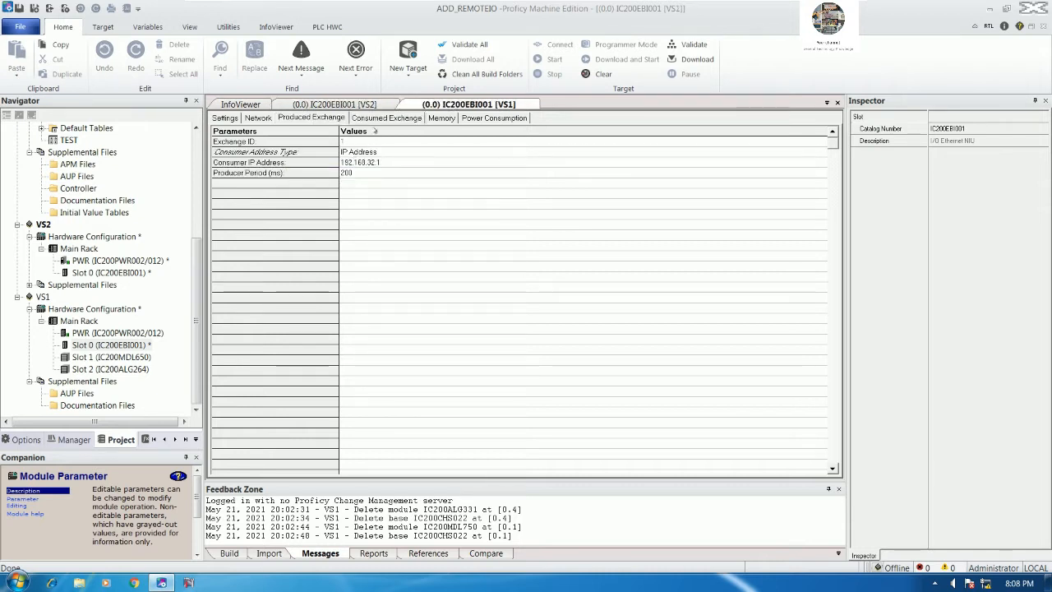
pyautogui.click(407, 118)
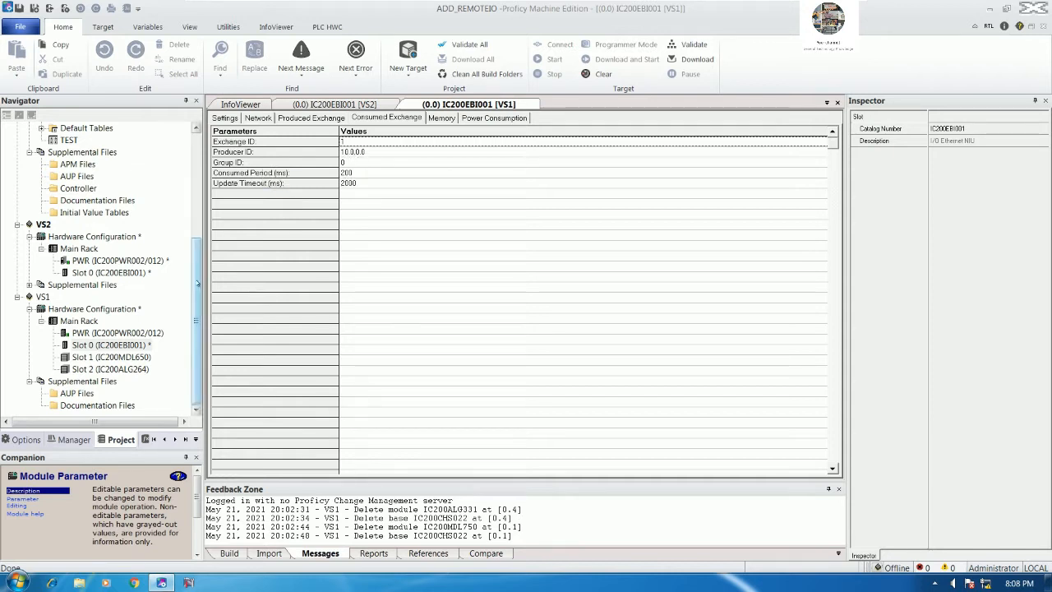
pyautogui.scroll(1, 199, 256)
pyautogui.moveTo(199, 256); pyautogui.dragTo(197, 166)
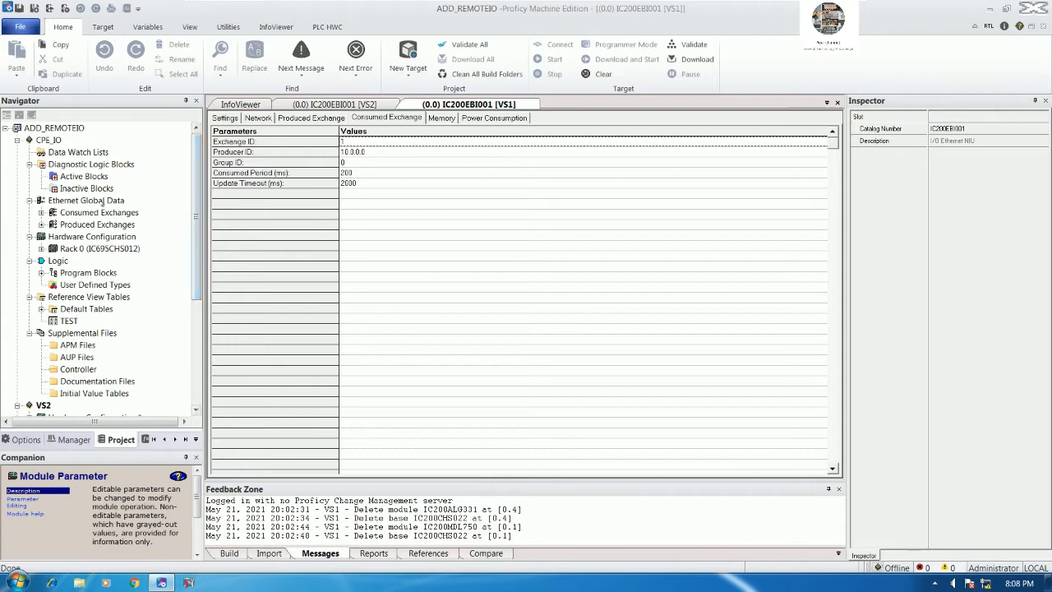
pyautogui.click(104, 202)
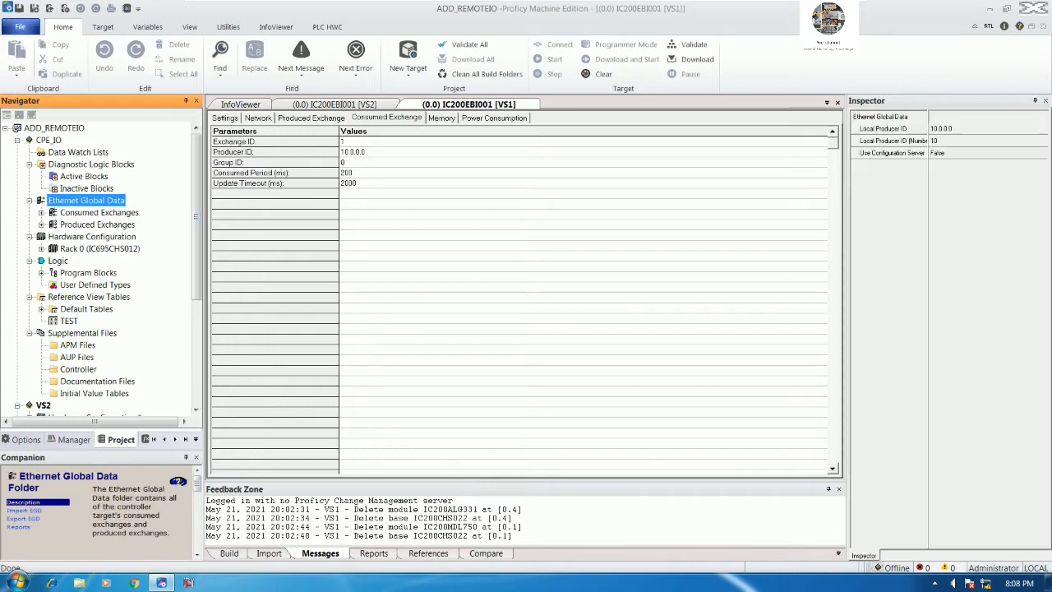
pyautogui.click(945, 129)
pyautogui.hotkey('ctrl', 'c')
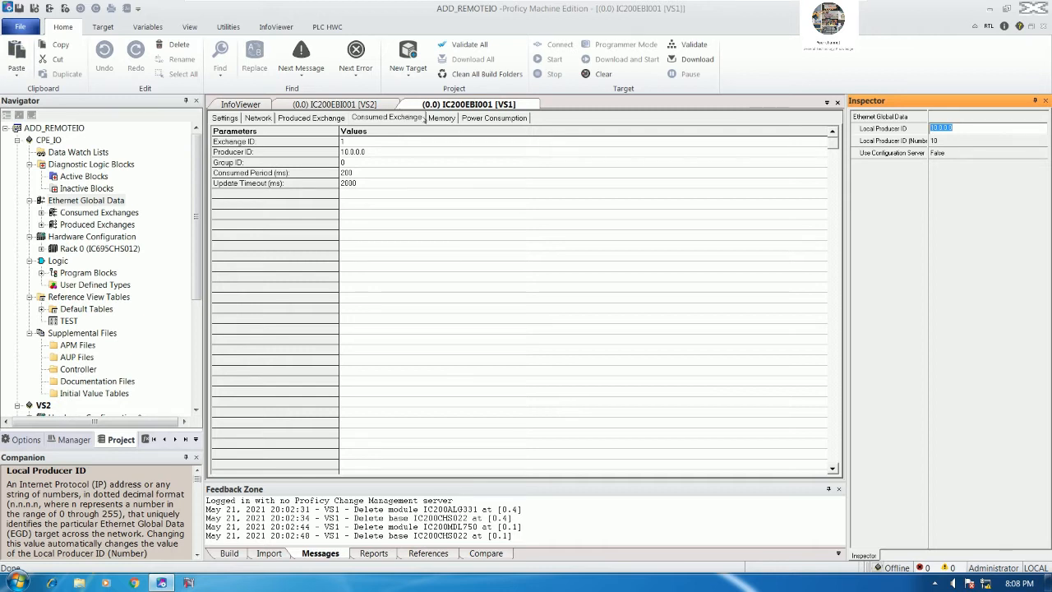
# - Set the Producer ID of VS2's consumed exchange to the copied value 10.0.0.0
pyautogui.click(414, 118)
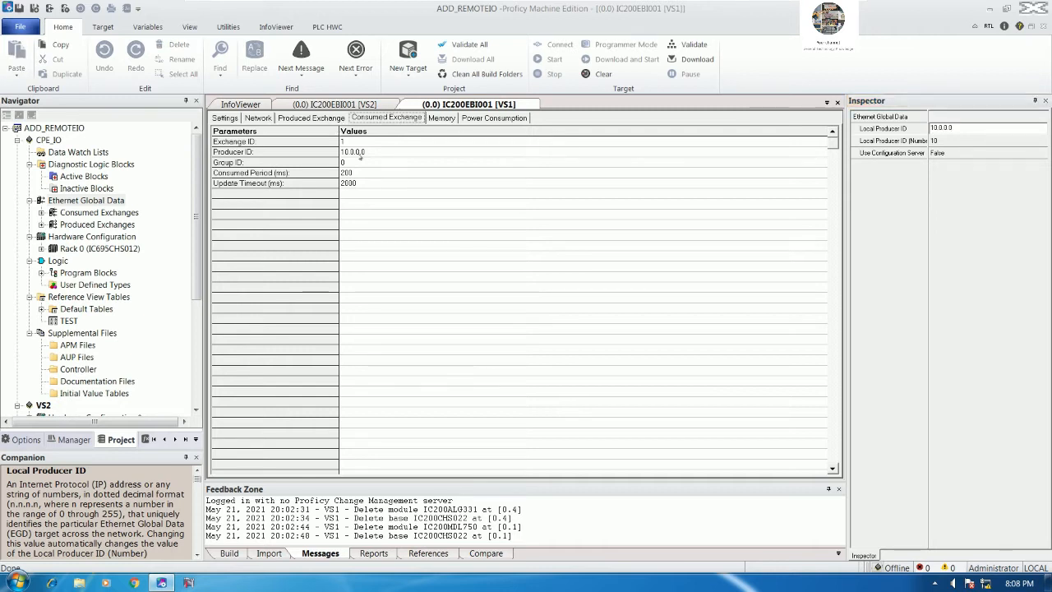
pyautogui.click(362, 105)
pyautogui.doubleClick(378, 152)
pyautogui.moveTo(553, 244); pyautogui.dragTo(446, 242)
pyautogui.hotkey('ctrl', 'v')
pyautogui.click(538, 264)
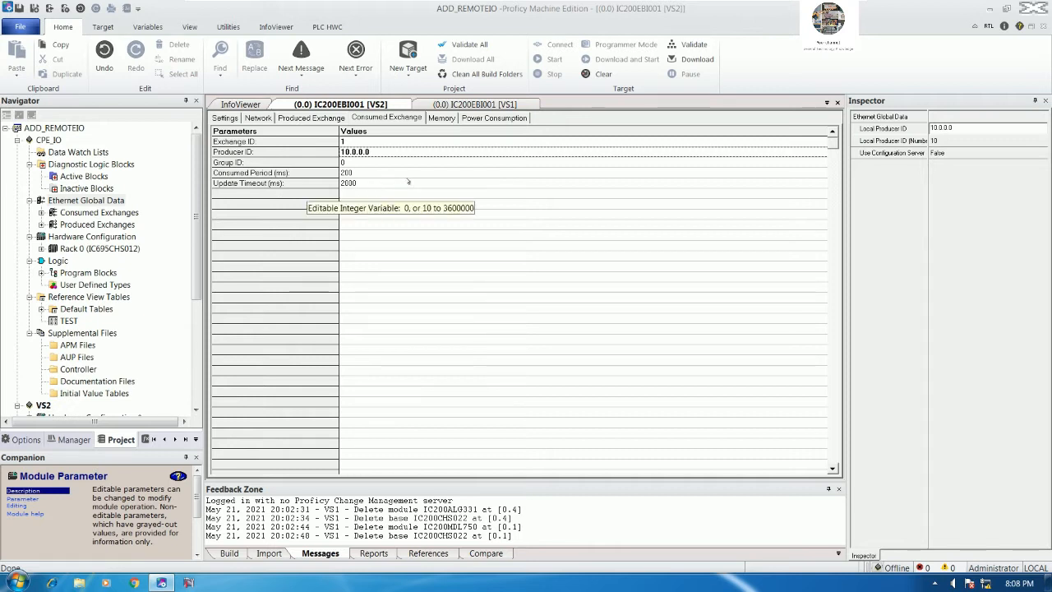
# - Compare the consumed exchanges of VS1 and VS2, and review VS2's memory, power consumption, produced exchange, network and general settings
pyautogui.click(454, 104)
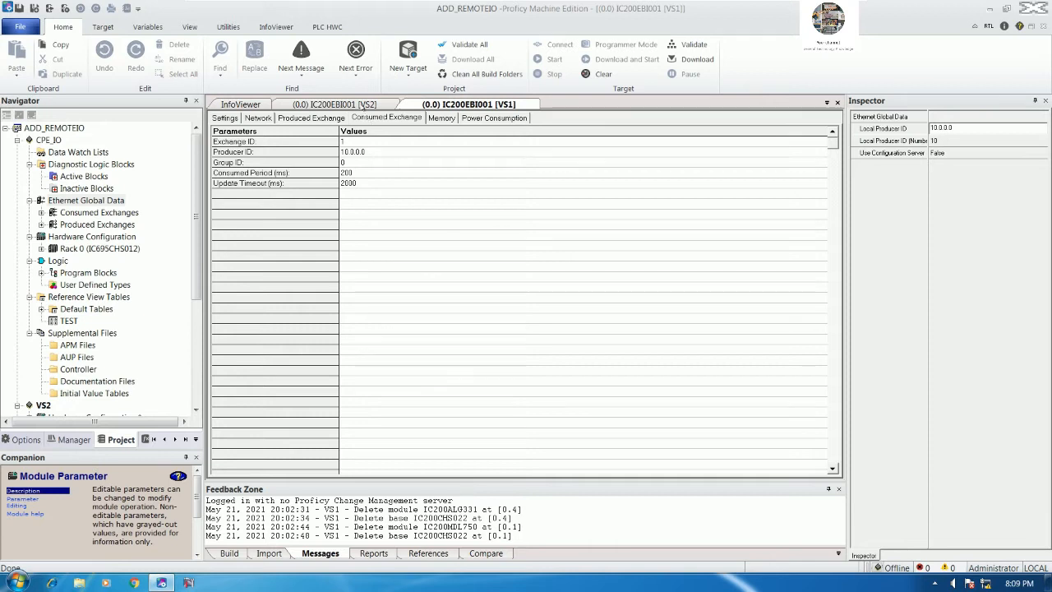
pyautogui.click(363, 105)
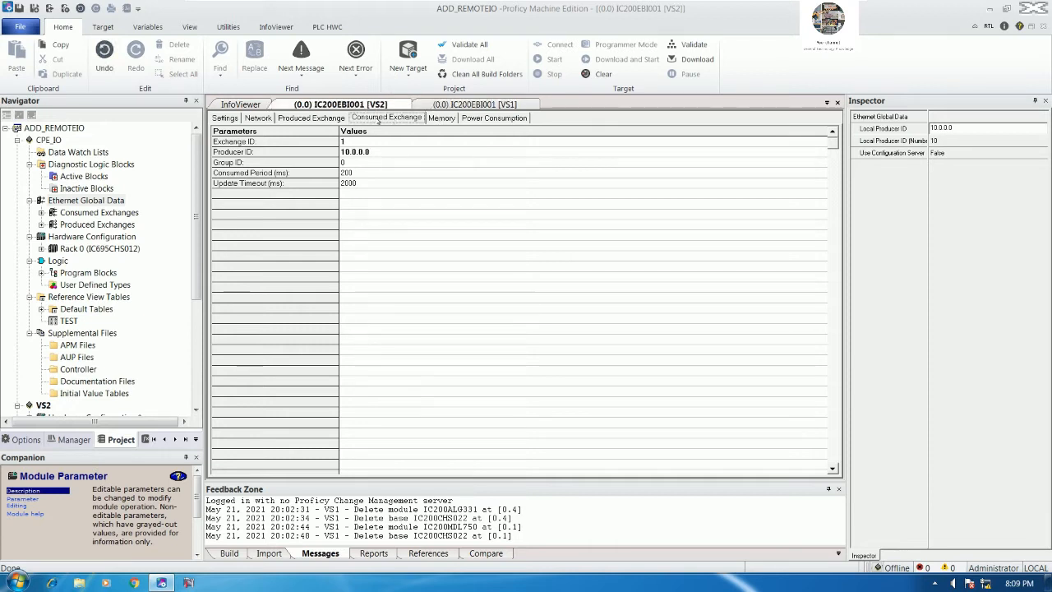
pyautogui.click(443, 120)
pyautogui.click(481, 121)
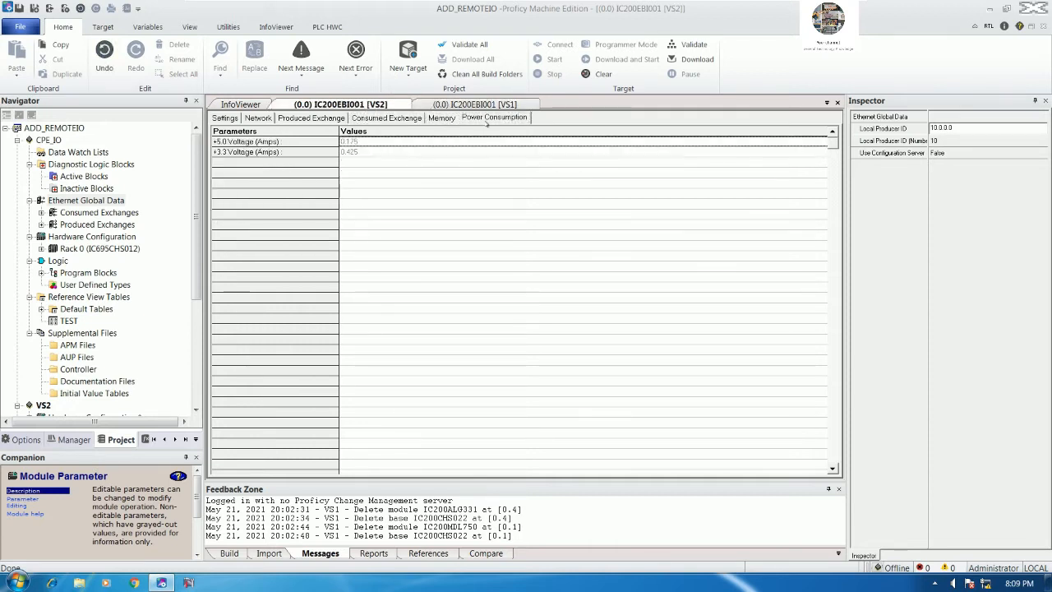
pyautogui.click(440, 119)
pyautogui.click(385, 118)
pyautogui.click(316, 118)
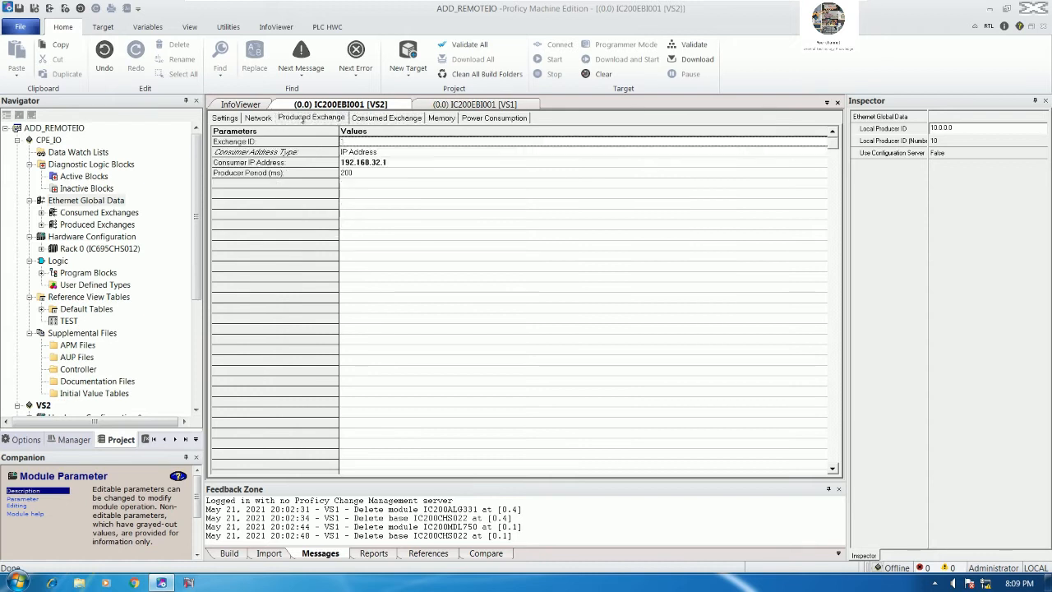
pyautogui.click(266, 120)
pyautogui.click(227, 119)
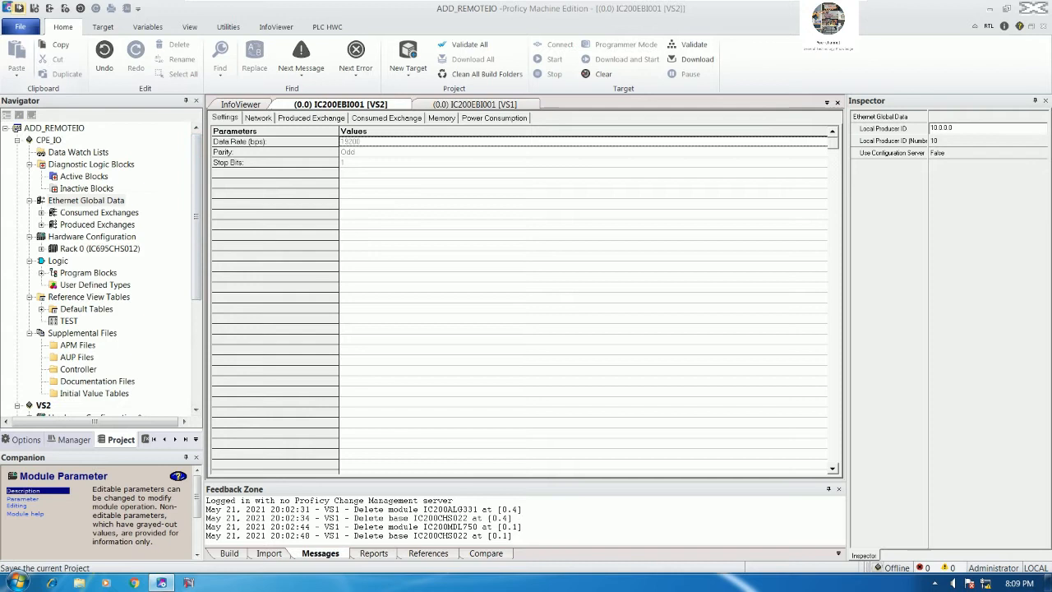
# - Save the project and close the IC200EBI001 parameter editors of VS1 and VS2
pyautogui.click(19, 8)
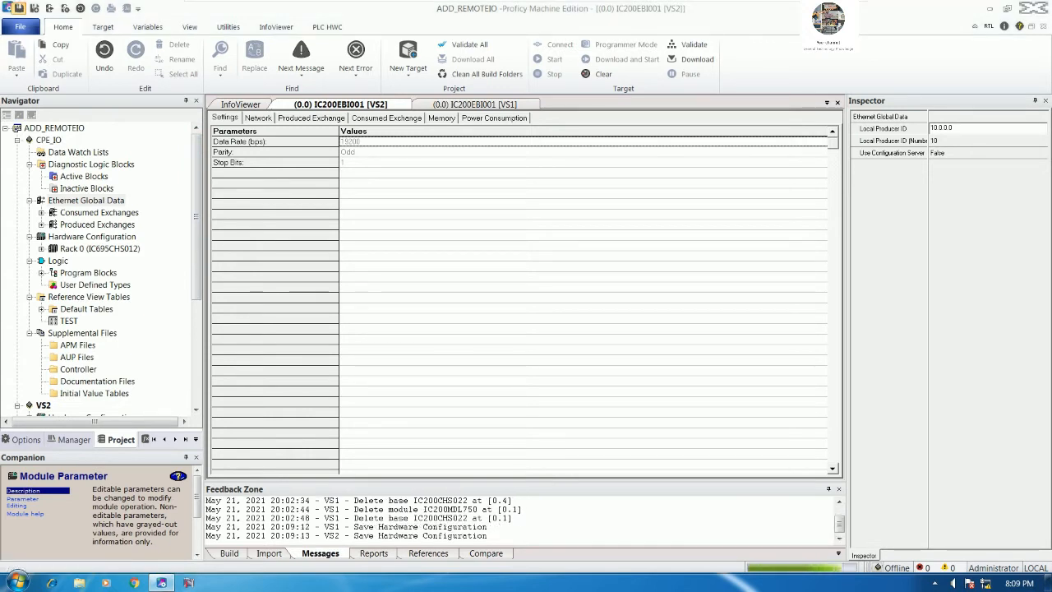
pyautogui.click(493, 104)
pyautogui.click(386, 117)
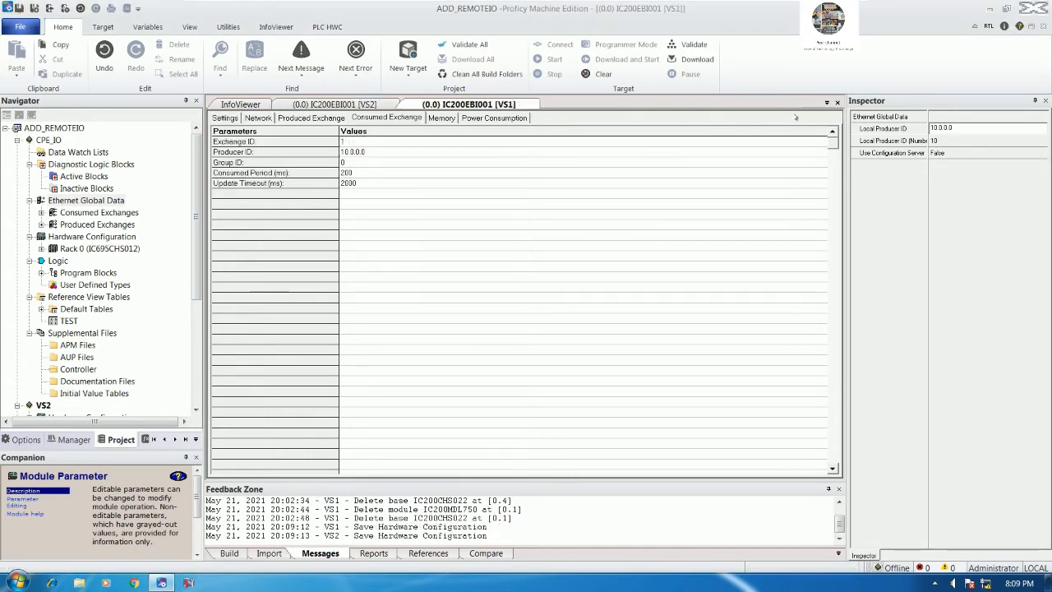
pyautogui.click(837, 102)
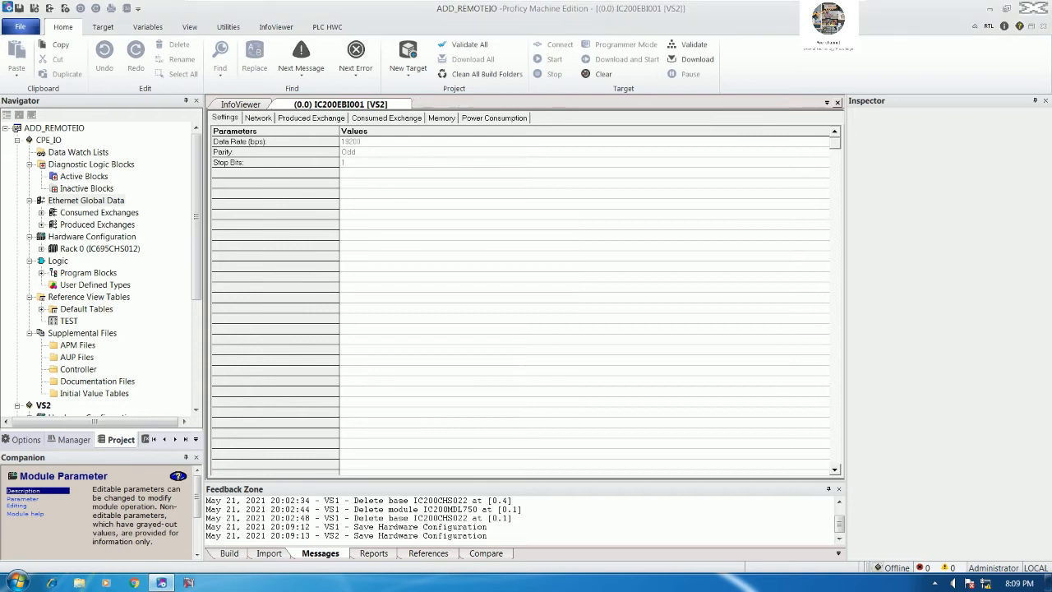
pyautogui.moveTo(197, 266); pyautogui.dragTo(199, 371)
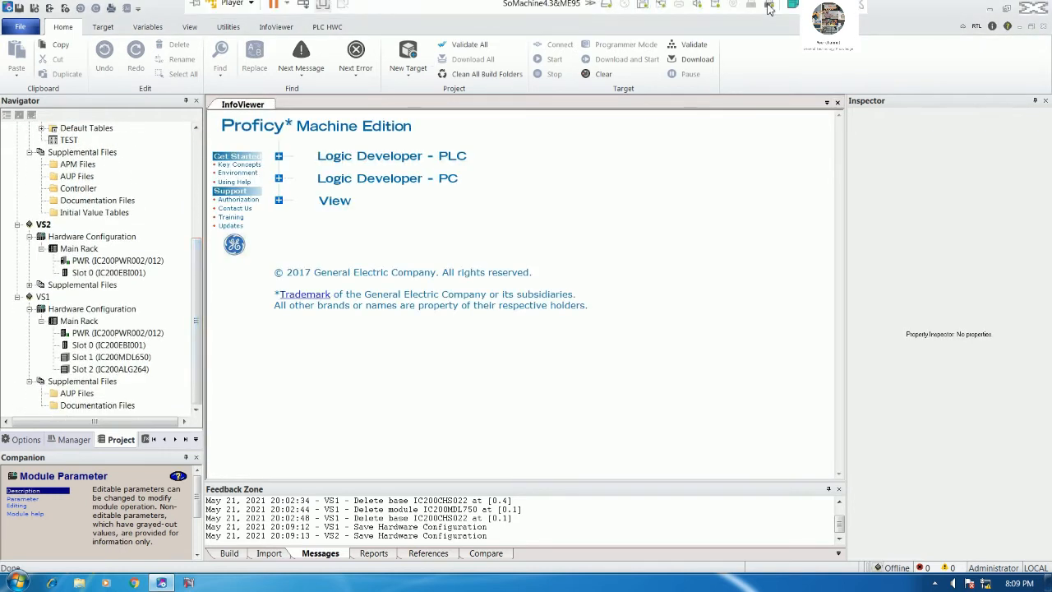
# - Check the hardware layout slide, and add an IC200CHS022 vertical box-style I/O carrier after VS2's IC200EBI001 in slot 0
pyautogui.click(812, 9)
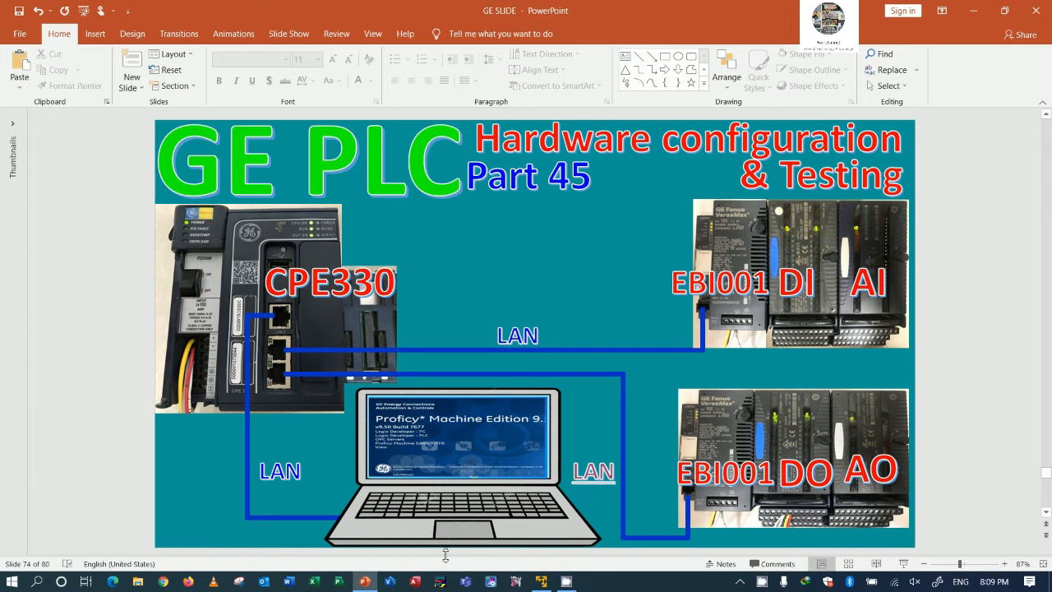
pyautogui.click(546, 581)
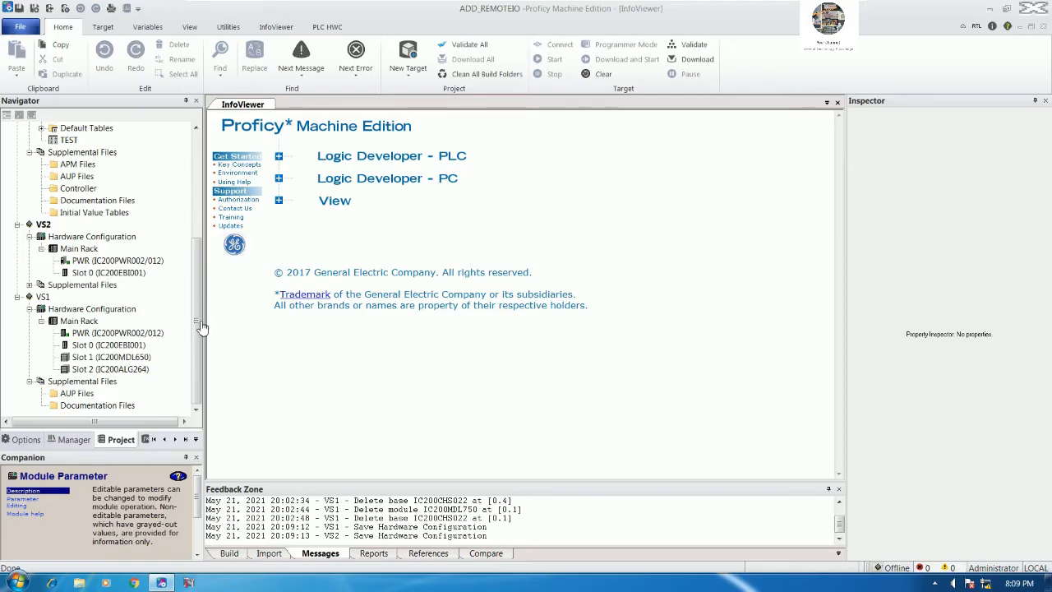
pyautogui.rightClick(120, 271)
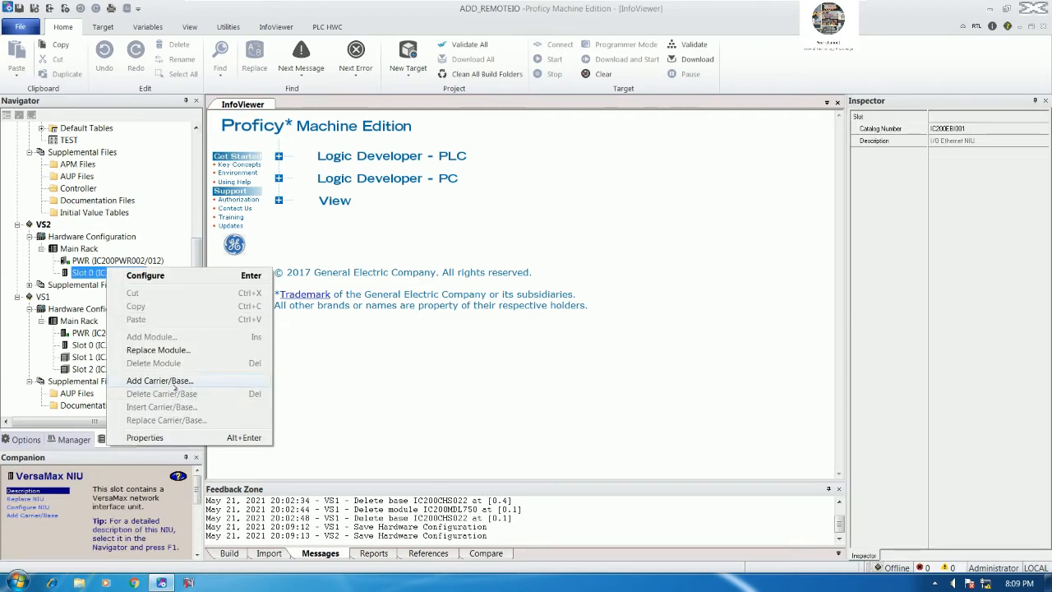
pyautogui.click(159, 381)
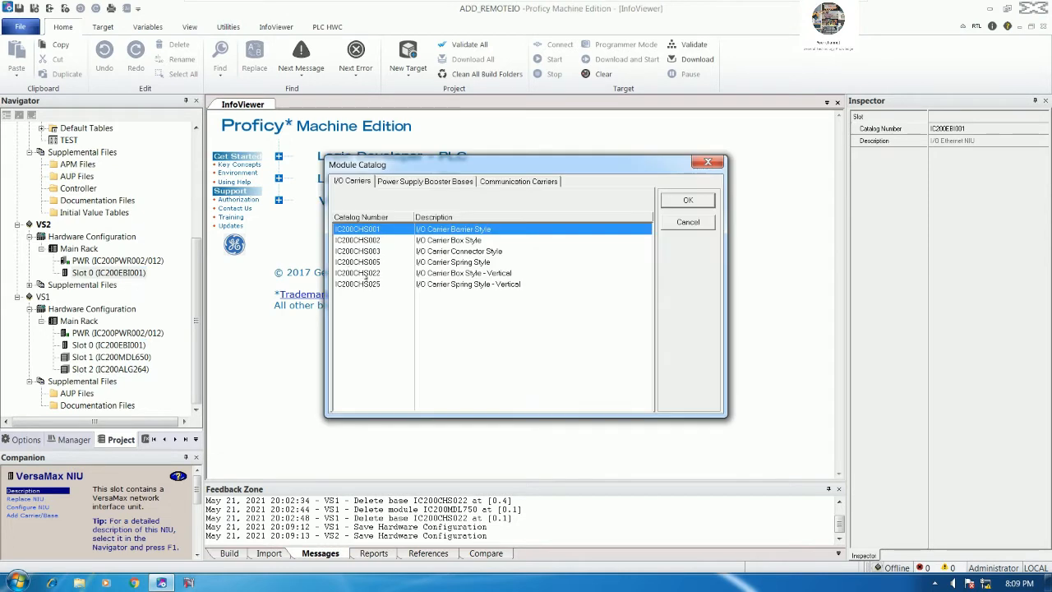
pyautogui.click(378, 274)
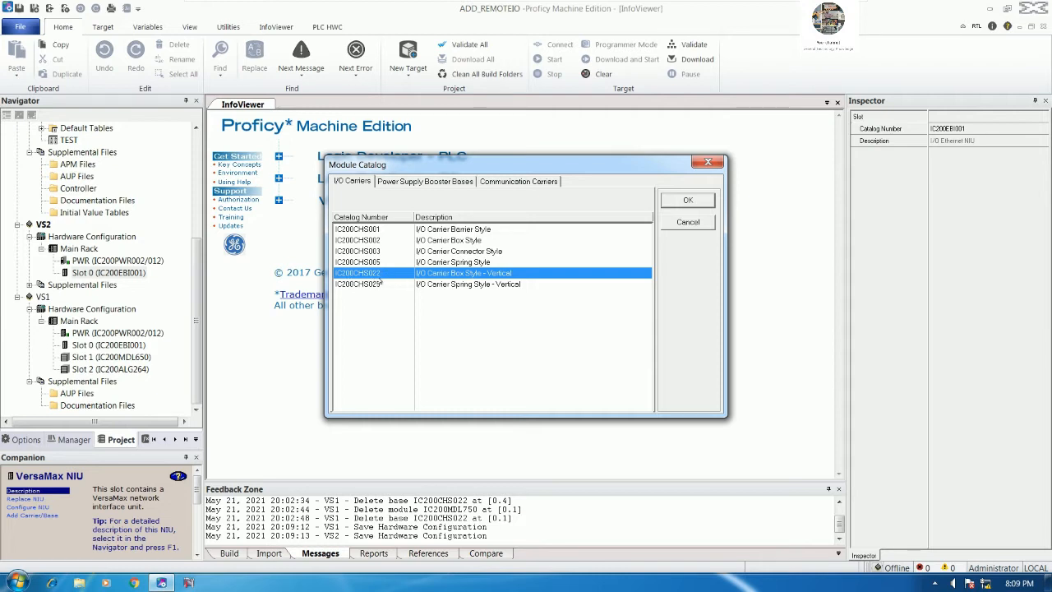
pyautogui.click(687, 201)
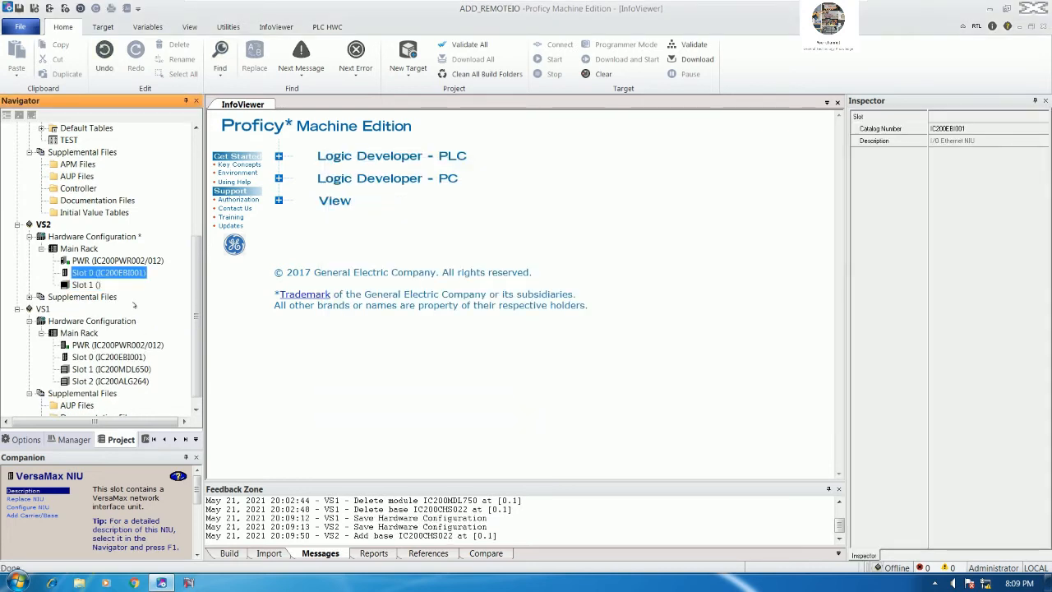
# - Add the IC200MDL750 32-point discrete output module to the empty slot 1 of VS2
pyautogui.rightClick(87, 284)
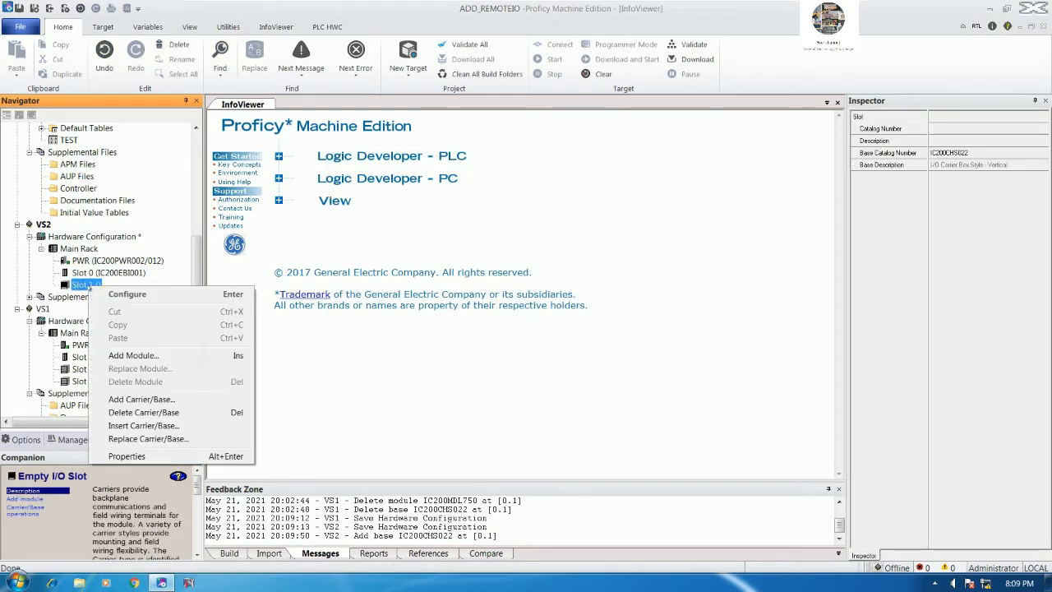
pyautogui.click(133, 355)
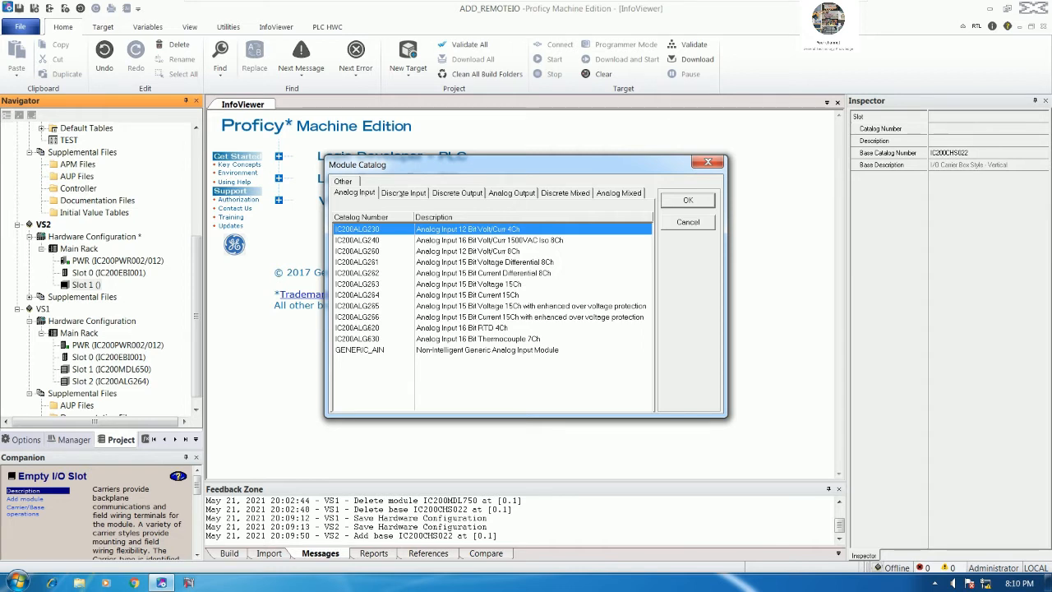
pyautogui.click(451, 193)
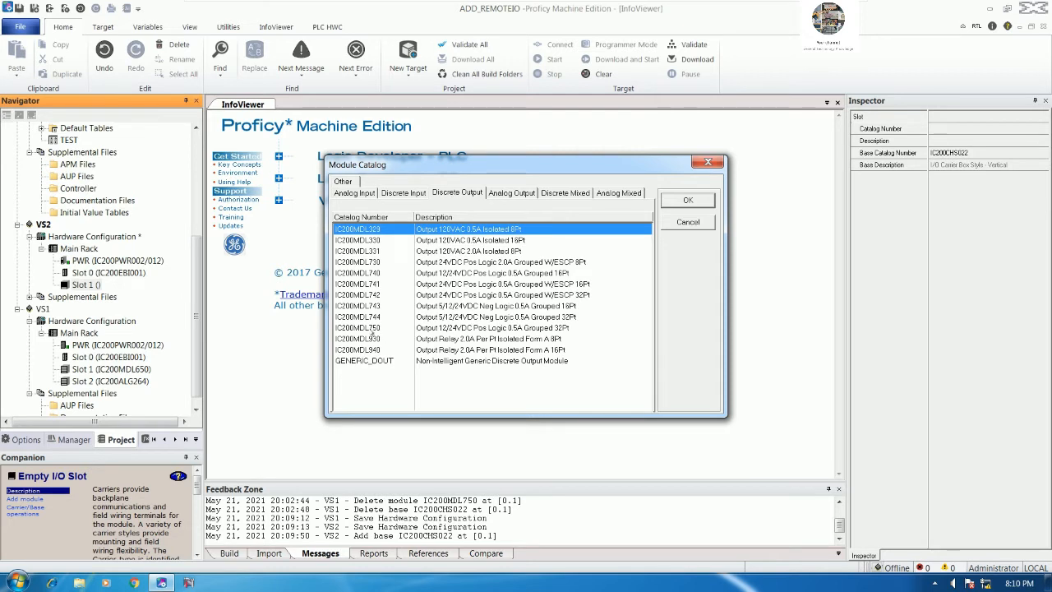
pyautogui.click(369, 328)
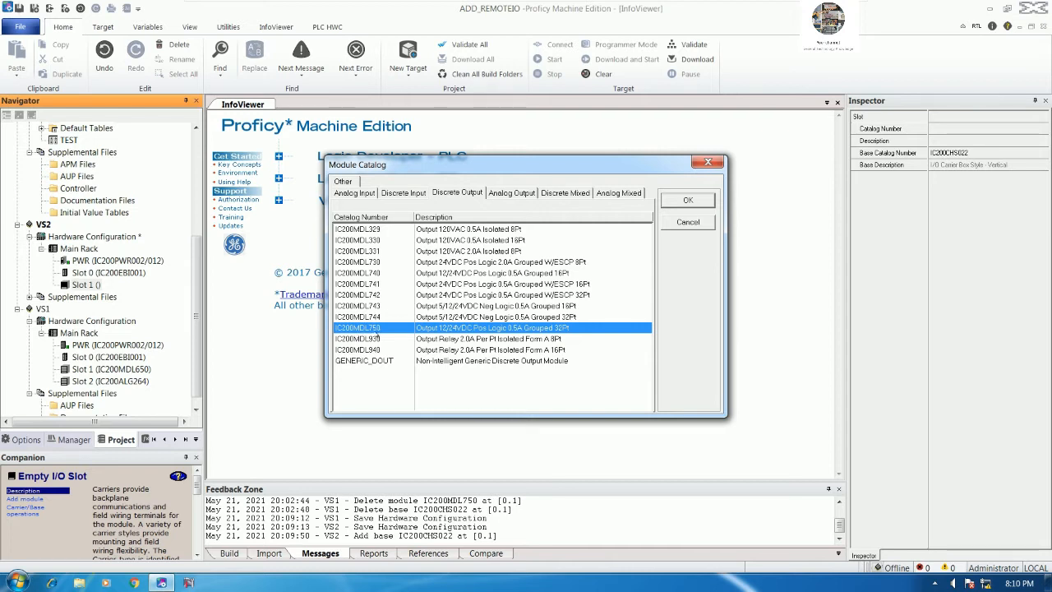
pyautogui.click(689, 201)
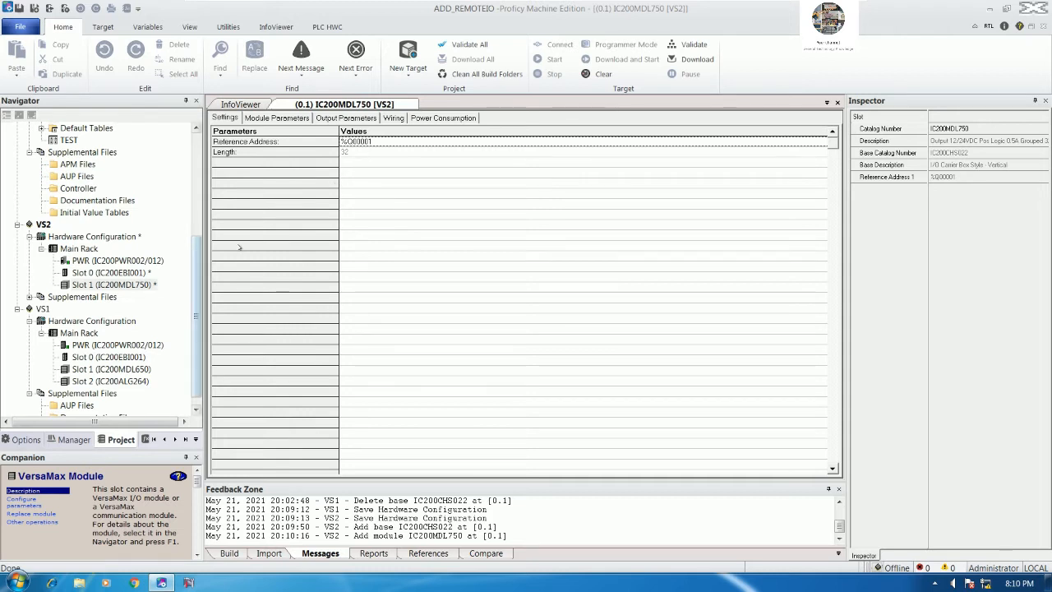
# - Add another IC200CHS022 vertical box-style I/O carrier after VS2's IC200MDL750 module
pyautogui.rightClick(108, 285)
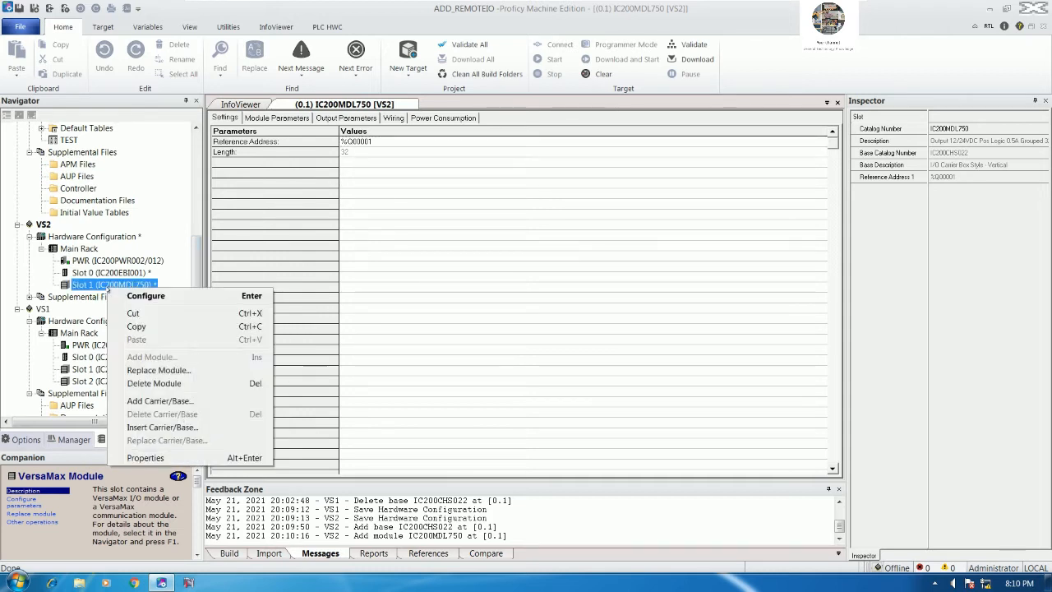
pyautogui.click(156, 402)
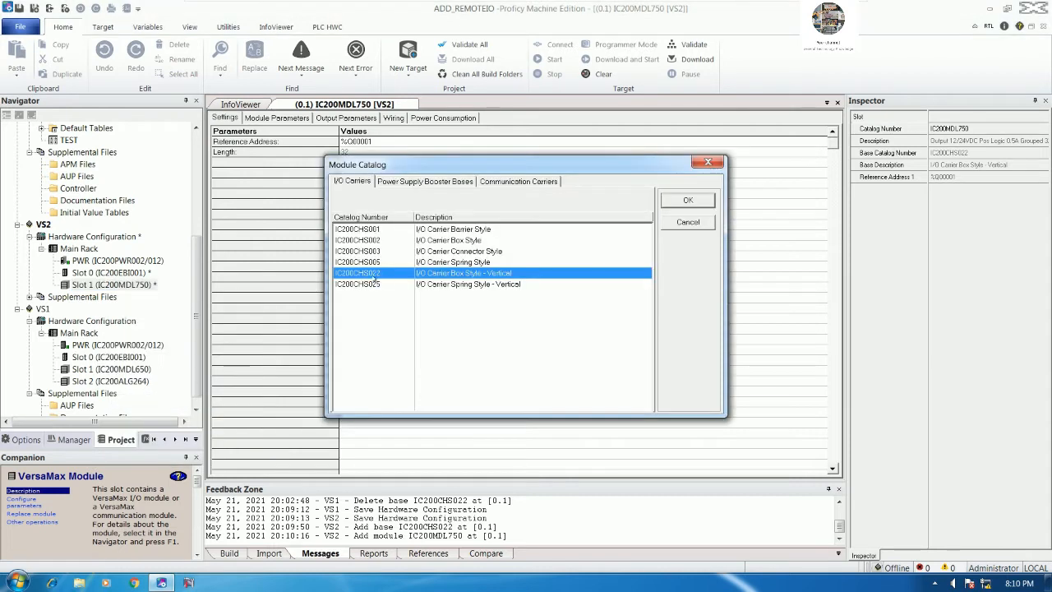
pyautogui.doubleClick(374, 280)
# - Check the hardware layout slide again and add the IC200ALG331 analog output module to slot 2 of VS2
pyautogui.rightClick(92, 296)
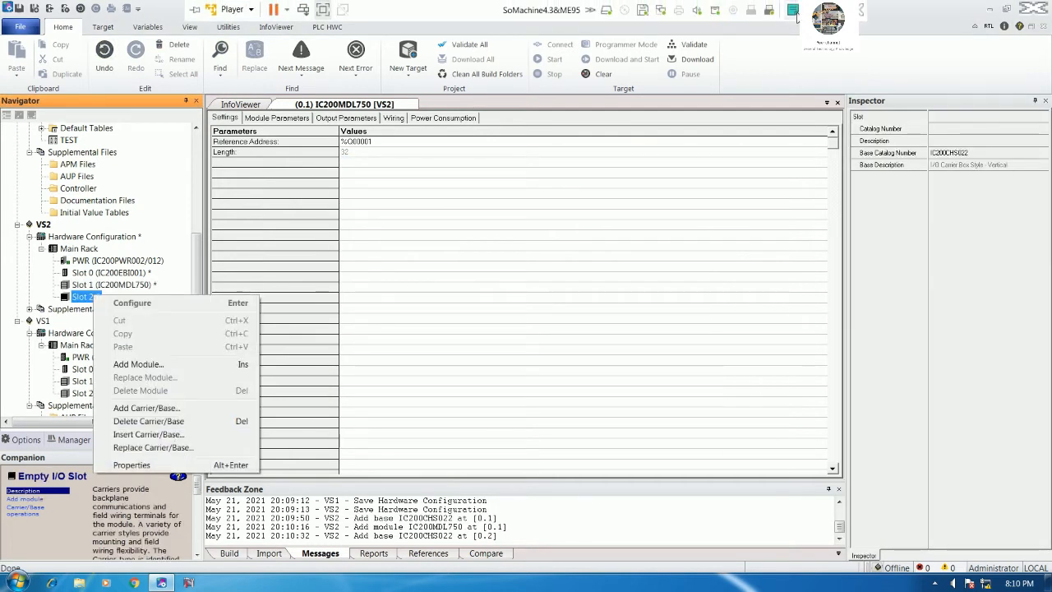
pyautogui.click(824, 11)
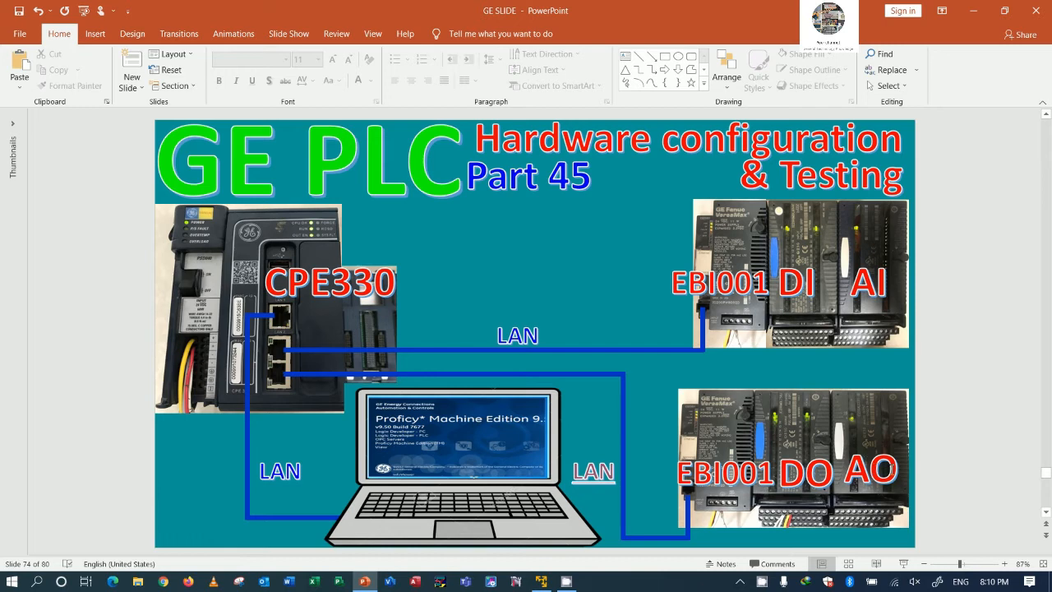
pyautogui.click(542, 581)
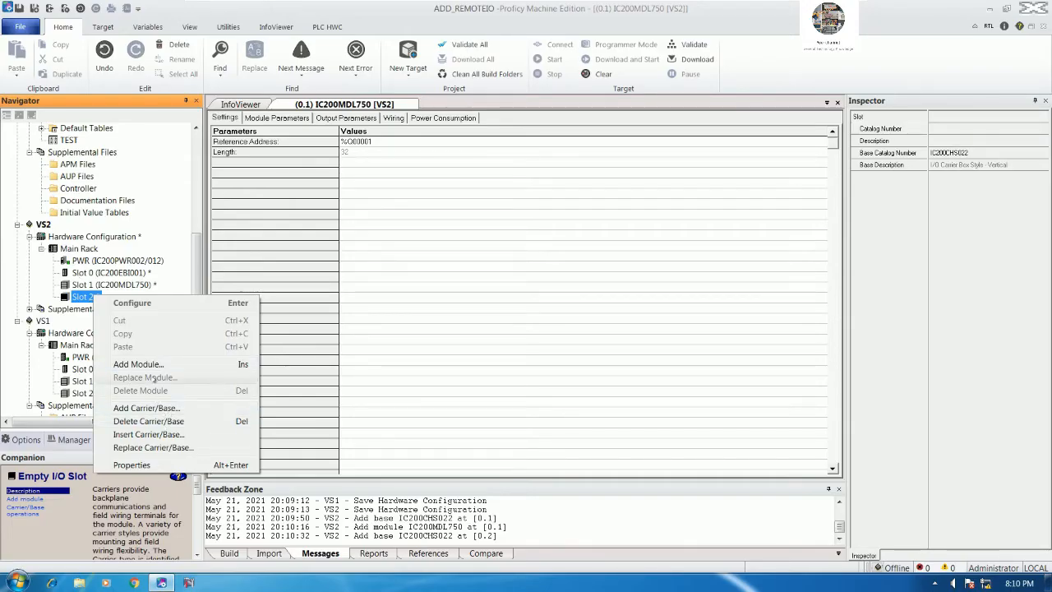
pyautogui.click(138, 363)
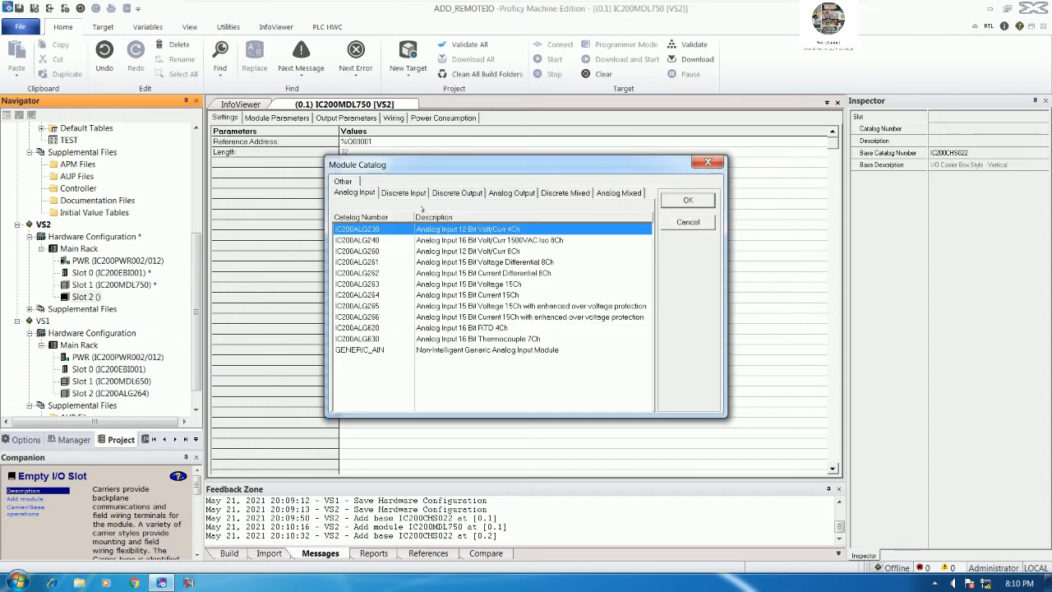
pyautogui.click(504, 193)
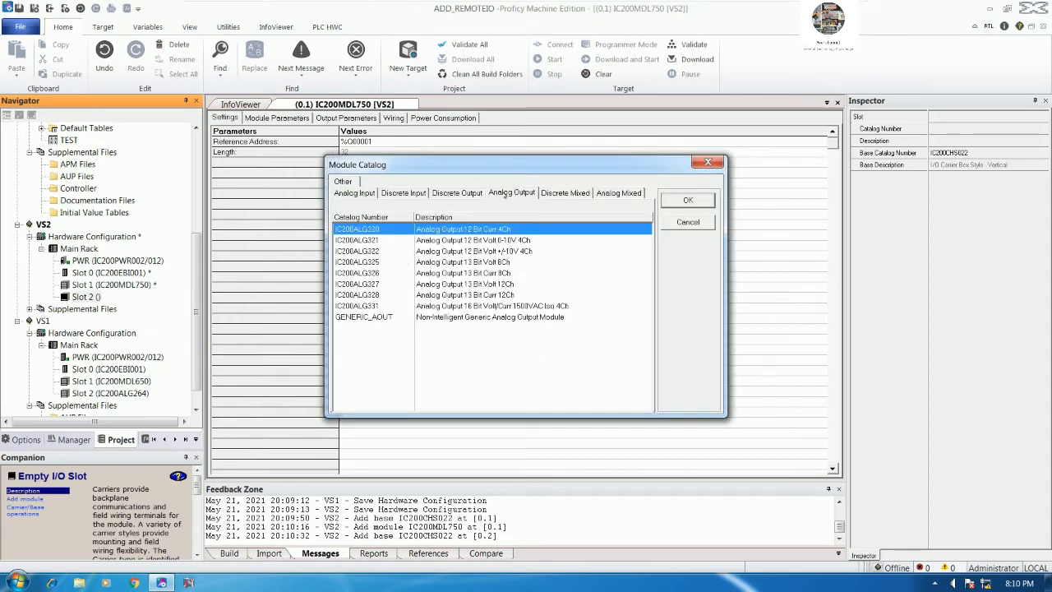
pyautogui.click(359, 307)
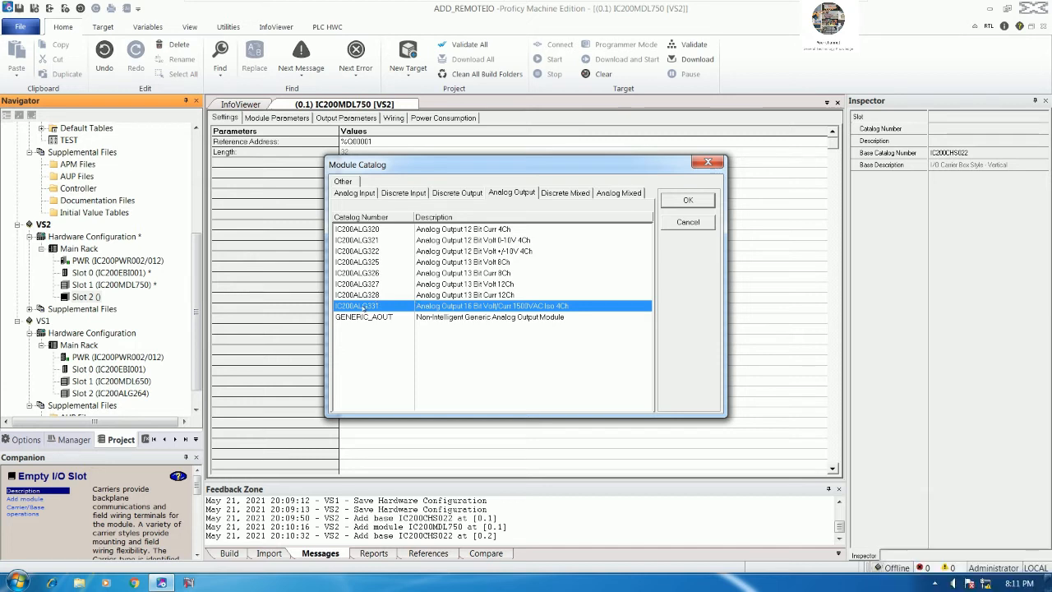
pyautogui.doubleClick(368, 302)
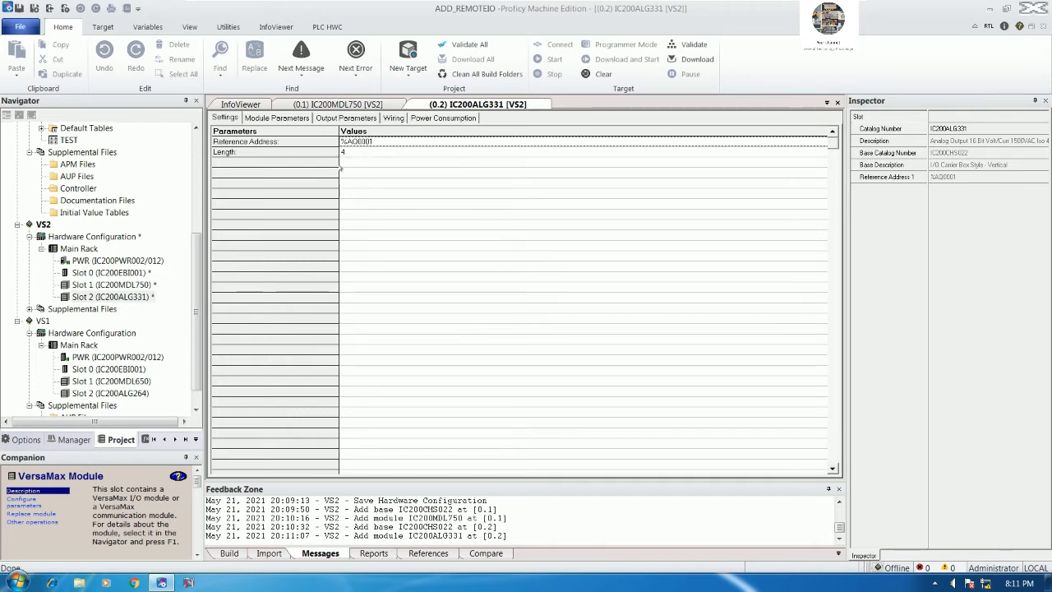
# - Review the hardware tree and close the IC200ALG331 and IC200MDL750 parameter editors of VS2
pyautogui.scroll(-1, 197, 345)
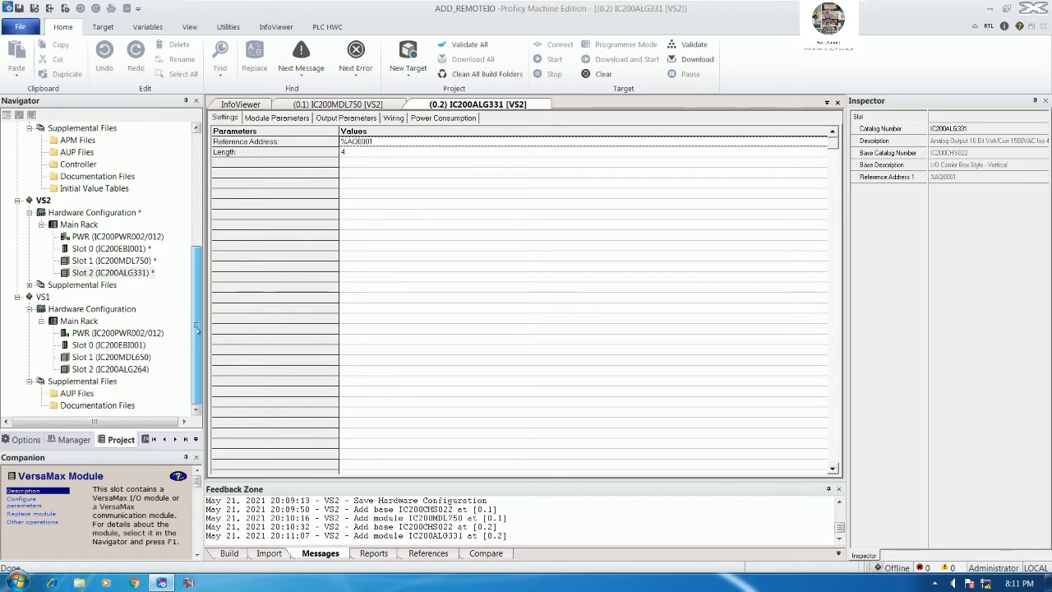
pyautogui.moveTo(198, 322); pyautogui.dragTo(202, 287)
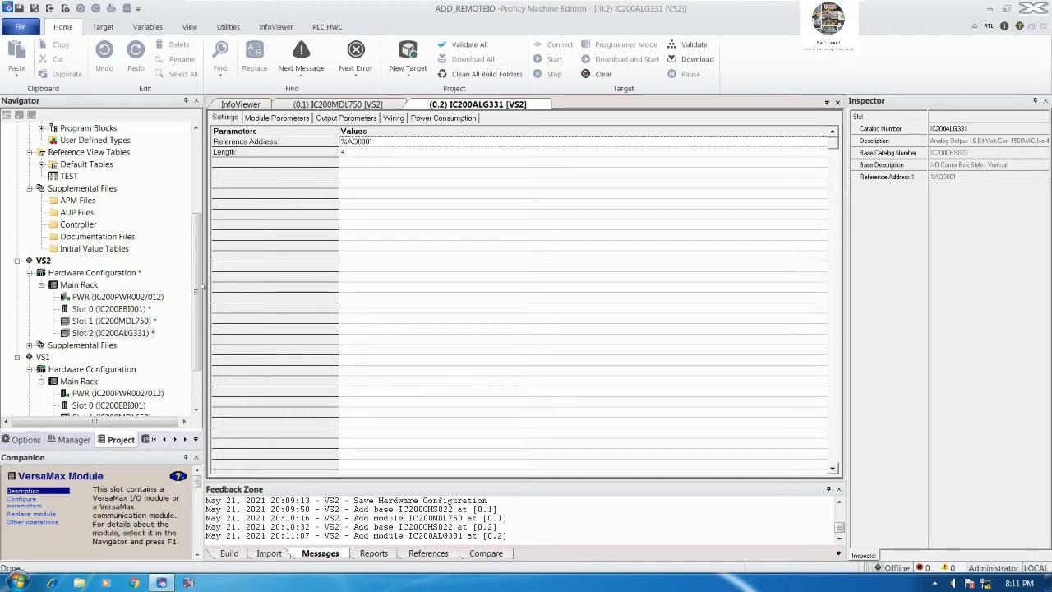
pyautogui.moveTo(198, 294); pyautogui.dragTo(198, 330)
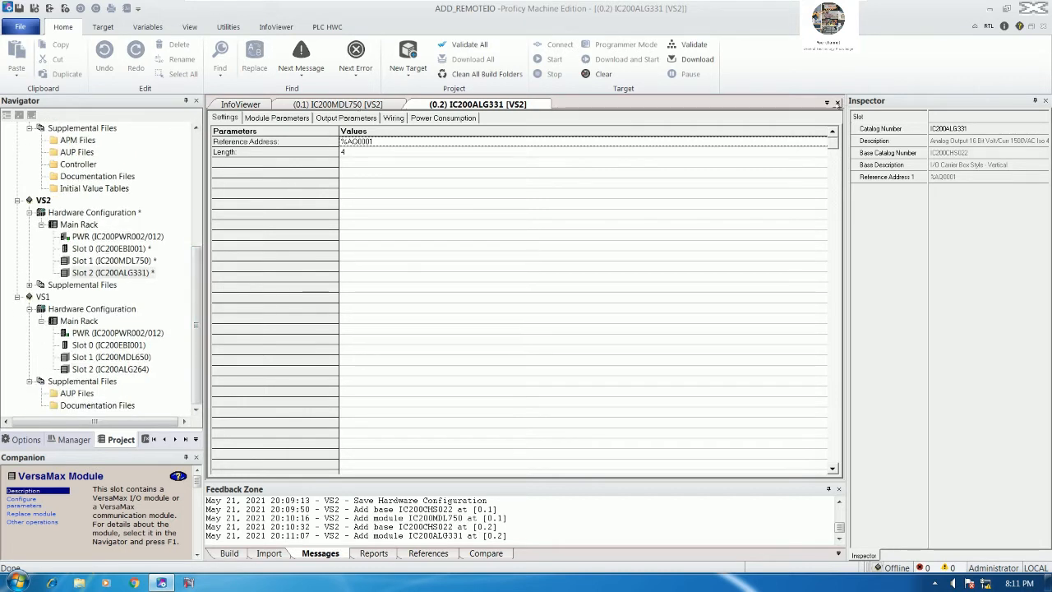
pyautogui.click(837, 103)
pyautogui.click(837, 103)
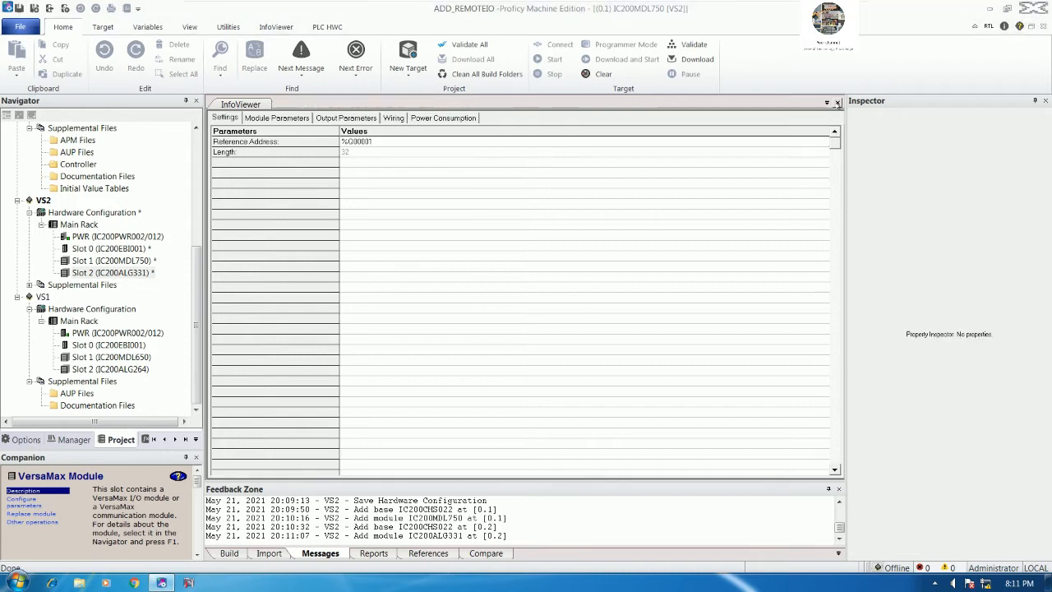
# - Check VS2's IP address and set the computer's Local Area Connection IPv4 address to 192.168.32.253 in Windows
pyautogui.moveTo(197, 292); pyautogui.dragTo(197, 258)
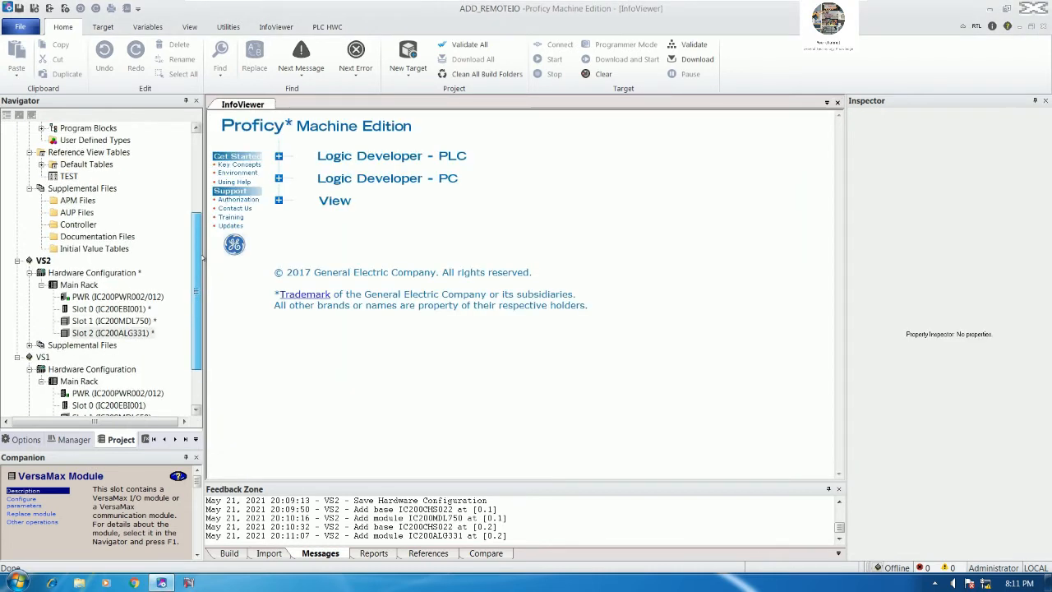
pyautogui.click(44, 260)
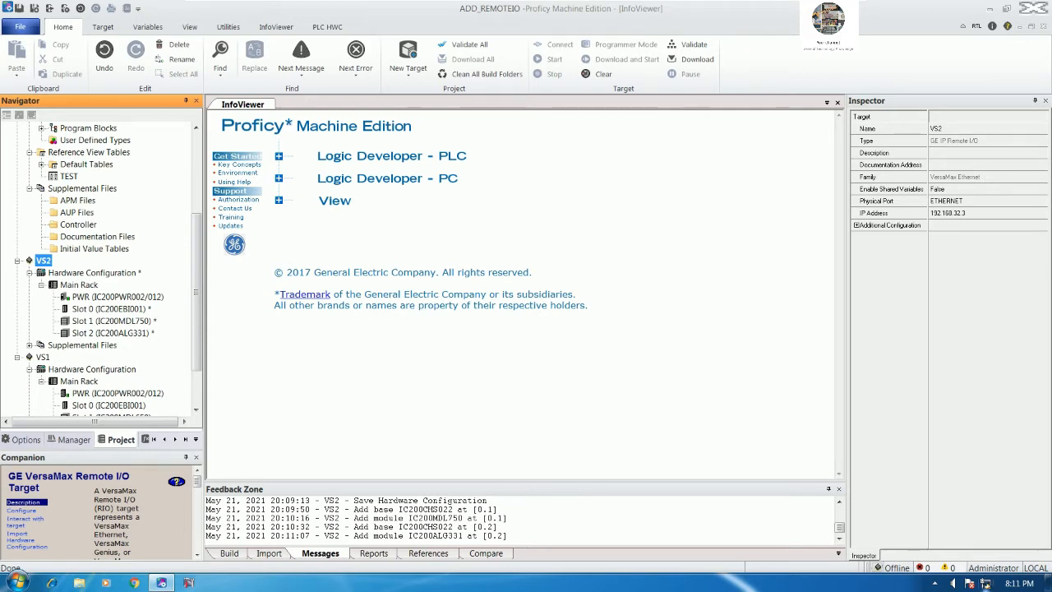
pyautogui.rightClick(985, 583)
pyautogui.click(959, 576)
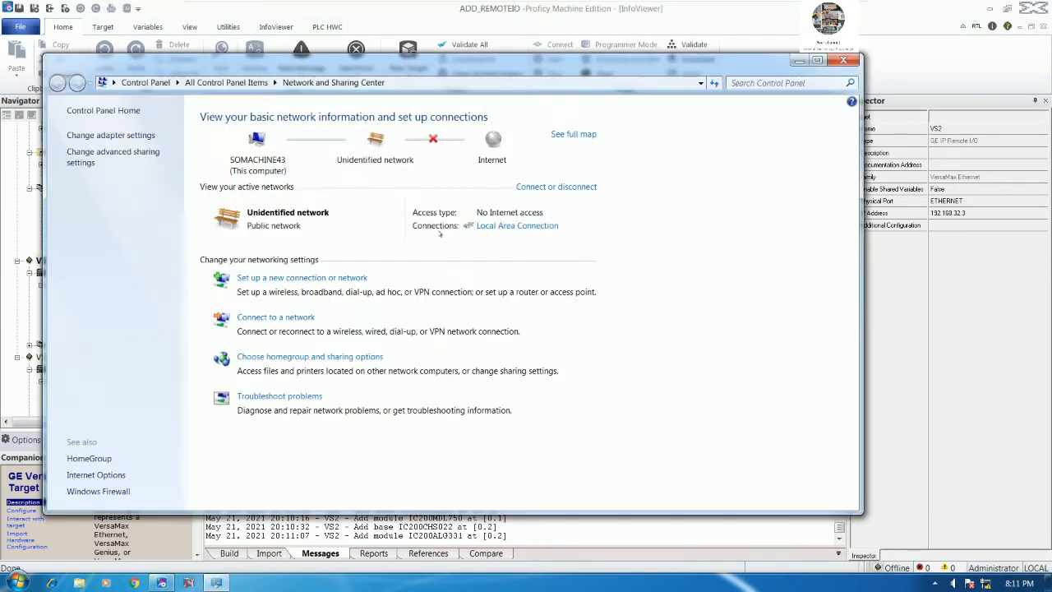
pyautogui.click(513, 228)
pyautogui.click(450, 398)
pyautogui.doubleClick(542, 328)
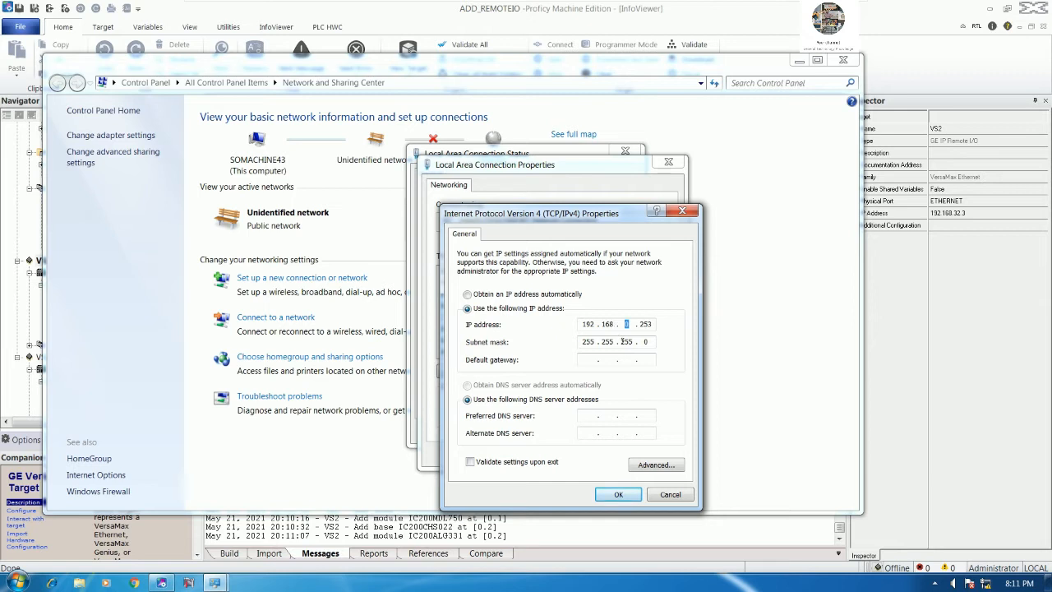
pyautogui.write('32')
pyautogui.click(618, 494)
pyautogui.click(591, 457)
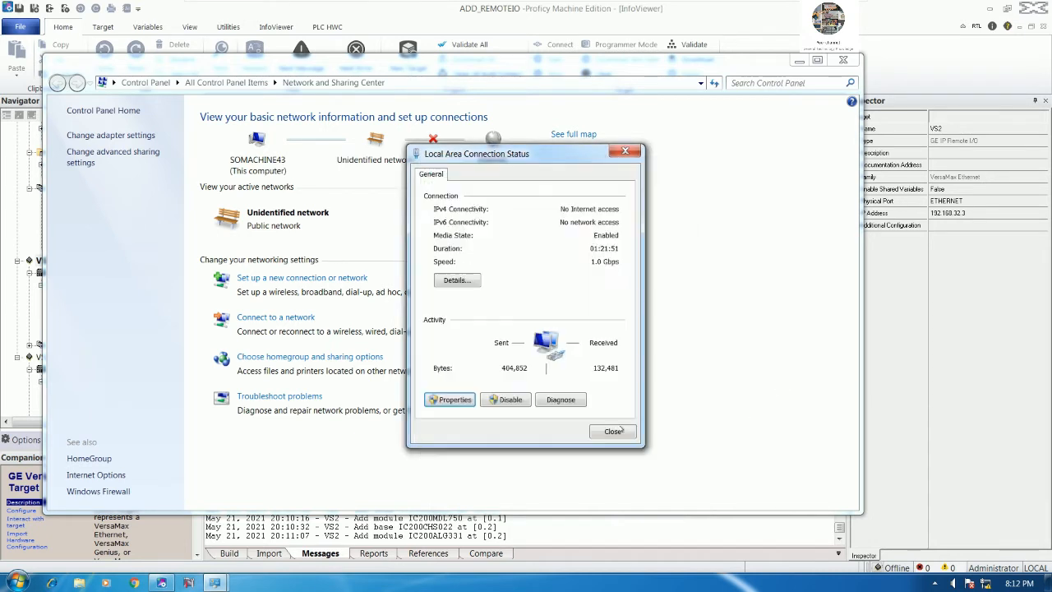
pyautogui.click(613, 430)
pyautogui.click(842, 60)
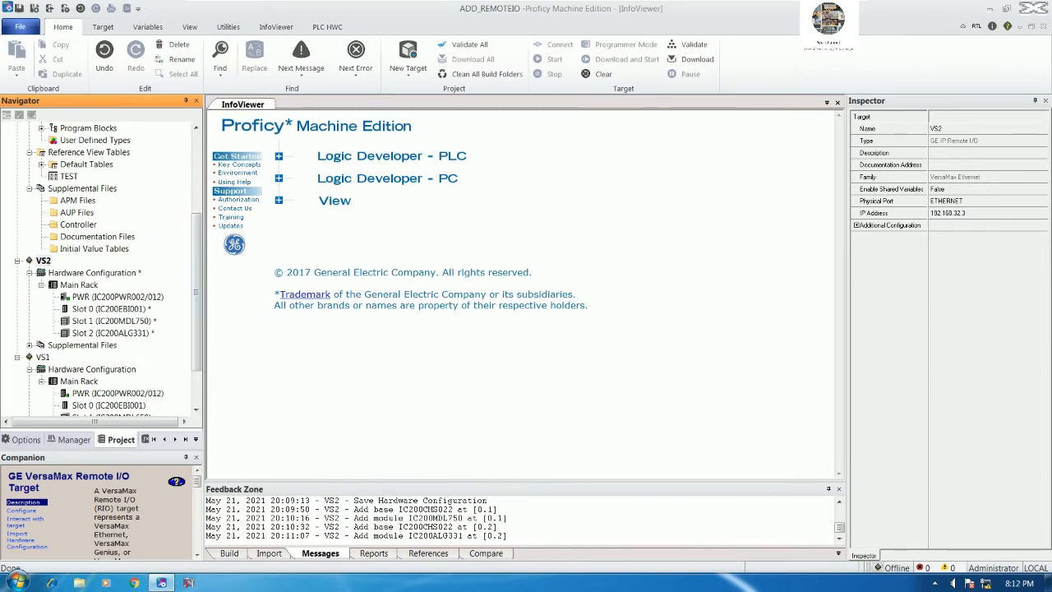
# - Check VS1's IP address and ping 192.168.32.2 twice from a Windows command prompt
pyautogui.click(46, 358)
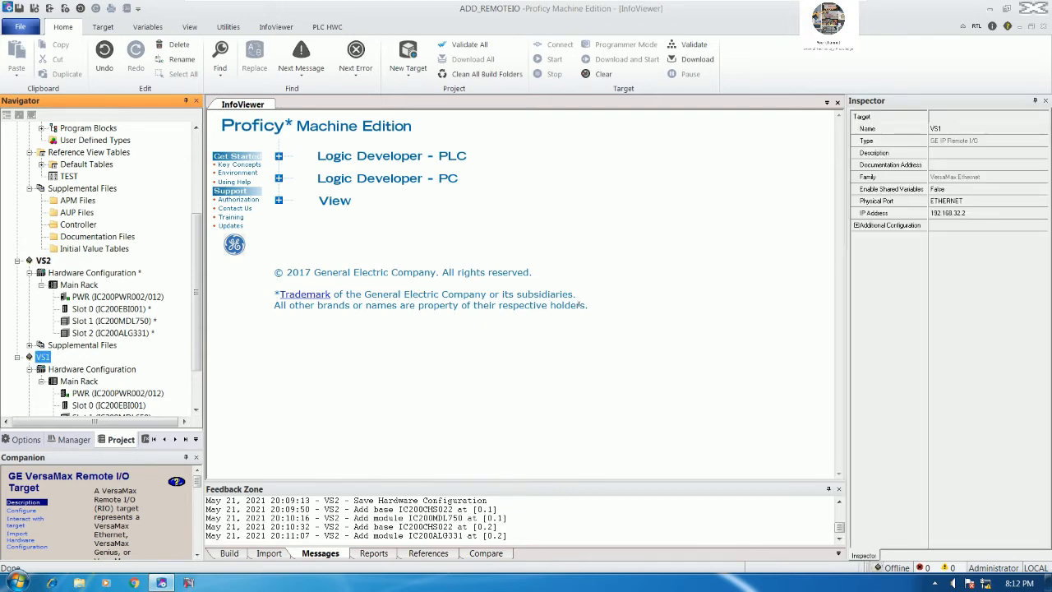
pyautogui.press('super+r')
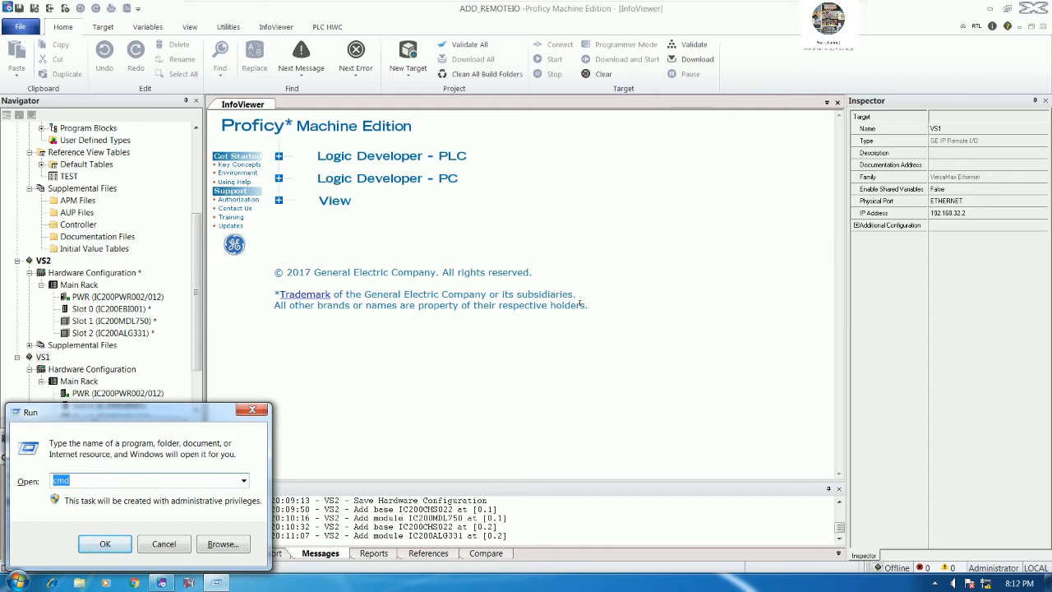
pyautogui.press('Return')
pyautogui.write('PING ')
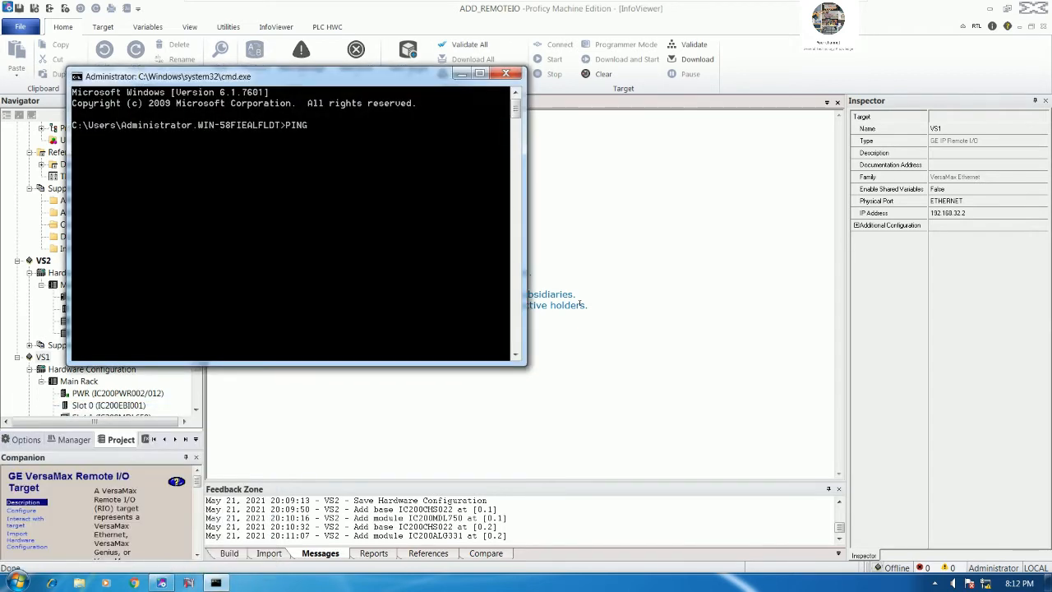
pyautogui.write('192.168.32.2')
pyautogui.press('Return')
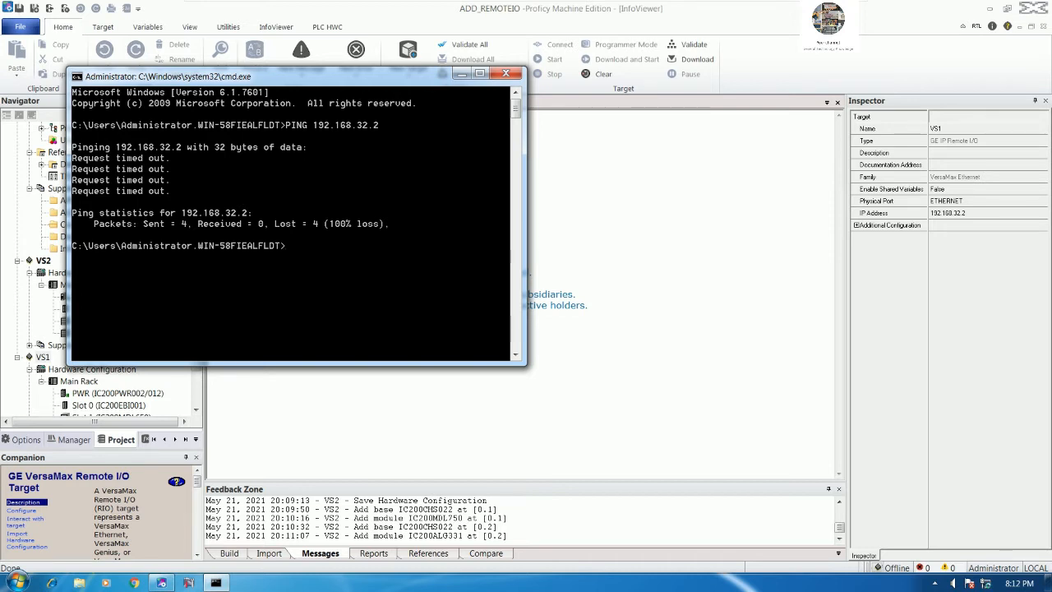
pyautogui.press('Up')
pyautogui.press('Return')
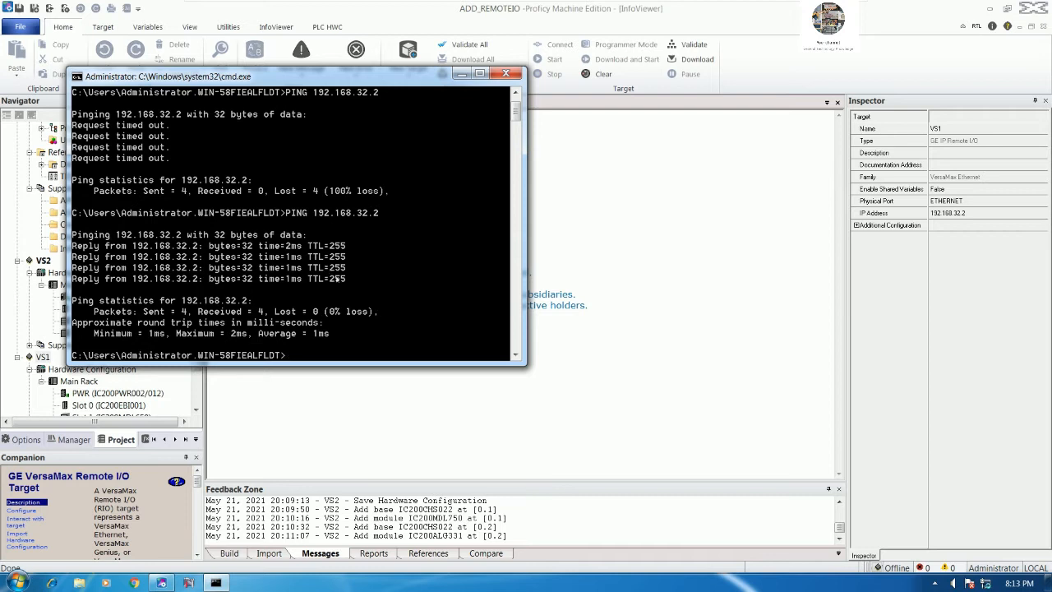
# - Ping 192.168.32.3 from the command prompt, and minimize the prompt
pyautogui.press('Up')
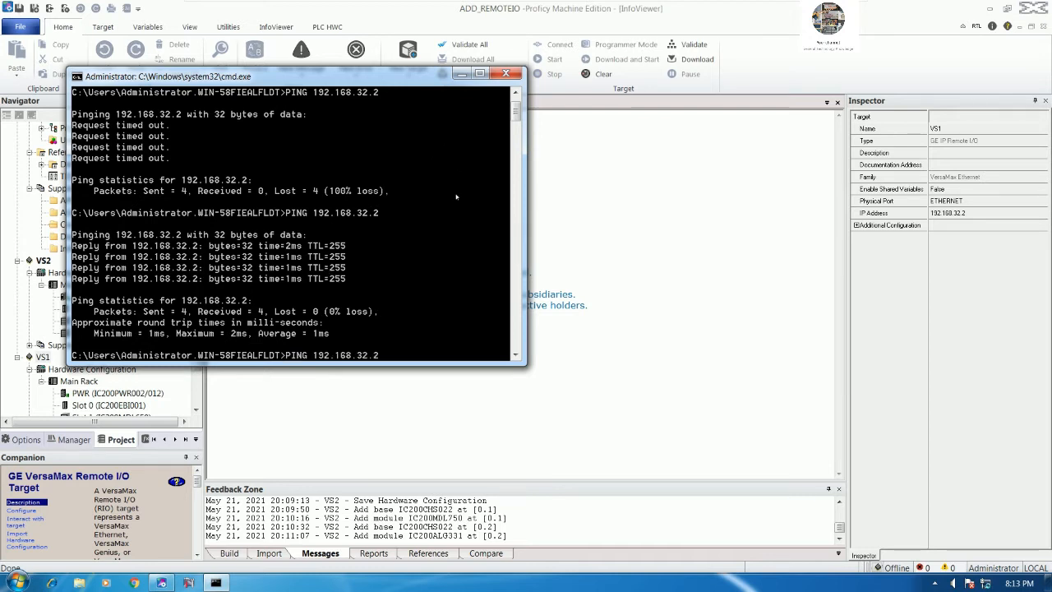
pyautogui.press('BackSpace')
pyautogui.write('3')
pyautogui.press('Return')
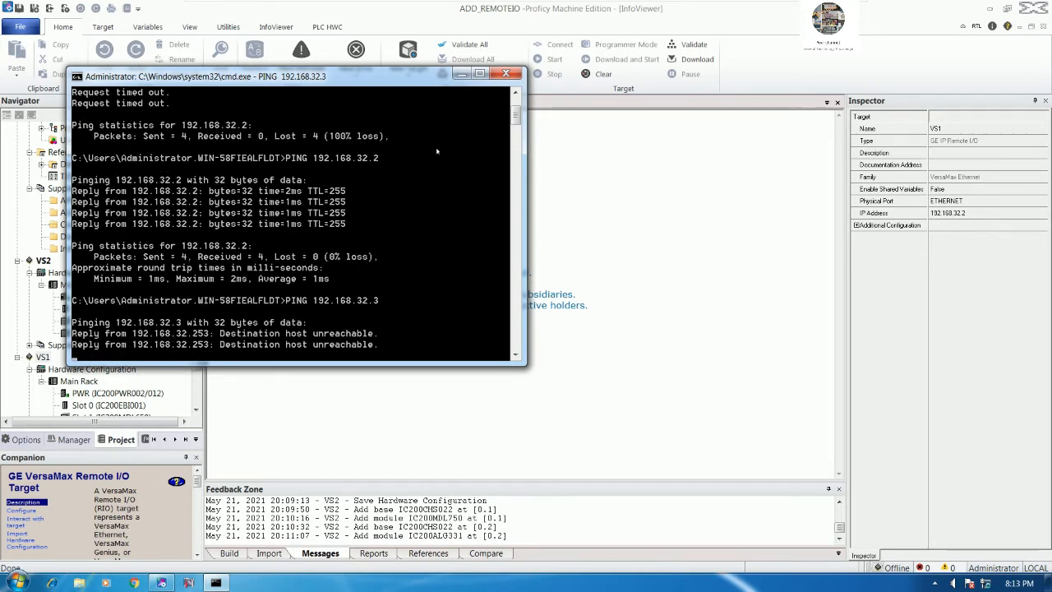
pyautogui.click(461, 73)
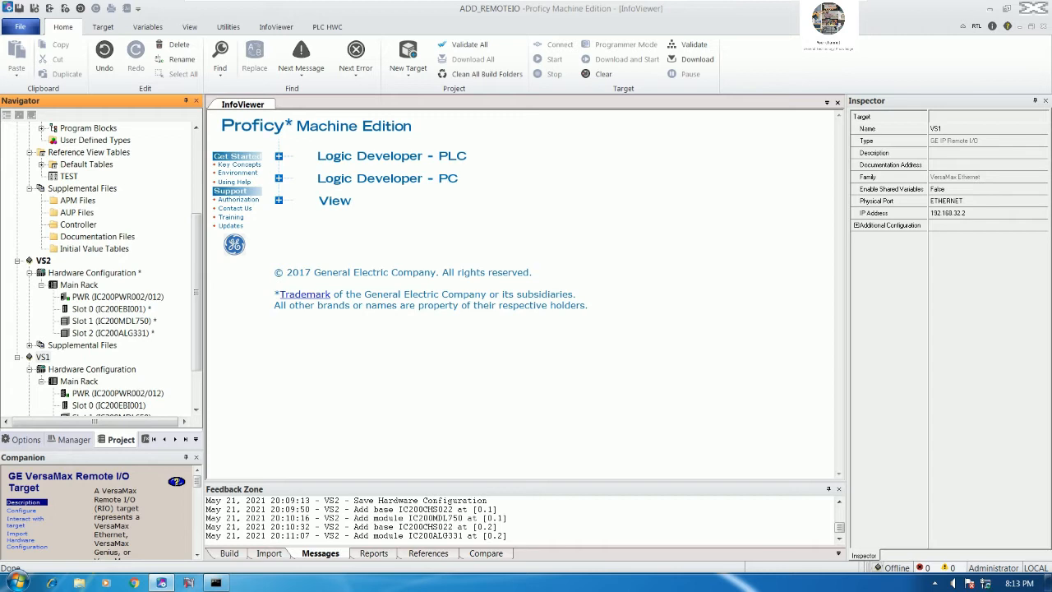
# - Open the Set Temporary IP Address utility for the VS2 target
pyautogui.rightClick(45, 262)
pyautogui.moveTo(198, 440)
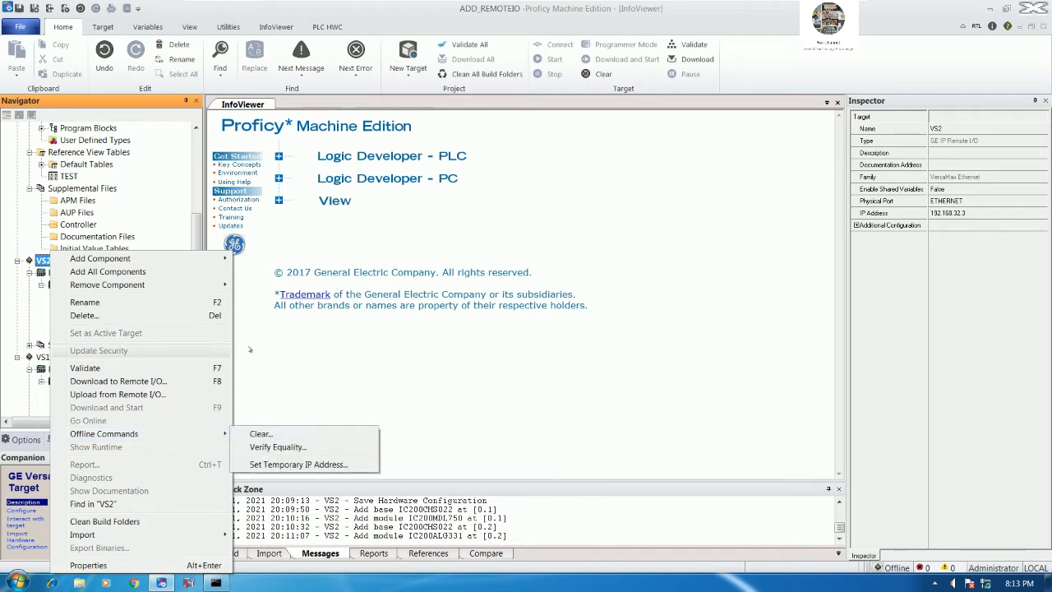
pyautogui.click(320, 362)
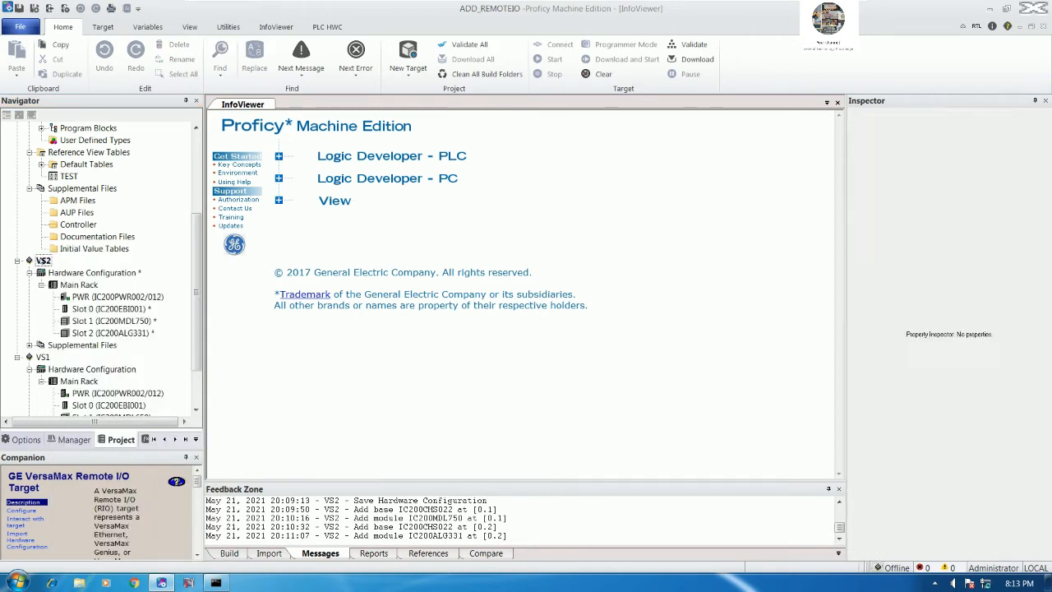
pyautogui.rightClick(44, 259)
pyautogui.moveTo(167, 433)
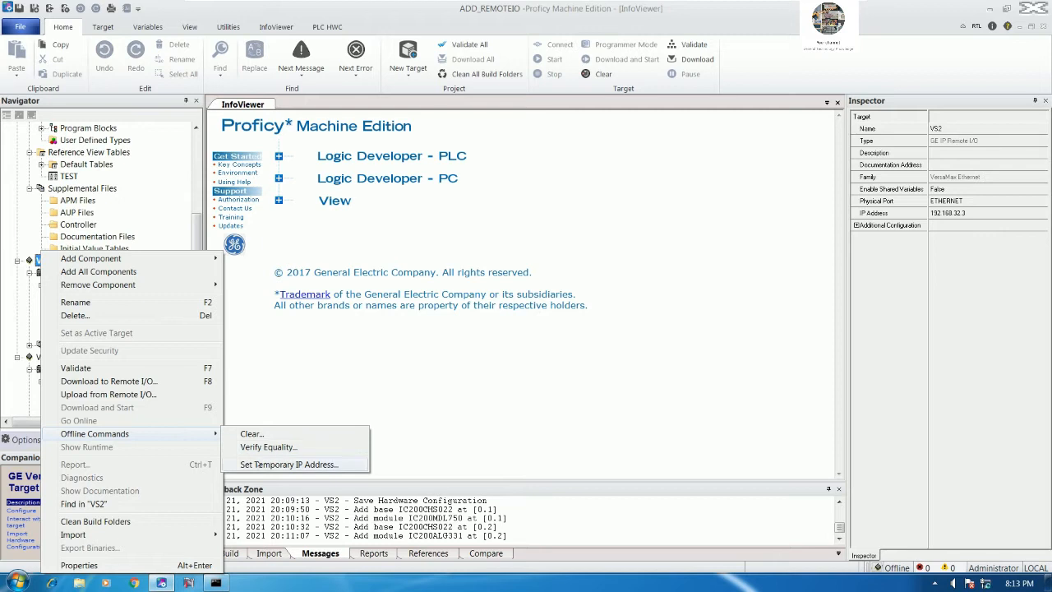
pyautogui.click(270, 465)
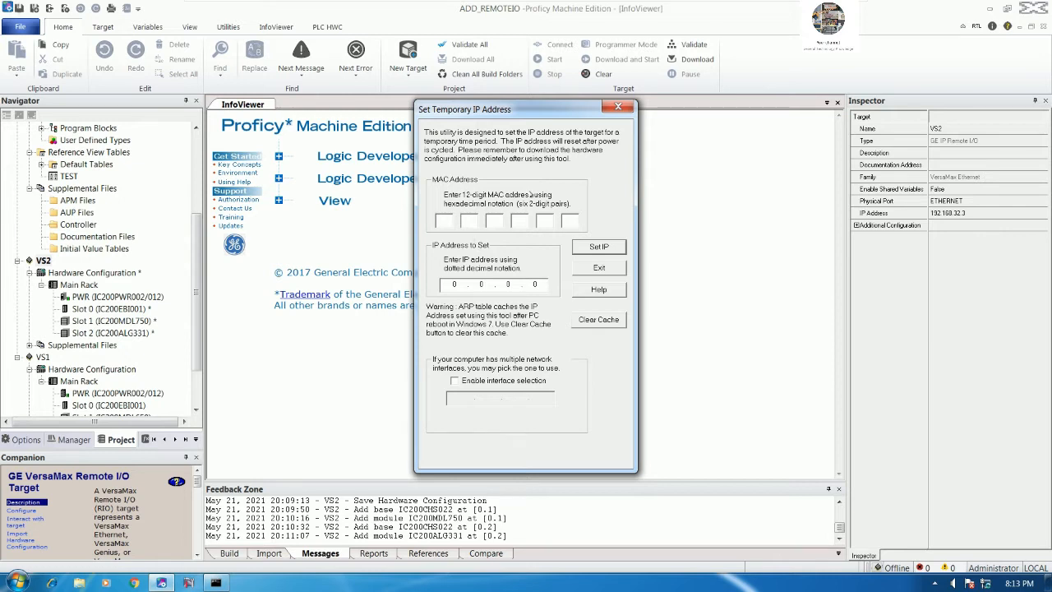
# - Switch to the hardware layout slide in PowerPoint and open the linked VS2 photo to look up the module's MAC address
pyautogui.click(709, 5)
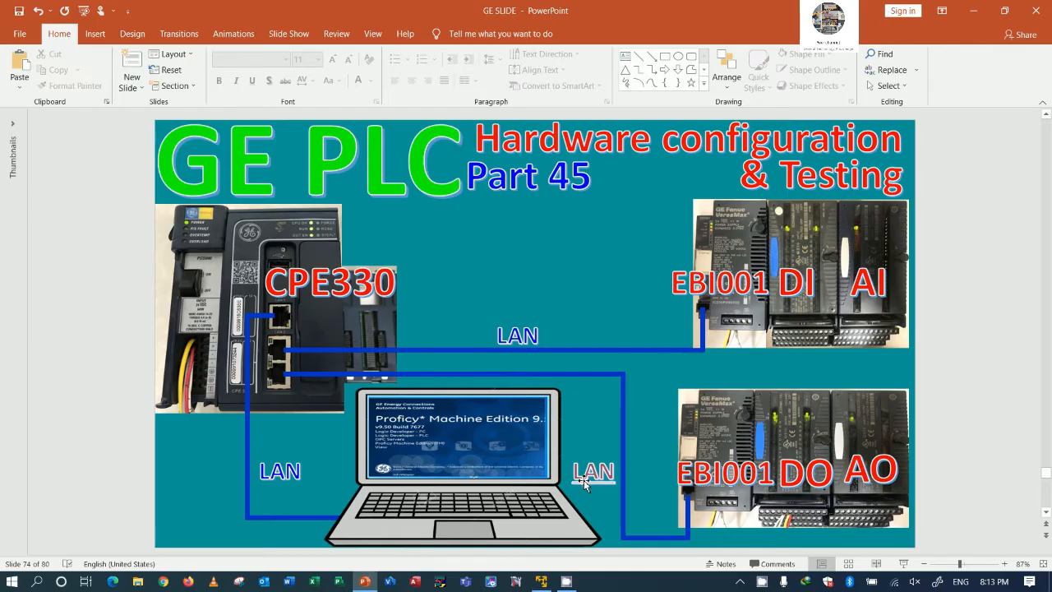
pyautogui.hotkey('shift', 'F5')
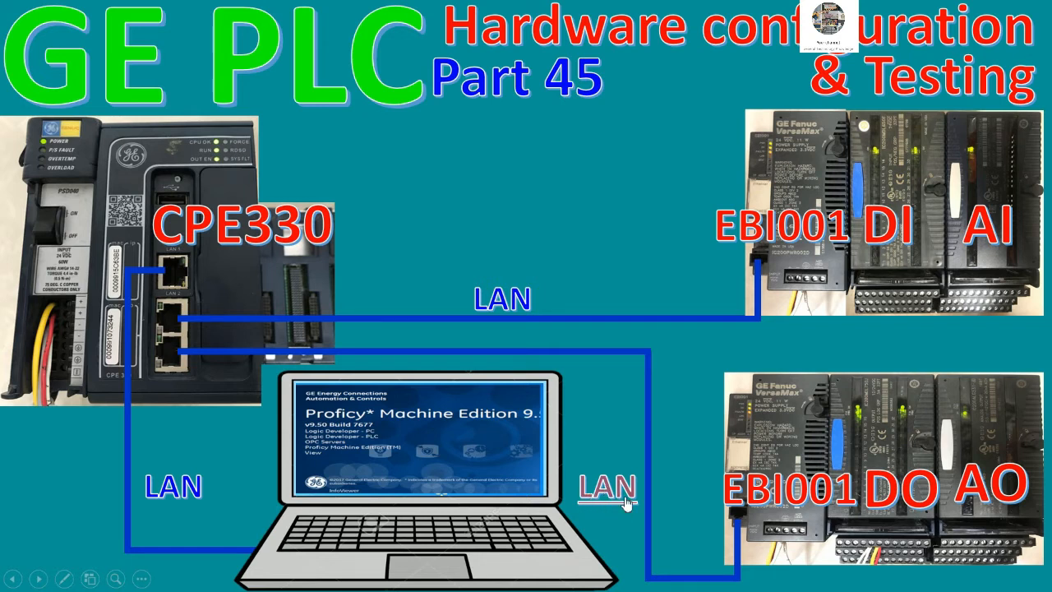
pyautogui.click(629, 507)
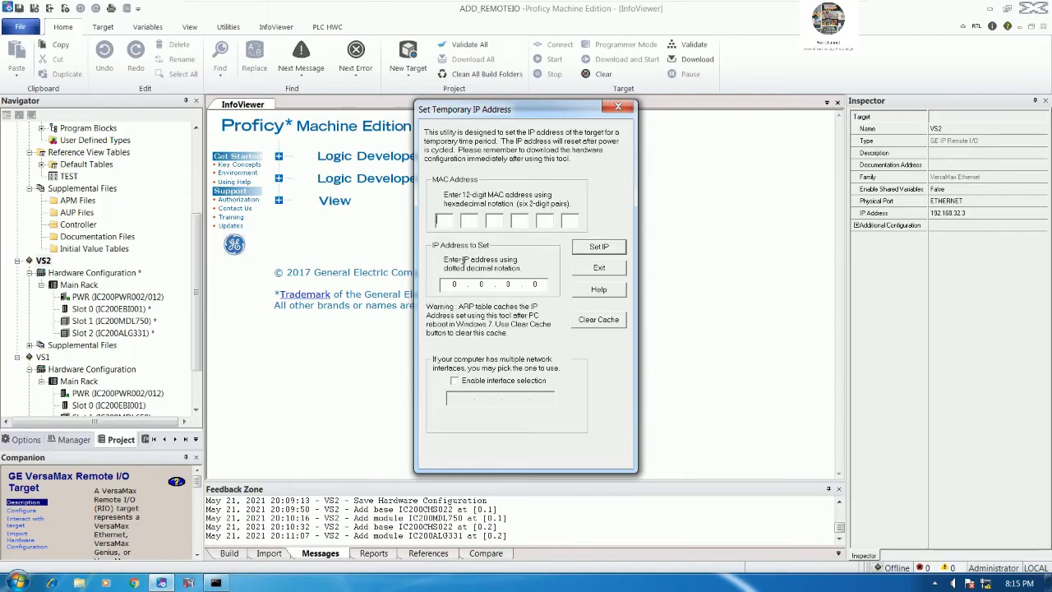
pyautogui.write('00 09 9')
pyautogui.click(791, 10)
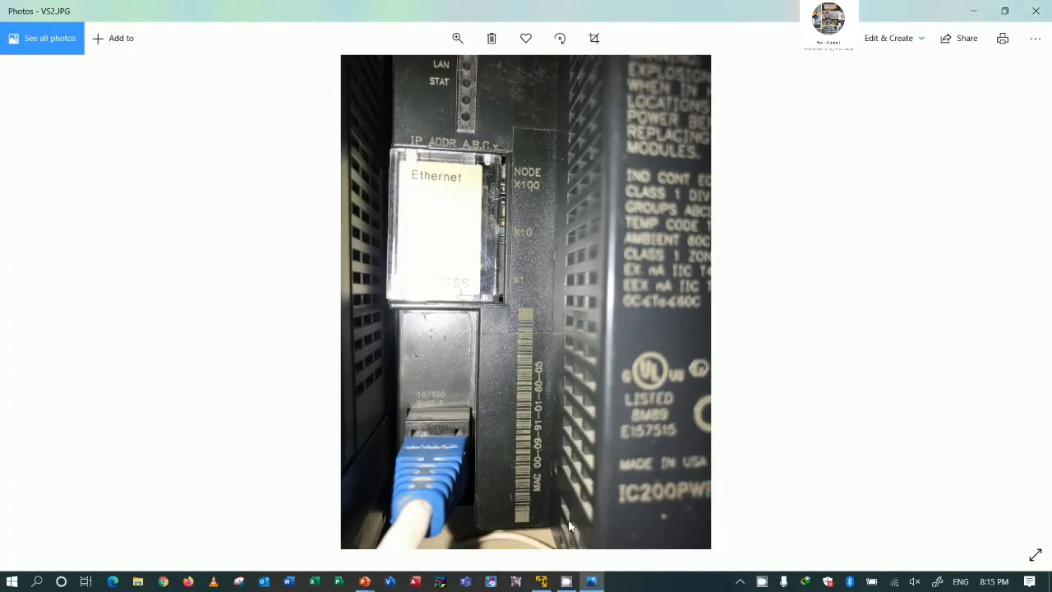
pyautogui.click(541, 581)
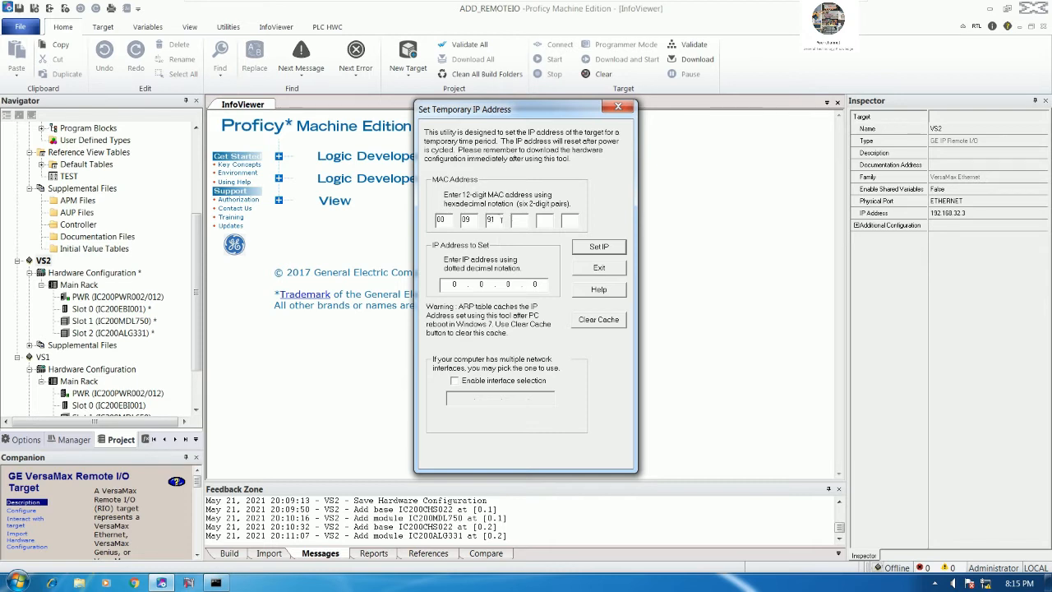
pyautogui.write('01')
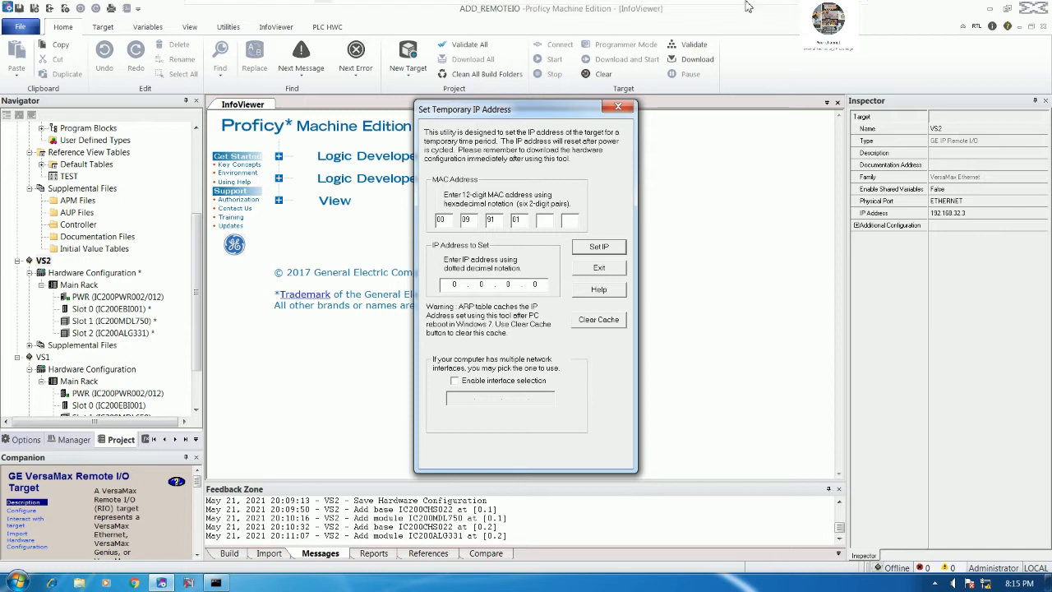
pyautogui.click(793, 11)
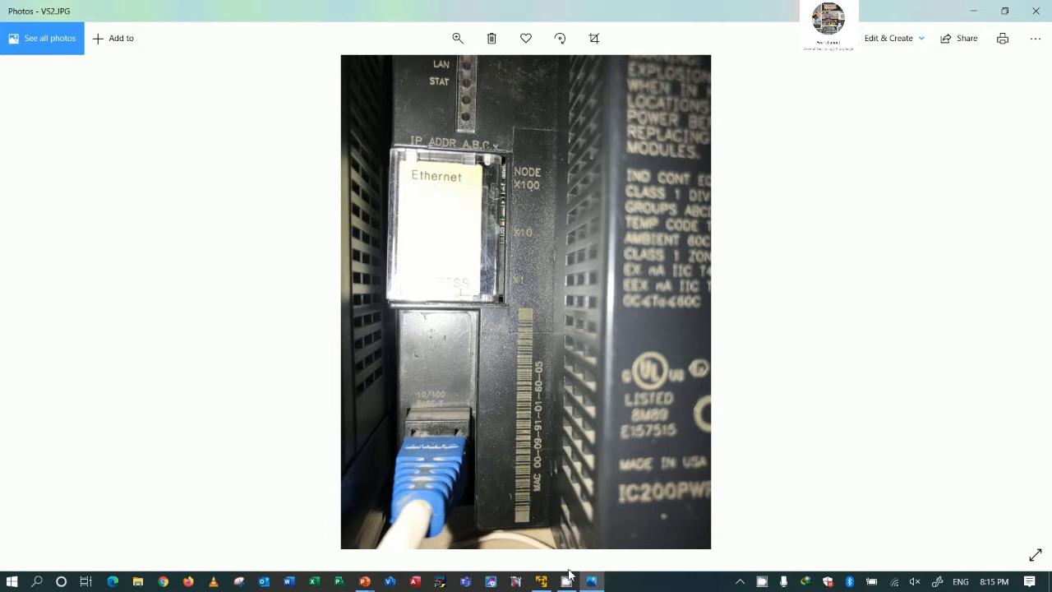
pyautogui.click(542, 581)
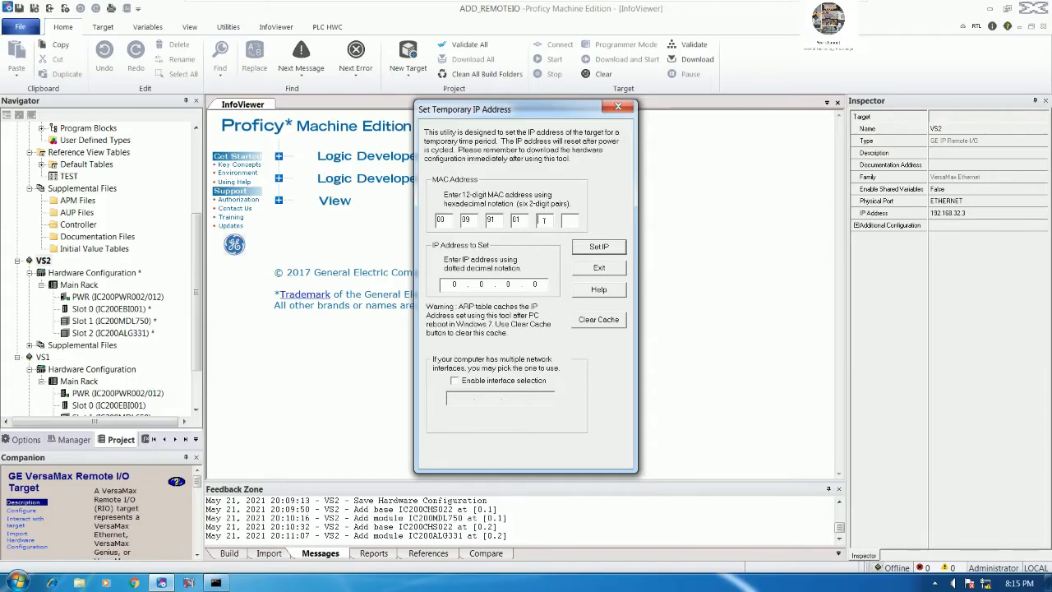
pyautogui.write('60 ')
pyautogui.write('05')
# - Set the temporary IP address to 192.168.32.3 and enable interface selection with the 192.168.32.253 interface
pyautogui.doubleClick(450, 284)
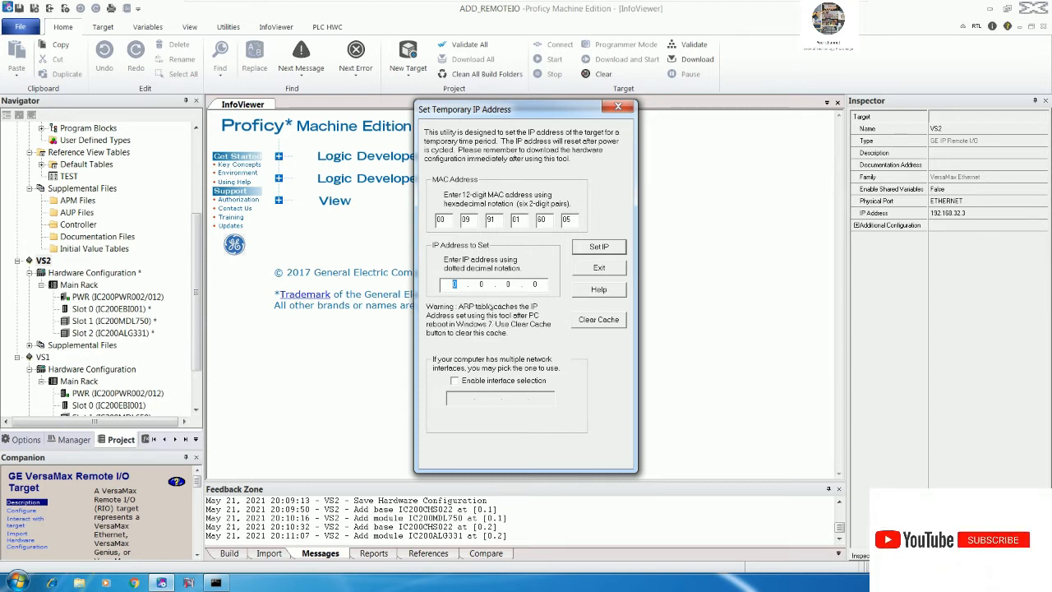
pyautogui.write('192 . 168 . ')
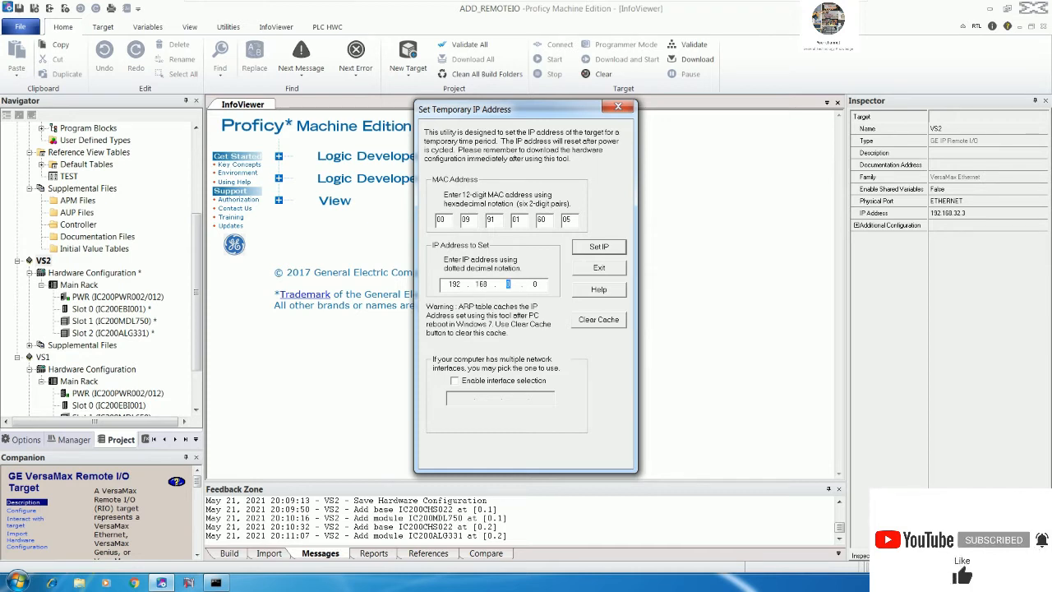
pyautogui.write('32 . 3')
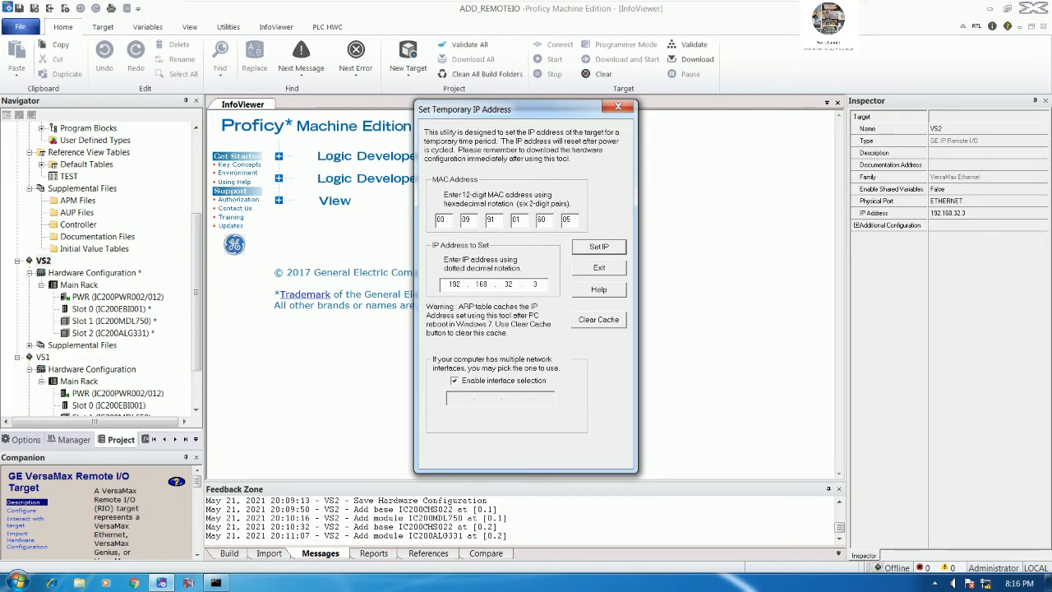
pyautogui.click(465, 379)
pyautogui.click(511, 413)
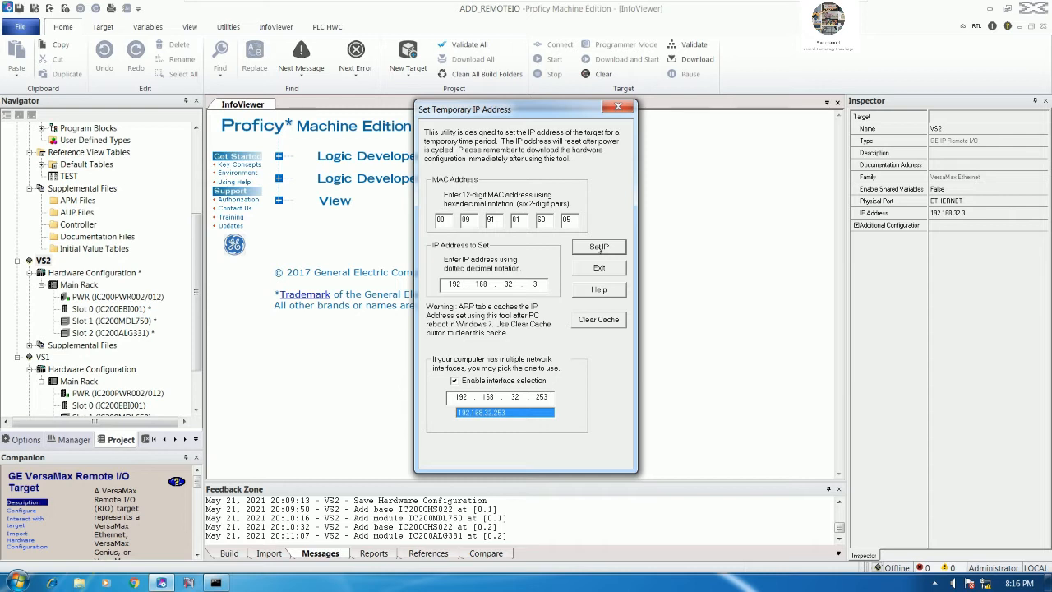
# - Apply the temporary IP address to VS2 and exit the utility
pyautogui.click(604, 248)
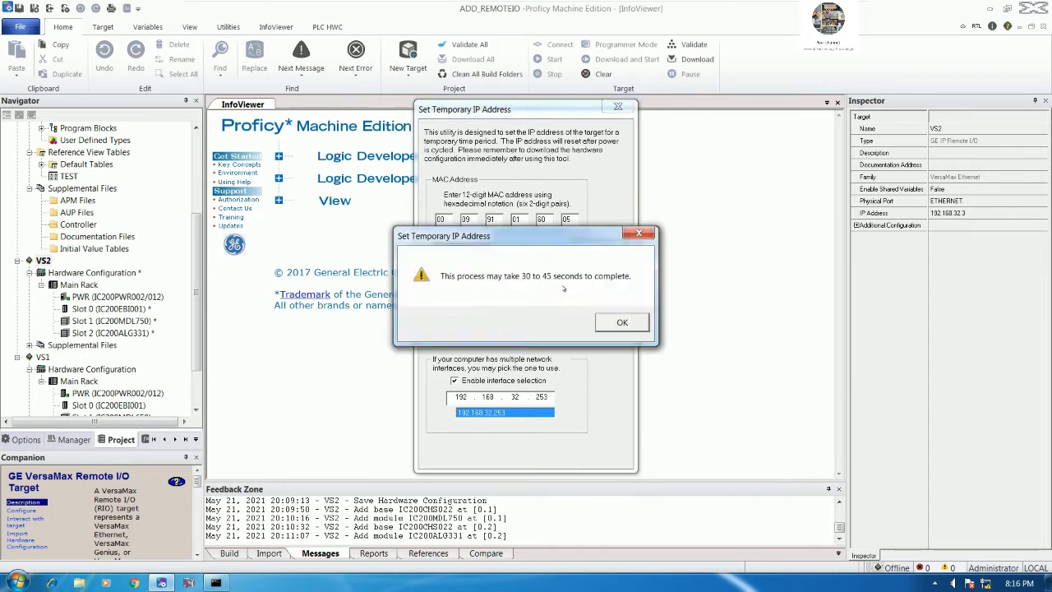
pyautogui.press('Return')
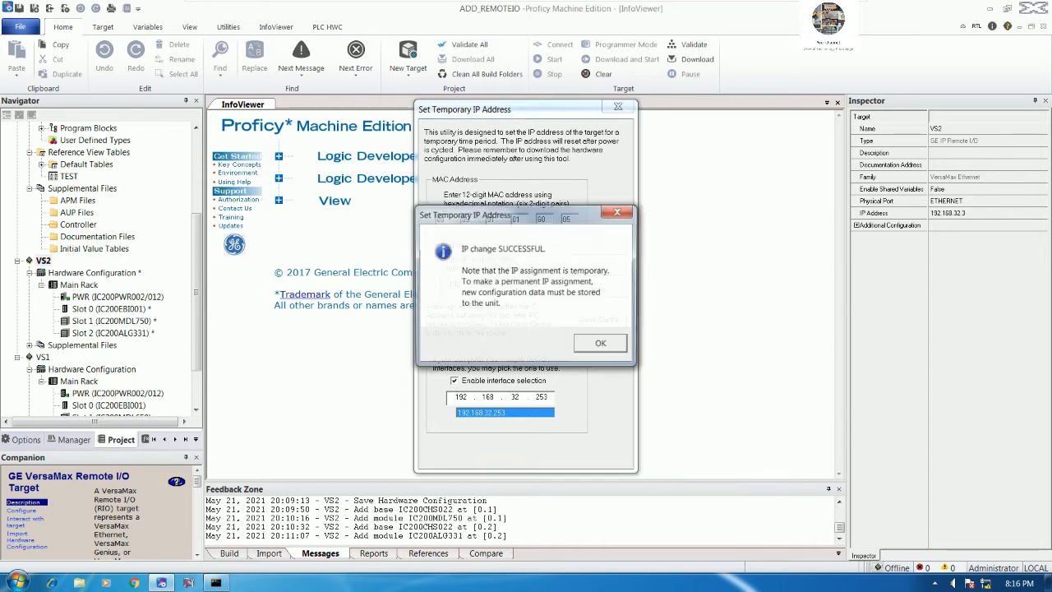
pyautogui.moveTo(556, 222); pyautogui.dragTo(749, 213)
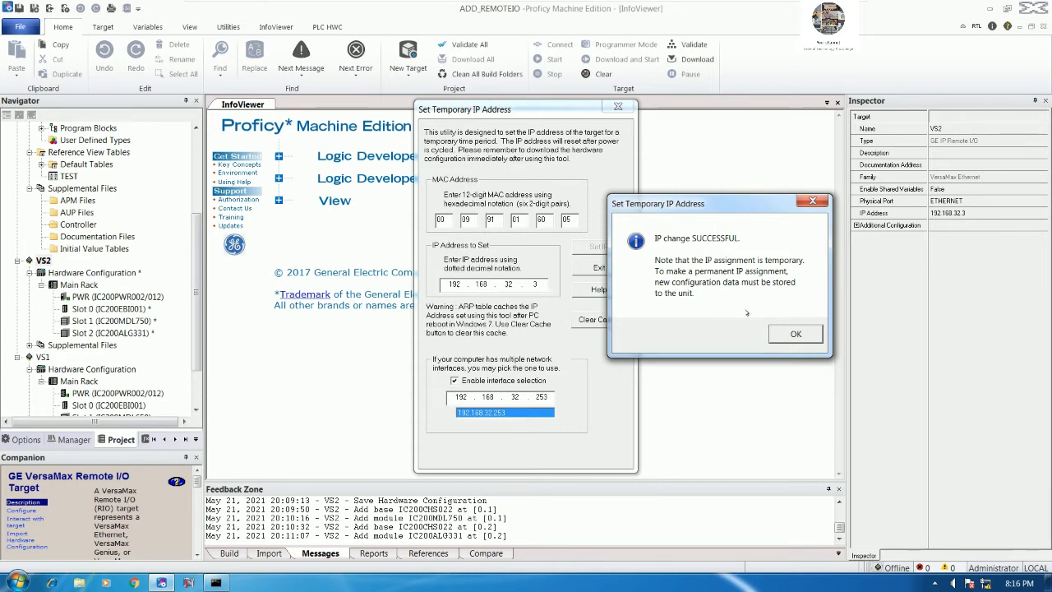
pyautogui.press('Return')
pyautogui.click(599, 268)
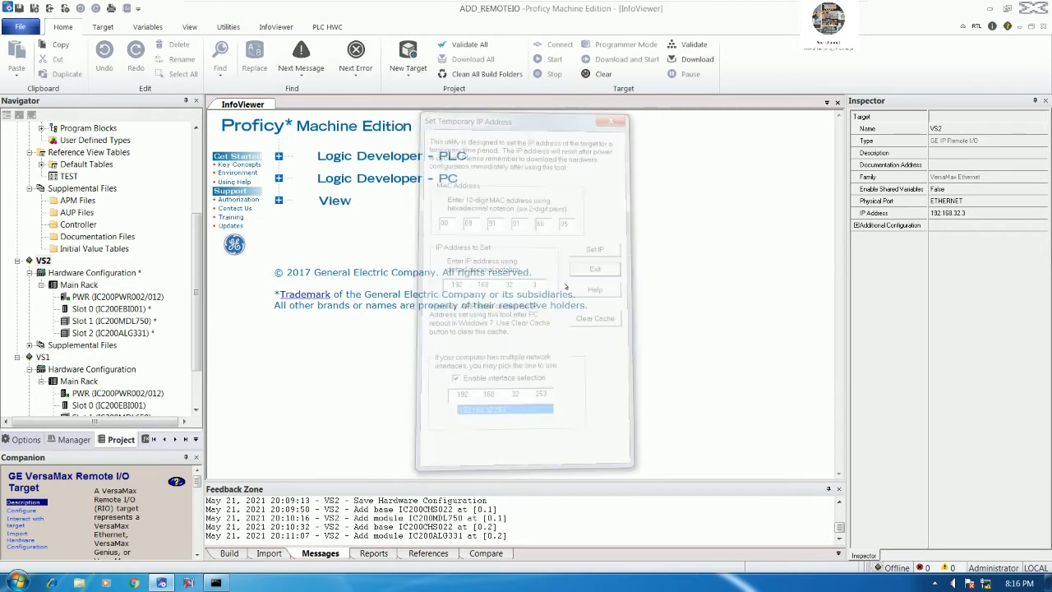
# - Ping 192.168.32.3 again from the command prompt to check communication with VS2
pyautogui.hotkey('alt', 'Tab')
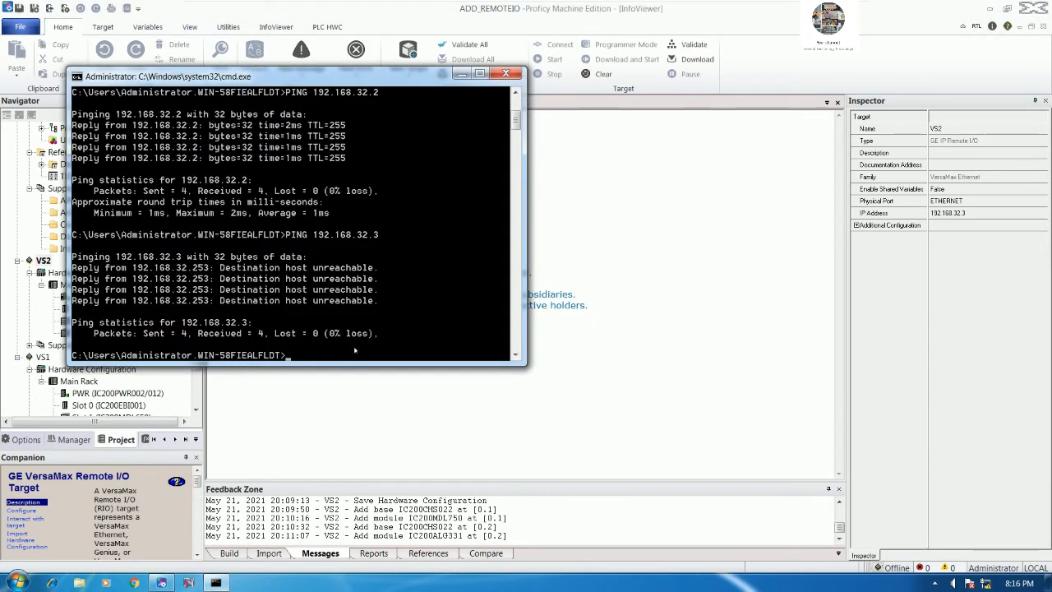
pyautogui.press('Up')
pyautogui.press('Return')
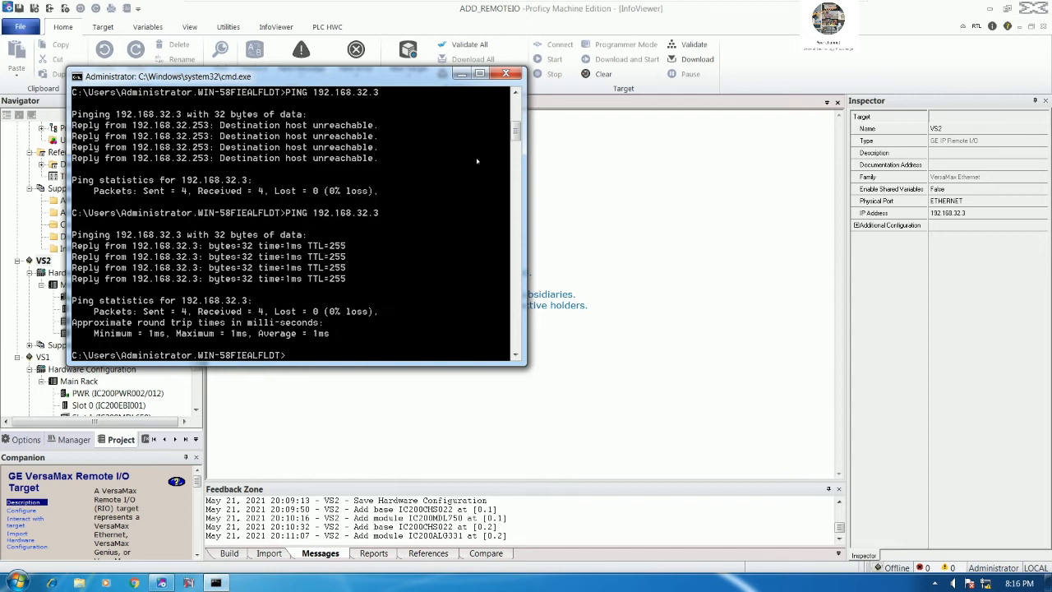
pyautogui.click(465, 76)
# - Download the hardware configuration to the VS2 remote I/O station
pyautogui.moveTo(199, 249)
pyautogui.mouseDown()
pyautogui.moveTo(200, 237)
pyautogui.moveTo(200, 255)
pyautogui.mouseUp()
pyautogui.rightClick(44, 248)
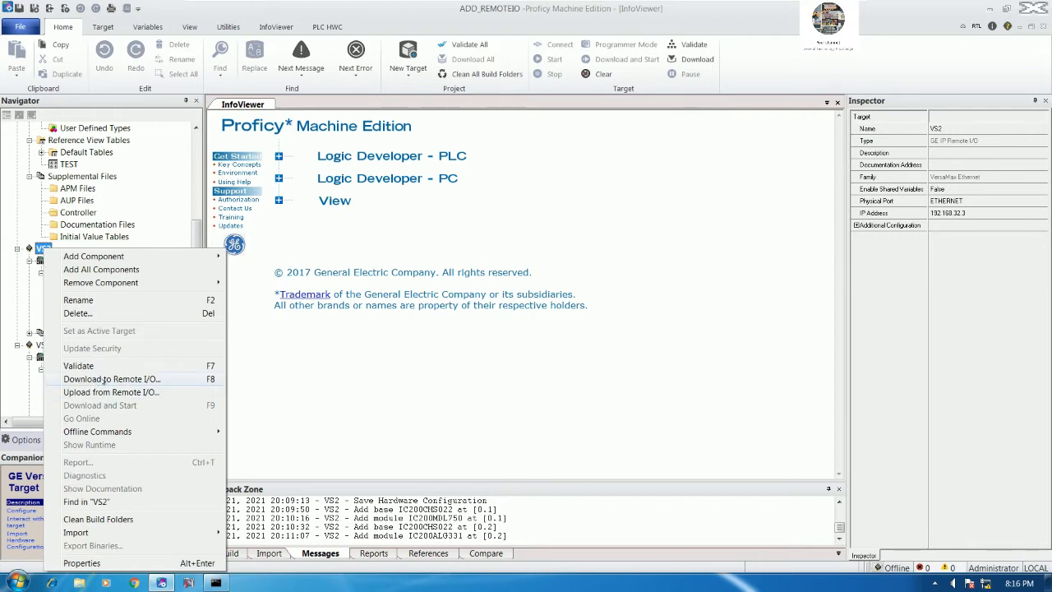
pyautogui.click(100, 380)
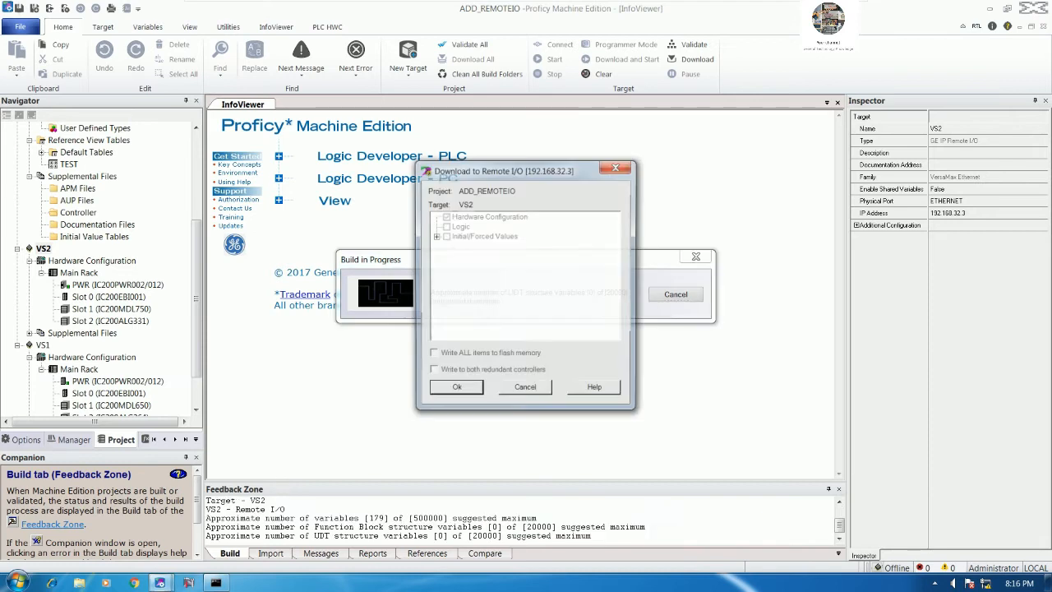
pyautogui.click(443, 390)
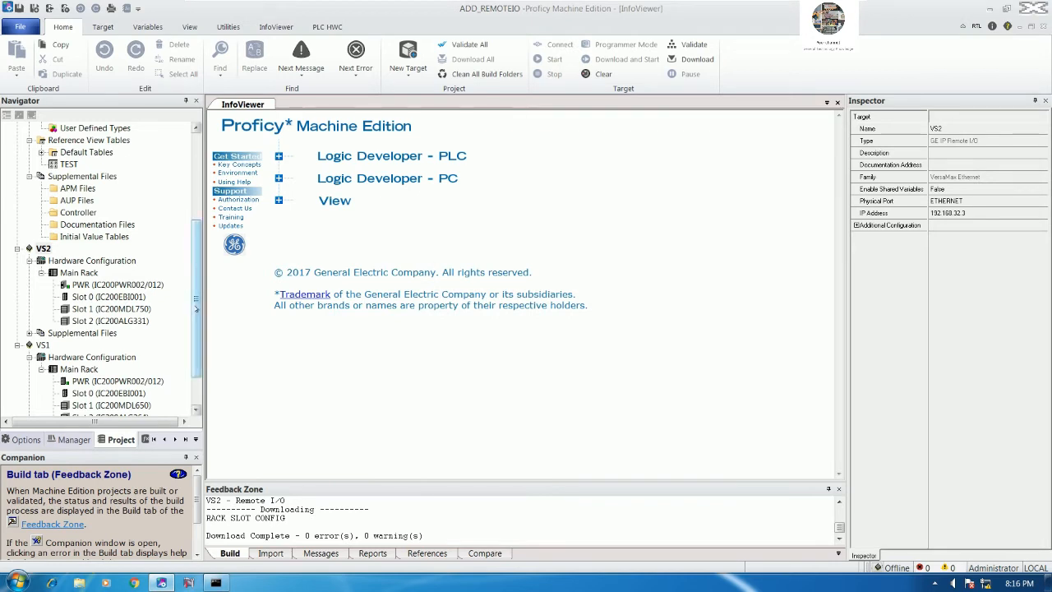
# - Set CPE_IO as the active target of the project
pyautogui.moveTo(196, 309); pyautogui.dragTo(195, 305)
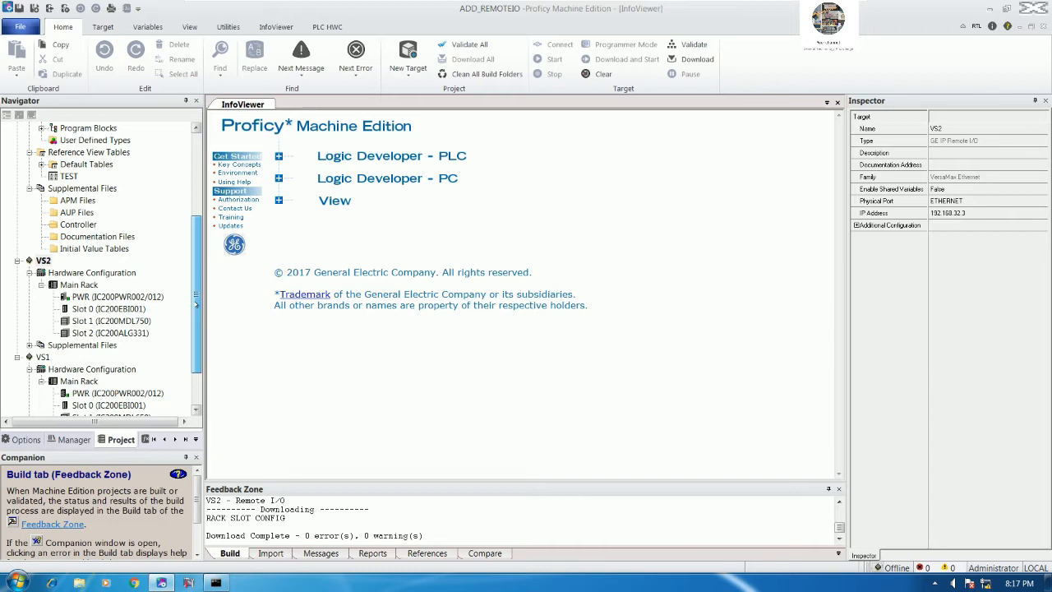
pyautogui.moveTo(195, 305); pyautogui.dragTo(195, 220)
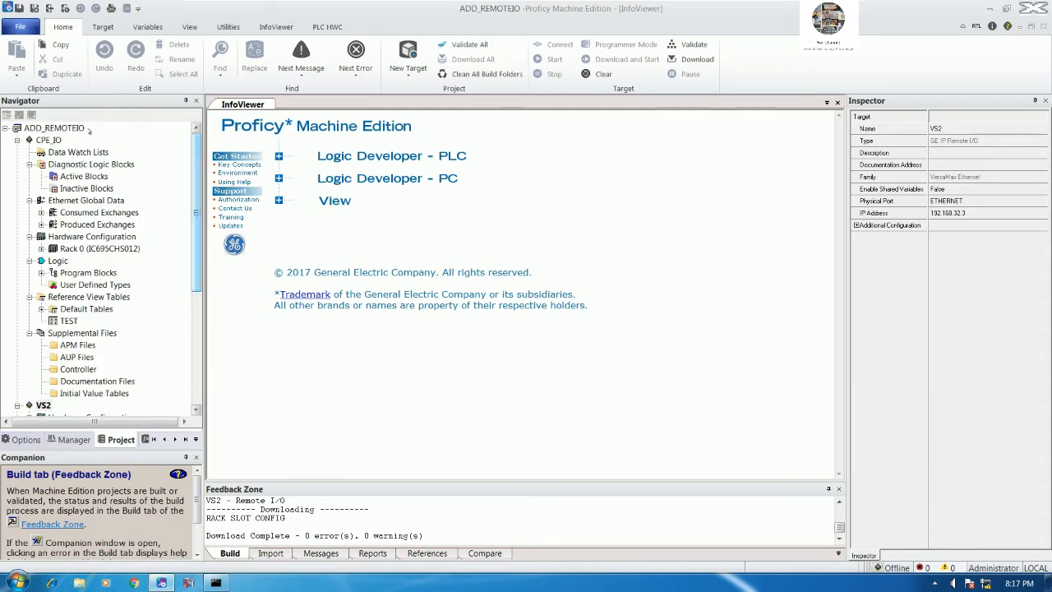
pyautogui.rightClick(47, 140)
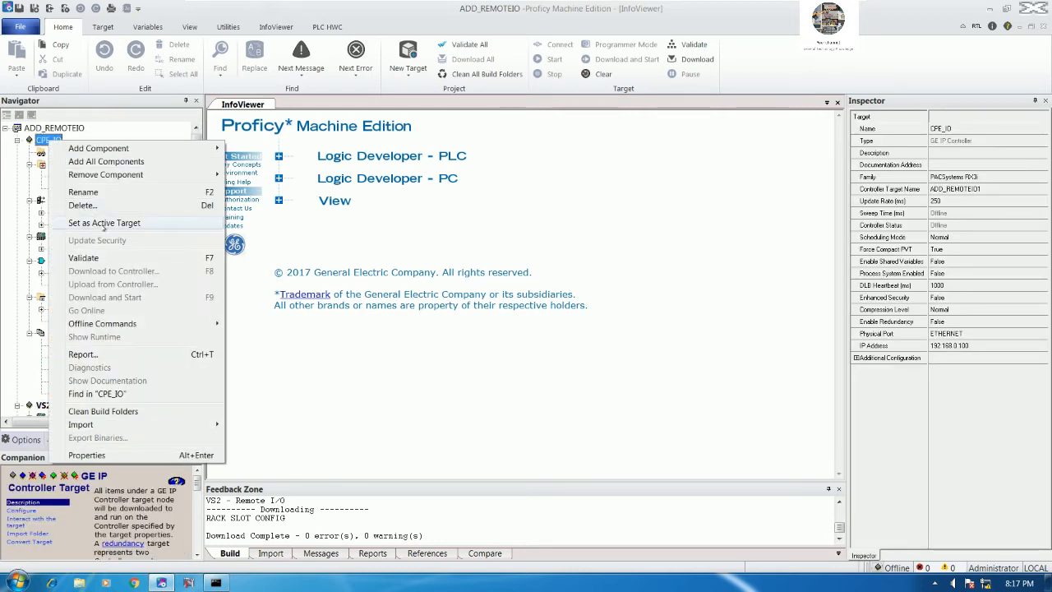
pyautogui.click(123, 222)
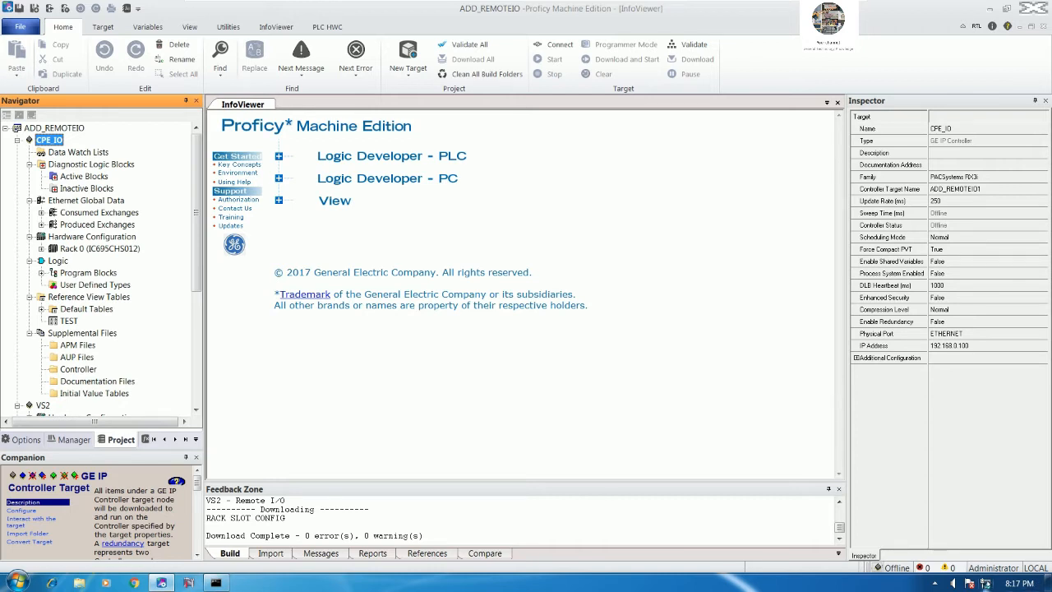
# - Open the Ethernet settings of the CPE330 in Slot 1 and check its LAN 1 IP address
pyautogui.rightClick(969, 583)
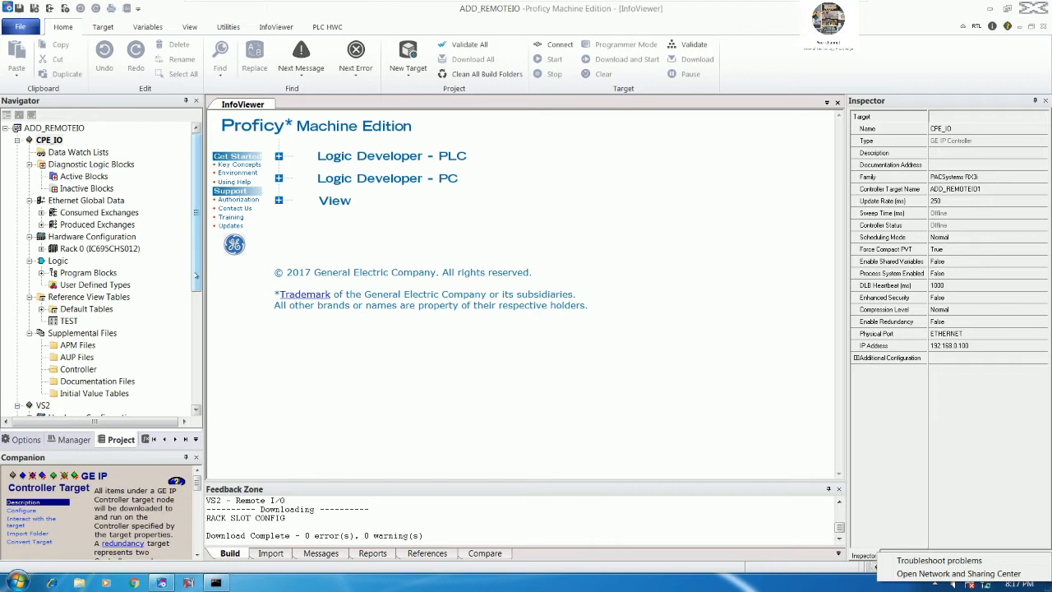
pyautogui.click(194, 278)
pyautogui.doubleClick(55, 250)
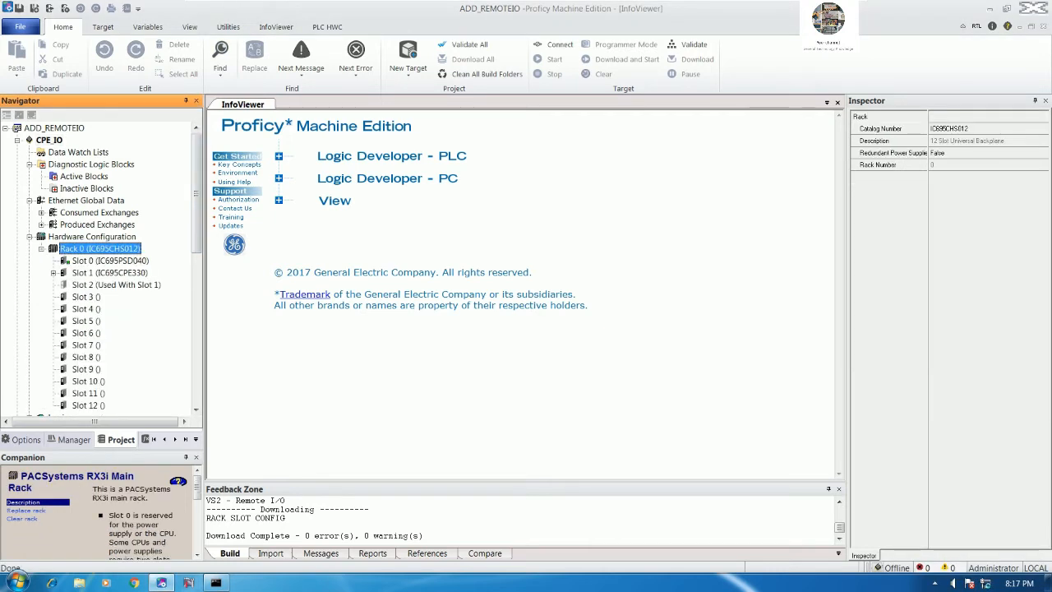
pyautogui.doubleClick(53, 272)
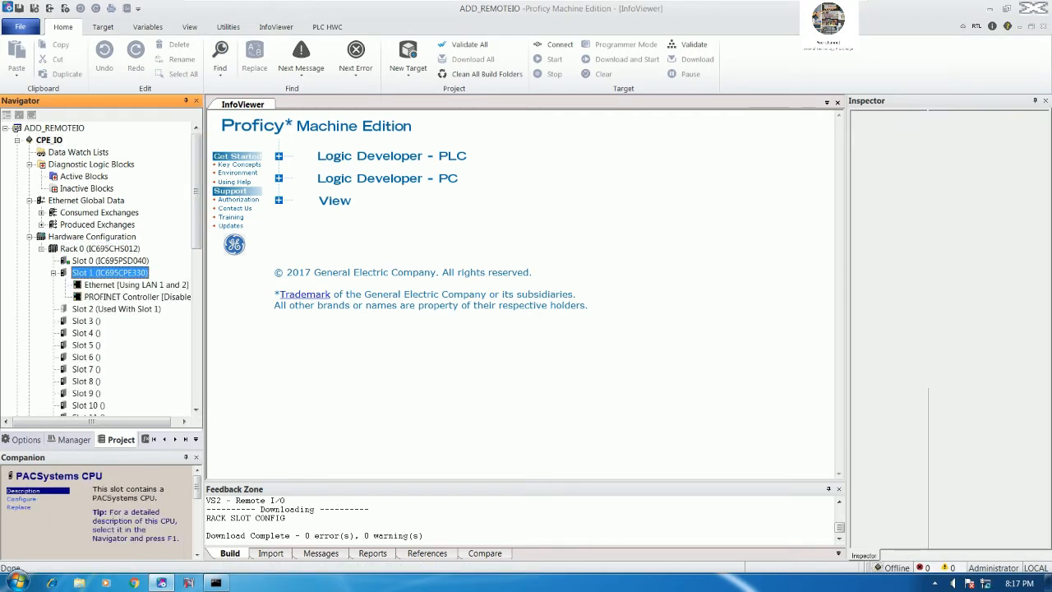
pyautogui.click(132, 284)
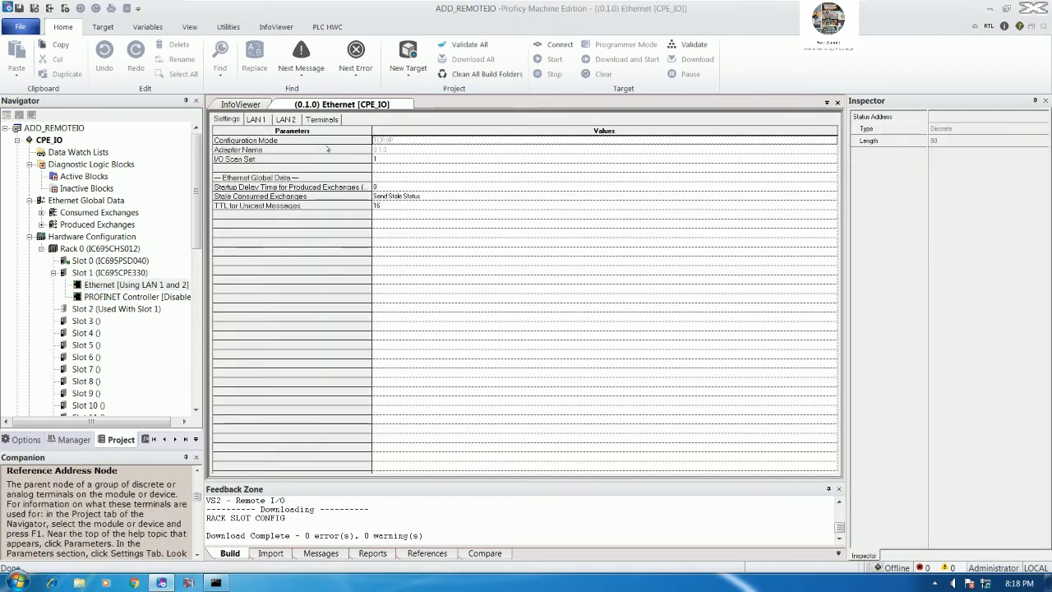
pyautogui.click(256, 119)
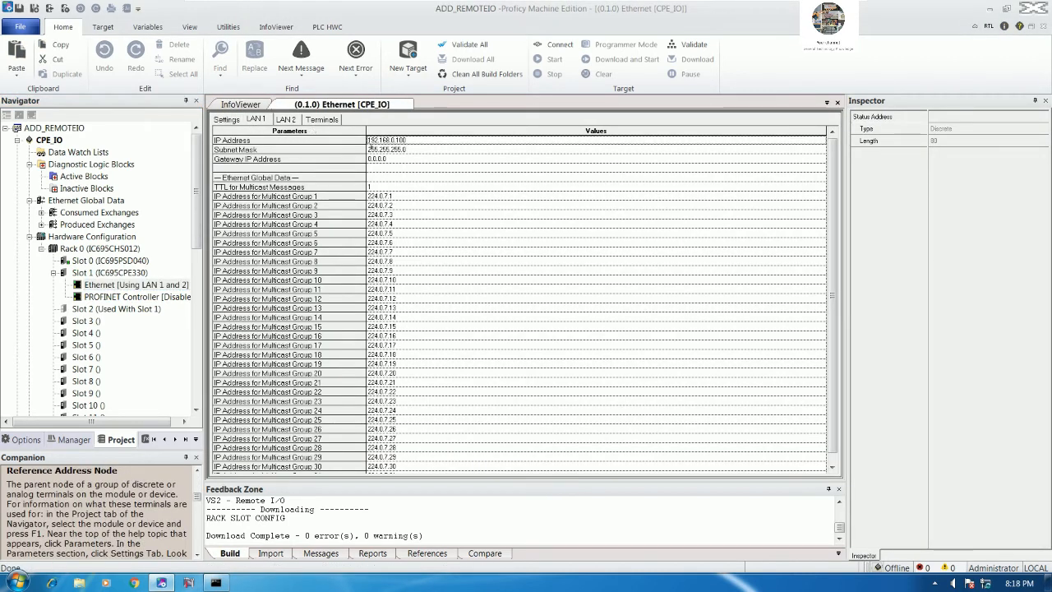
pyautogui.click(51, 140)
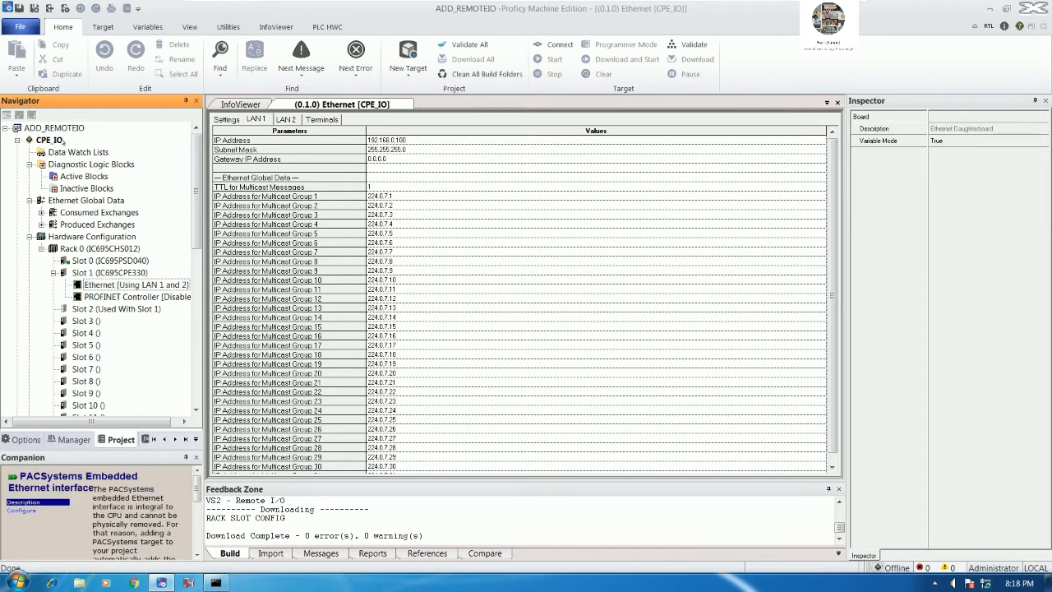
# - Set the computer's Local Area Connection IPv4 address to 192.168.0.253 in the Windows network settings and close them
pyautogui.rightClick(985, 583)
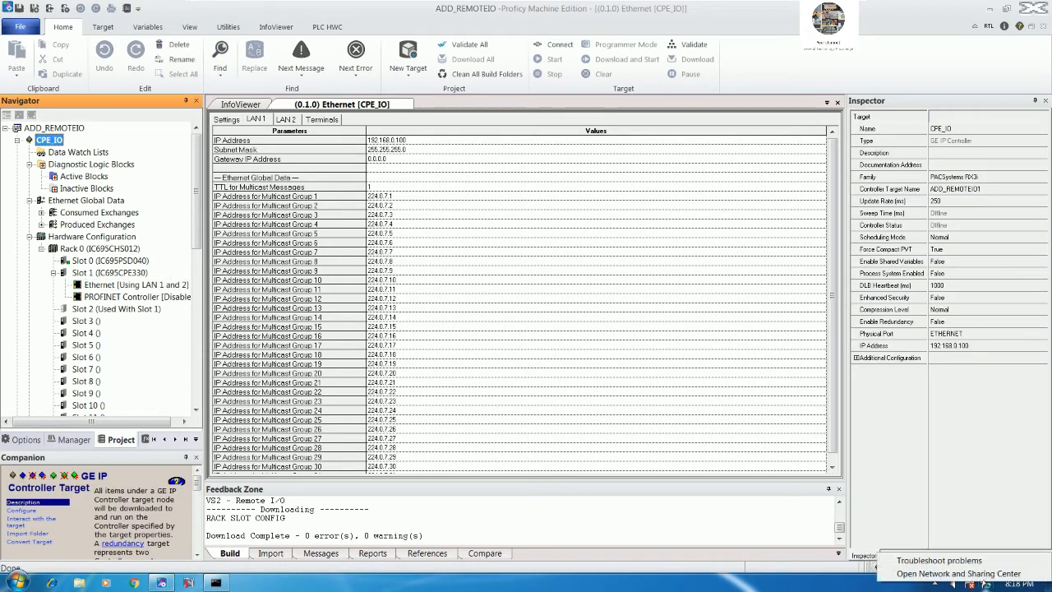
pyautogui.click(953, 575)
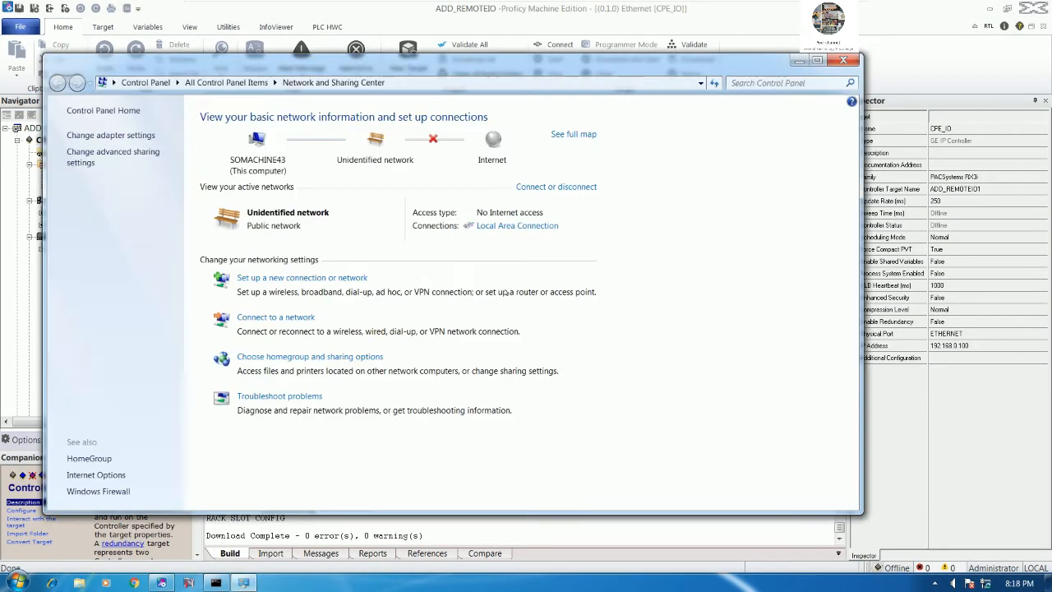
pyautogui.click(517, 225)
pyautogui.click(454, 400)
pyautogui.doubleClick(509, 331)
pyautogui.doubleClick(625, 324)
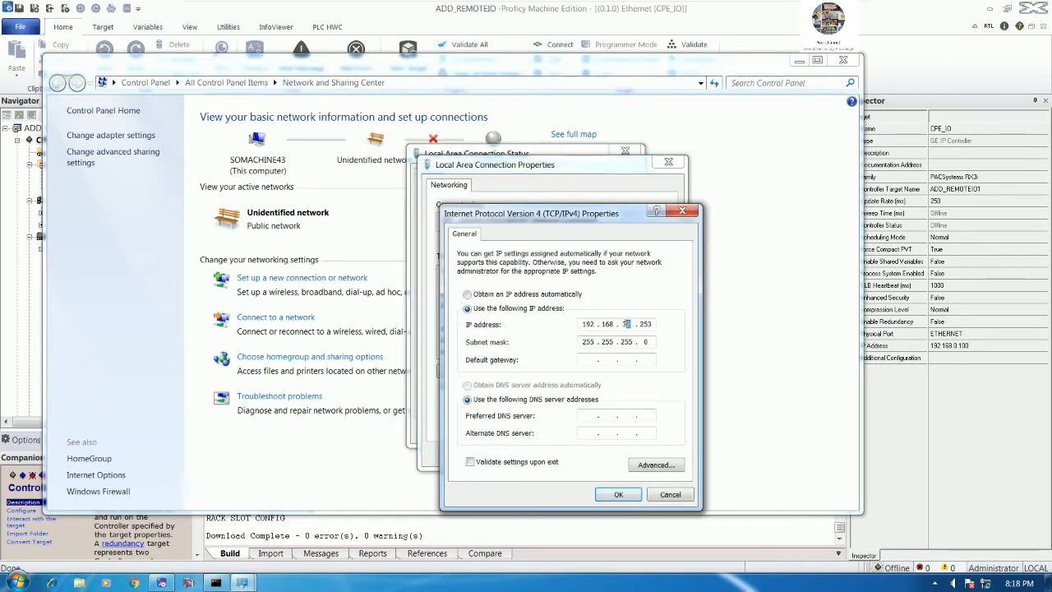
pyautogui.write('0')
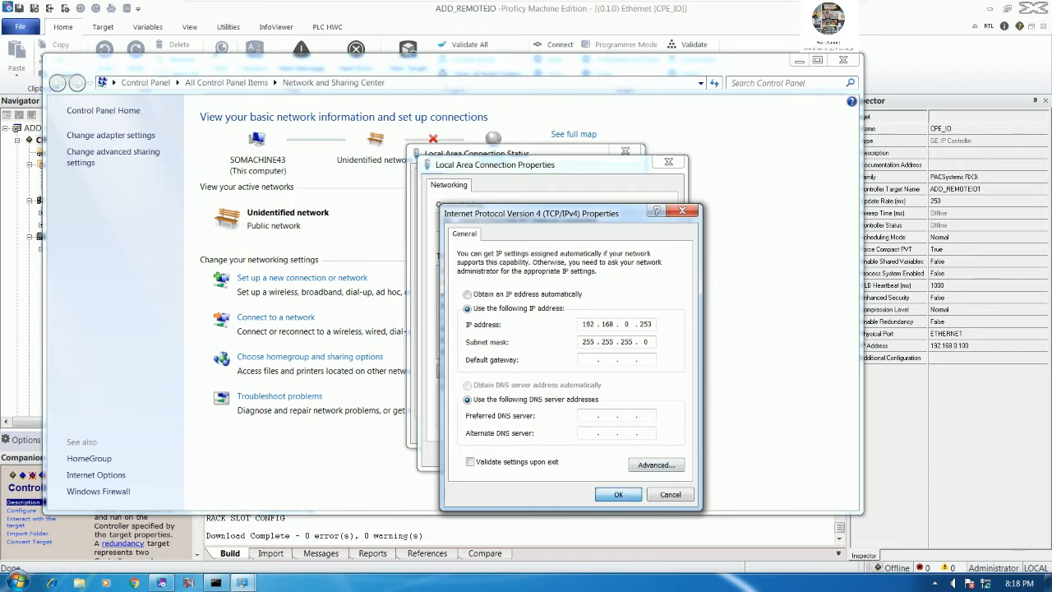
pyautogui.click(618, 494)
pyautogui.click(593, 456)
pyautogui.click(612, 430)
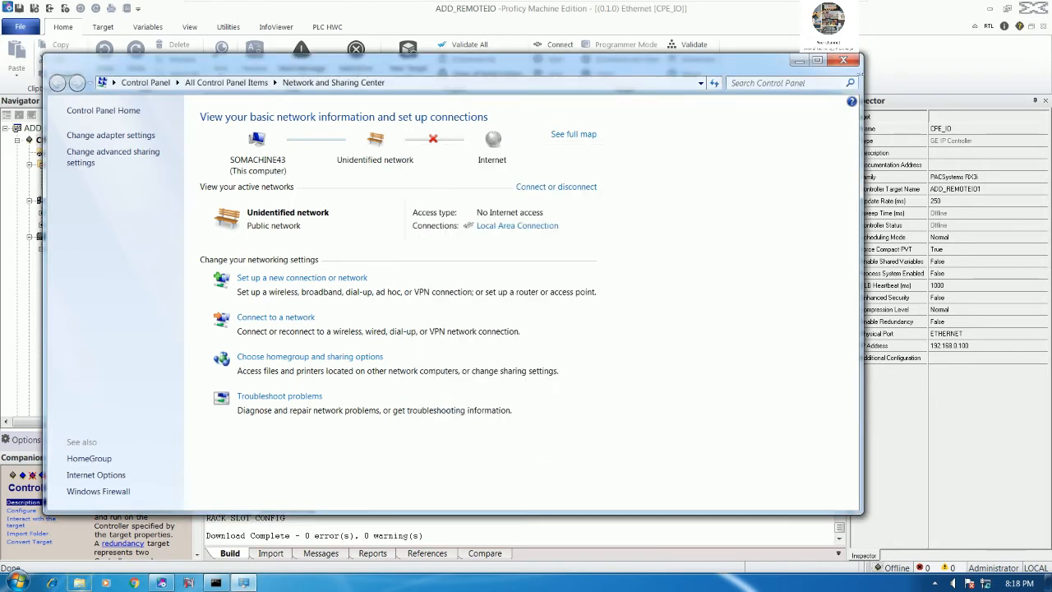
pyautogui.click(843, 60)
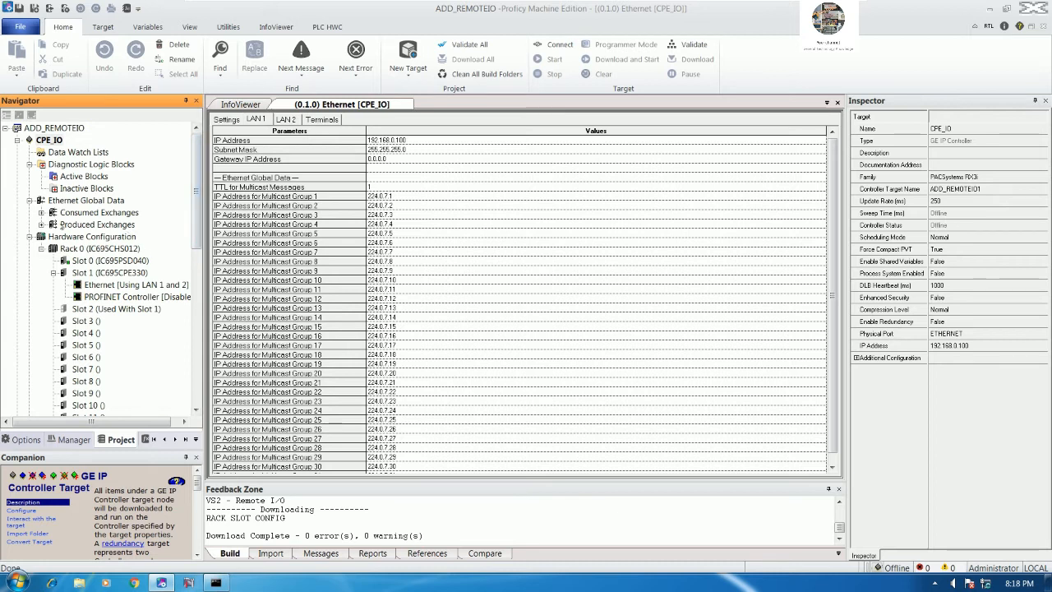
# - Expand CPE_IO's produced and consumed exchanges and examine the properties of VS1_PRO and VS1_CON
pyautogui.doubleClick(78, 224)
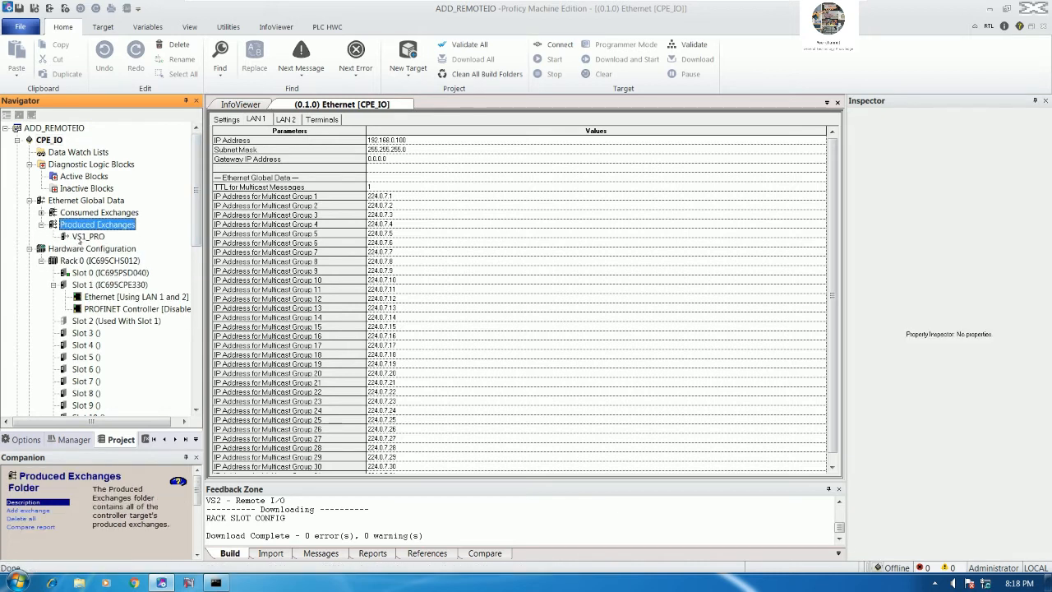
pyautogui.click(86, 236)
pyautogui.doubleClick(97, 212)
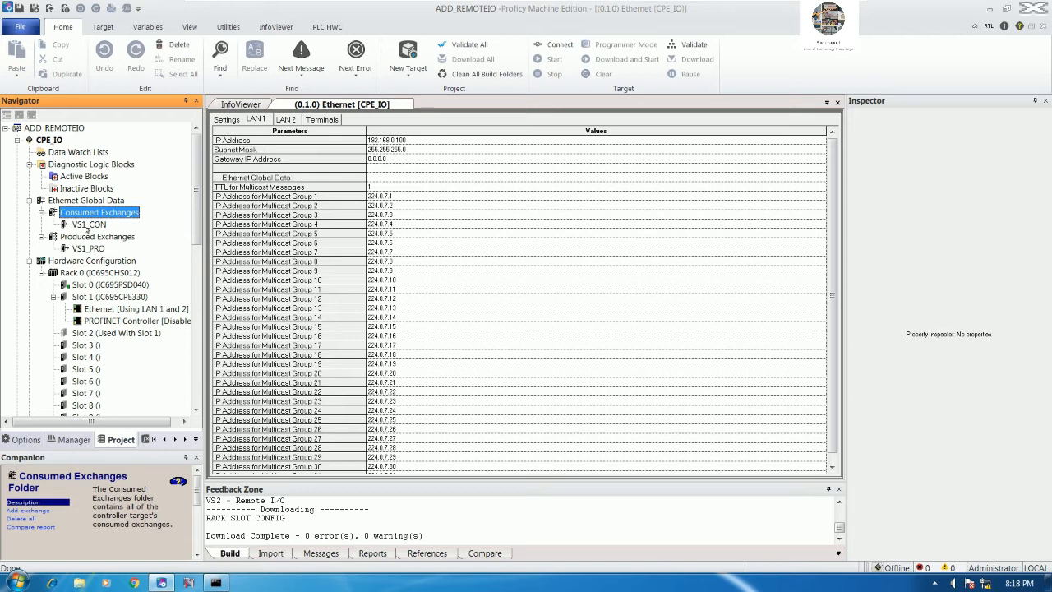
pyautogui.click(87, 225)
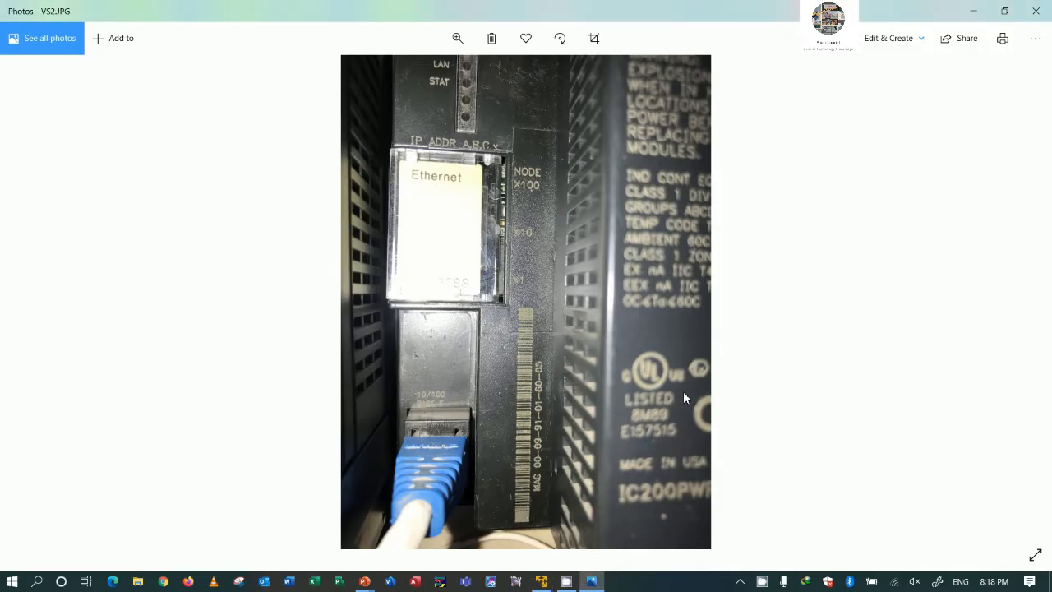
# - Switch to the PowerPoint slide to view the hardware layout, close the VS2 photo and return to Proficy Machine Edition
pyautogui.moveTo(363, 581)
pyautogui.click(438, 519)
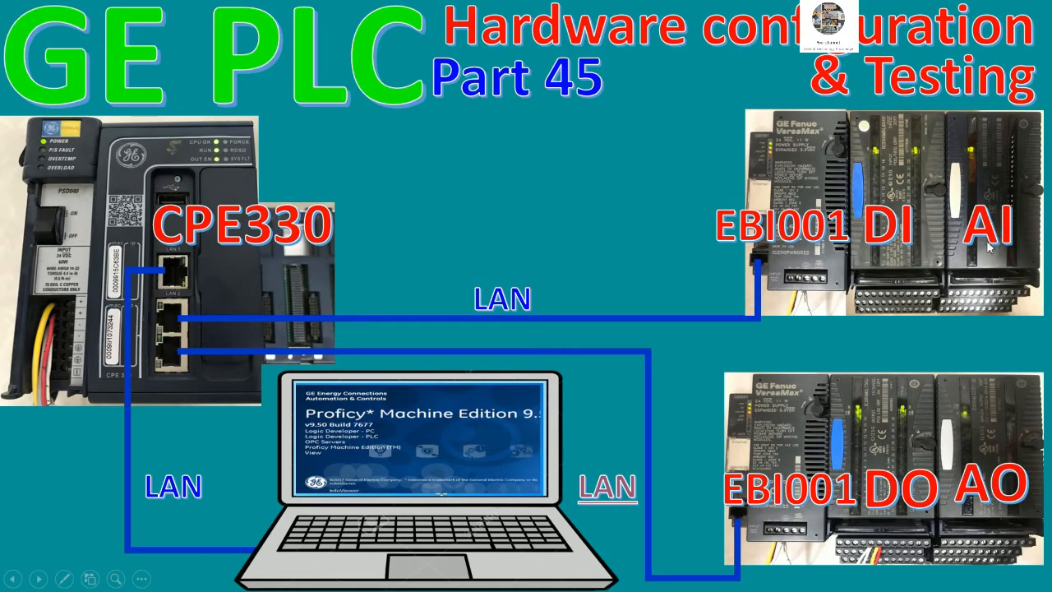
pyautogui.hotkey('alt', 'Tab')
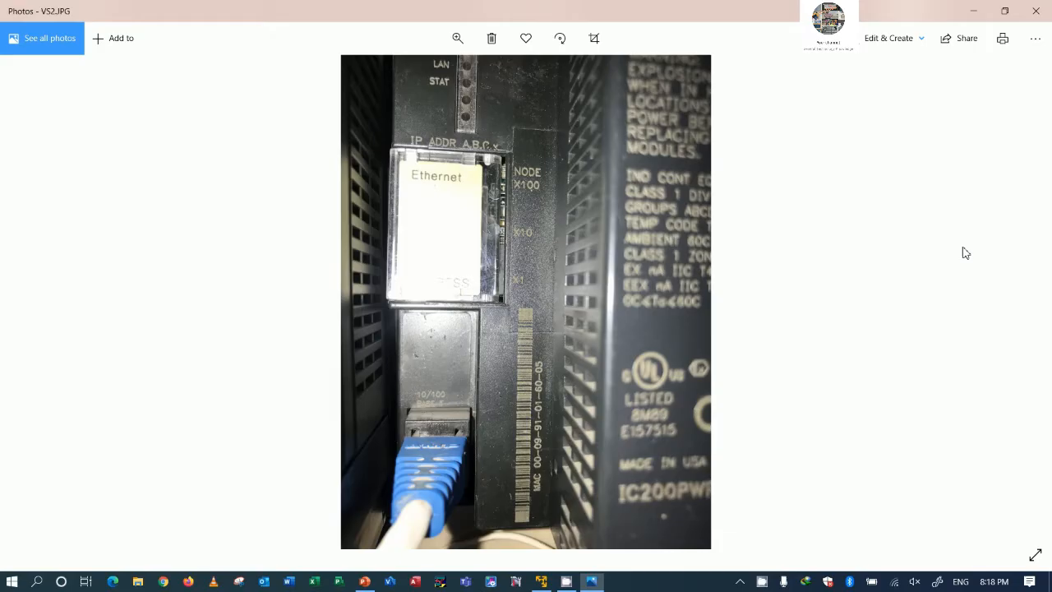
pyautogui.click(1035, 11)
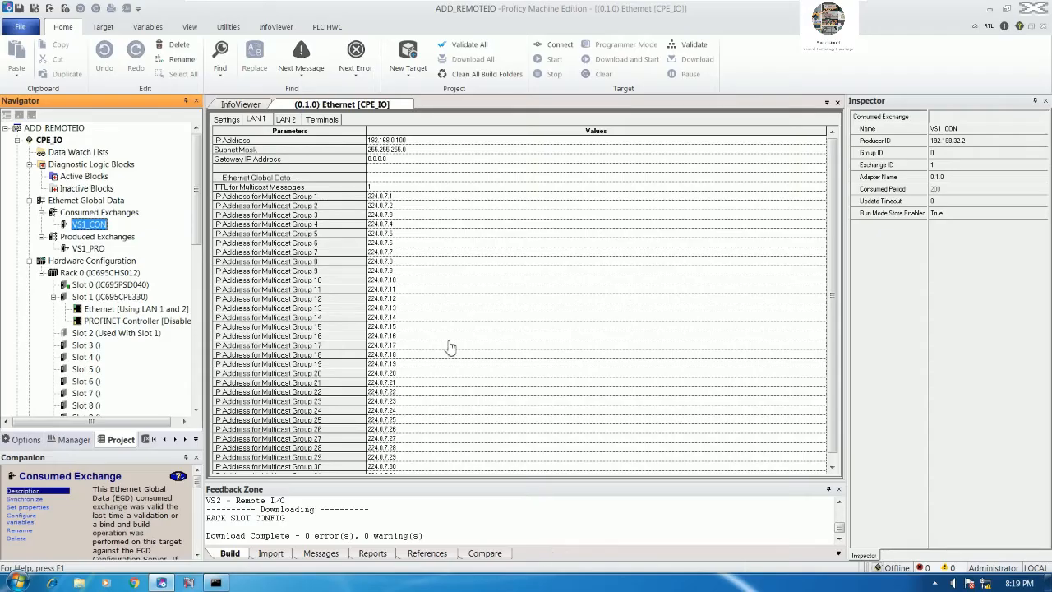
pyautogui.click(540, 581)
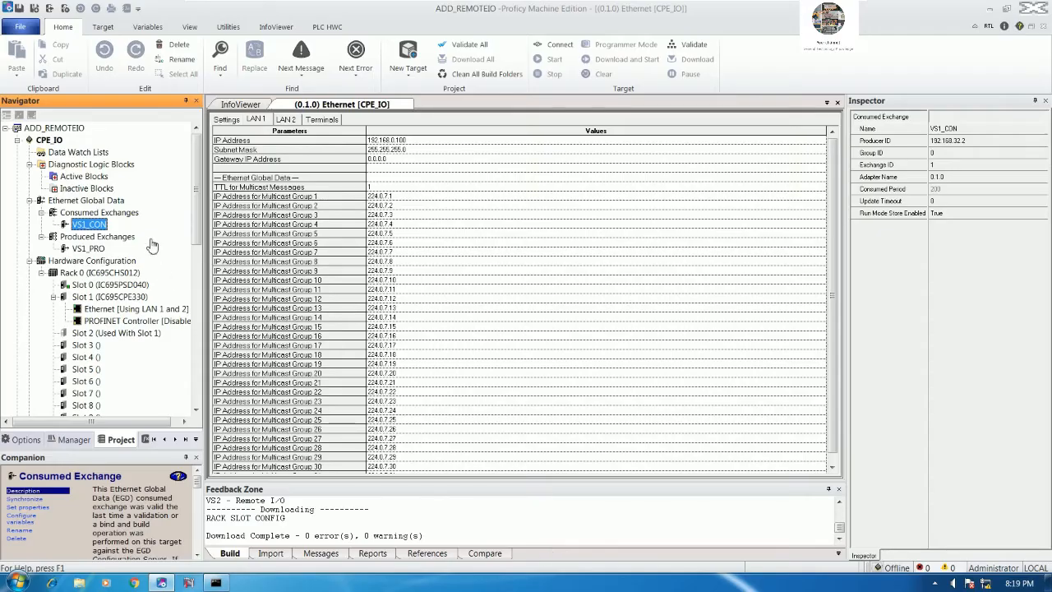
# - Add a new consumed exchange under CPE_IO's Ethernet Global Data and name it VS2_CON
pyautogui.click(85, 249)
pyautogui.click(101, 225)
pyautogui.rightClick(111, 213)
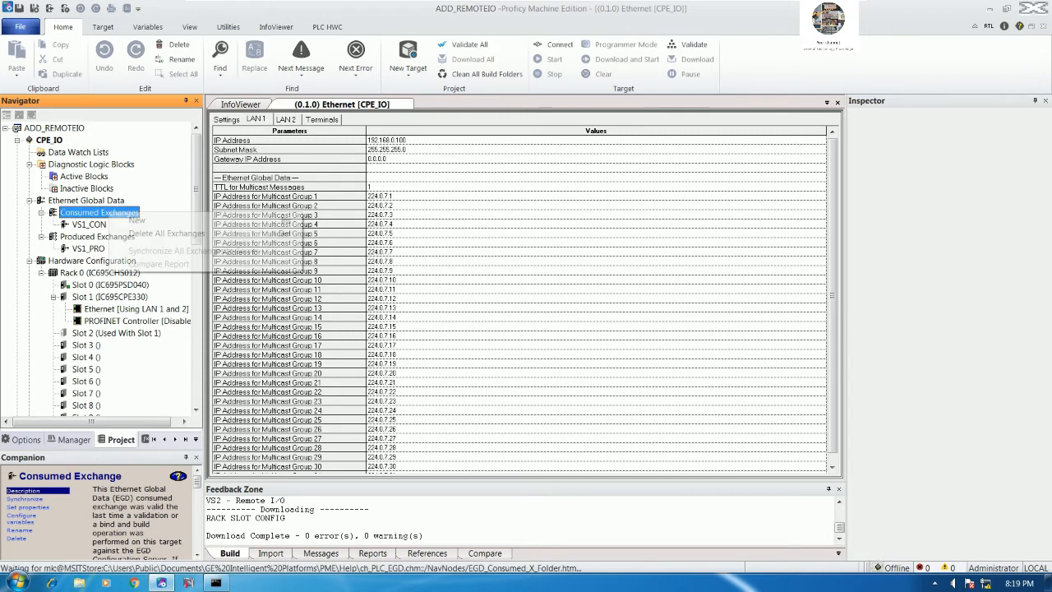
pyautogui.click(136, 221)
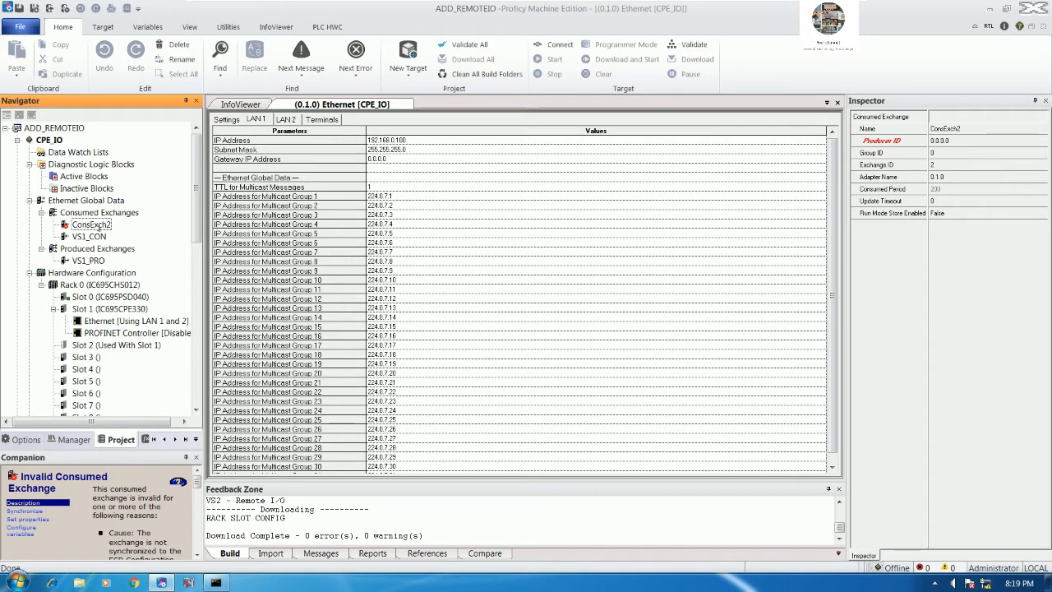
pyautogui.rightClick(99, 226)
pyautogui.click(122, 253)
pyautogui.write('VS')
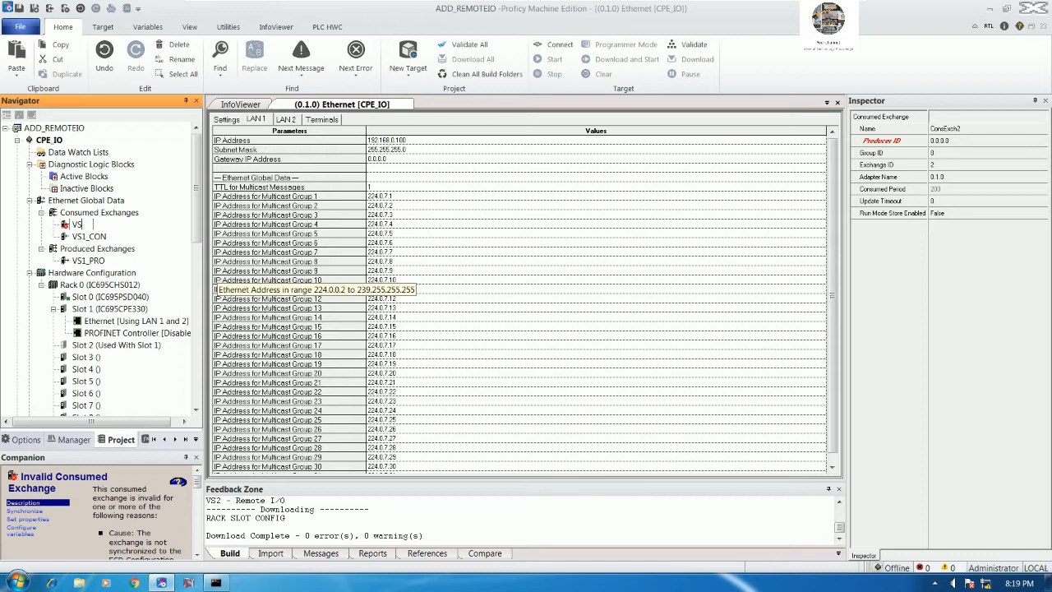
pyautogui.write('2_CON')
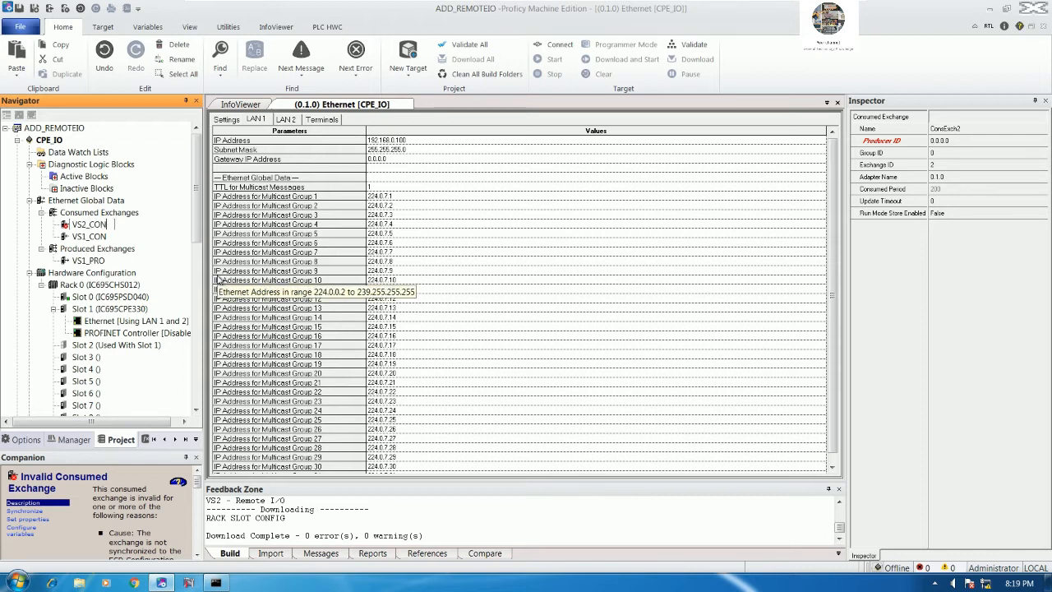
pyautogui.press('Return')
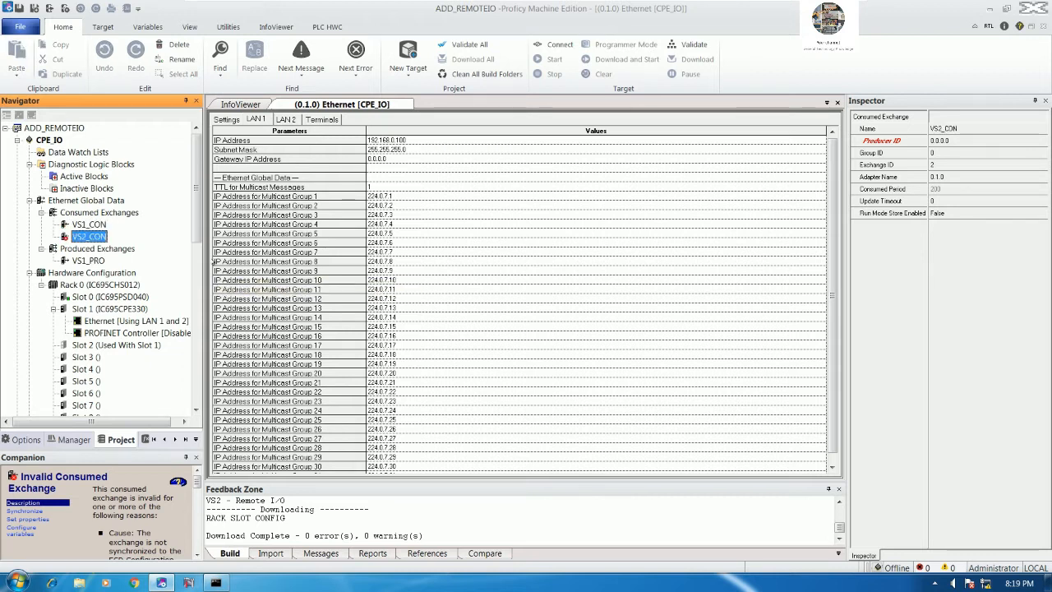
# - Close the Ethernet settings and set the Producer ID of consumed exchange VS2_CON to 192.168.32.3
pyautogui.click(837, 103)
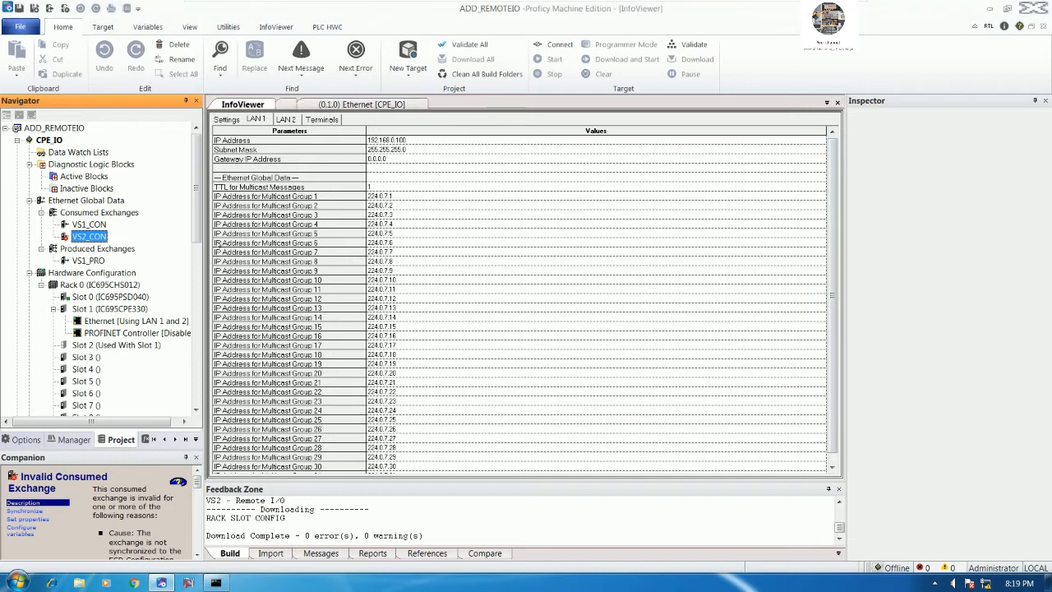
pyautogui.click(89, 224)
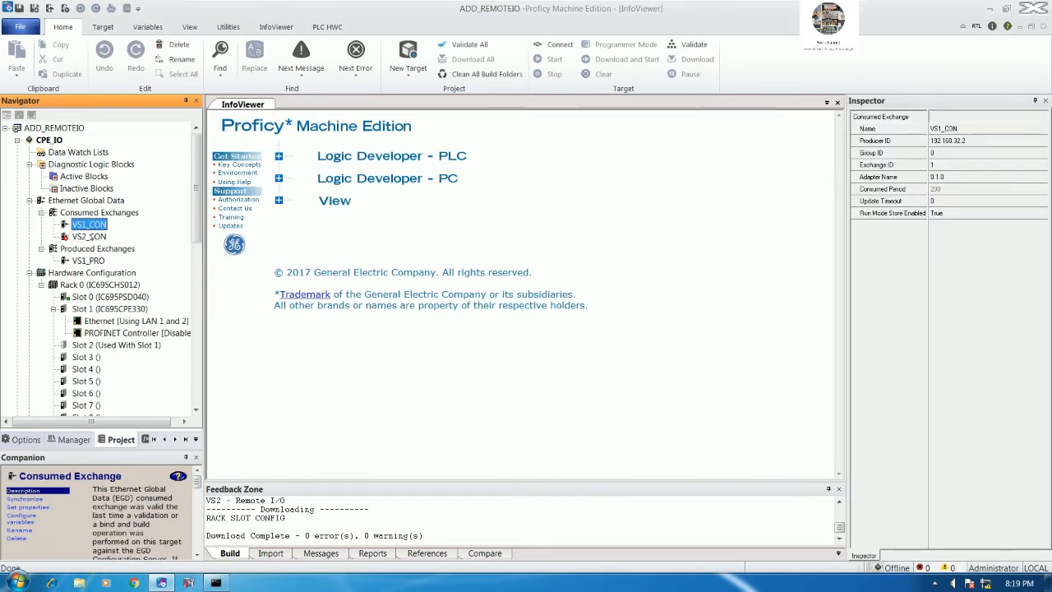
pyautogui.click(92, 237)
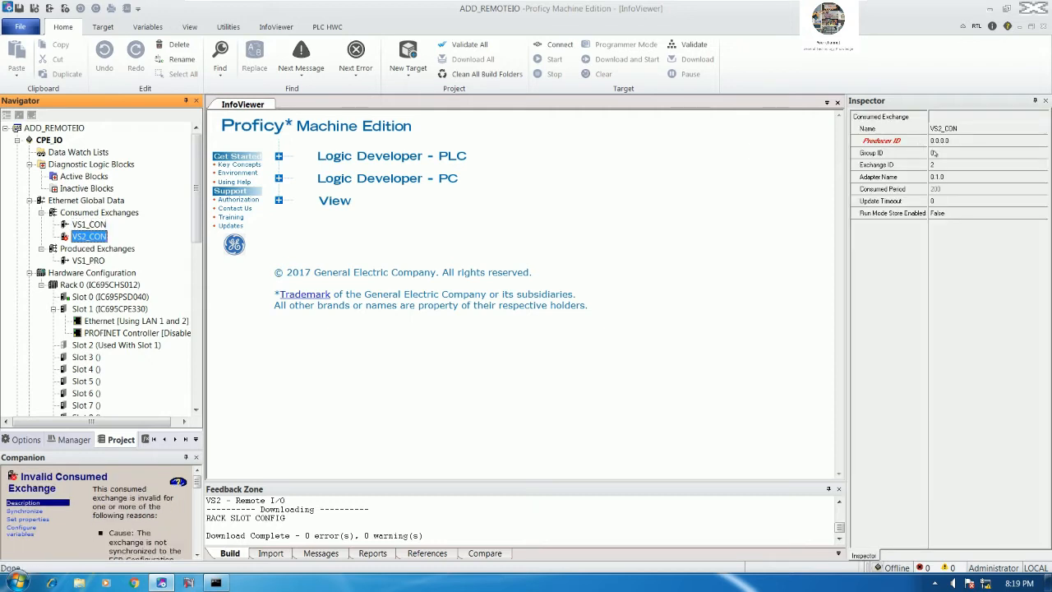
pyautogui.click(953, 140)
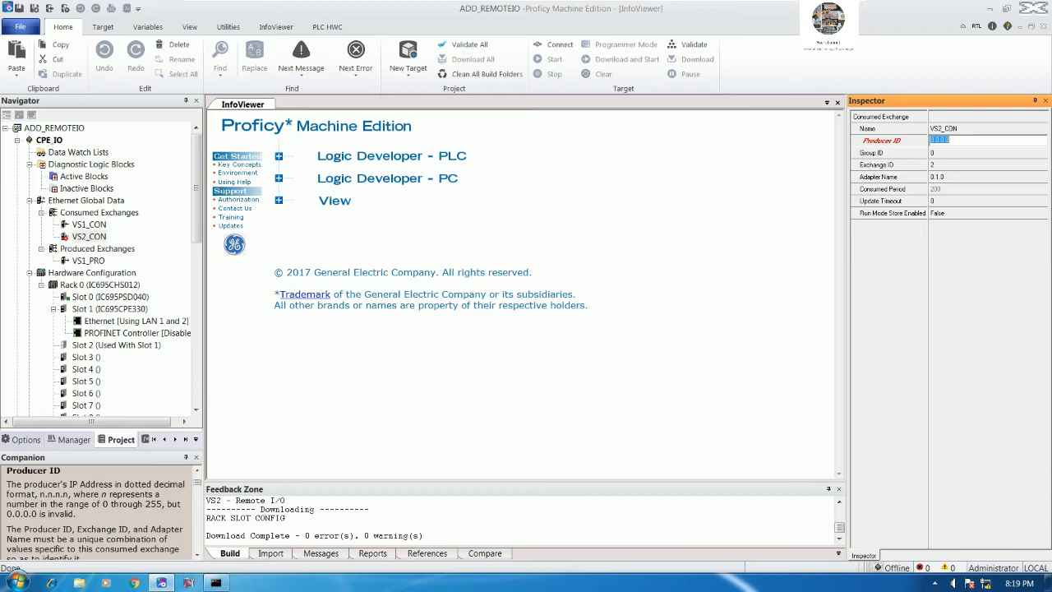
pyautogui.write('192.168.32')
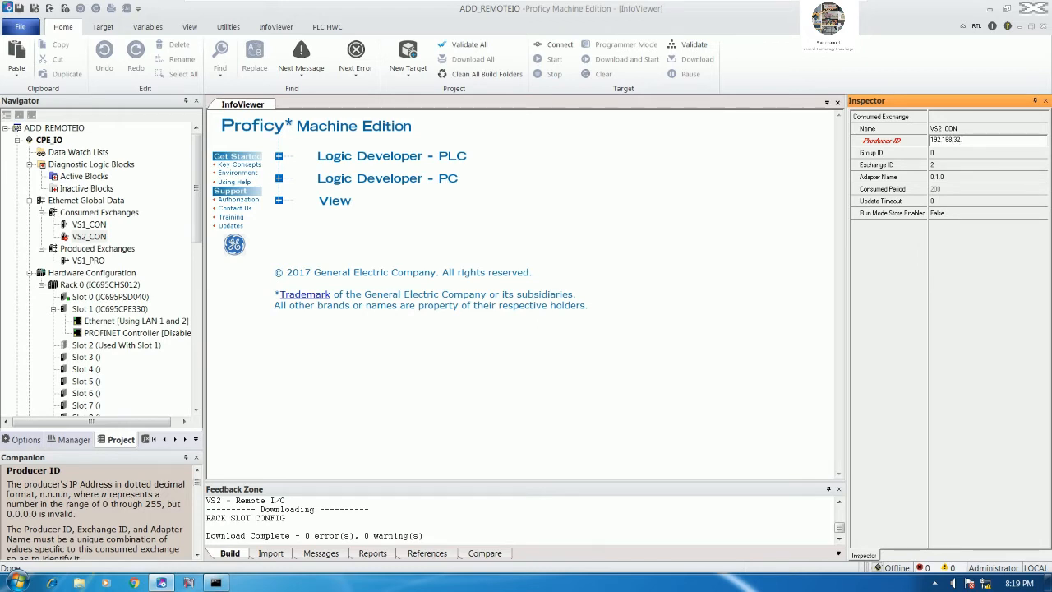
pyautogui.write('.3')
pyautogui.press('Return')
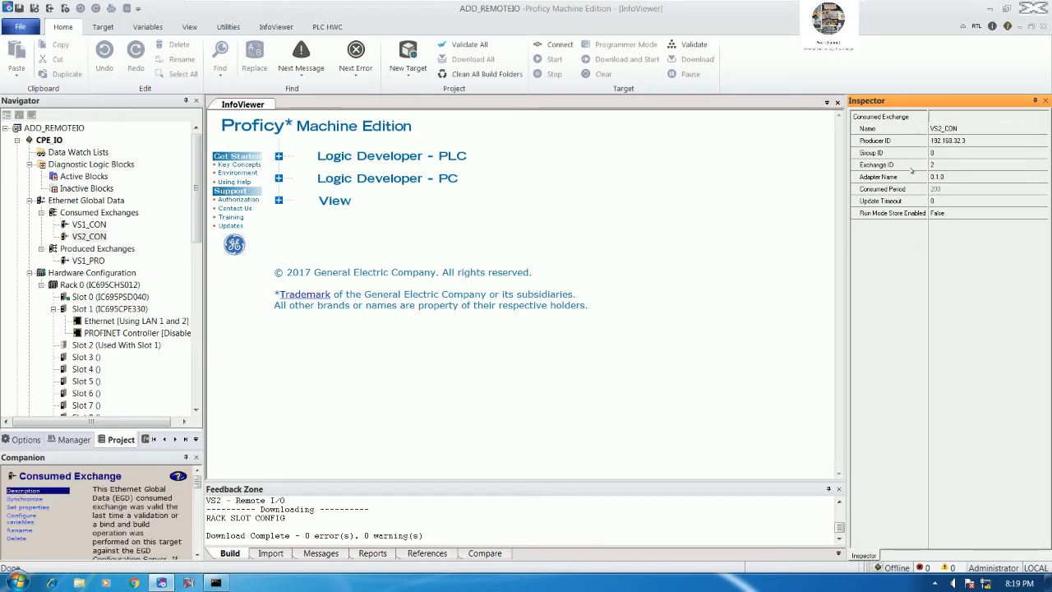
# - Check the available Adapter Name choices for consumed exchange VS2_CON against the VS1_CON settings
pyautogui.click(89, 224)
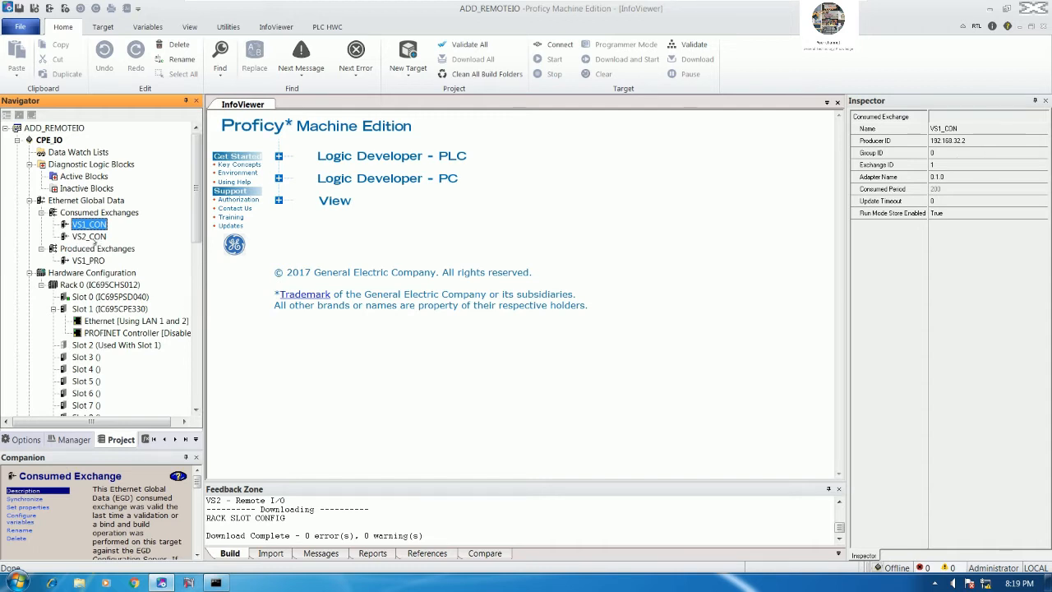
pyautogui.press('Down')
pyautogui.click(959, 177)
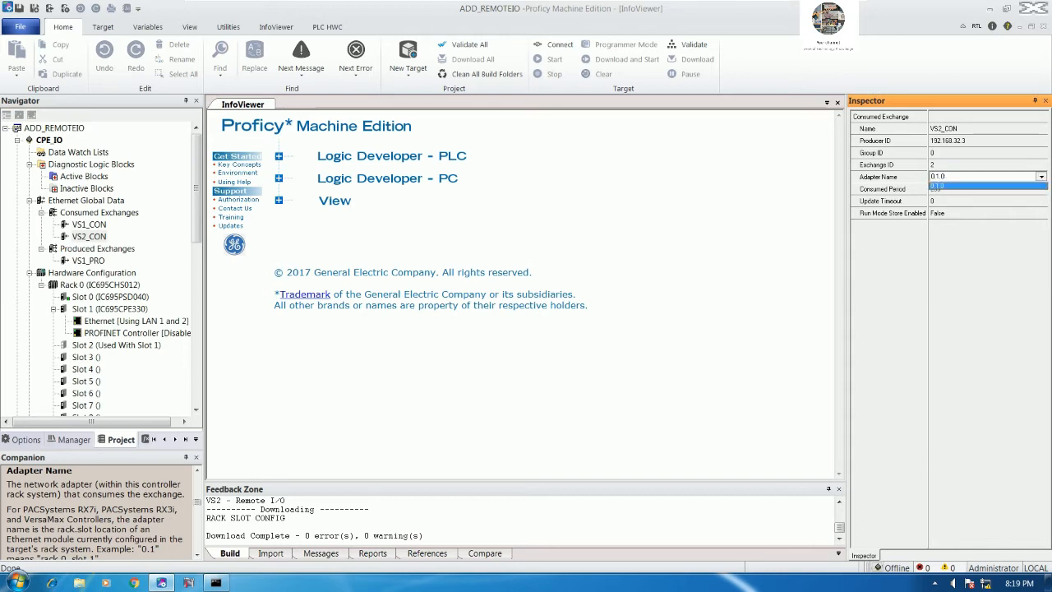
pyautogui.click(1041, 177)
pyautogui.click(1041, 176)
pyautogui.click(1041, 176)
pyautogui.click(1041, 177)
pyautogui.click(1040, 176)
pyautogui.click(1041, 177)
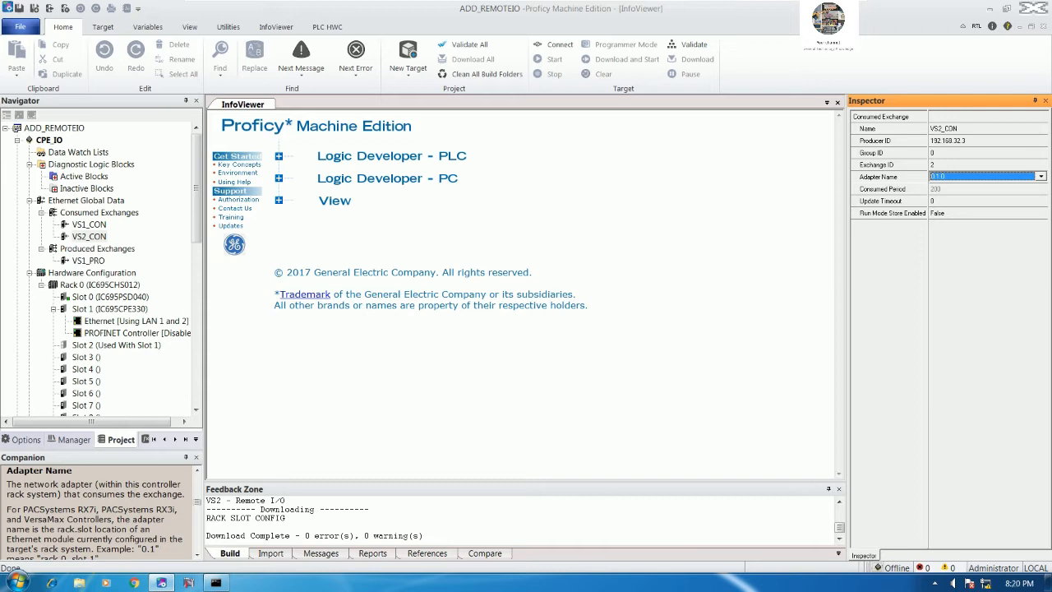
# - Compare the properties of consumed exchanges VS1_CON and VS2_CON
pyautogui.click(90, 225)
pyautogui.click(92, 236)
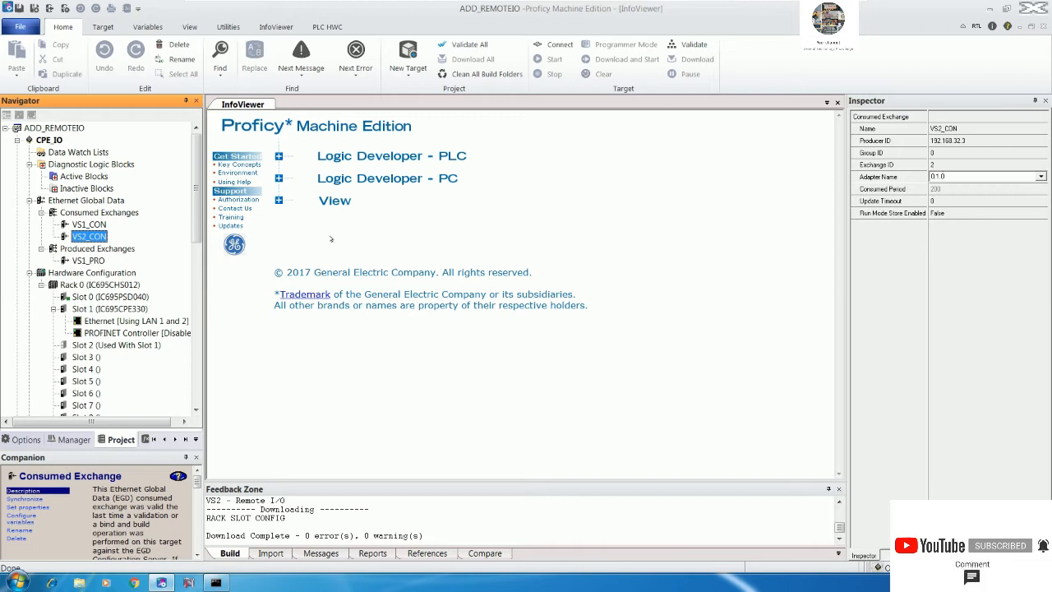
pyautogui.click(90, 224)
pyautogui.click(97, 236)
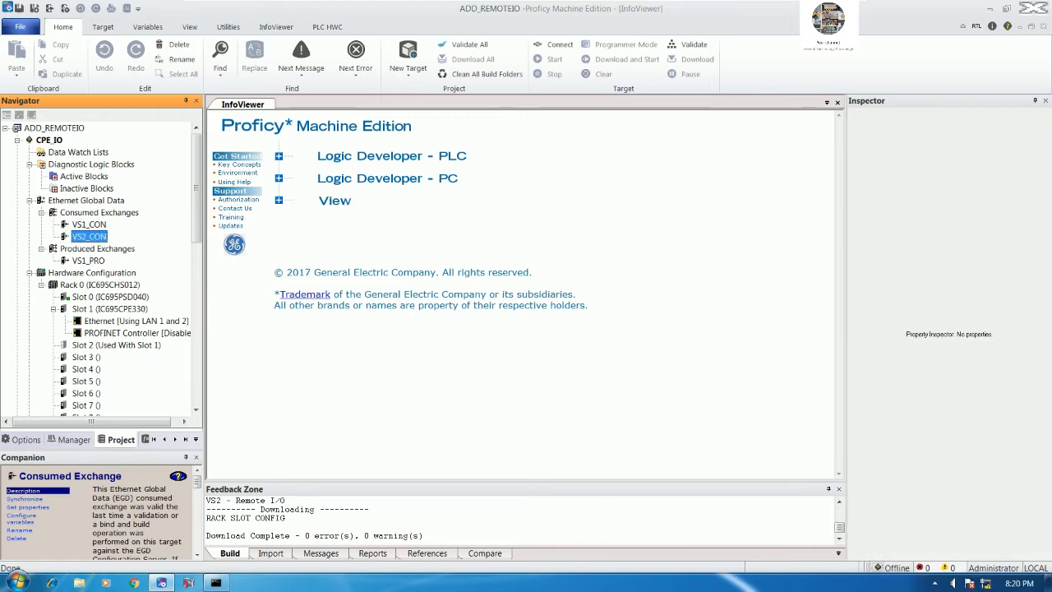
# - Set the Update Timeout of consumed exchange VS1_CON to 603
pyautogui.click(89, 224)
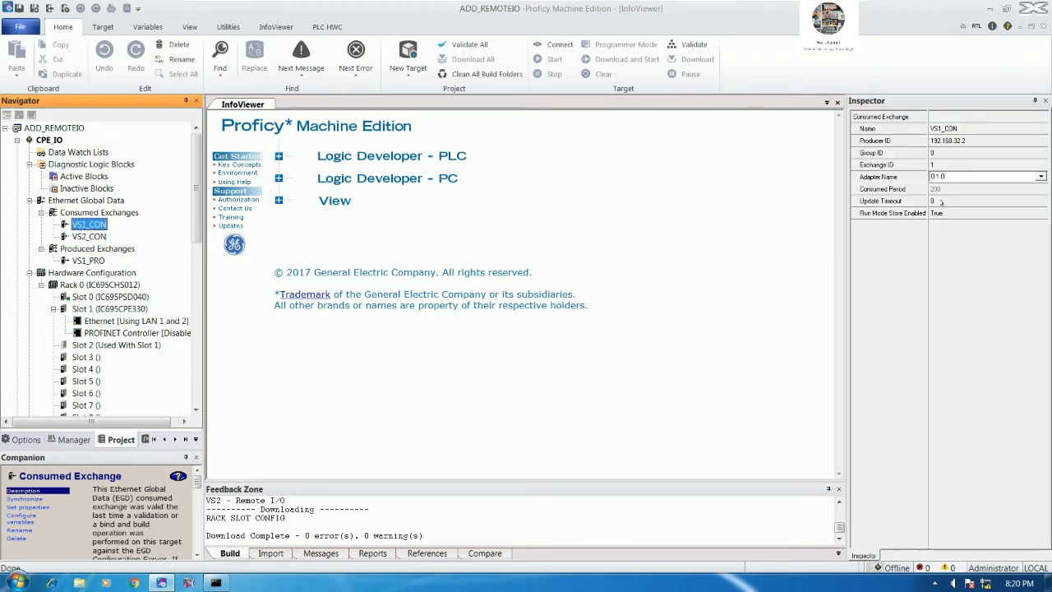
pyautogui.click(936, 201)
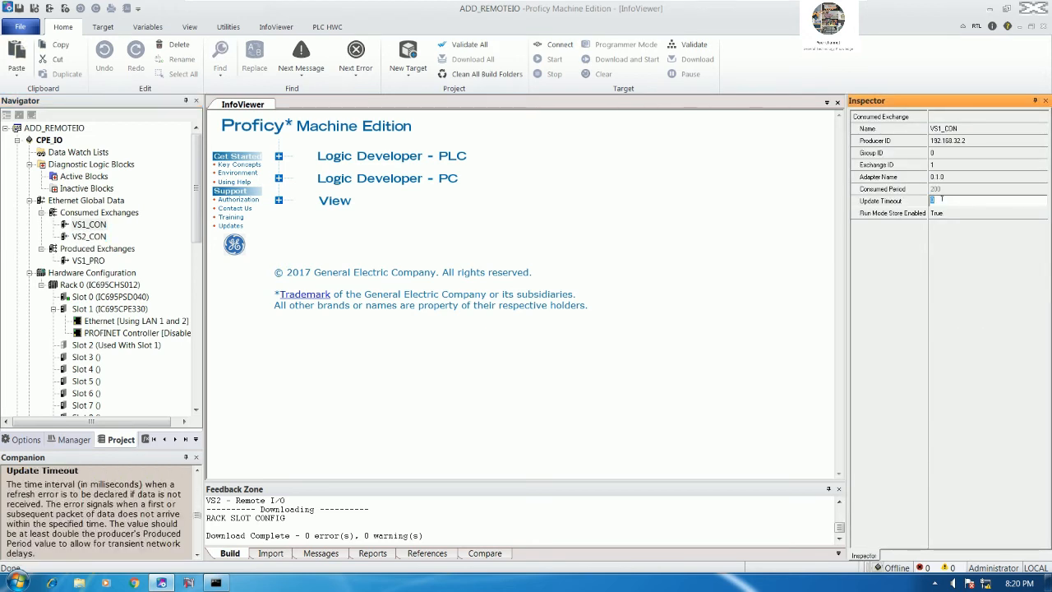
pyautogui.write('50')
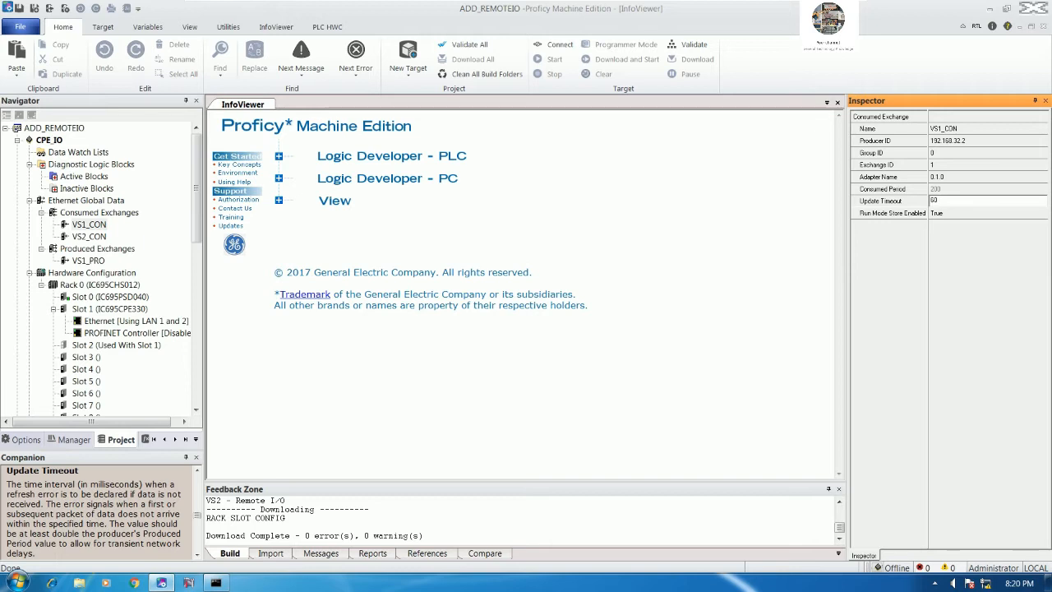
pyautogui.write('0')
pyautogui.press('Return')
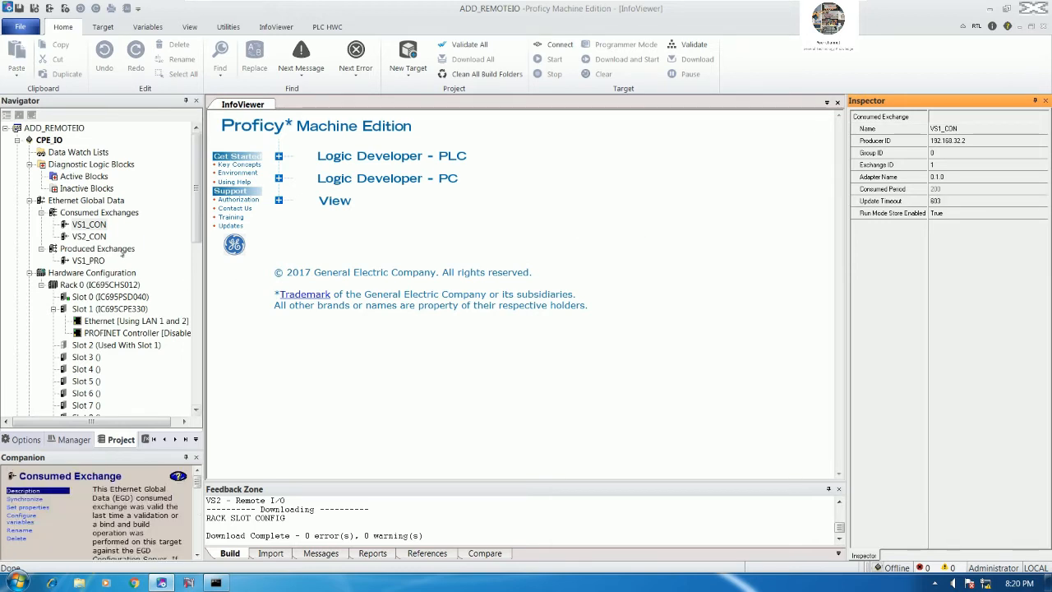
# - Set the Update Timeout of consumed exchange VS2_CON to 603 as well
pyautogui.click(88, 236)
pyautogui.click(965, 201)
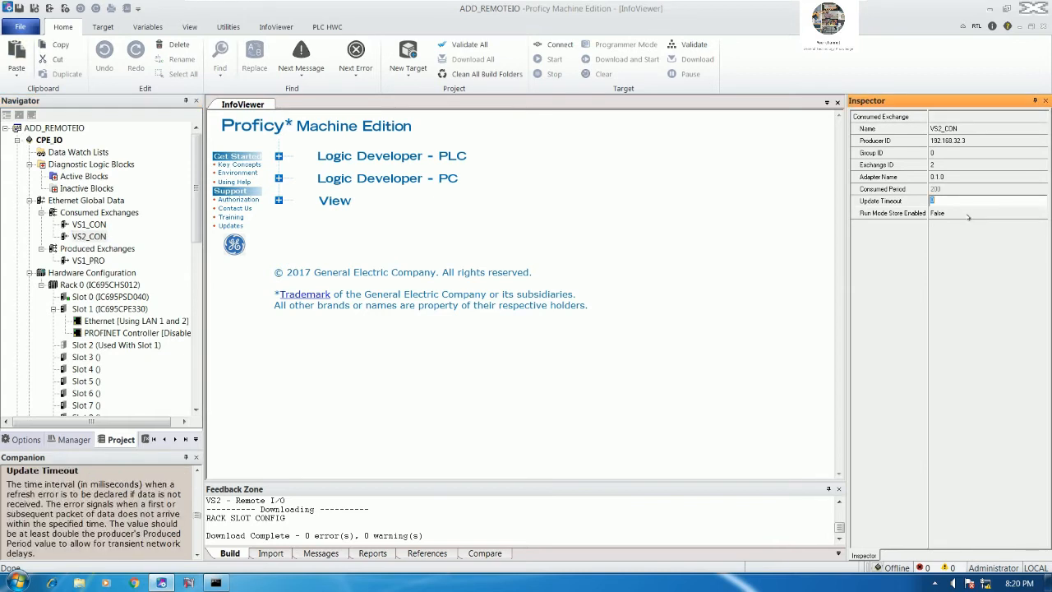
pyautogui.write('603')
pyautogui.press('Return')
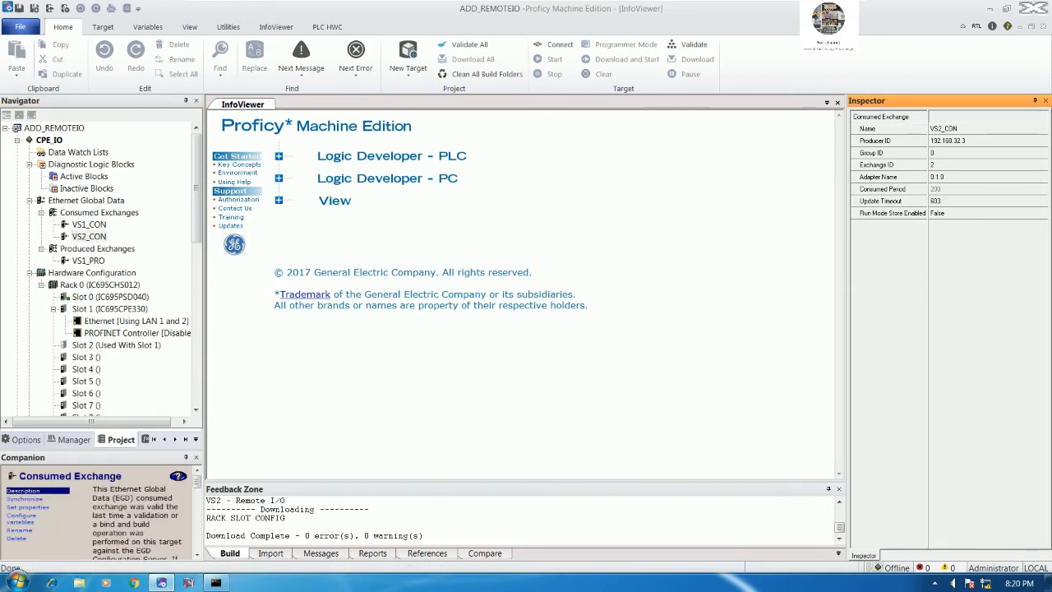
# - Check VS1_CON's properties and set Run Mode Store Enabled to True for consumed exchange VS2_CON
pyautogui.click(88, 224)
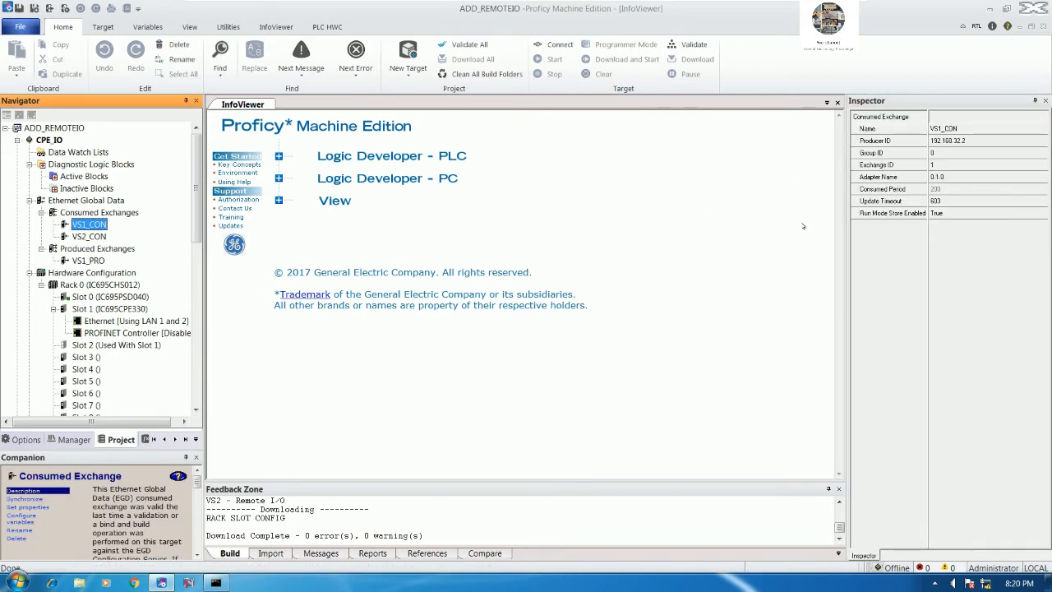
pyautogui.press('Down')
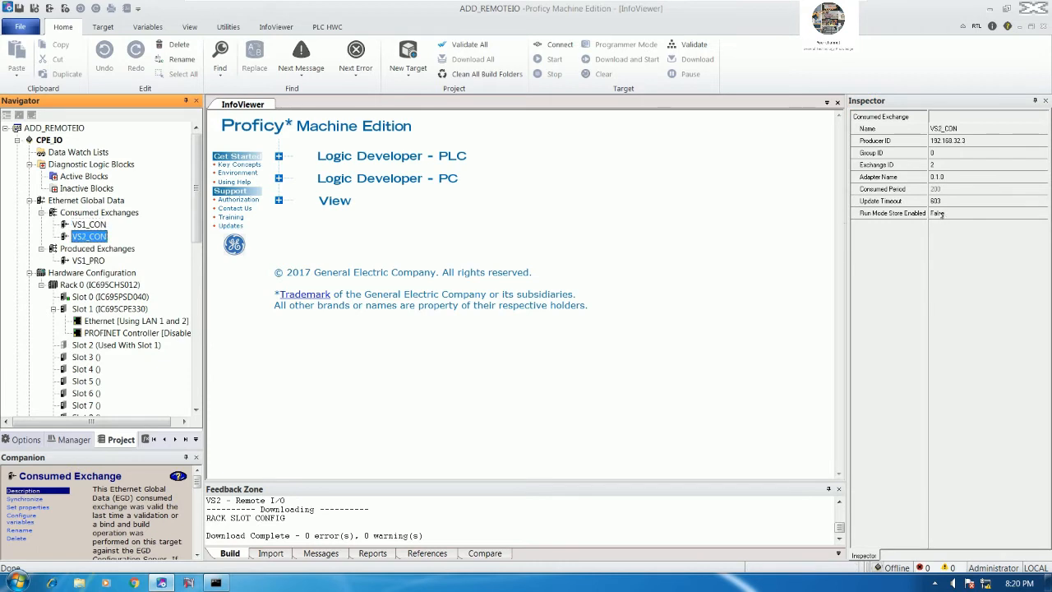
pyautogui.click(941, 215)
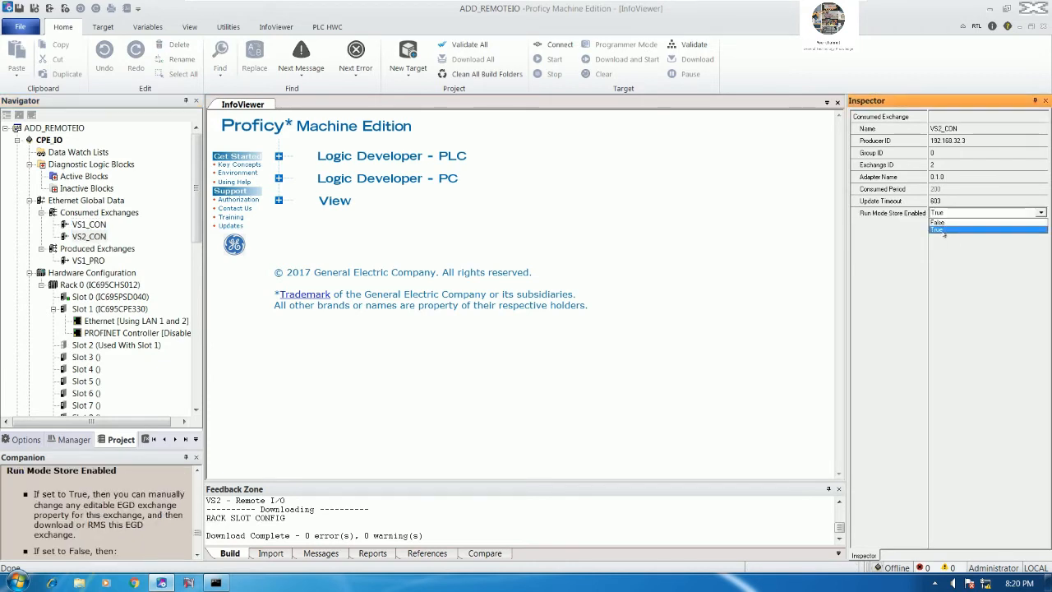
pyautogui.click(944, 230)
pyautogui.click(647, 393)
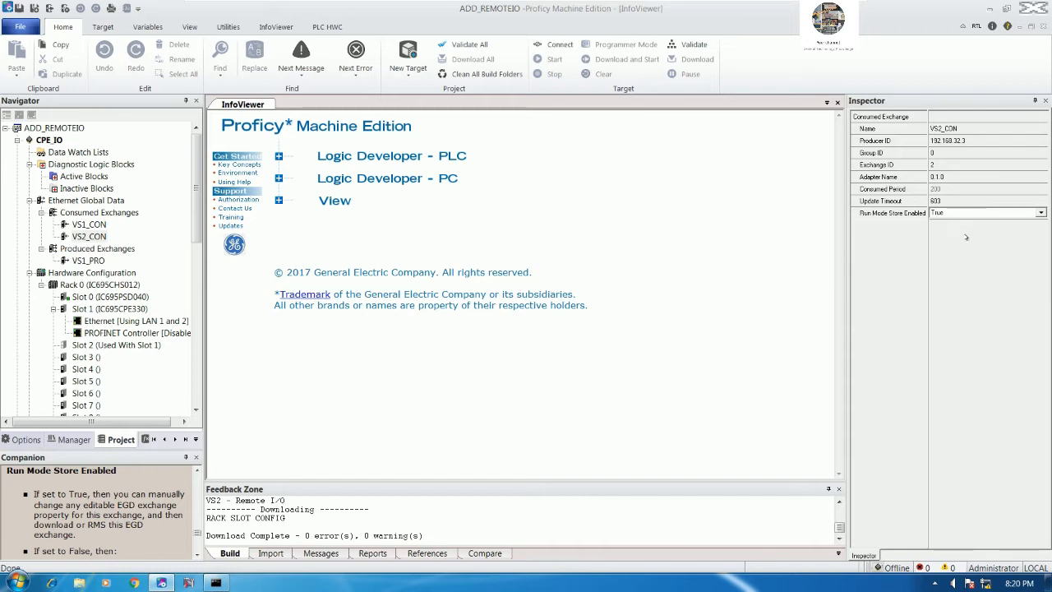
# - Add a new produced exchange under CPE_IO's Ethernet Global Data and name it VS2_PRO
pyautogui.click(89, 236)
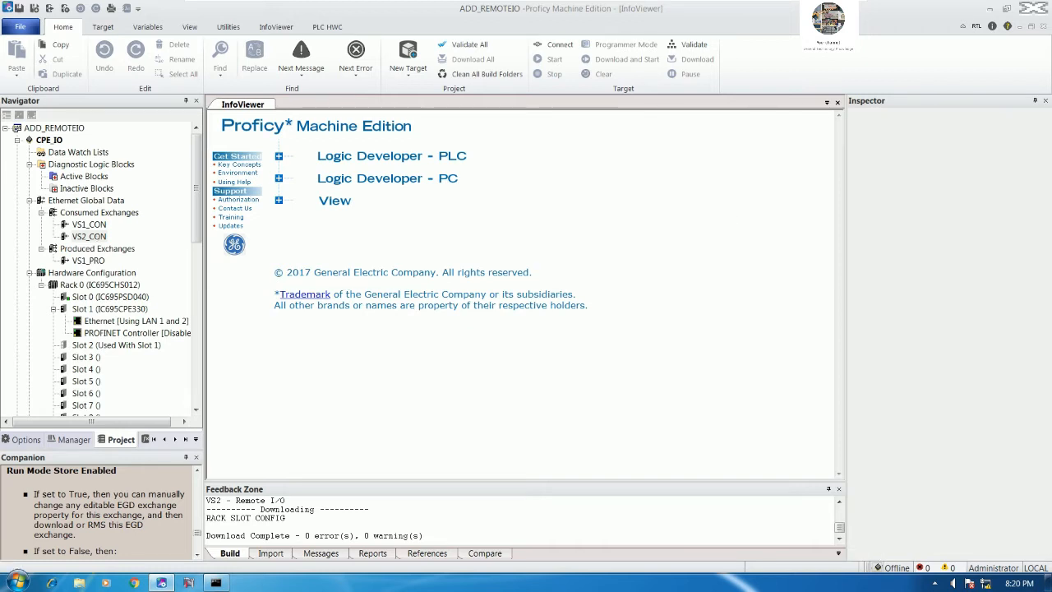
pyautogui.rightClick(115, 249)
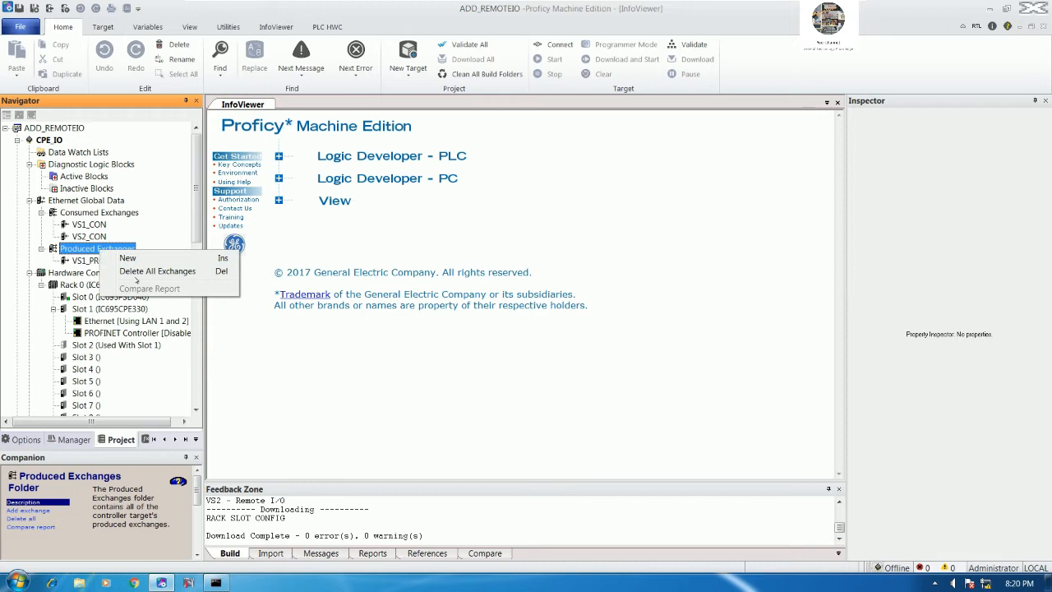
pyautogui.click(129, 258)
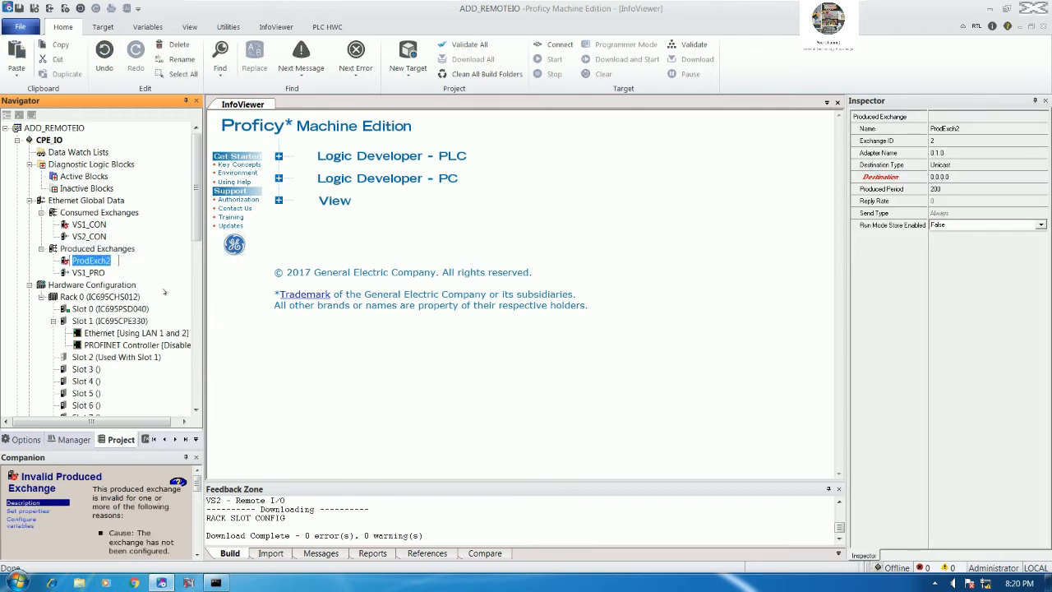
pyautogui.write('VS2_PRO')
pyautogui.press('Return')
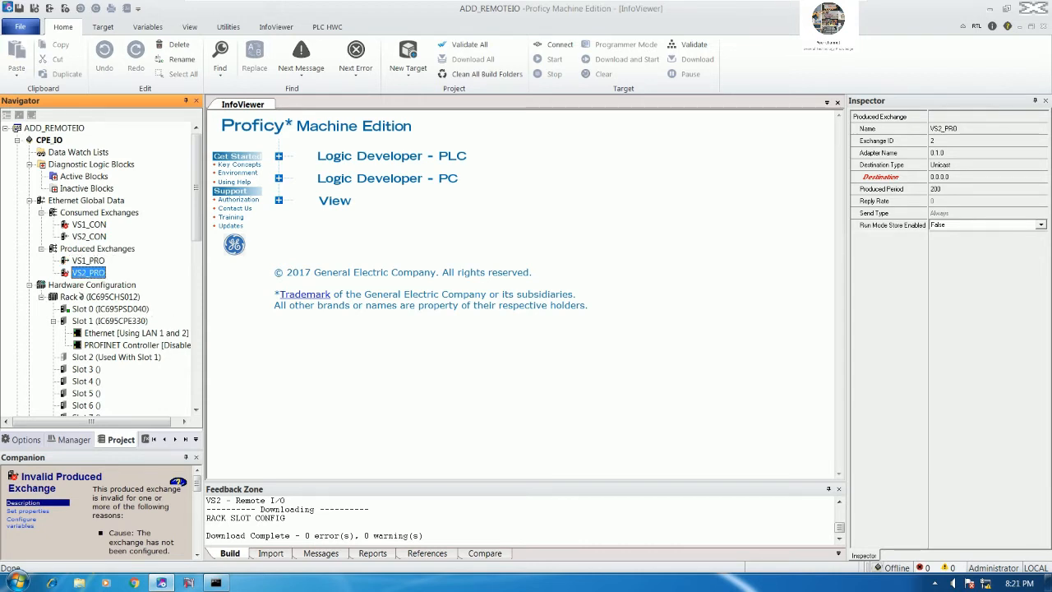
# - Compare VS2_PRO with the VS1_PRO settings and set the Destination of produced exchange VS2_PRO to 192.168.32.3
pyautogui.click(88, 260)
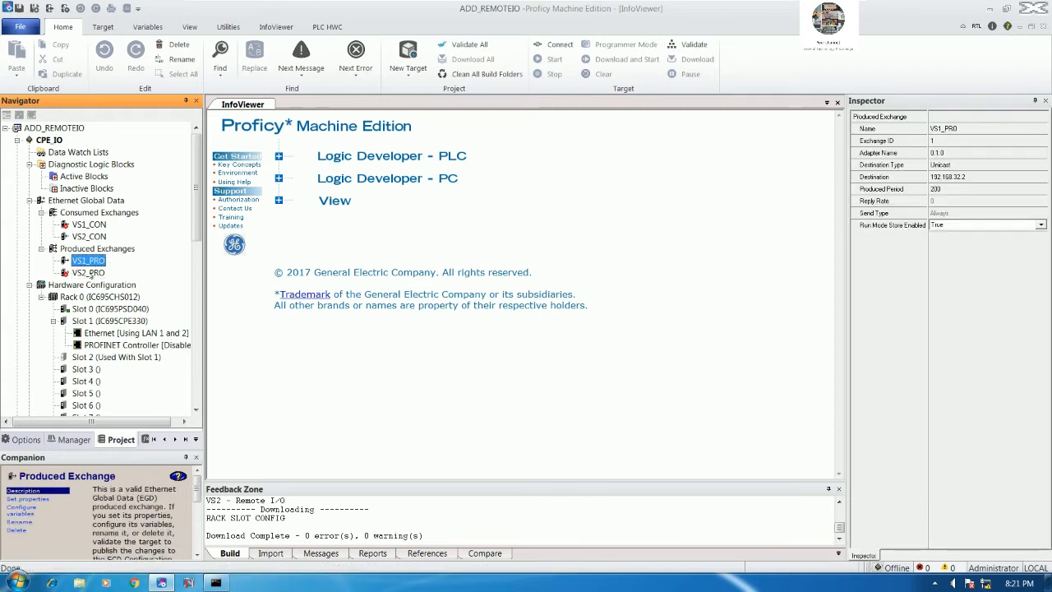
pyautogui.click(88, 274)
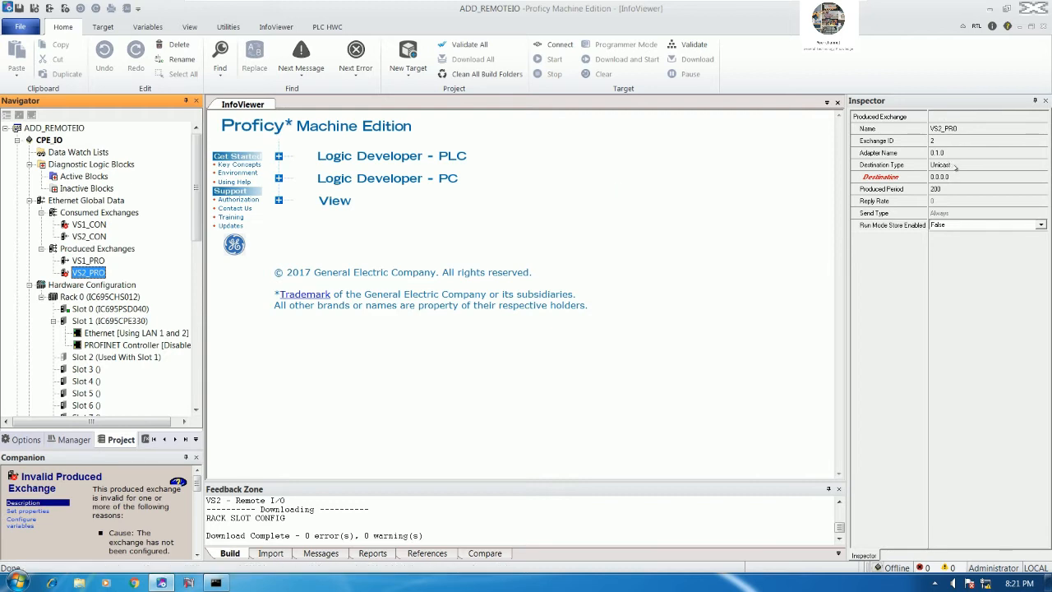
pyautogui.click(88, 260)
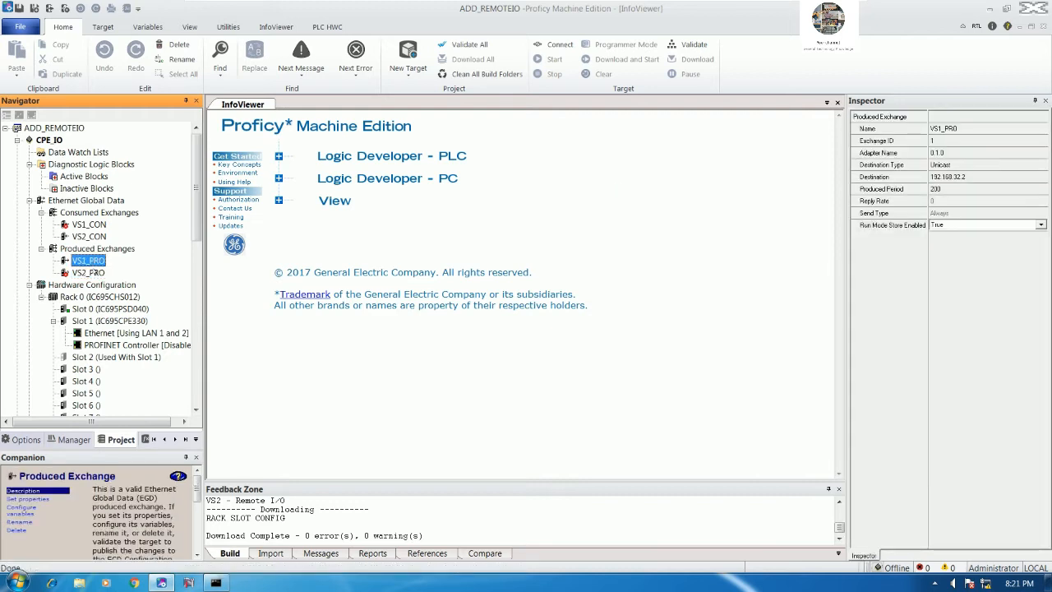
pyautogui.click(88, 271)
pyautogui.click(951, 176)
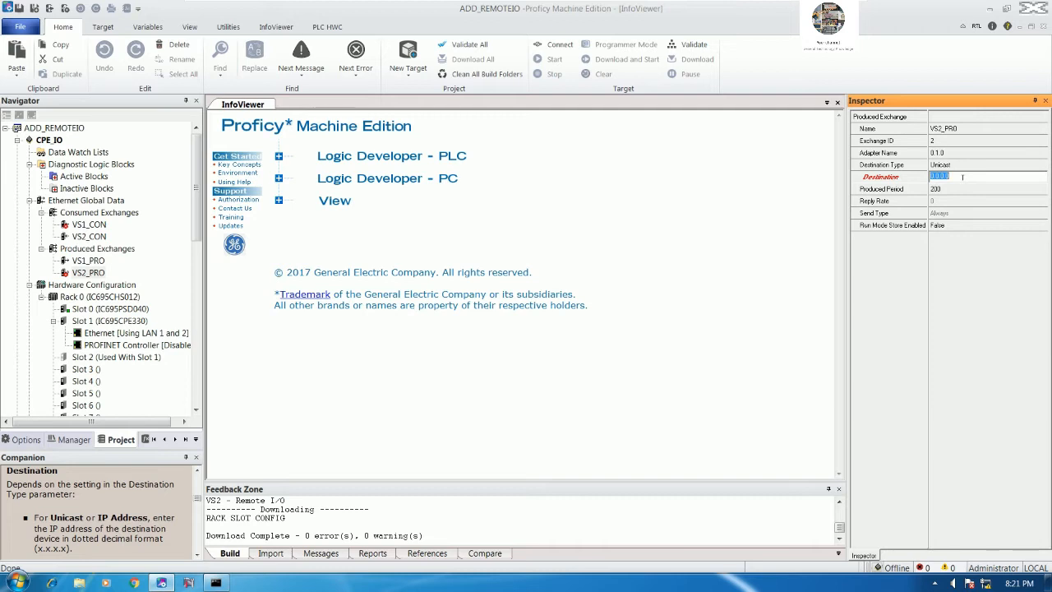
pyautogui.write('192.1')
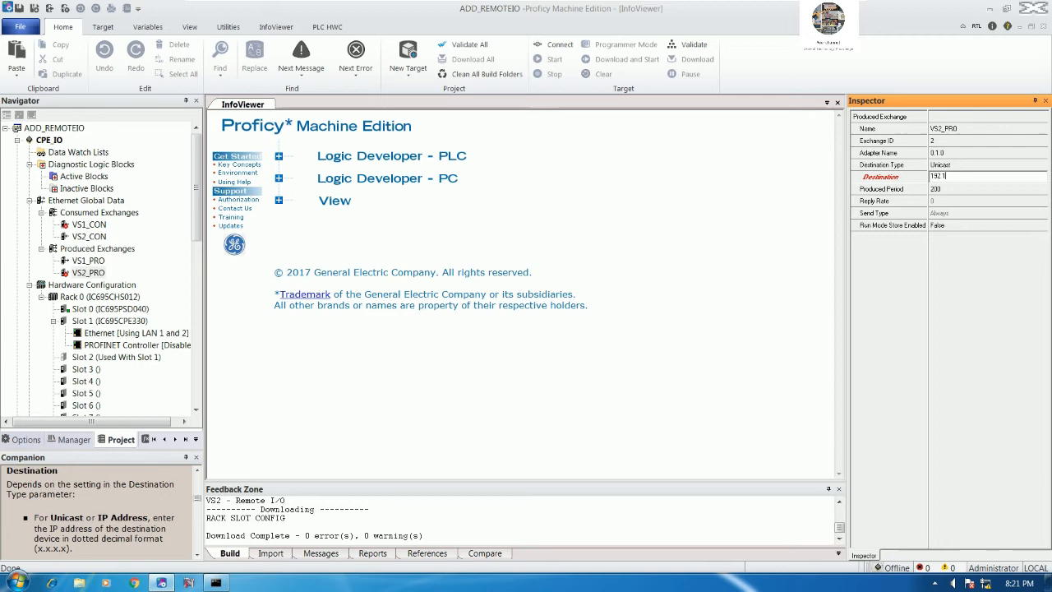
pyautogui.write('68.32')
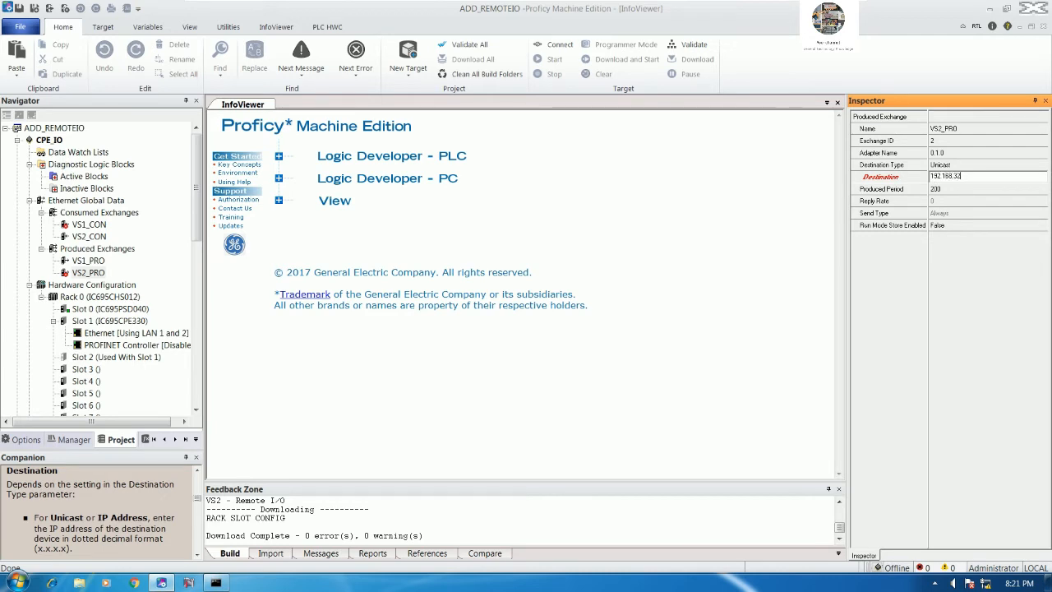
pyautogui.write('.3')
pyautogui.press('Return')
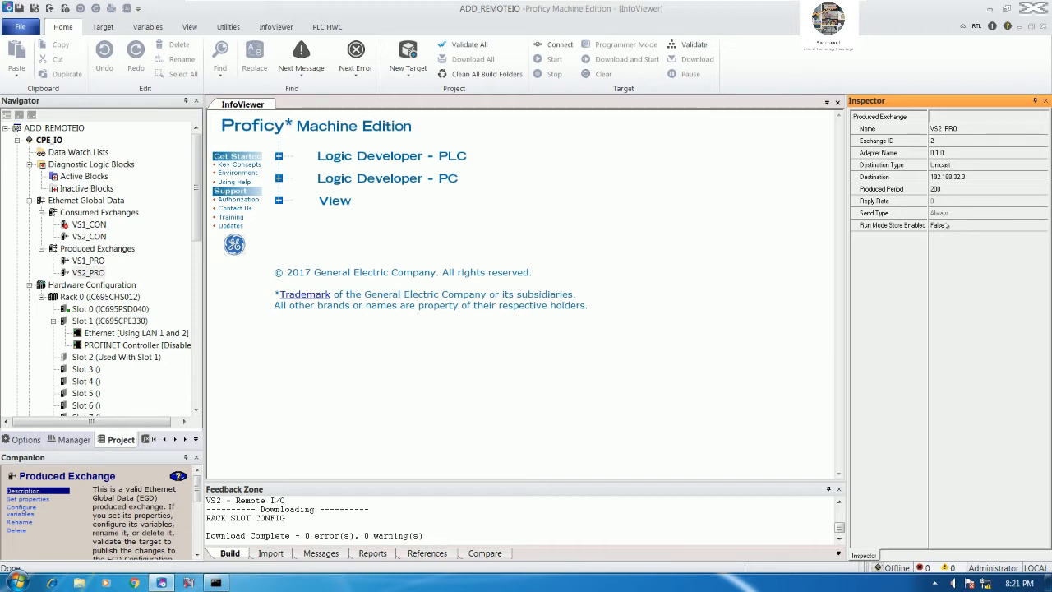
# - Set Run Mode Store Enabled to True for produced exchange VS2_PRO
pyautogui.click(949, 224)
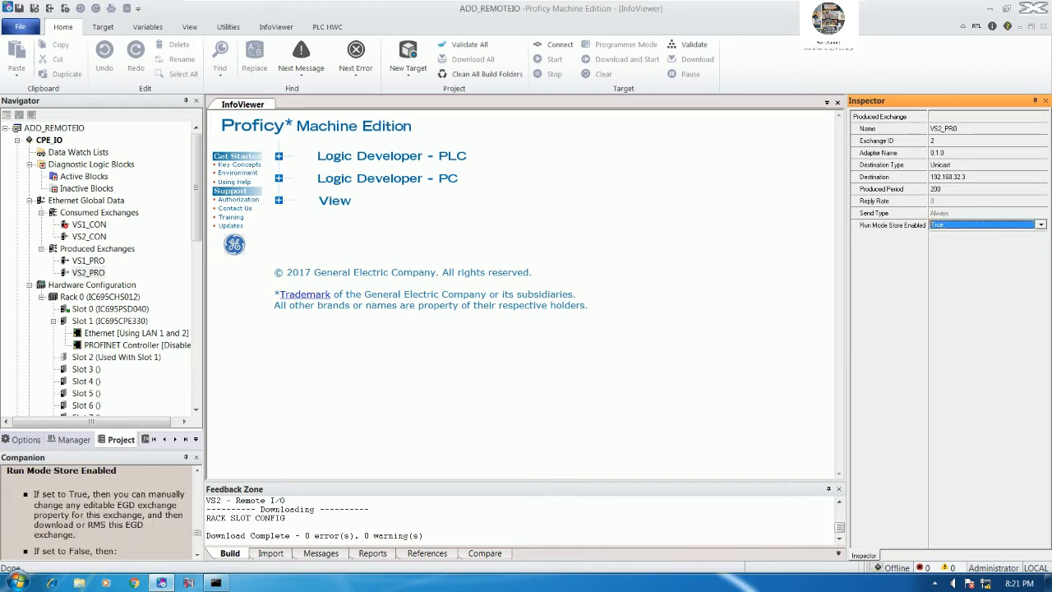
pyautogui.click(943, 241)
pyautogui.click(633, 392)
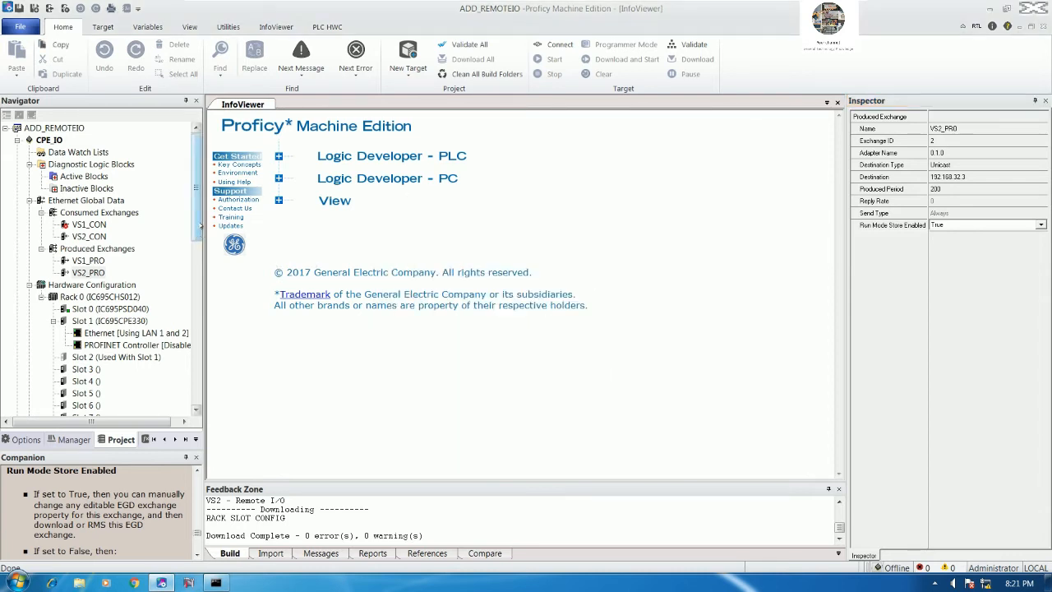
# - Review the properties of the consumed and produced exchanges for VS1 and VS2
pyautogui.click(88, 224)
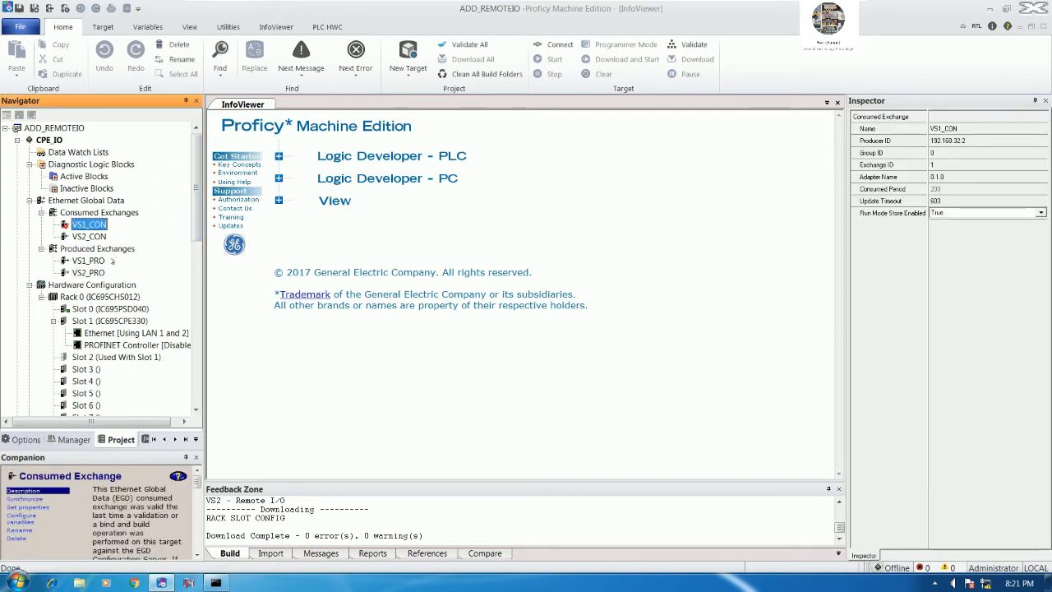
pyautogui.click(99, 272)
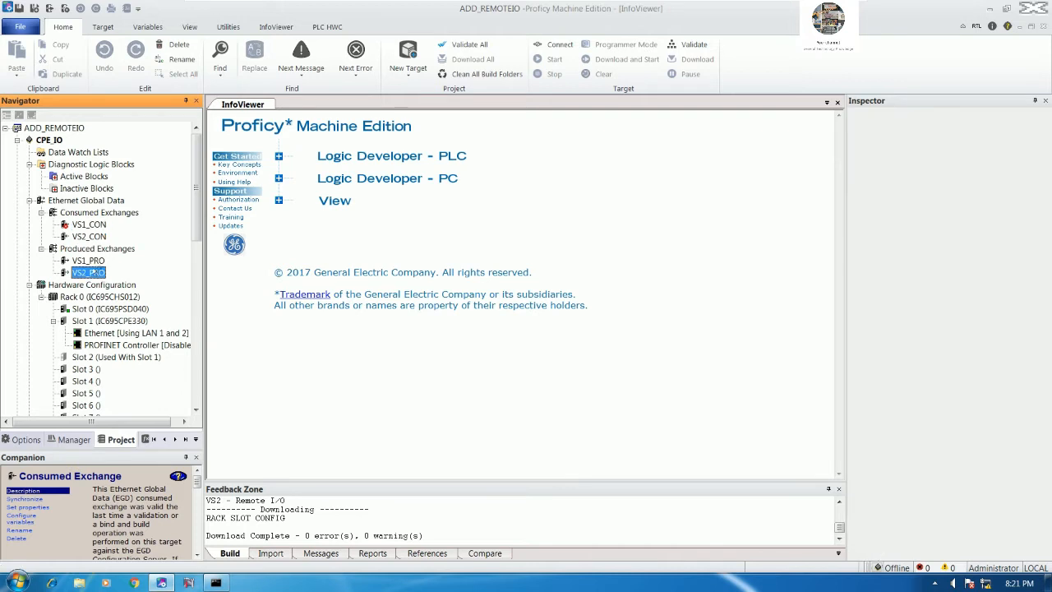
pyautogui.click(89, 261)
pyautogui.click(88, 236)
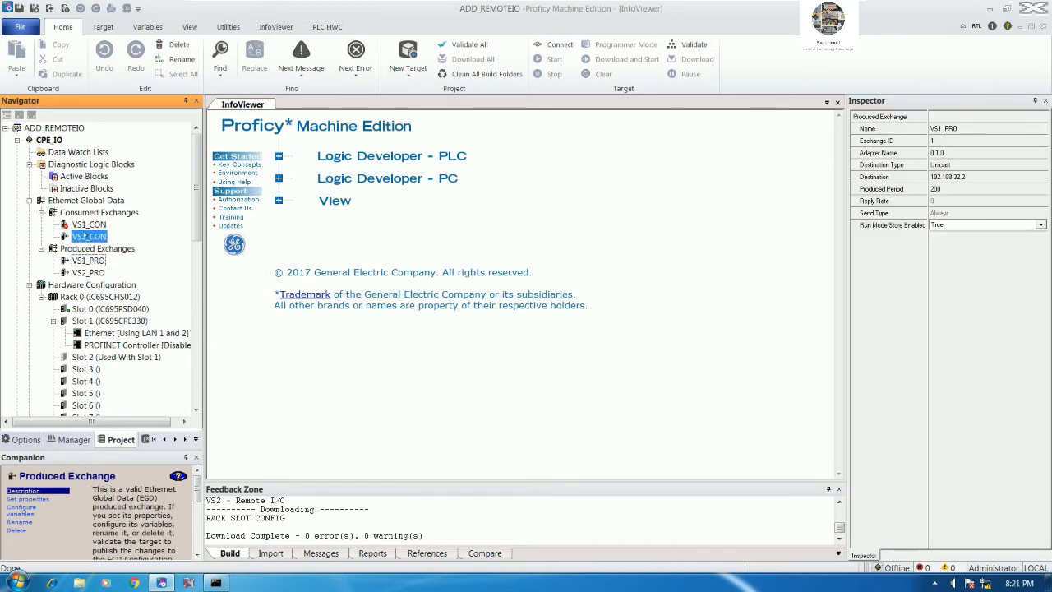
pyautogui.click(89, 224)
pyautogui.press('Down')
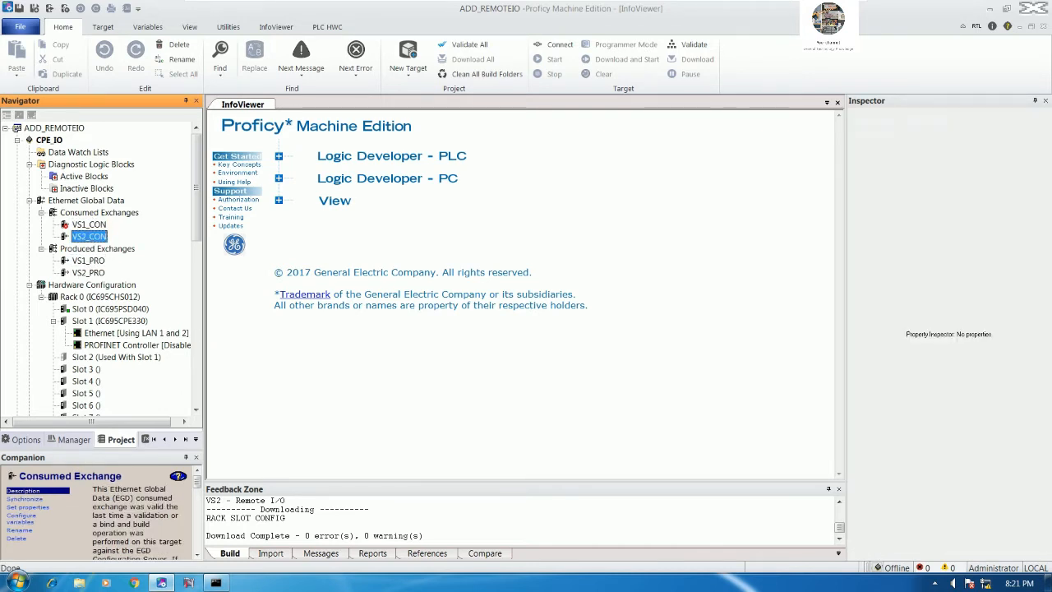
pyautogui.press('Down')
pyautogui.press('Down')
# - View and close the variable list of consumed exchange VS2_CON, and open the VS1_CON list to examine its variables and reference addresses
pyautogui.doubleClick(89, 236)
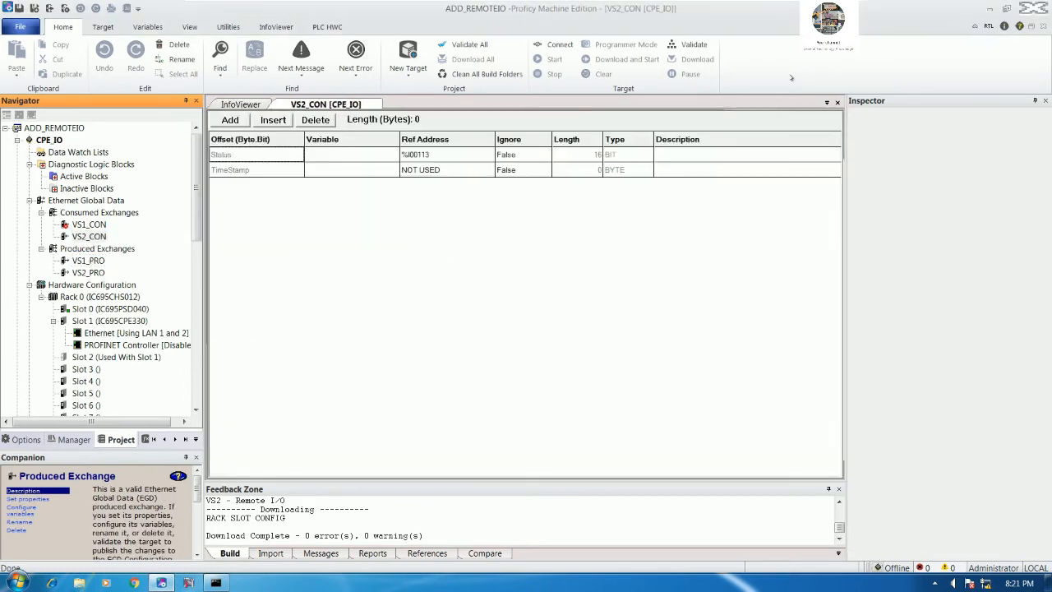
pyautogui.click(837, 103)
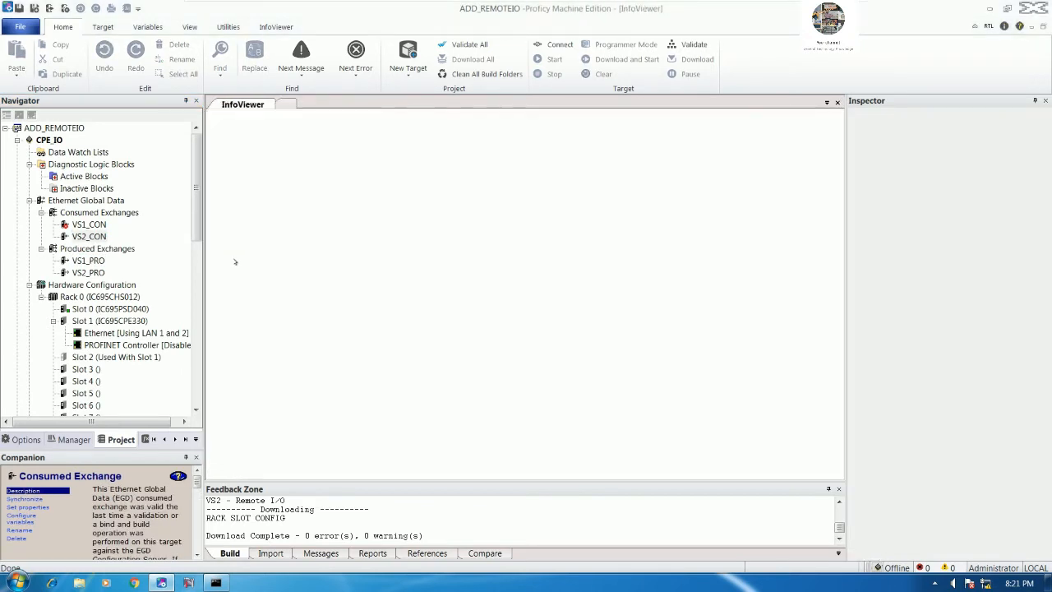
pyautogui.click(97, 228)
pyautogui.doubleClick(96, 228)
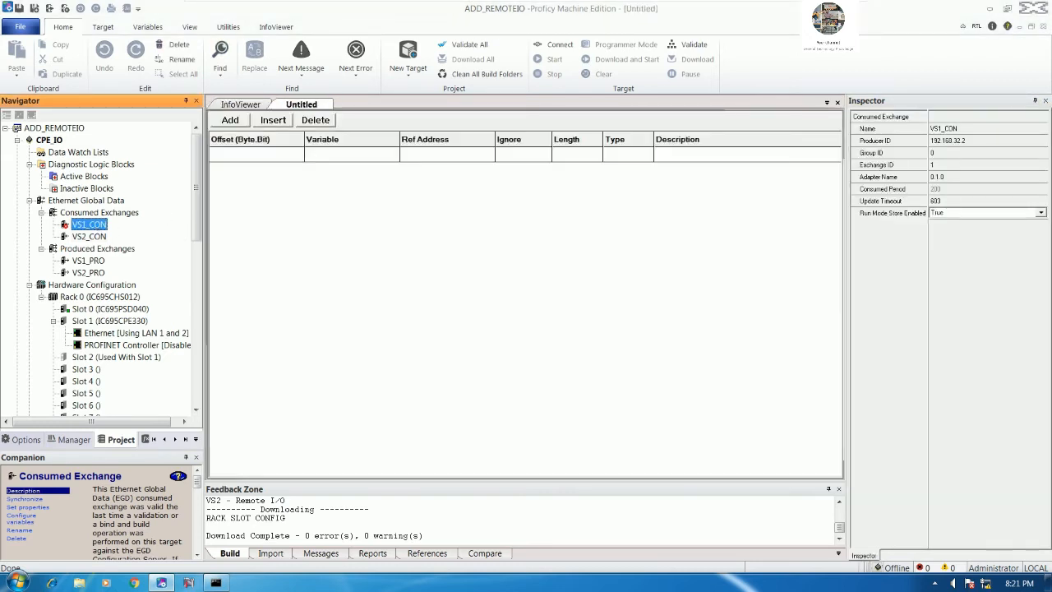
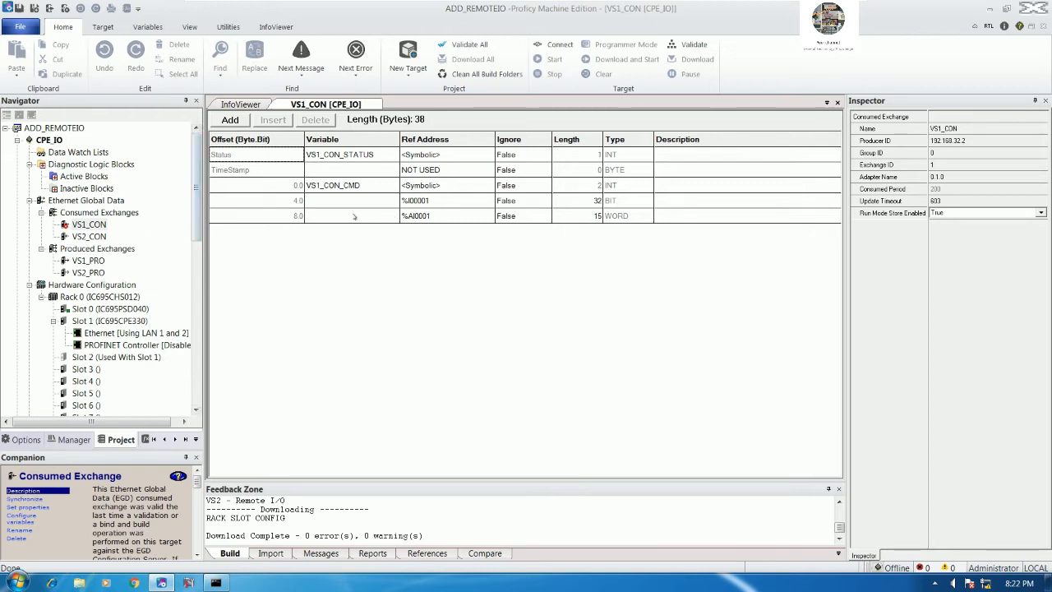
pyautogui.click(407, 216)
# - Open the variable list of produced exchange VS1_PRO and examine its variables, reference addresses and lengths
pyautogui.click(93, 272)
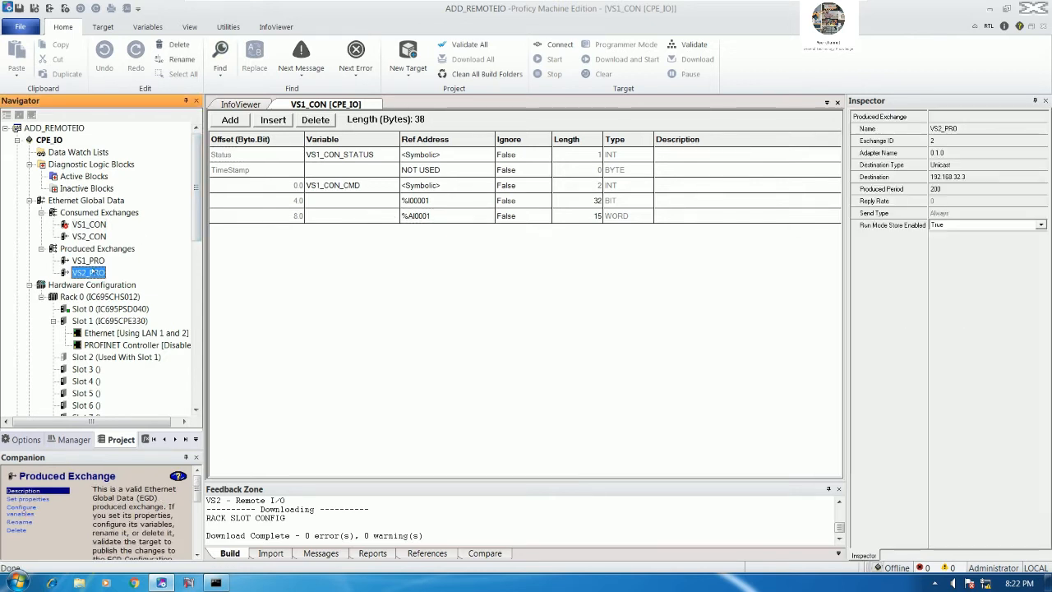
pyautogui.click(103, 249)
pyautogui.click(98, 262)
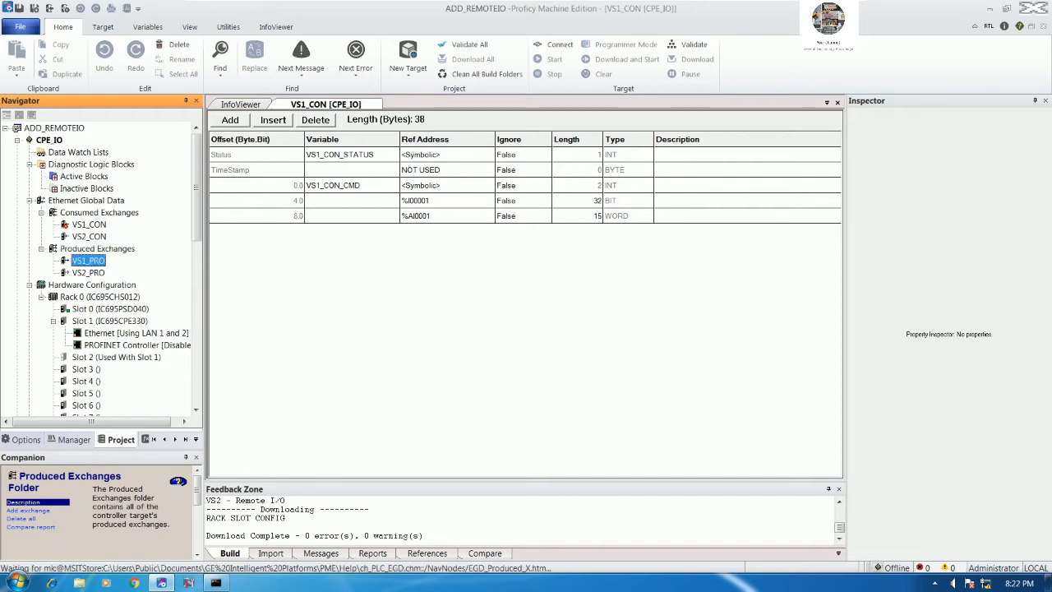
pyautogui.doubleClick(100, 255)
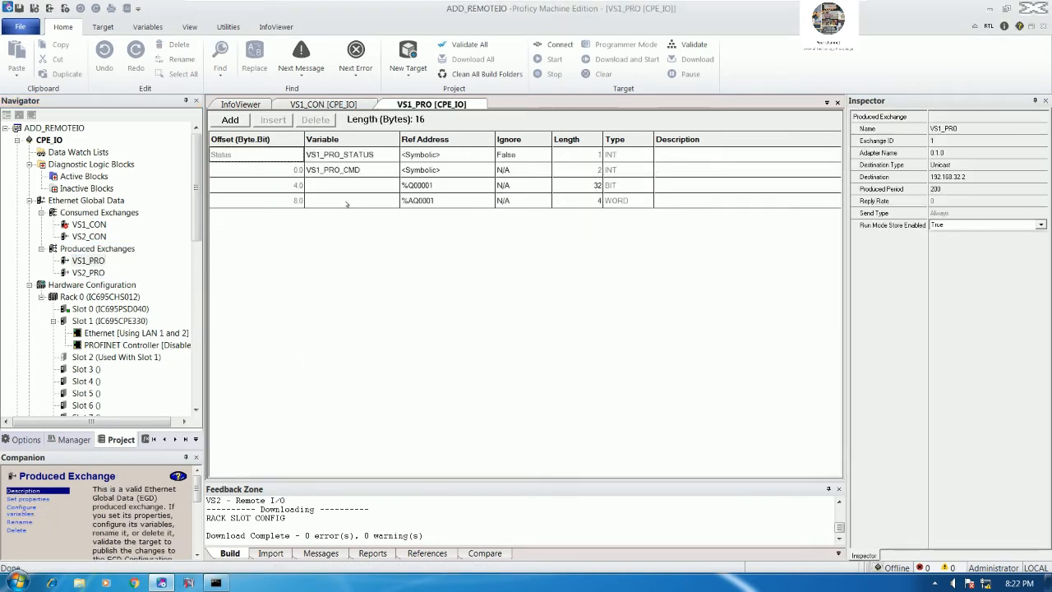
pyautogui.click(345, 205)
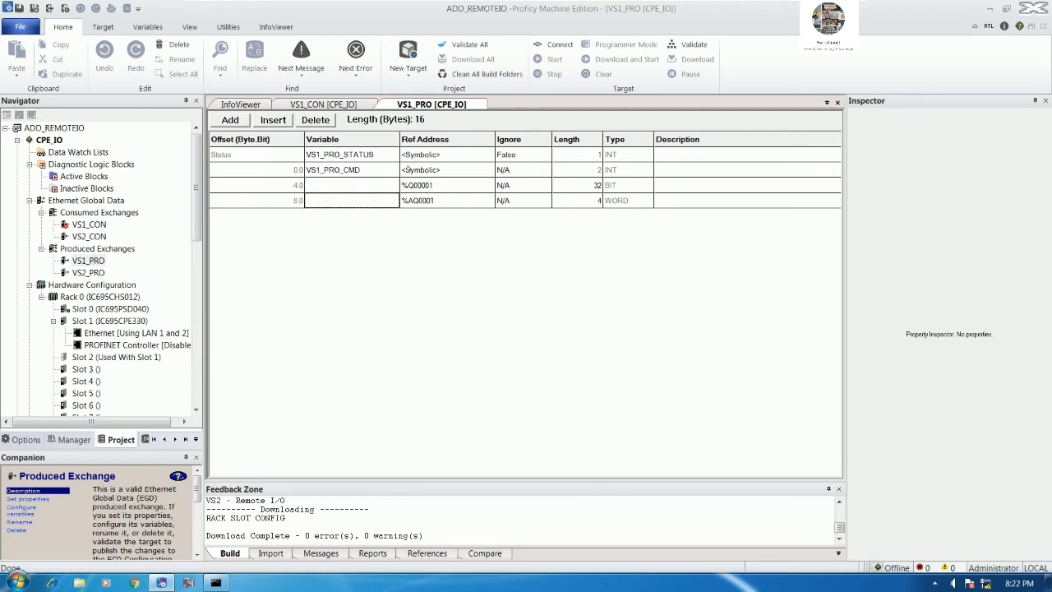
# - Delete the %AQ0001 and %Q00001 address ranges from produced exchange VS1_PRO
pyautogui.click(316, 120)
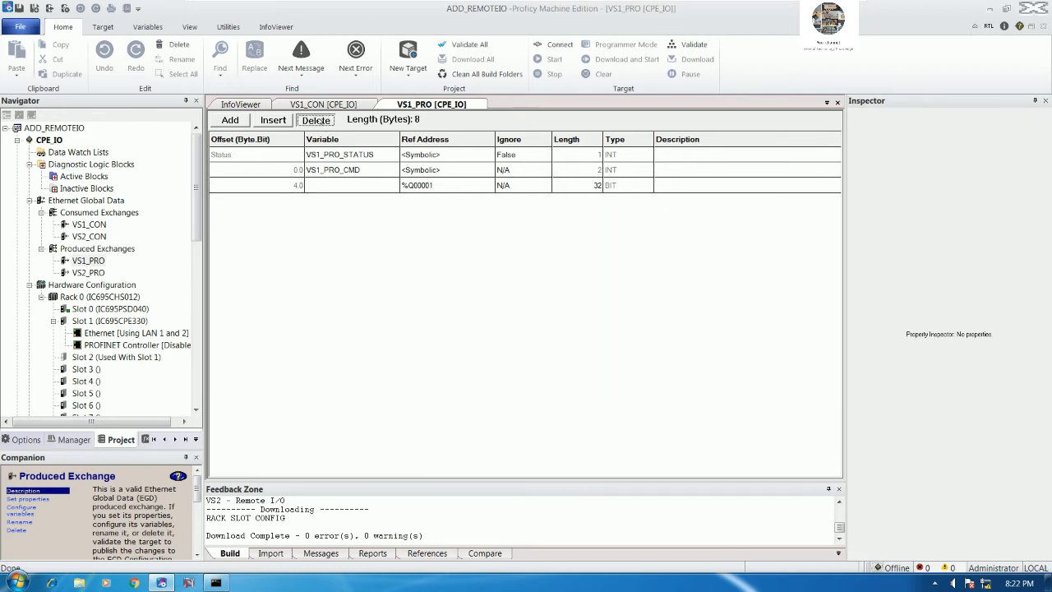
pyautogui.click(315, 120)
# - Open the variable list of consumed exchange VS2_CON and close the VS1_PRO list
pyautogui.click(88, 271)
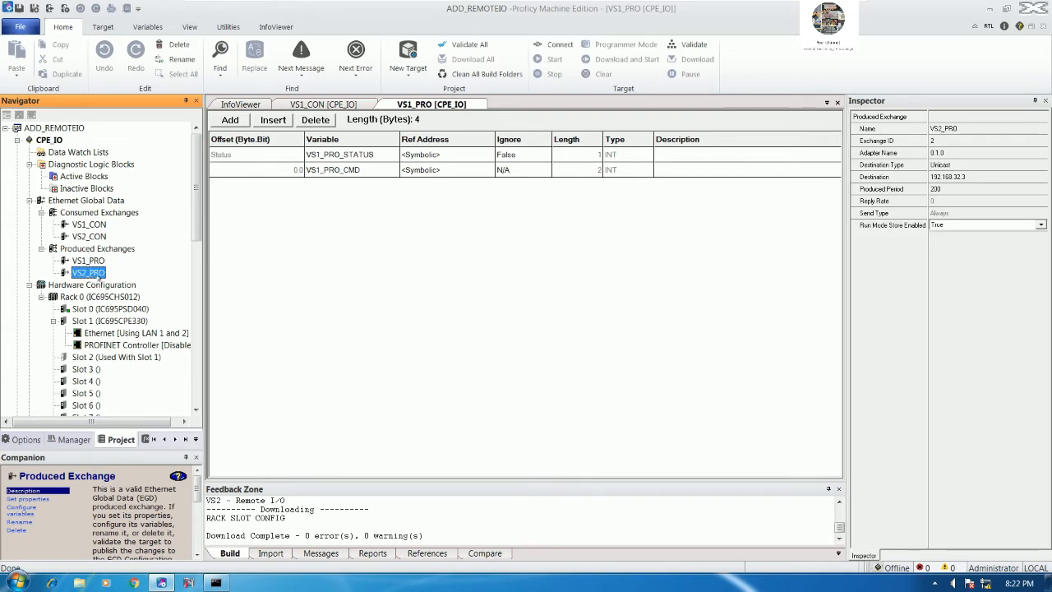
pyautogui.click(95, 238)
pyautogui.click(92, 226)
pyautogui.click(89, 236)
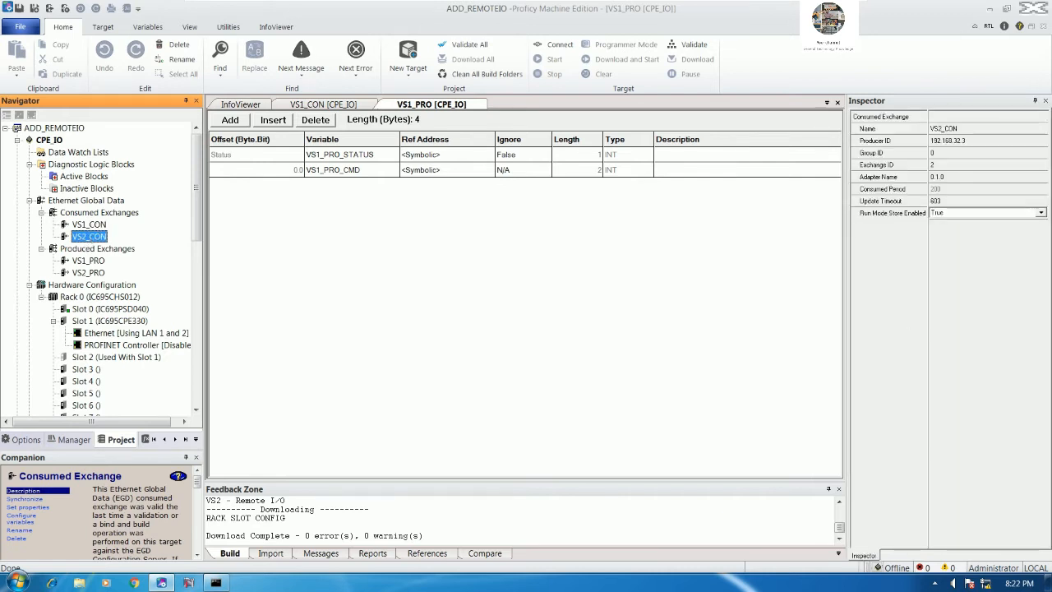
pyautogui.doubleClick(90, 237)
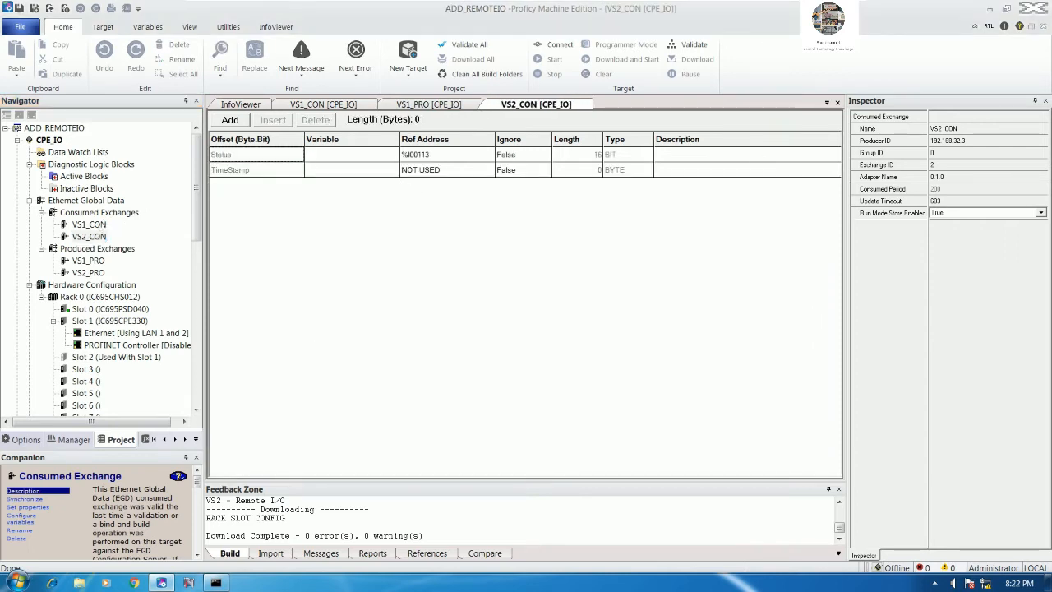
pyautogui.click(428, 105)
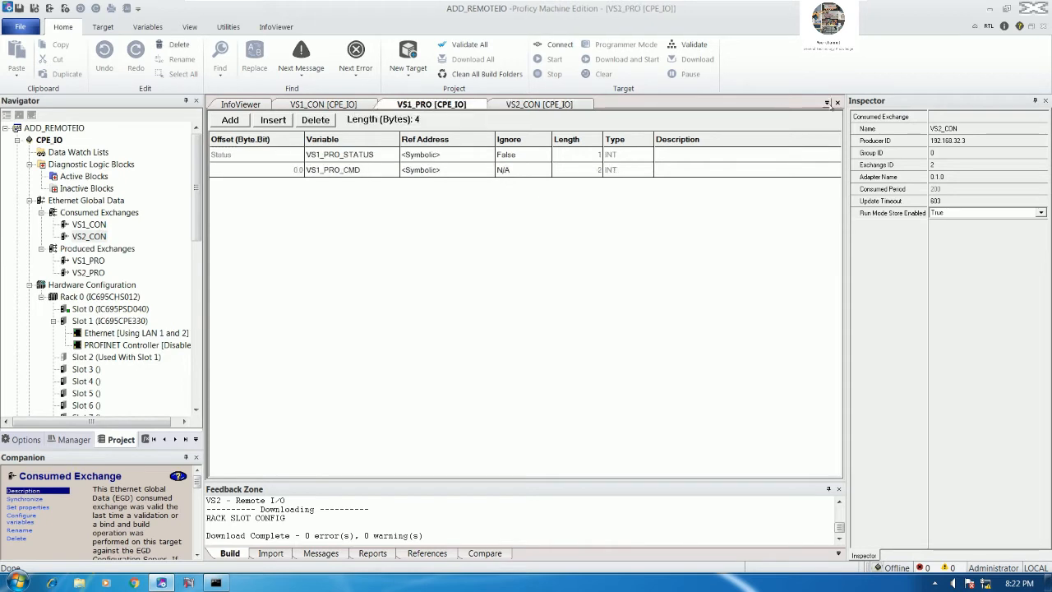
pyautogui.click(836, 103)
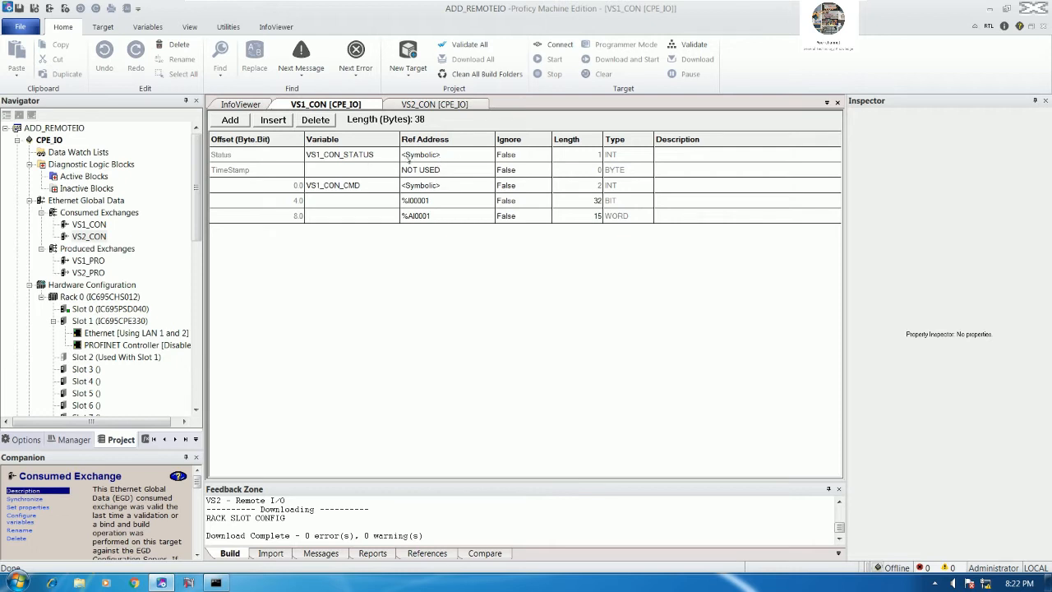
# - Examine the data type, array dimensions and length of VS1_CON_STATUS and VS1_CON_CMD in the VS1_CON list
pyautogui.click(357, 158)
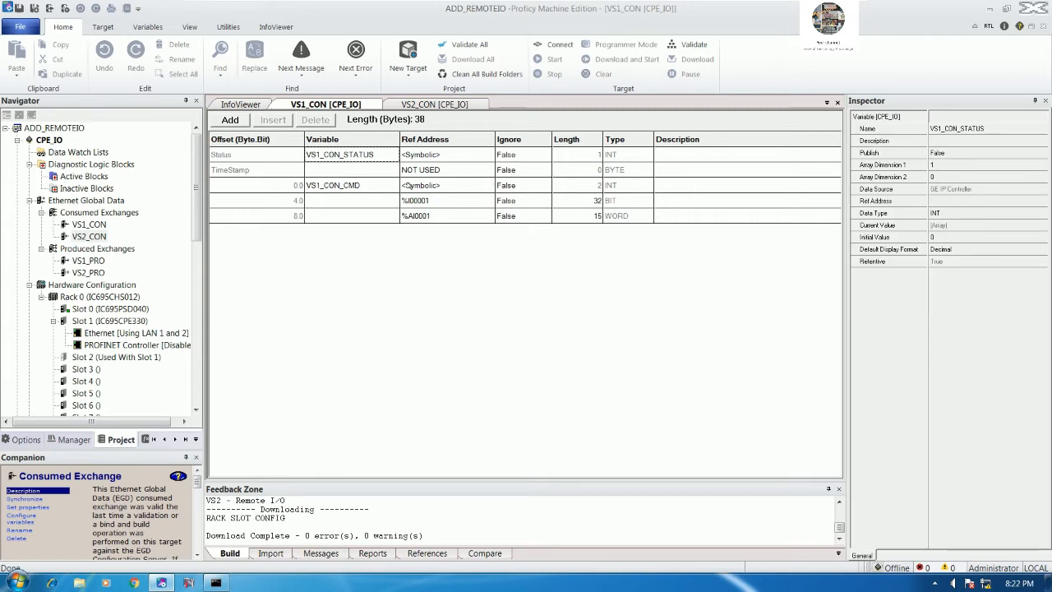
pyautogui.click(355, 185)
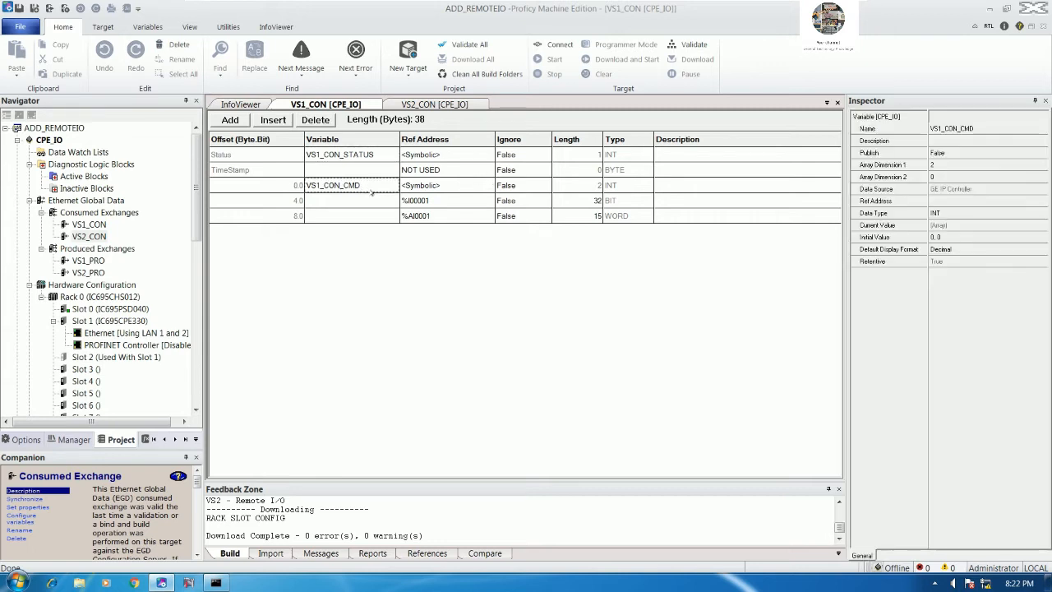
pyautogui.click(592, 154)
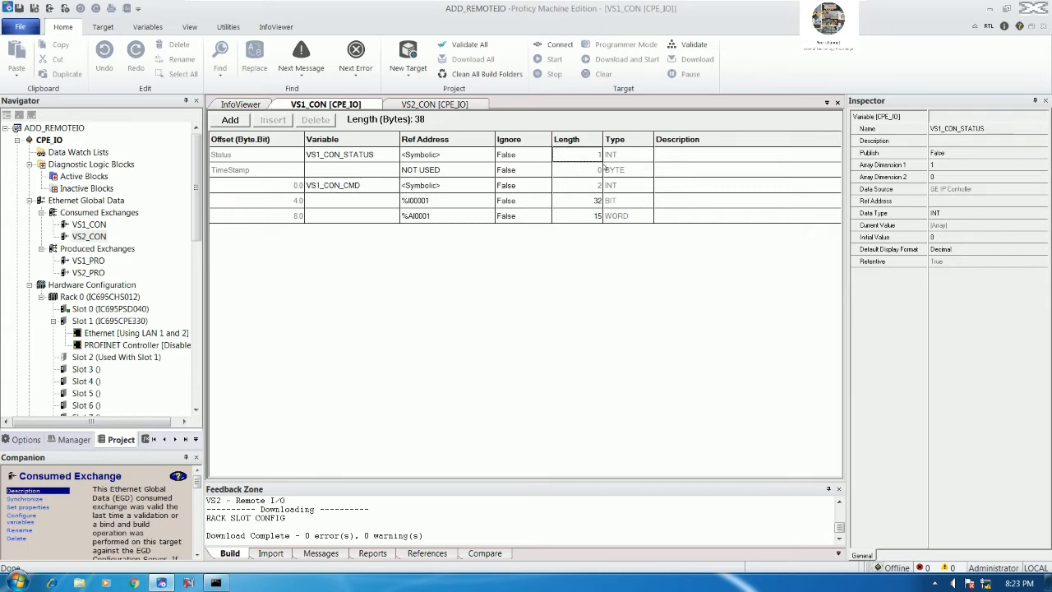
pyautogui.click(365, 188)
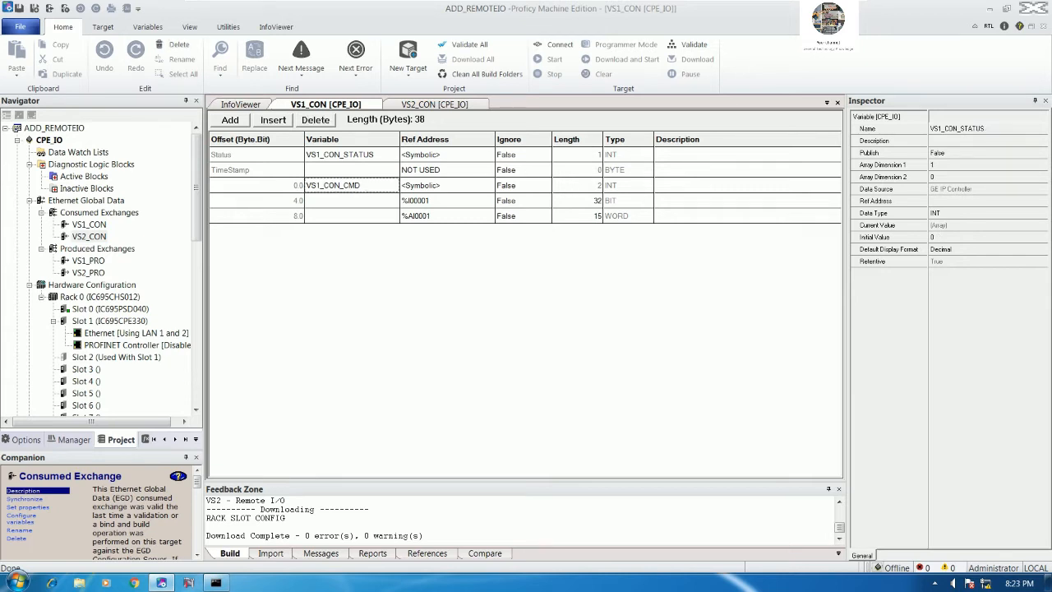
pyautogui.click(597, 187)
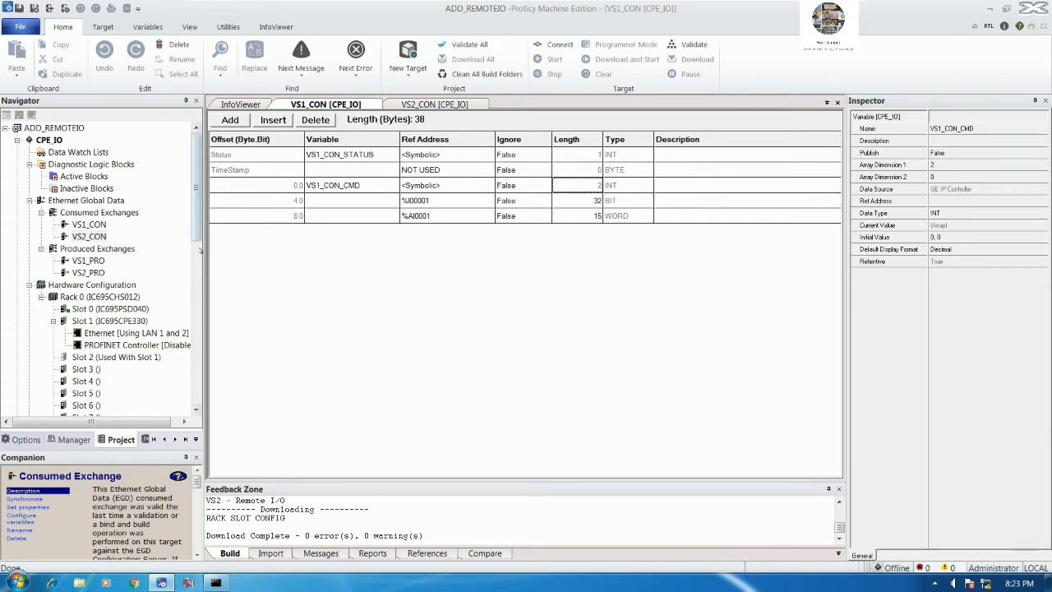
# - Create an INT variable named VS2_CONSTATUS for target CPE_IO
pyautogui.click(146, 439)
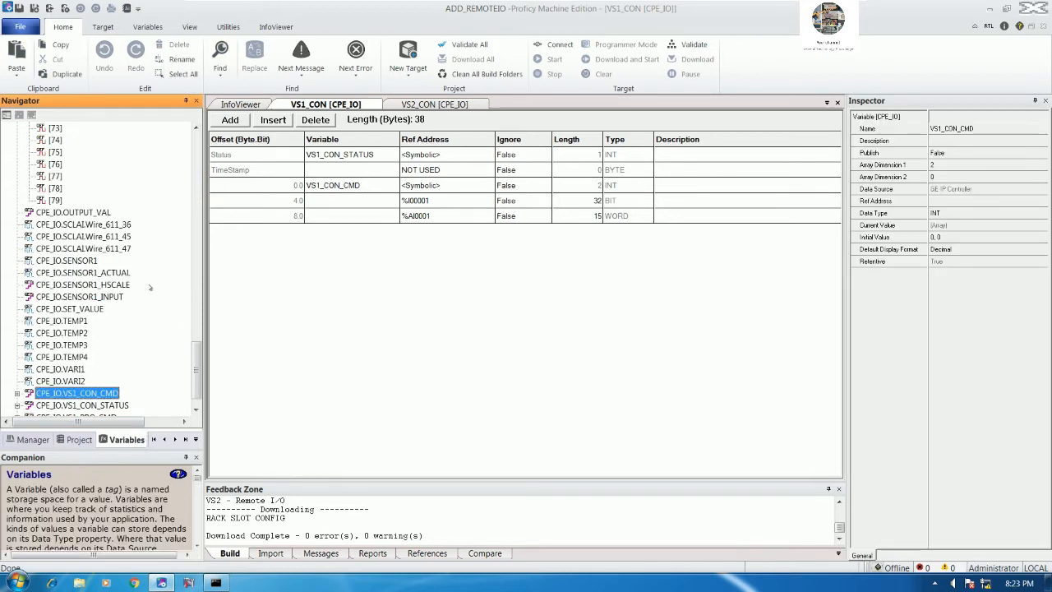
pyautogui.rightClick(156, 261)
pyautogui.moveTo(197, 267)
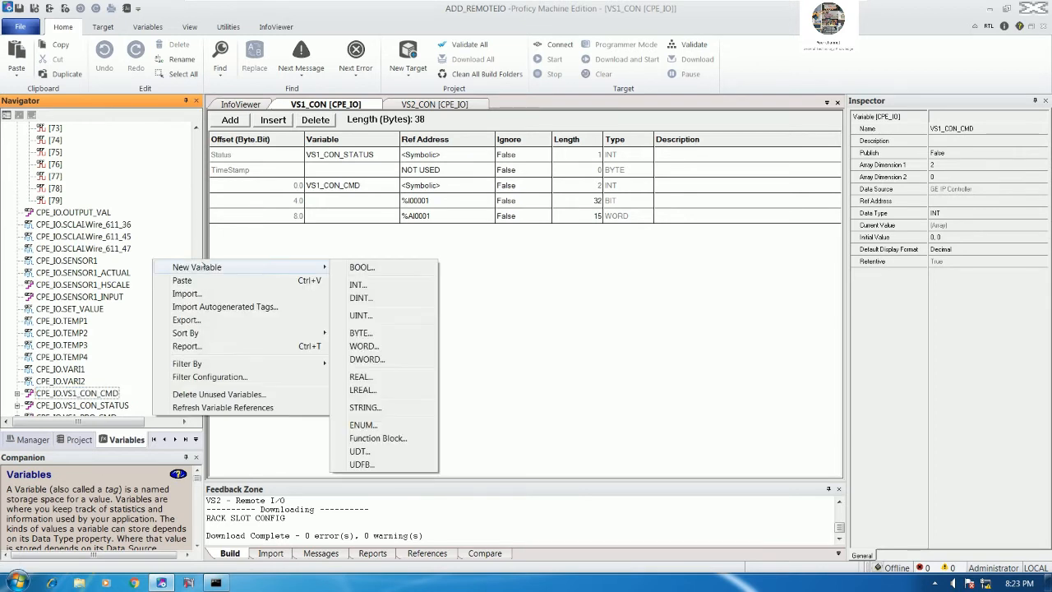
pyautogui.click(373, 286)
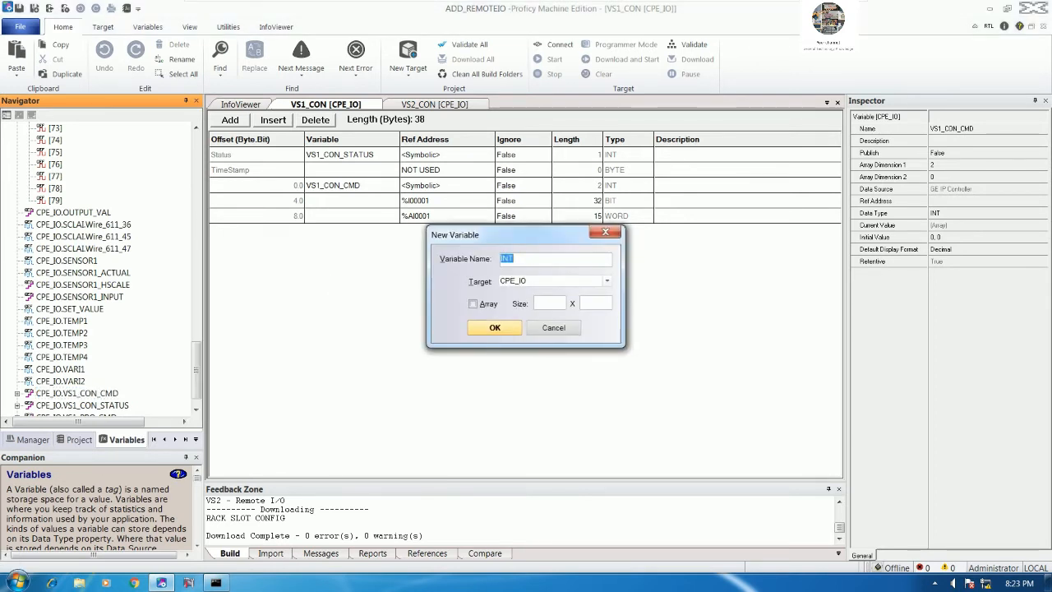
pyautogui.write('VS2_CONS')
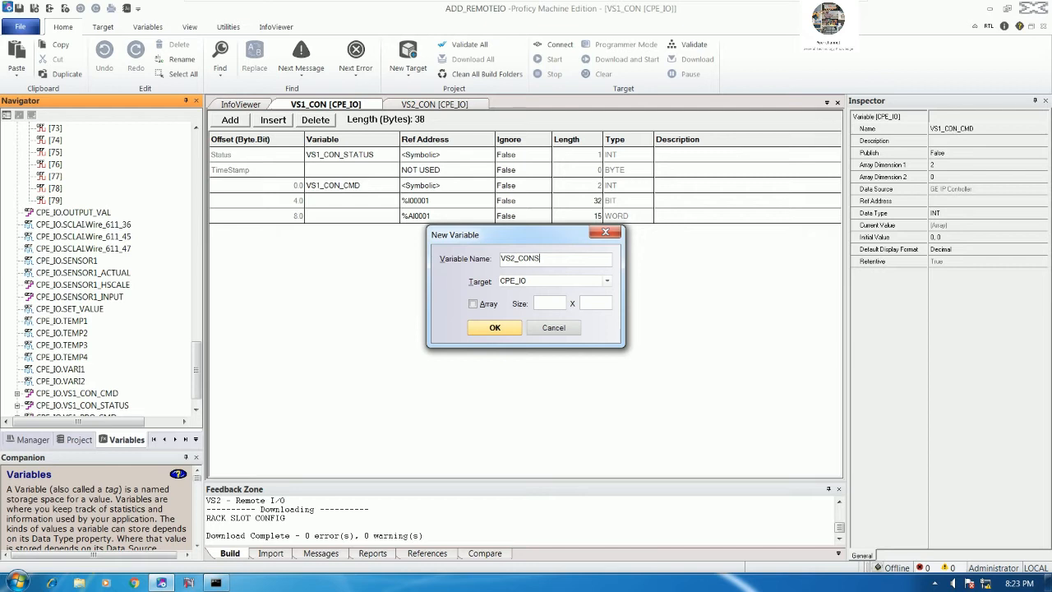
pyautogui.write('TATUS')
pyautogui.click(561, 281)
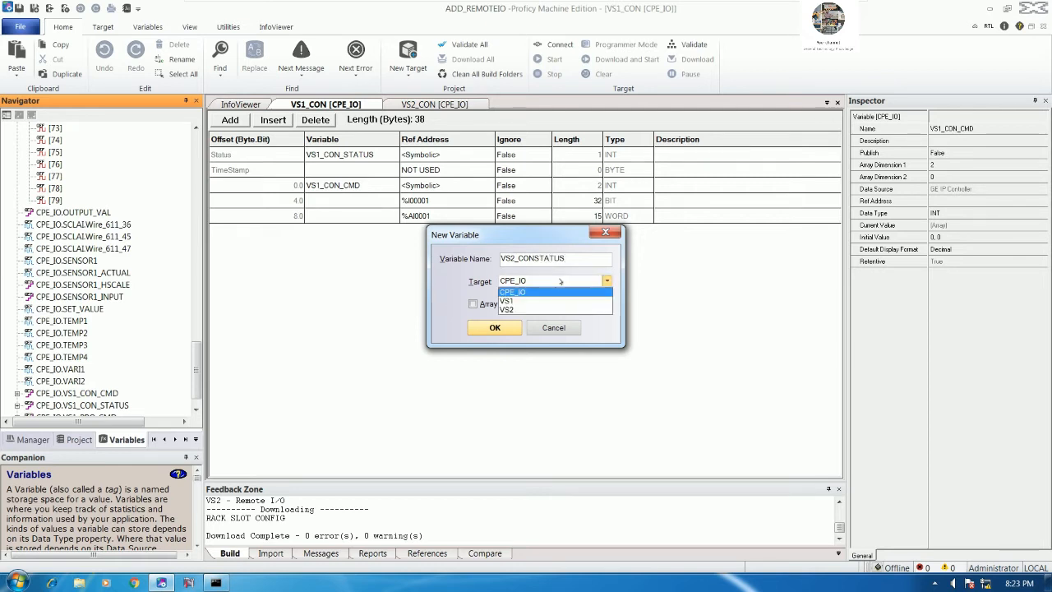
pyautogui.click(512, 292)
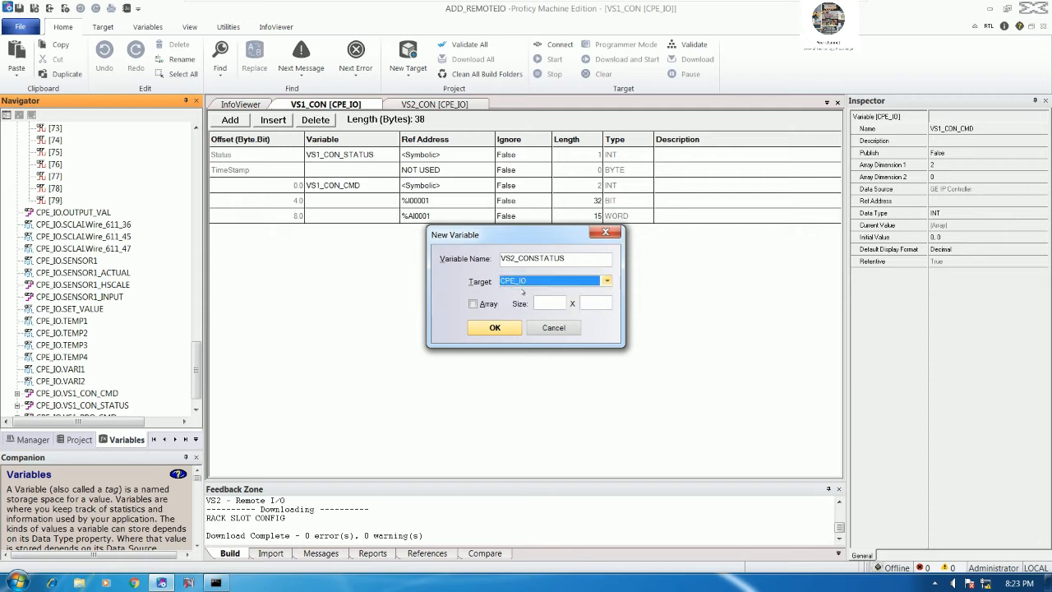
pyautogui.click(503, 328)
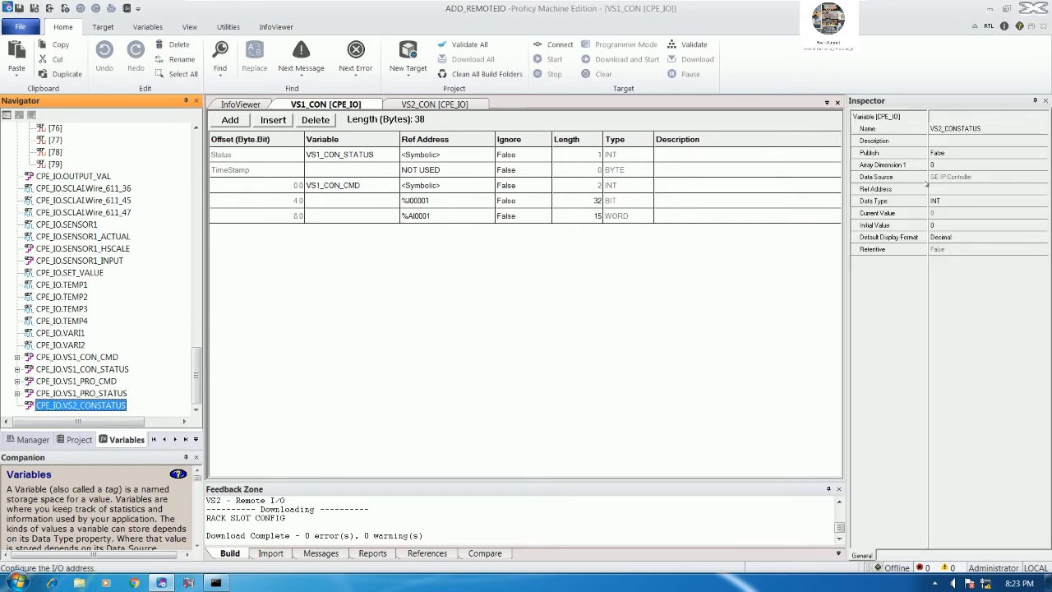
# - Set Array Dimension 1 of variable VS2_CONSTATUS to 1
pyautogui.click(937, 164)
pyautogui.write('1')
pyautogui.press('Return')
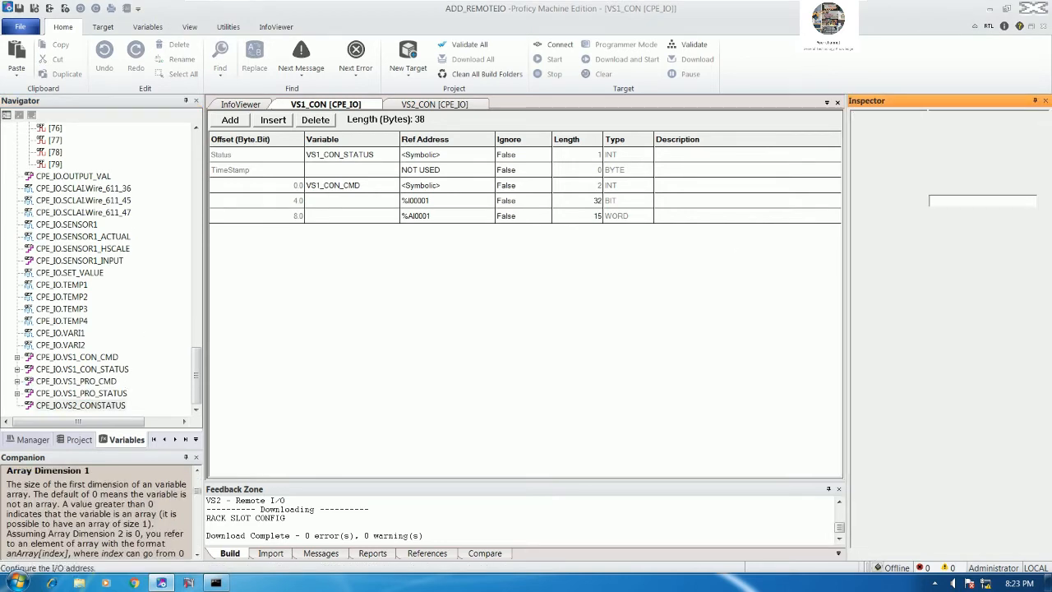
# - Create an INT variable named VS2_CONCMD for target CPE_IO
pyautogui.rightClick(151, 300)
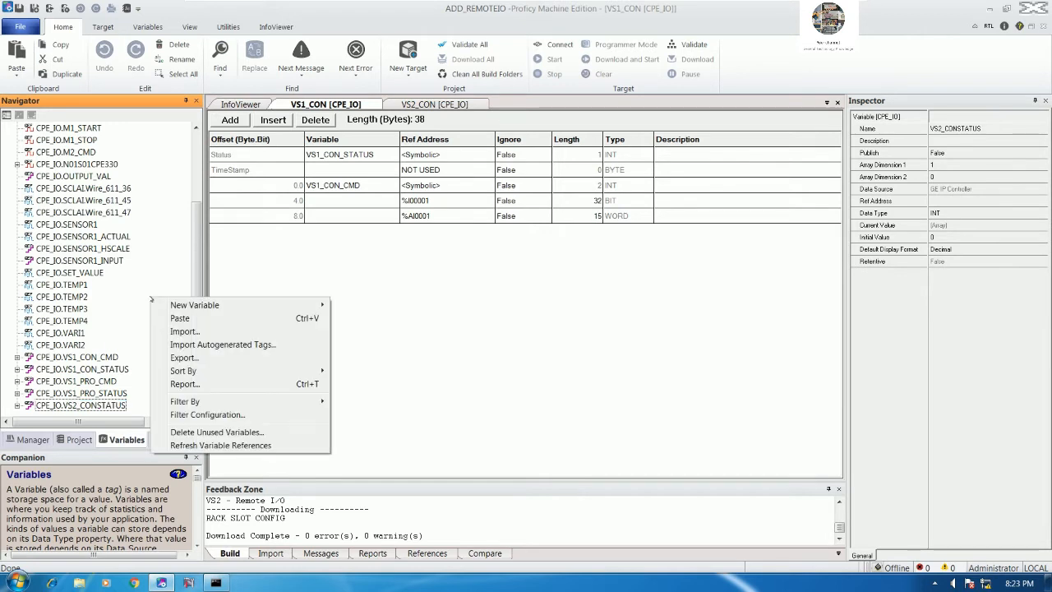
pyautogui.moveTo(237, 305)
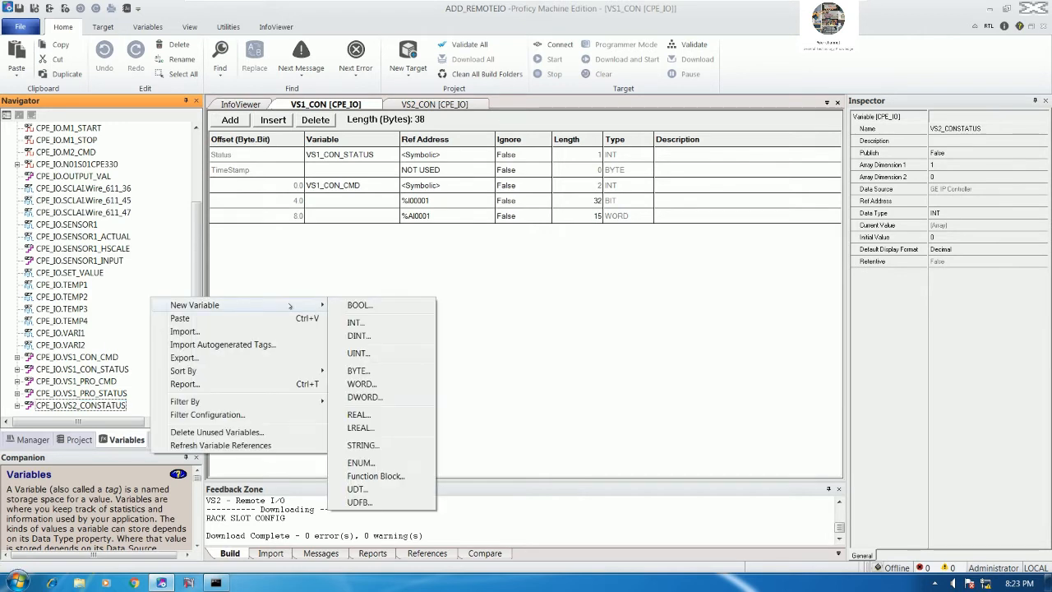
pyautogui.click(386, 323)
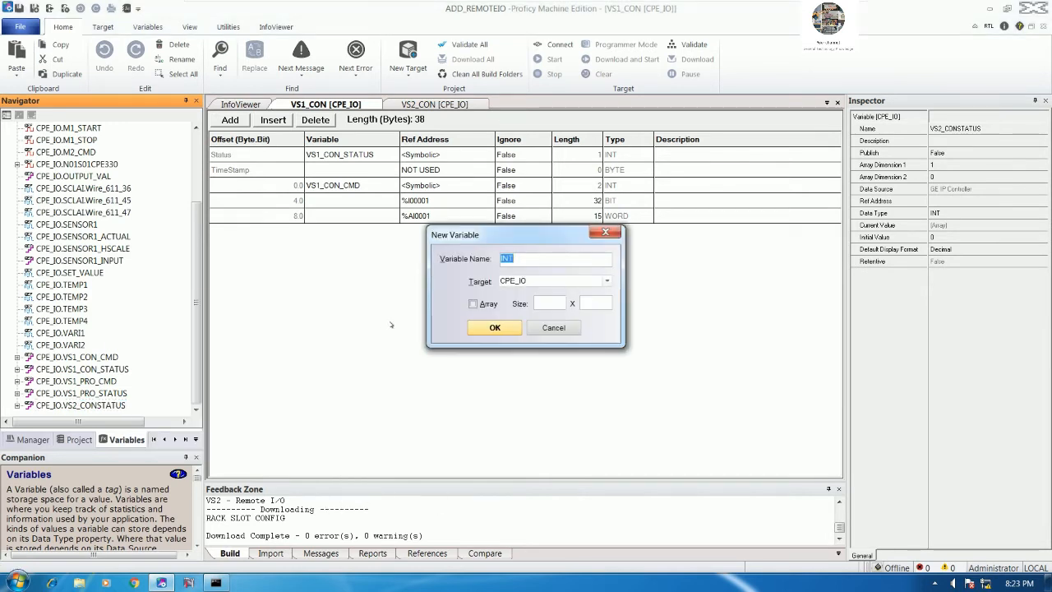
pyautogui.write('CO')
pyautogui.press('BackSpace')
pyautogui.press('BackSpace')
pyautogui.write('VS2_CONCMD')
pyautogui.click(495, 327)
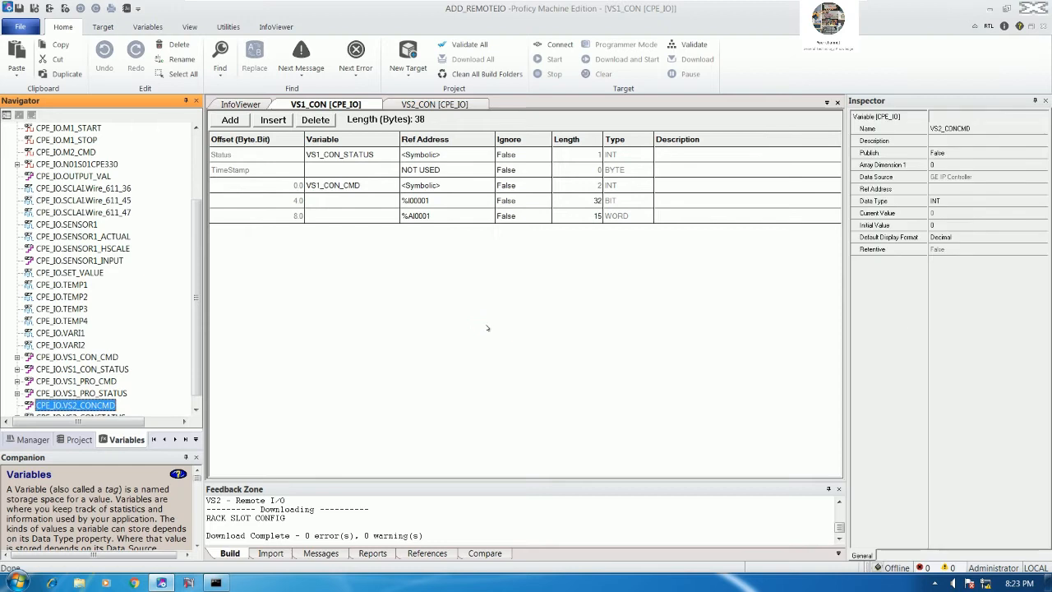
# - Set Array Dimension 1 of variable VS2_CONCMD to 2
pyautogui.click(949, 166)
pyautogui.write('2')
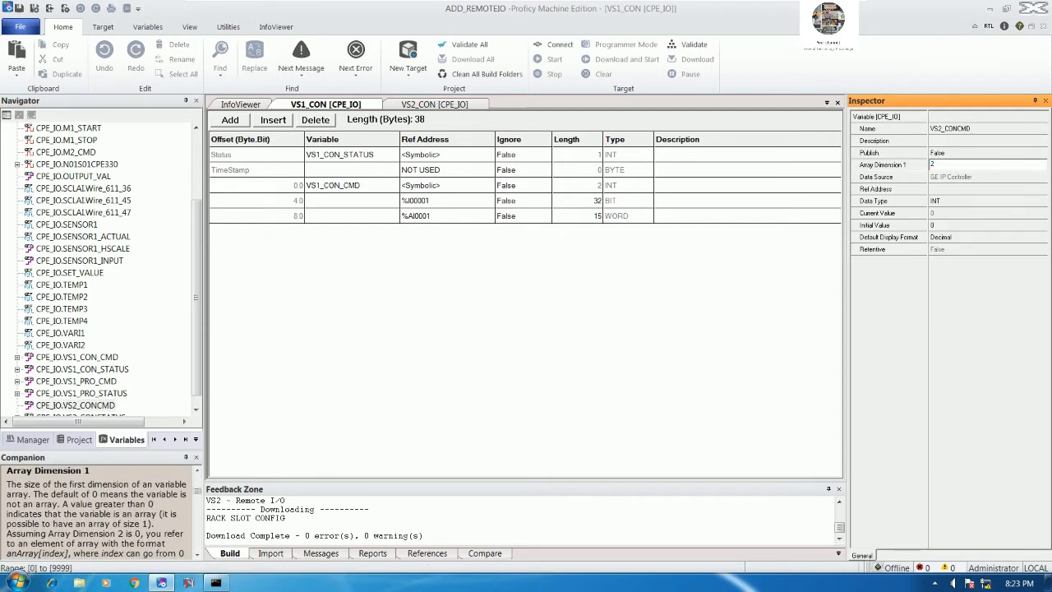
pyautogui.press('Return')
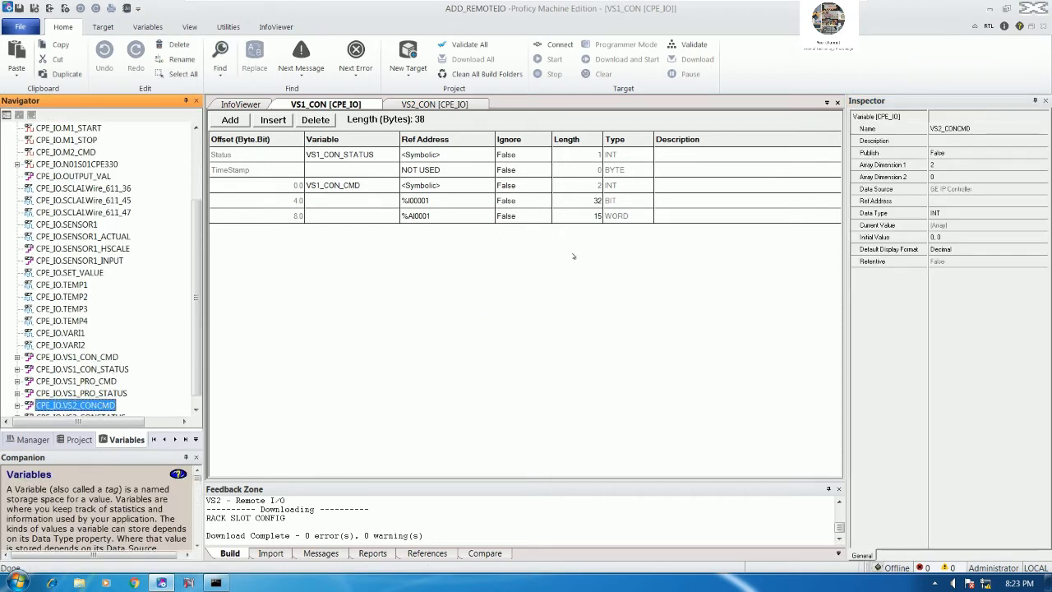
# - Assign VS2_CONSTATUS as the Status variable of consumed exchange VS2_CON
pyautogui.click(432, 104)
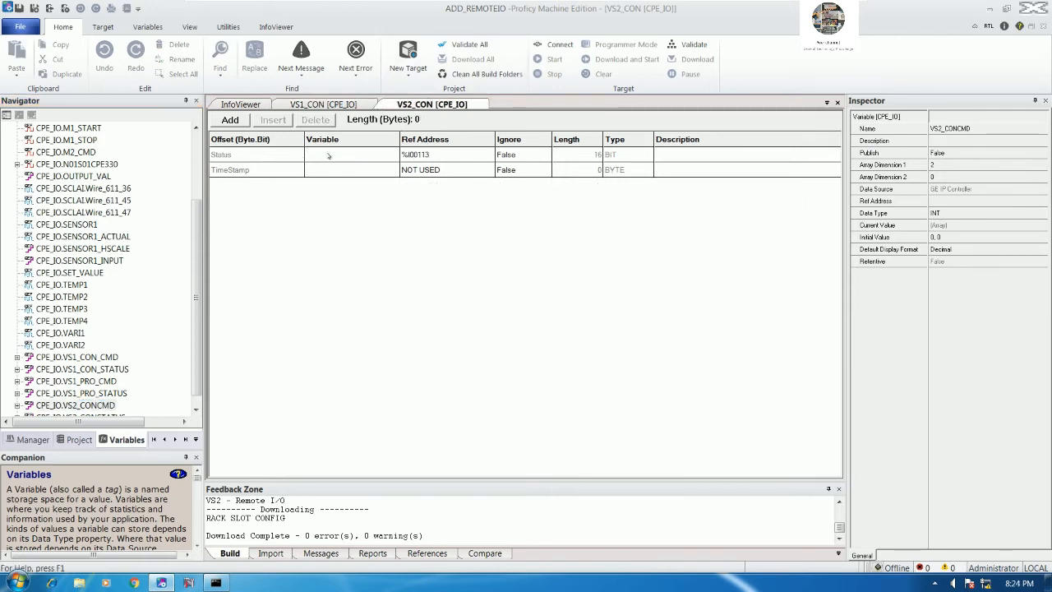
pyautogui.click(328, 154)
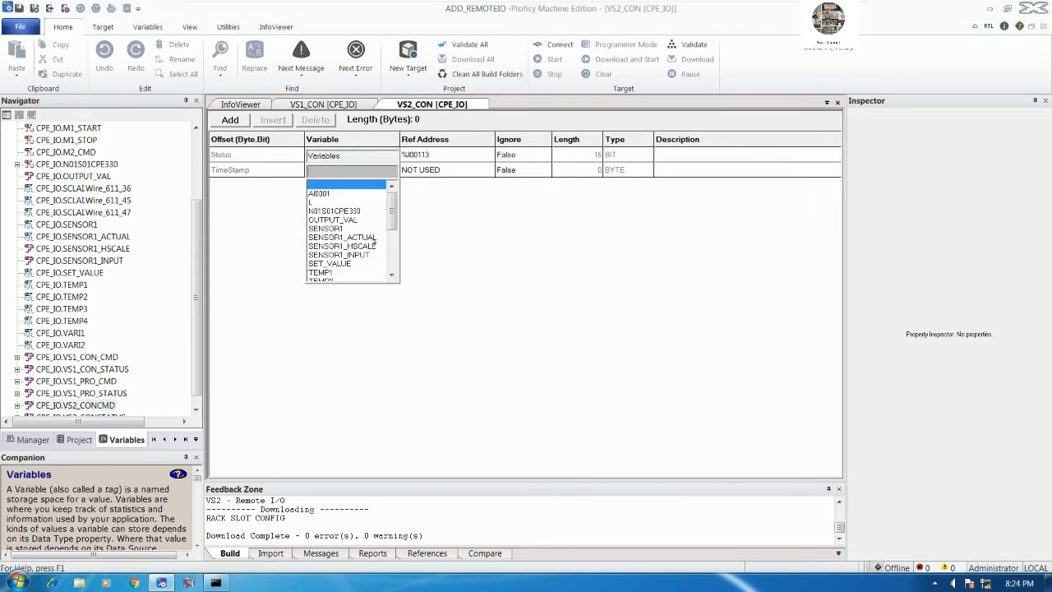
pyautogui.write('VS1_CON_CMD')
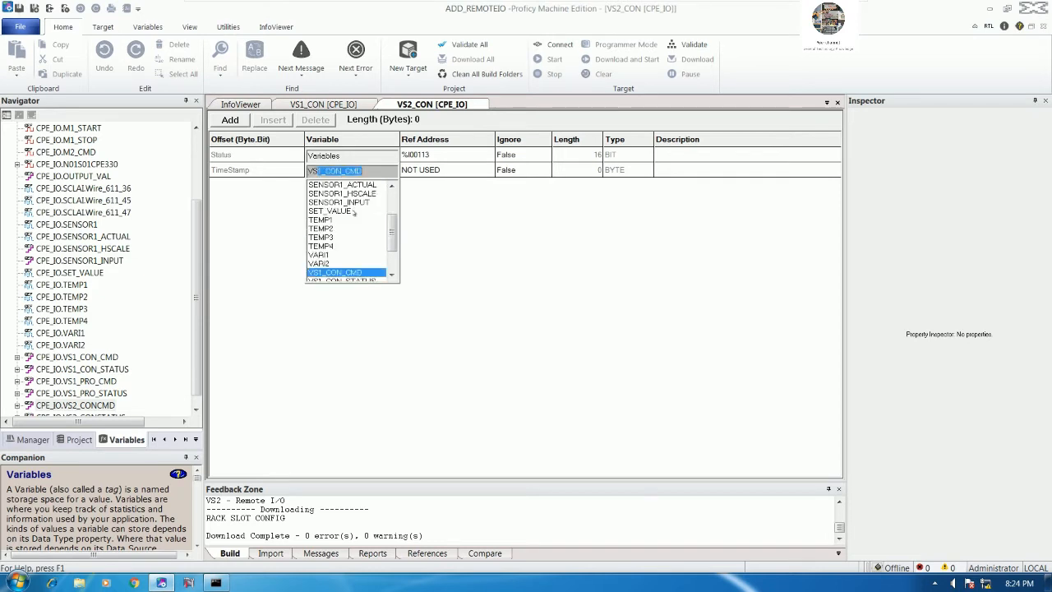
pyautogui.click(391, 276)
pyautogui.click(392, 276)
pyautogui.click(391, 276)
pyautogui.click(391, 276)
pyautogui.click(391, 277)
pyautogui.click(391, 276)
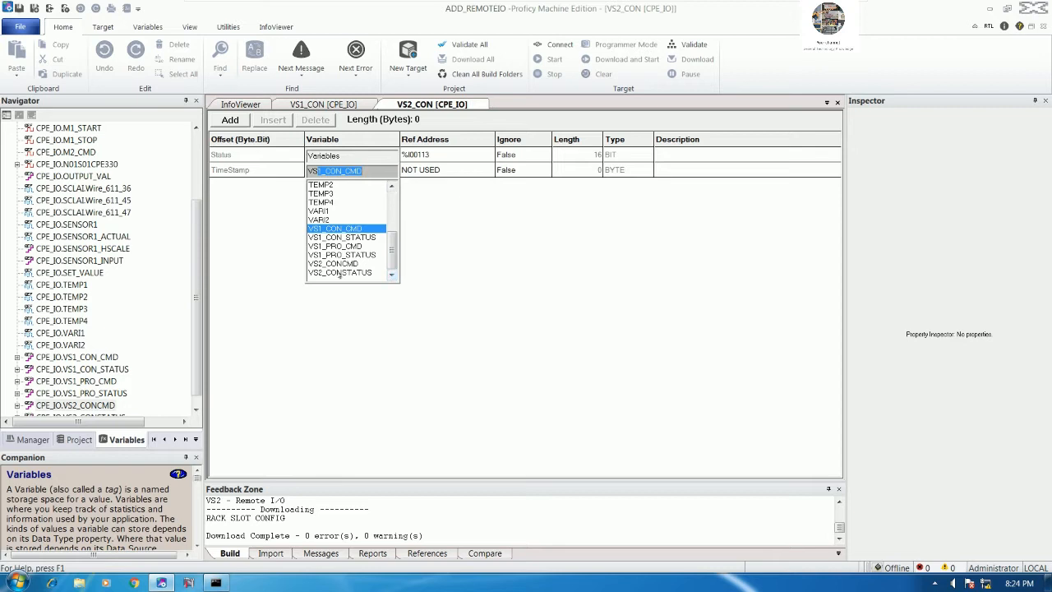
pyautogui.click(341, 271)
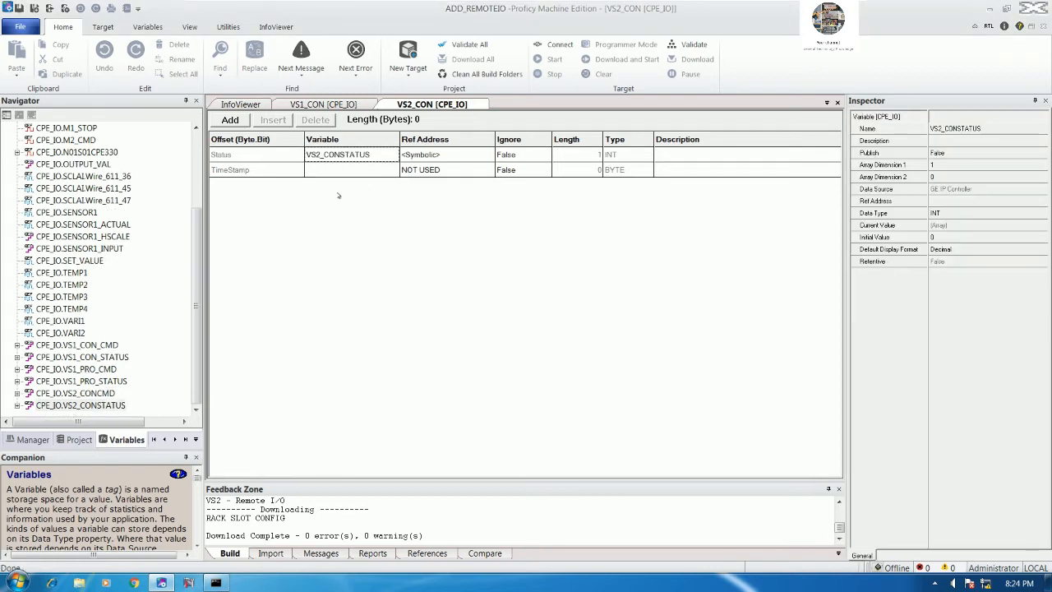
# - Add a data row to consumed exchange VS2_CON and assign variable VS2_CONCMD to it
pyautogui.click(230, 120)
pyautogui.click(352, 185)
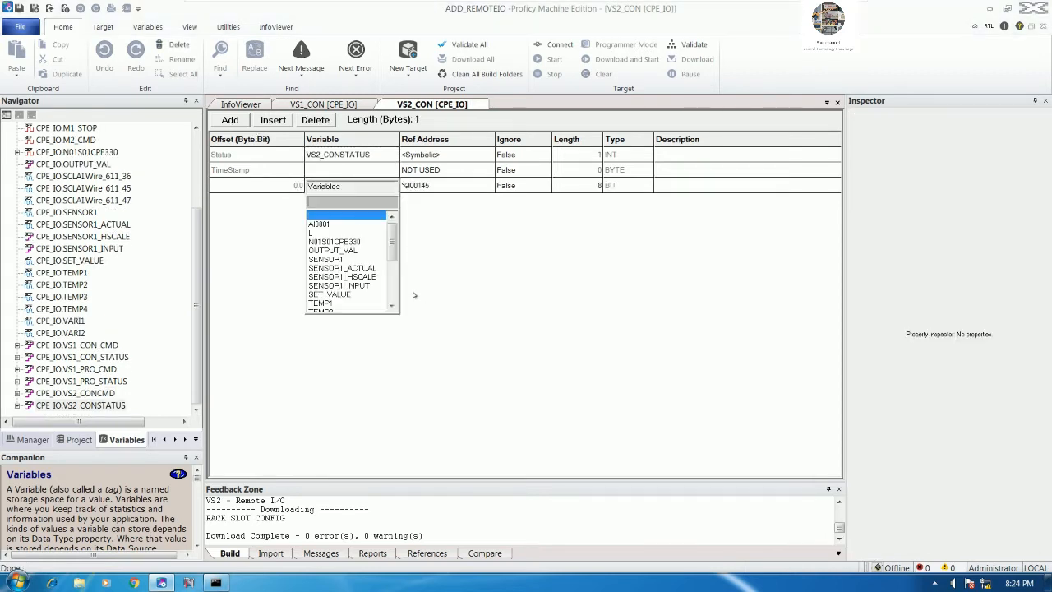
pyautogui.write('VS')
pyautogui.scroll(-2, 392, 296)
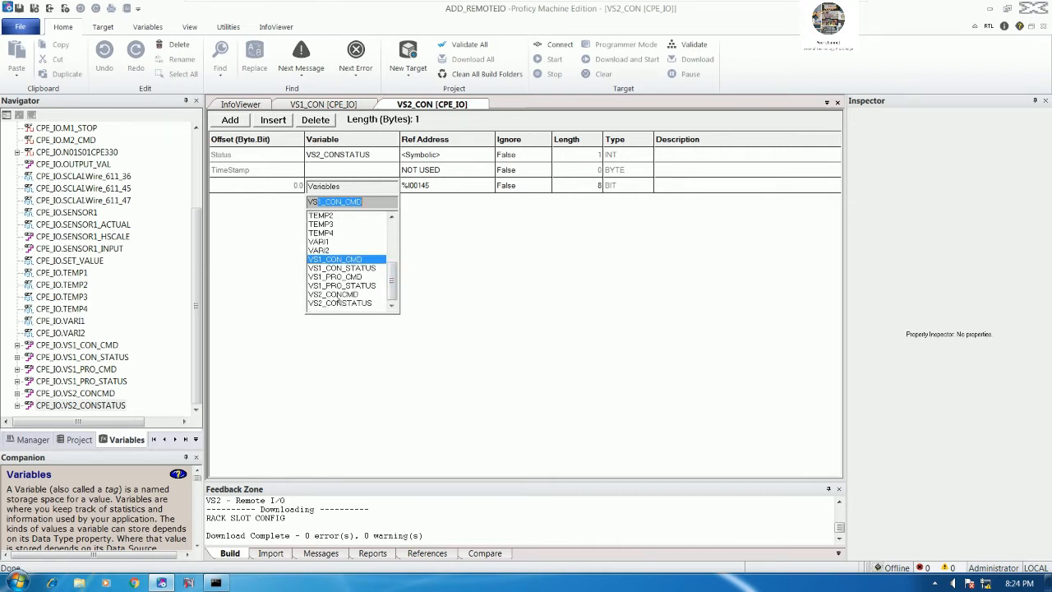
pyautogui.click(335, 295)
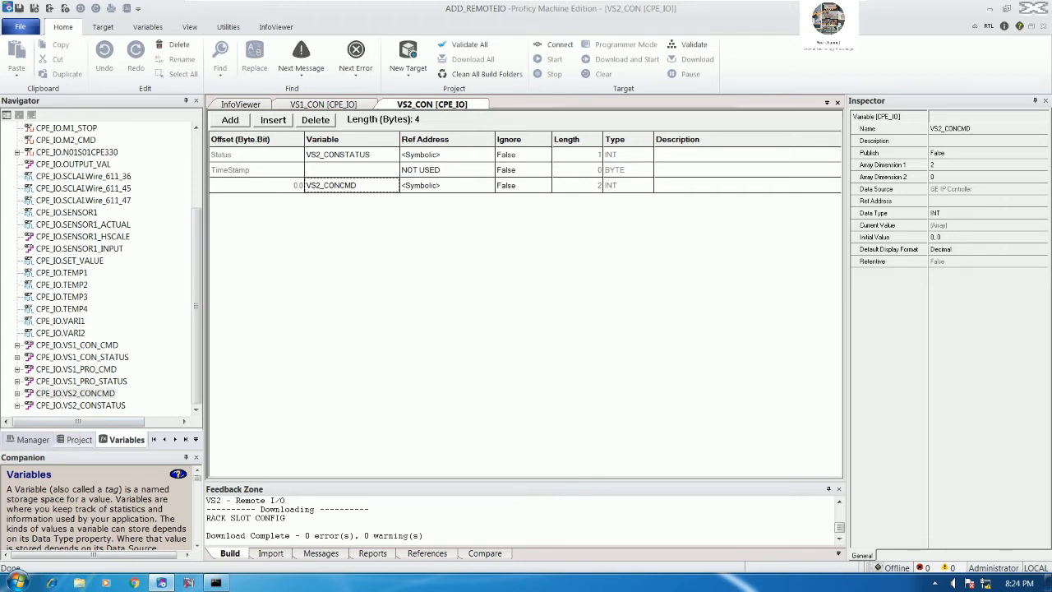
# - Display the project tree, and switch from the PowerPoint hardware slide back to Proficy Machine Edition
pyautogui.click(79, 439)
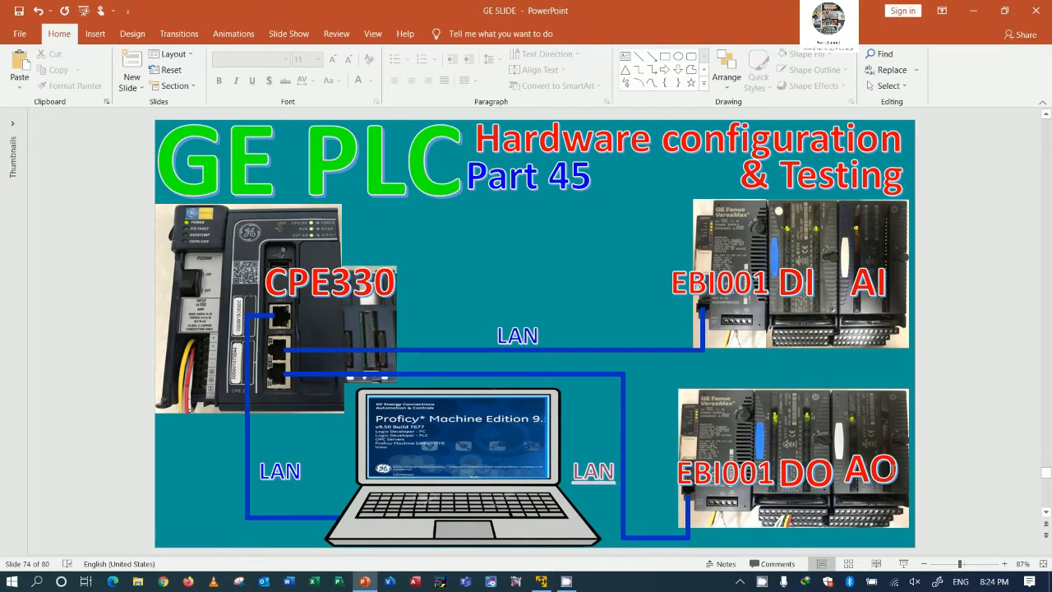
pyautogui.click(542, 582)
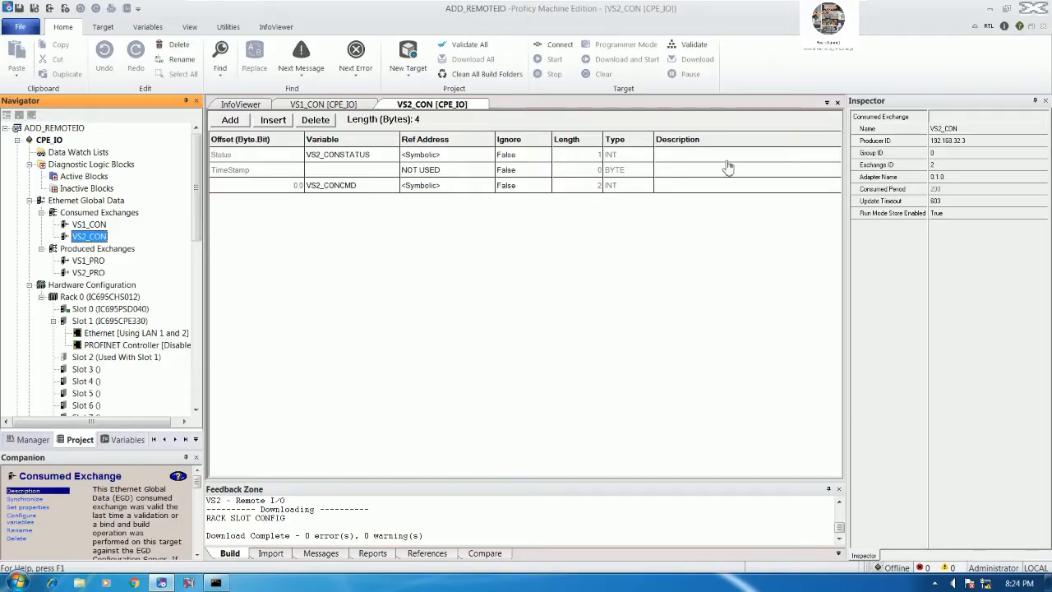
# - Close the VS2_CON and VS1_CON exchanges, and open produced exchanges VS2_PRO and VS1_PRO
pyautogui.click(837, 103)
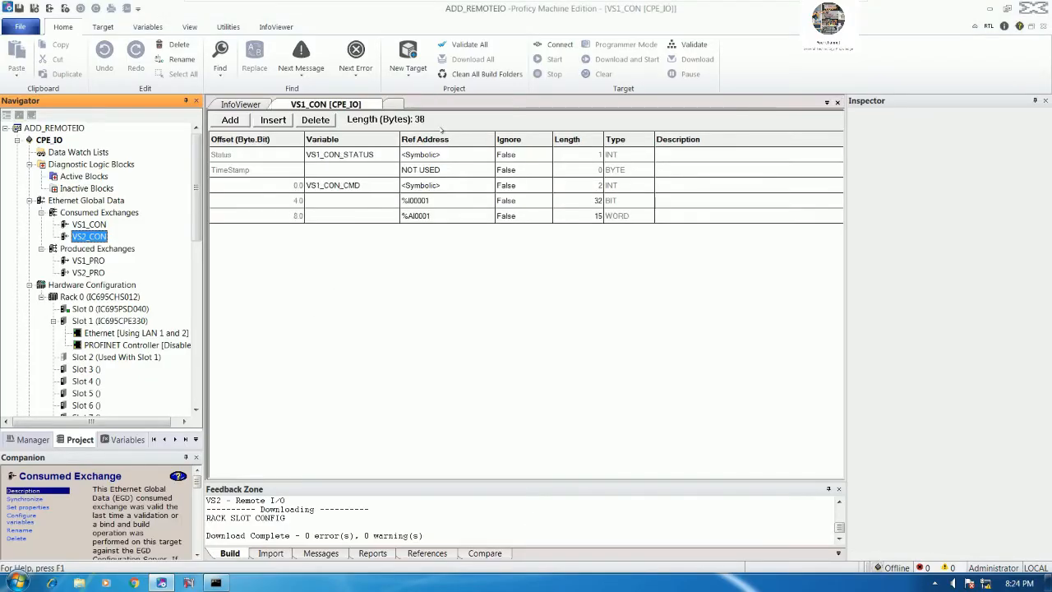
pyautogui.click(837, 102)
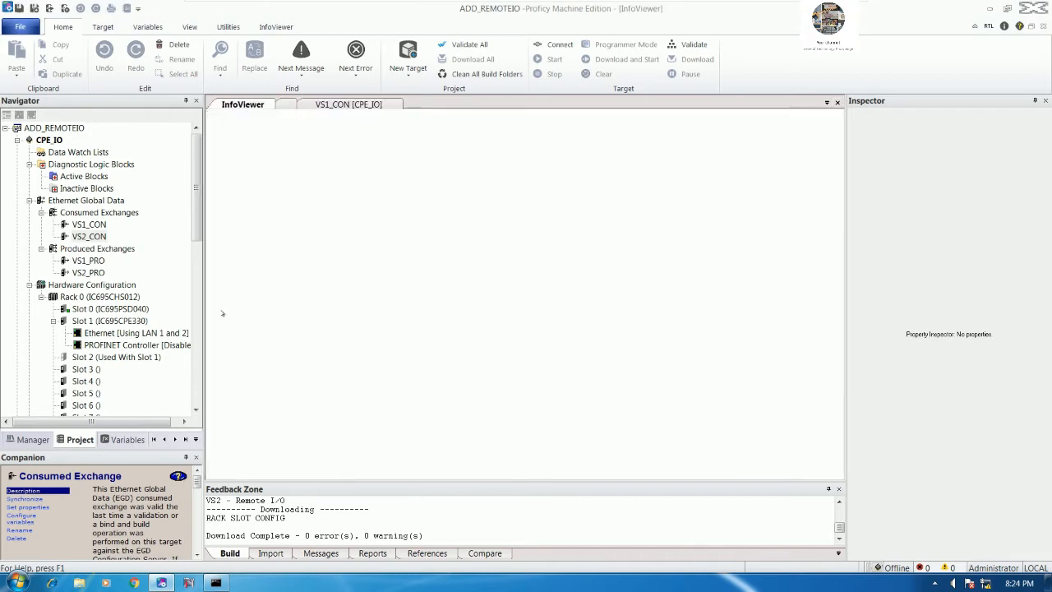
pyautogui.scroll(-1, 196, 247)
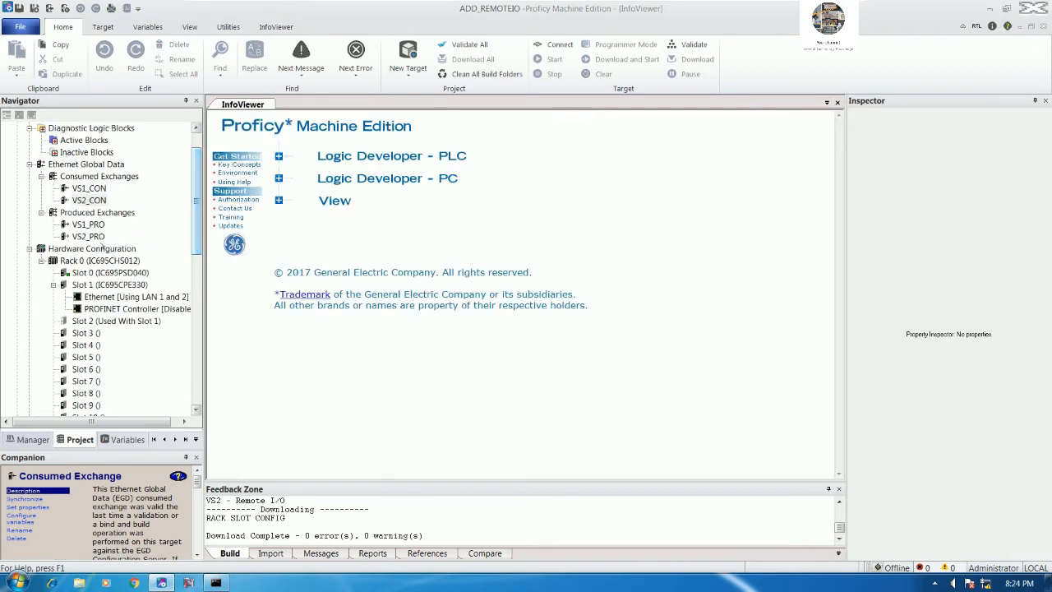
pyautogui.click(87, 236)
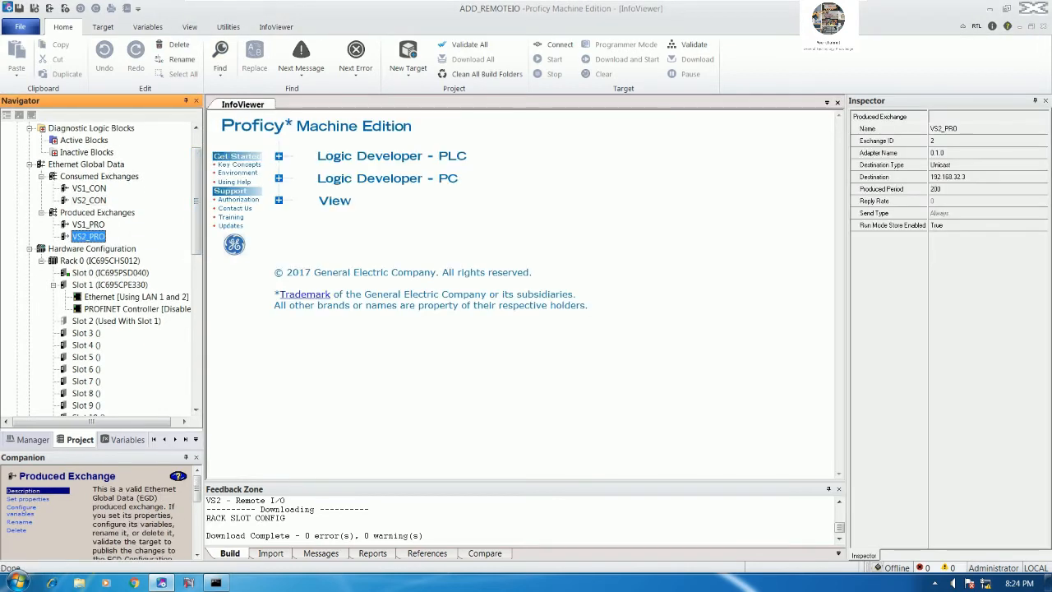
pyautogui.doubleClick(88, 236)
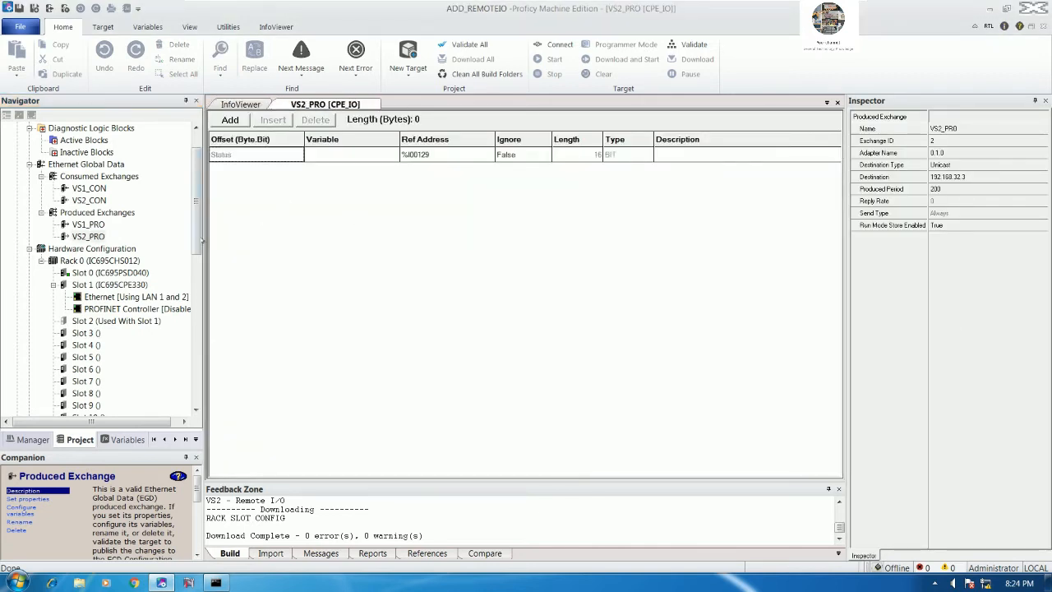
pyautogui.doubleClick(88, 224)
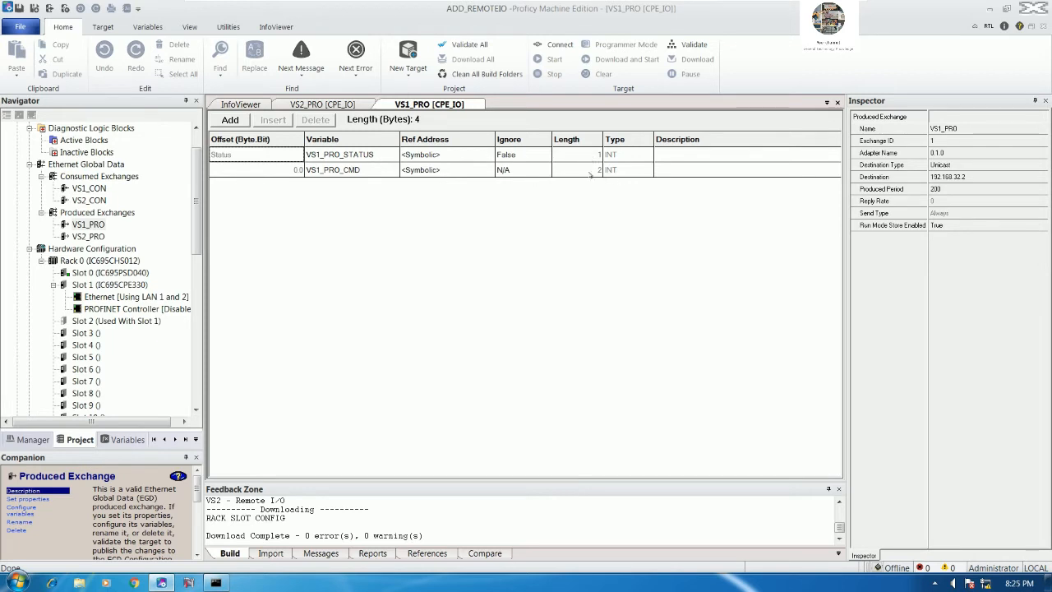
# - Create an INT variable named VS2_PROSTATUS in target CPE_IO
pyautogui.click(123, 440)
pyautogui.rightClick(153, 302)
pyautogui.moveTo(247, 308)
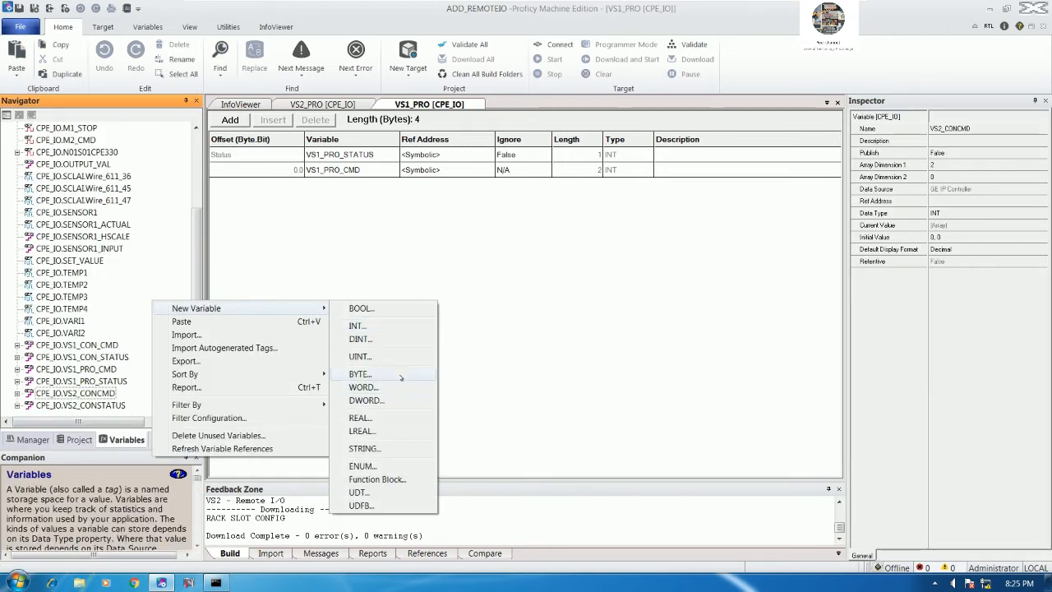
pyautogui.click(384, 325)
pyautogui.write('VS2')
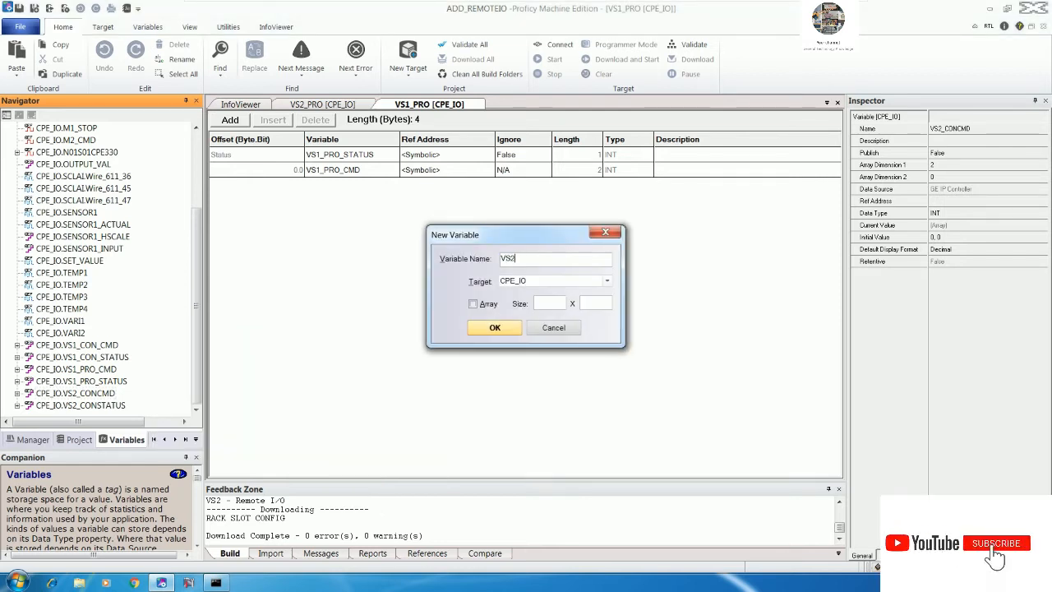
pyautogui.write('_ST')
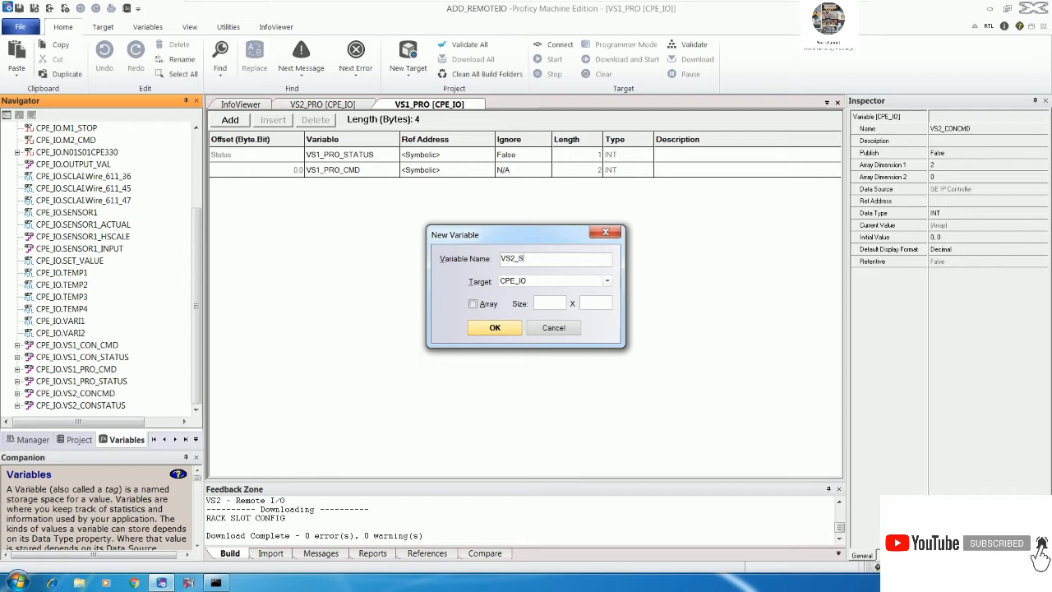
pyautogui.press('BackSpace')
pyautogui.press('BackSpace')
pyautogui.write('PROSTATUS')
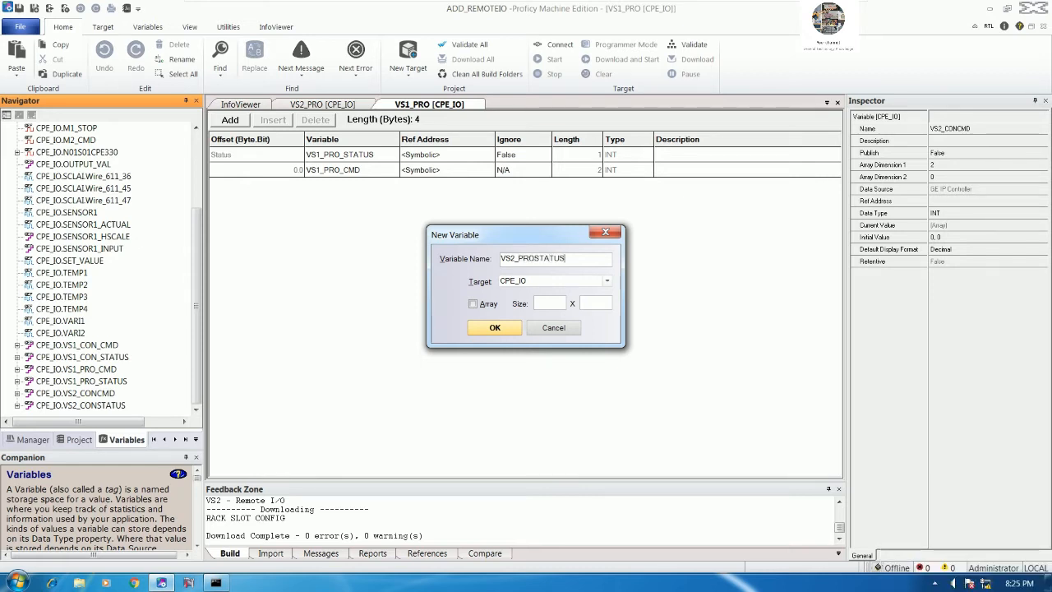
pyautogui.click(495, 327)
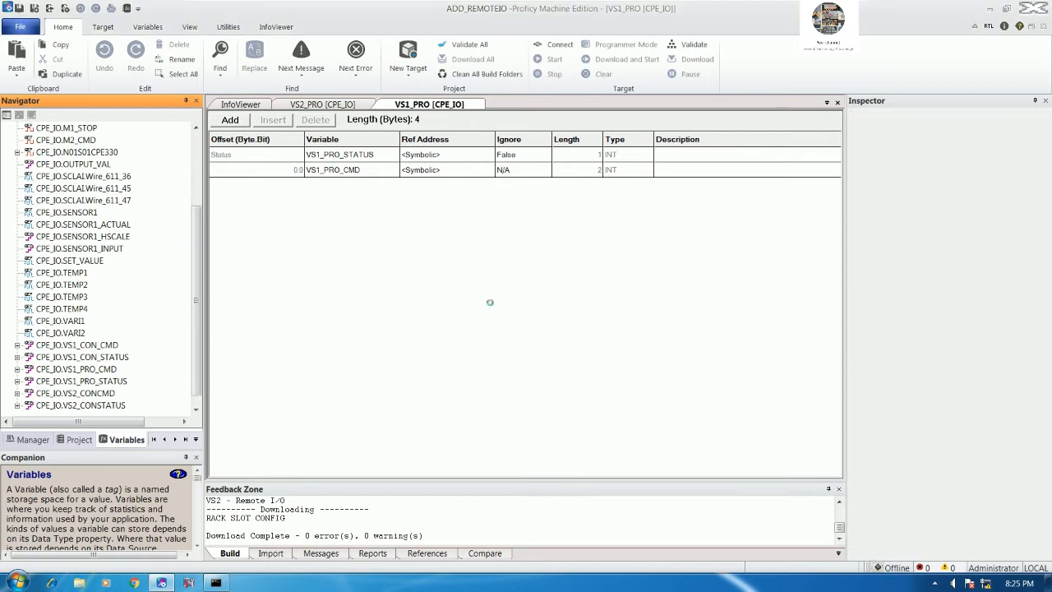
# - Set Array Dimension 1 of variable VS2_PROSTATUS to 1
pyautogui.click(934, 167)
pyautogui.write('1')
pyautogui.press('Return')
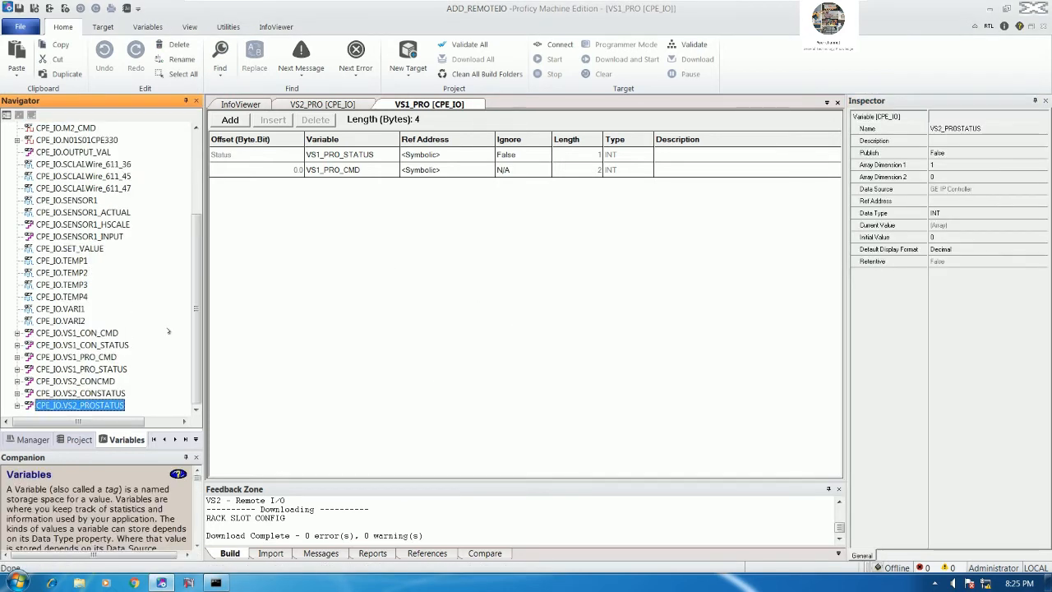
# - Create an INT variable named VS2_PROCMD in target CPE_IO with Array Dimension 1 set to 2
pyautogui.rightClick(159, 332)
pyautogui.moveTo(190, 337)
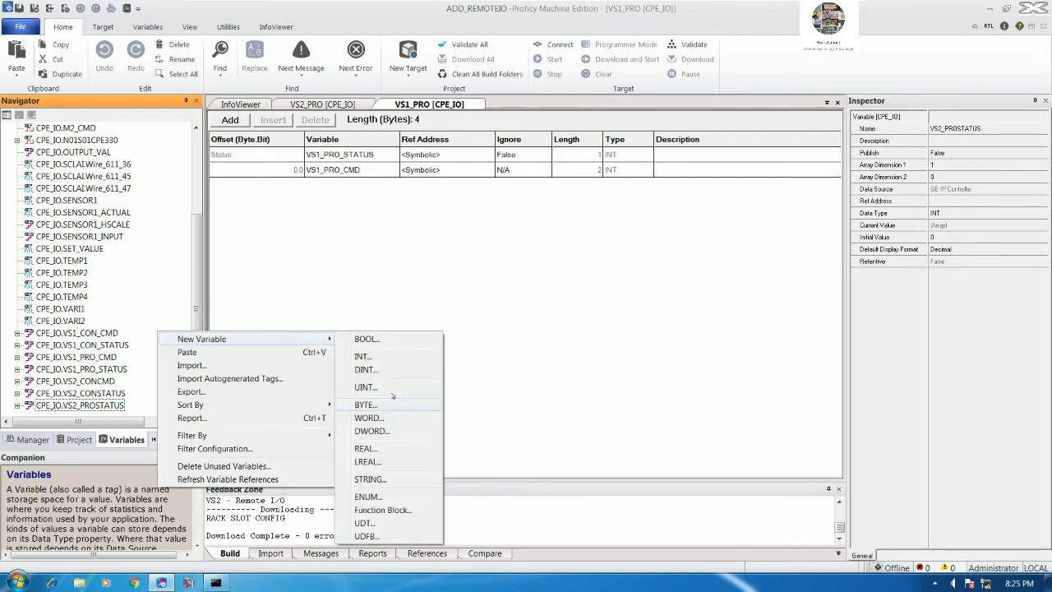
pyautogui.click(386, 356)
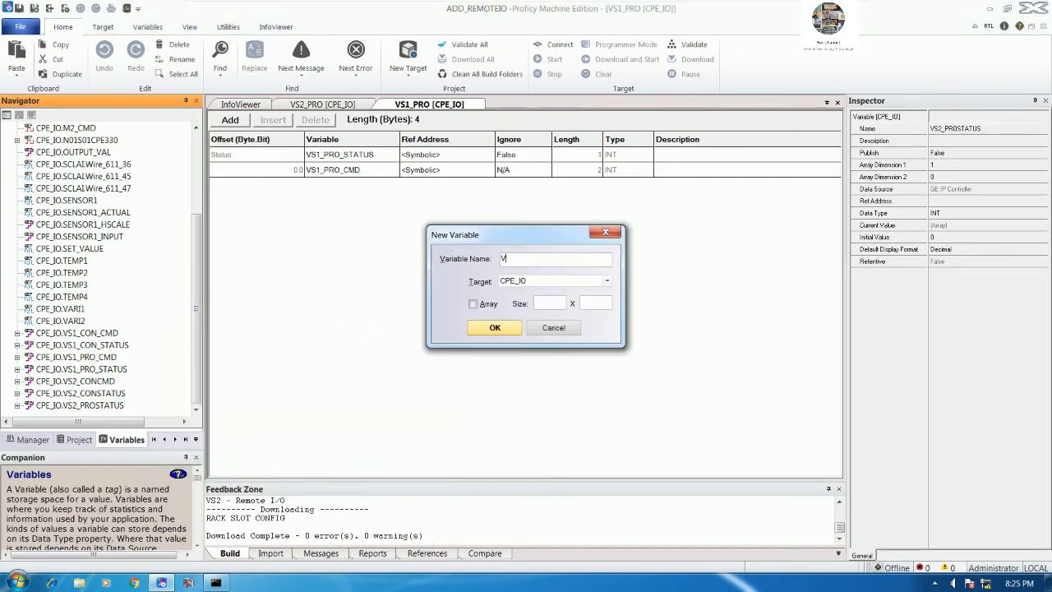
pyautogui.write('VS2_PROCMD')
pyautogui.click(495, 328)
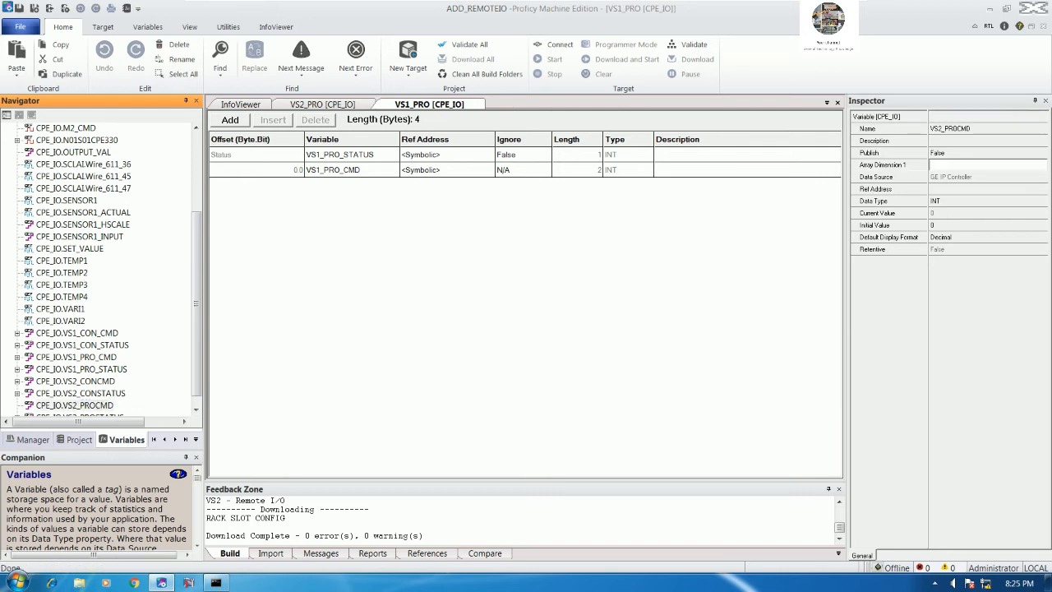
pyautogui.click(935, 164)
pyautogui.write('2')
pyautogui.press('Return')
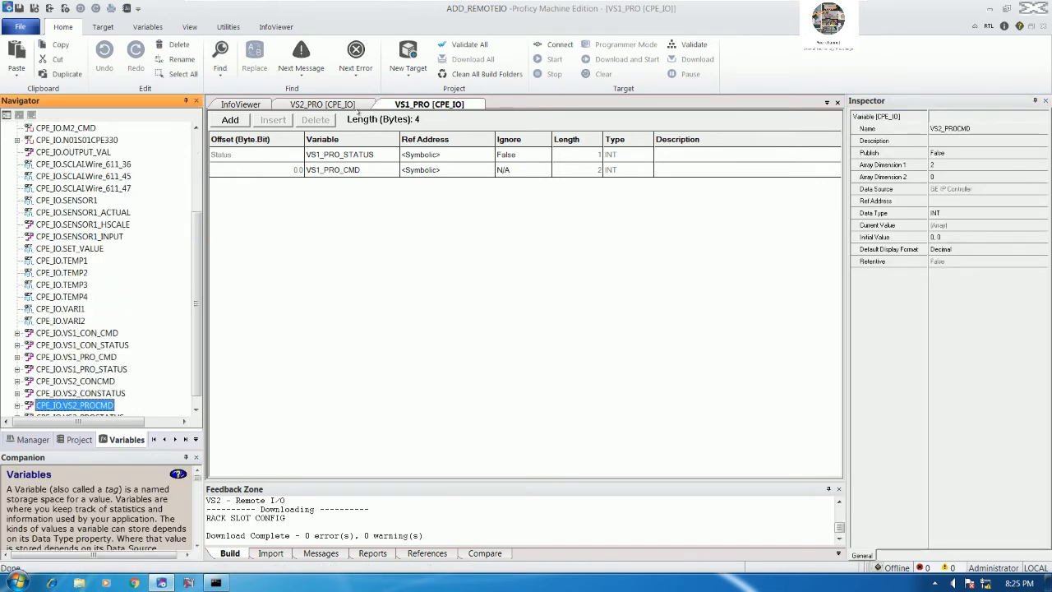
# - Add a data row to produced exchange VS2_PRO and assign VS2_PROSTATUS as its Status variable
pyautogui.click(346, 106)
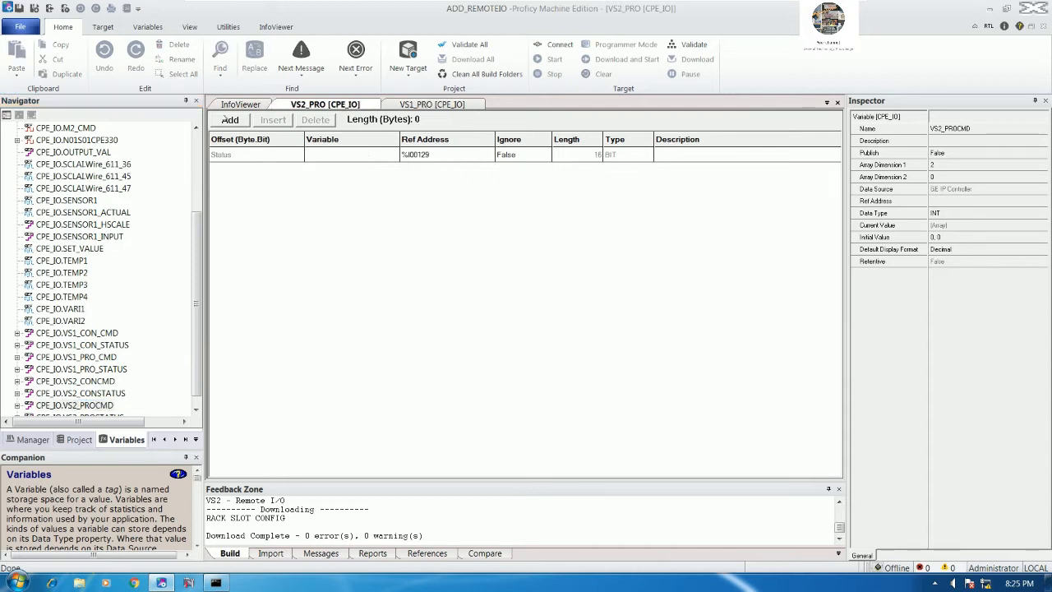
pyautogui.click(226, 120)
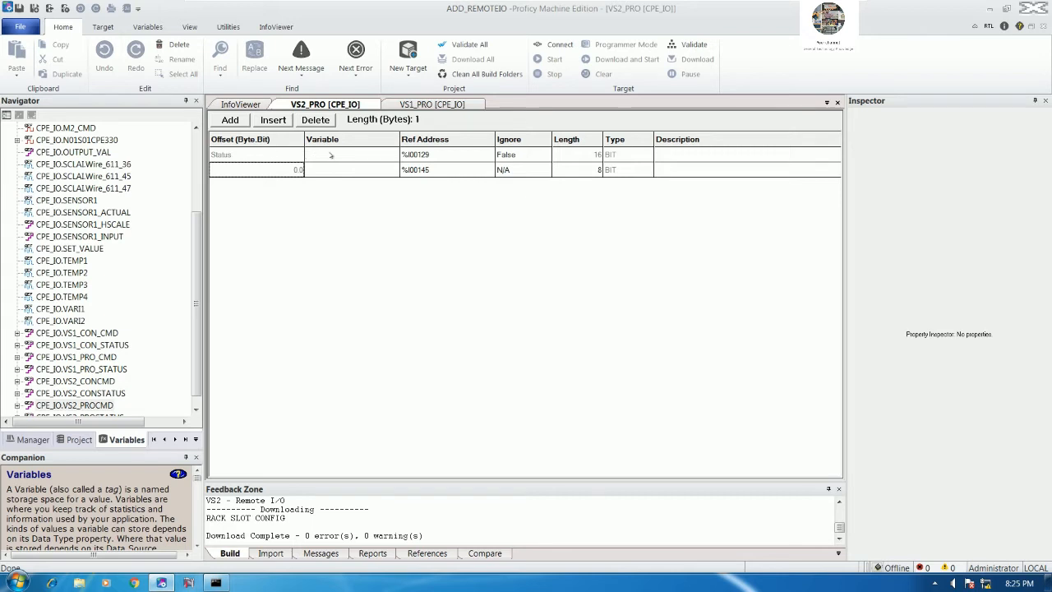
pyautogui.click(333, 170)
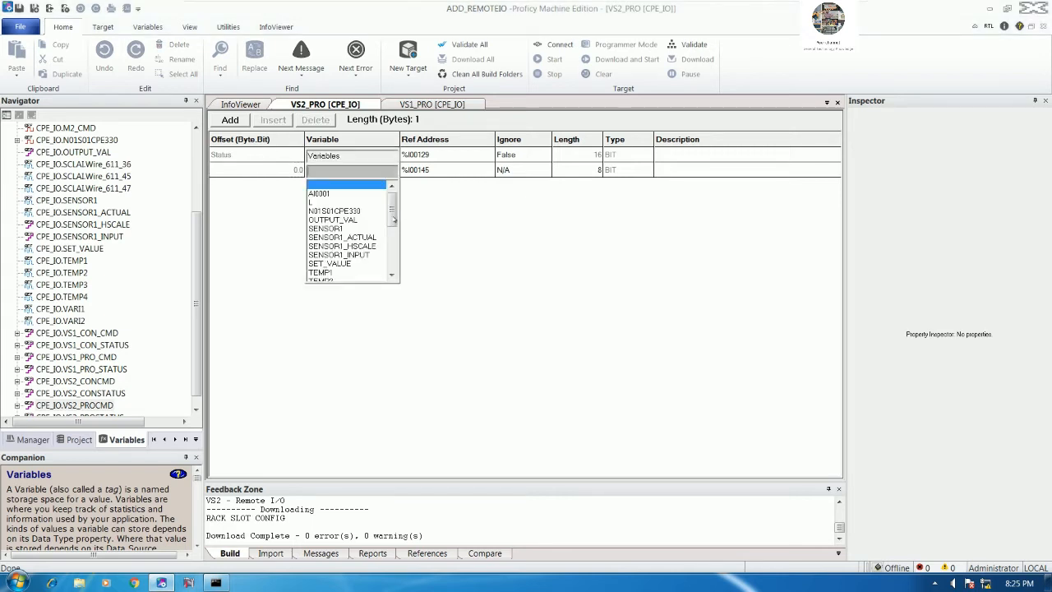
pyautogui.write('VS1_CON_CMD')
pyautogui.moveTo(392, 219); pyautogui.dragTo(391, 238)
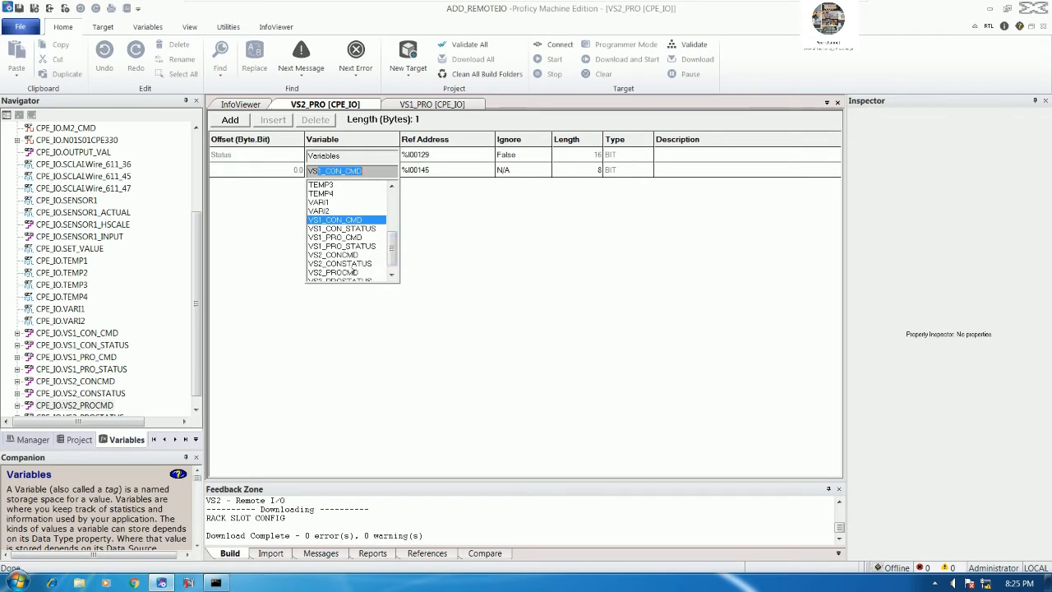
pyautogui.click(394, 276)
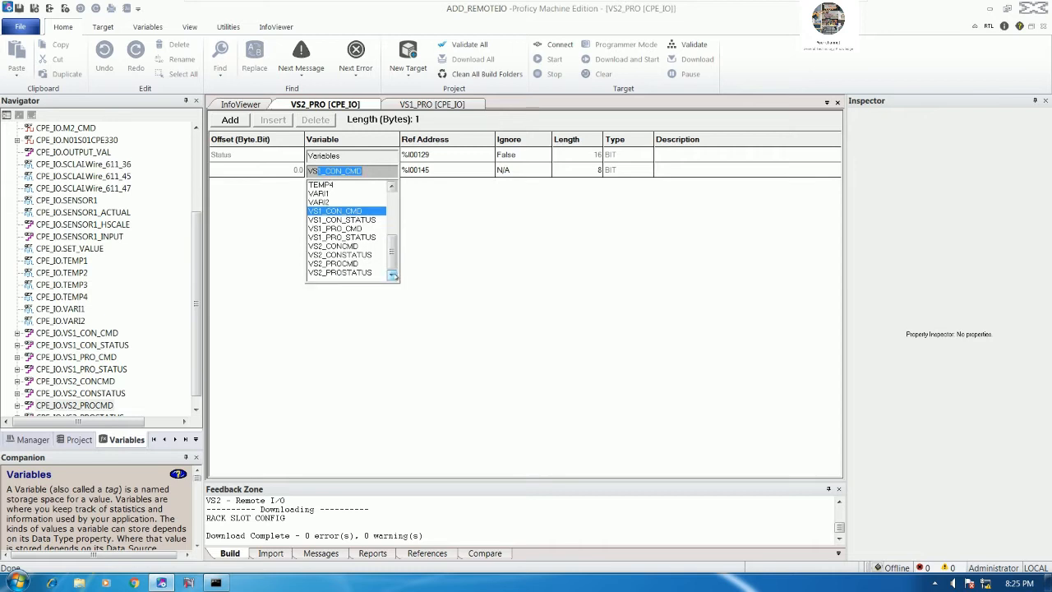
pyautogui.click(347, 273)
pyautogui.doubleClick(347, 273)
# - Assign variable VS2_PROCMD to the data row at offset 0.0 of produced exchange VS2_PRO
pyautogui.doubleClick(351, 172)
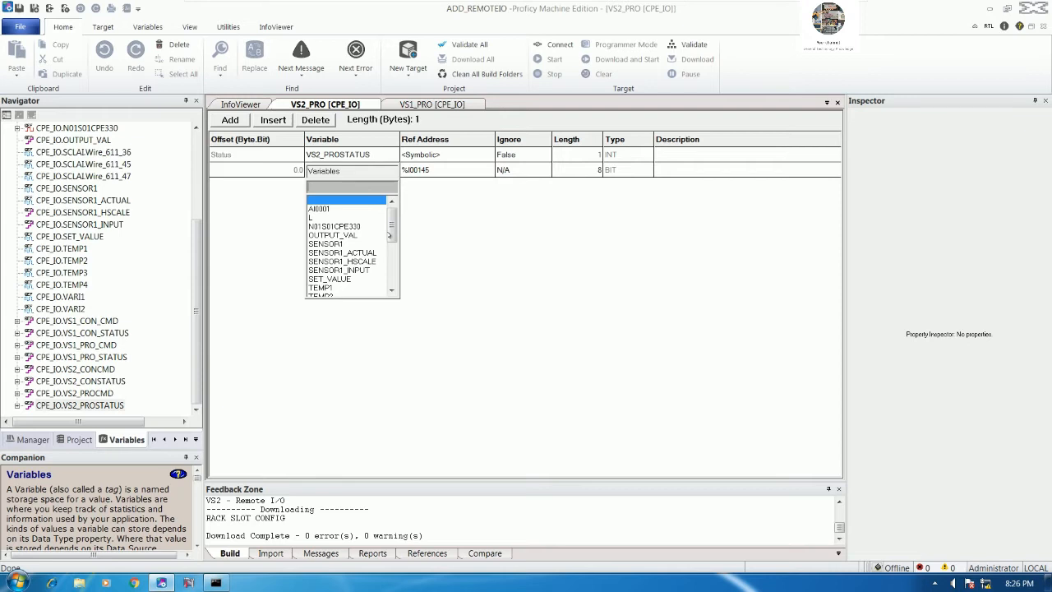
pyautogui.write('VS1_CON_CMD')
pyautogui.moveTo(392, 245); pyautogui.dragTo(392, 276)
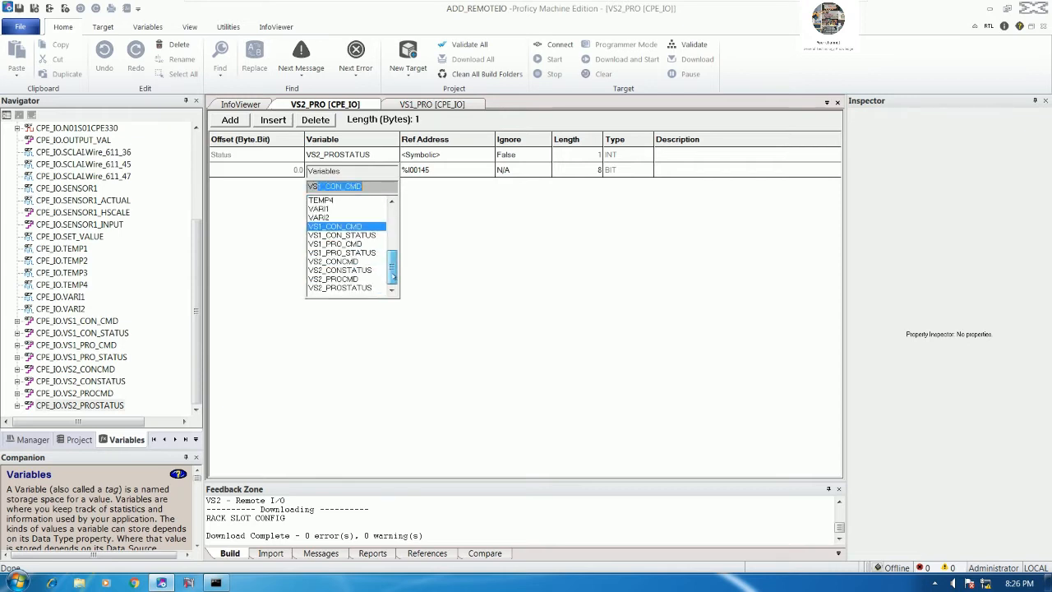
pyautogui.click(345, 279)
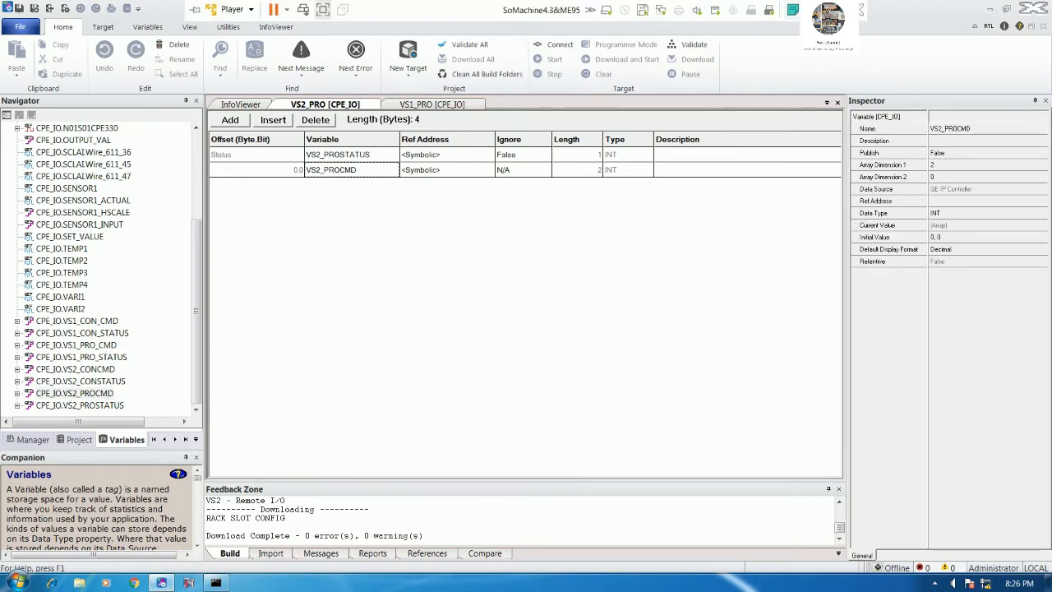
# - Check the PowerPoint hardware slide, return to Proficy Machine Edition, and add a VS2_PRO data row at Discrete Output index 1
pyautogui.click(820, 7)
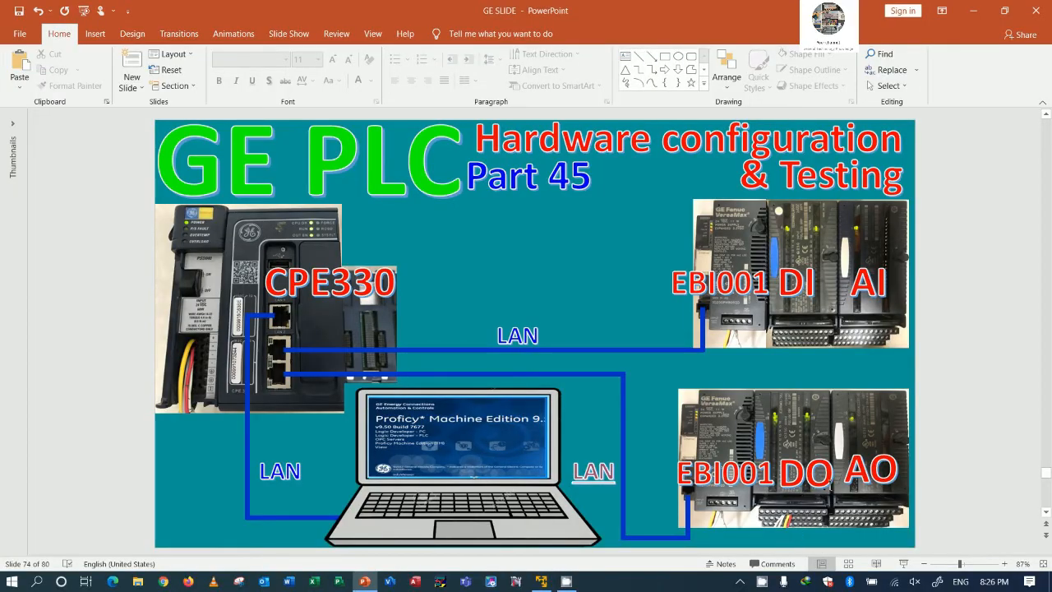
pyautogui.click(541, 581)
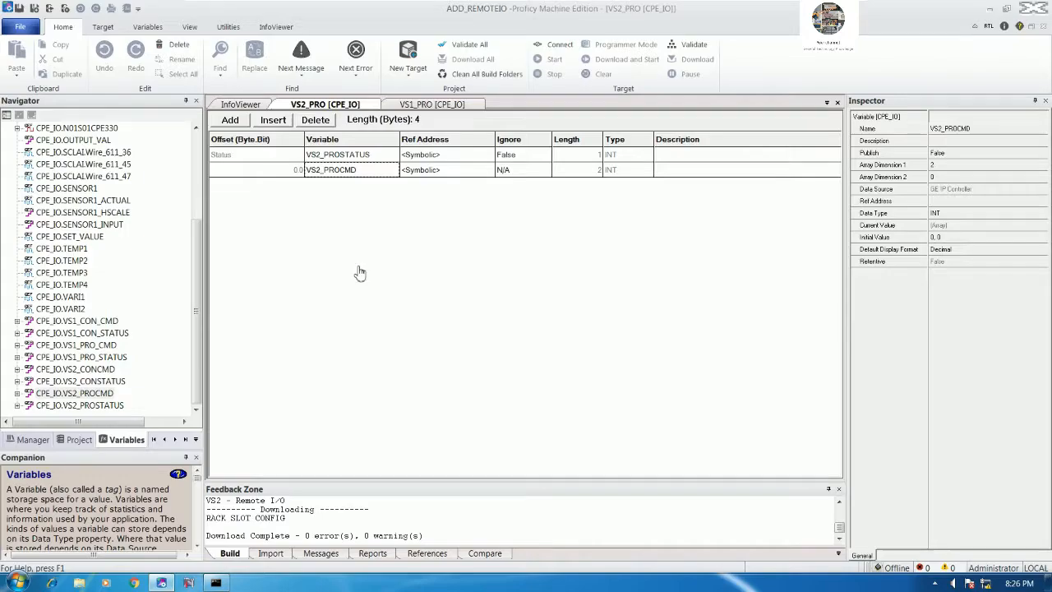
pyautogui.click(232, 121)
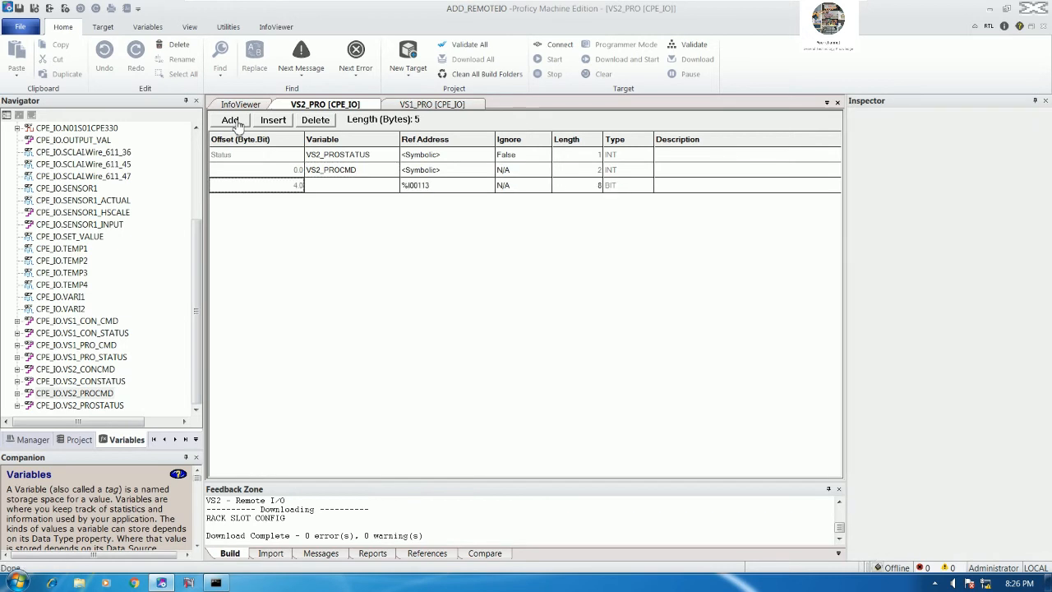
pyautogui.click(367, 185)
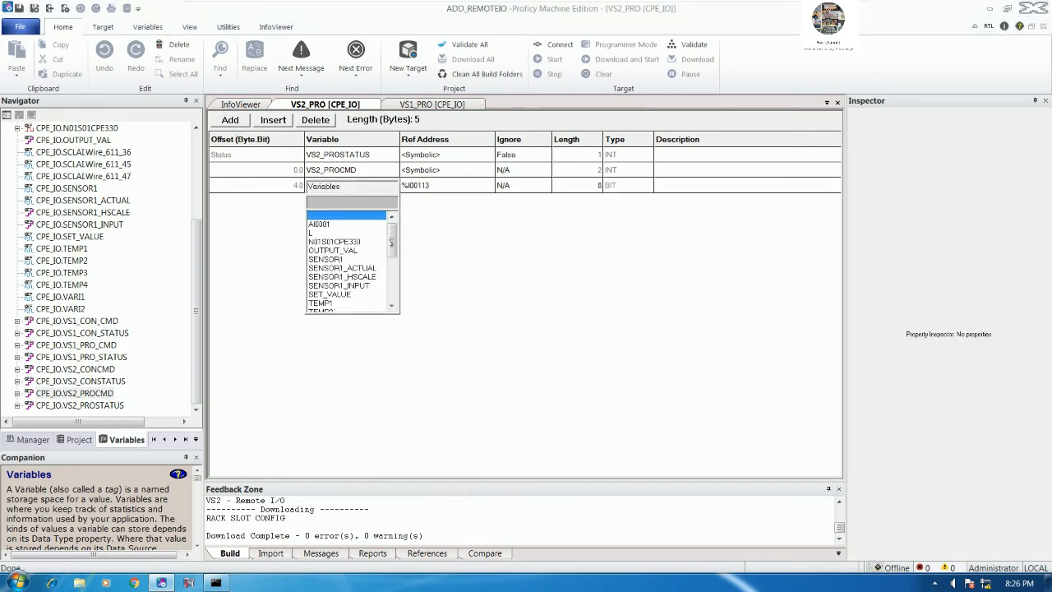
pyautogui.click(425, 241)
pyautogui.doubleClick(452, 186)
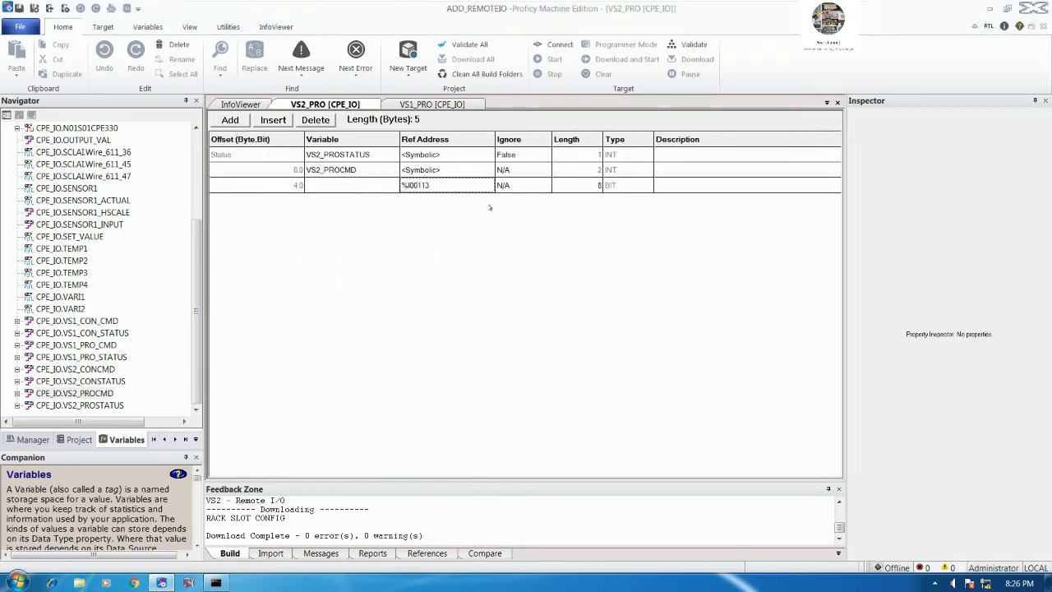
pyautogui.click(530, 250)
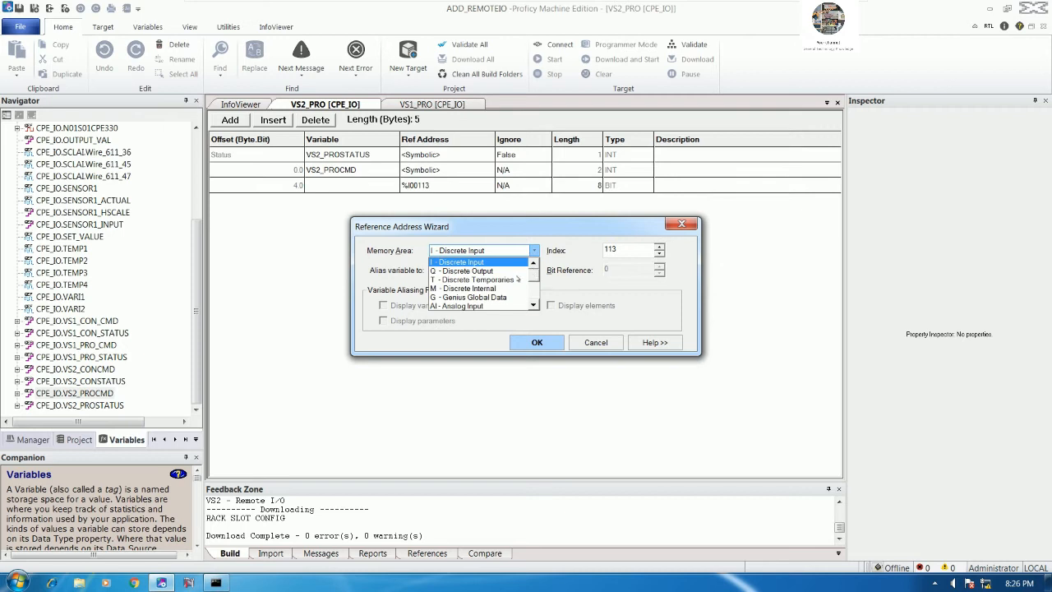
pyautogui.click(477, 271)
pyautogui.moveTo(621, 253); pyautogui.dragTo(562, 258)
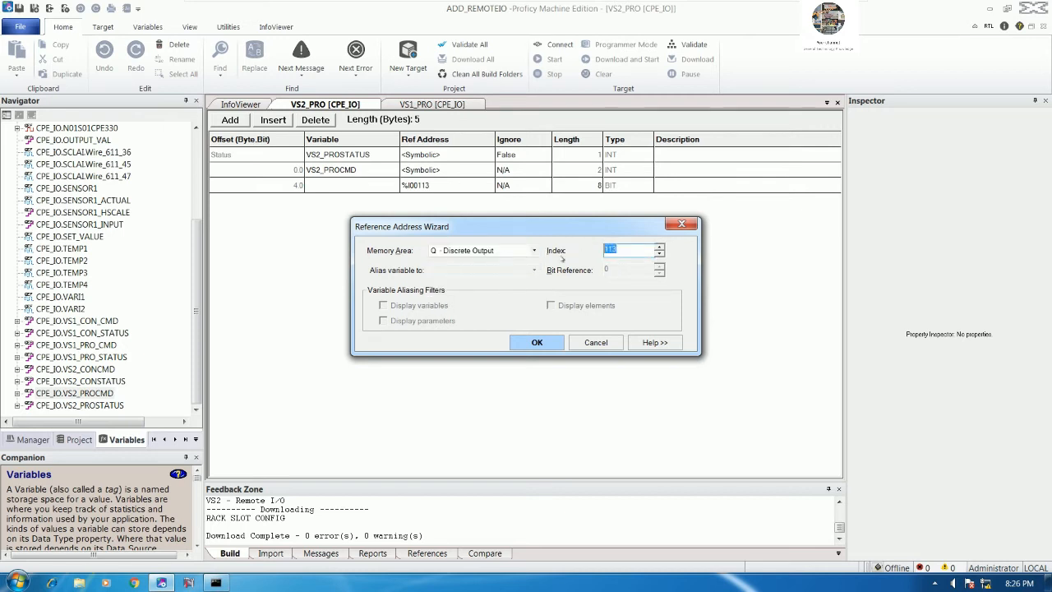
pyautogui.write('1')
pyautogui.click(538, 341)
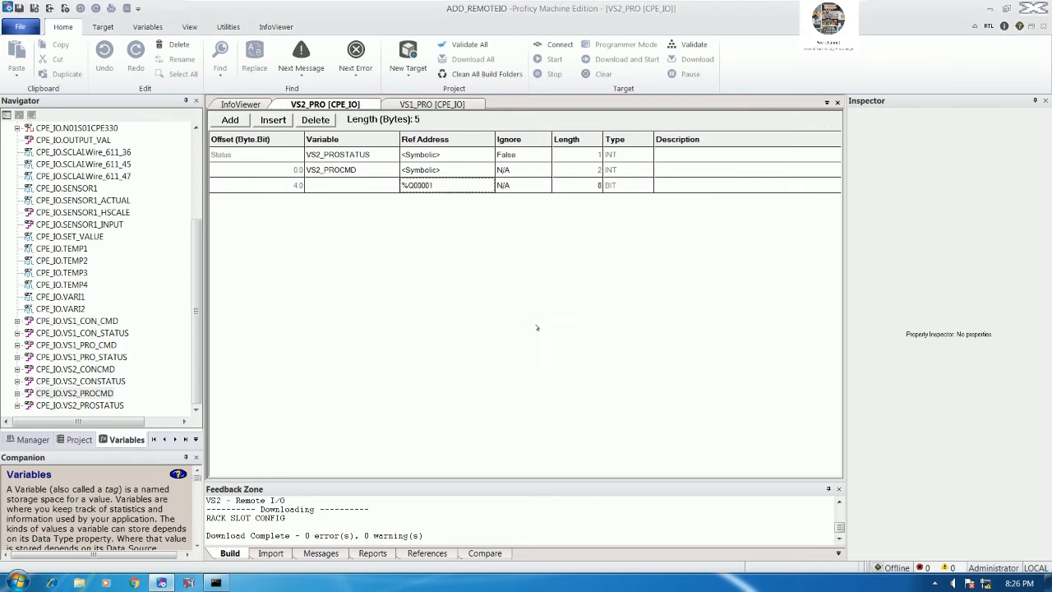
# - Set the length of the %Q00001 row in VS2_PRO to 32 bits
pyautogui.doubleClick(577, 188)
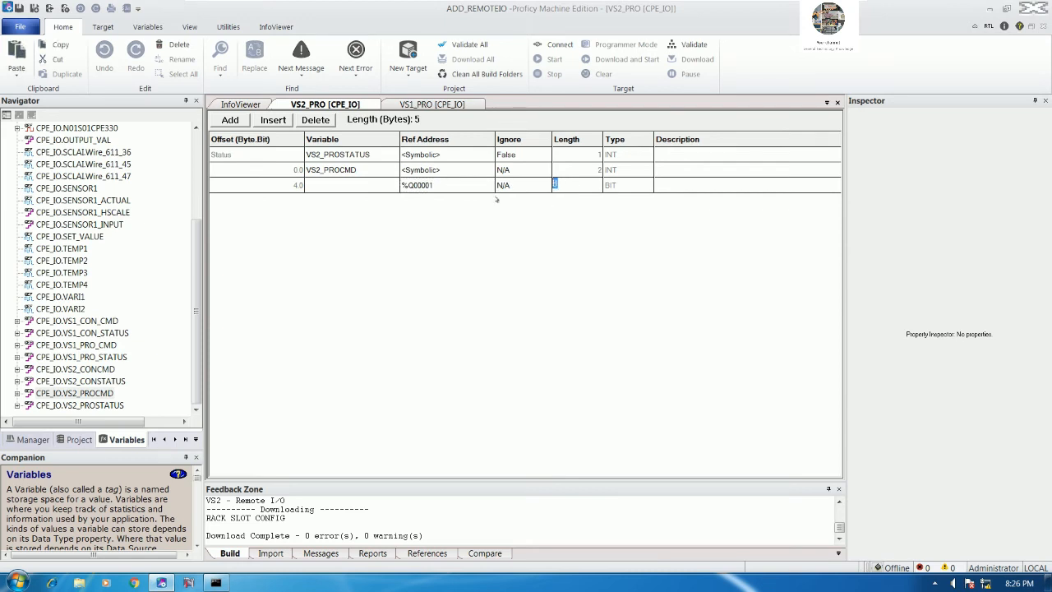
pyautogui.write('32')
pyautogui.press('Return')
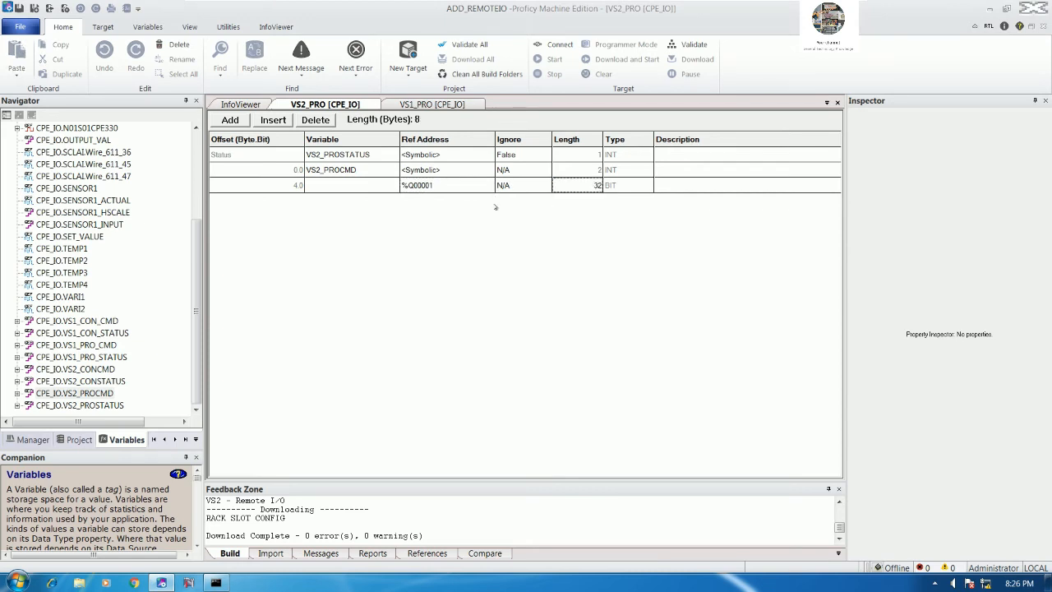
# - Add a data row to produced exchange VS2_PRO and set its reference address to Analog Output index 1
pyautogui.click(233, 120)
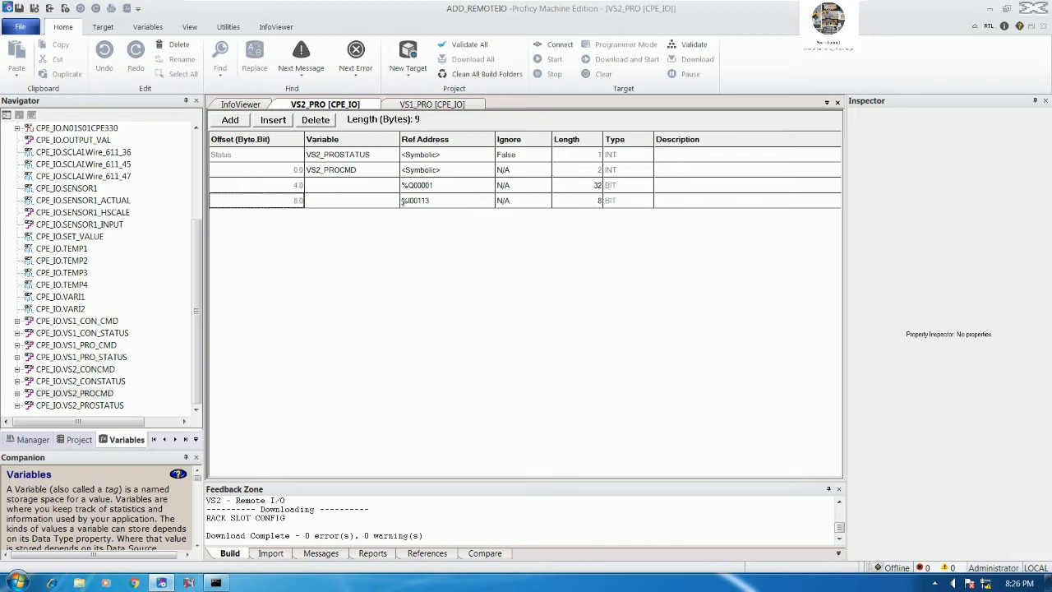
pyautogui.doubleClick(372, 201)
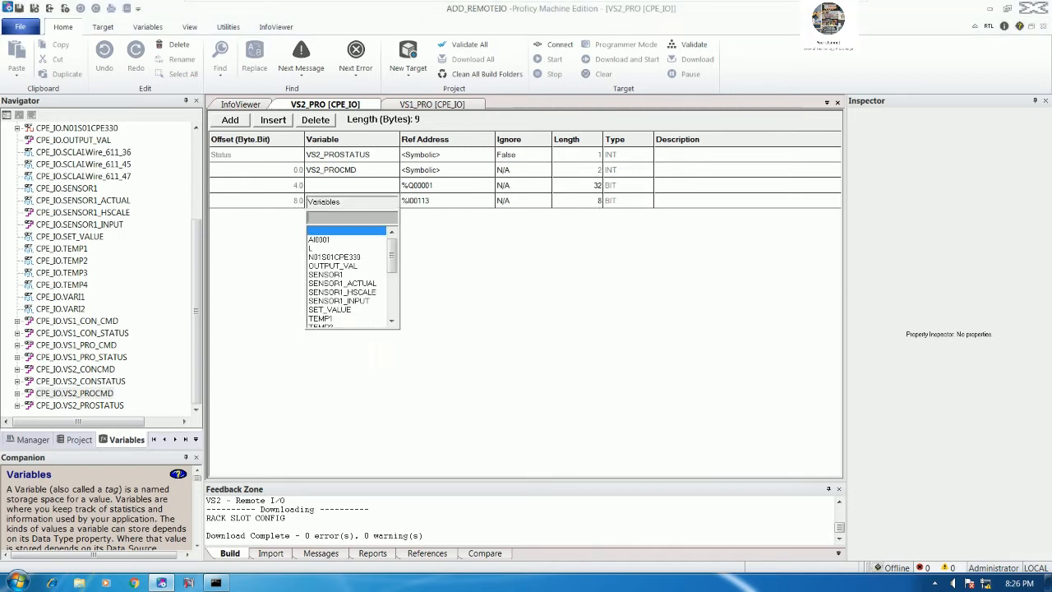
pyautogui.click(413, 240)
pyautogui.doubleClick(439, 202)
pyautogui.click(534, 251)
pyautogui.doubleClick(535, 306)
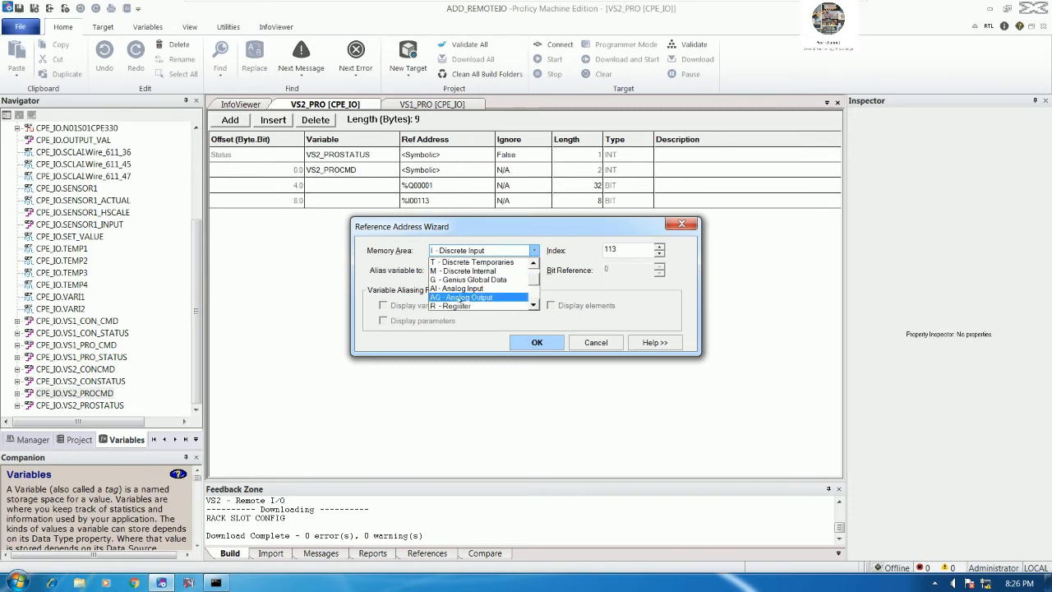
pyautogui.click(460, 297)
pyautogui.press('Tab')
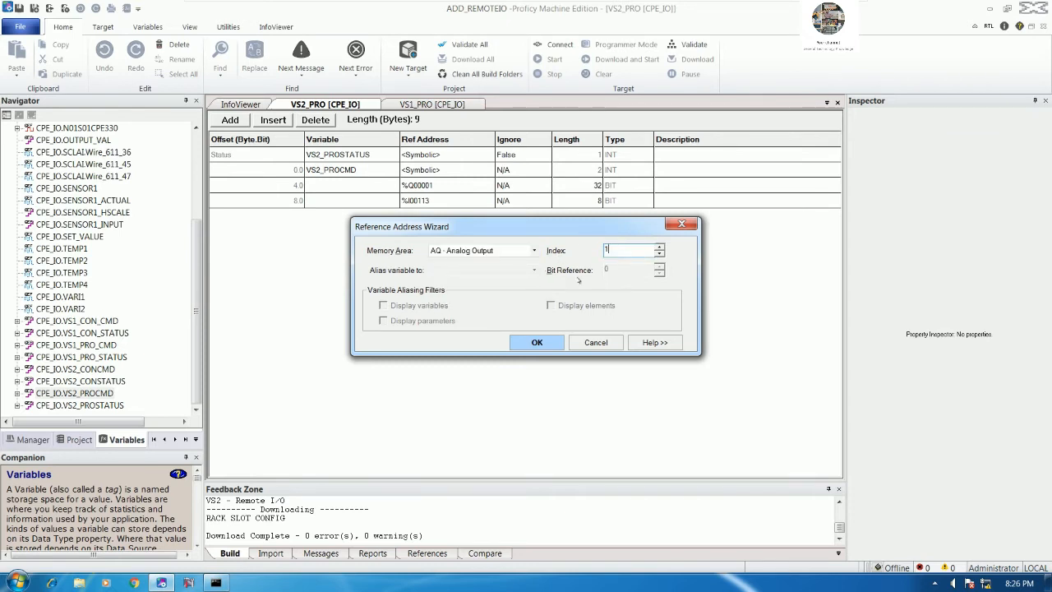
pyautogui.press('Return')
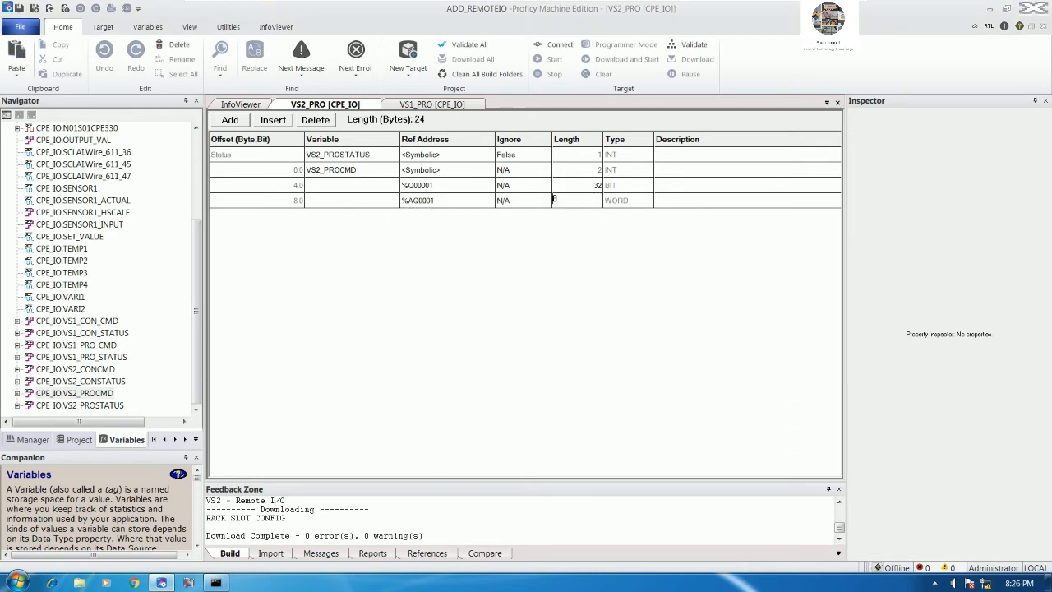
# - Set the length of the %AQ0001 row in VS2_PRO to 4 words and close both produced exchange editors
pyautogui.doubleClick(547, 198)
pyautogui.write('4')
pyautogui.click(577, 255)
pyautogui.click(469, 248)
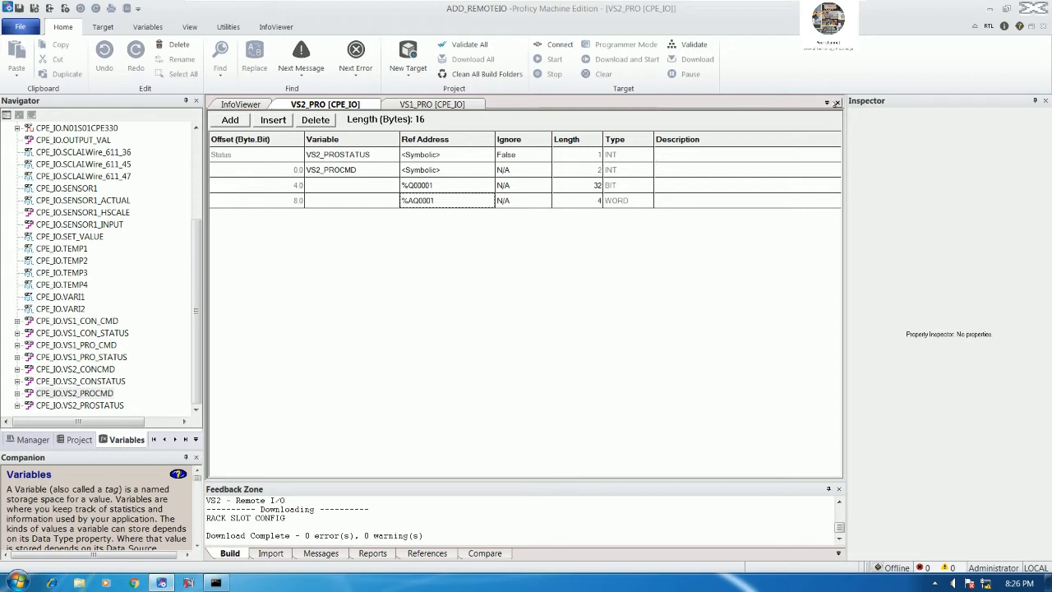
pyautogui.click(837, 103)
pyautogui.click(837, 103)
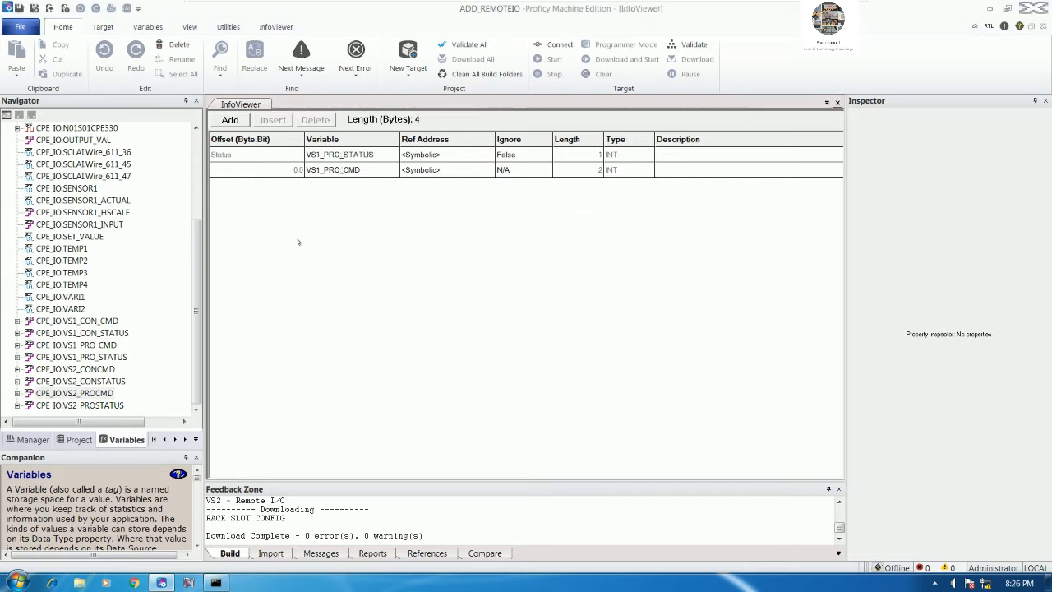
# - Review the properties of consumed exchanges VS1_CON and VS2_CON and produced exchanges VS1_PRO and VS2_PRO in the project tree
pyautogui.click(79, 439)
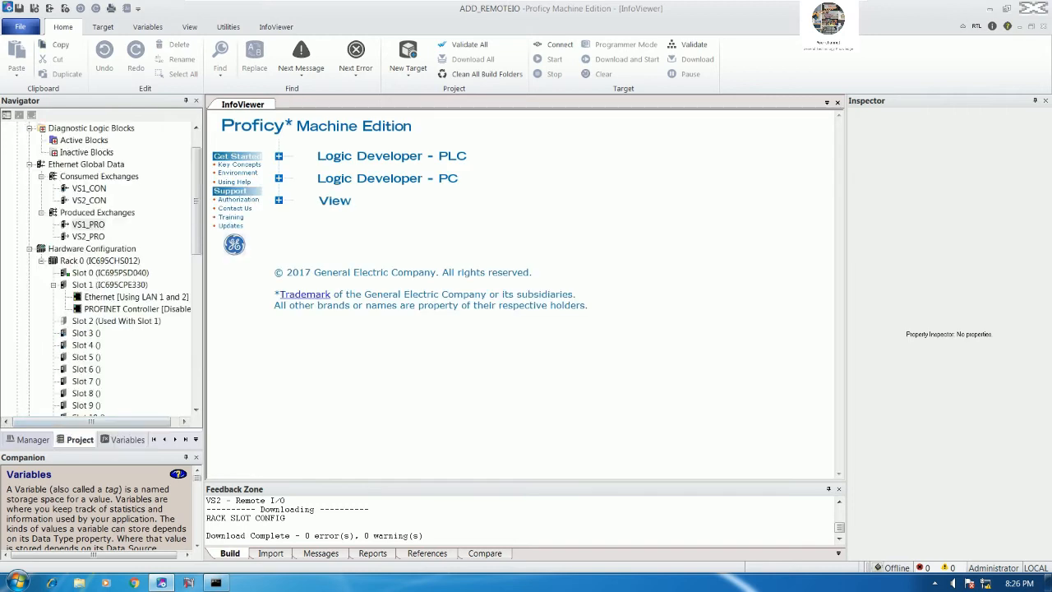
pyautogui.scroll(1, 198, 234)
pyautogui.click(89, 237)
pyautogui.click(89, 224)
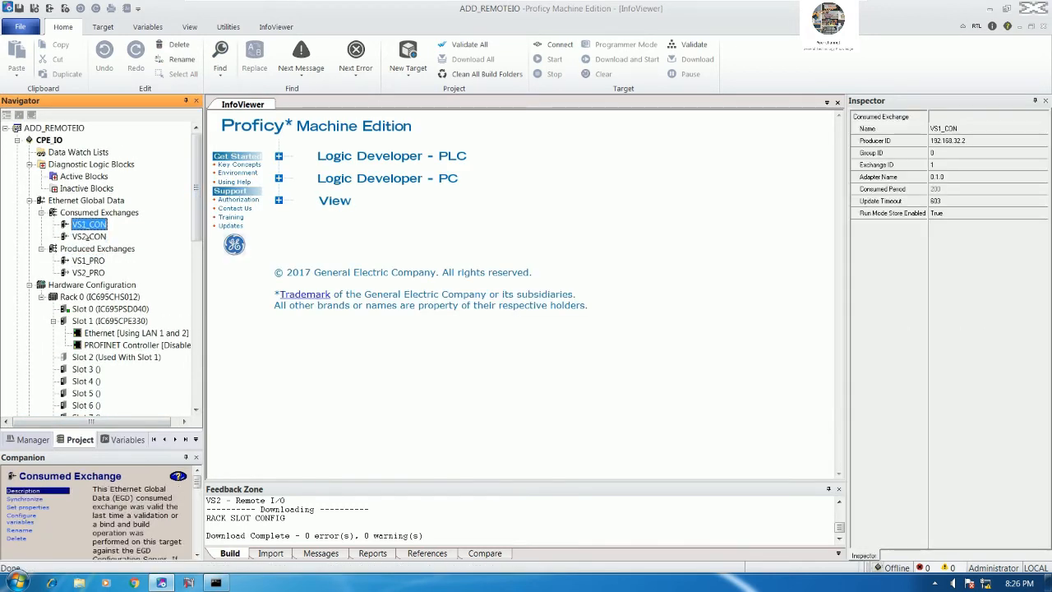
pyautogui.click(87, 236)
pyautogui.click(88, 261)
pyautogui.click(89, 273)
pyautogui.click(88, 262)
pyautogui.click(90, 236)
pyautogui.click(90, 224)
# - Save the ADD_REMOTEIO project and connect to the CPE_IO controller
pyautogui.click(19, 9)
pyautogui.click(556, 44)
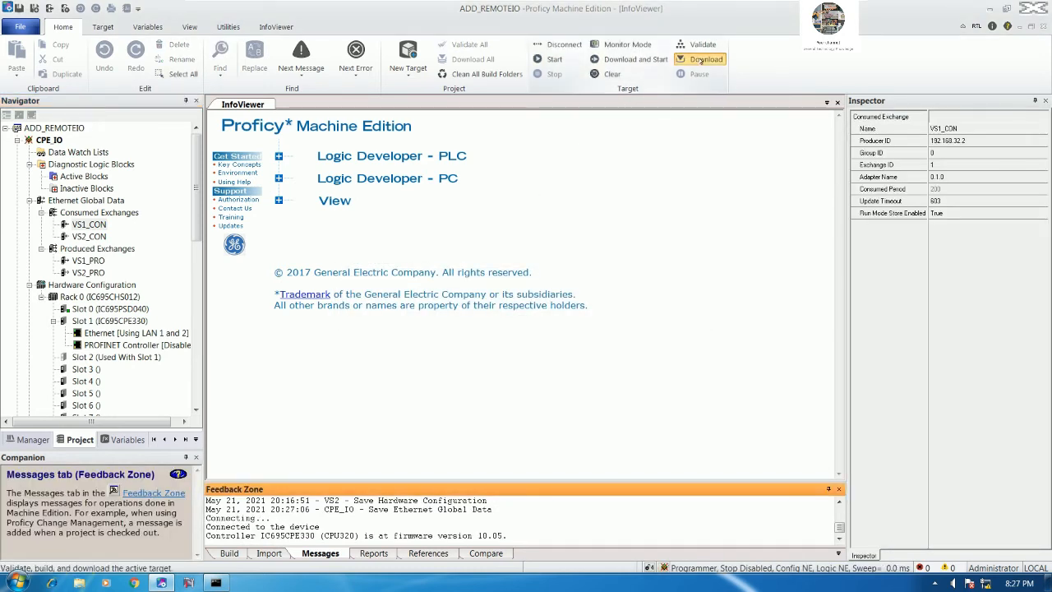
# - Download hardware configuration, logic and initial/forced values to CPE_IO, writing all items to flash memory, and start the controller with outputs enabled
pyautogui.click(702, 59)
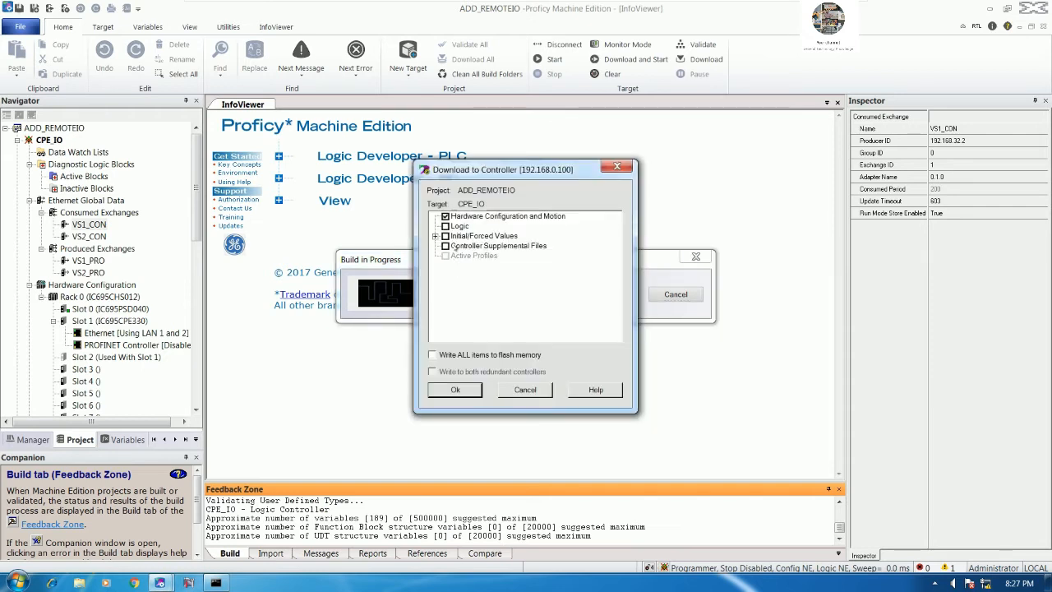
pyautogui.click(445, 226)
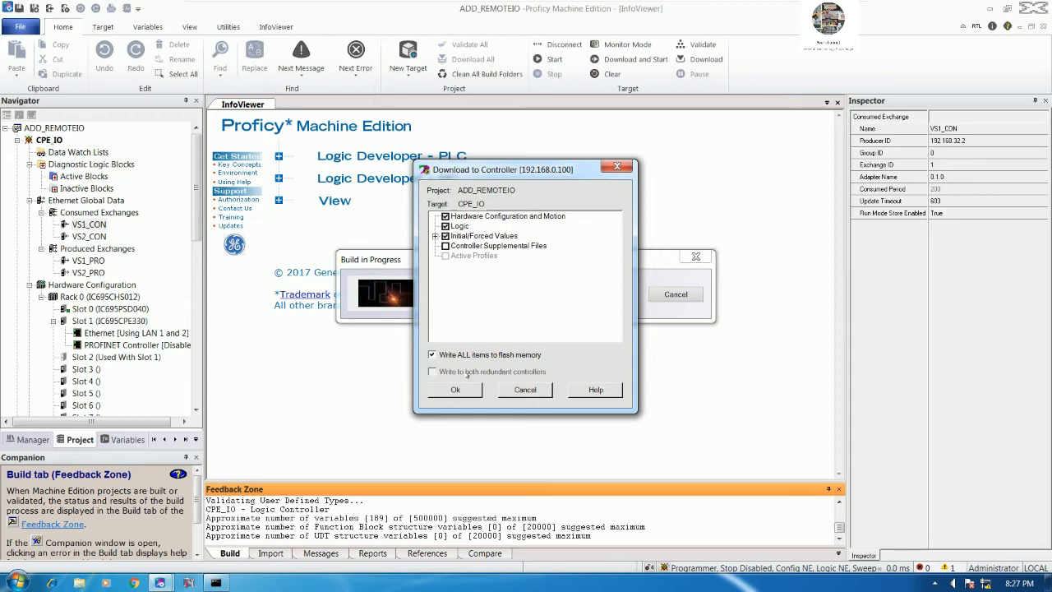
pyautogui.click(450, 389)
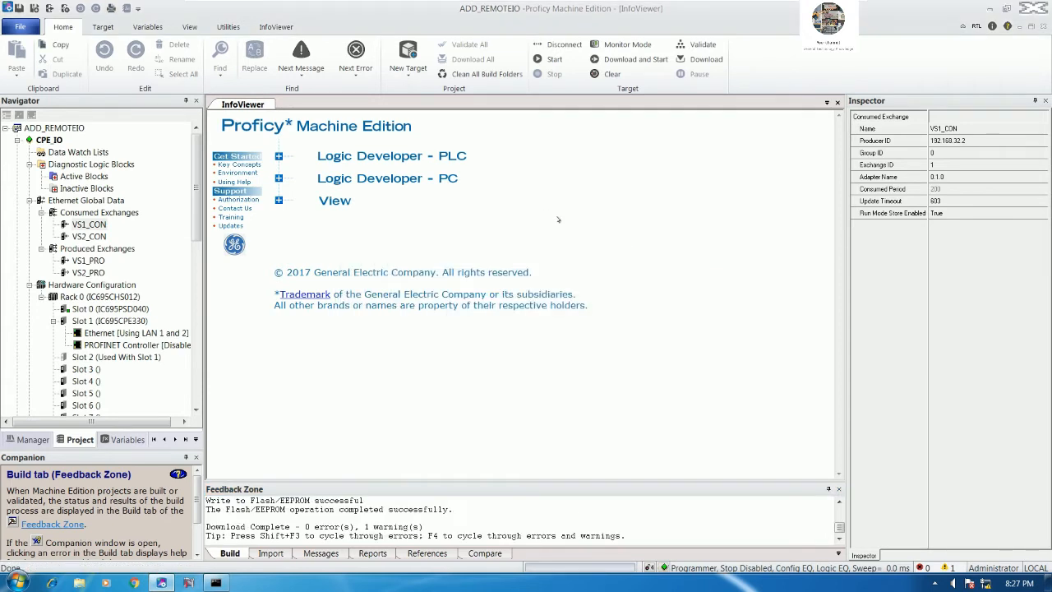
pyautogui.click(552, 59)
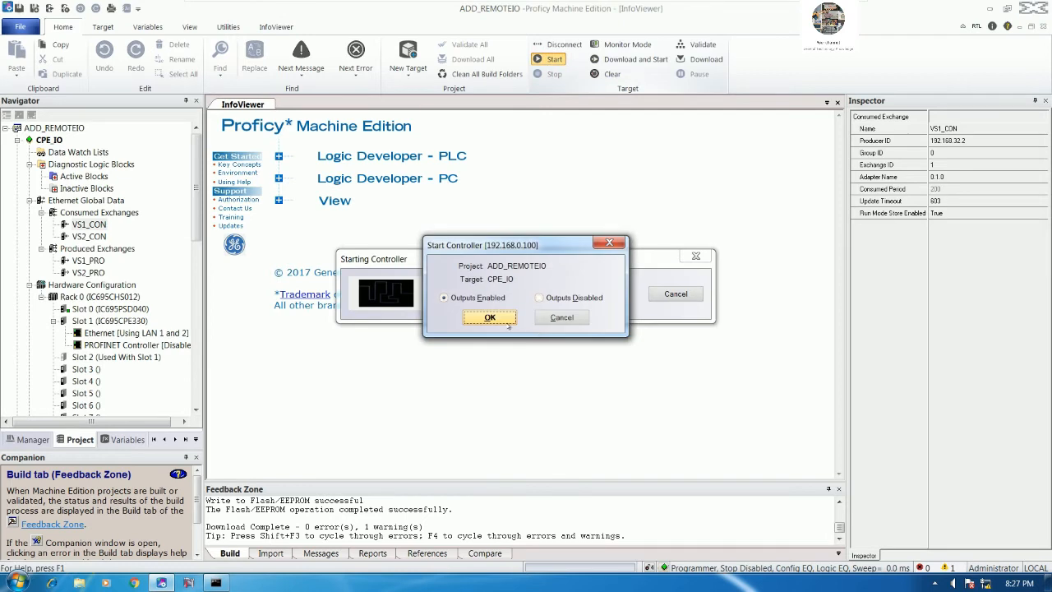
pyautogui.click(489, 317)
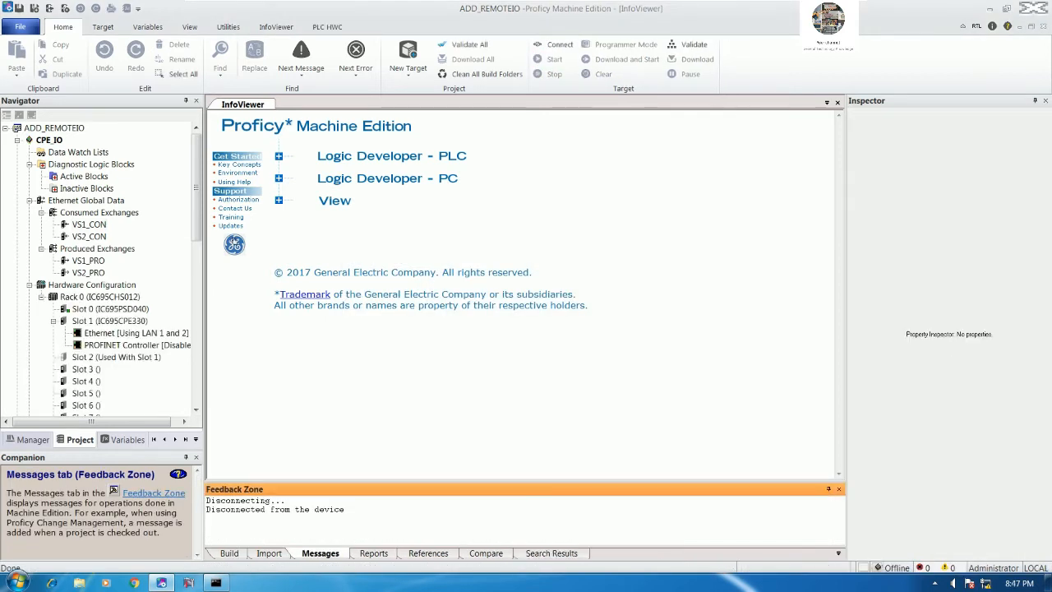
# - Set the Exchange ID of the consumed exchange to 2 on VS2's Slot 0 IC200EBI001 network interface unit
pyautogui.moveTo(198, 233); pyautogui.dragTo(198, 365)
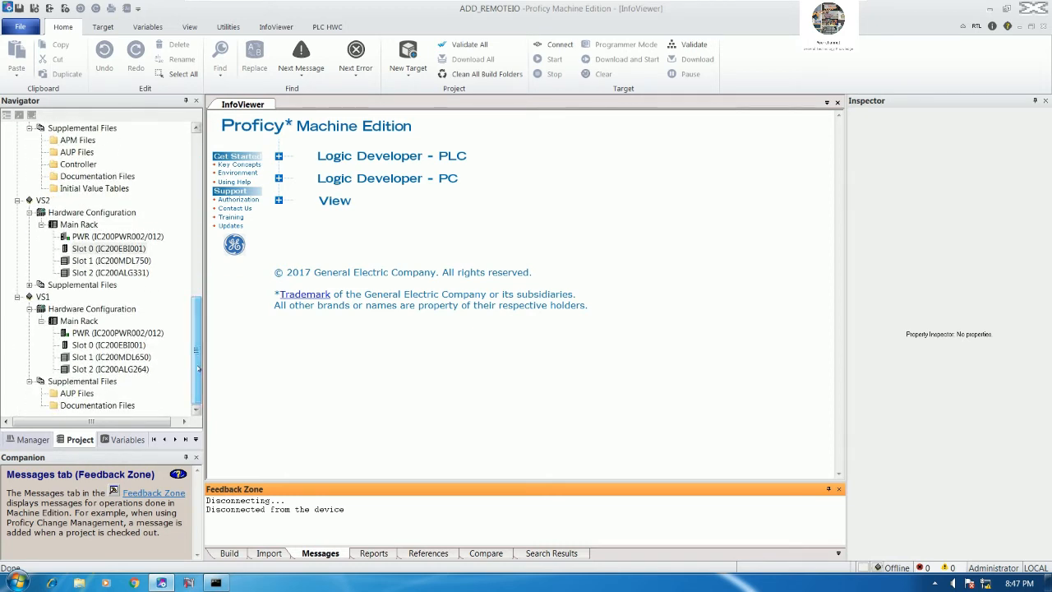
pyautogui.doubleClick(117, 249)
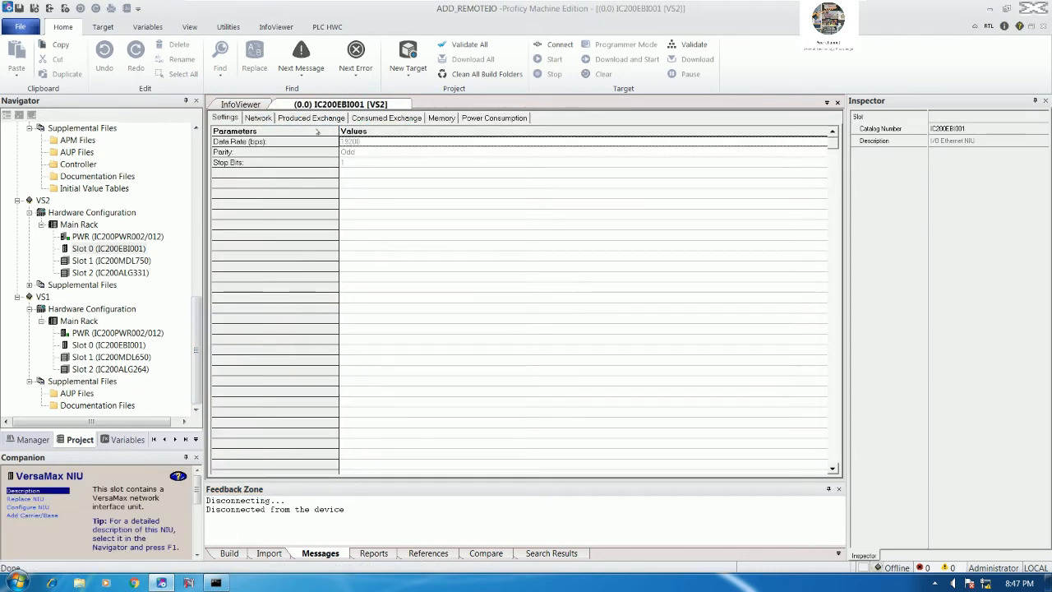
pyautogui.click(261, 119)
pyautogui.click(311, 119)
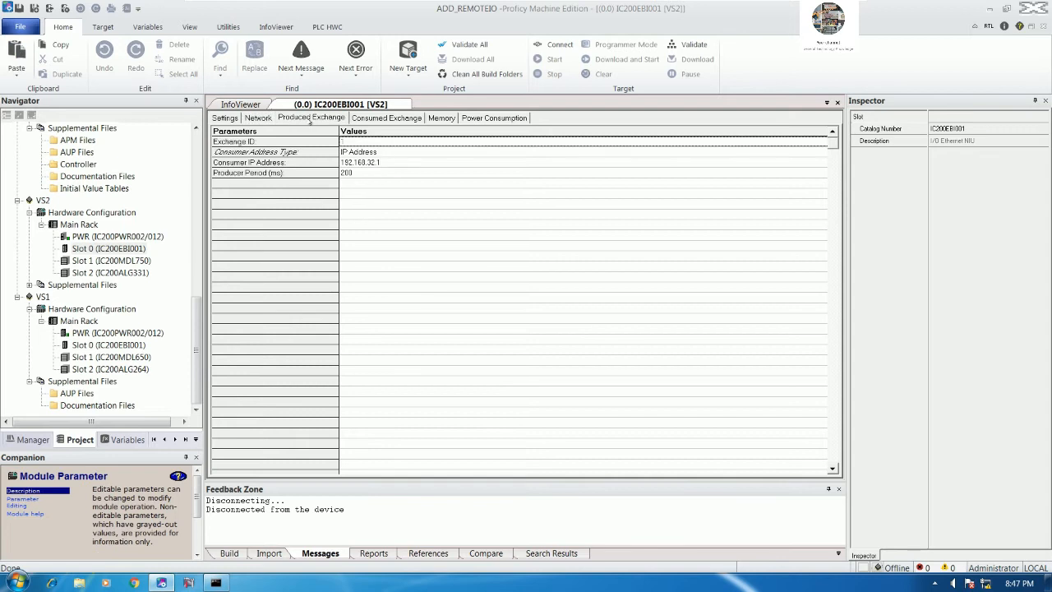
pyautogui.click(380, 119)
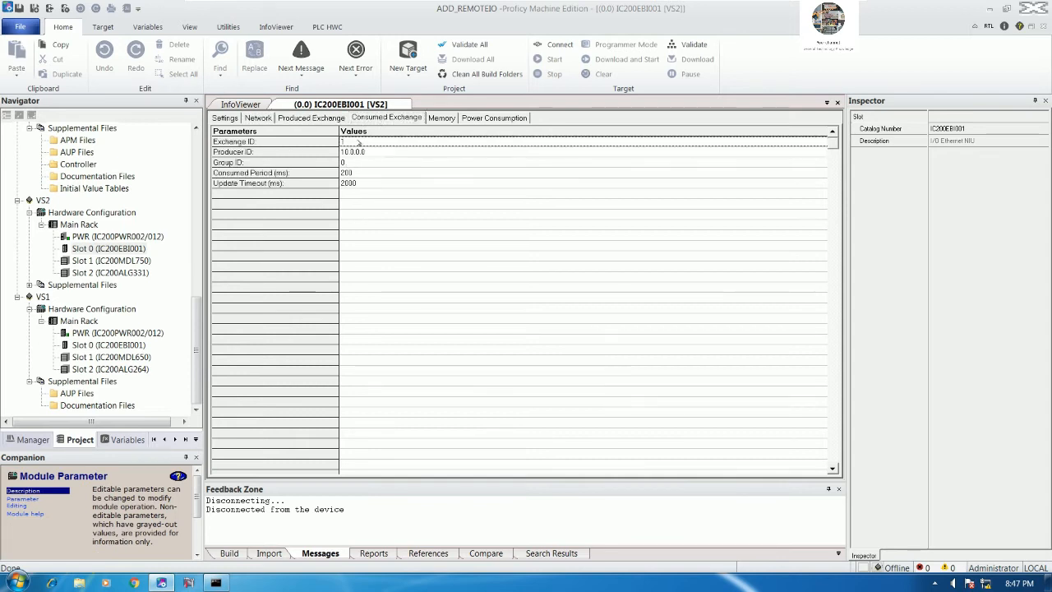
pyautogui.doubleClick(358, 143)
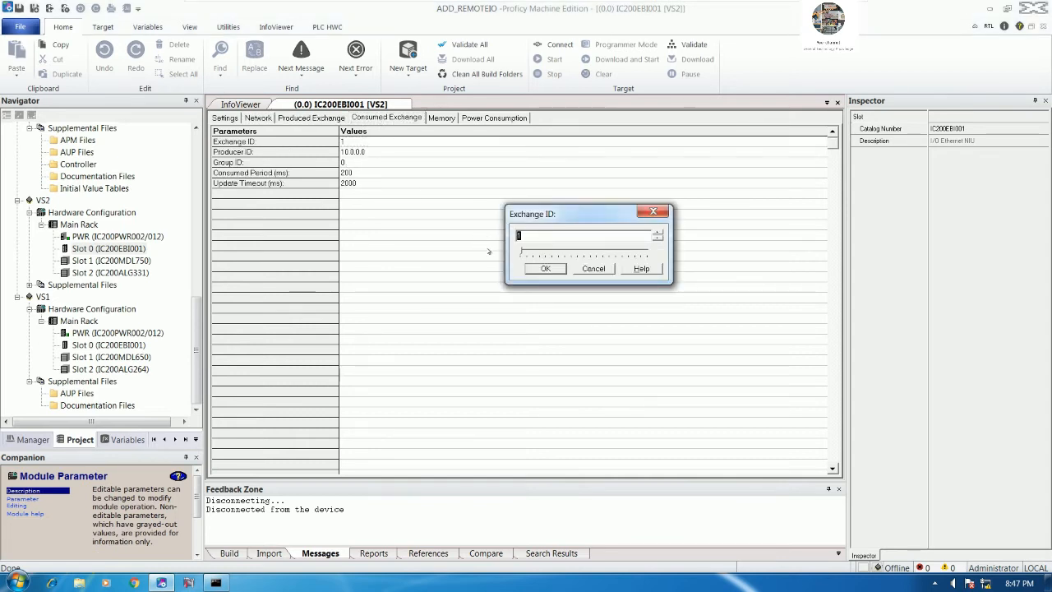
pyautogui.write('2')
pyautogui.click(545, 268)
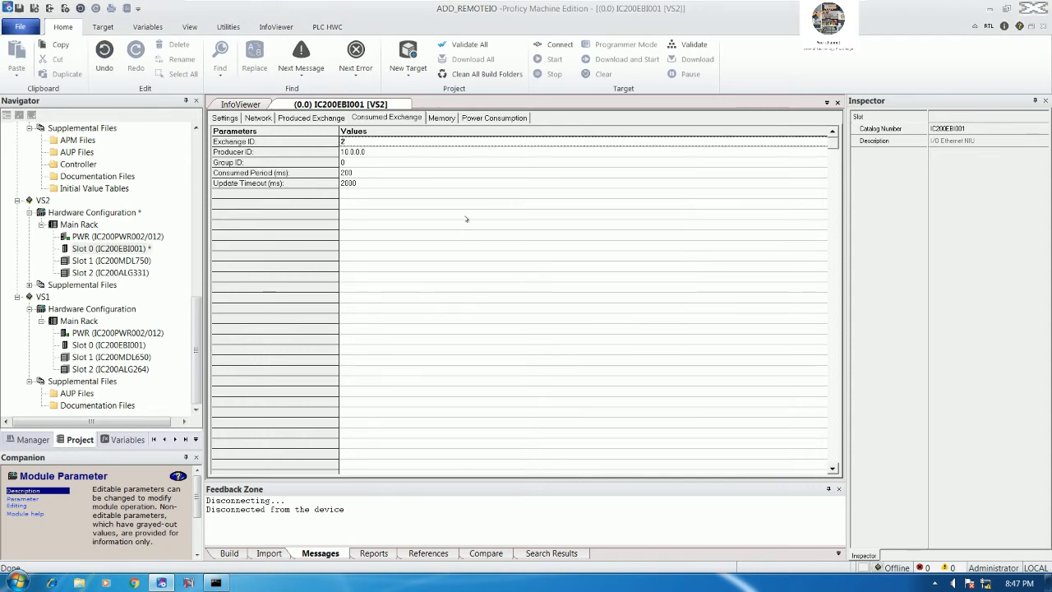
# - Check the IP address in the properties of the VS2 target
pyautogui.scroll(2, 76, 285)
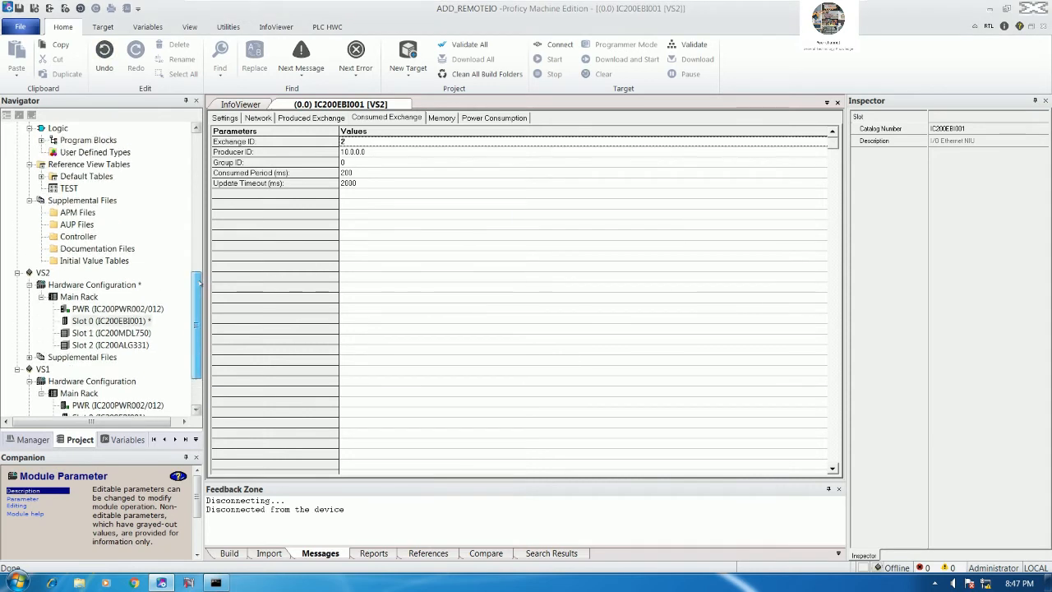
pyautogui.click(43, 272)
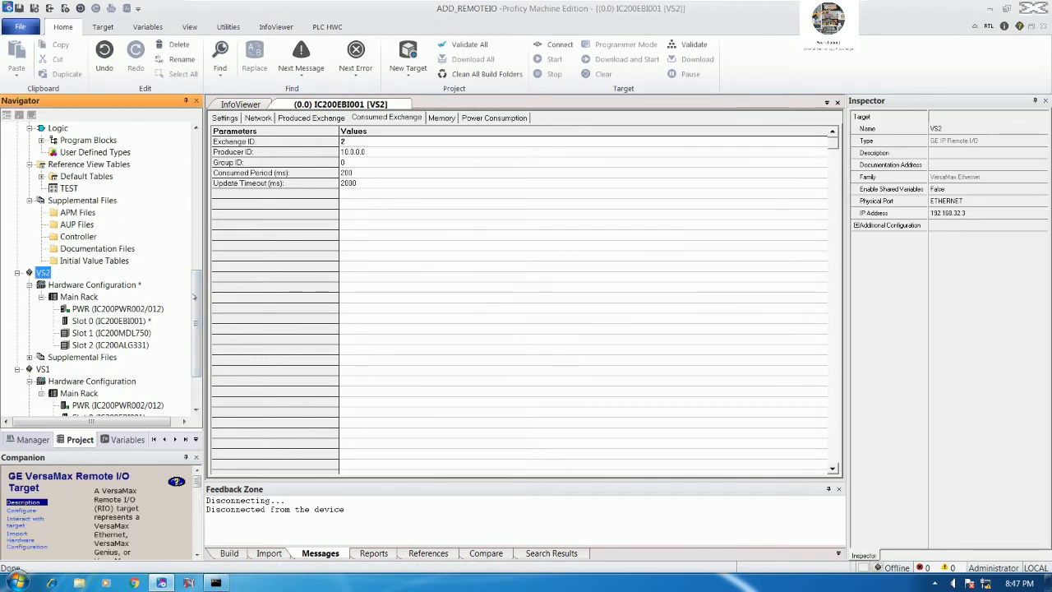
pyautogui.moveTo(198, 306); pyautogui.dragTo(197, 302)
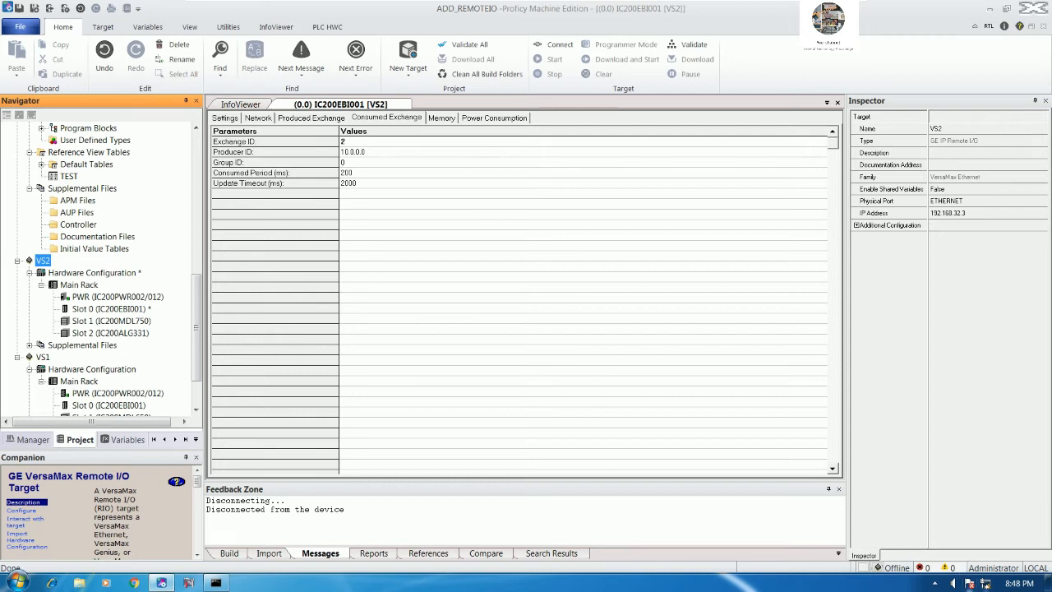
# - Switch to the Windows network settings and change the third octet of the Local Area Connection's IPv4 address to match VS2's subnet
pyautogui.rightClick(985, 582)
pyautogui.click(960, 577)
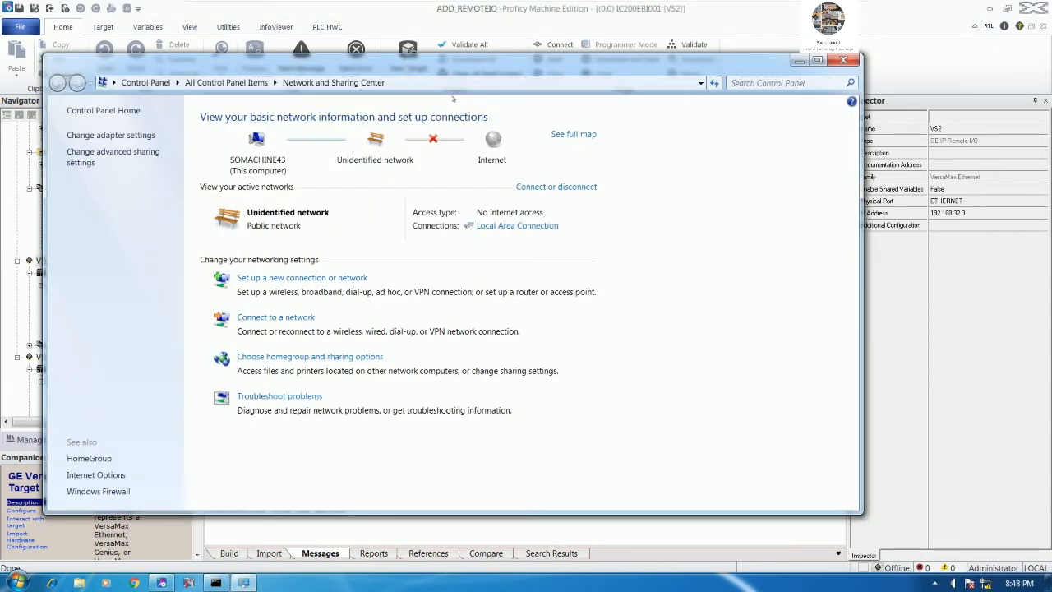
pyautogui.moveTo(492, 62); pyautogui.dragTo(650, 70)
pyautogui.click(659, 236)
pyautogui.click(450, 399)
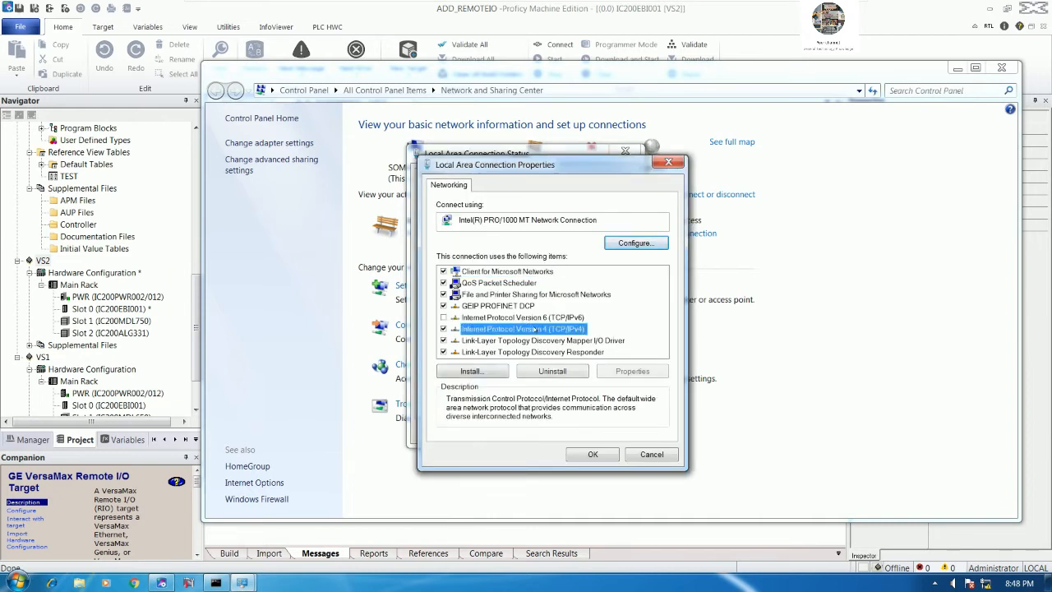
pyautogui.doubleClick(535, 328)
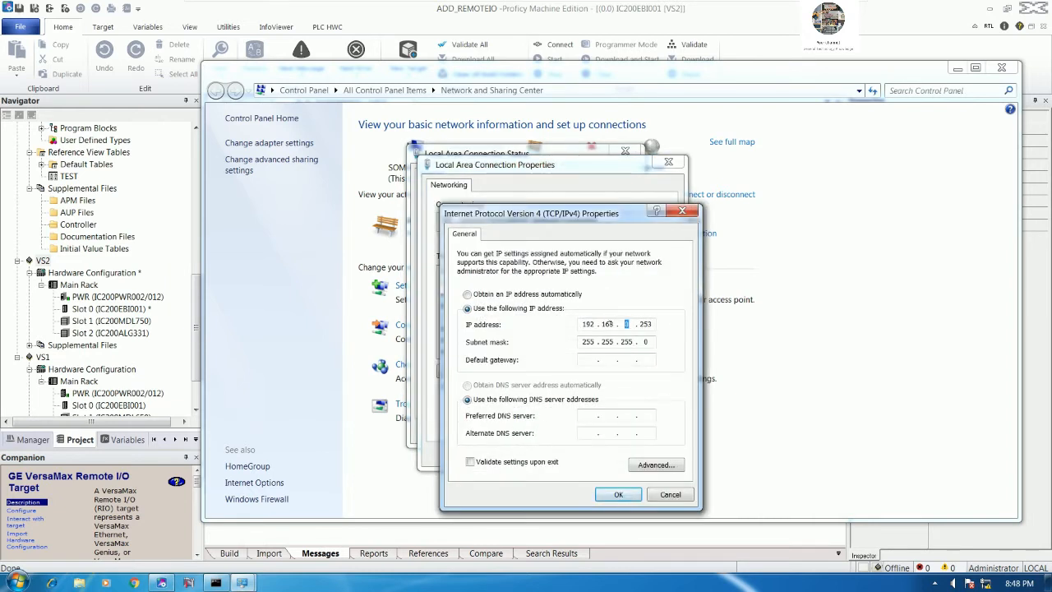
pyautogui.click(618, 494)
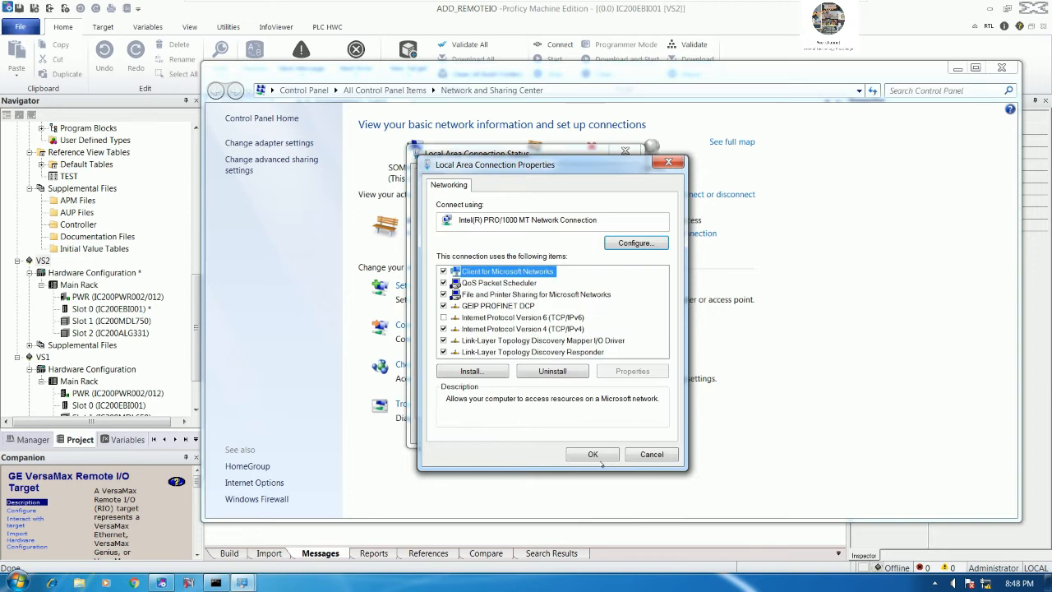
pyautogui.click(597, 455)
pyautogui.click(608, 430)
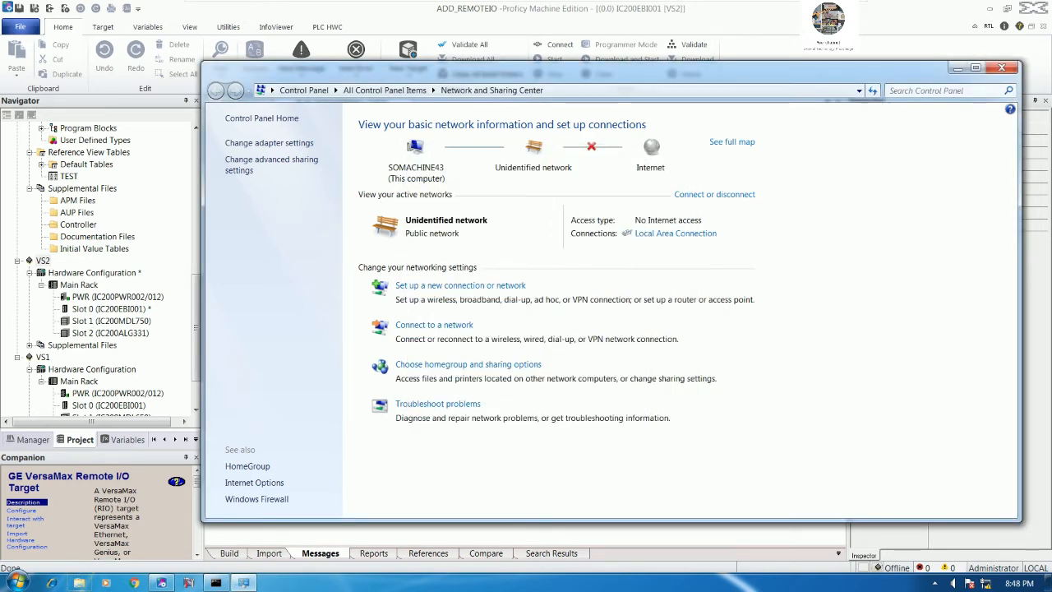
pyautogui.click(995, 70)
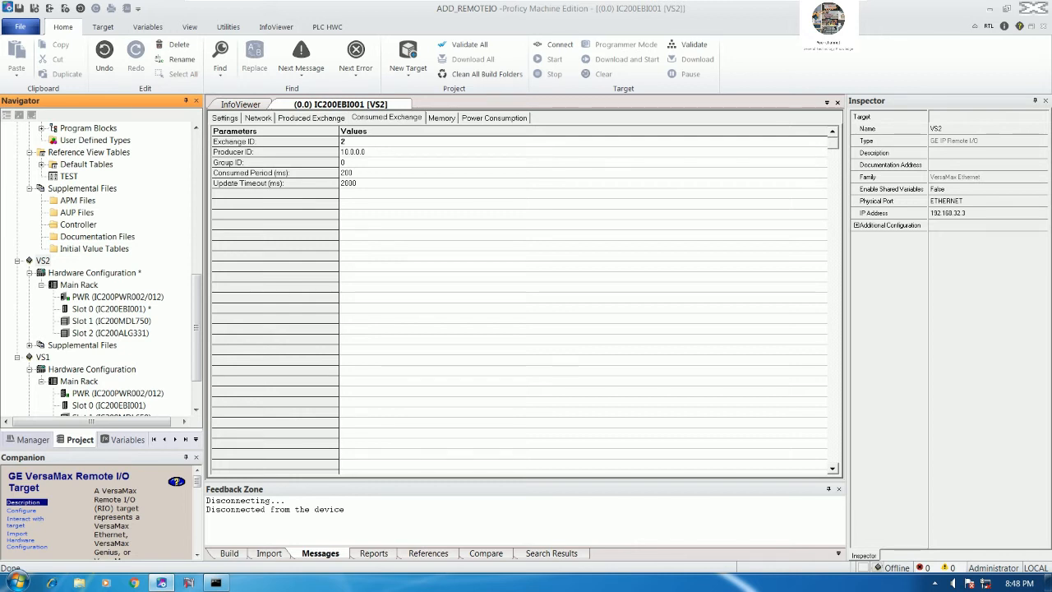
# - Ping the VS2 station at 192.168.32.3 from a Windows command prompt and return to Proficy Machine Edition
pyautogui.press('super+r')
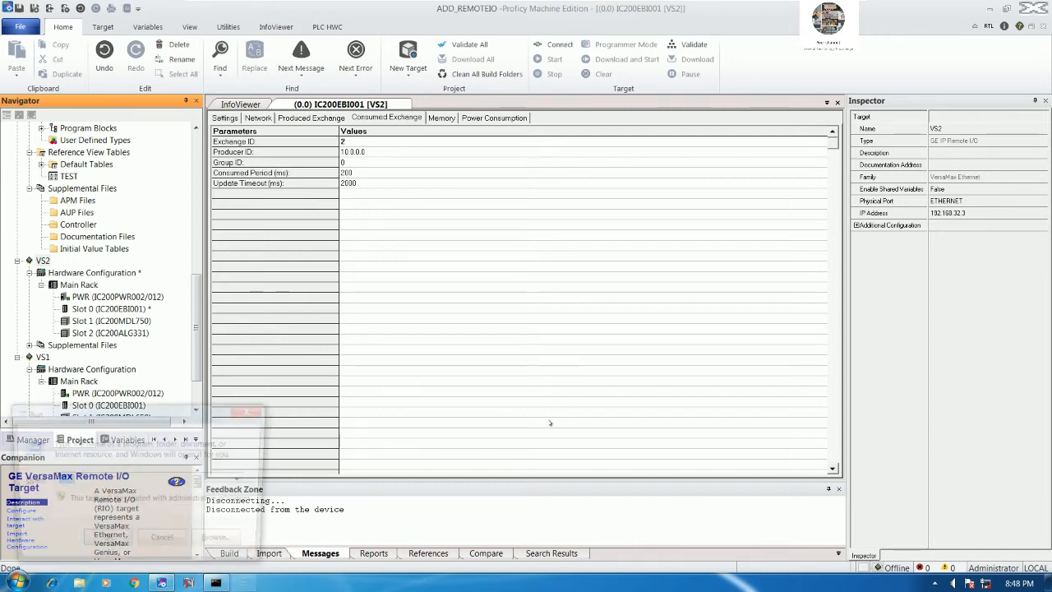
pyautogui.press('Return')
pyautogui.write('PING 192.')
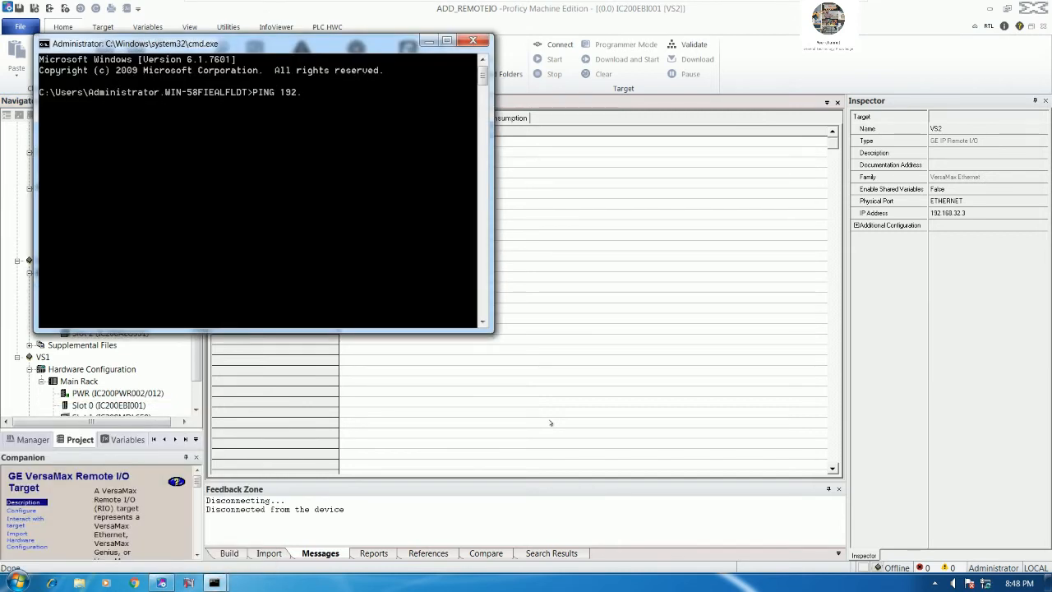
pyautogui.write('16')
pyautogui.write('8.')
pyautogui.write('0.23')
pyautogui.press('BackSpace')
pyautogui.press('BackSpace')
pyautogui.press('BackSpace')
pyautogui.press('BackSpace')
pyautogui.press('BackSpace')
pyautogui.write('32.3')
pyautogui.press('Return')
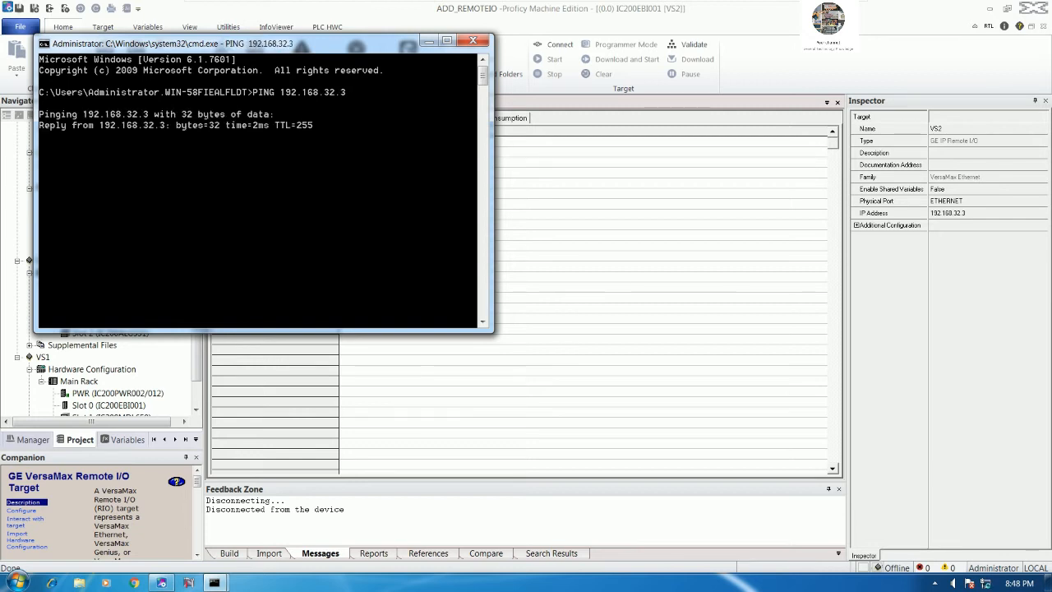
pyautogui.click(428, 40)
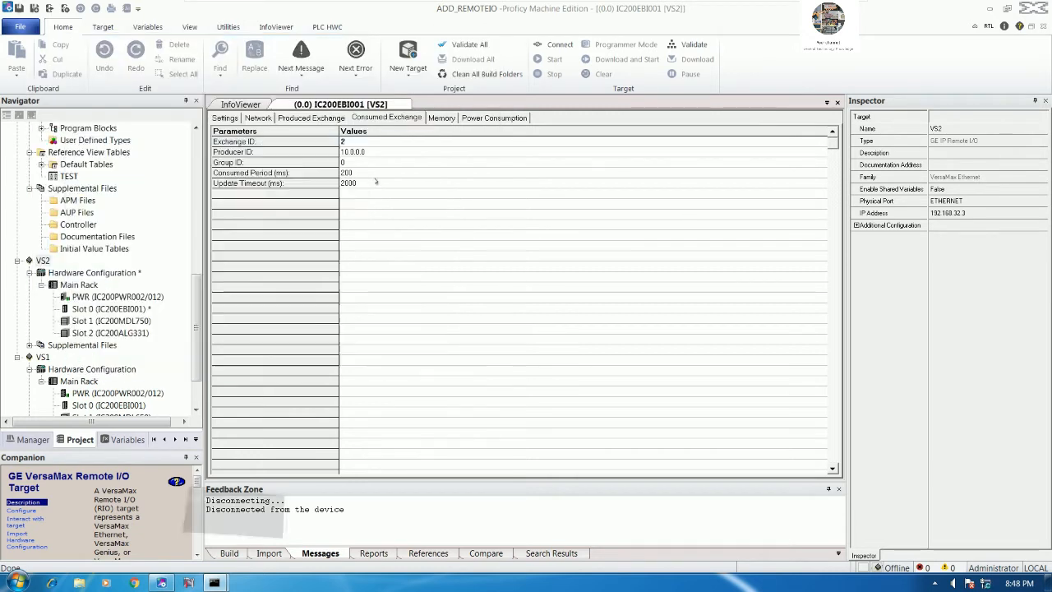
pyautogui.rightClick(43, 260)
pyautogui.click(364, 143)
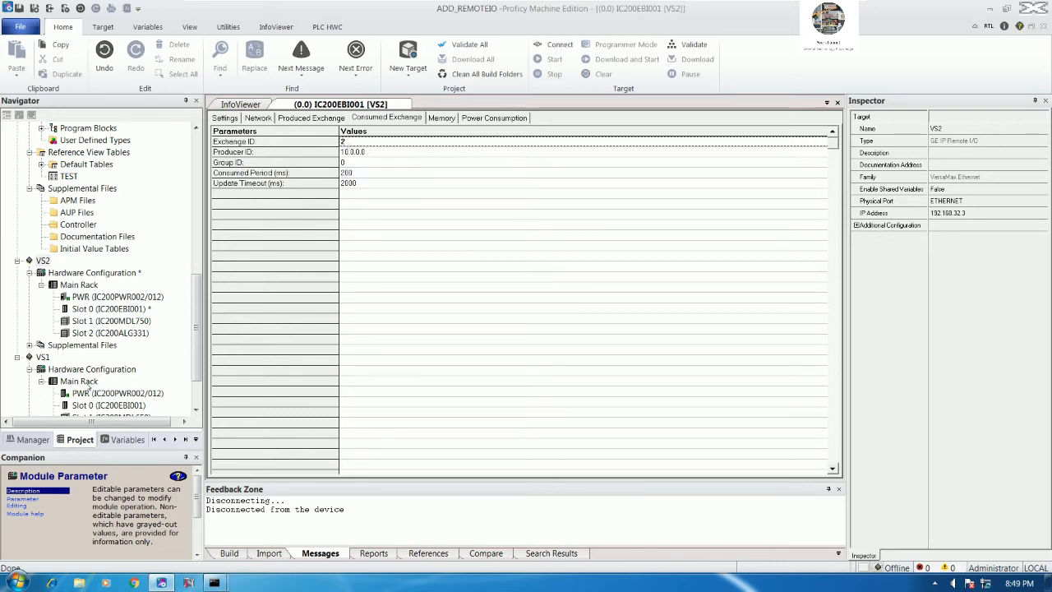
# - Compare the consumed exchange parameters of VS1's Slot 0 IC200EBI001 with those of VS2's network interface unit
pyautogui.doubleClick(102, 404)
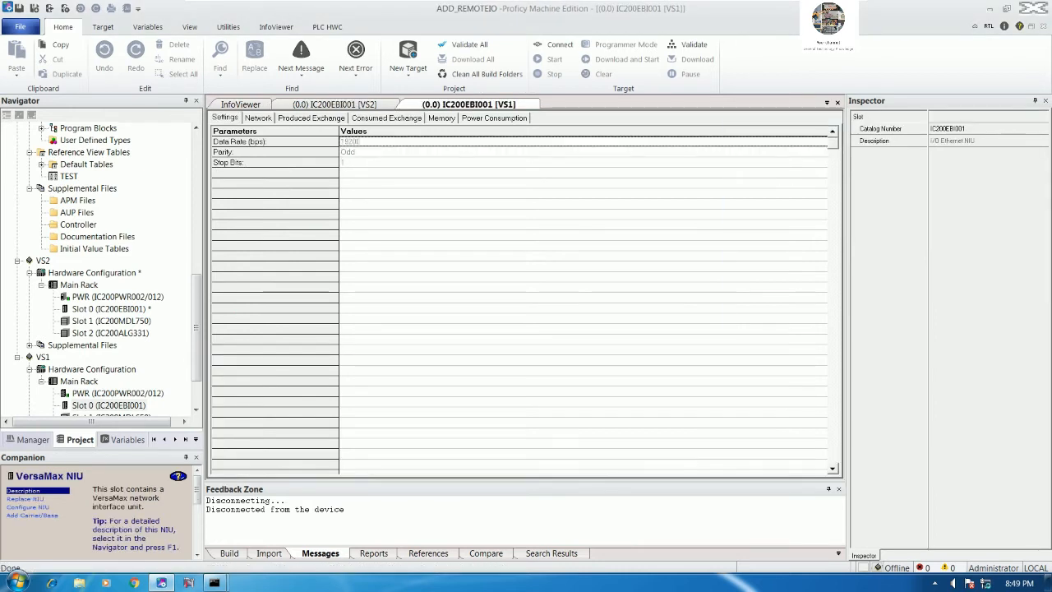
pyautogui.click(375, 117)
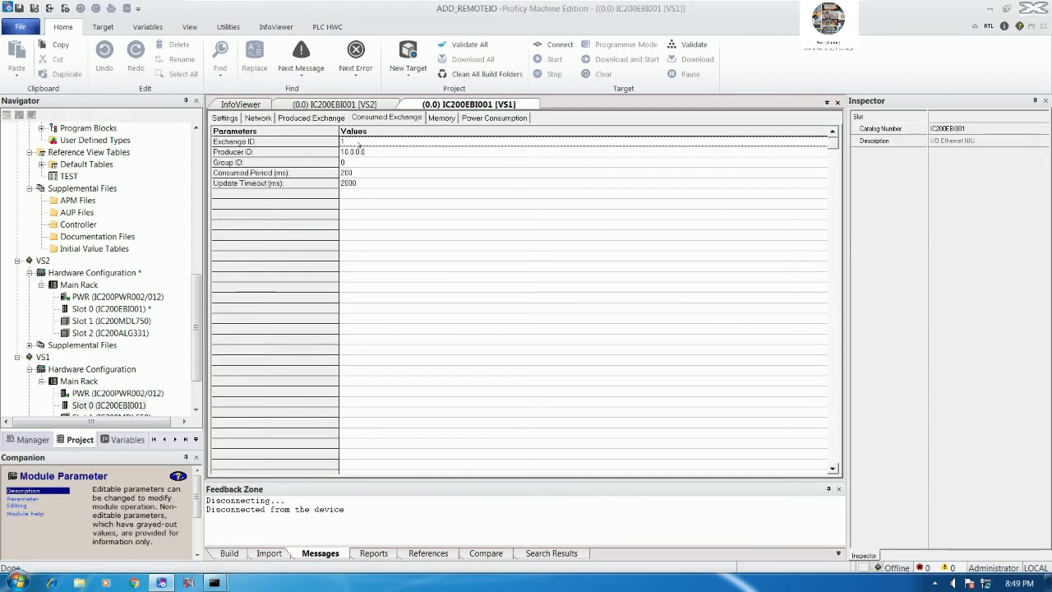
pyautogui.click(362, 105)
pyautogui.write('2')
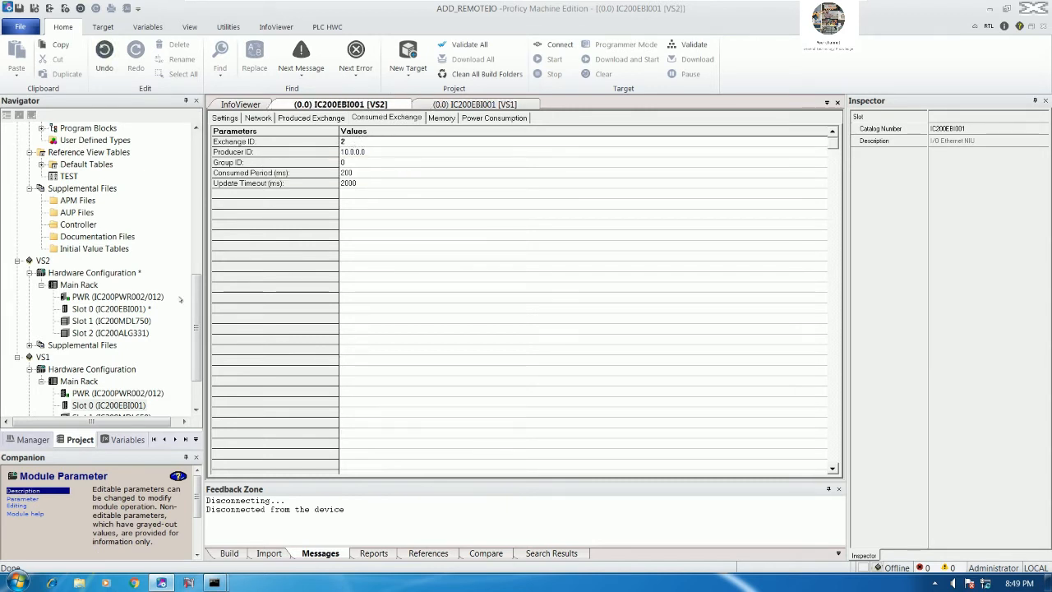
# - Make VS2 the active target and download its hardware configuration to the remote I/O station
pyautogui.rightClick(43, 261)
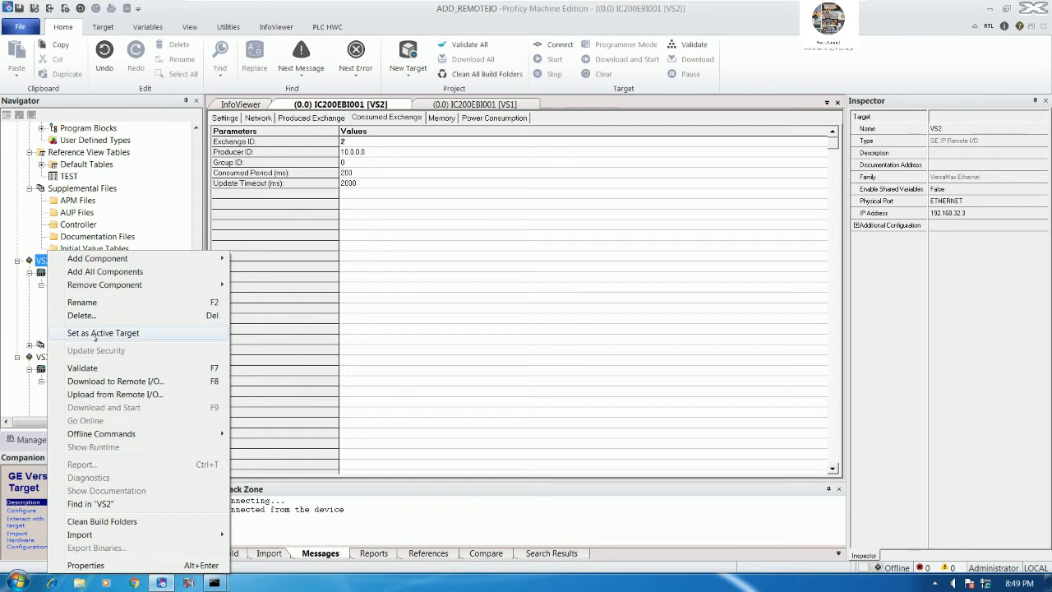
pyautogui.click(96, 333)
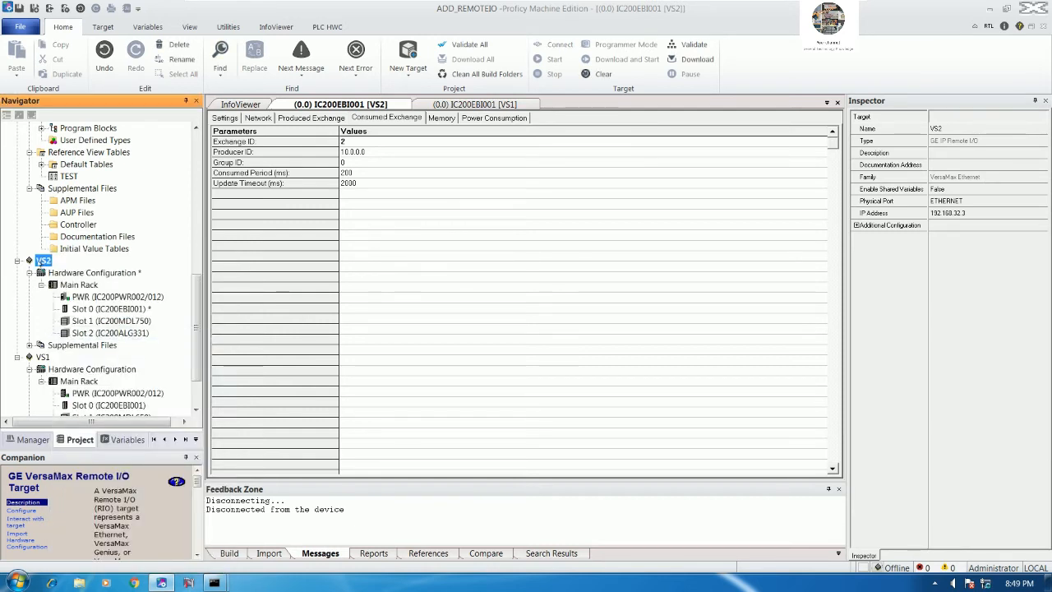
pyautogui.rightClick(37, 261)
pyautogui.click(107, 380)
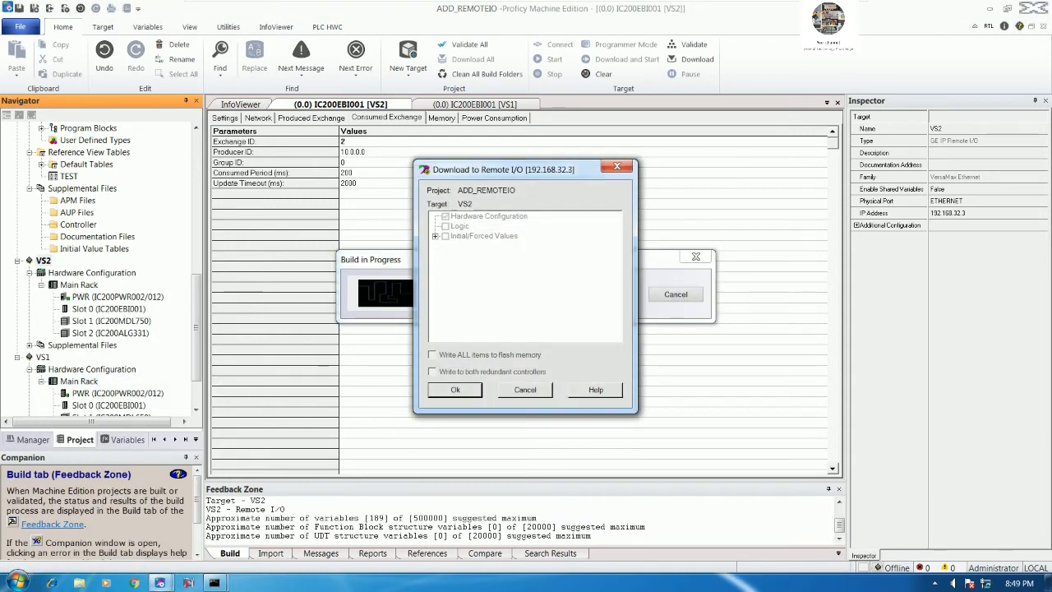
pyautogui.click(455, 389)
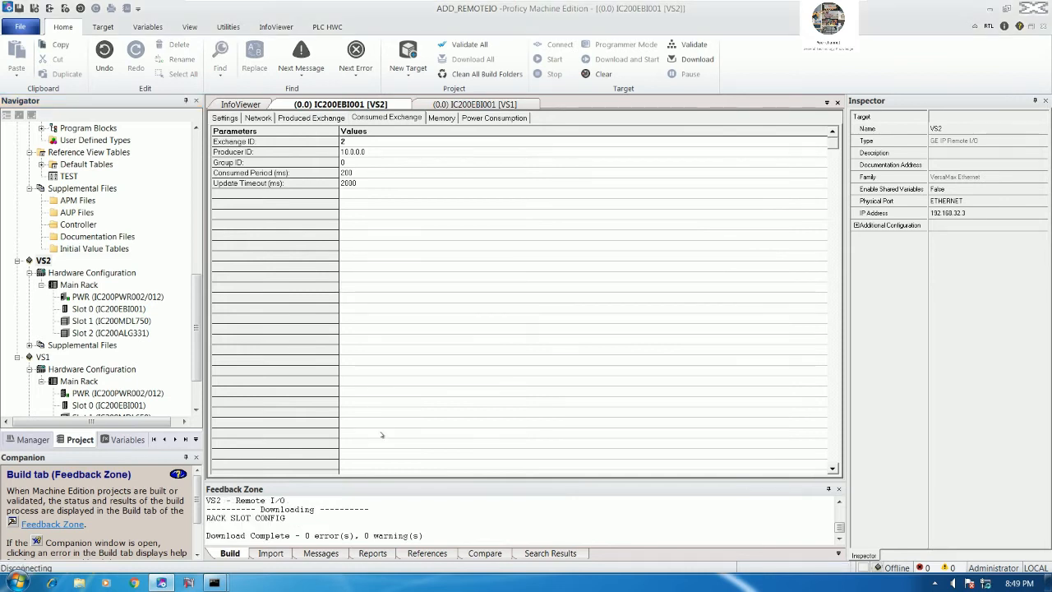
# - Set CPE_IO as the active target of the ADD_REMOTEIO project
pyautogui.scroll(10, 195, 298)
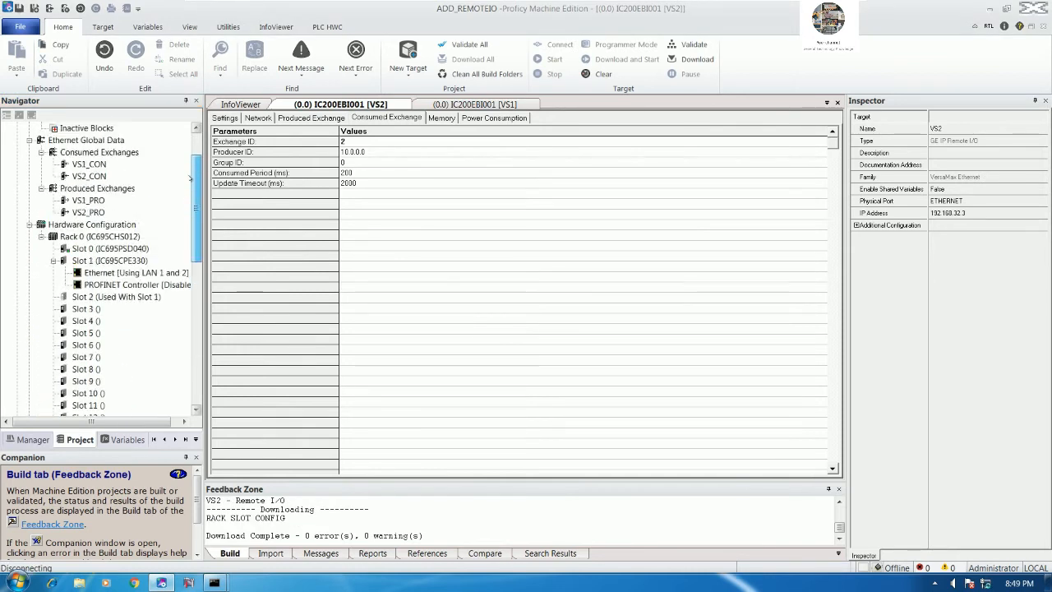
pyautogui.rightClick(47, 140)
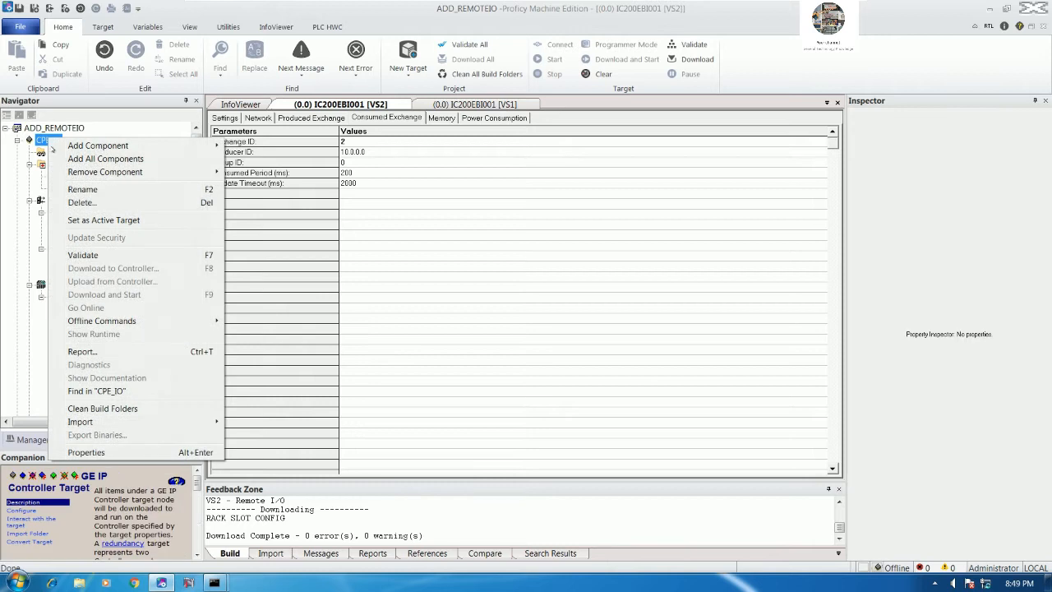
pyautogui.click(99, 218)
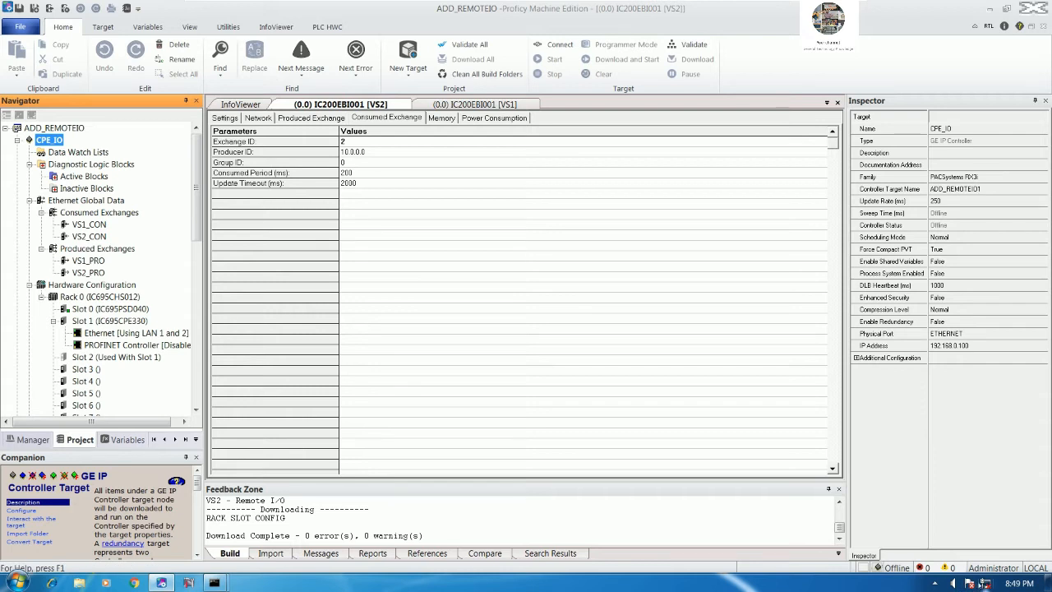
# - Switch to the Windows network settings, set the third octet of the Local Area Connection's IPv4 address to 0, and return to Proficy Machine Edition
pyautogui.rightClick(983, 584)
pyautogui.click(976, 574)
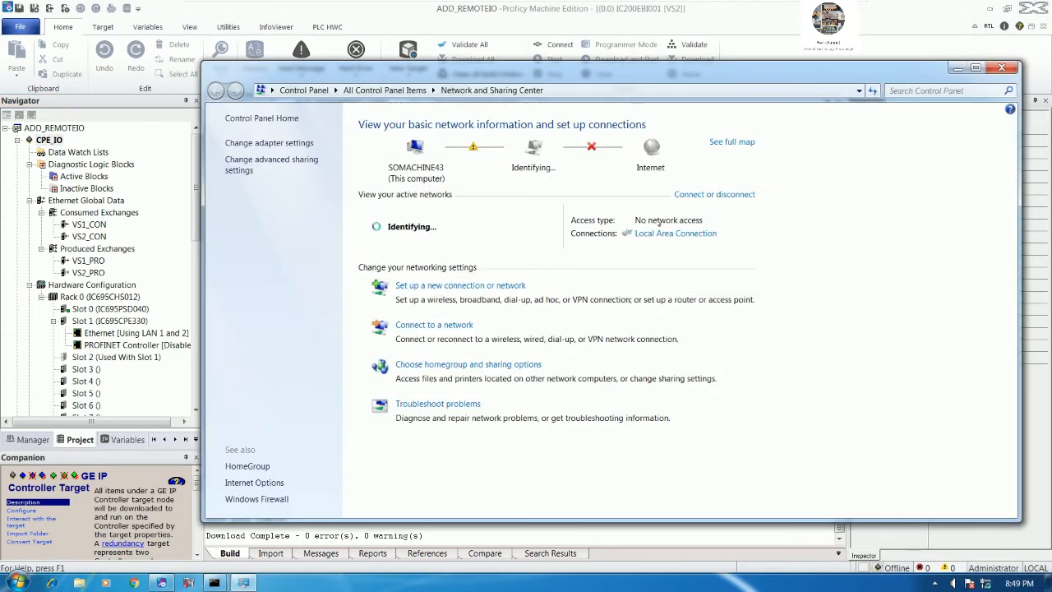
pyautogui.click(675, 233)
pyautogui.click(453, 399)
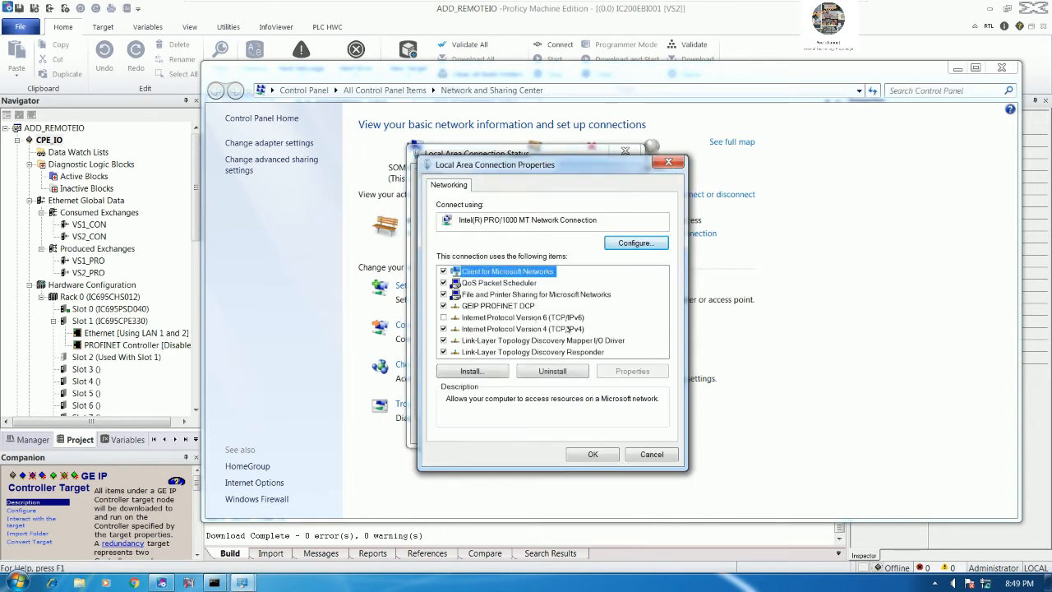
pyautogui.doubleClick(564, 329)
pyautogui.press('BackSpace')
pyautogui.press('BackSpace')
pyautogui.write('0')
pyautogui.click(617, 493)
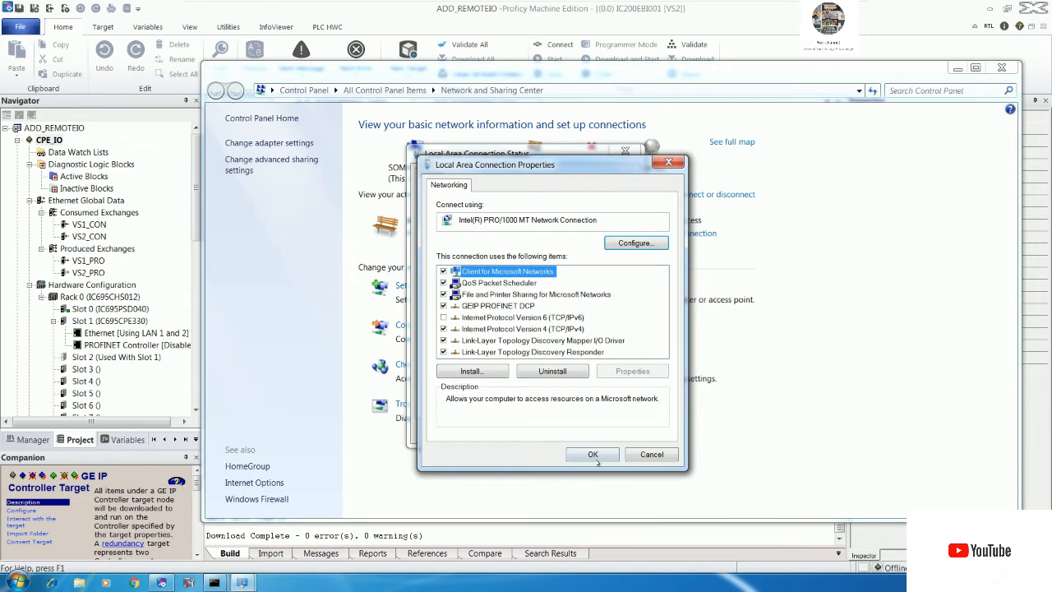
pyautogui.click(593, 455)
pyautogui.click(610, 431)
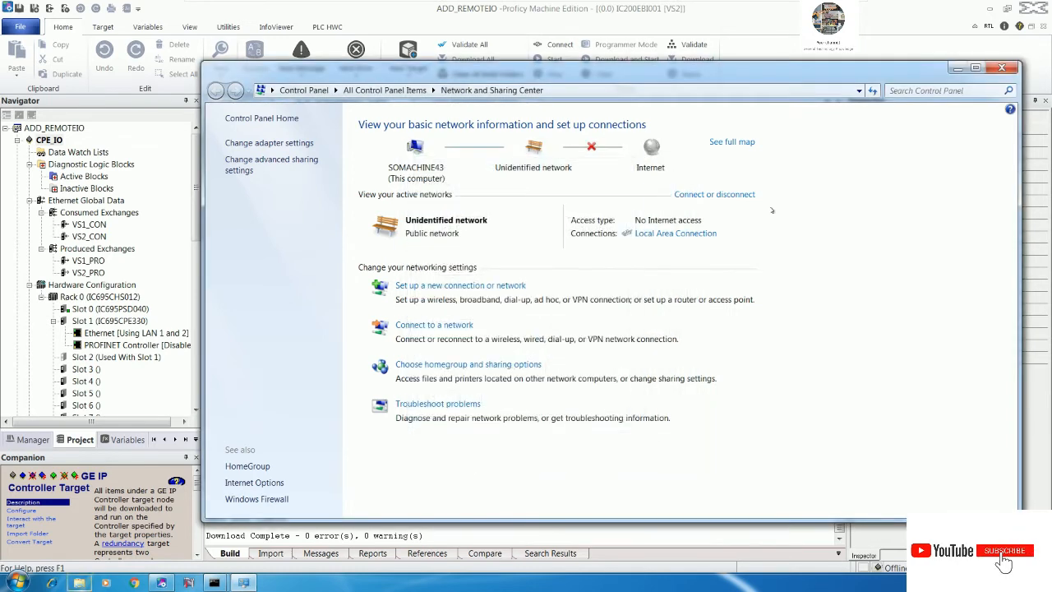
pyautogui.click(1001, 68)
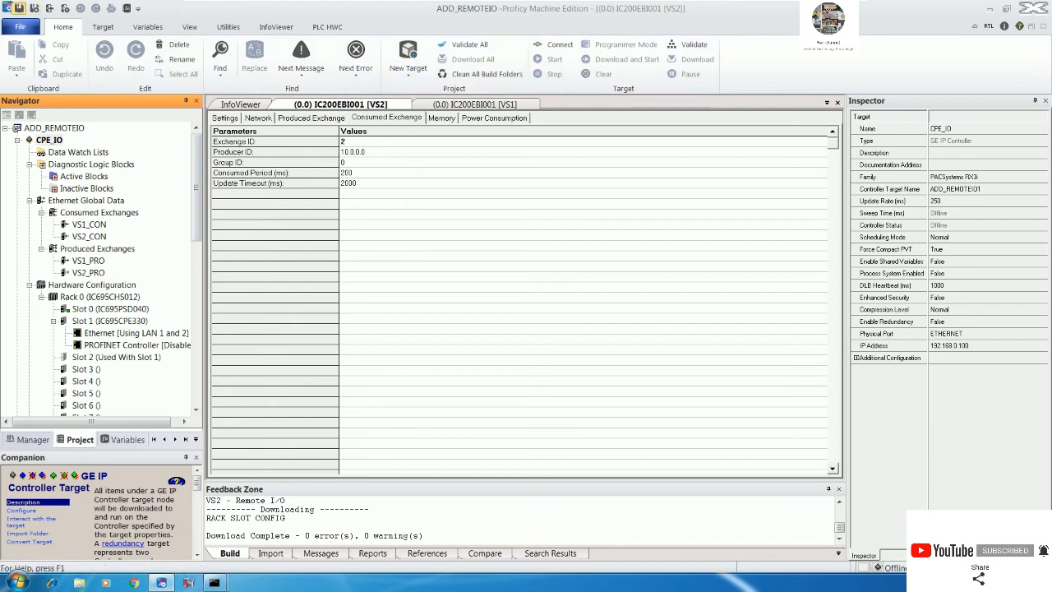
# - Connect to the CPE_IO controller and download to it while running, and close the VS2 and VS1 IC200EBI001 parameter windows
pyautogui.click(561, 46)
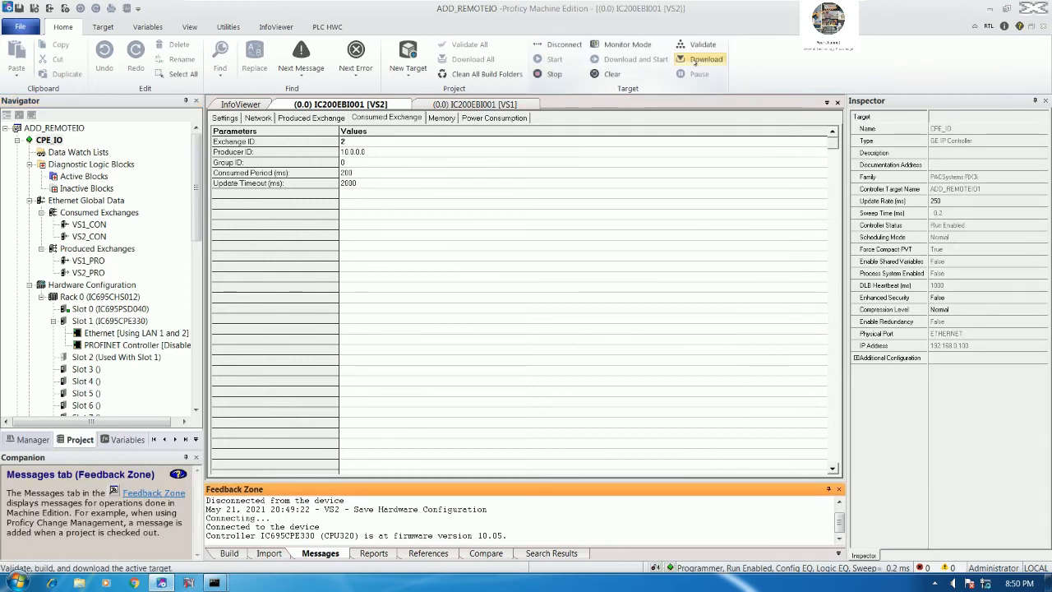
pyautogui.click(698, 59)
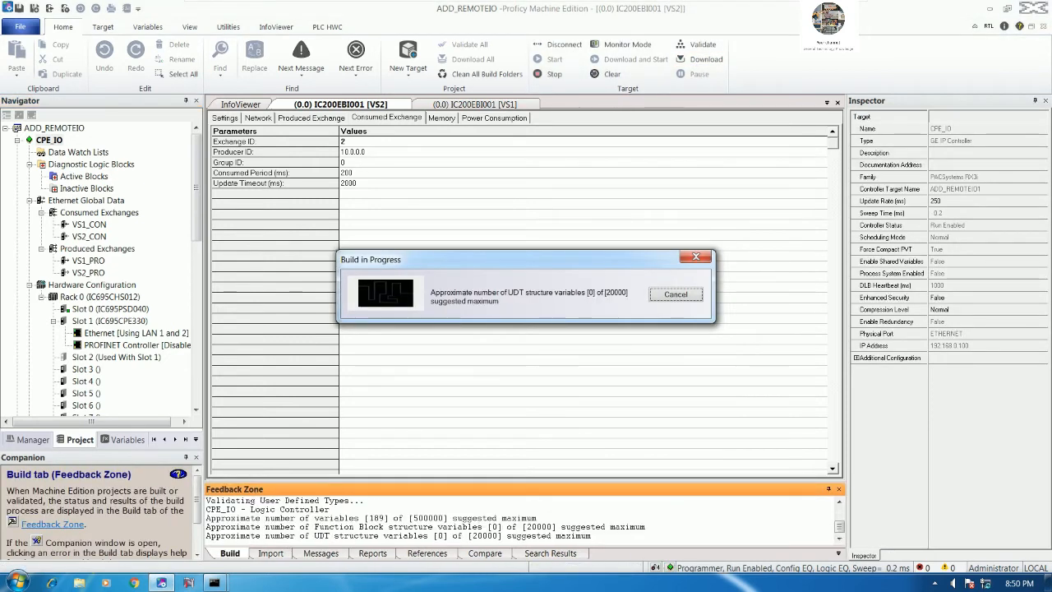
pyautogui.click(520, 338)
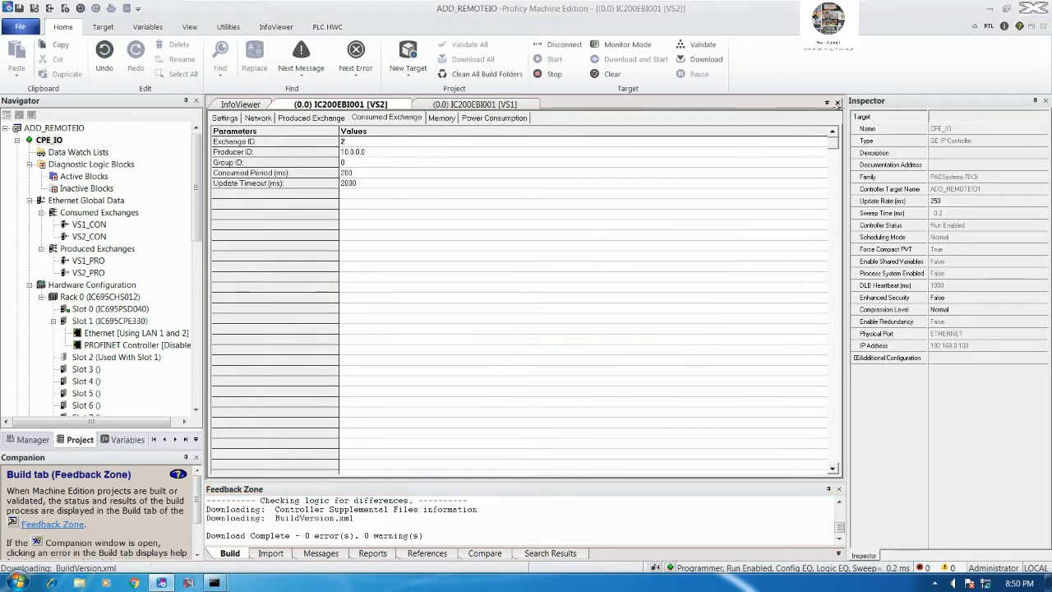
pyautogui.click(837, 102)
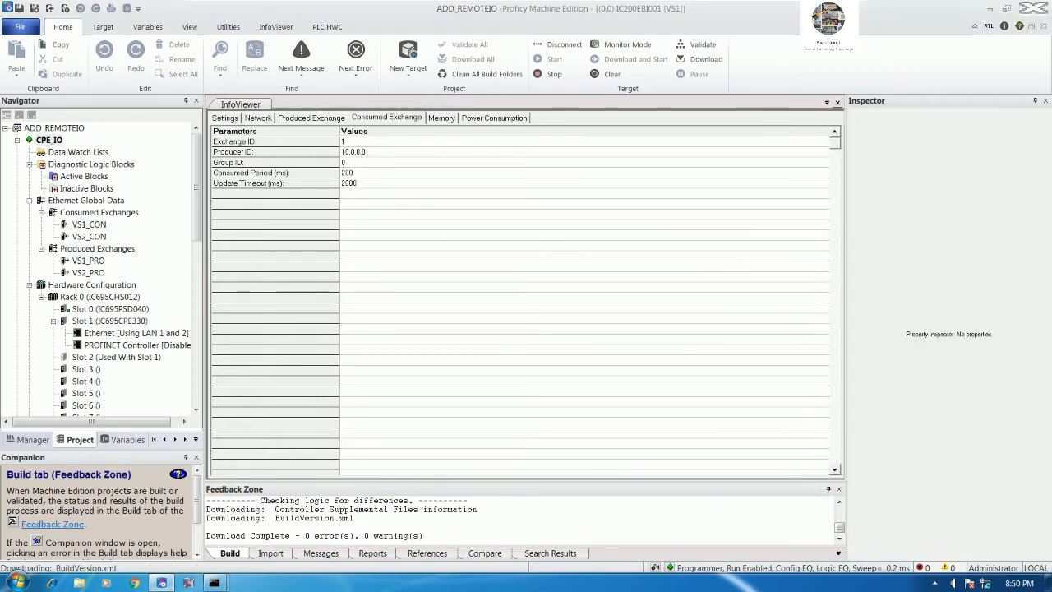
pyautogui.click(838, 103)
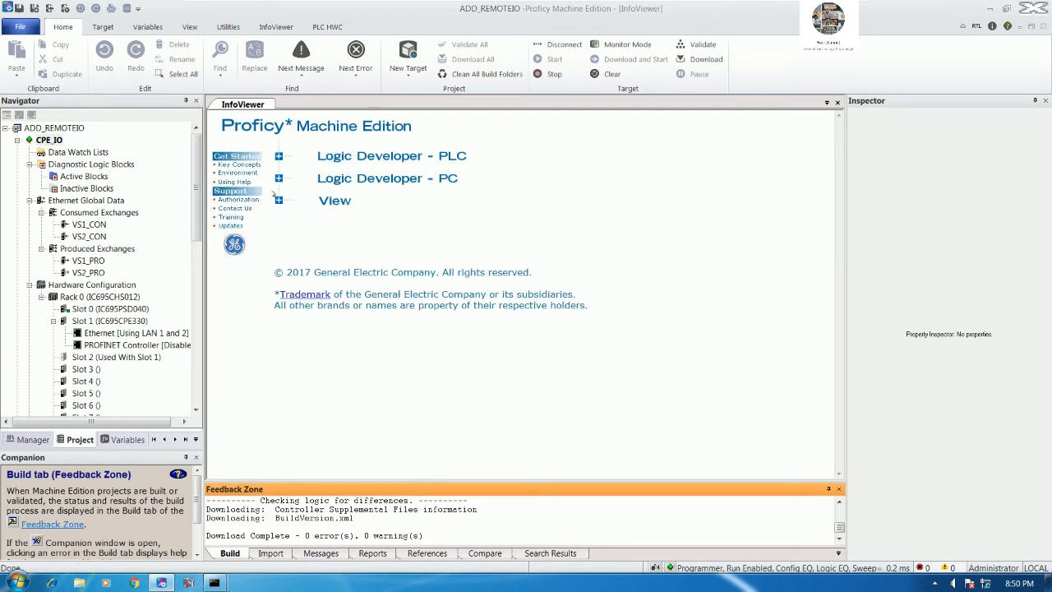
# - Stop the CPE_IO controller with outputs disabled and download hardware configuration, logic and initial/forced values, writing all items to flash memory
pyautogui.click(549, 73)
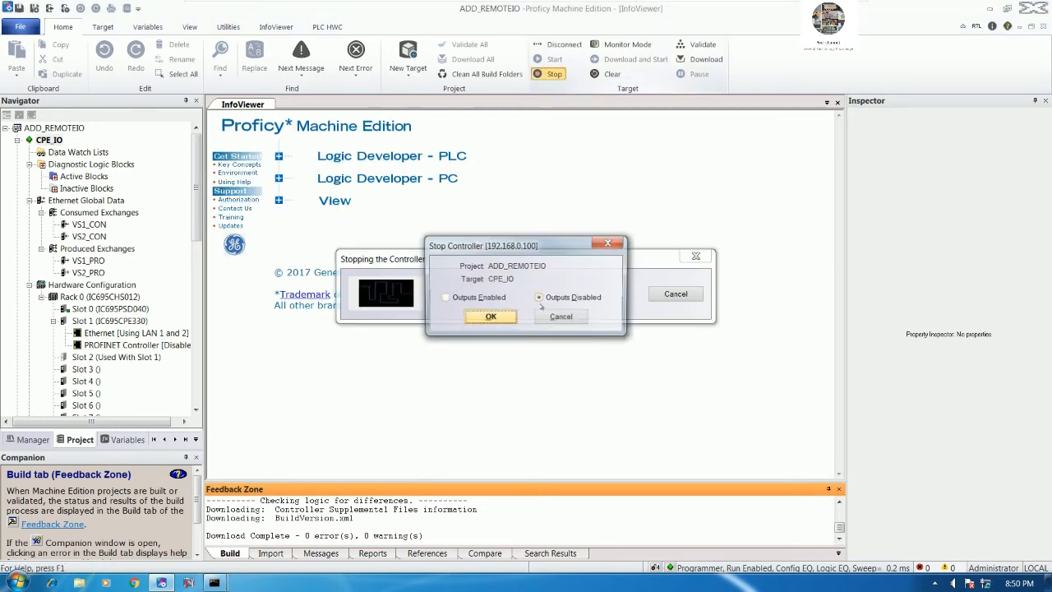
pyautogui.press('Return')
pyautogui.click(703, 61)
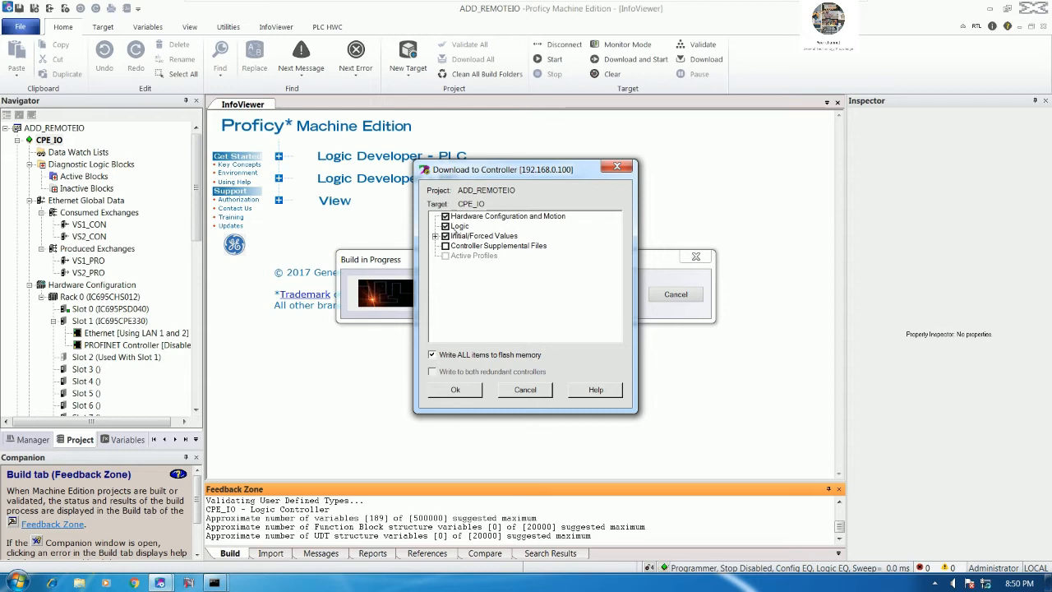
pyautogui.click(442, 390)
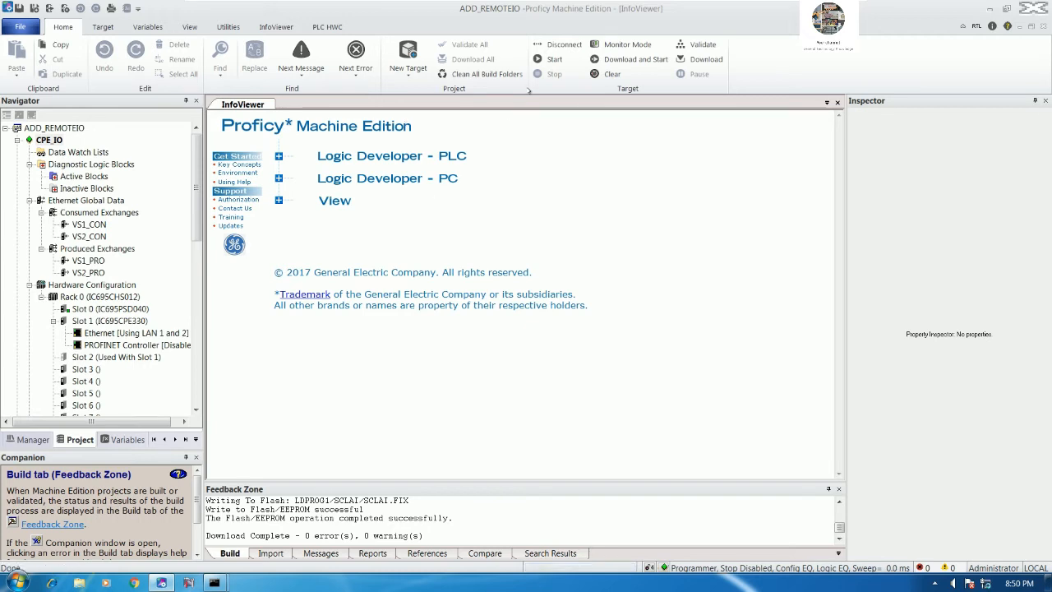
# - Start the CPE_IO controller with outputs enabled
pyautogui.click(549, 59)
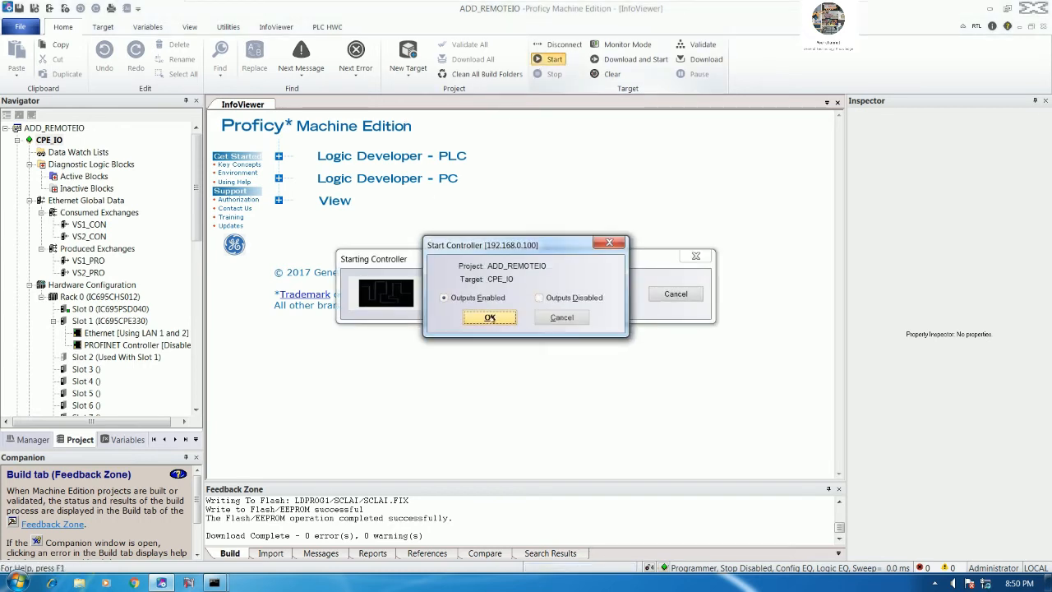
pyautogui.press('Return')
# - Collapse the Slot 1 IC695CPE330 branch of CPE_IO's hardware configuration in the project tree
pyautogui.moveTo(198, 237); pyautogui.dragTo(198, 280)
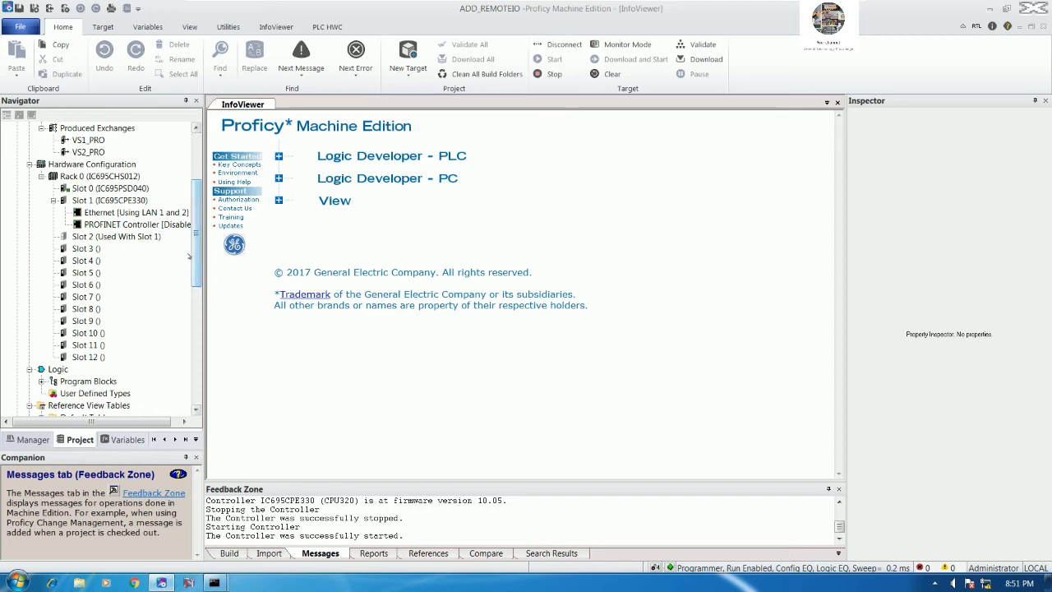
pyautogui.click(56, 201)
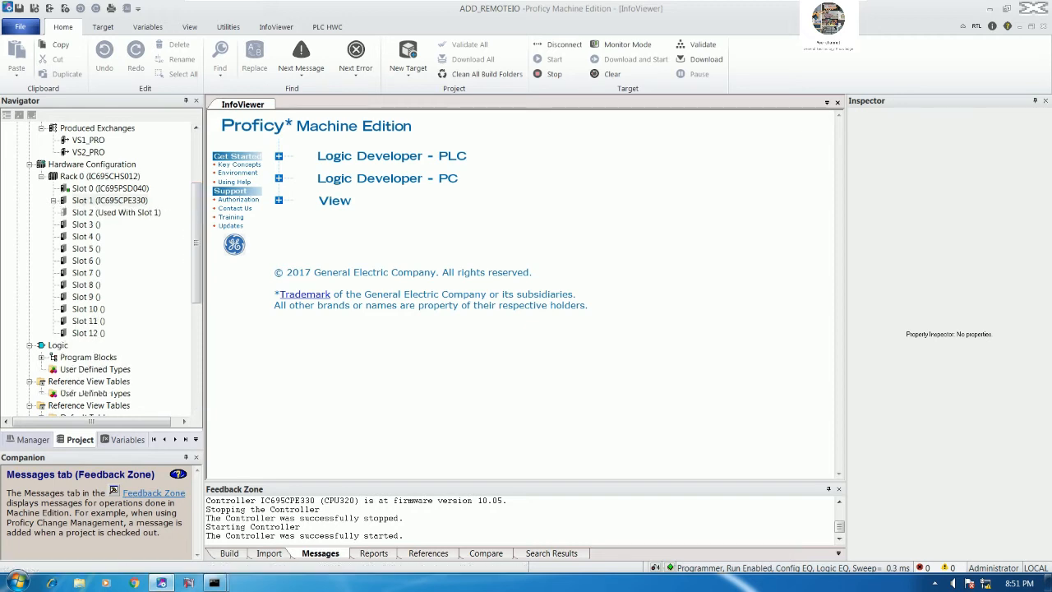
pyautogui.scroll(-5, 70, 239)
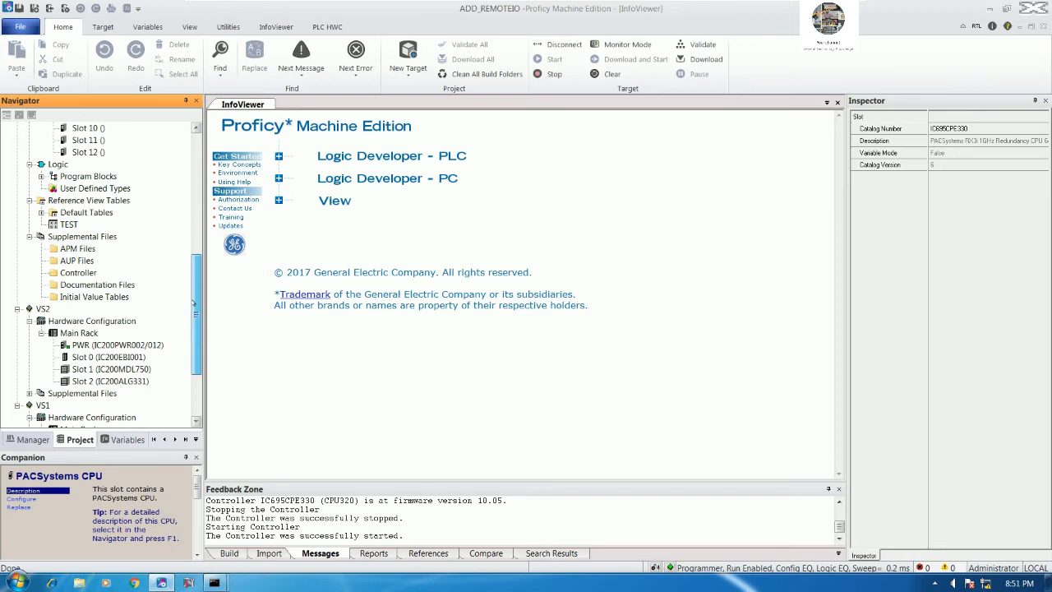
# - Open the TEST reference view table and check the live values of %AI0001 and %AQ0001
pyautogui.doubleClick(68, 224)
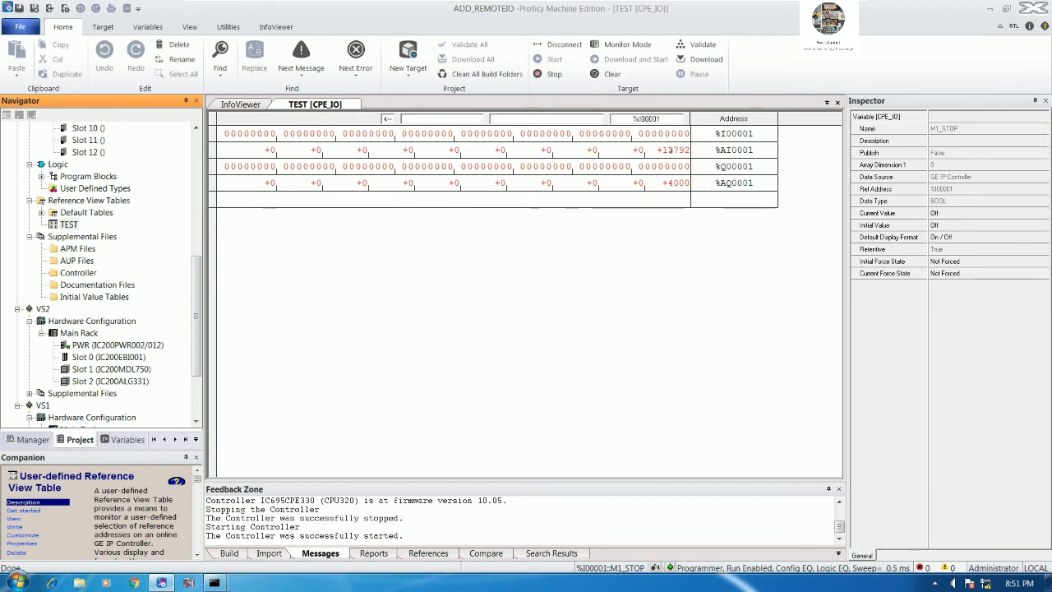
pyautogui.click(661, 153)
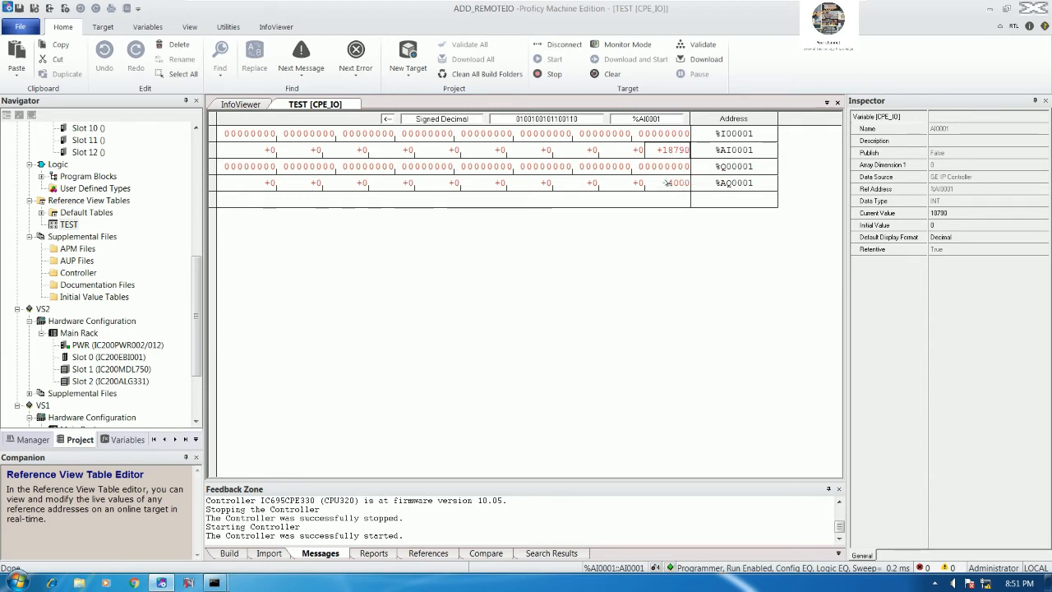
pyautogui.click(662, 183)
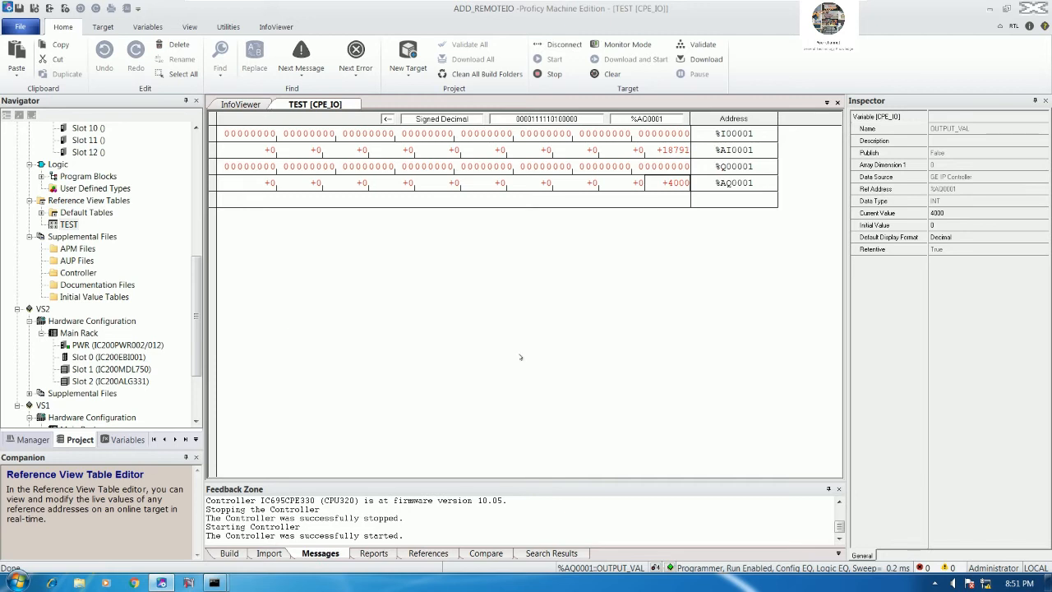
# - Expand the program blocks and open the _MAIN ladder block to view its analog input scaling rungs
pyautogui.moveTo(198, 291); pyautogui.dragTo(212, 182)
pyautogui.scroll(-6, 74, 232)
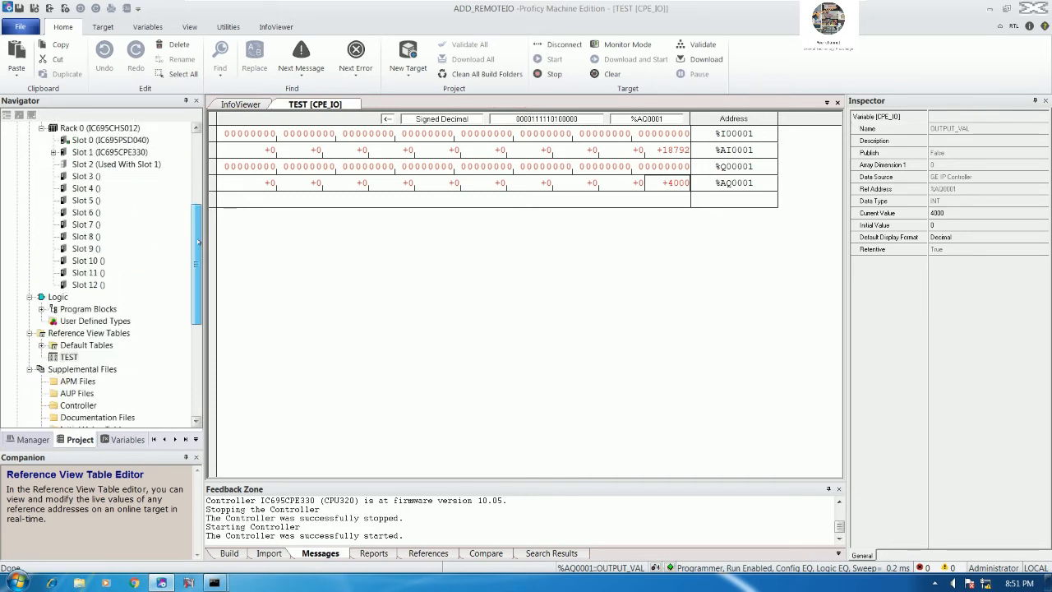
pyautogui.doubleClick(49, 236)
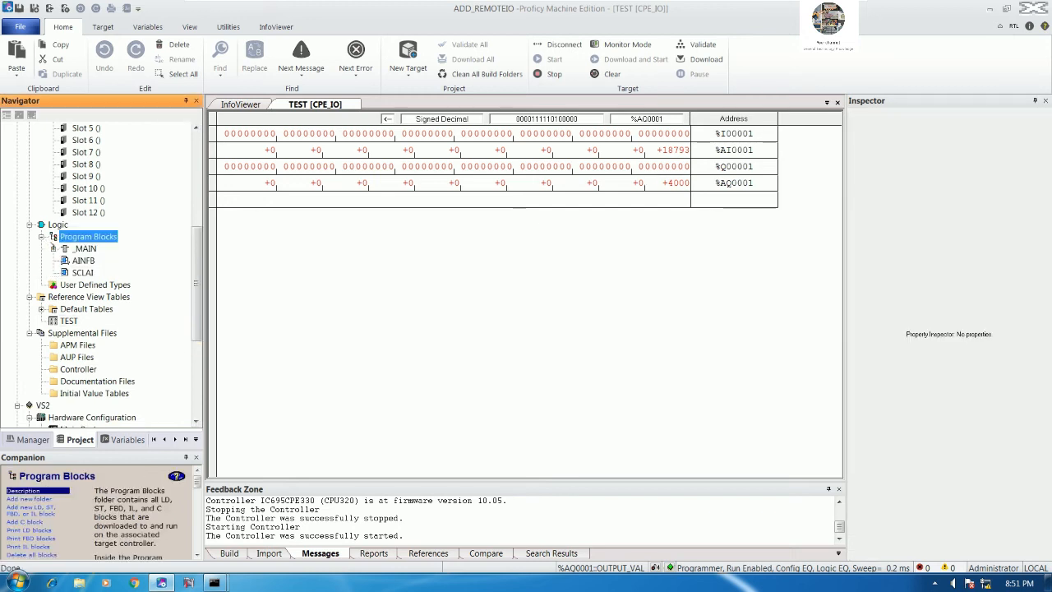
pyautogui.click(83, 272)
pyautogui.click(83, 261)
pyautogui.doubleClick(84, 248)
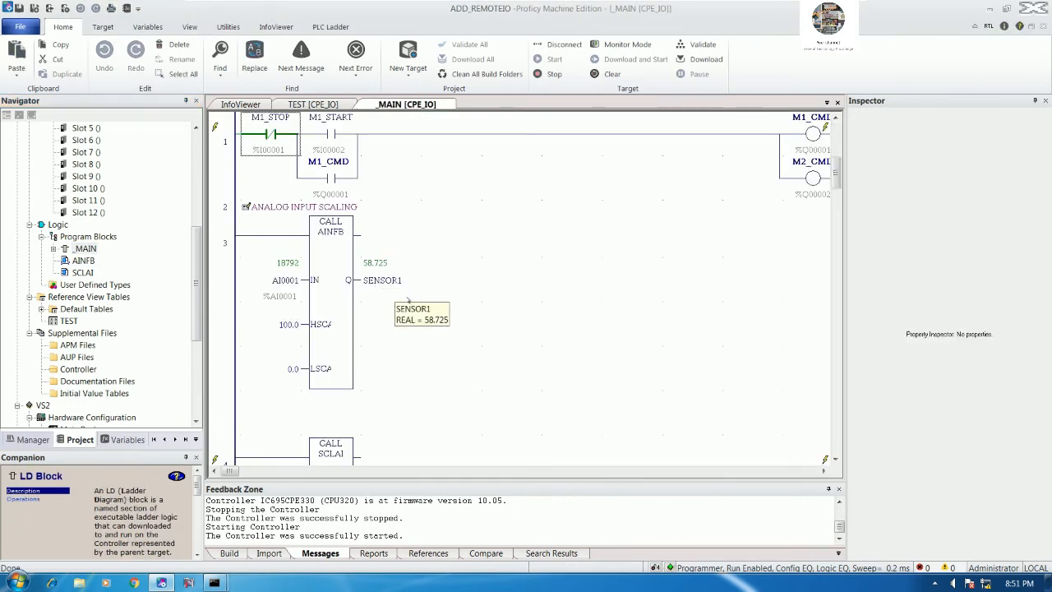
pyautogui.scroll(-4, 394, 288)
pyautogui.scroll(3, 394, 284)
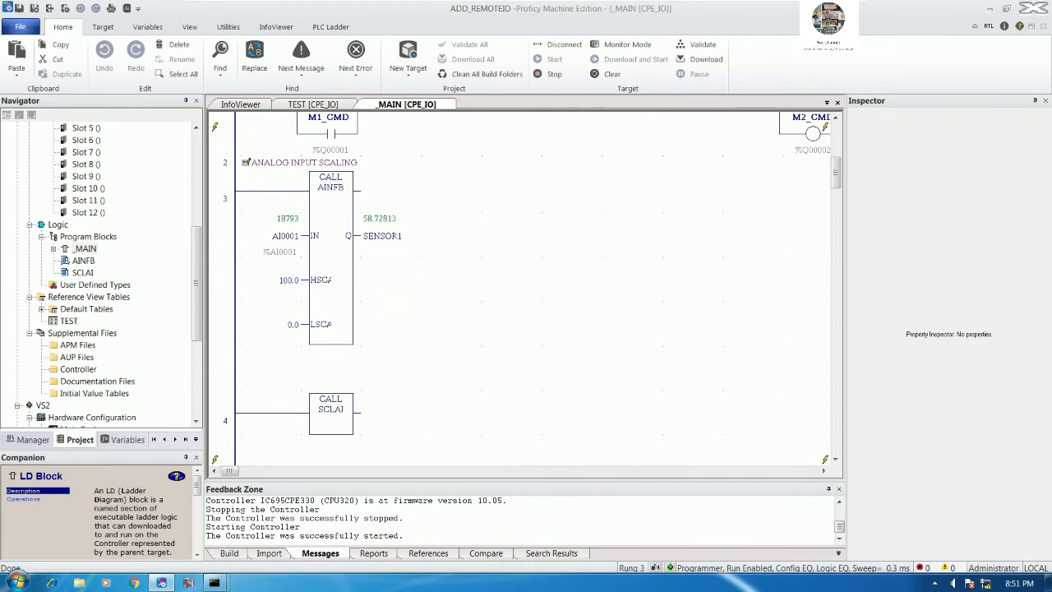
# - Inspect the AINFB block called in rung 3 and the SCLAI block's output scaling logic up to OUTPUT_VAL
pyautogui.doubleClick(330, 240)
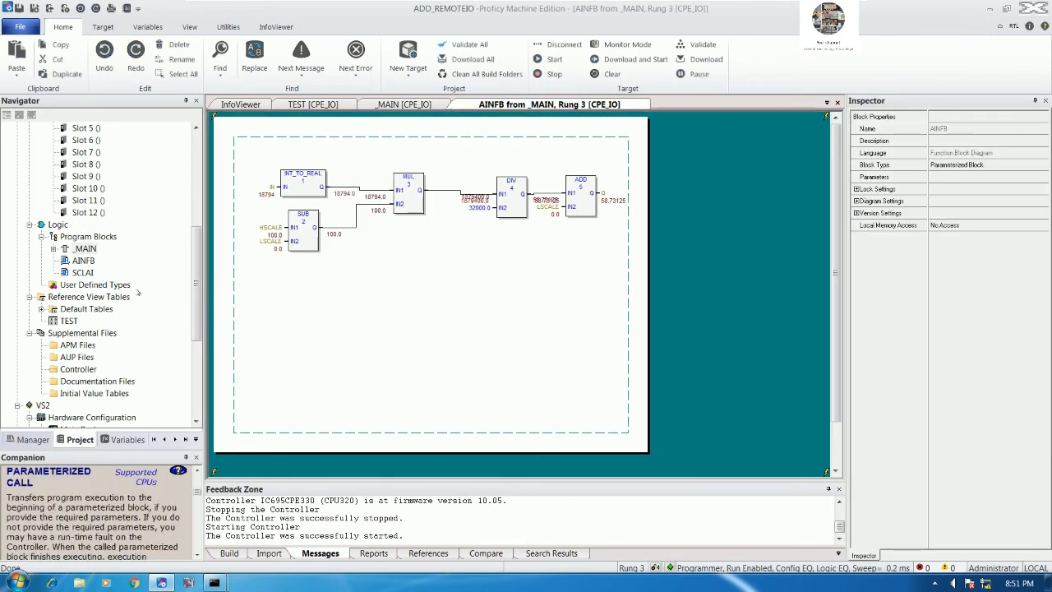
pyautogui.doubleClick(83, 273)
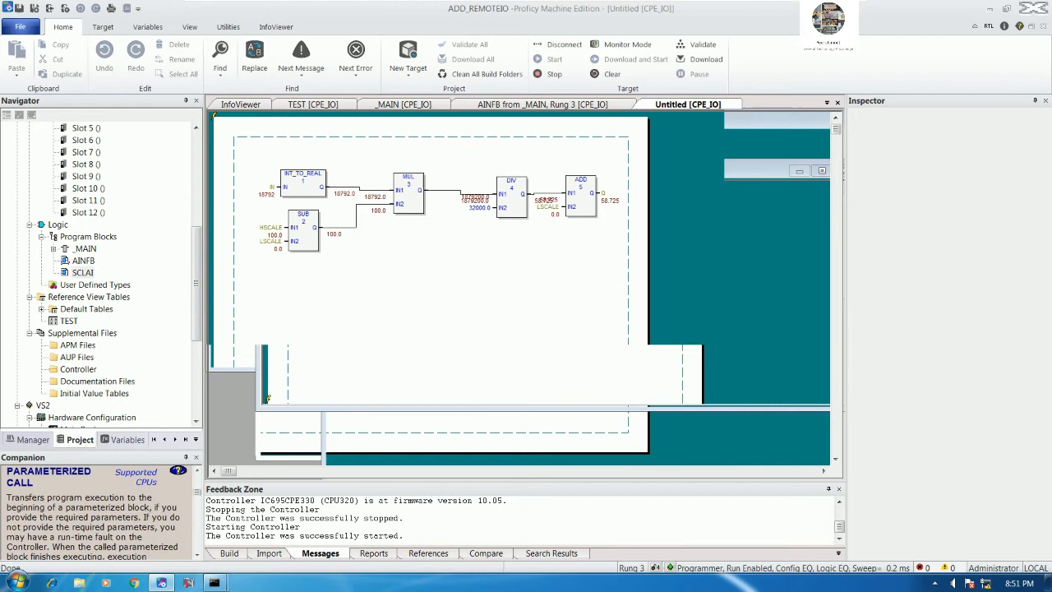
pyautogui.scroll(-5, 736, 328)
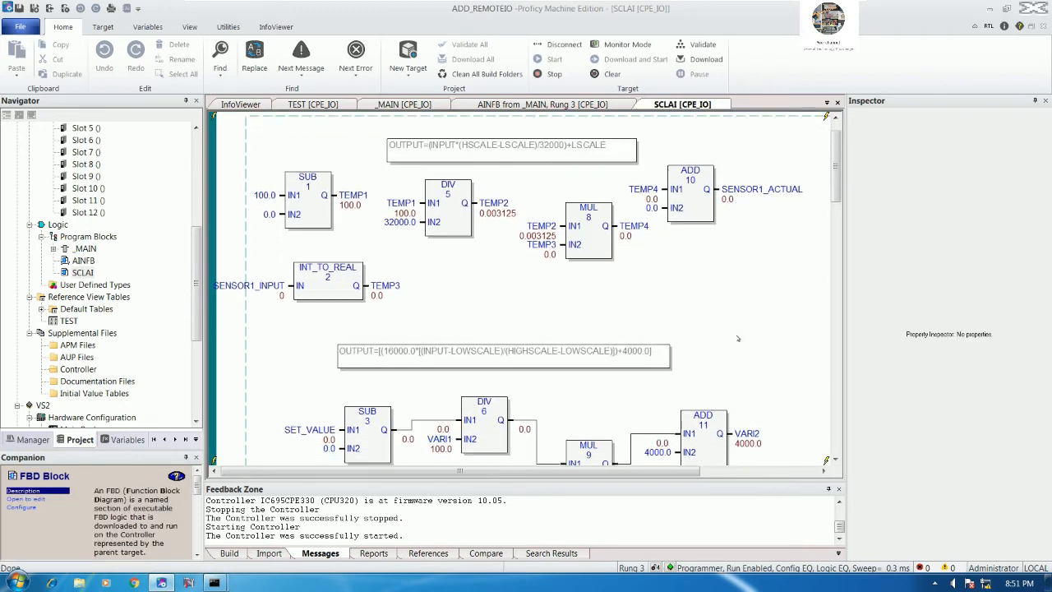
pyautogui.scroll(-1, 747, 332)
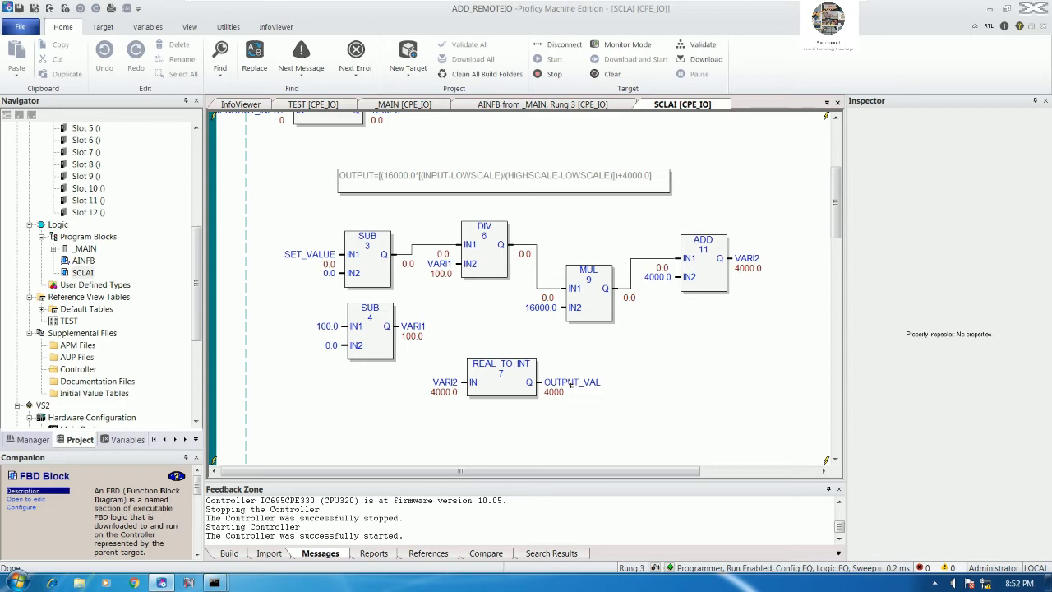
pyautogui.click(571, 382)
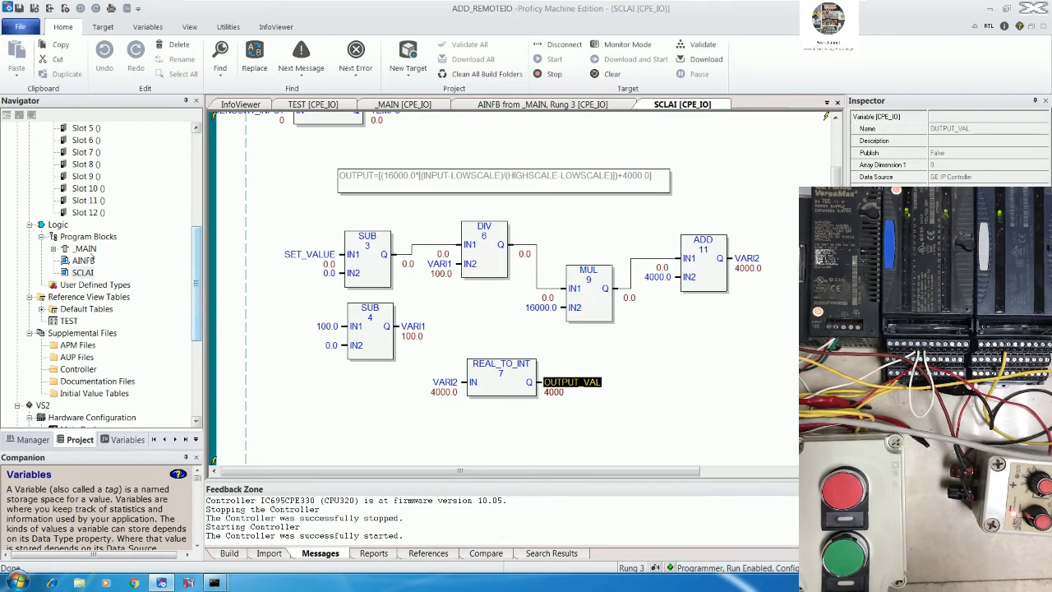
# - Return to the _MAIN block, widen the editor area and monitor the motor commands, AI0001 and SENSOR1
pyautogui.doubleClick(84, 248)
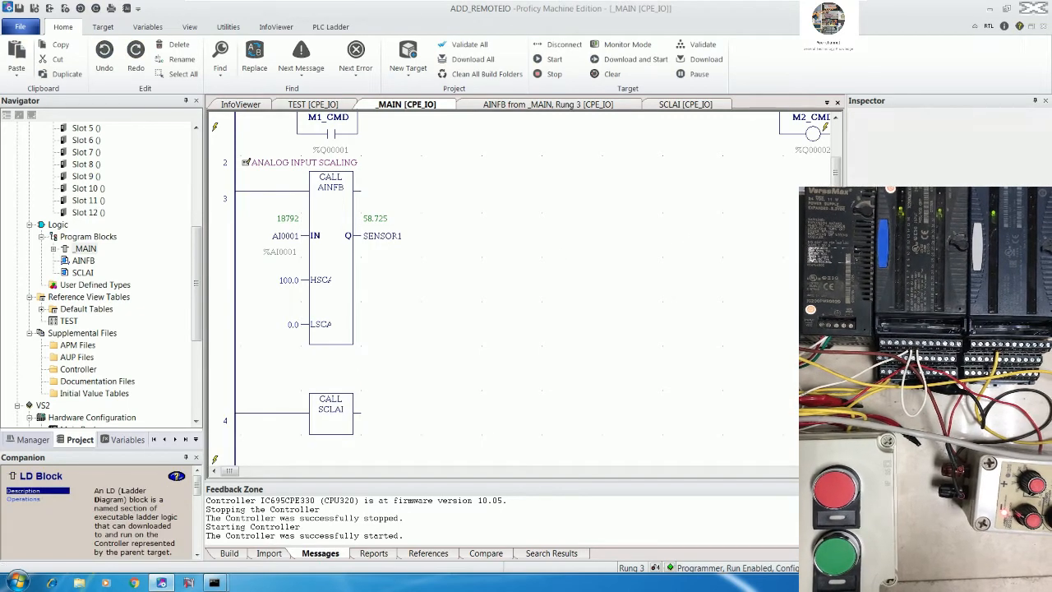
pyautogui.click(542, 244)
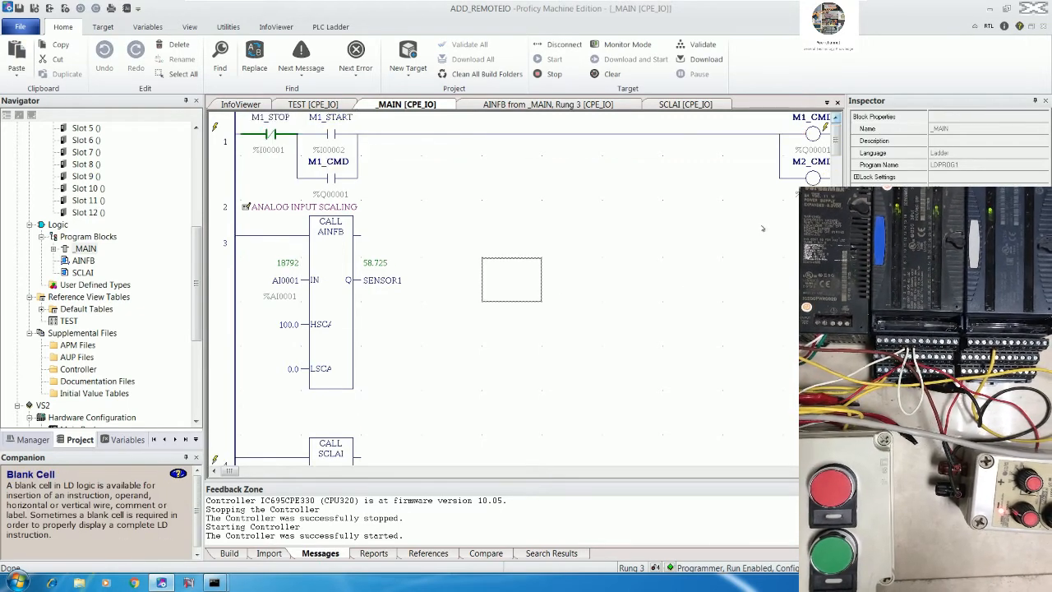
pyautogui.moveTo(846, 244); pyautogui.dragTo(912, 244)
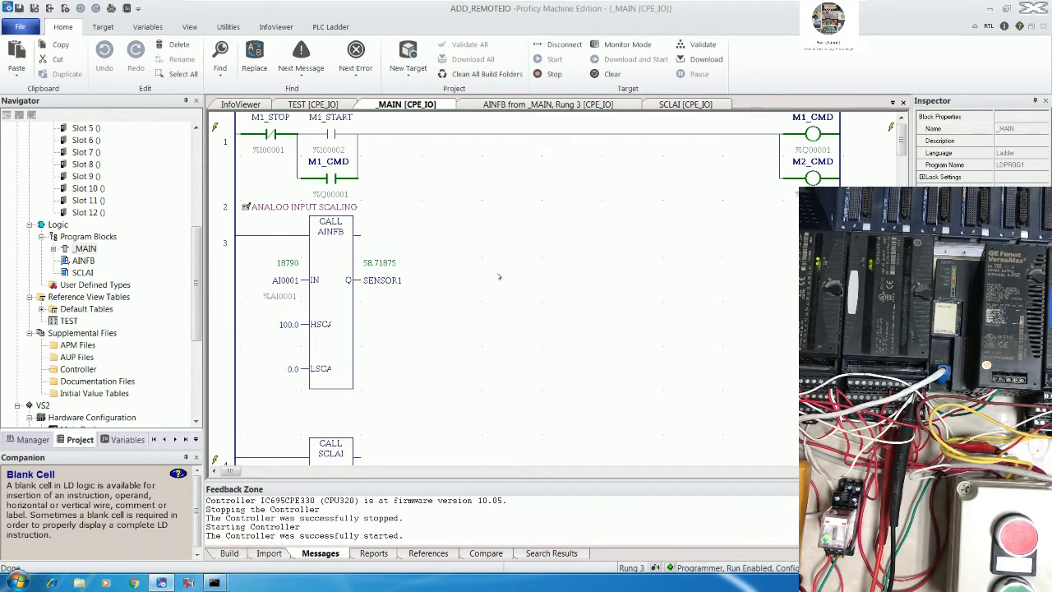
pyautogui.click(284, 281)
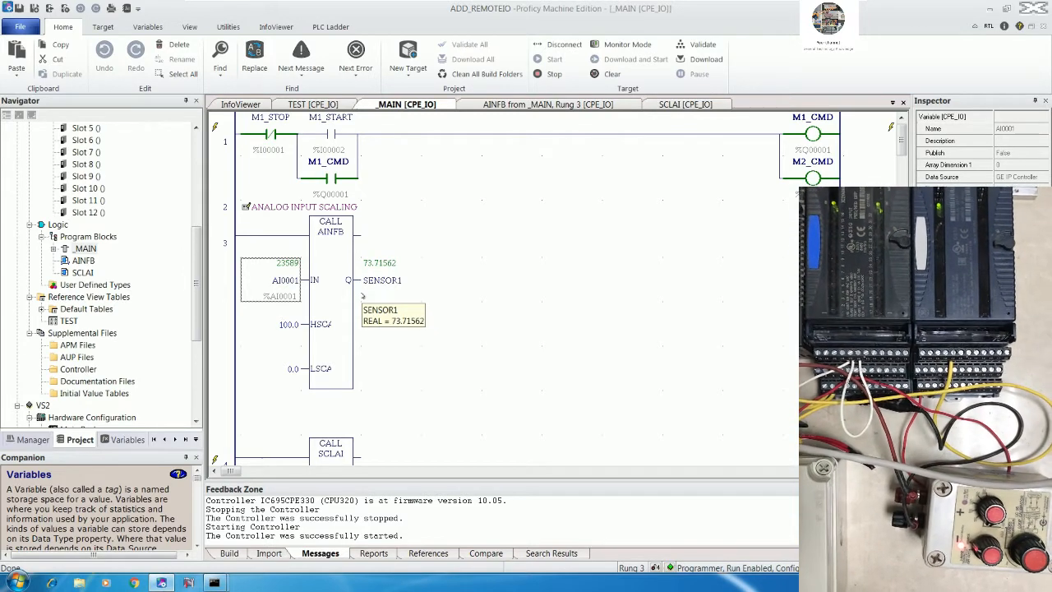
pyautogui.moveTo(293, 292)
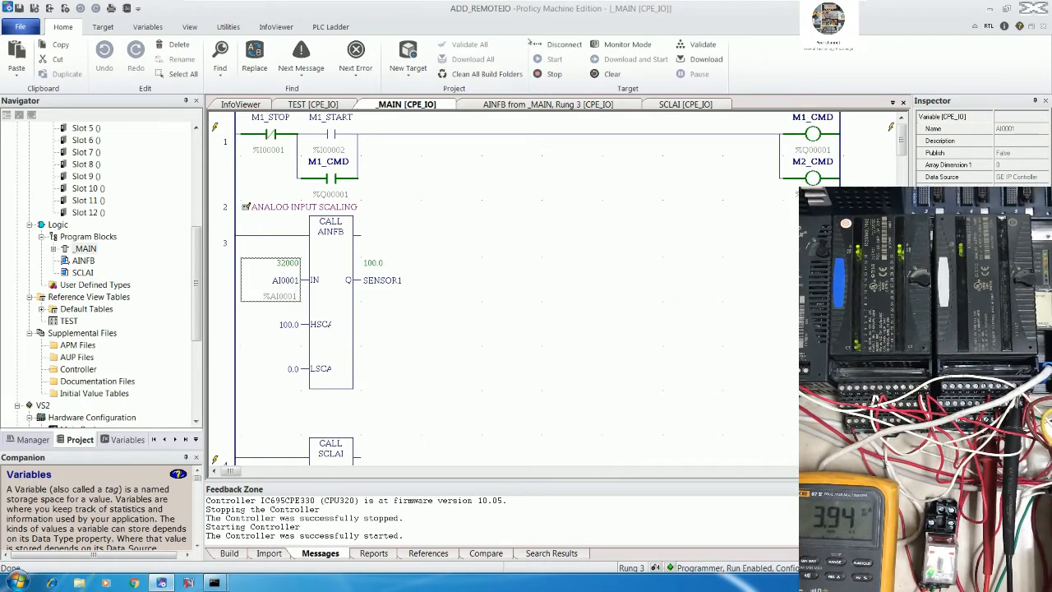
# - Check the TEST table, then write the value 100 to SET_VALUE in the SCLAI block
pyautogui.click(329, 106)
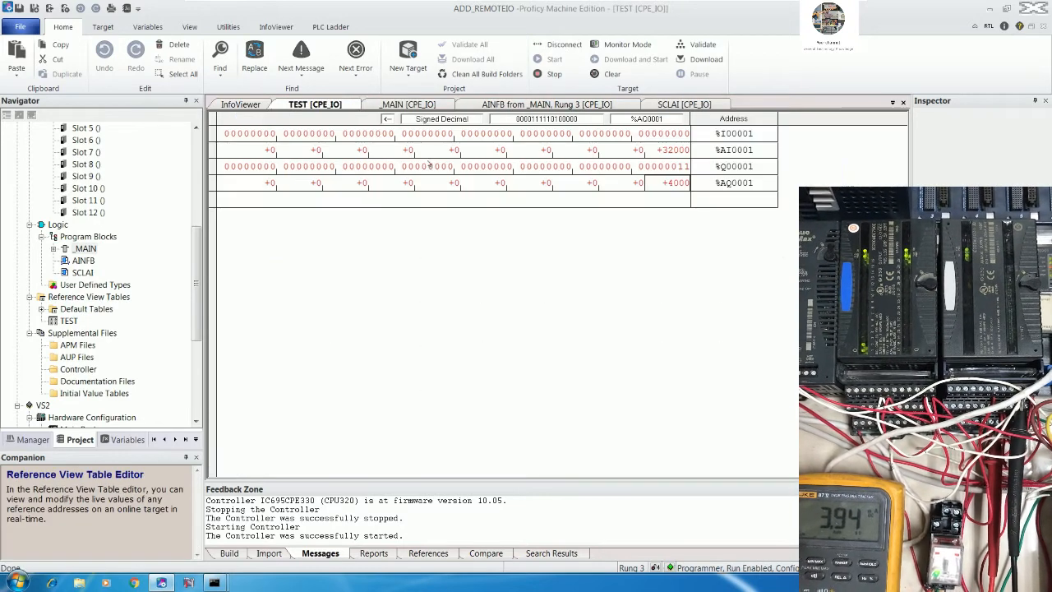
pyautogui.click(653, 109)
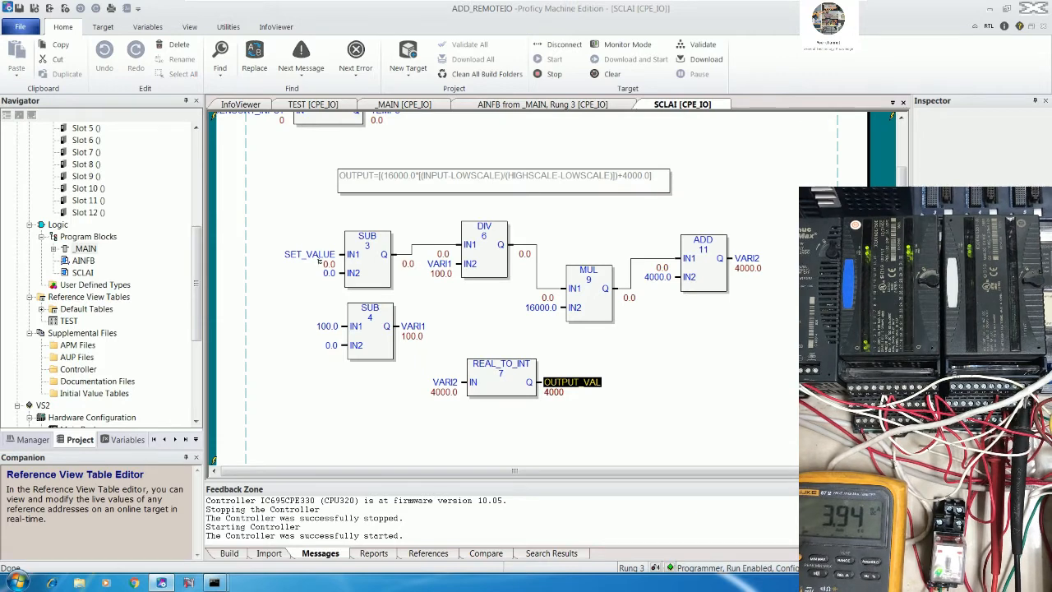
pyautogui.rightClick(319, 256)
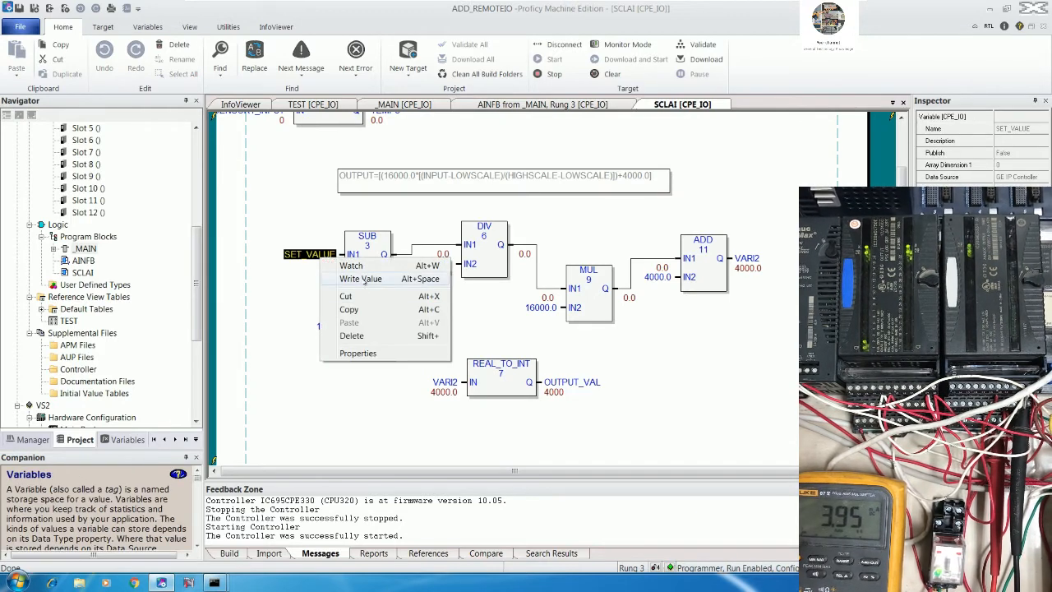
pyautogui.click(361, 279)
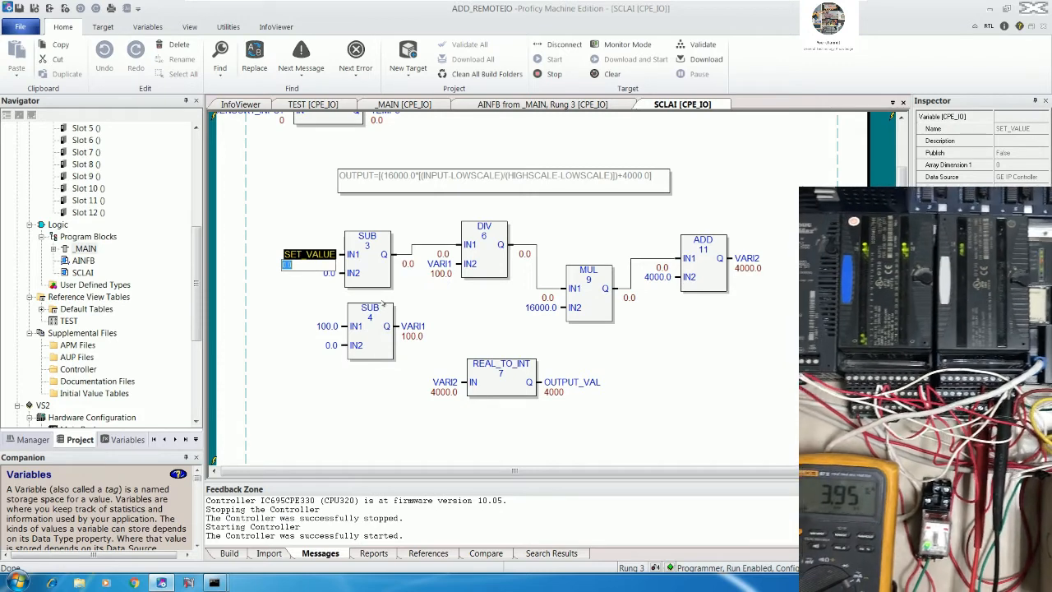
pyautogui.write('1')
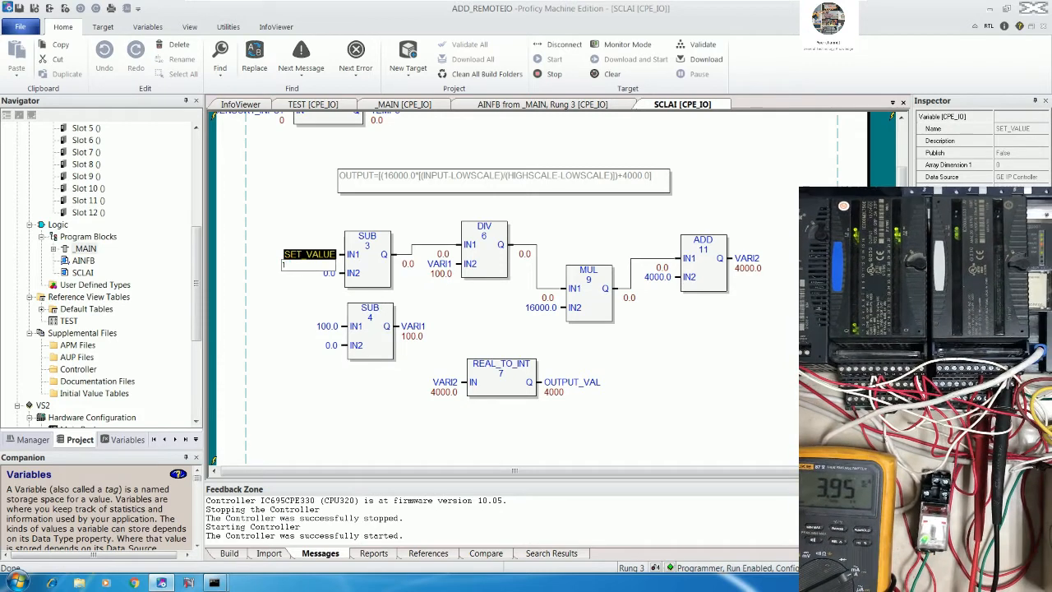
pyautogui.write('00')
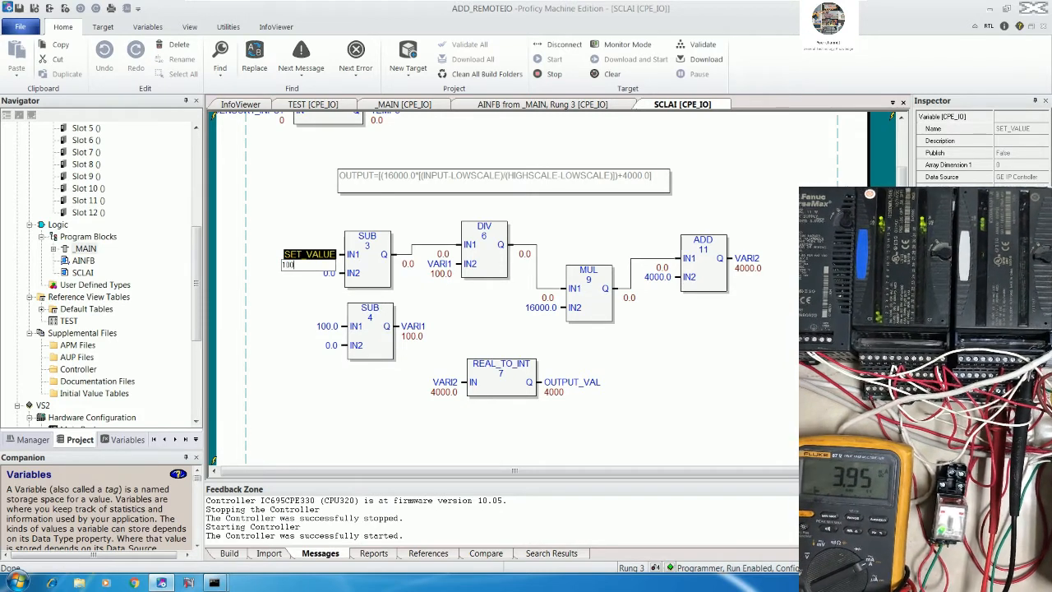
pyautogui.press('Return')
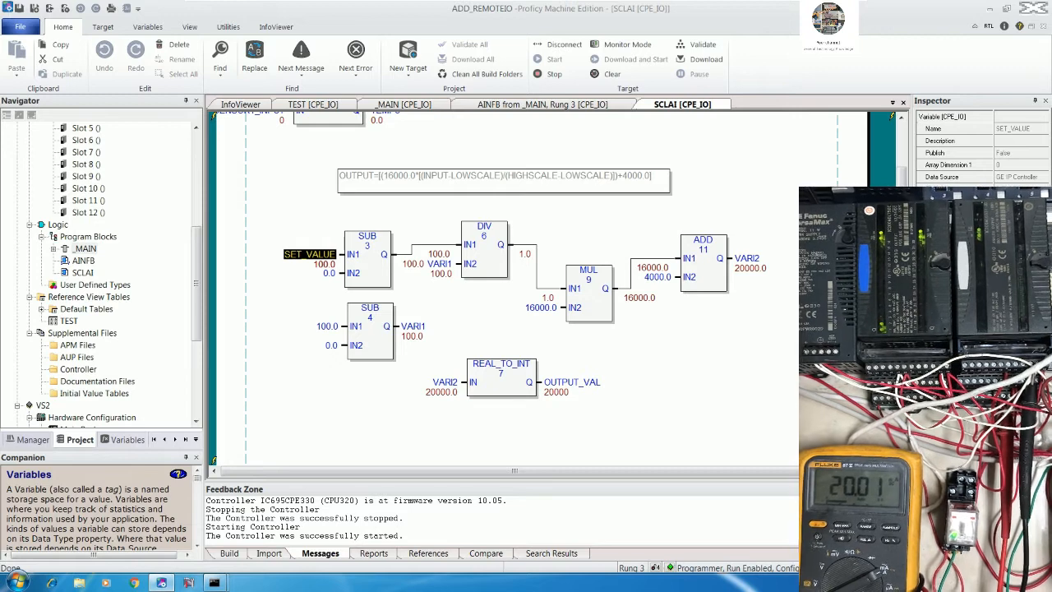
# - Write the value 50 to SET_VALUE in the SCLAI block
pyautogui.rightClick(310, 255)
pyautogui.click(312, 272)
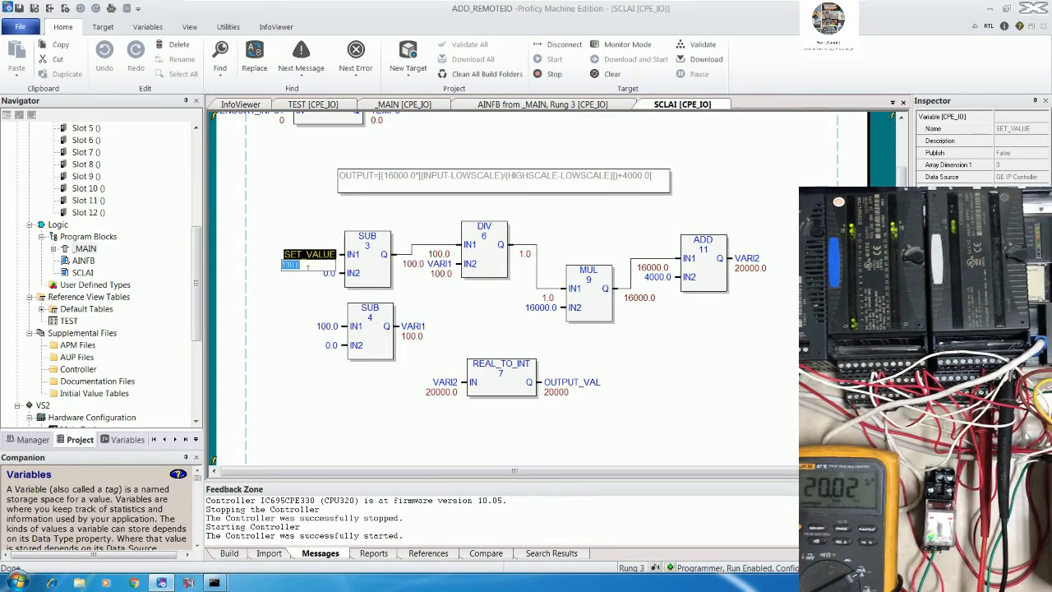
pyautogui.write('50')
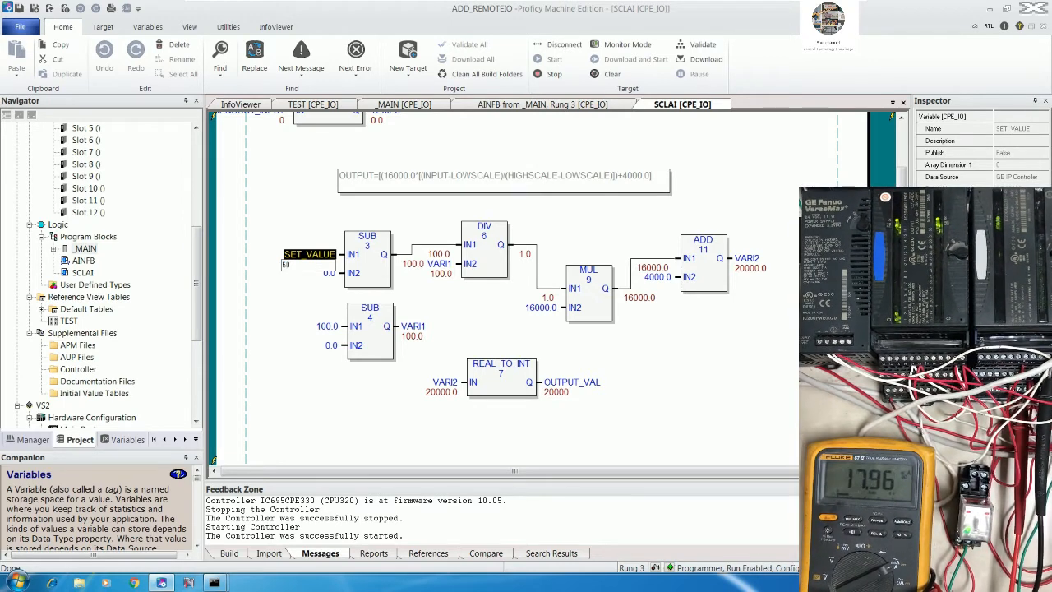
pyautogui.press('Return')
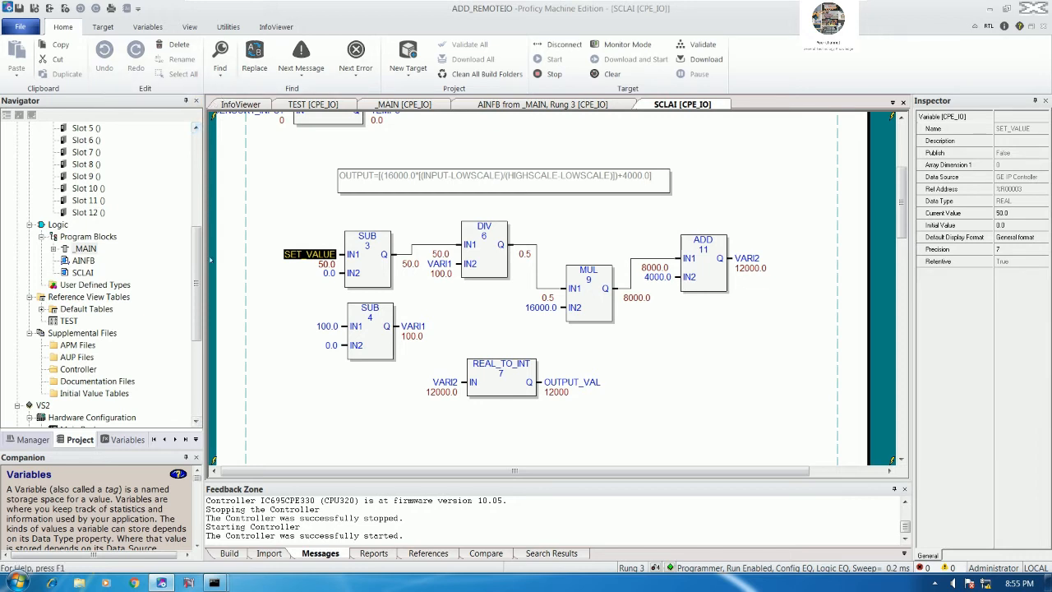
pyautogui.click(297, 286)
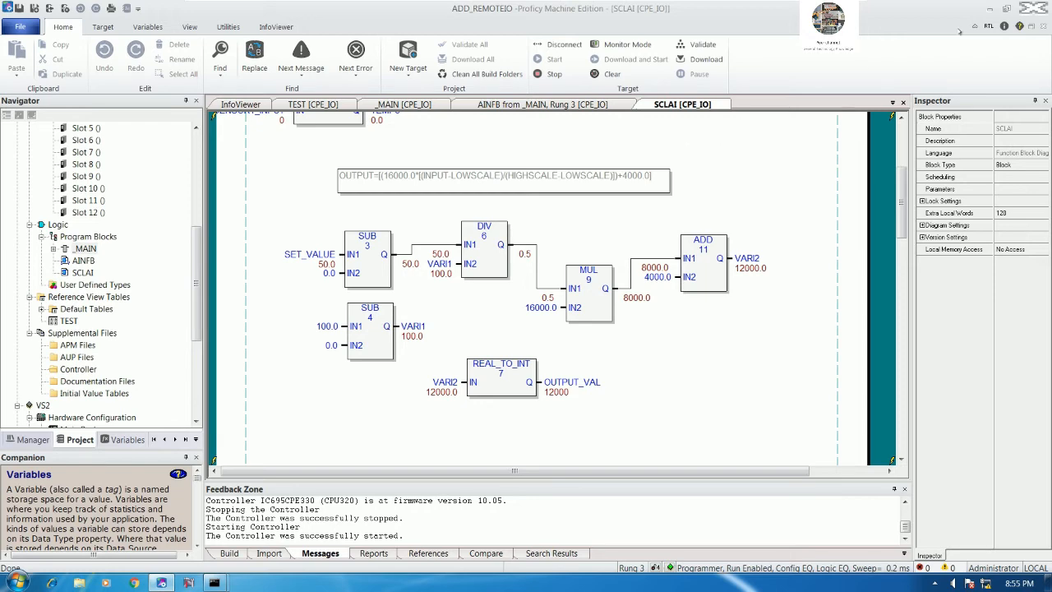
# - Switch to CIMPLICITY Workbench, open the recent CPE330 project and display its screens
pyautogui.click(990, 8)
pyautogui.doubleClick(546, 117)
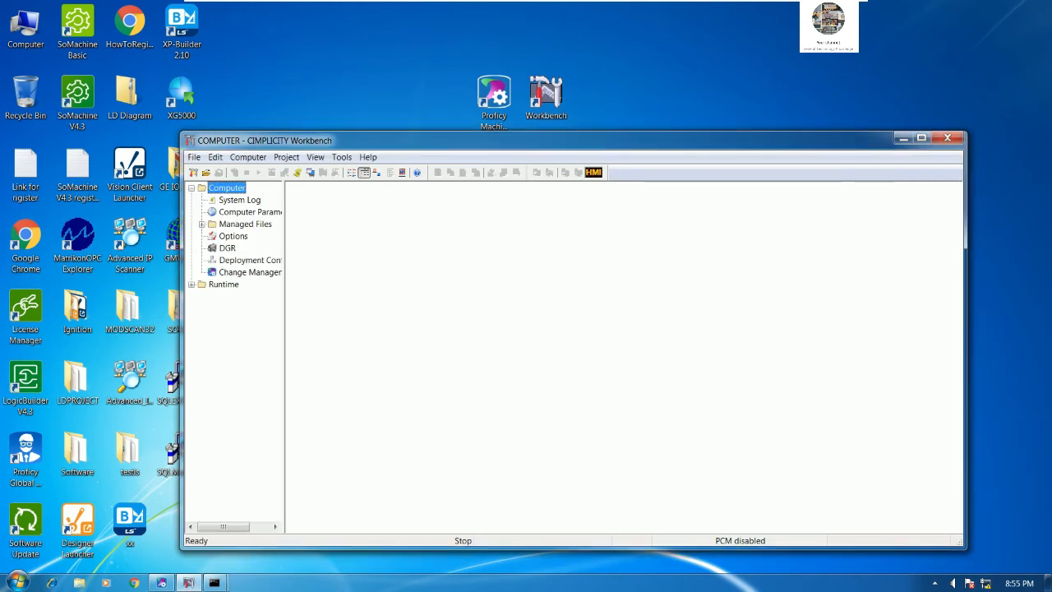
pyautogui.moveTo(575, 140); pyautogui.dragTo(623, 135)
pyautogui.click(243, 152)
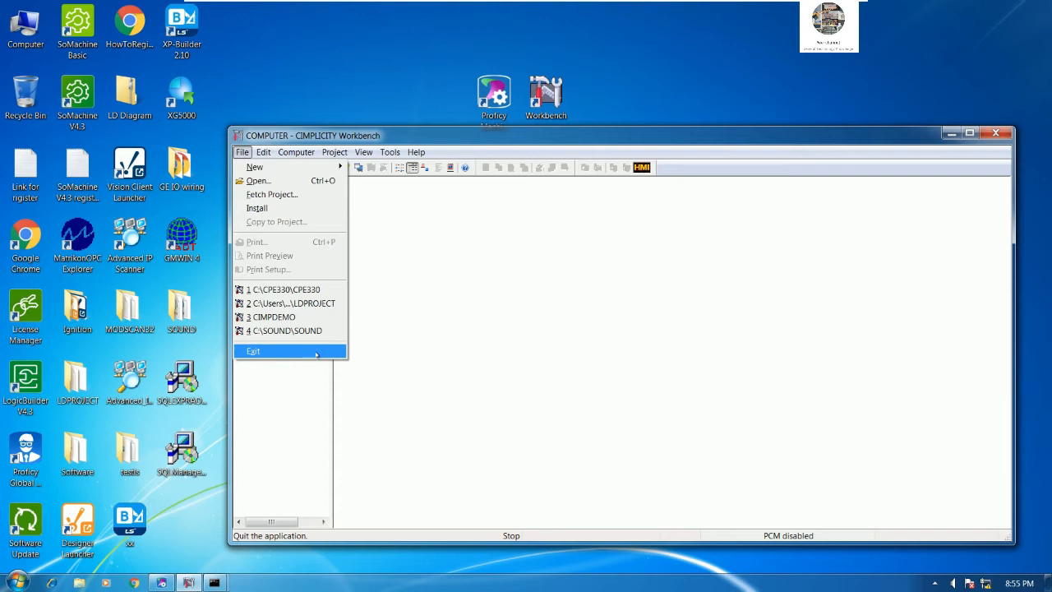
pyautogui.click(296, 289)
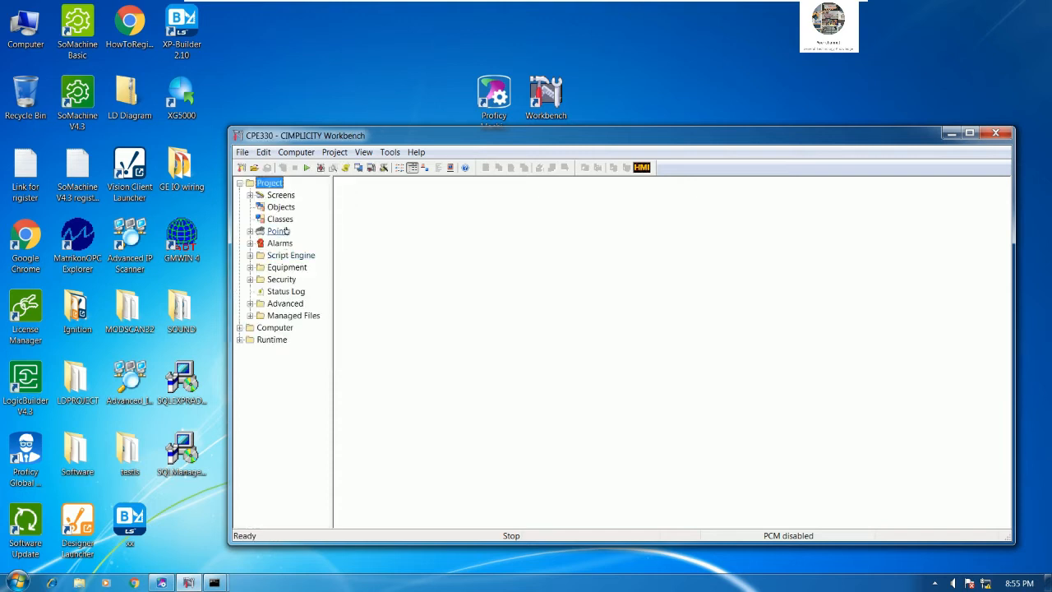
pyautogui.click(281, 196)
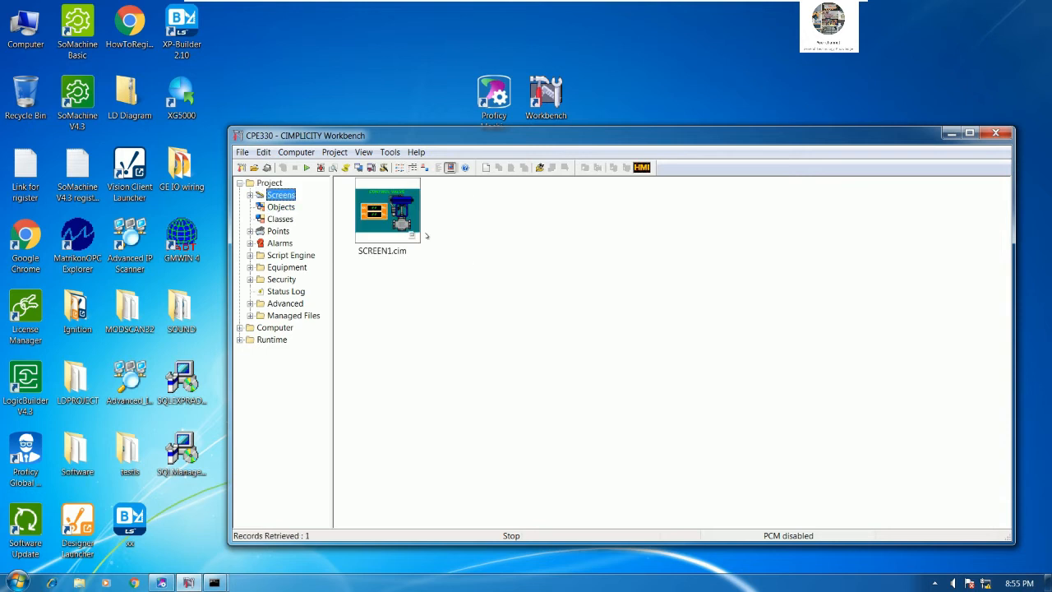
pyautogui.moveTo(516, 137); pyautogui.dragTo(530, 111)
# - Copy the master configuration to the run-time data and start the CPE330 project
pyautogui.click(334, 141)
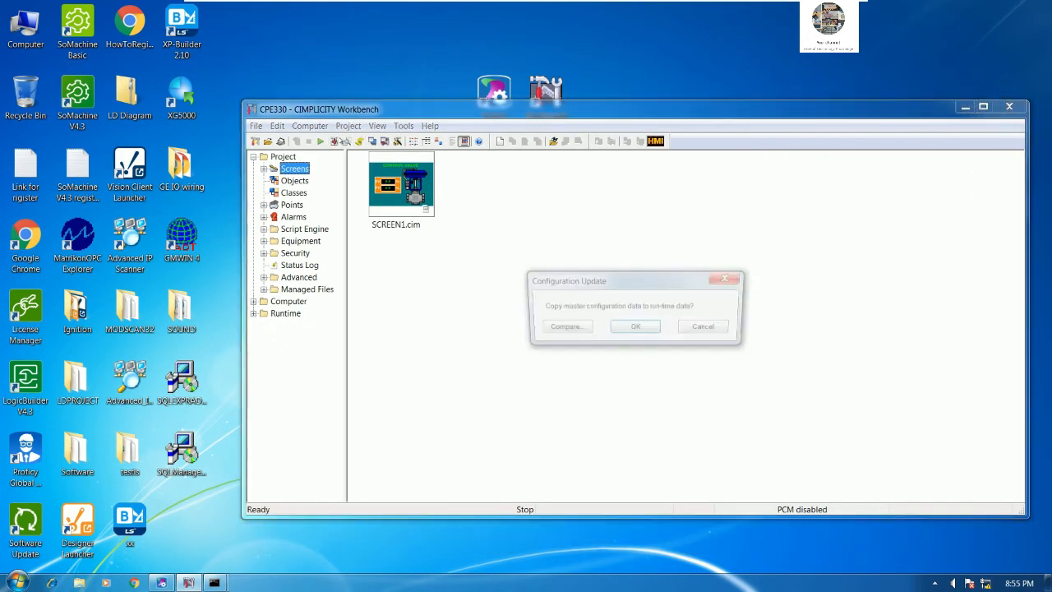
pyautogui.click(633, 327)
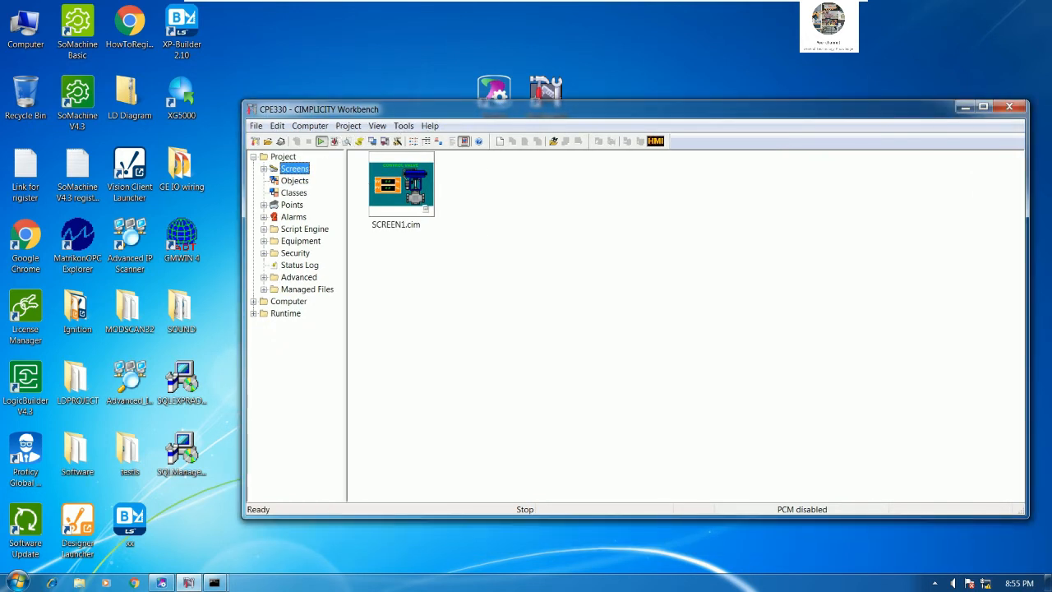
pyautogui.click(624, 347)
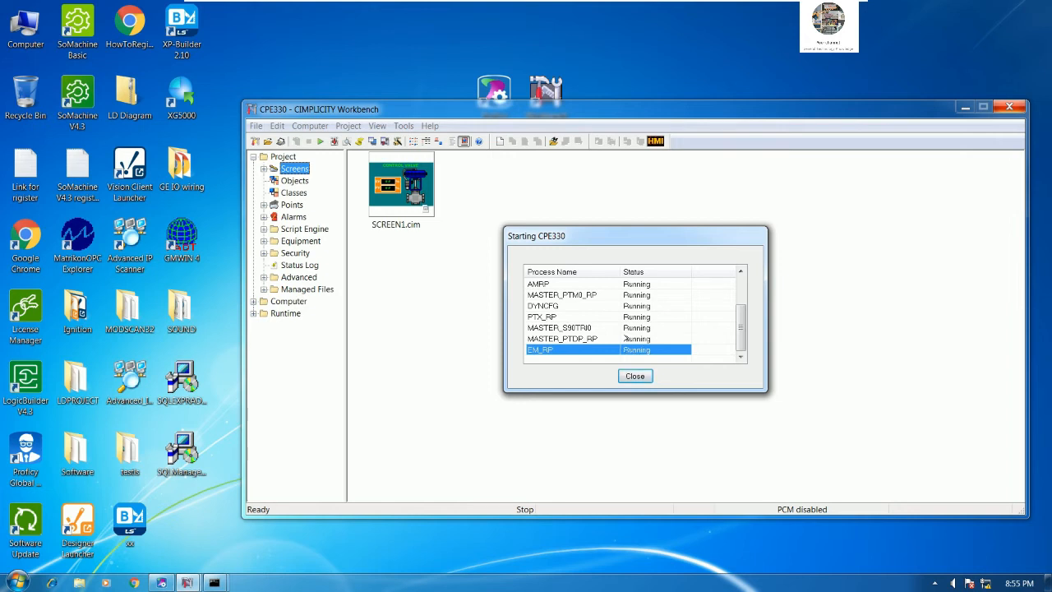
# - Run SCREEN1 from the CPE330 project and place its window over the SCLAI block in Proficy Machine Edition
pyautogui.doubleClick(401, 187)
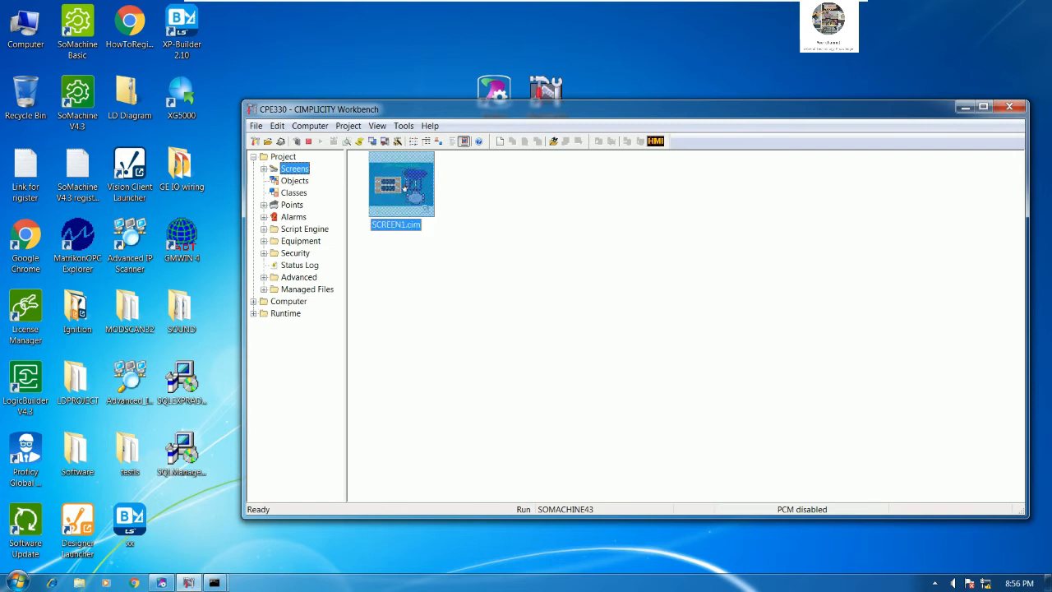
pyautogui.click(965, 108)
pyautogui.moveTo(238, 72); pyautogui.dragTo(542, 171)
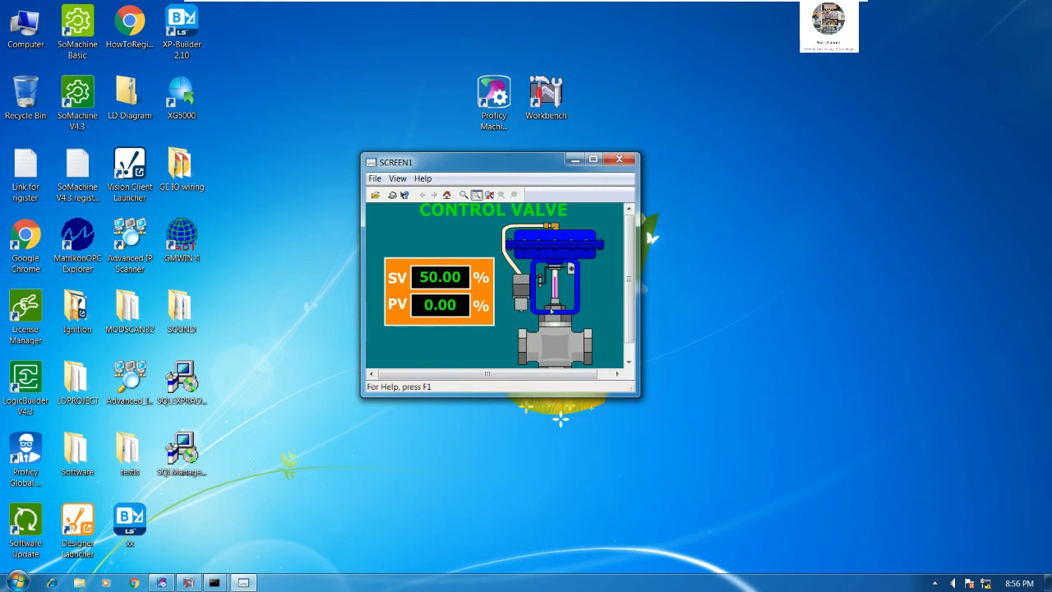
pyautogui.click(161, 583)
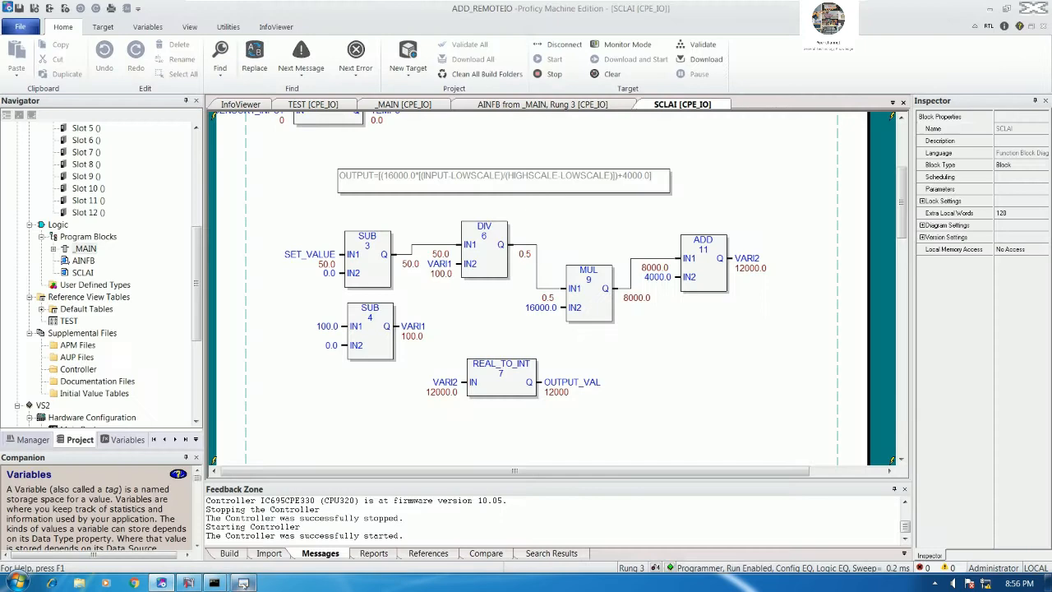
pyautogui.click(243, 582)
pyautogui.moveTo(483, 165); pyautogui.dragTo(764, 322)
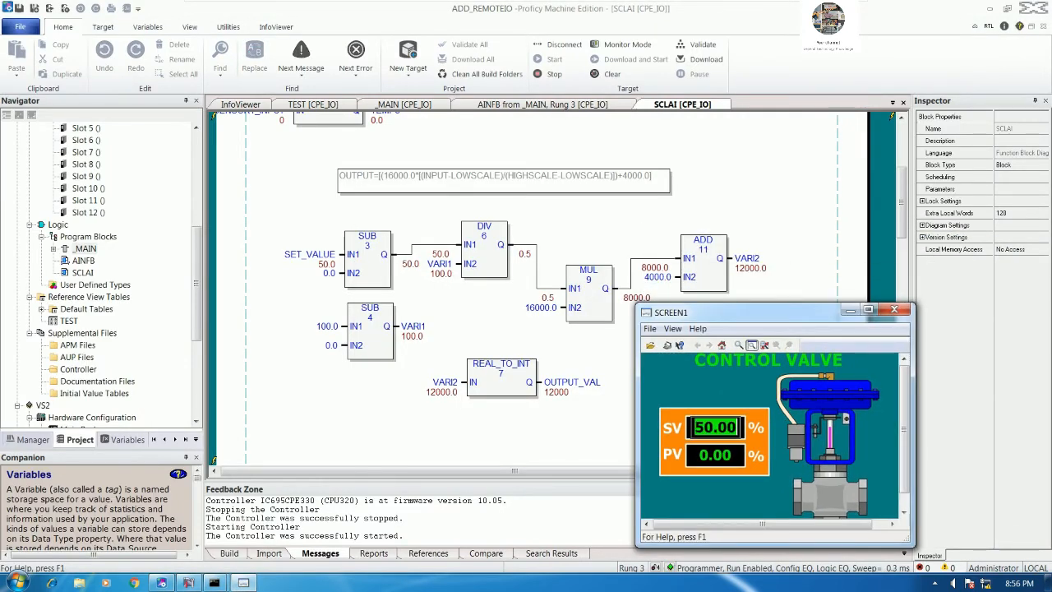
# - Set the control valve SV on SCREEN1 to 0 and, after checking the scaled output, to 25 percent
pyautogui.write('0')
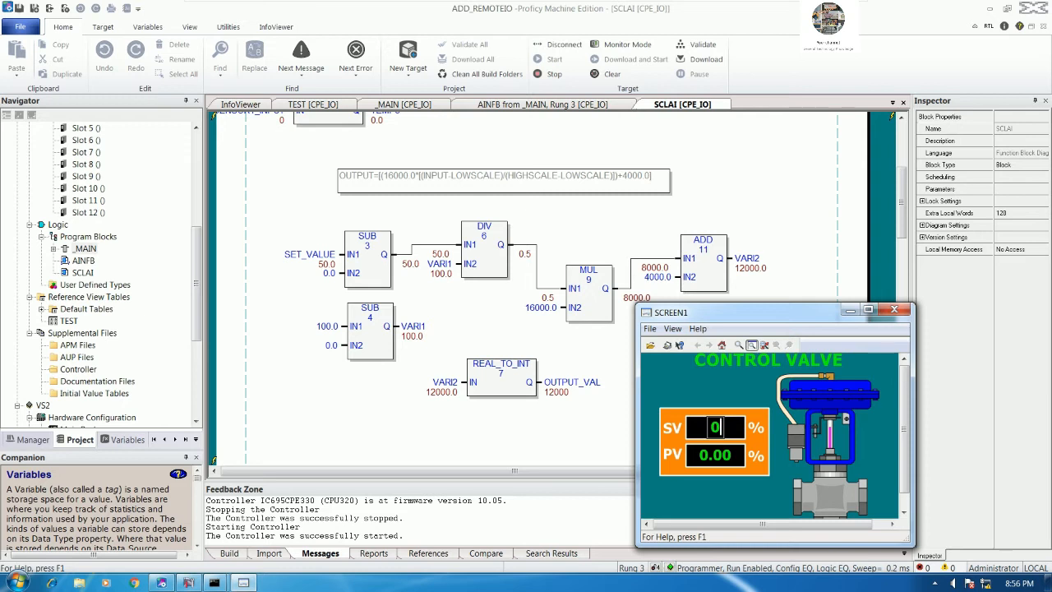
pyautogui.press('Return')
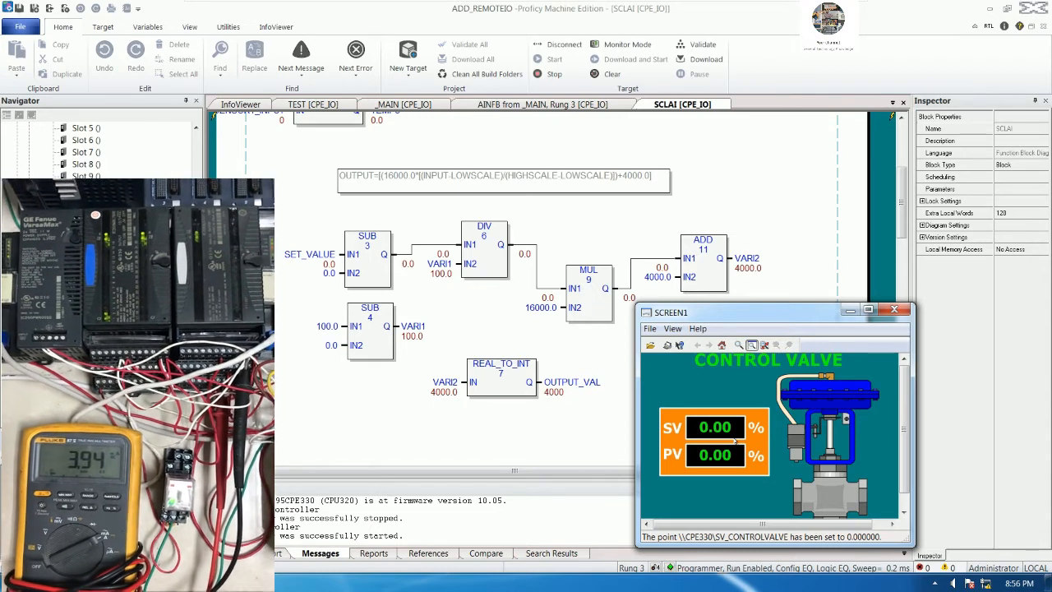
pyautogui.click(715, 426)
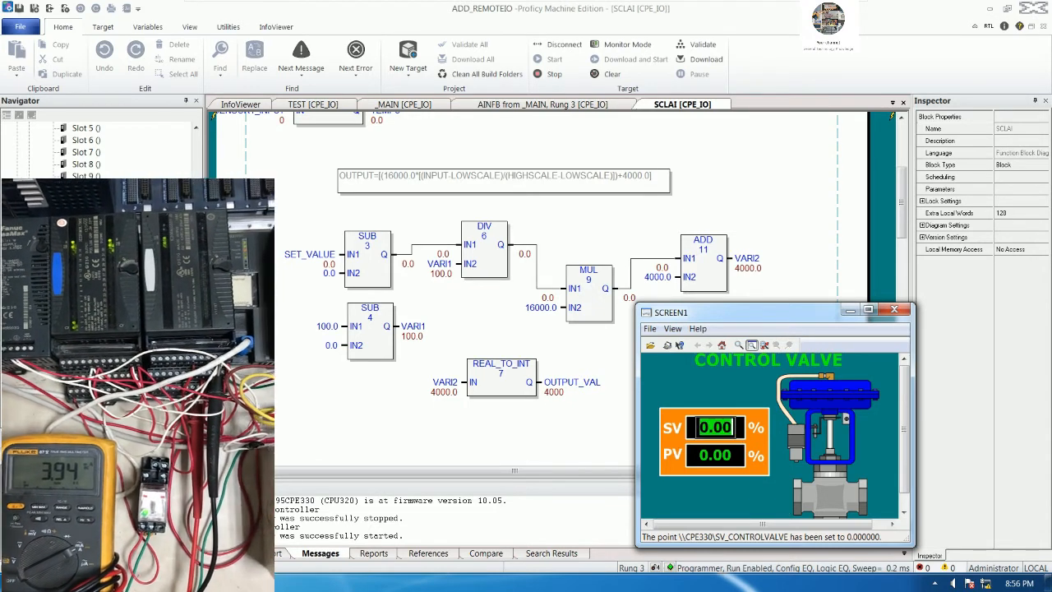
pyautogui.write('25')
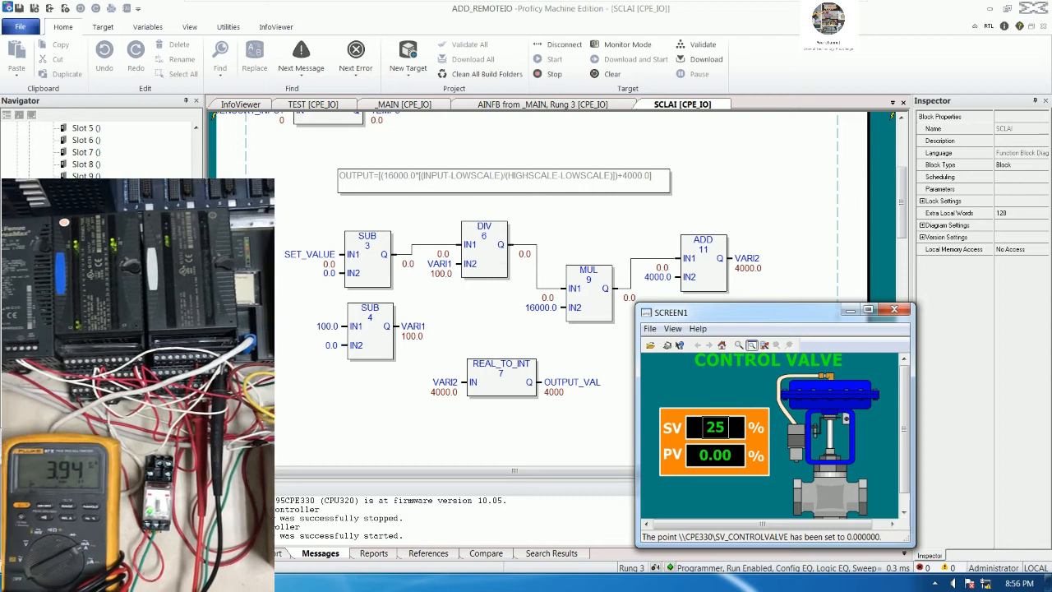
pyautogui.press('Return')
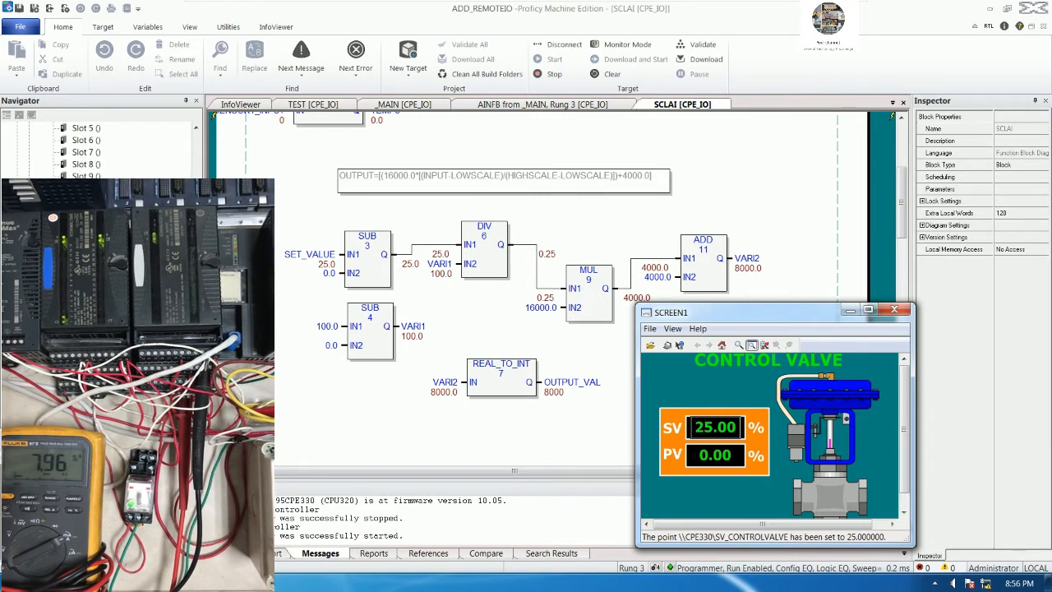
# - Set the control valve SV on SCREEN1 to 75 and, after checking the scaled output, to 100 percent
pyautogui.click(743, 426)
pyautogui.write('75')
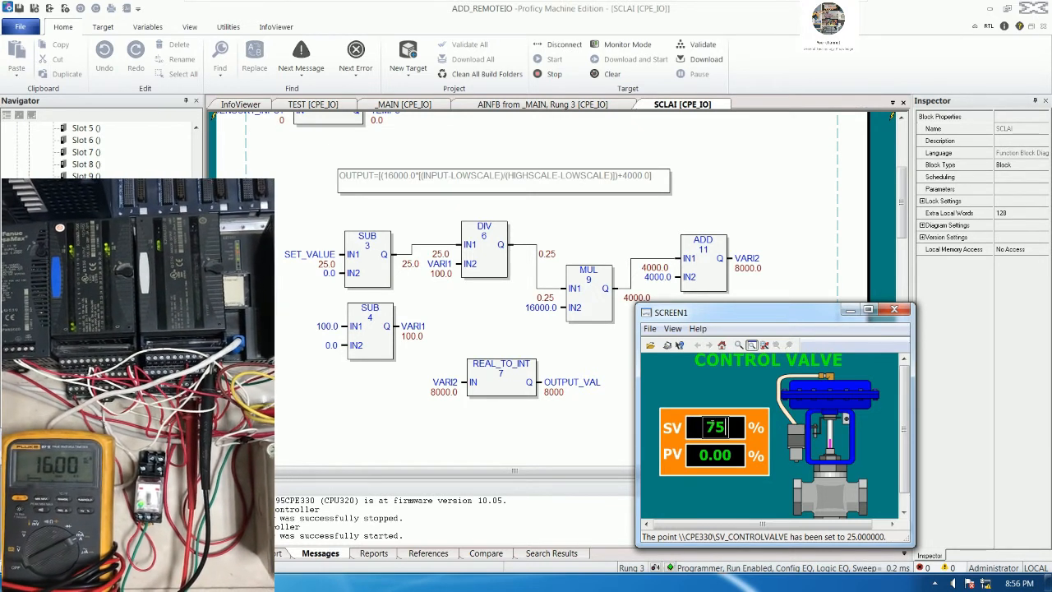
pyautogui.press('Return')
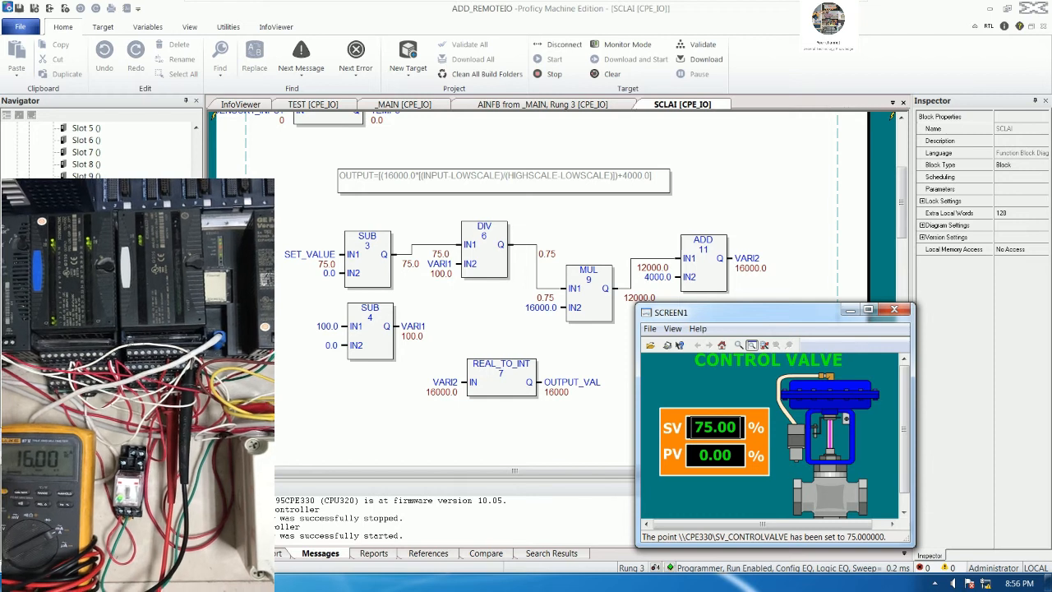
pyautogui.doubleClick(743, 427)
pyautogui.write('100')
pyautogui.press('Return')
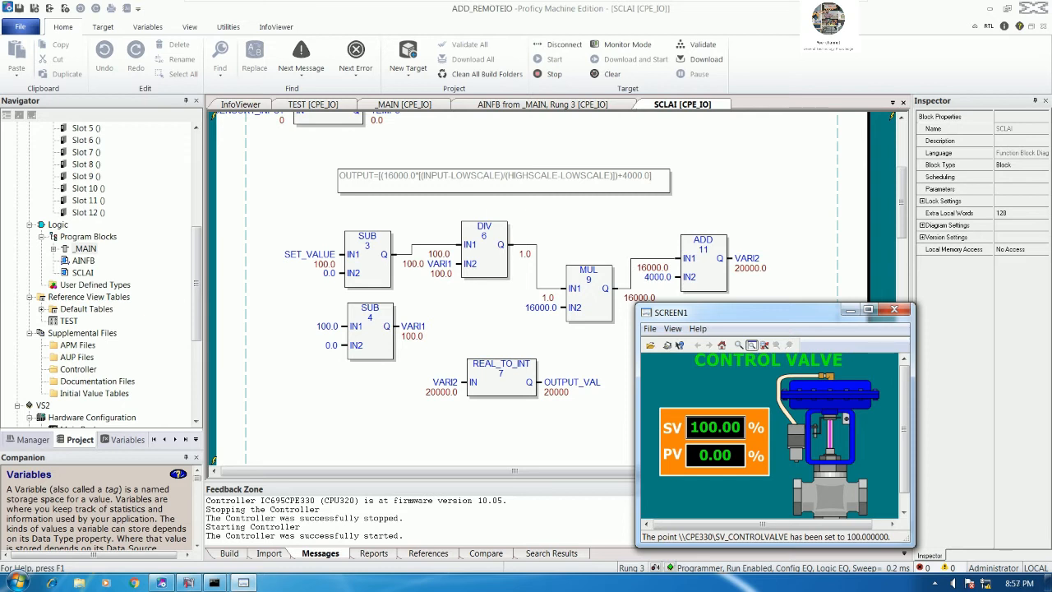
# - Minimize SCREEN1, check the TEST reference table and display the first rung of the _MAIN block
pyautogui.moveTo(750, 312); pyautogui.dragTo(727, 205)
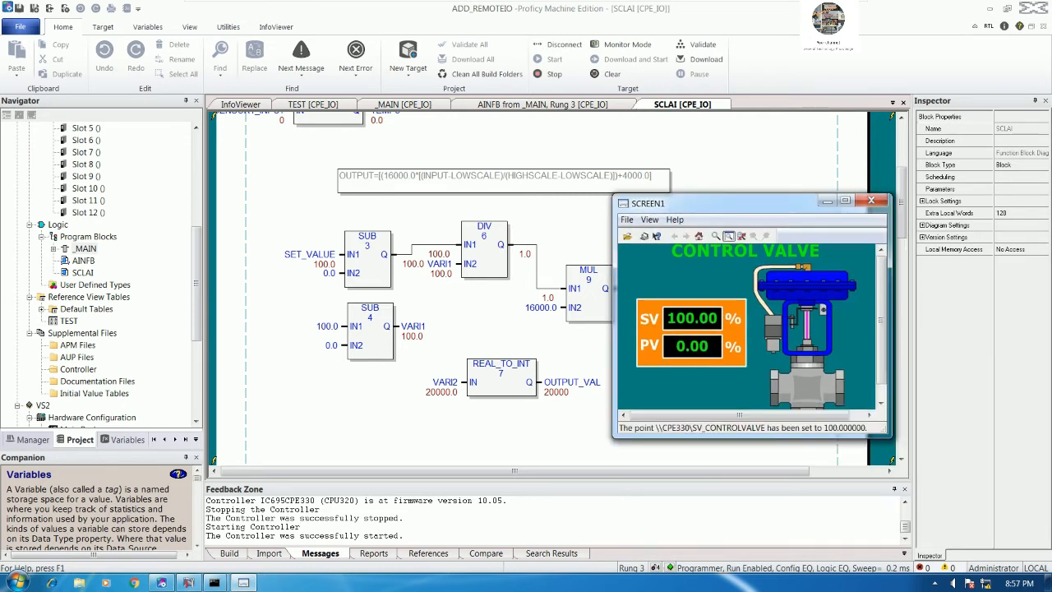
pyautogui.click(827, 201)
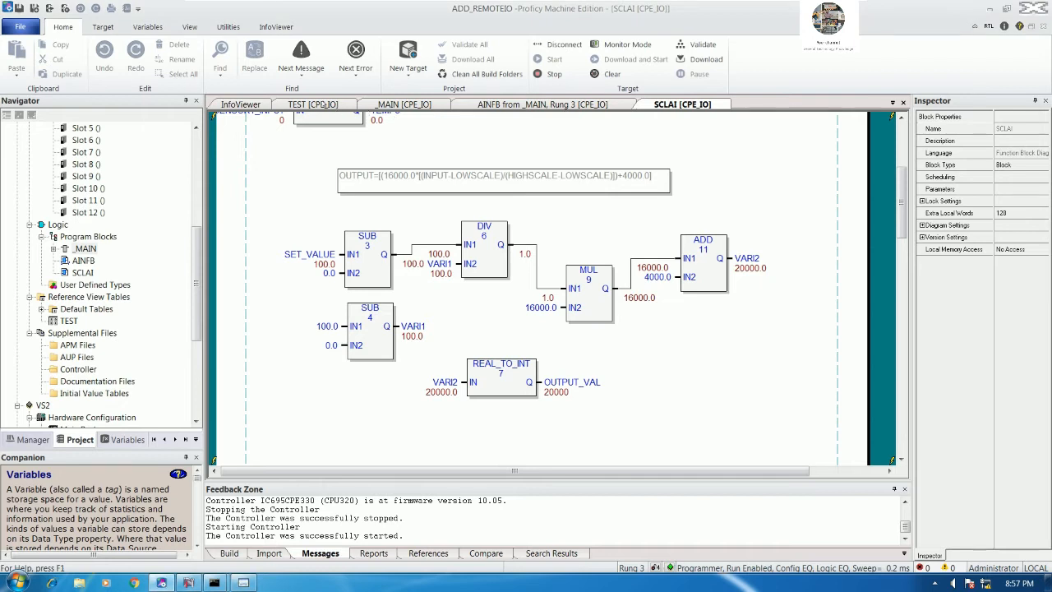
pyautogui.click(317, 104)
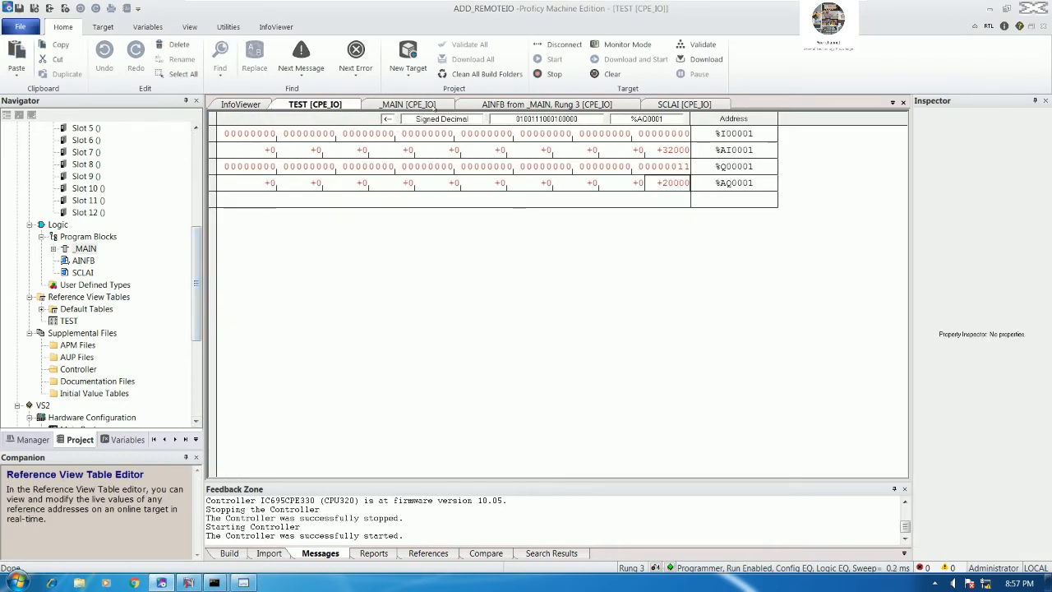
pyautogui.click(433, 107)
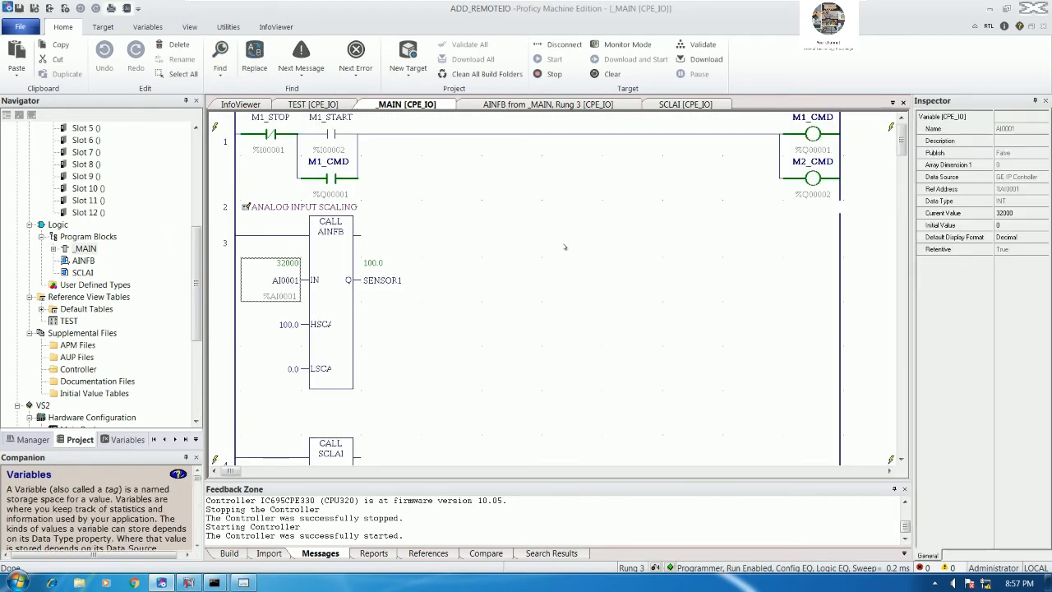
pyautogui.click(560, 233)
pyautogui.click(453, 136)
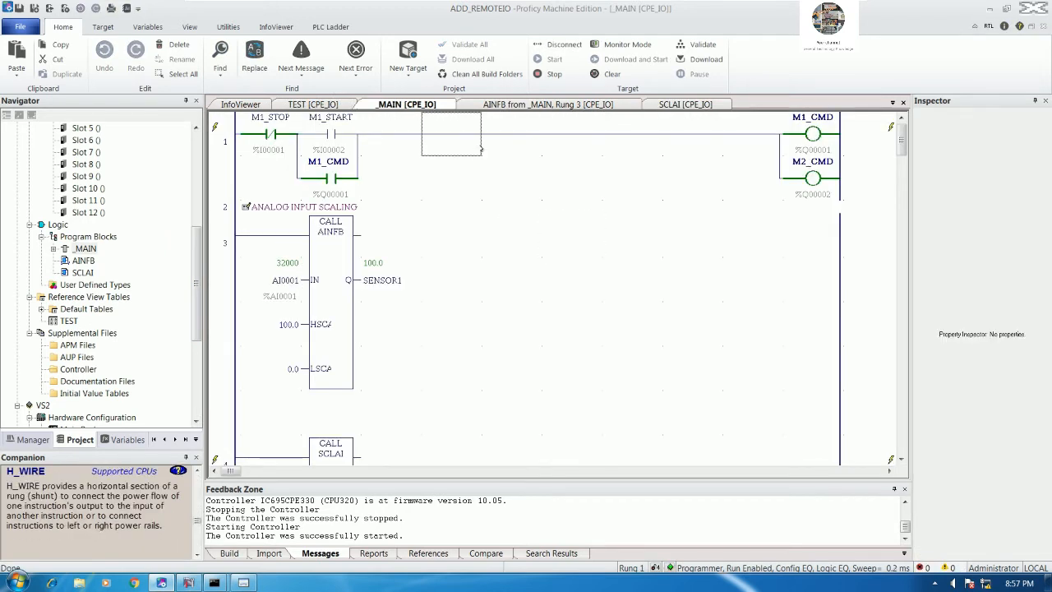
# - Switch to CIMPLICITY Workbench, maximize its window and enable dynamic configuration for the CPE330 project
pyautogui.moveTo(244, 583)
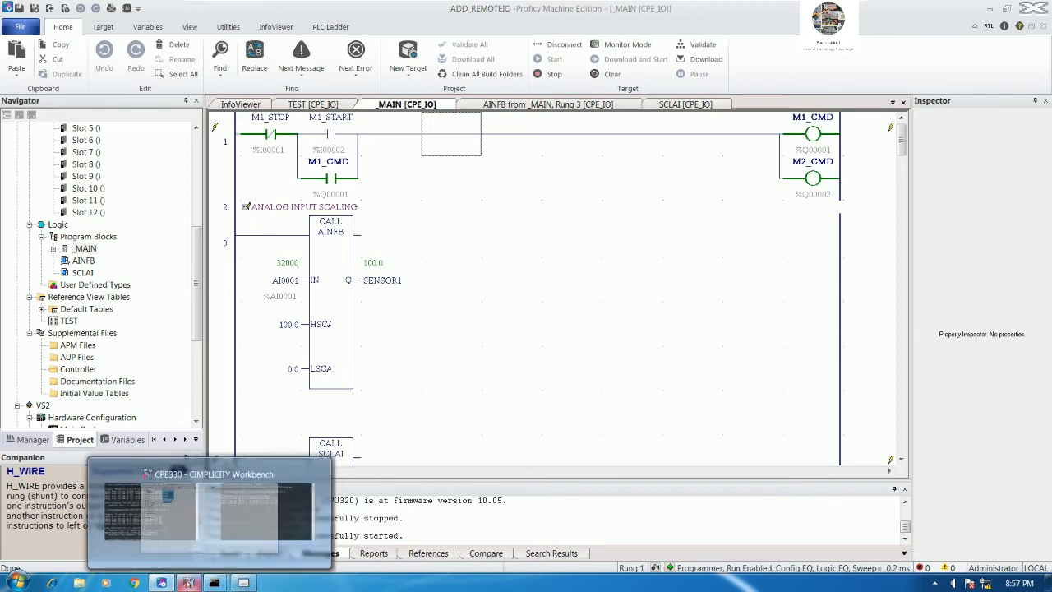
pyautogui.click(190, 583)
pyautogui.doubleClick(511, 112)
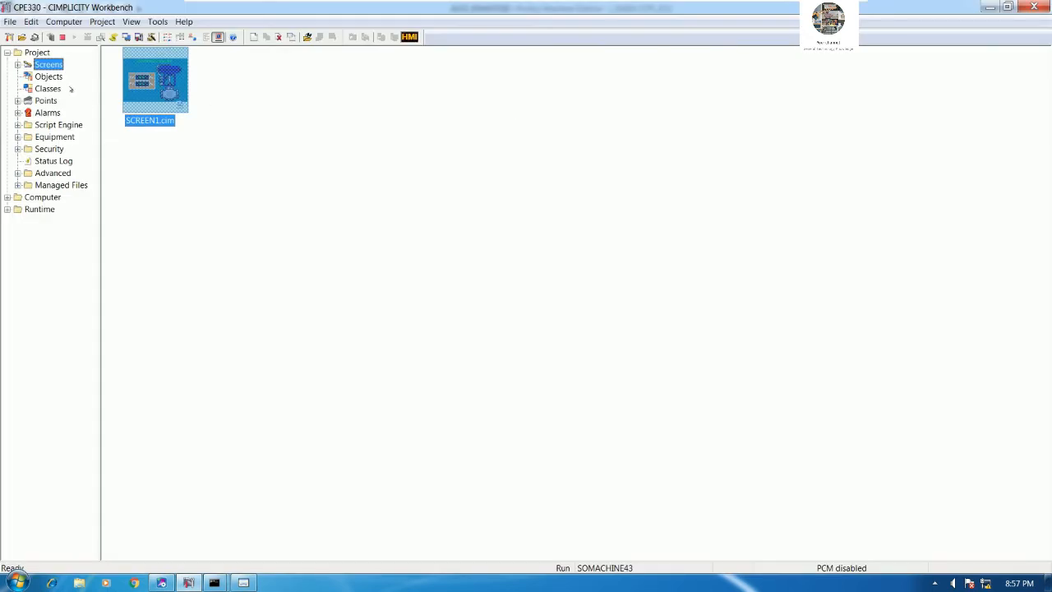
pyautogui.click(51, 37)
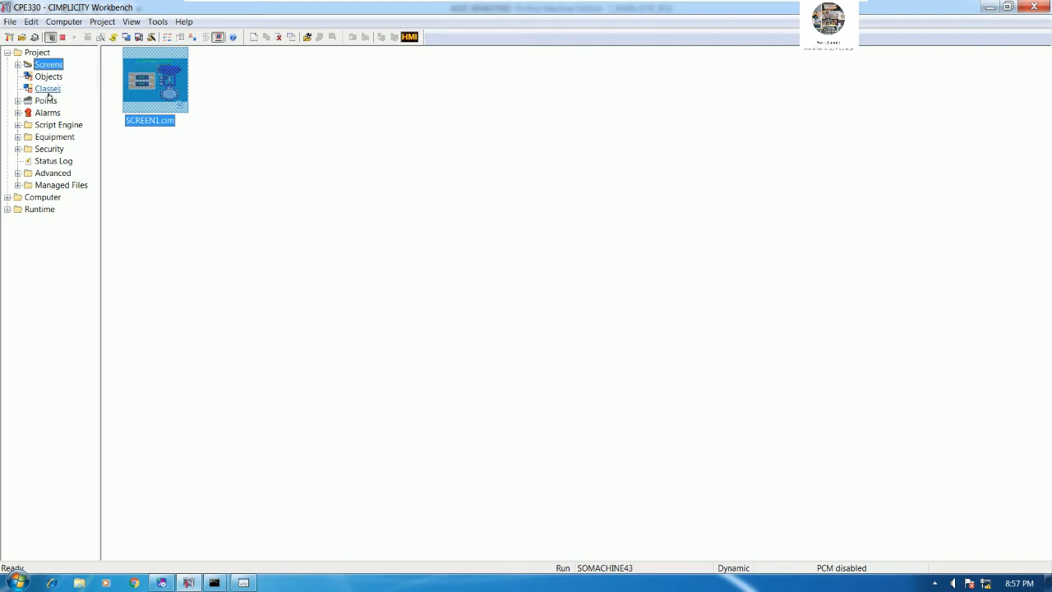
# - Look through the project's point list and start a new point for device CPE1
pyautogui.click(45, 100)
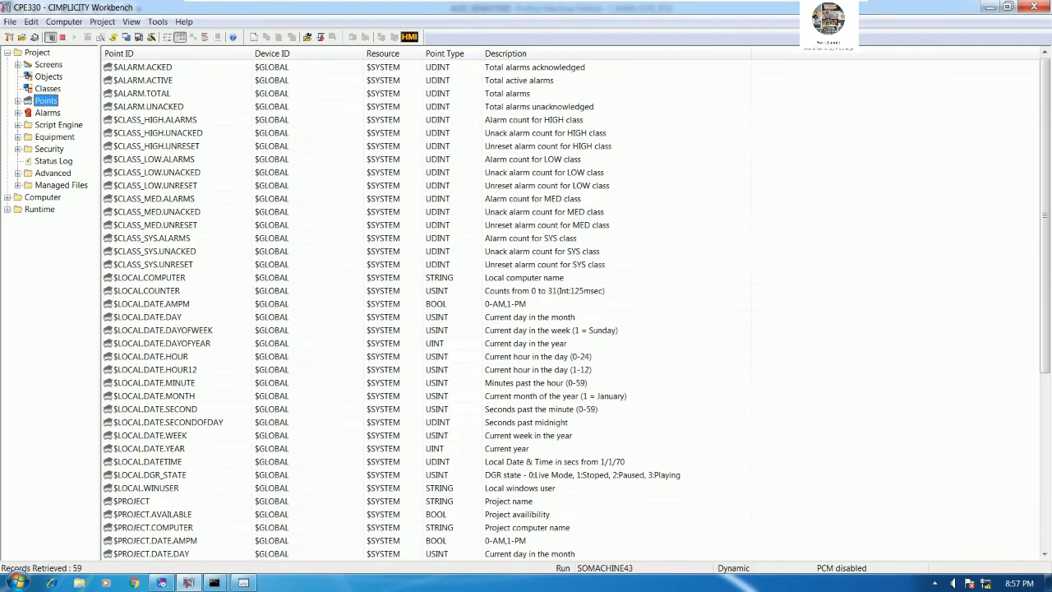
pyautogui.click(408, 228)
pyautogui.scroll(-4, 335, 352)
pyautogui.scroll(-3, 335, 352)
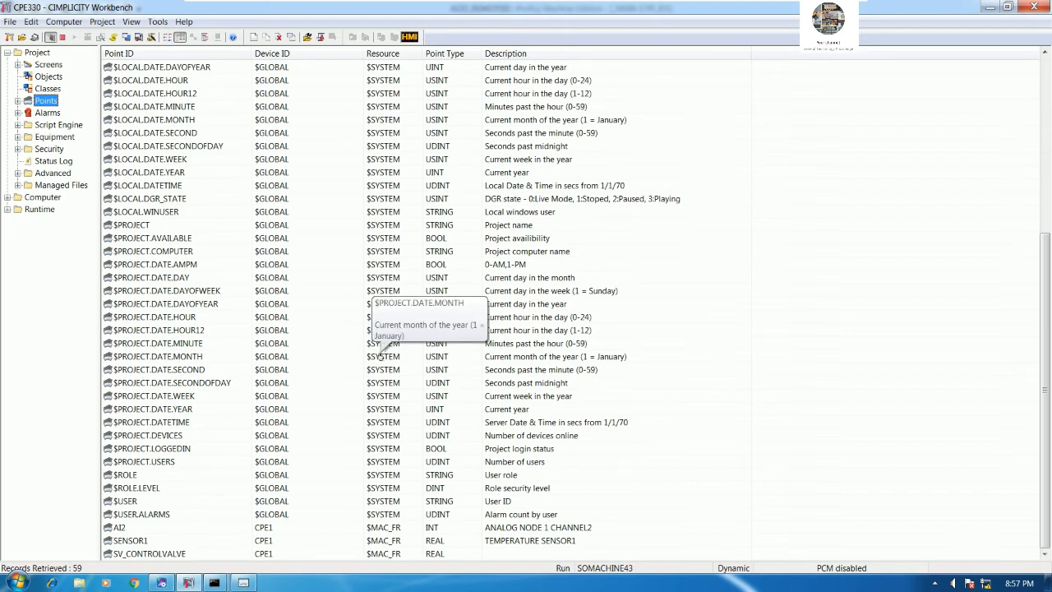
pyautogui.scroll(7, 380, 355)
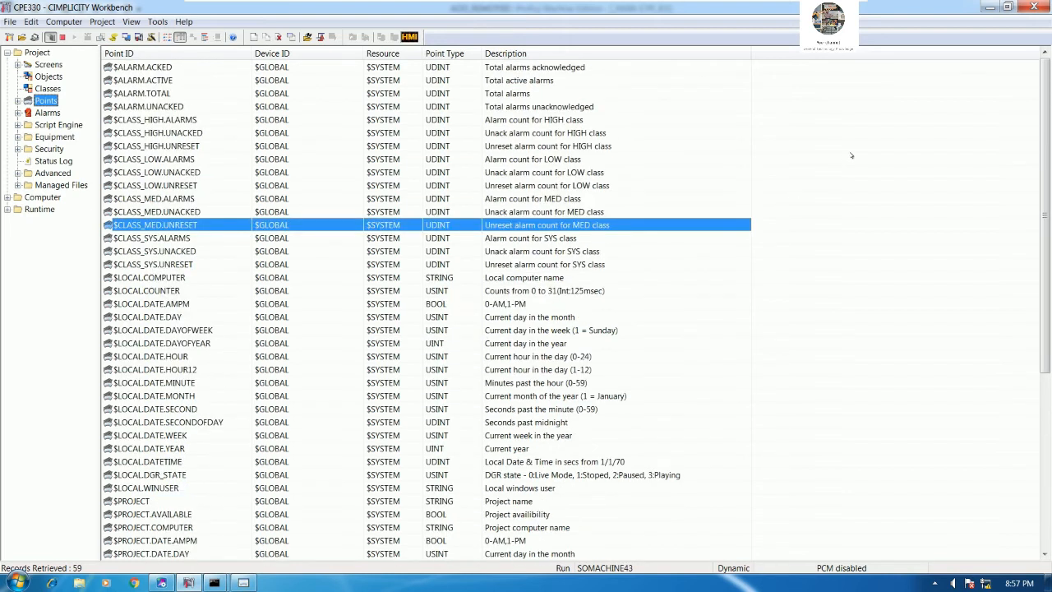
pyautogui.rightClick(864, 183)
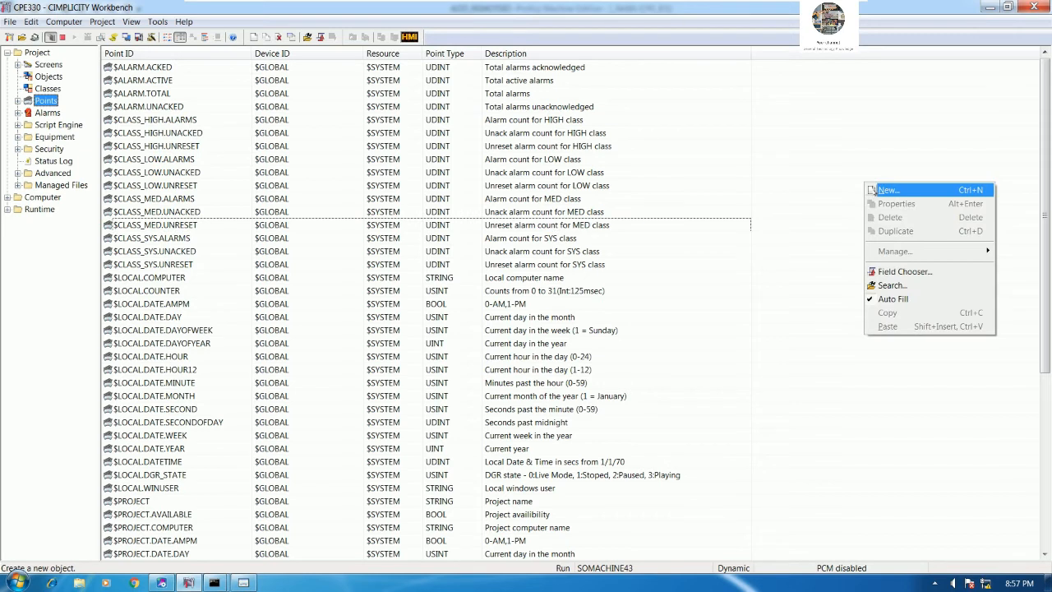
pyautogui.click(883, 189)
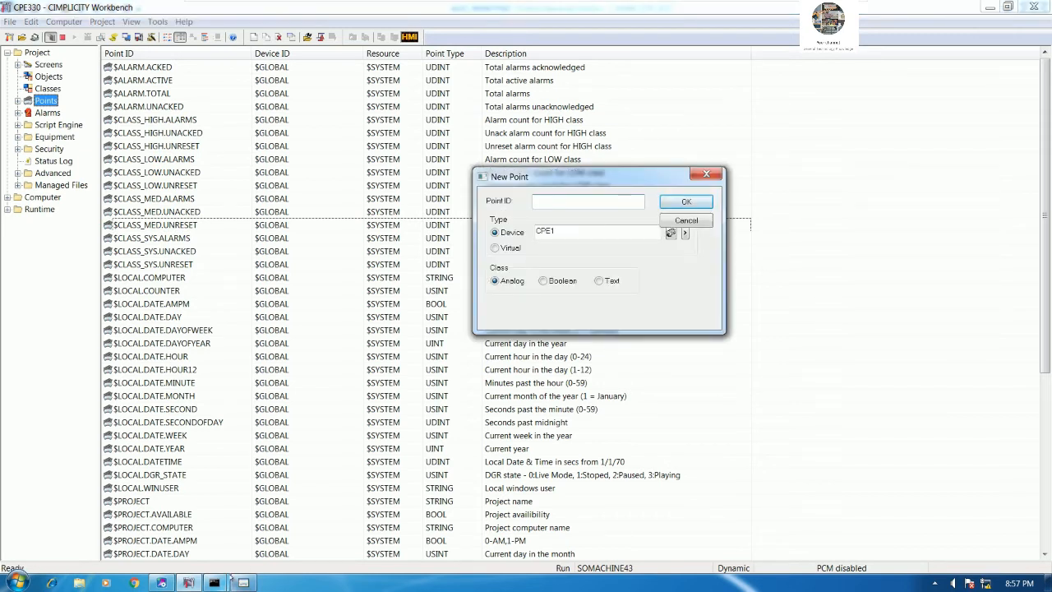
# - Switch to Proficy Machine Edition and disconnect from the controller
pyautogui.click(161, 582)
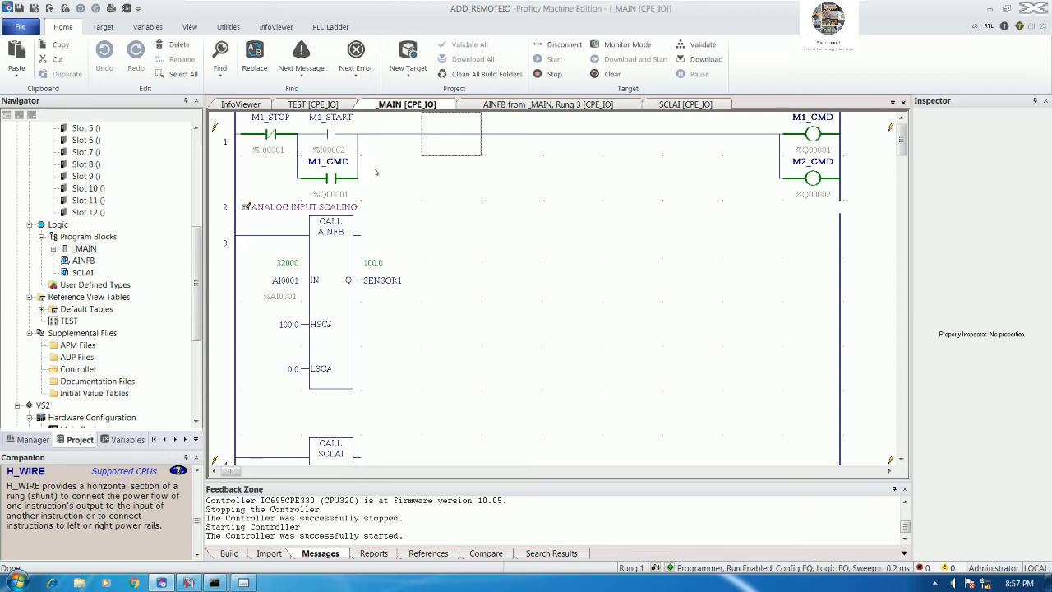
pyautogui.click(559, 45)
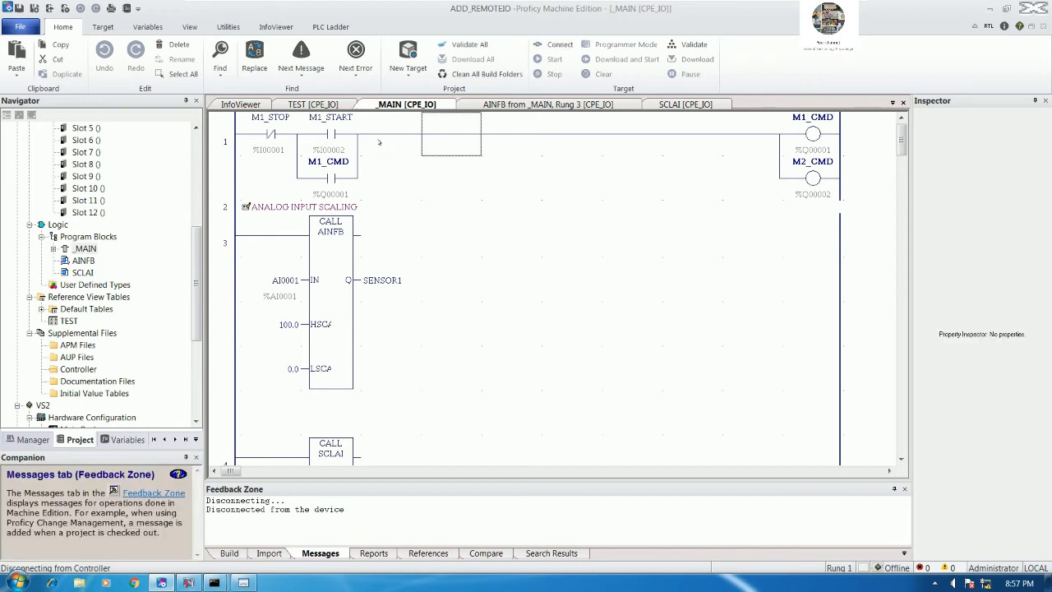
# - Insert a row above the ANALOG INPUT SCALING comment and add a normally open contact START_HMI below M1_CMD
pyautogui.click(301, 211)
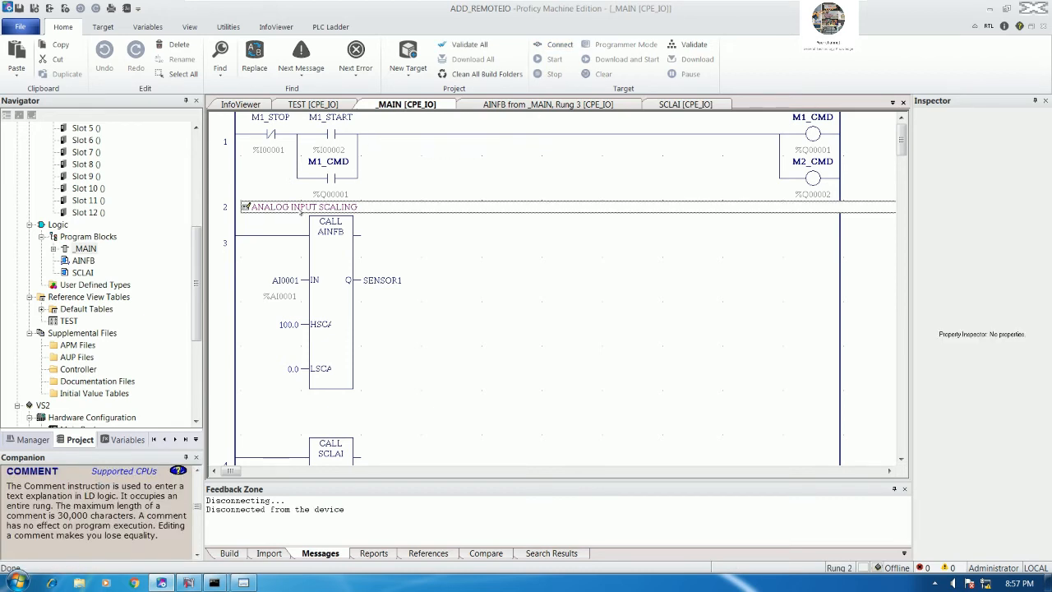
pyautogui.press('Insert')
pyautogui.click(321, 214)
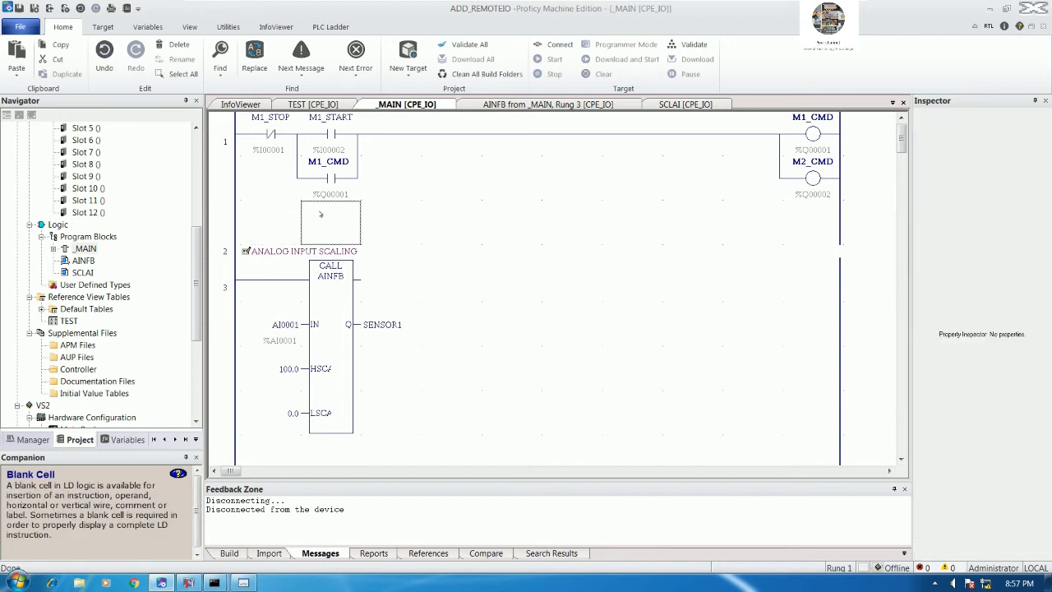
pyautogui.press('Return')
pyautogui.press('Return')
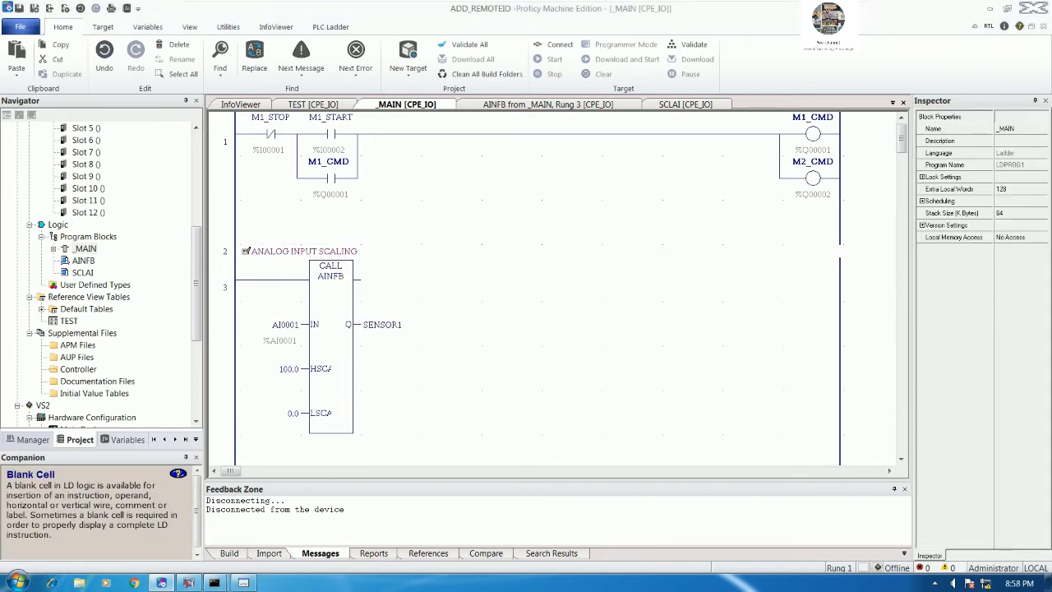
pyautogui.write('S')
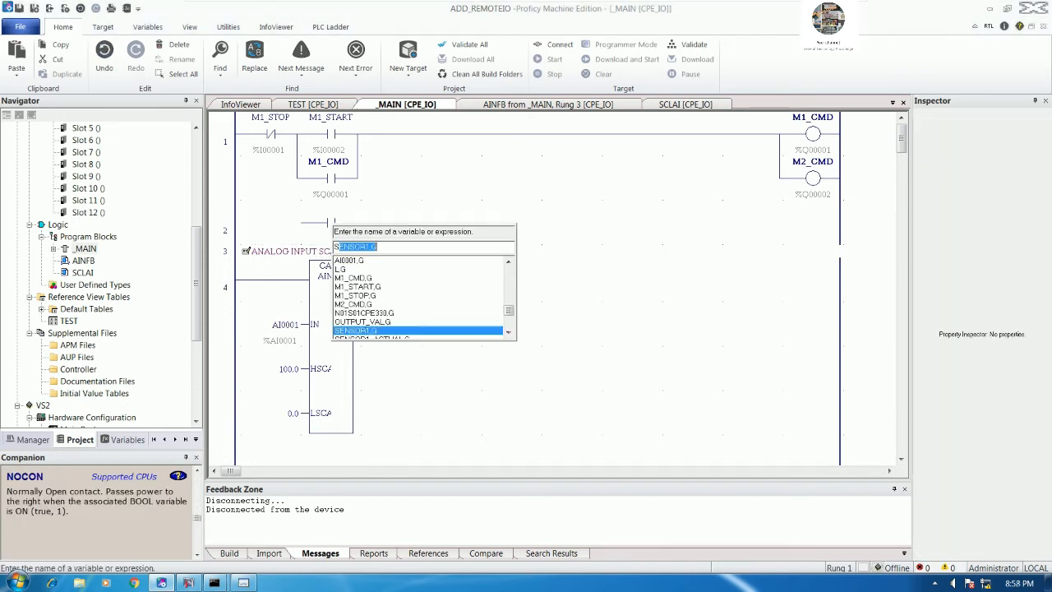
pyautogui.write('TART')
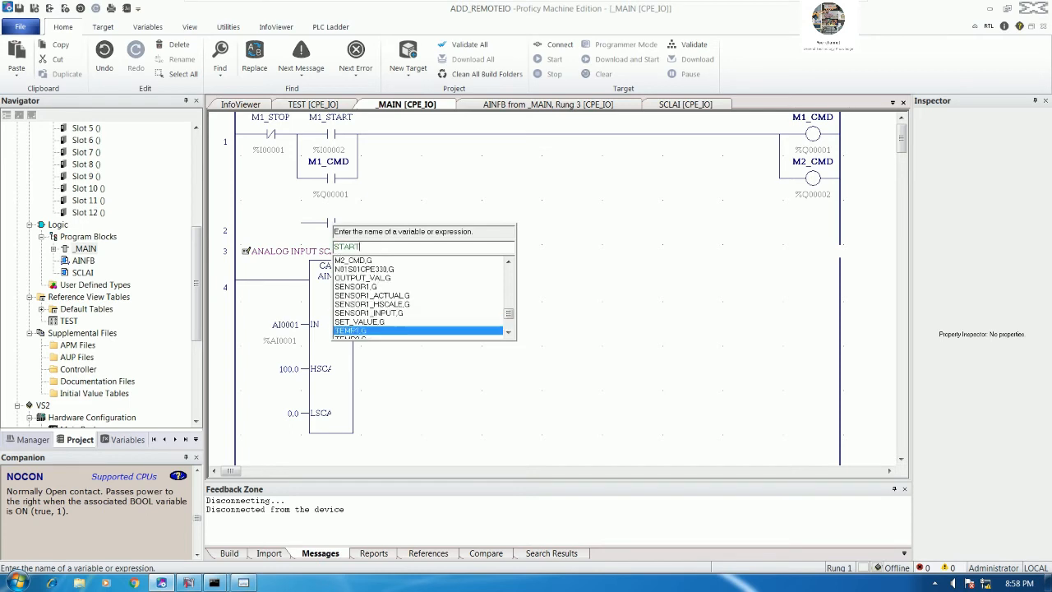
pyautogui.write('_HMI')
pyautogui.press('Return')
# - Wire both sides of the START_HMI contact up to rung 1, in parallel with the M1_START and M1_CMD contacts
pyautogui.press('Left')
pyautogui.press('Left')
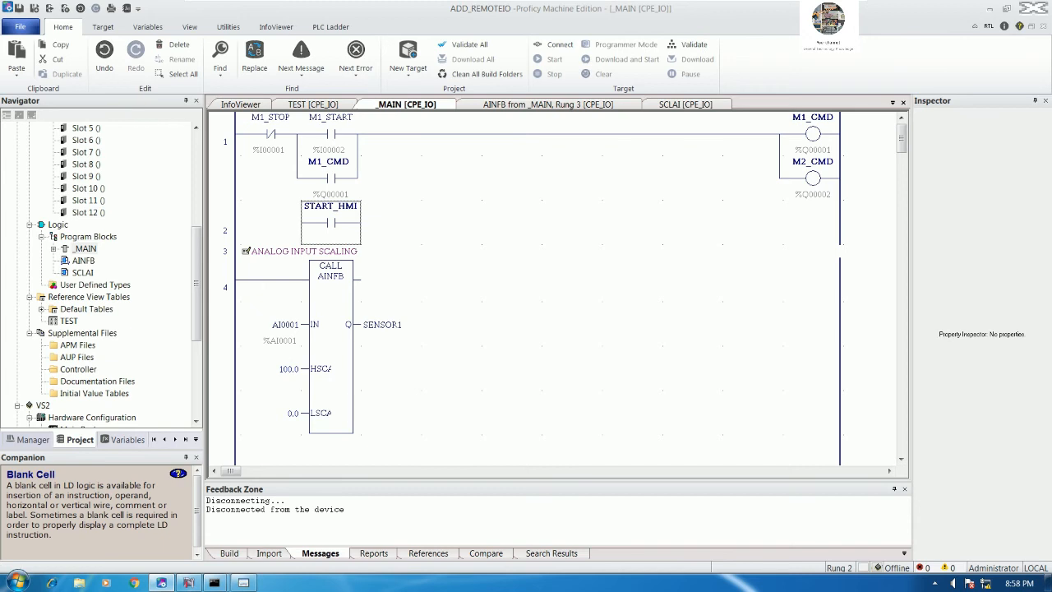
pyautogui.hotkey('ctrl', 'Up')
pyautogui.press('Down')
pyautogui.press('Right')
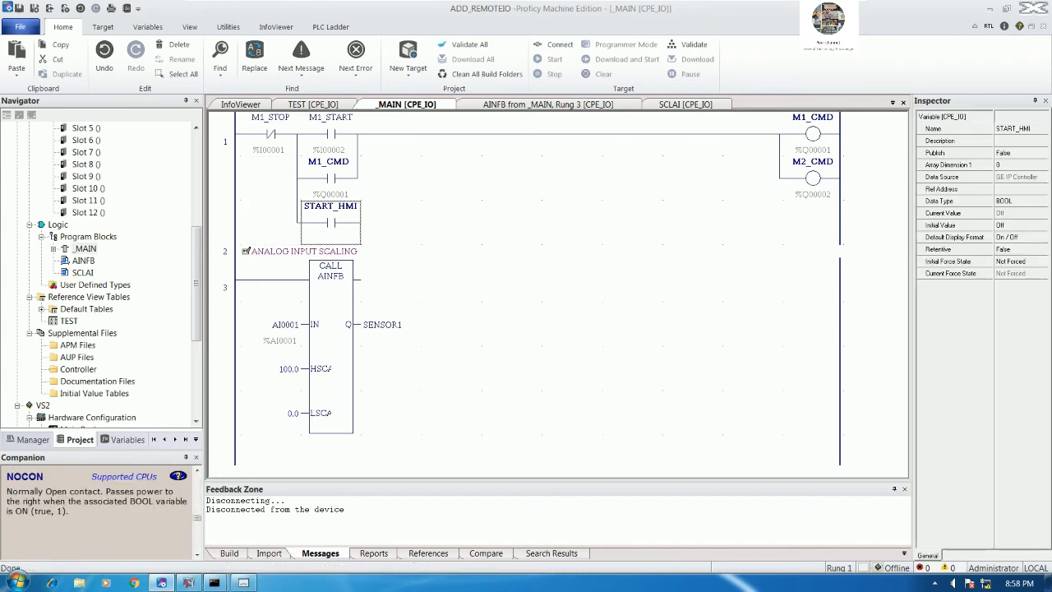
pyautogui.hotkey('ctrl', 'Up')
pyautogui.press('Down')
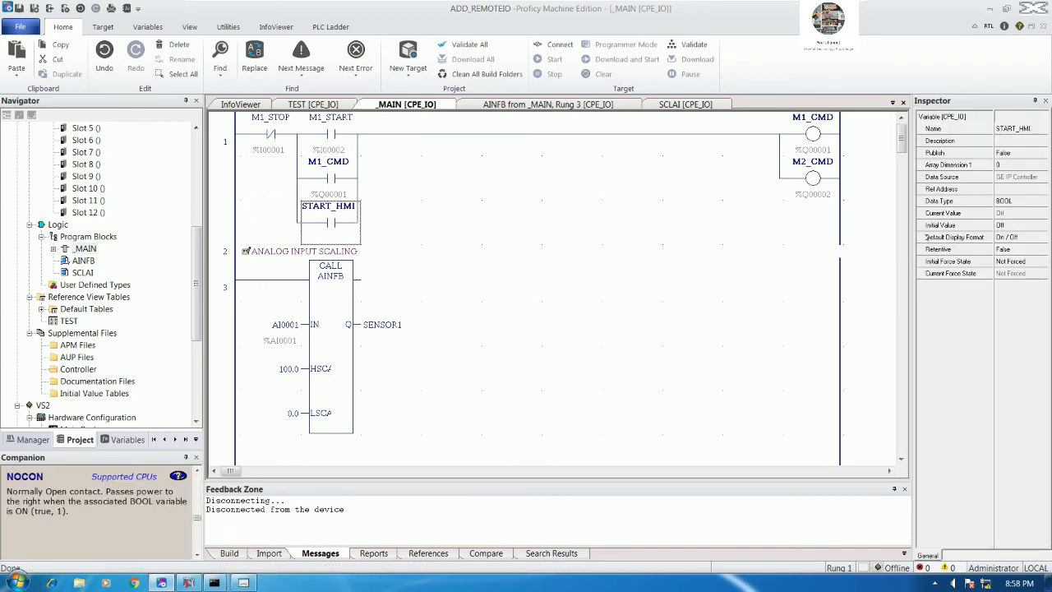
# - Set the reference address of the START_HMI variable to %M00001
pyautogui.moveTo(906, 190); pyautogui.dragTo(881, 191)
pyautogui.click(999, 188)
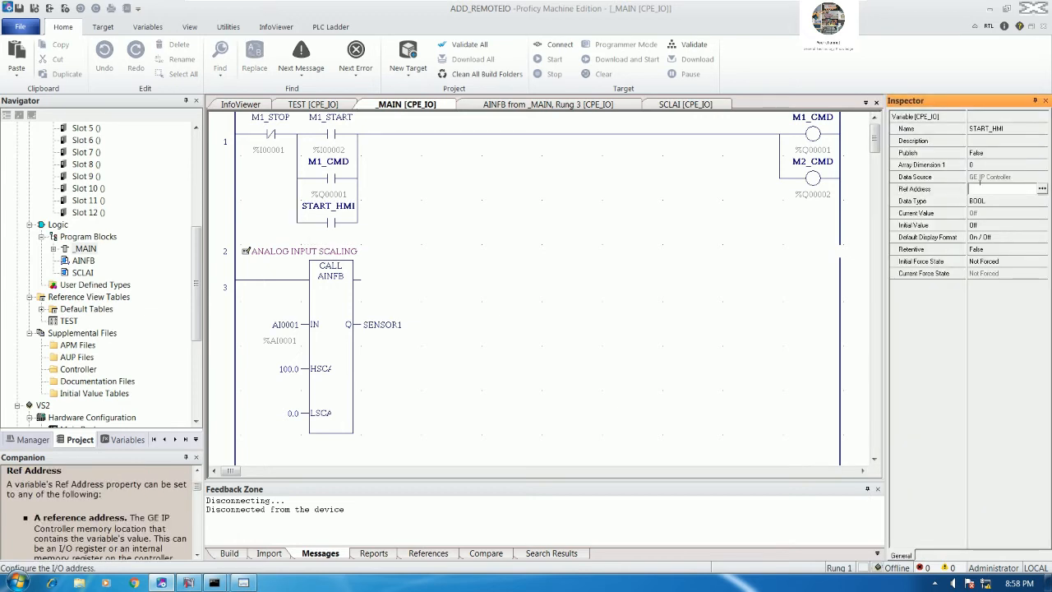
pyautogui.write('M')
pyautogui.press('Return')
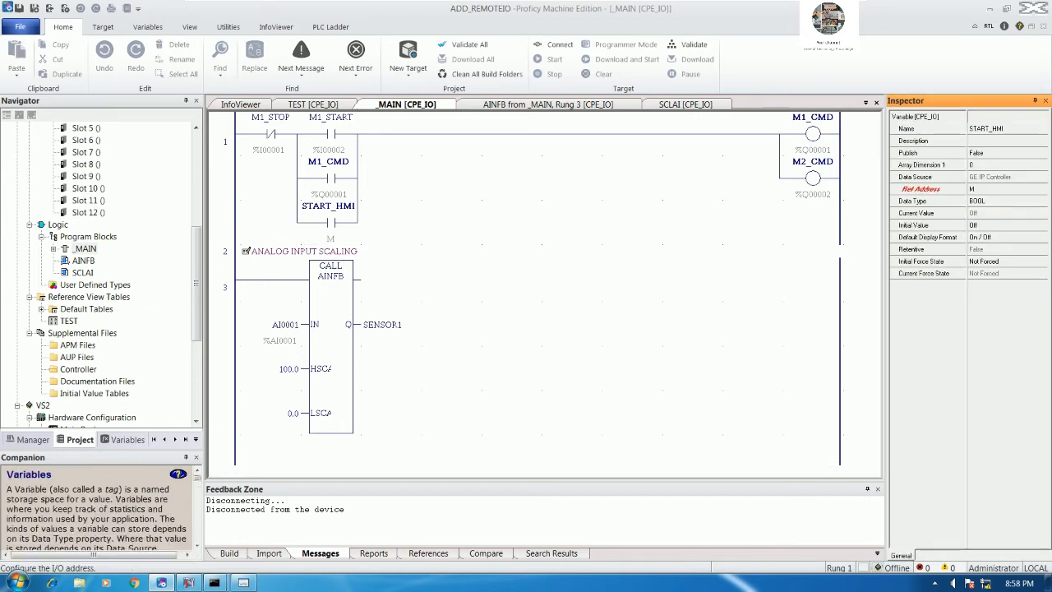
pyautogui.write('%M')
pyautogui.press('Return')
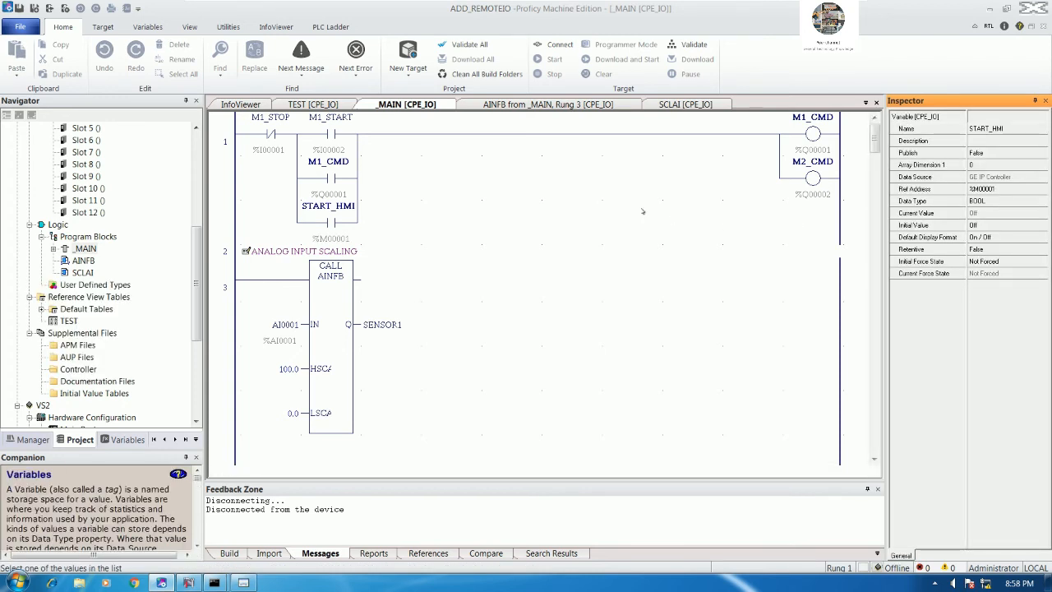
pyautogui.click(451, 222)
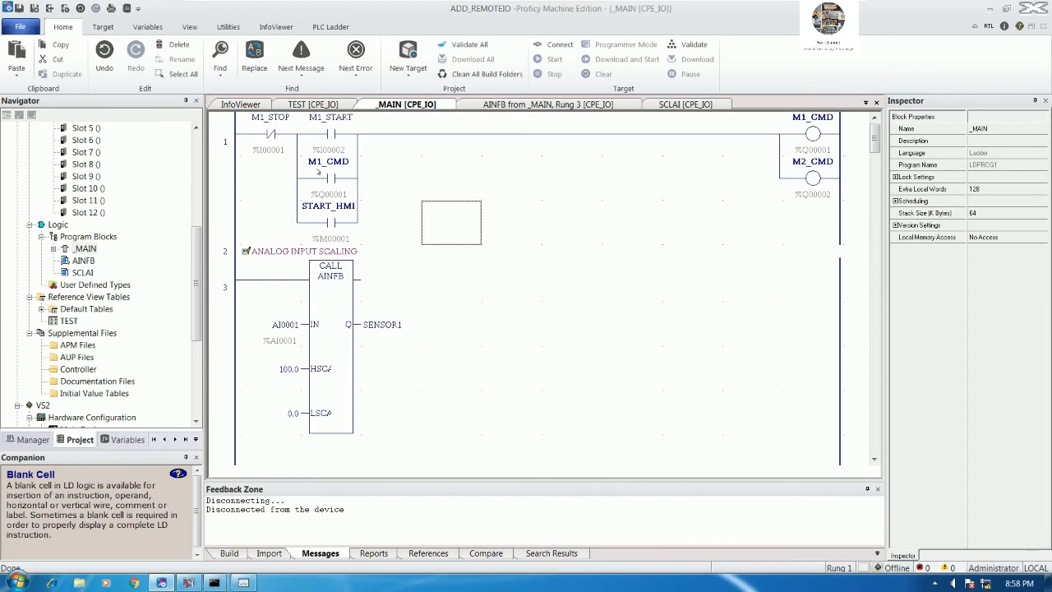
# - Insert a normally closed contact STOP_HMI in rung 1, in series after the M1_START branch
pyautogui.click(391, 139)
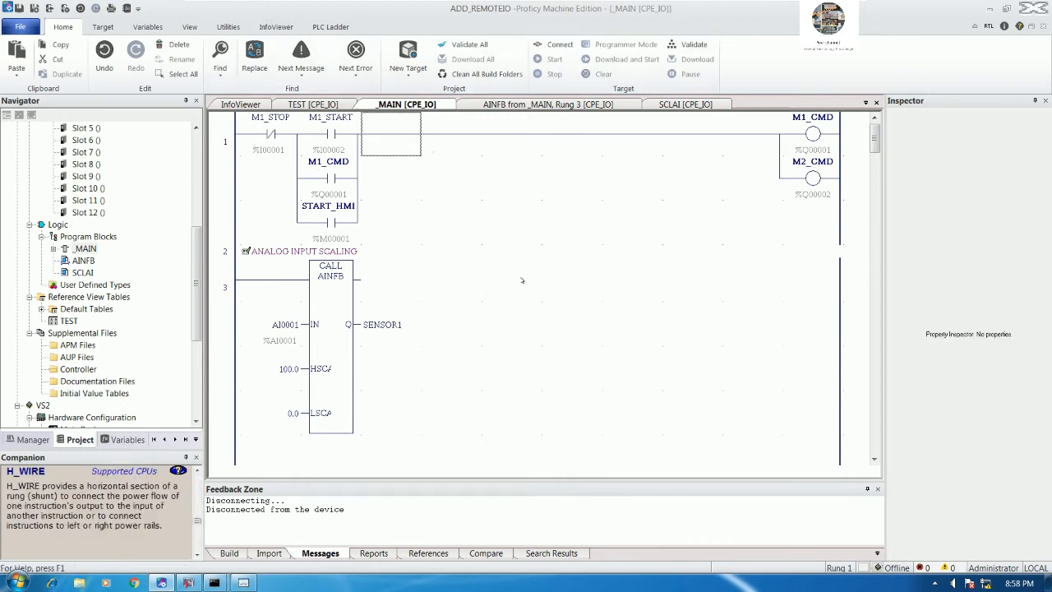
pyautogui.write('NCCON')
pyautogui.press('Return')
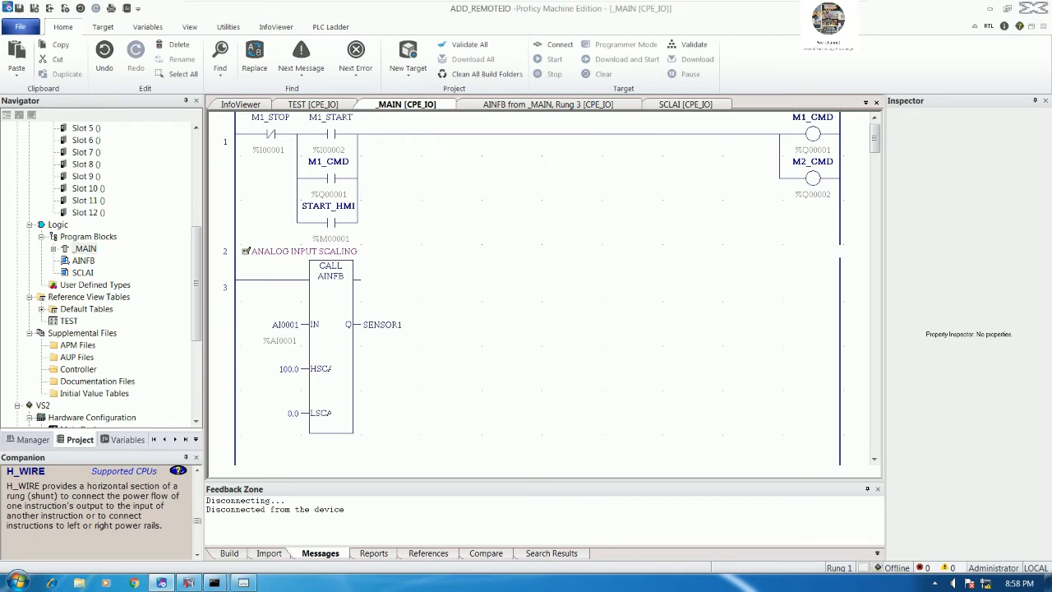
pyautogui.write('ST')
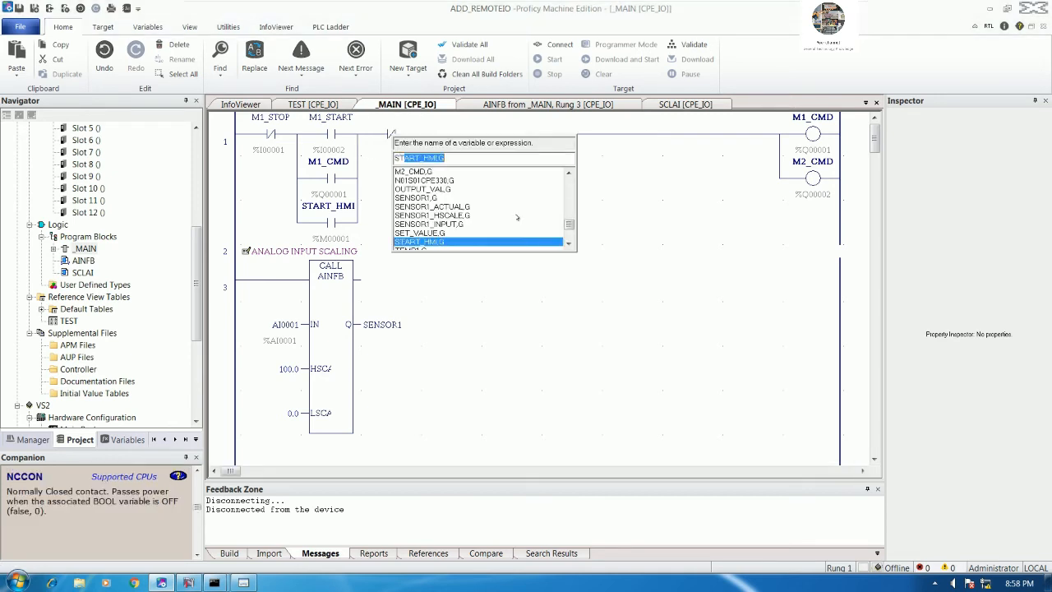
pyautogui.write('OP_HM')
pyautogui.press('Return')
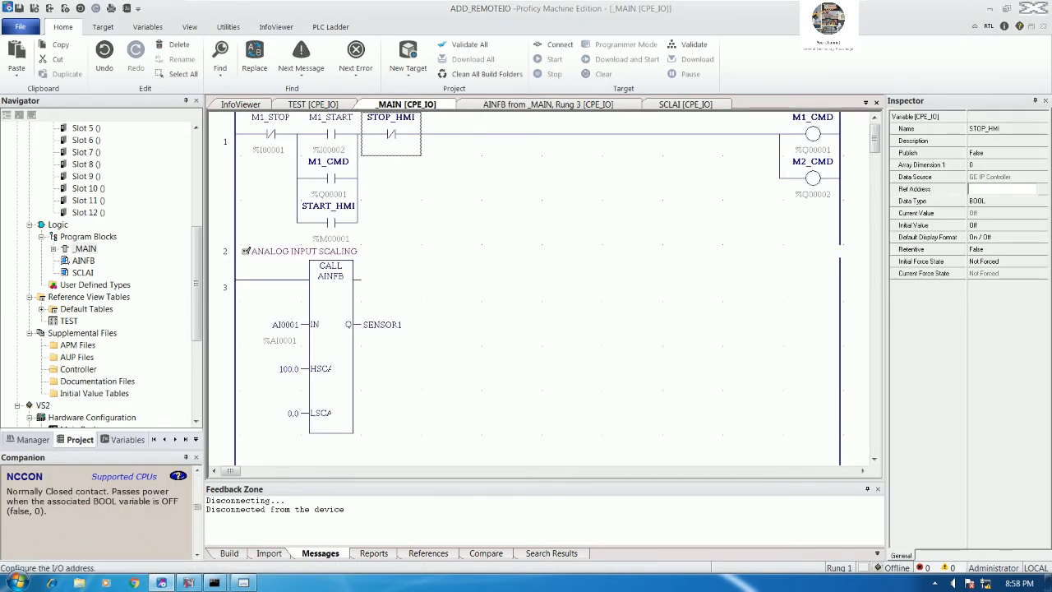
# - Set the reference address of the STOP_HMI variable to %M00002
pyautogui.click(1001, 189)
pyautogui.write('%M')
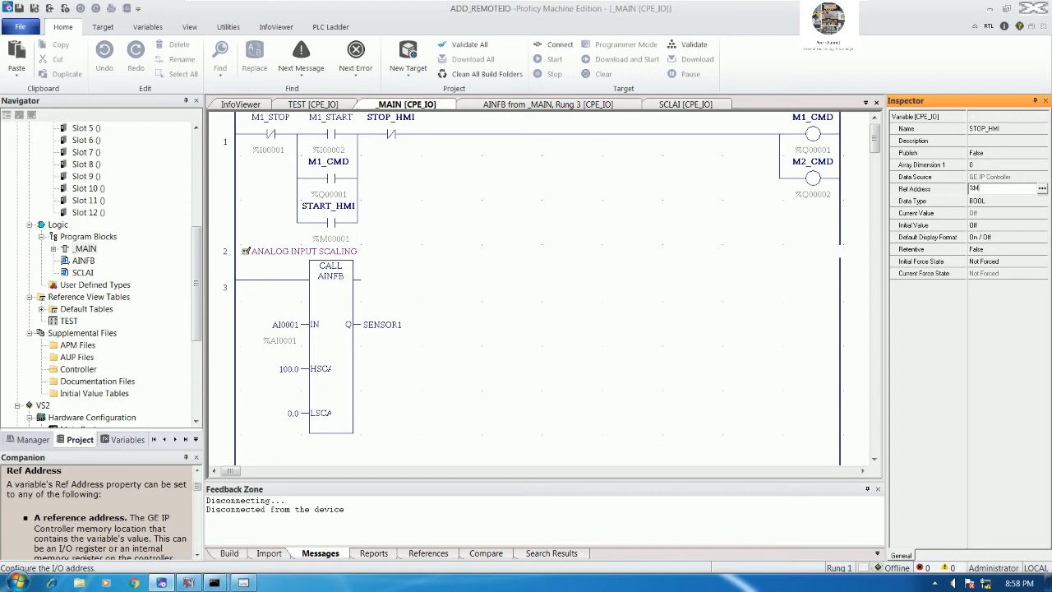
pyautogui.write('00002')
pyautogui.press('Return')
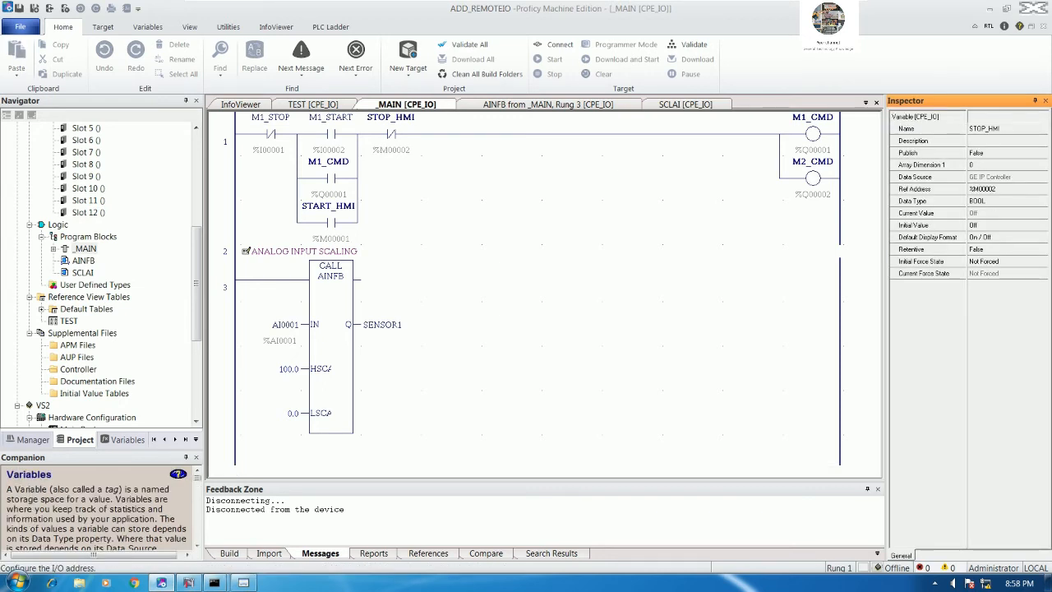
pyautogui.click(575, 179)
pyautogui.click(451, 177)
# - Insert several blank rows above the ANALOG INPUT SCALING comment
pyautogui.click(802, 216)
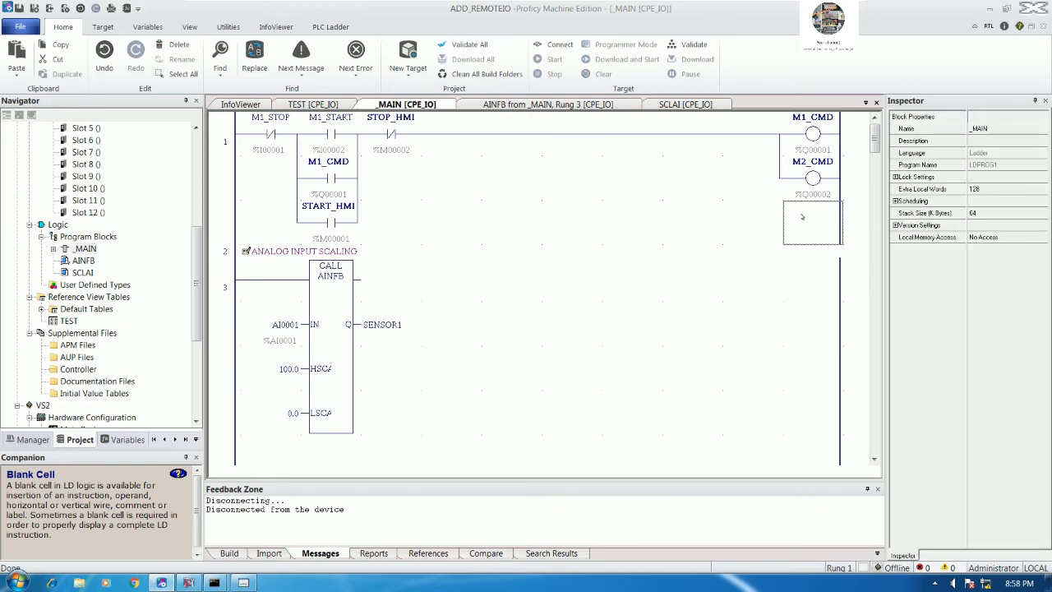
pyautogui.click(316, 253)
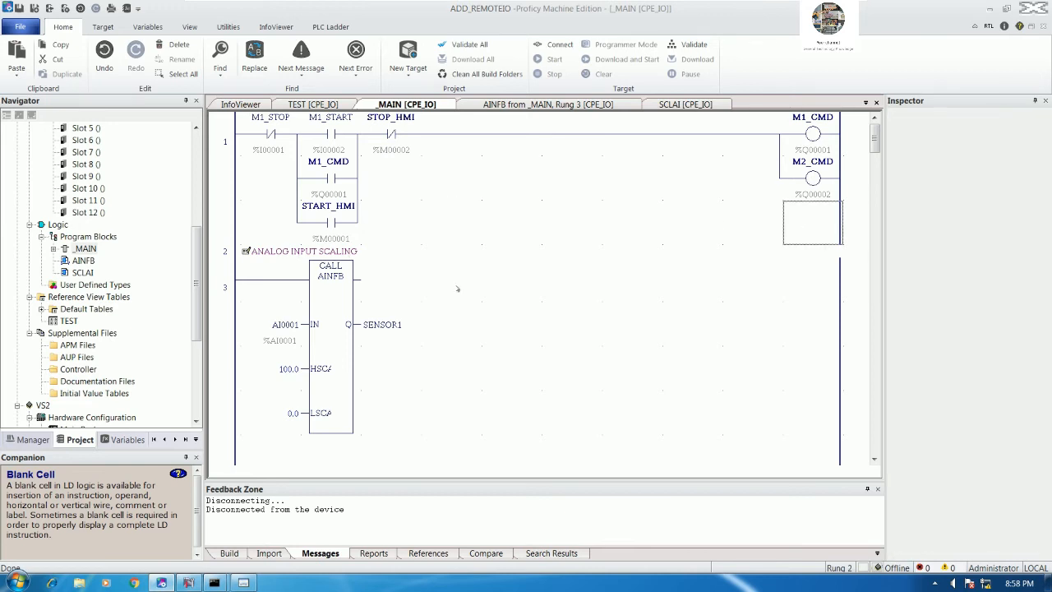
pyautogui.press('Insert')
pyautogui.press('Insert')
pyautogui.press('Insert')
pyautogui.press('Insert')
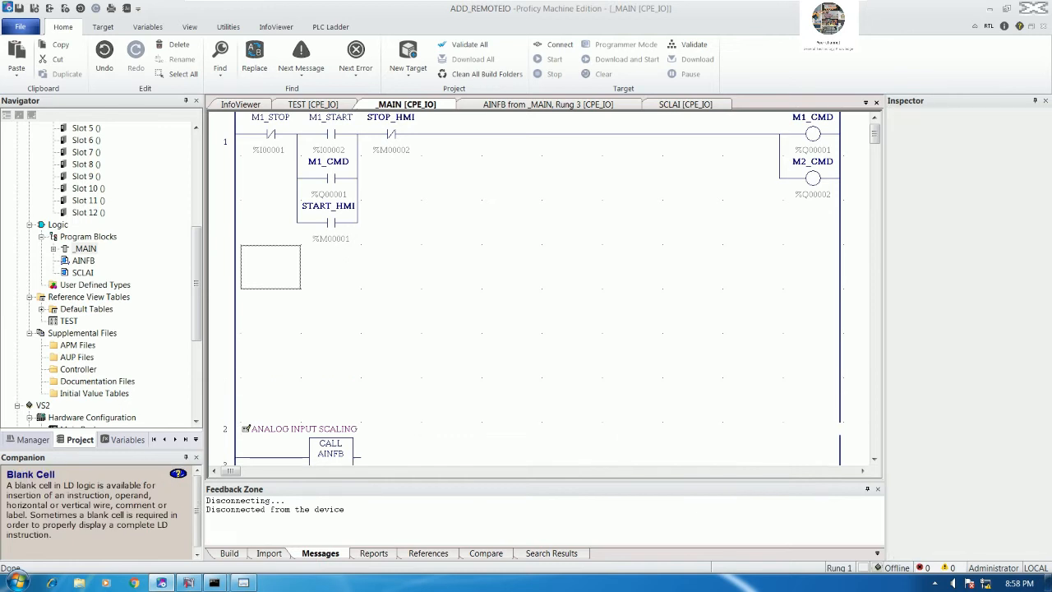
pyautogui.press('Insert')
pyautogui.click(787, 235)
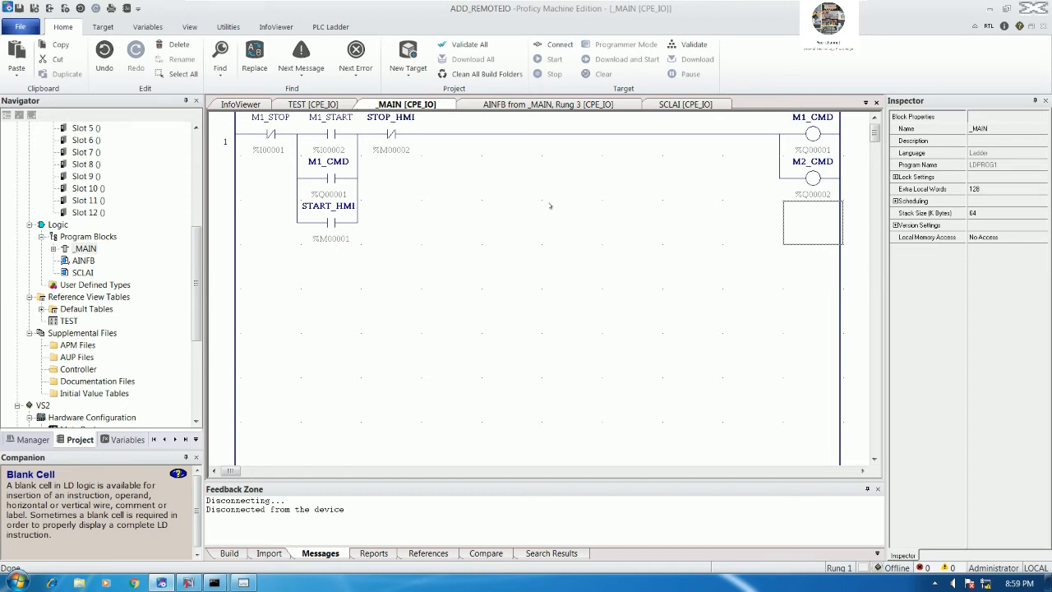
# - Add an unnamed coil at the right power rail directly below M2_CMD
pyautogui.click(671, 305)
pyautogui.click(817, 218)
pyautogui.write('con')
pyautogui.press('BackSpace')
pyautogui.press('BackSpace')
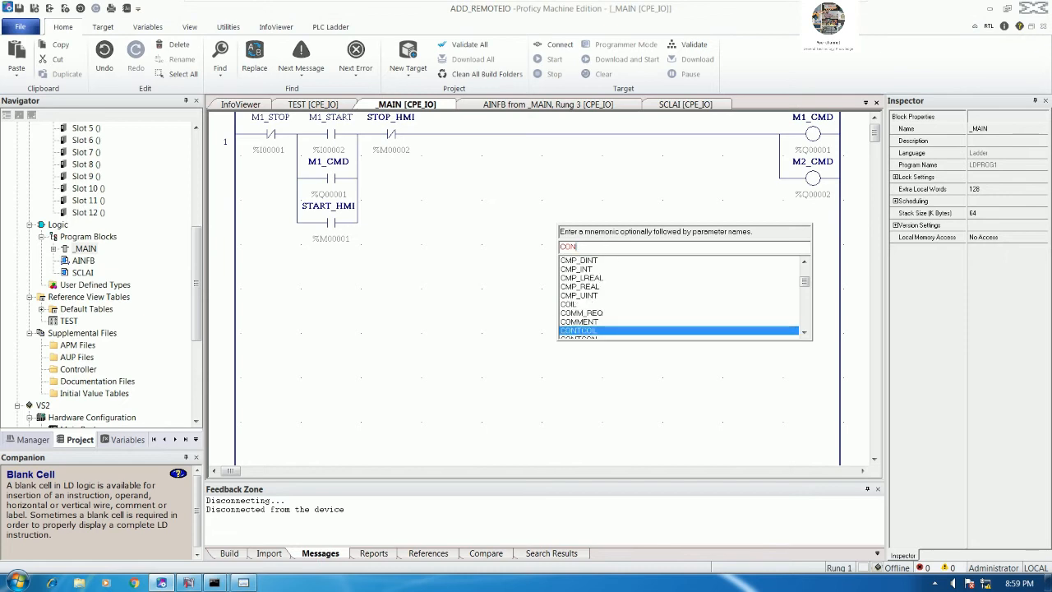
pyautogui.write('IL')
pyautogui.press('Return')
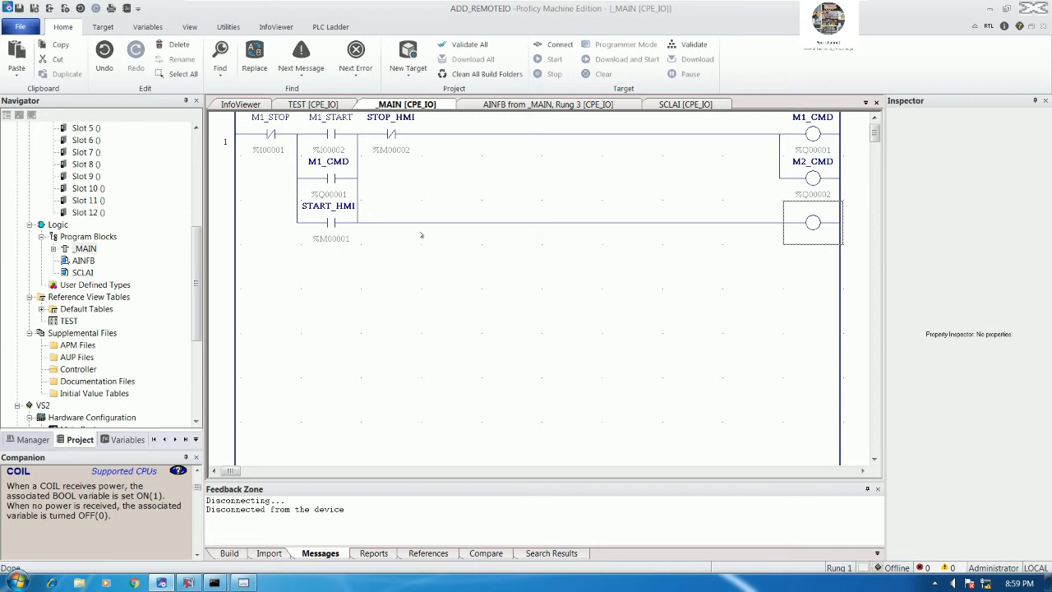
# - Delete the horizontal wire between START_HMI and the new coil and connect the coil to the M2_CMD branch
pyautogui.moveTo(391, 222); pyautogui.dragTo(722, 234)
pyautogui.press('Delete')
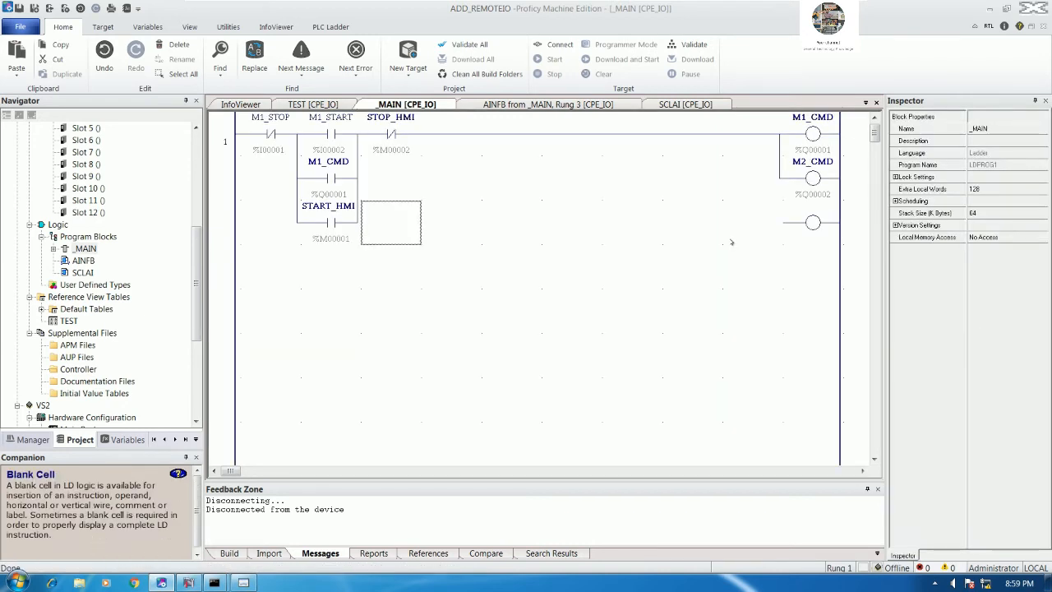
pyautogui.click(759, 224)
pyautogui.hotkey('ctrl', 'Up')
# - Copy the unnamed coil and paste five copies into the rows below it along the right power rail
pyautogui.click(807, 223)
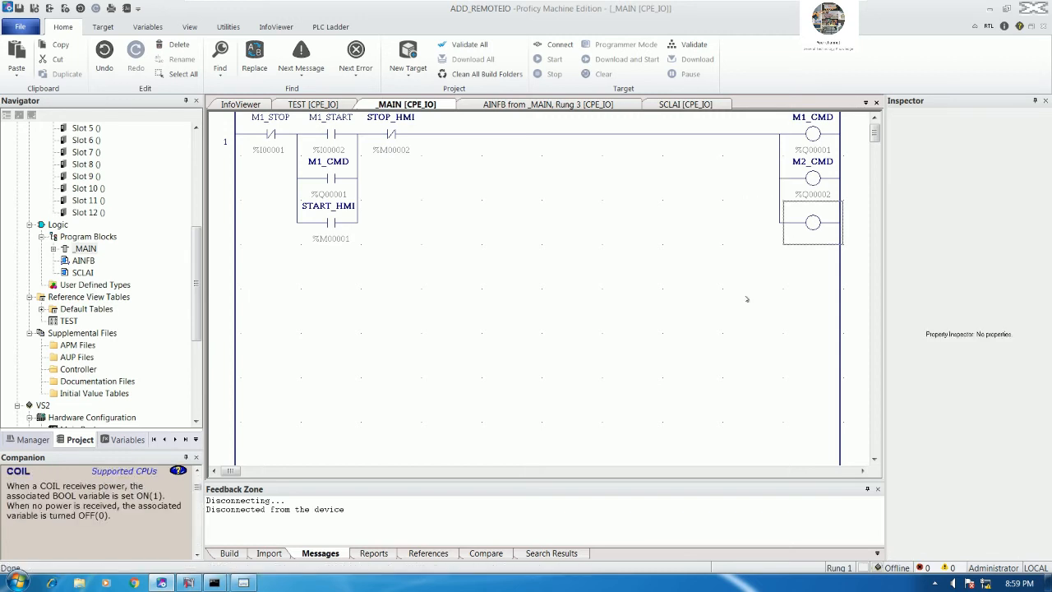
pyautogui.click(810, 268)
pyautogui.hotkey('ctrl', 'v')
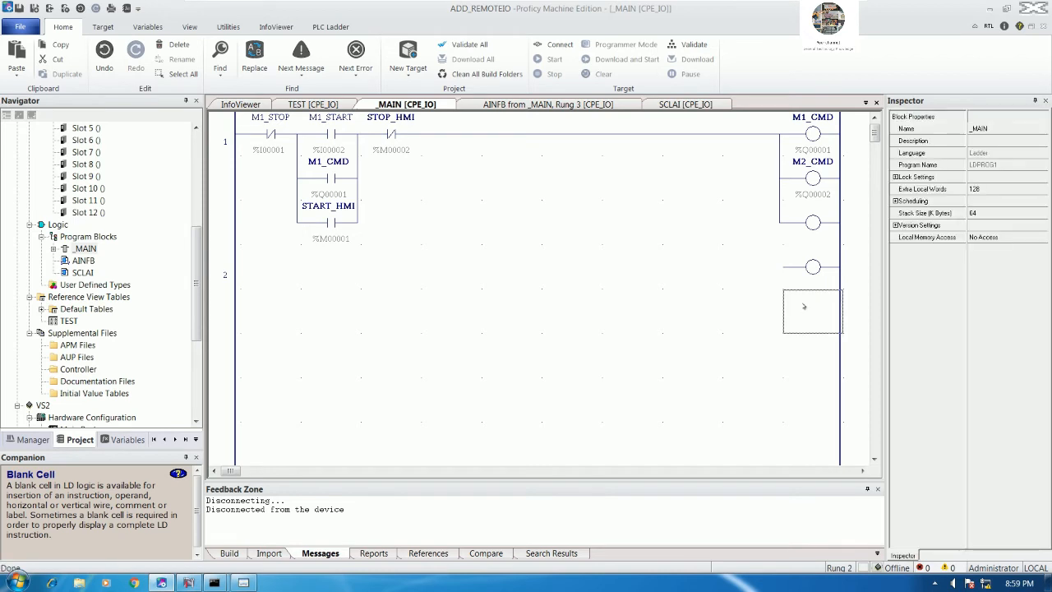
pyautogui.hotkey('ctrl', 'v')
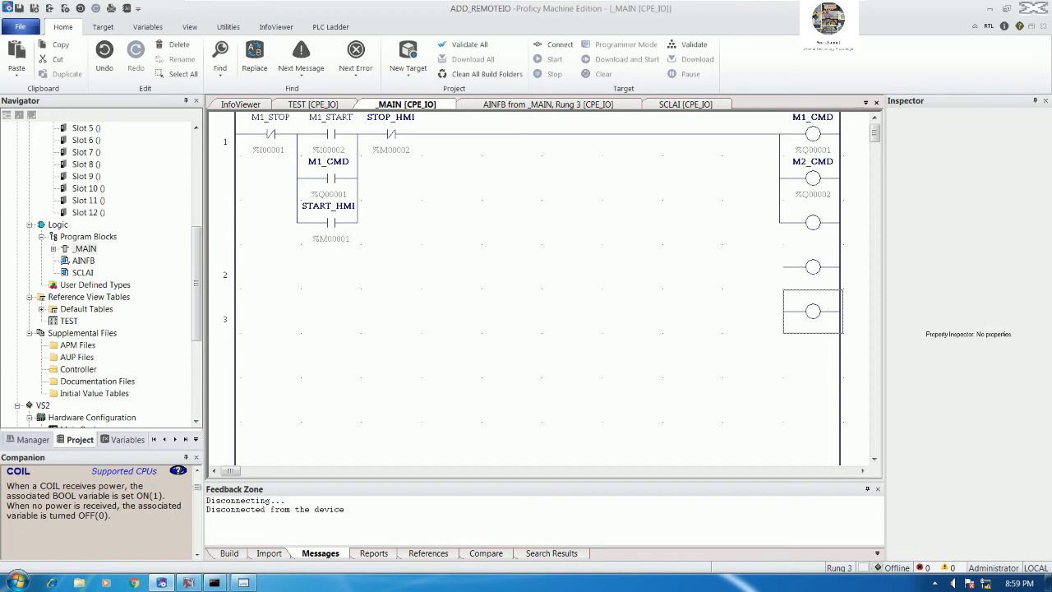
pyautogui.click(807, 362)
pyautogui.scroll(-1, 724, 369)
pyautogui.hotkey('ctrl', 'v')
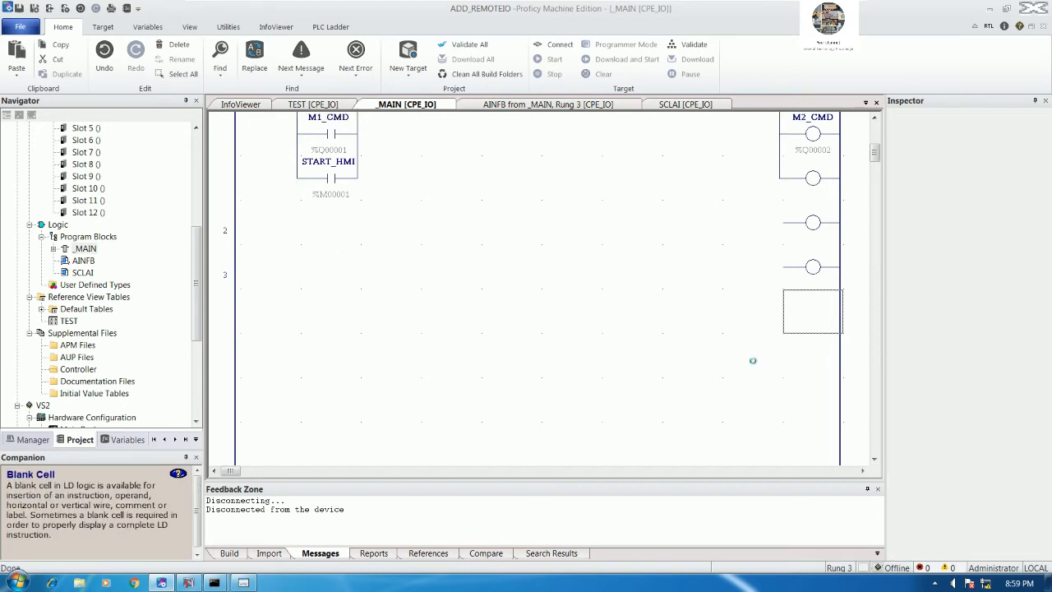
pyautogui.click(815, 357)
pyautogui.hotkey('ctrl', 'v')
pyautogui.scroll(-3, 810, 365)
pyautogui.click(808, 277)
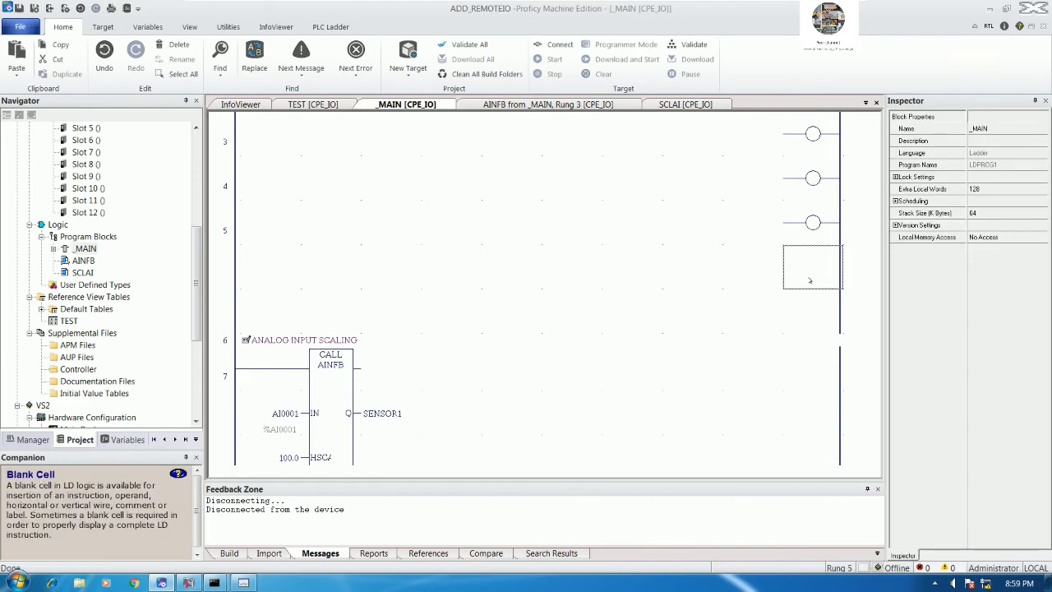
pyautogui.hotkey('ctrl', 'v')
pyautogui.scroll(3, 762, 295)
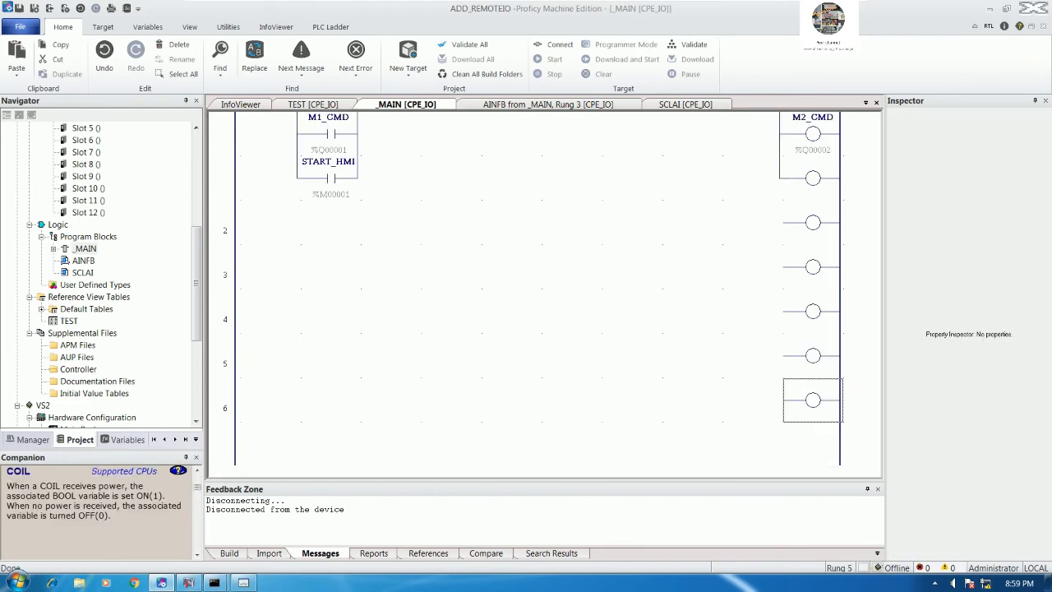
# - Wire the five pasted coils vertically up to the M1_CMD and M2_CMD output branch of rung 1
pyautogui.click(762, 408)
pyautogui.hotkey('ctrl', 'Up')
pyautogui.hotkey('ctrl', 'Up')
pyautogui.hotkey('ctrl', 'Up')
pyautogui.hotkey('ctrl', 'Up')
pyautogui.hotkey('ctrl', 'Up')
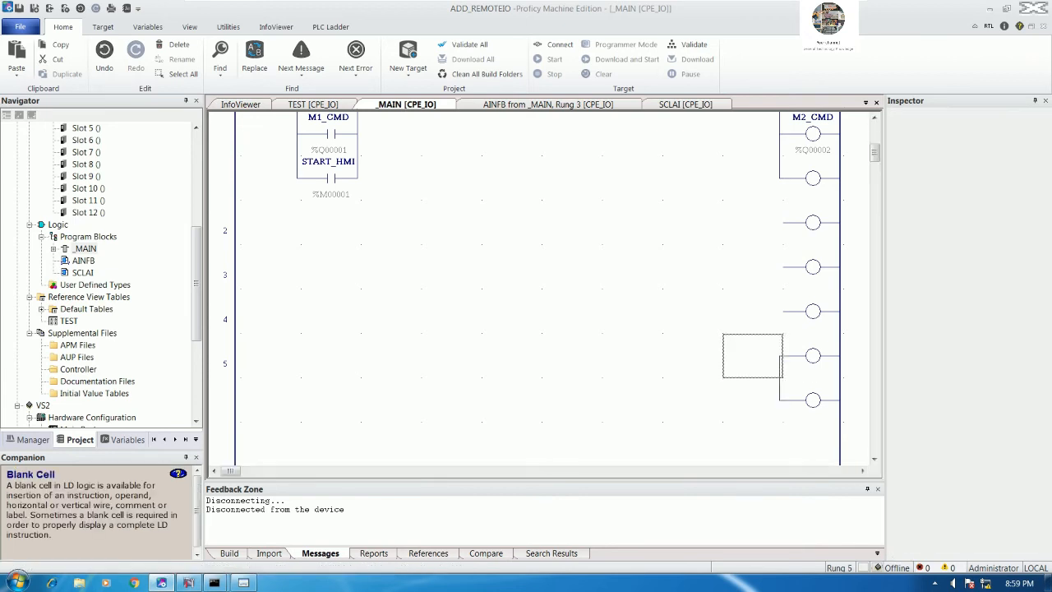
pyautogui.hotkey('ctrl', 'Up')
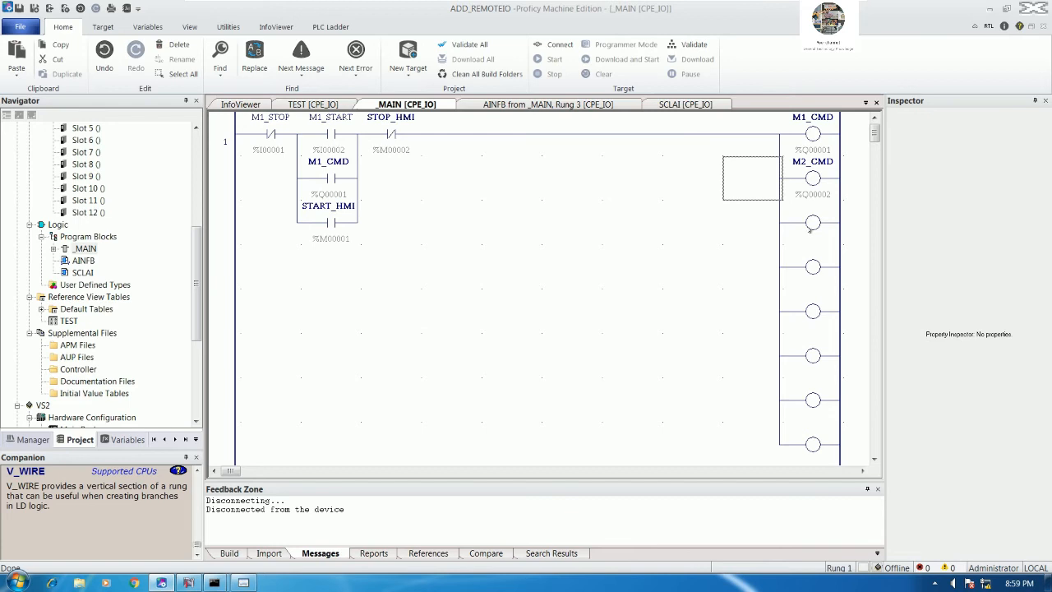
# - Assign the variables M3_CMD and M4_CMD to the first two unnamed coils below M2_CMD
pyautogui.doubleClick(811, 225)
pyautogui.write('M3_CM')
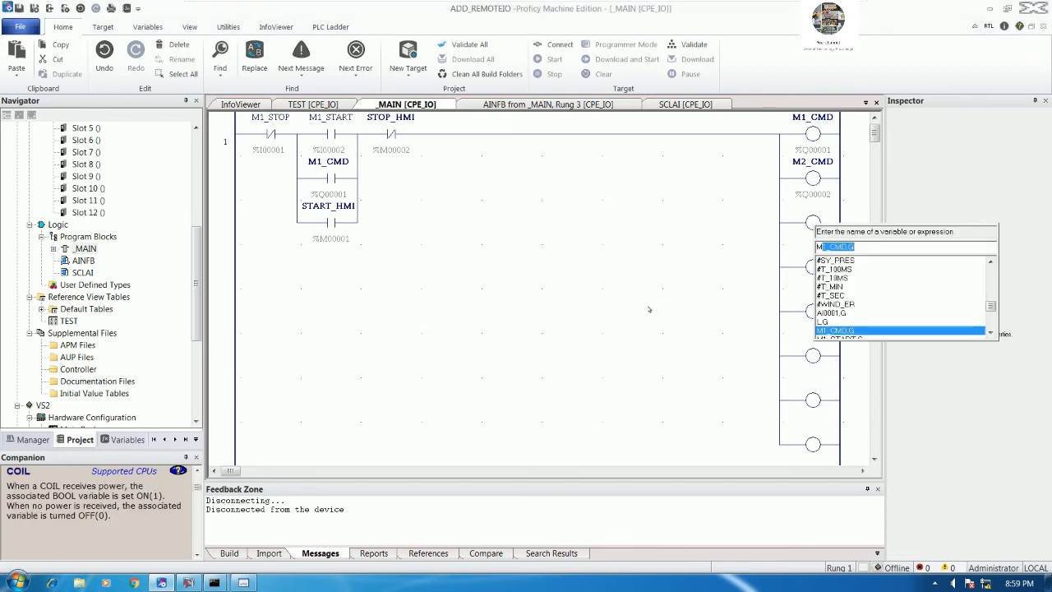
pyautogui.write('D')
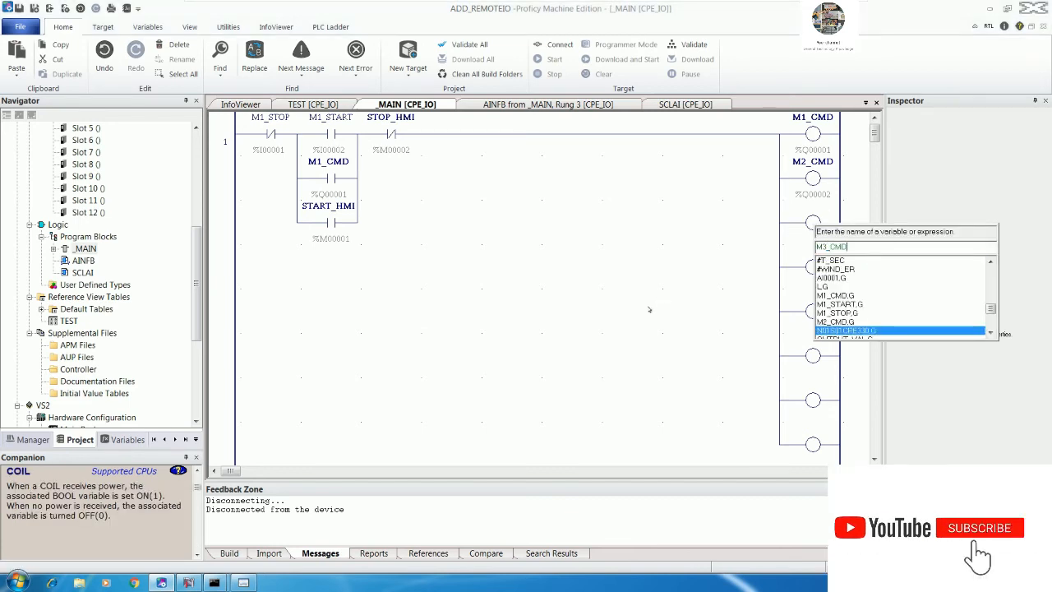
pyautogui.press('Return')
pyautogui.click(812, 267)
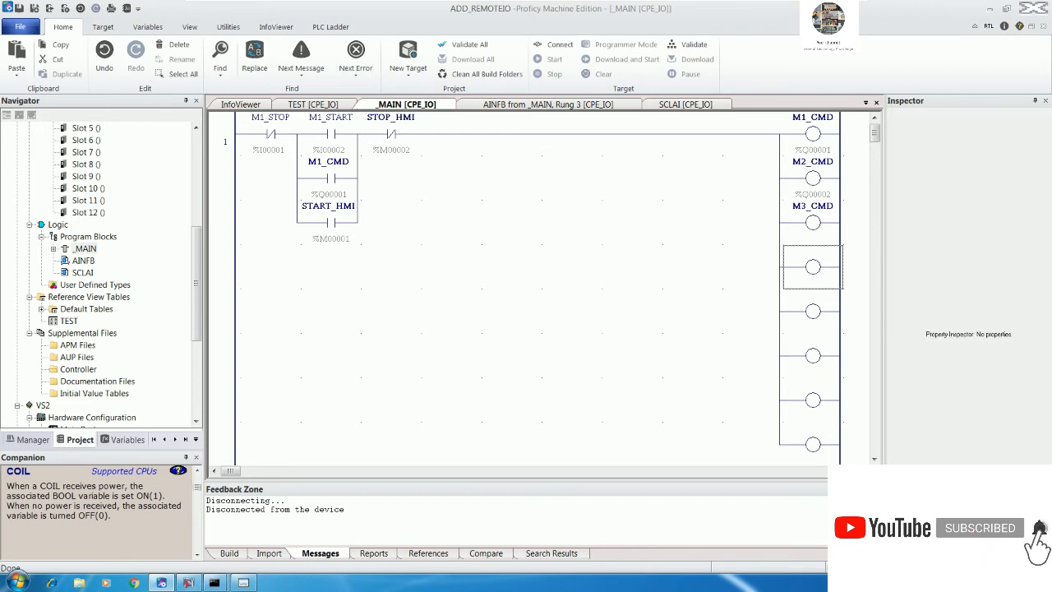
pyautogui.press('Return')
pyautogui.write('M4_CMD')
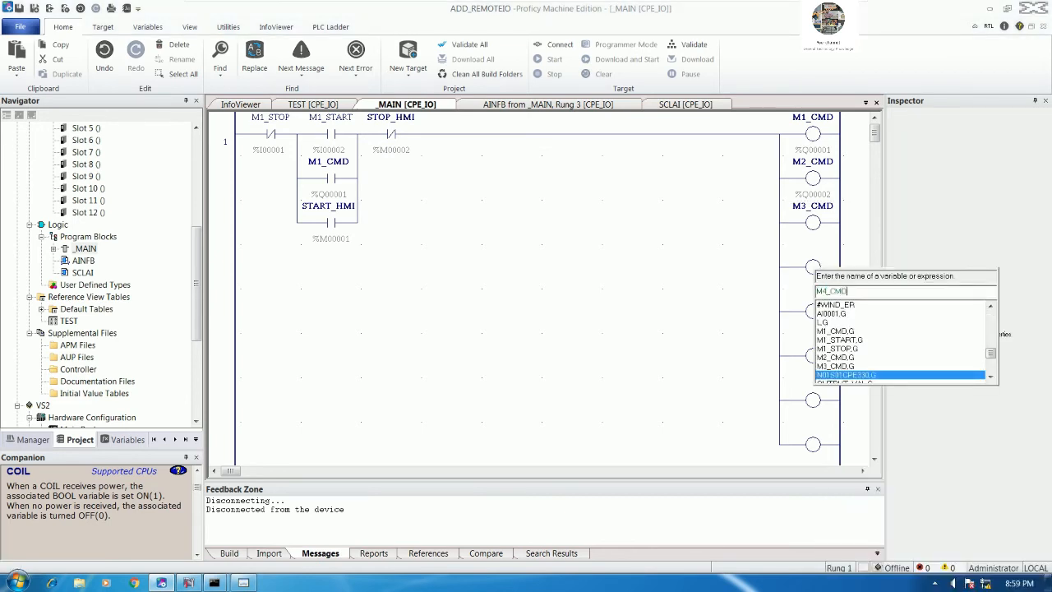
pyautogui.press('Return')
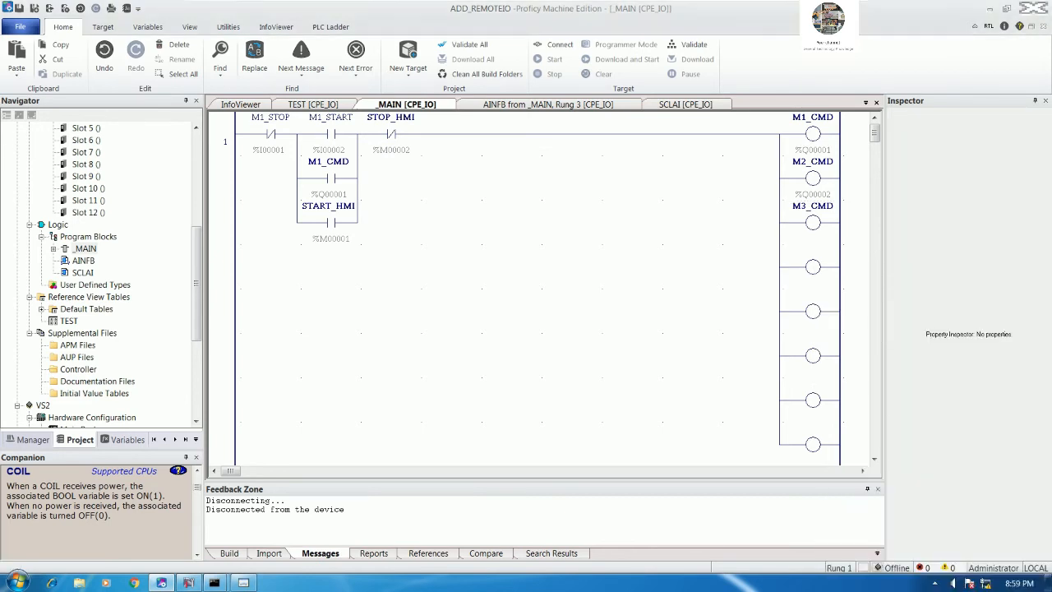
# - Assign the variables M5_CMD and M6_CMD to the two coils below M4_CMD
pyautogui.press('Down')
pyautogui.press('Return')
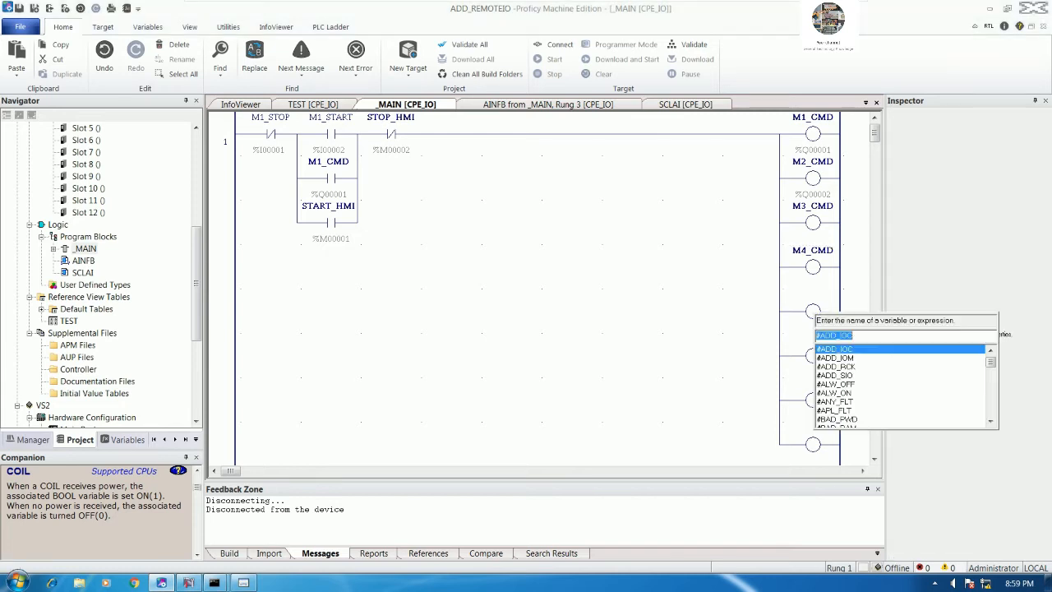
pyautogui.write('M5_CMD')
pyautogui.press('Return')
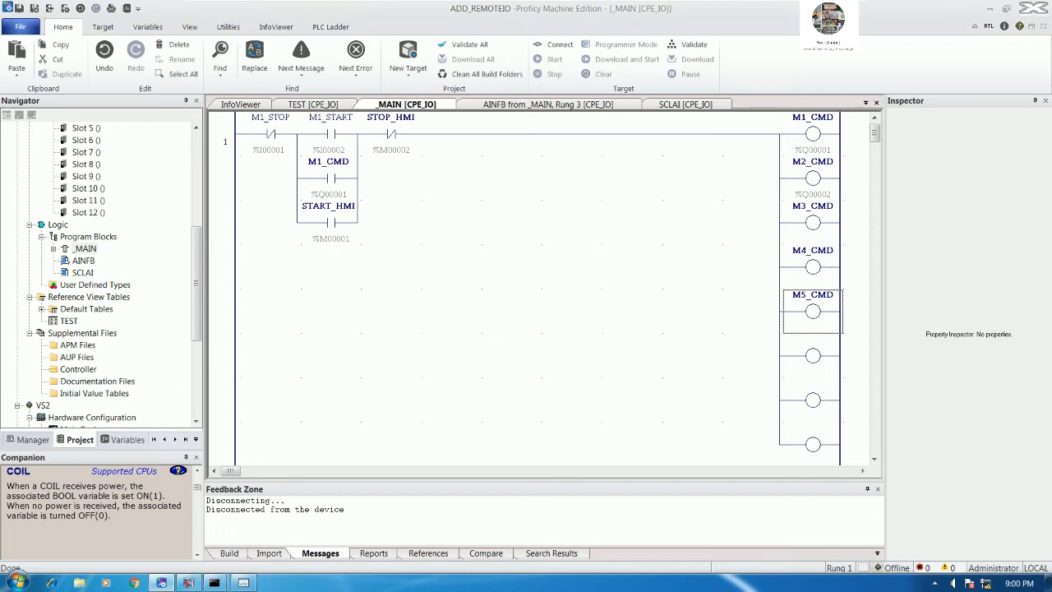
pyautogui.press('Down')
pyautogui.press('Return')
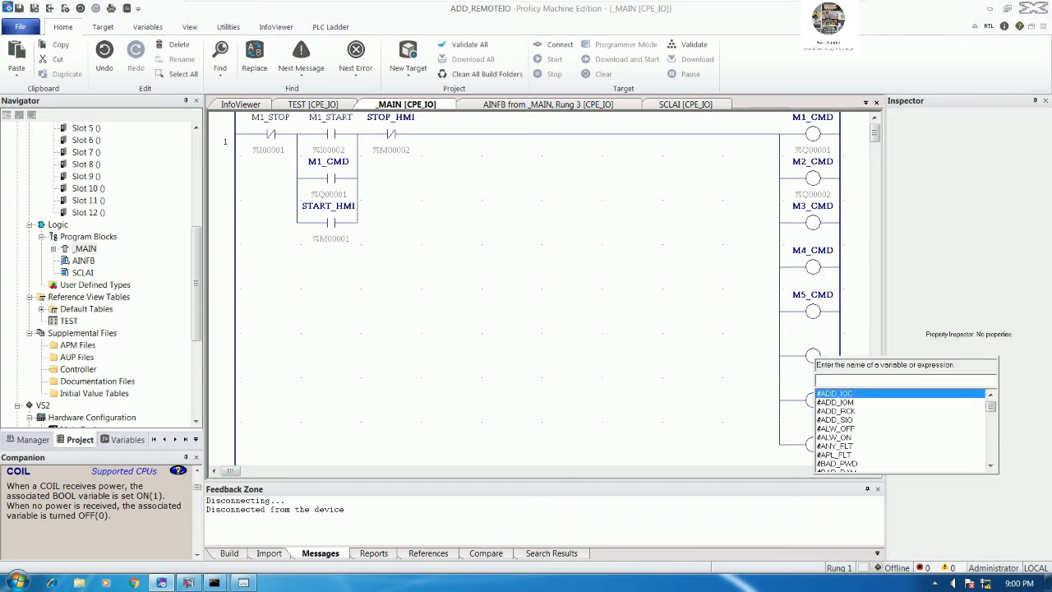
pyautogui.write('M6_CMD')
pyautogui.press('Return')
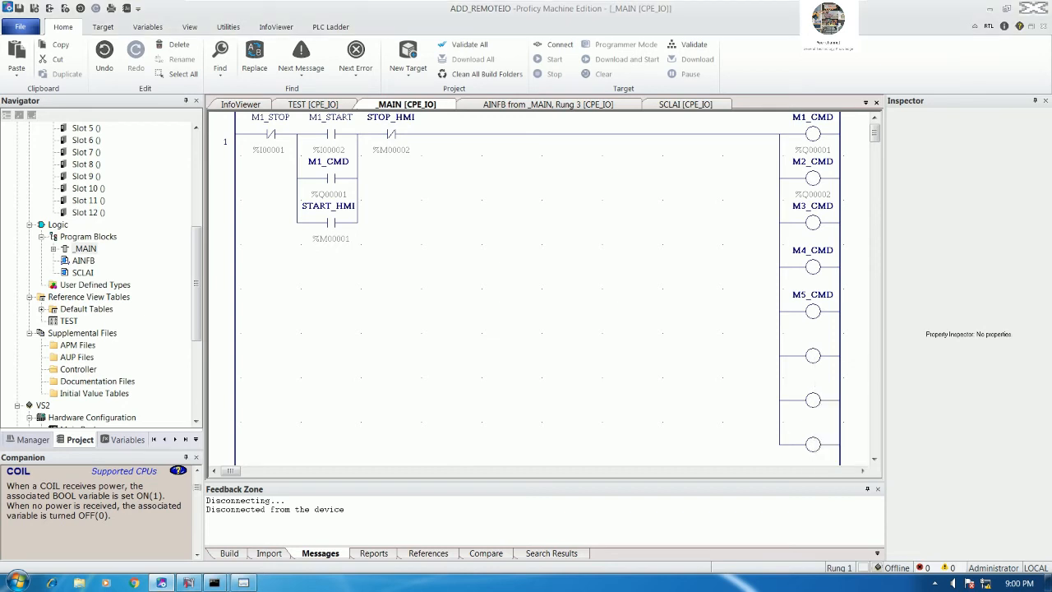
# - Assign the variables M7_CMD and M8_CMD to the last two unnamed coils of rung 1
pyautogui.press('Down')
pyautogui.press('Return')
pyautogui.write('M7_CMD')
pyautogui.press('Return')
pyautogui.press('Return')
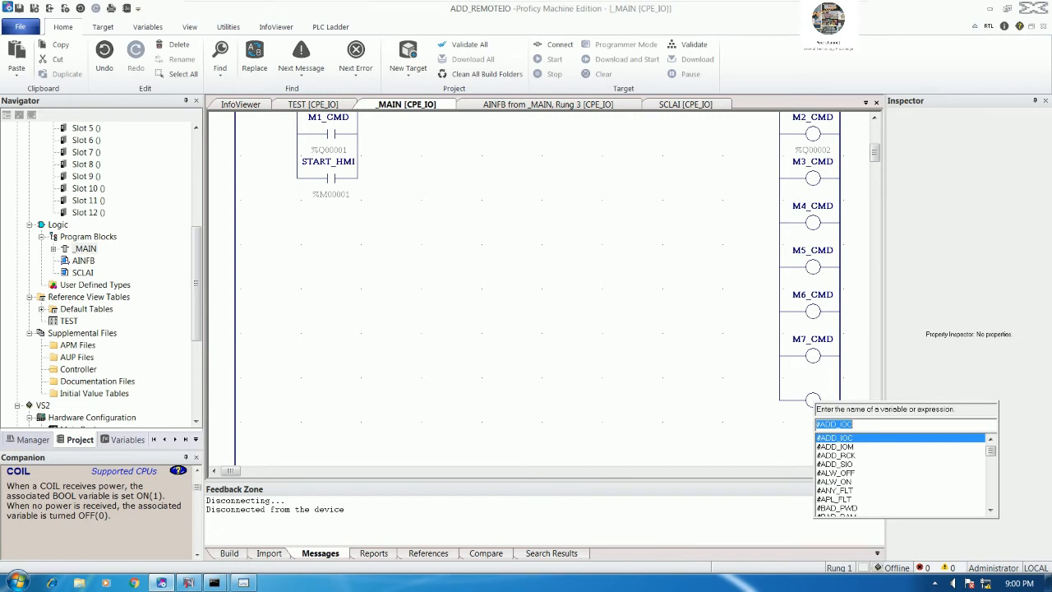
pyautogui.write('M8_CMD')
pyautogui.press('Return')
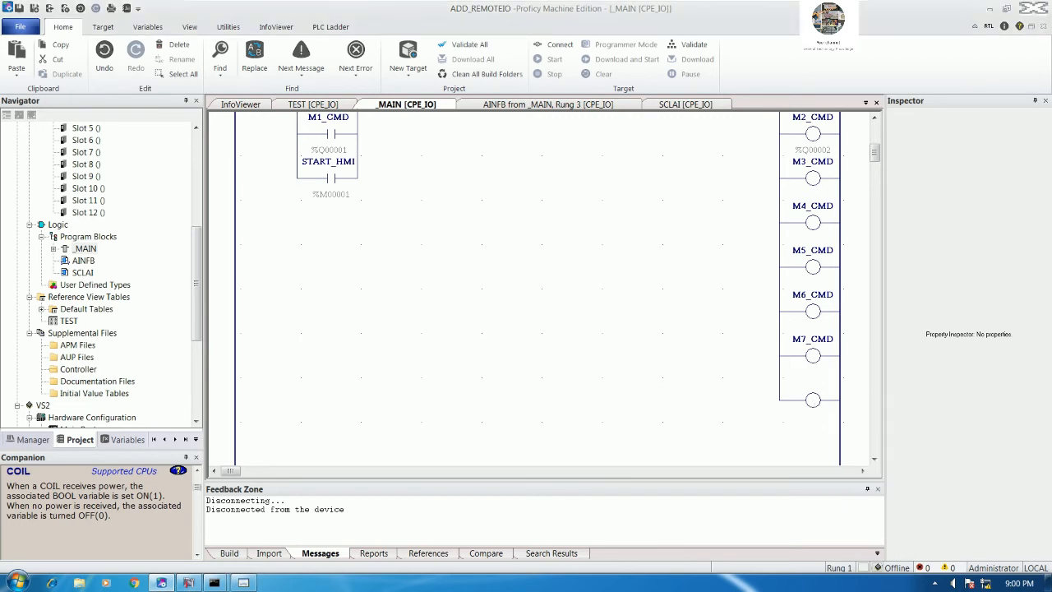
# - Set the reference address of the M3_CMD coil variable to %Q00003
pyautogui.scroll(1, 705, 259)
pyautogui.click(803, 233)
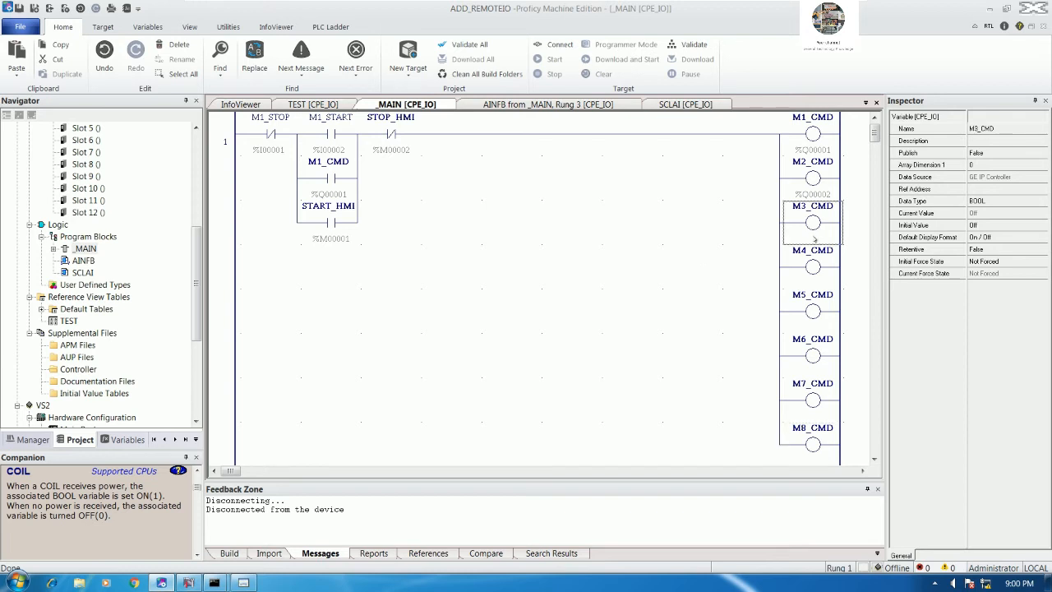
pyautogui.click(1002, 189)
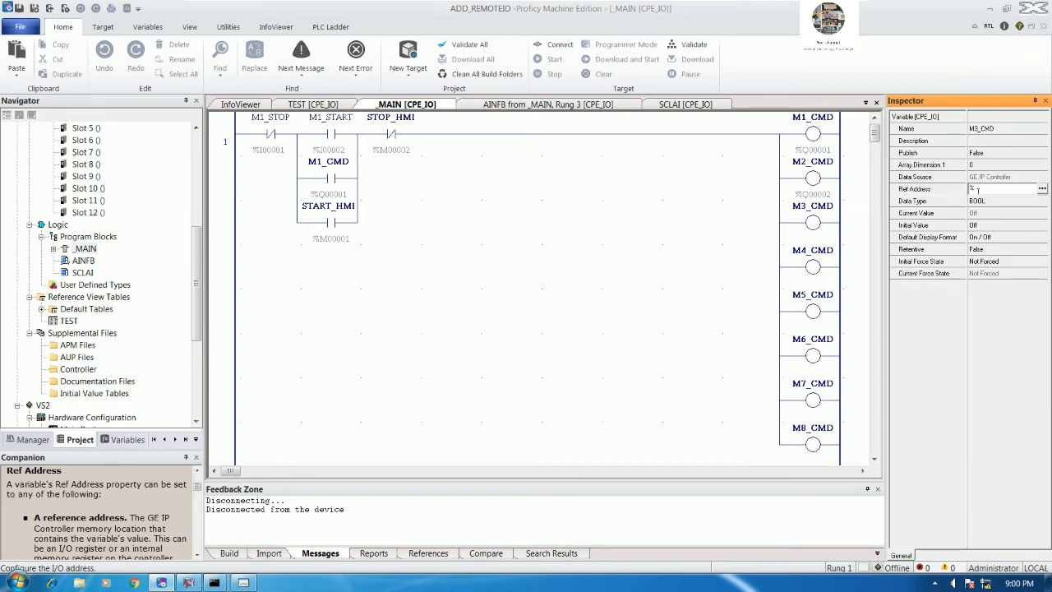
pyautogui.write('%3')
pyautogui.press('Return')
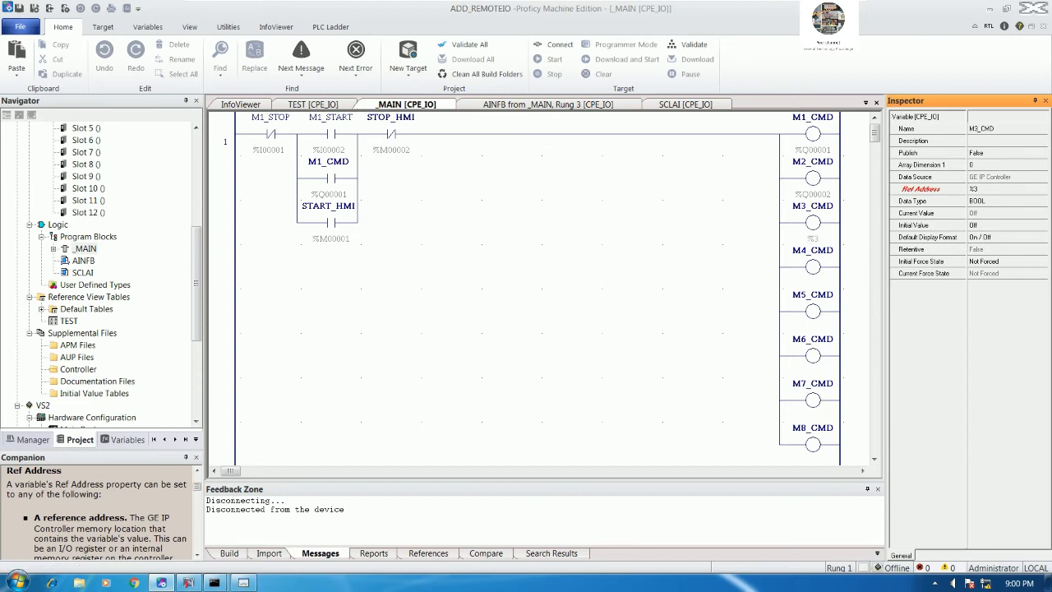
pyautogui.click(990, 190)
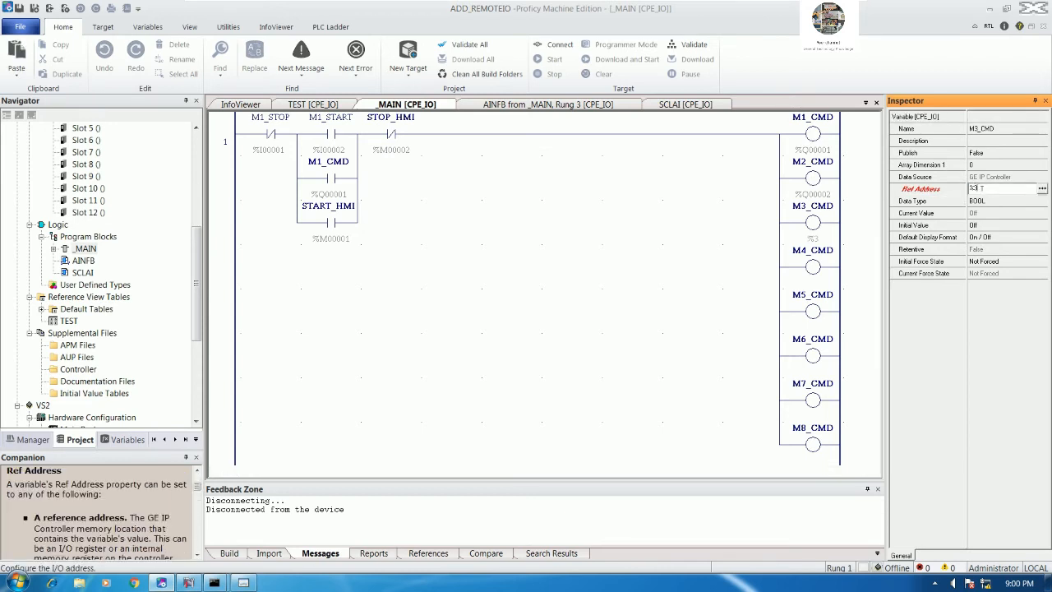
pyautogui.press('Return')
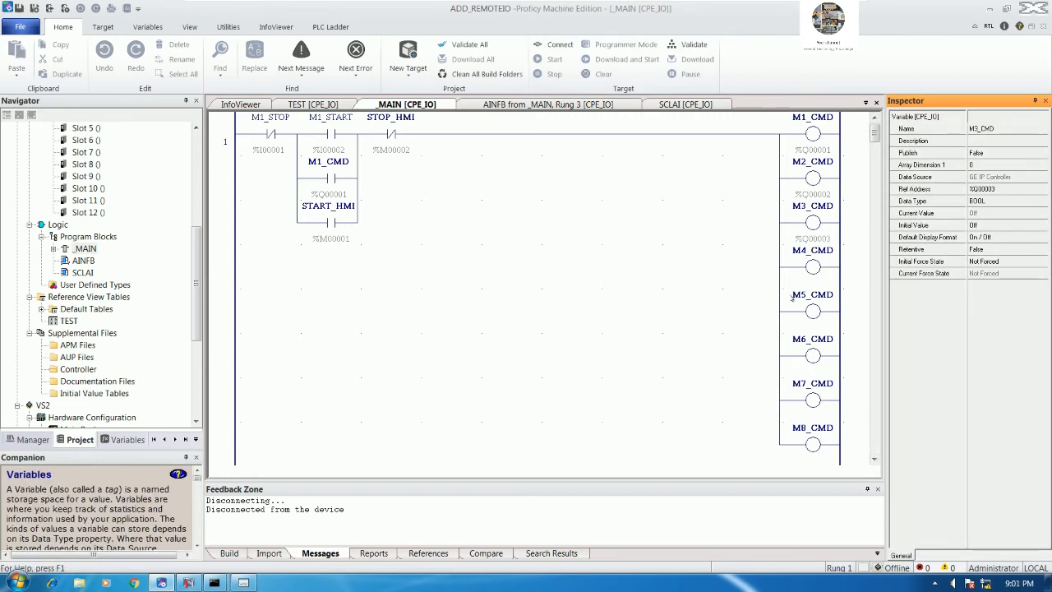
# - Set the reference addresses of M4_CMD to %Q00004 and M5_CMD to %Q00005
pyautogui.press('Down')
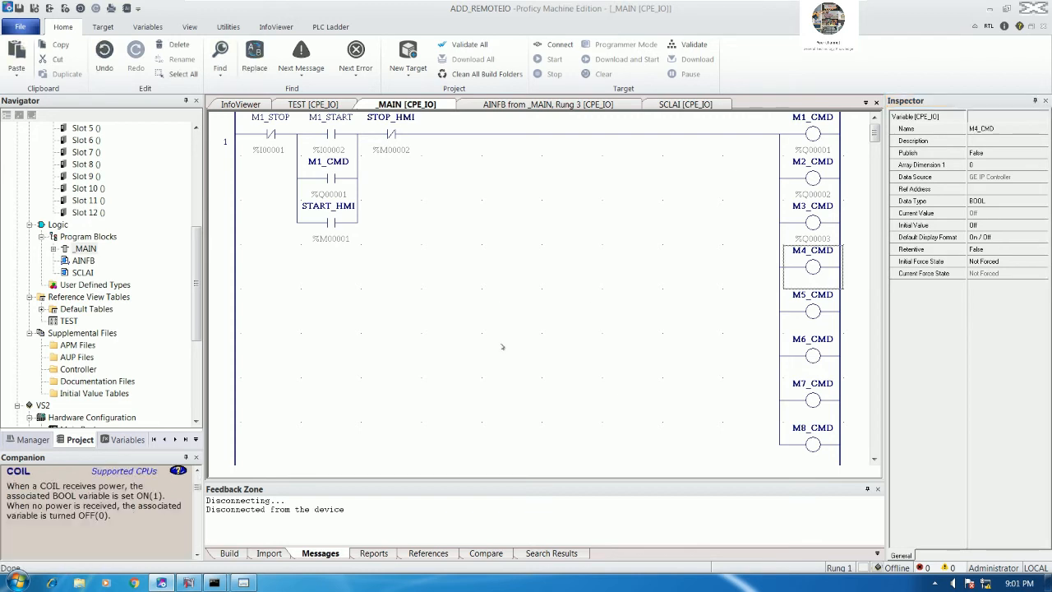
pyautogui.click(982, 188)
pyautogui.write('%Q4')
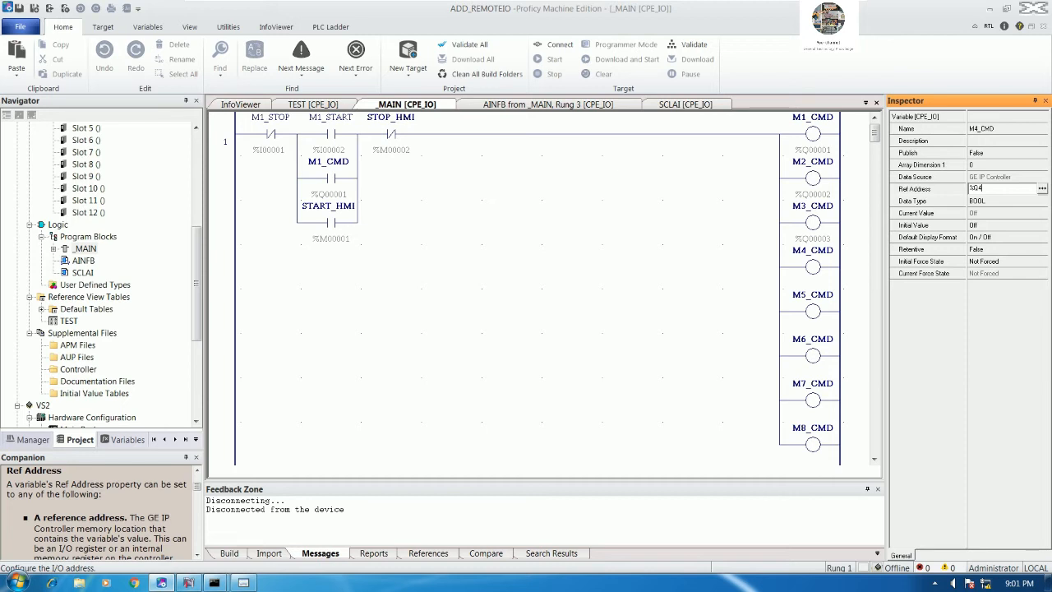
pyautogui.press('Return')
pyautogui.click(813, 312)
pyautogui.click(978, 188)
pyautogui.write('%')
pyautogui.write('Q00005')
pyautogui.press('Return')
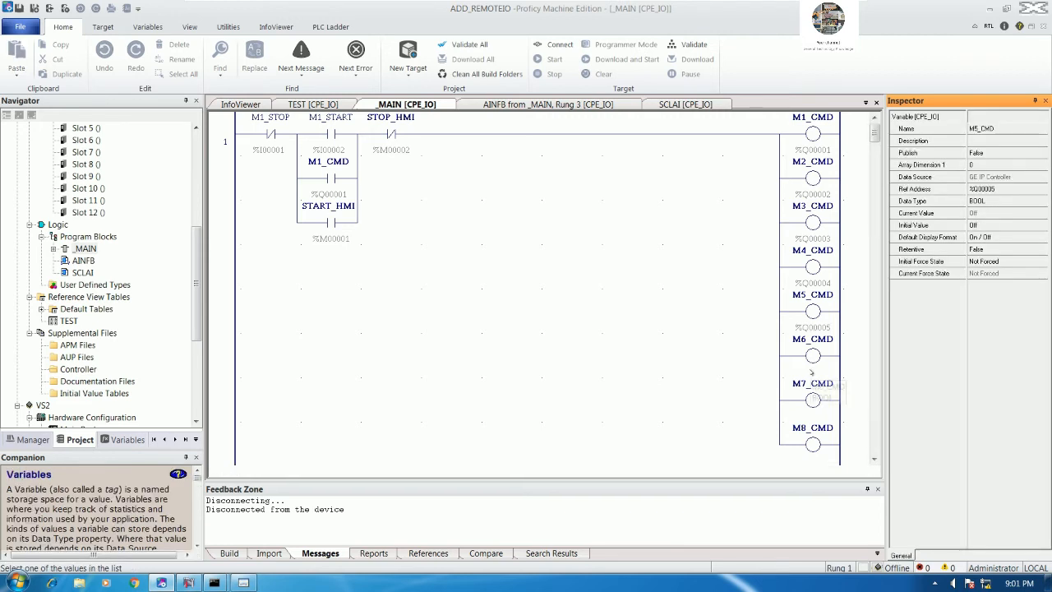
# - Set the reference addresses of M6_CMD to %Q00006 and M7_CMD to %Q00007
pyautogui.click(812, 362)
pyautogui.click(978, 188)
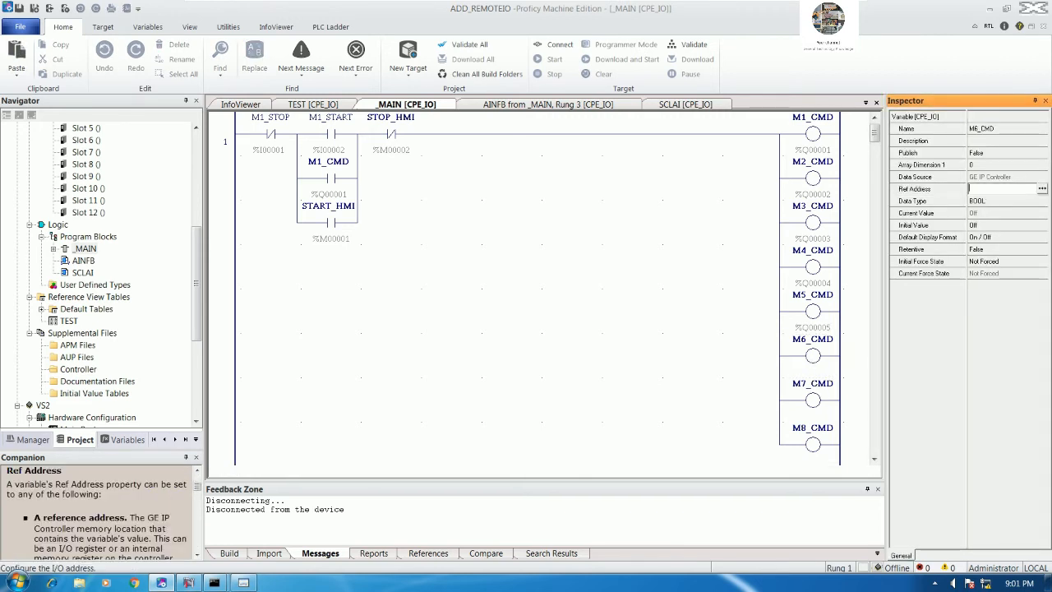
pyautogui.write('%Q6')
pyautogui.press('Return')
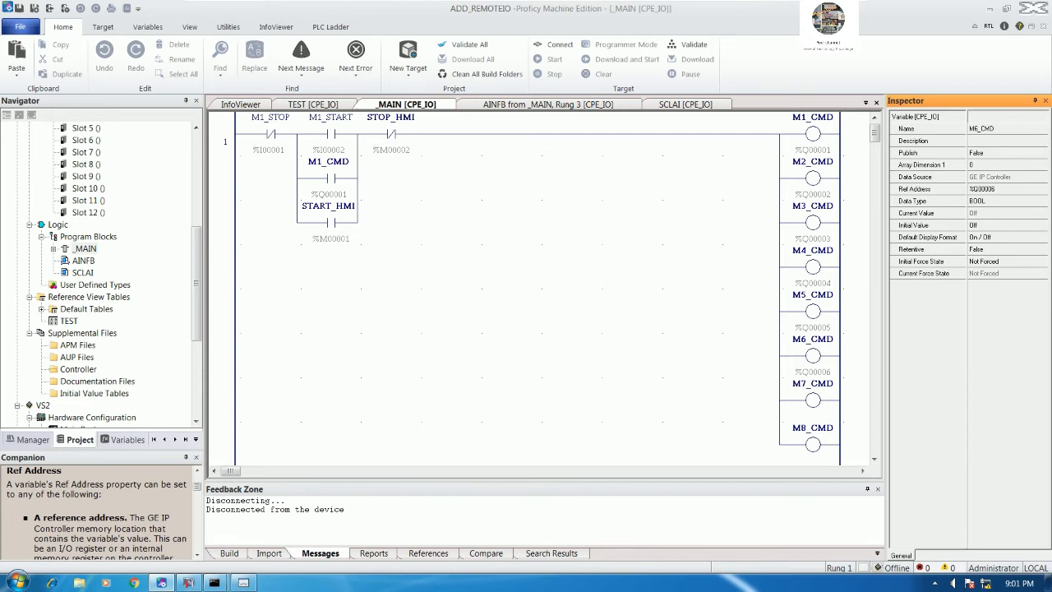
pyautogui.click(814, 402)
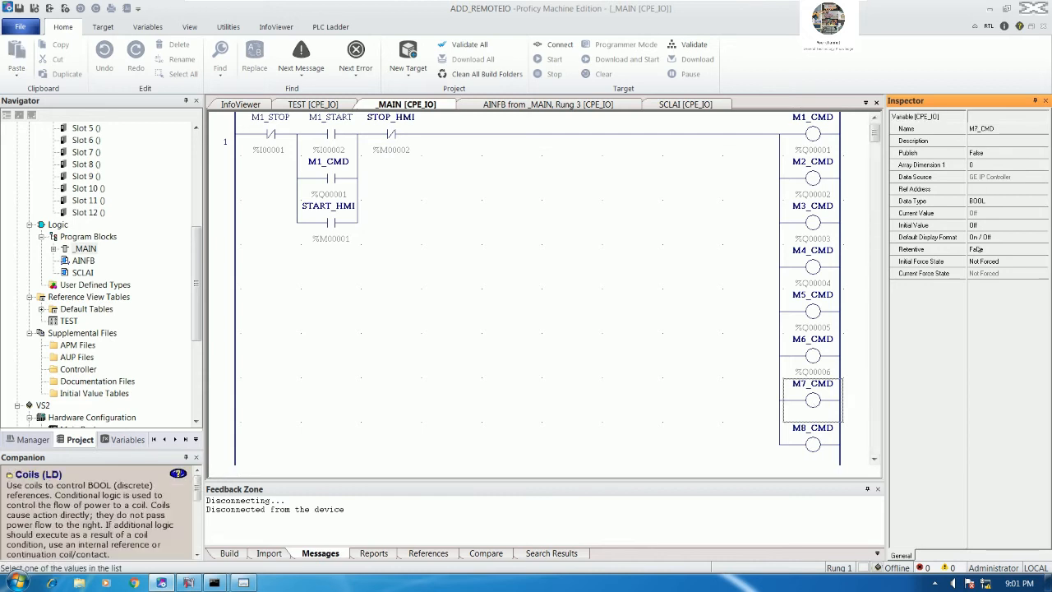
pyautogui.click(981, 189)
pyautogui.write('$')
pyautogui.press('BackSpace')
pyautogui.write('%Q7')
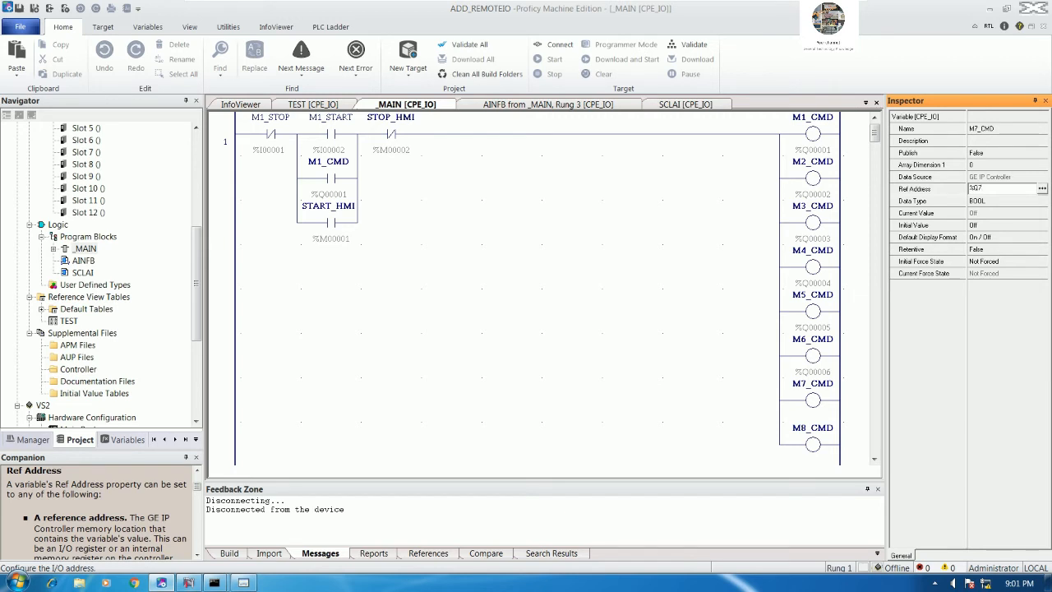
pyautogui.press('Return')
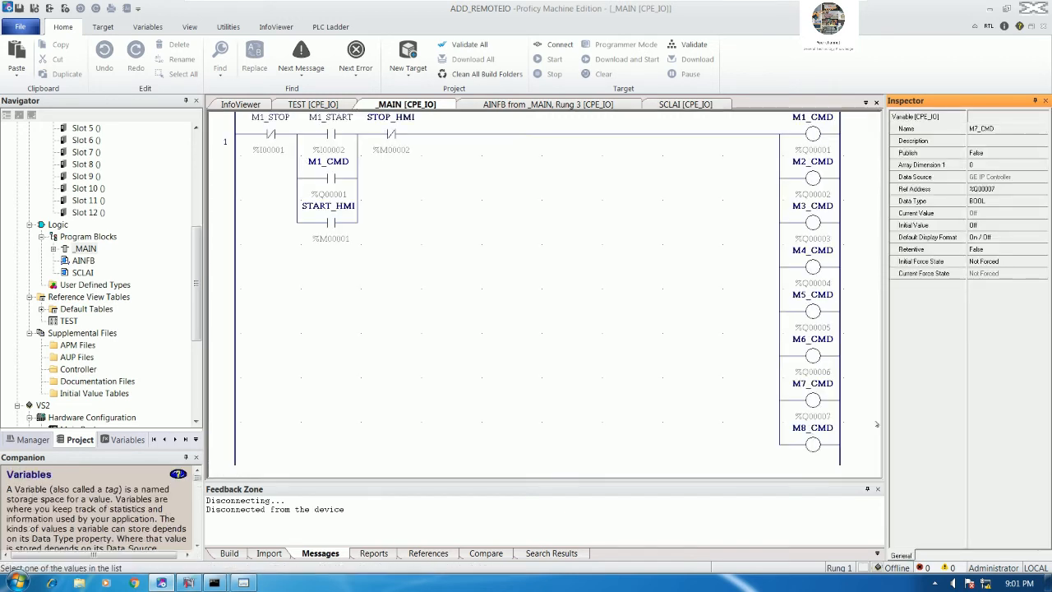
# - Set the reference address of the M8_CMD coil variable to %Q00008
pyautogui.click(810, 438)
pyautogui.click(981, 189)
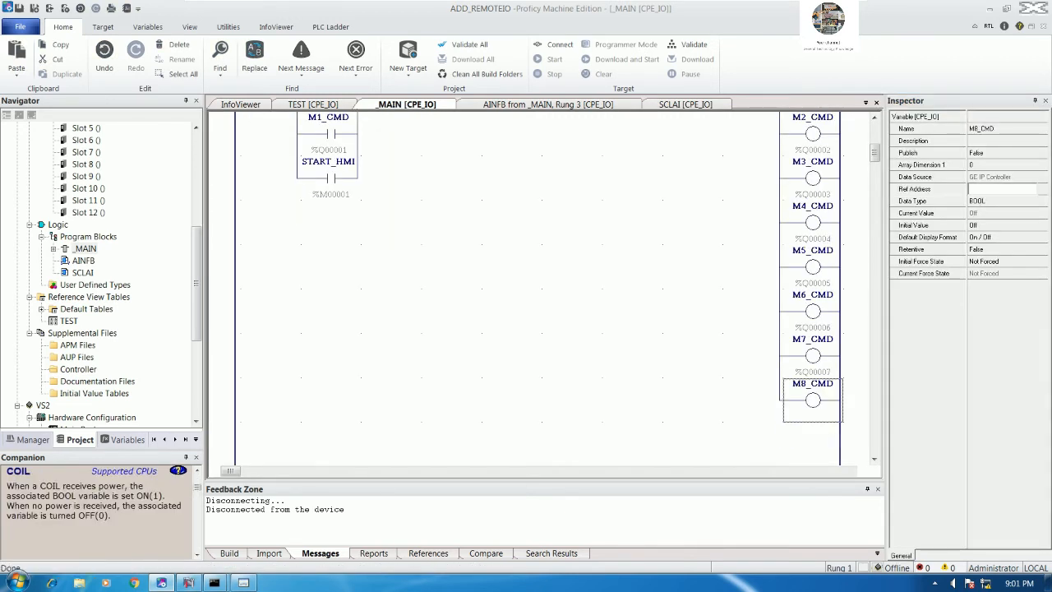
pyautogui.write('%Q')
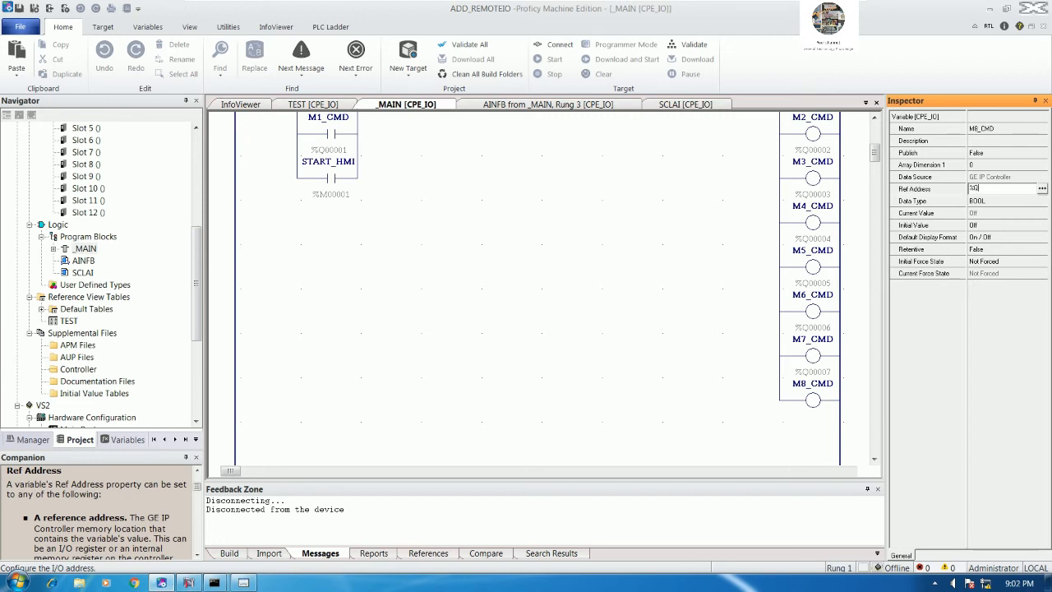
pyautogui.press('Return')
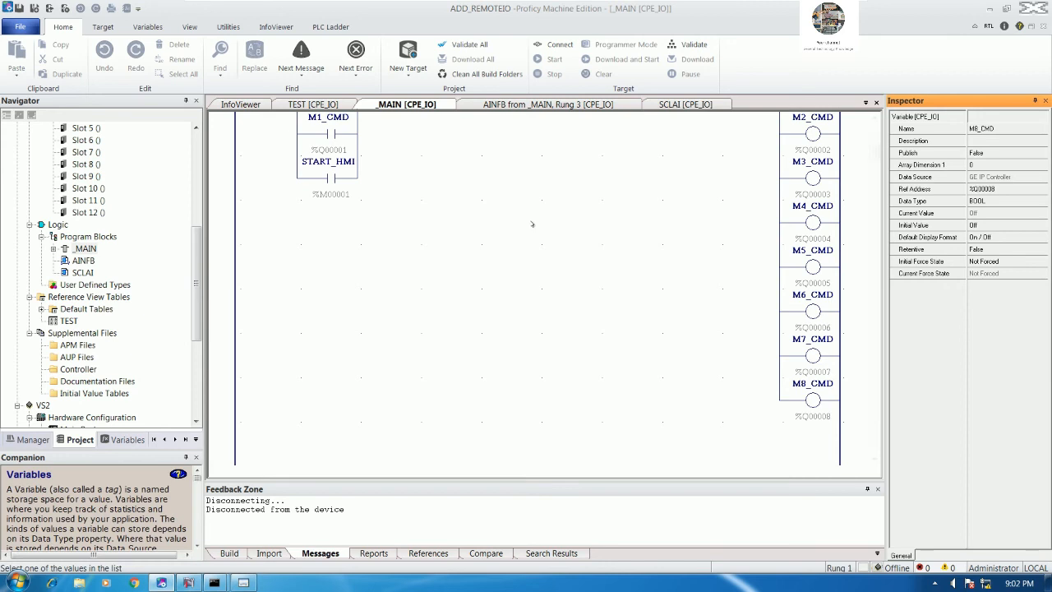
# - Delete the blank row at the end of rung 1, above the ANALOG INPUT SCALING comment
pyautogui.click(528, 224)
pyautogui.scroll(-5, 528, 227)
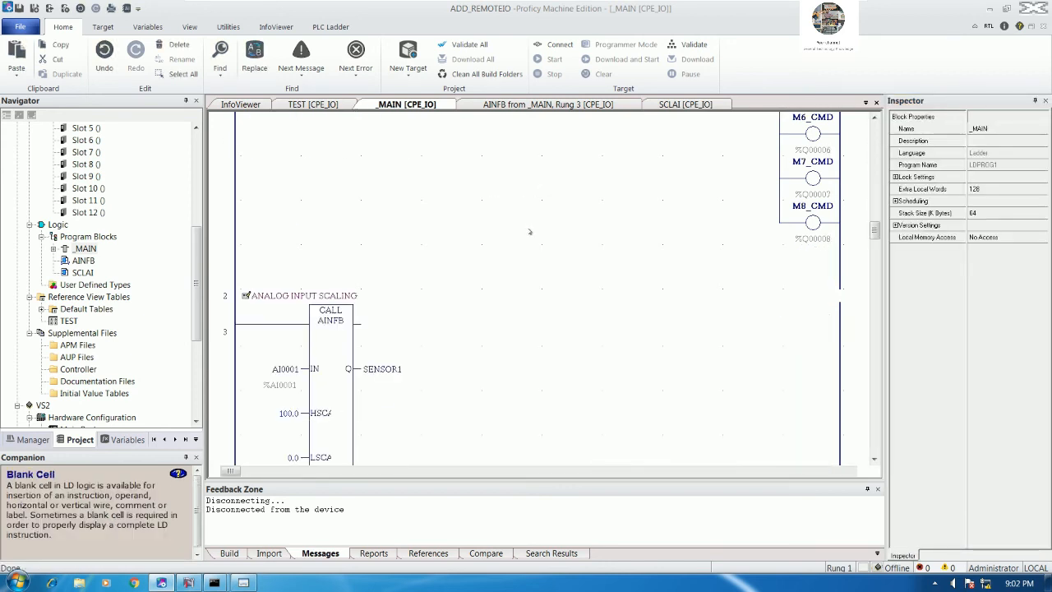
pyautogui.click(331, 267)
pyautogui.press('Delete')
pyautogui.scroll(5, 554, 241)
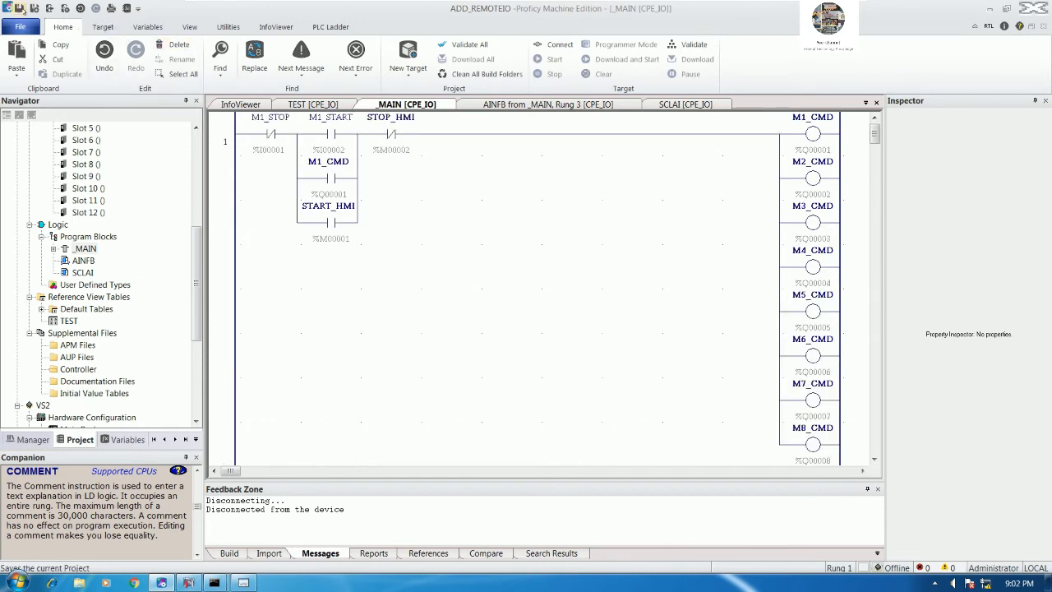
# - Connect to the controller and download the logic in run mode, with new symbolic variables cleared to zero
pyautogui.click(557, 46)
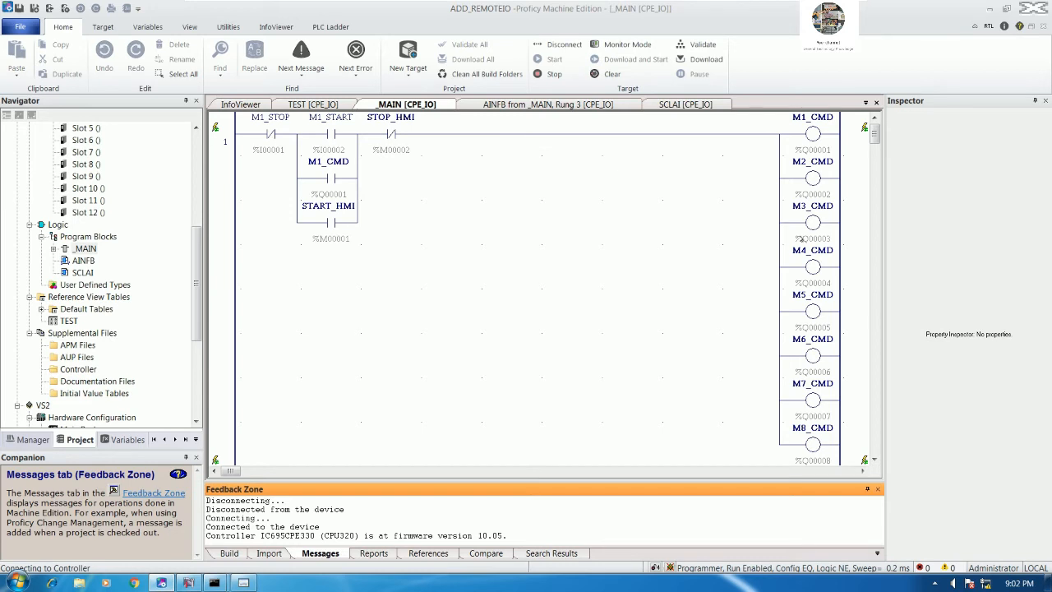
pyautogui.click(705, 59)
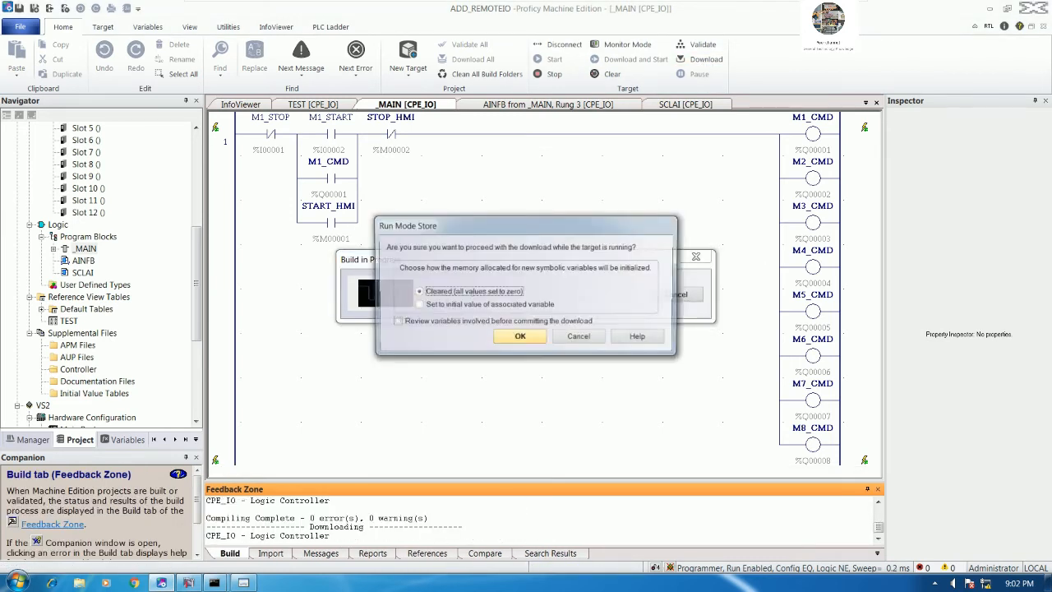
pyautogui.click(533, 336)
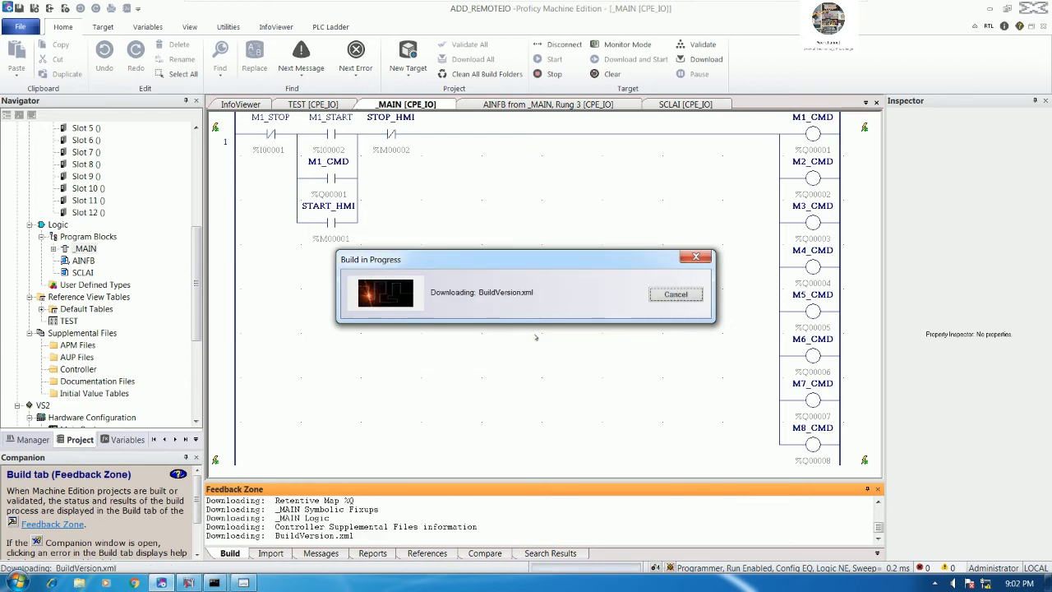
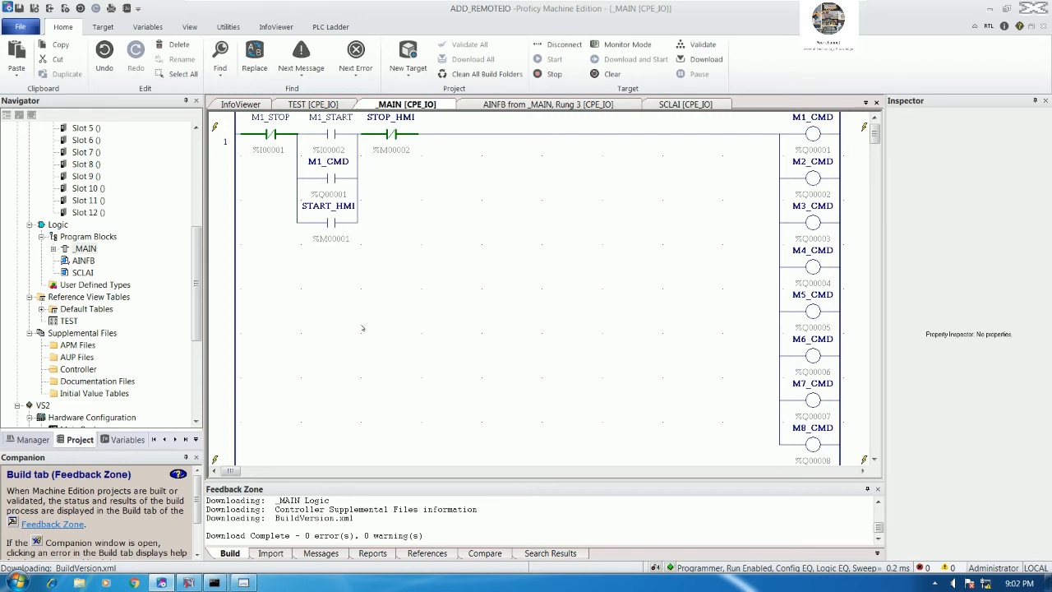
# - Switch to CIMPLICITY Workbench and create a Boolean device point STOP_HMI on device CPE1
pyautogui.click(190, 582)
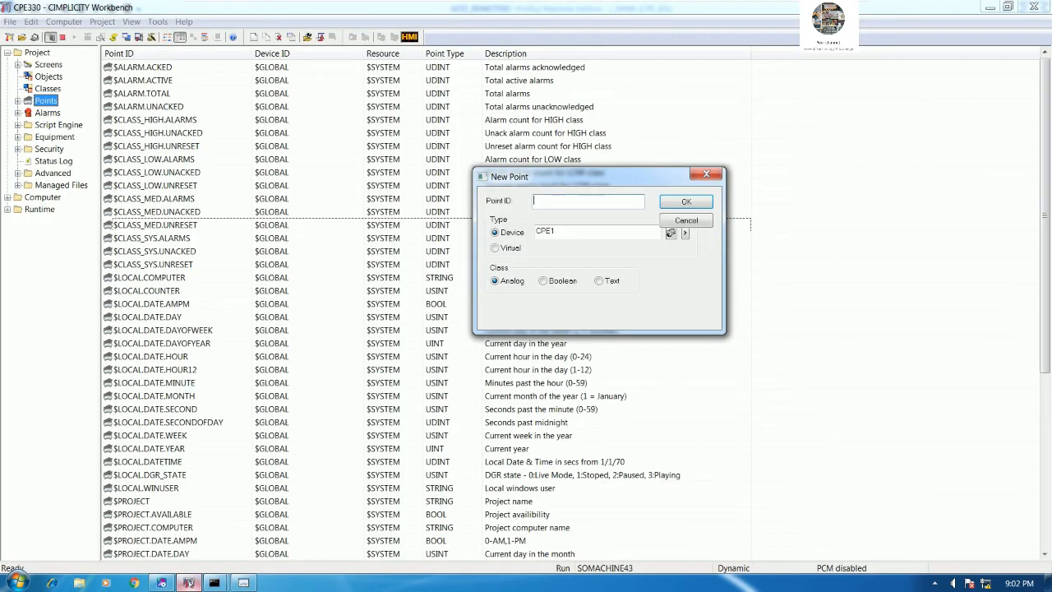
pyautogui.moveTo(584, 179); pyautogui.dragTo(616, 187)
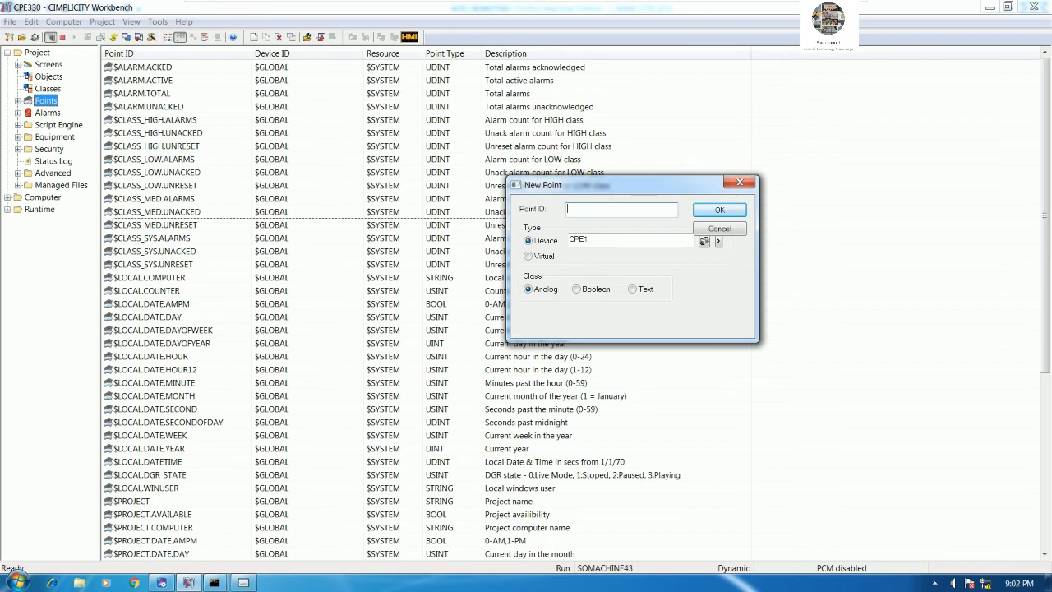
pyautogui.write('STOP_HMI')
pyautogui.click(603, 290)
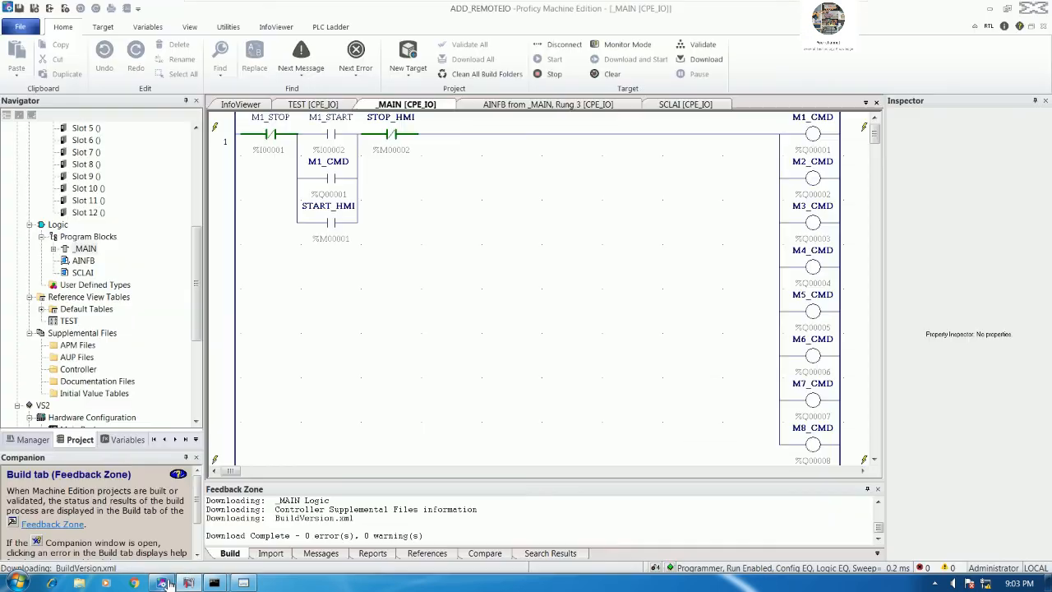
pyautogui.click(164, 582)
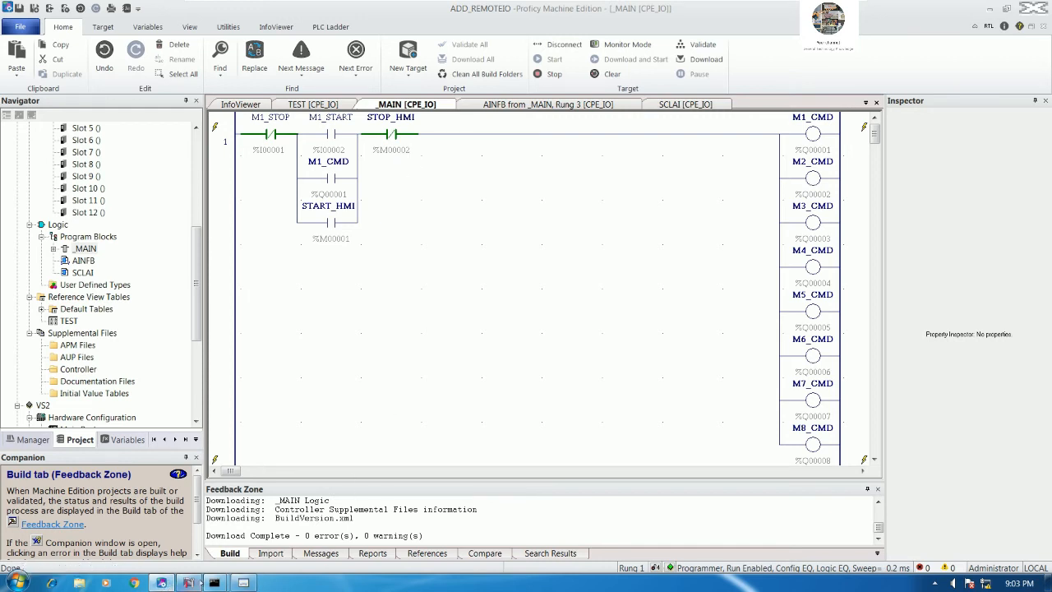
pyautogui.click(187, 581)
pyautogui.click(714, 211)
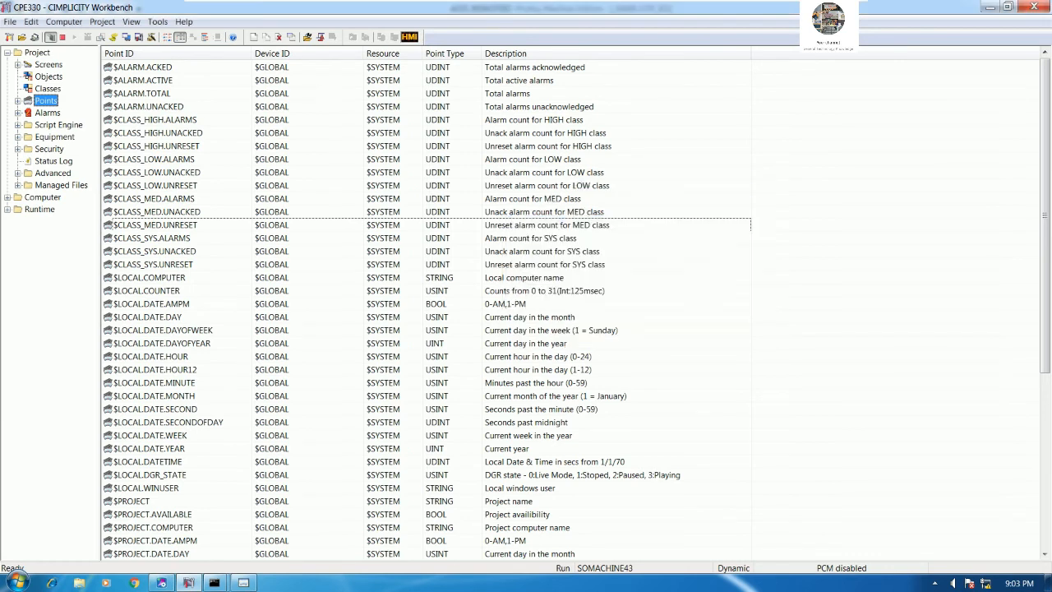
# - Give the STOP_HMI point the description COMMAND STOP FROM HMI and the device address %M2
pyautogui.write('COMMAND ST')
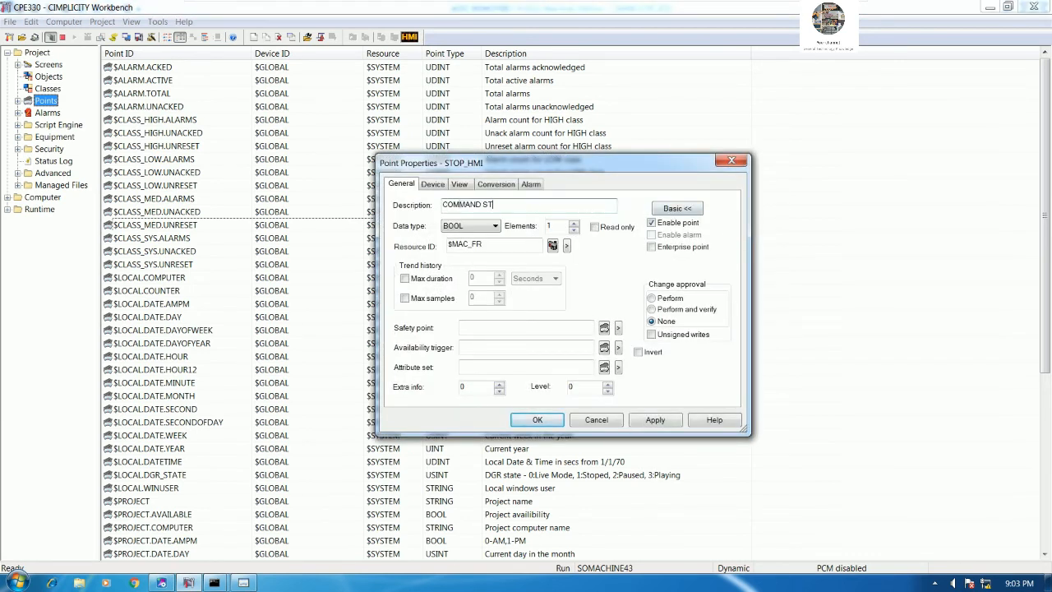
pyautogui.write('OP FROM HMI')
pyautogui.click(432, 184)
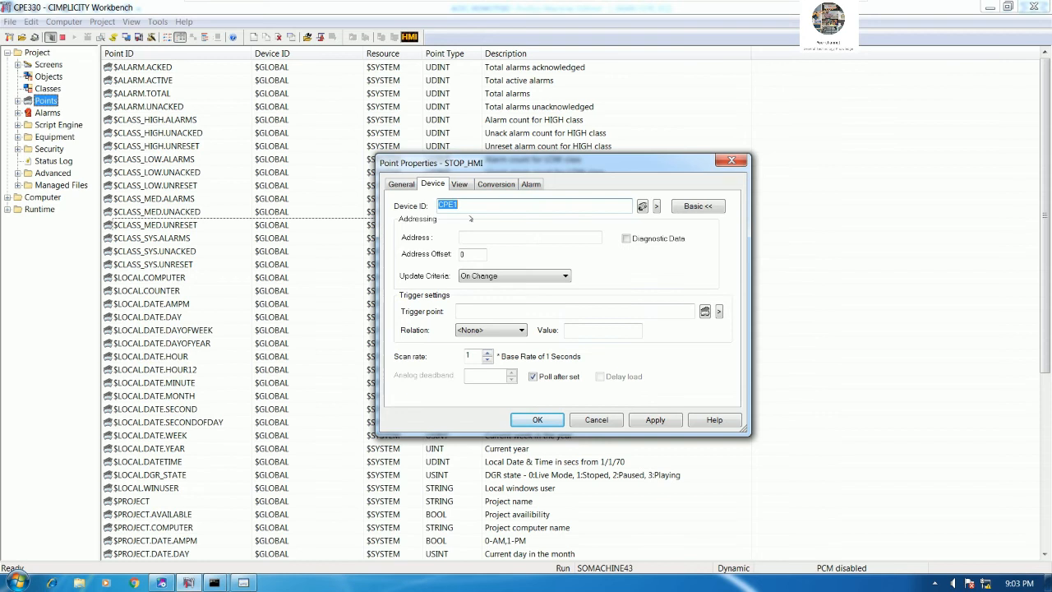
pyautogui.click(494, 236)
pyautogui.write('%M2')
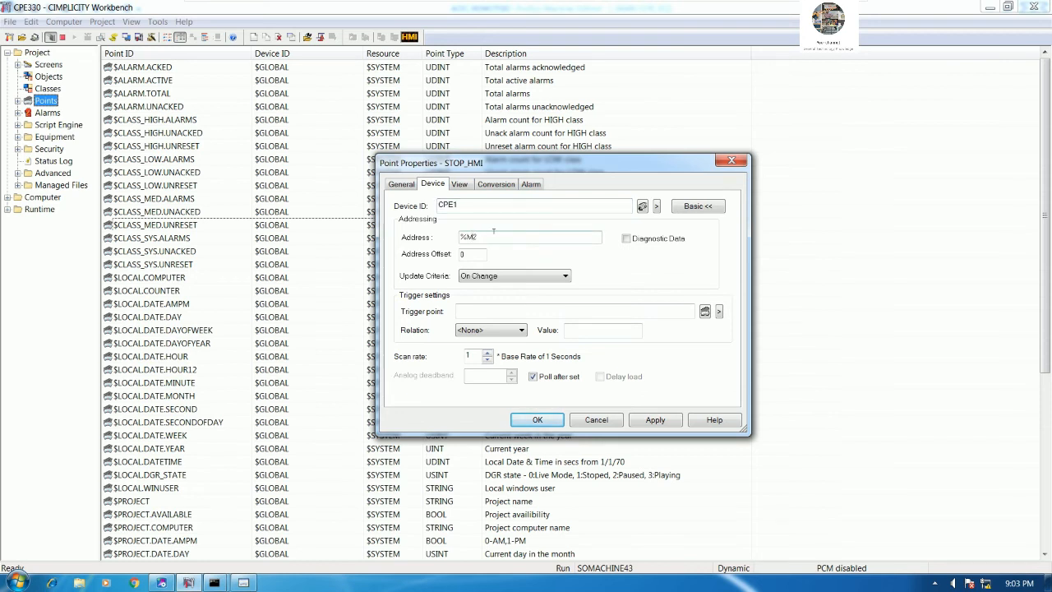
pyautogui.click(538, 419)
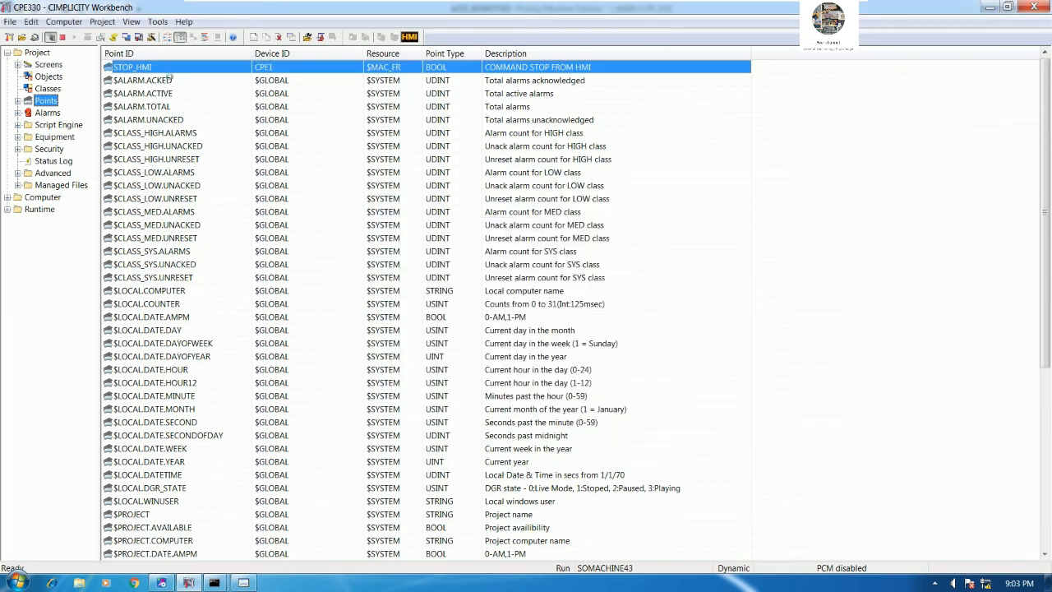
# - Duplicate the STOP_HMI point on device CPE1 as START_HMI
pyautogui.rightClick(281, 194)
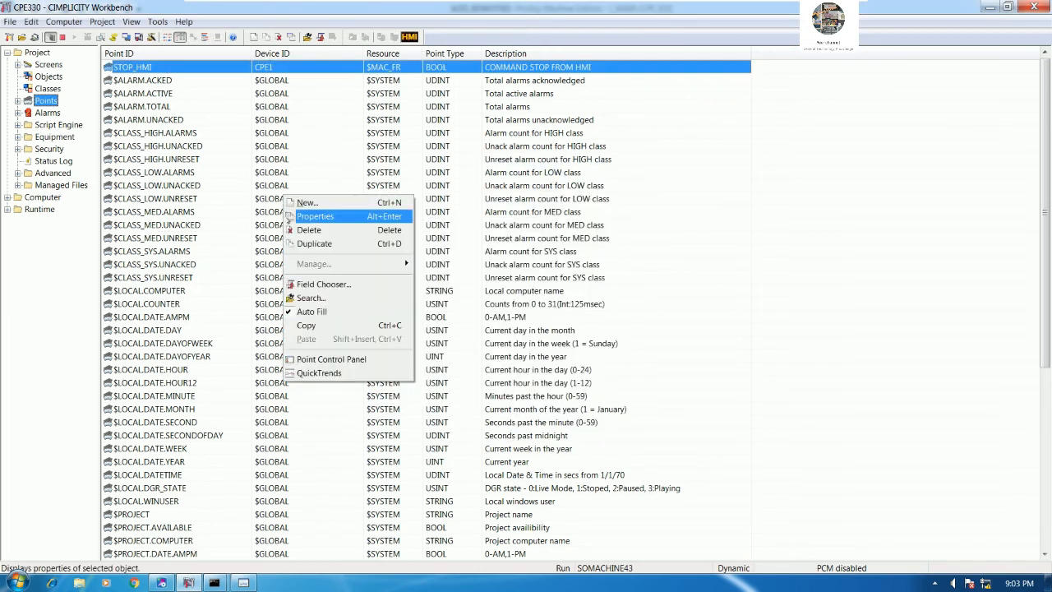
pyautogui.click(314, 244)
pyautogui.click(453, 305)
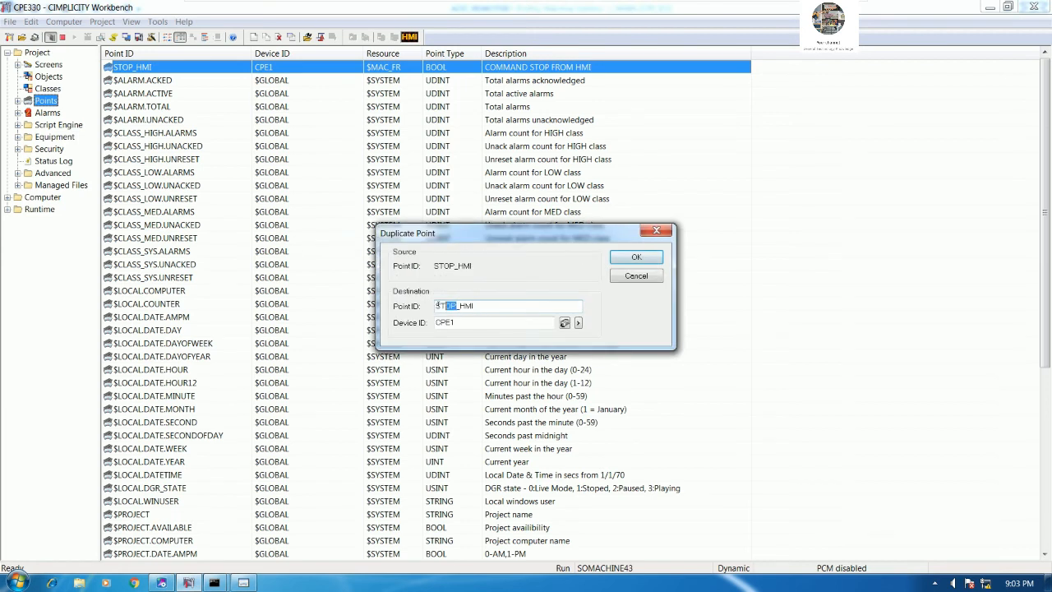
pyautogui.press('BackSpace')
pyautogui.press('BackSpace')
pyautogui.write('ART')
pyautogui.click(636, 257)
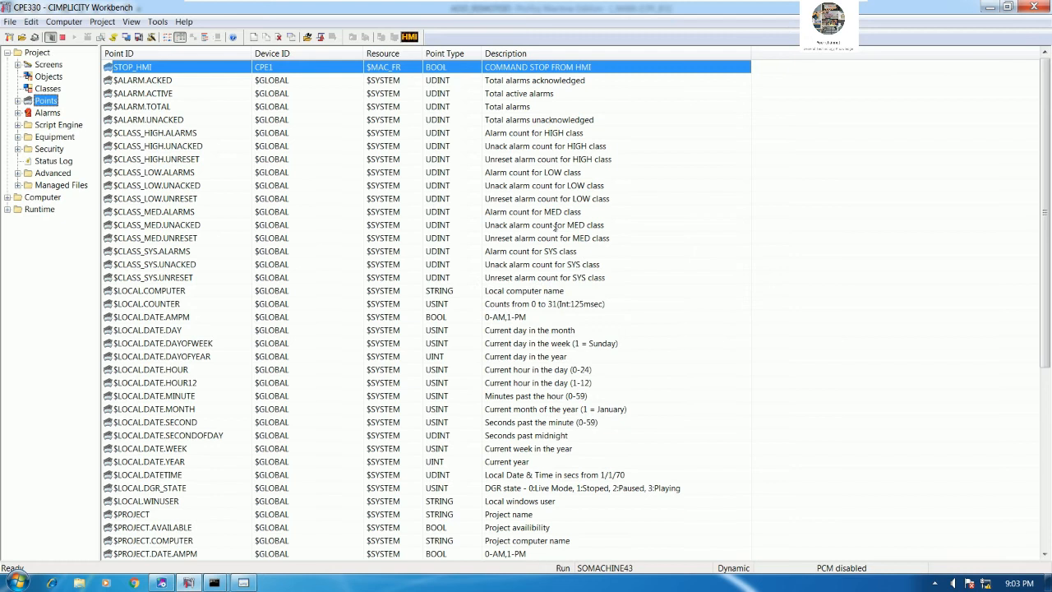
# - Set the START_HMI point's device address to %M1 and check it against the ladder in Proficy Machine Edition
pyautogui.click(496, 235)
pyautogui.write('1')
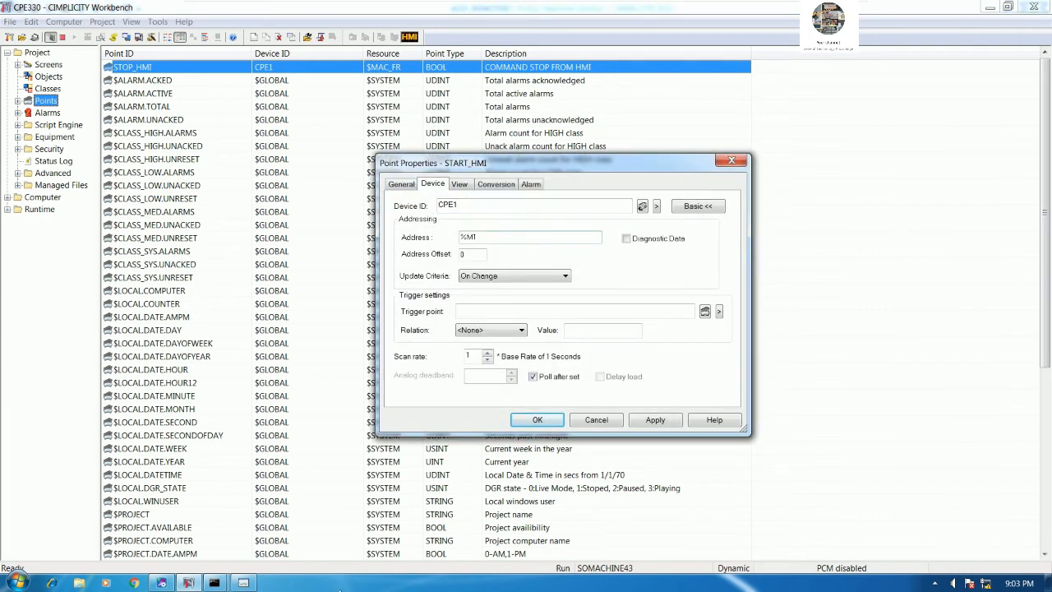
pyautogui.click(161, 583)
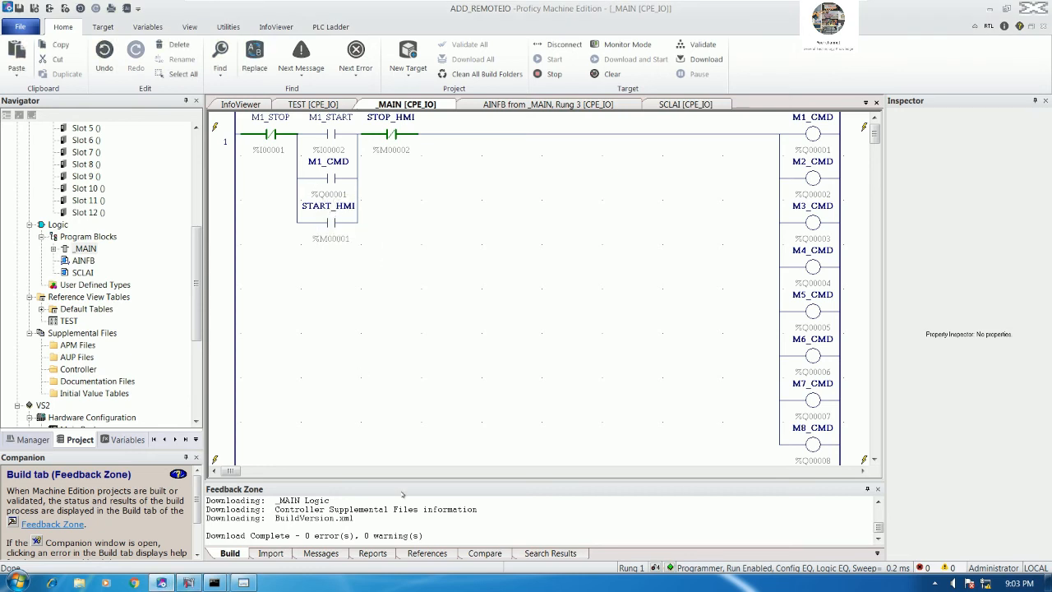
pyautogui.click(188, 582)
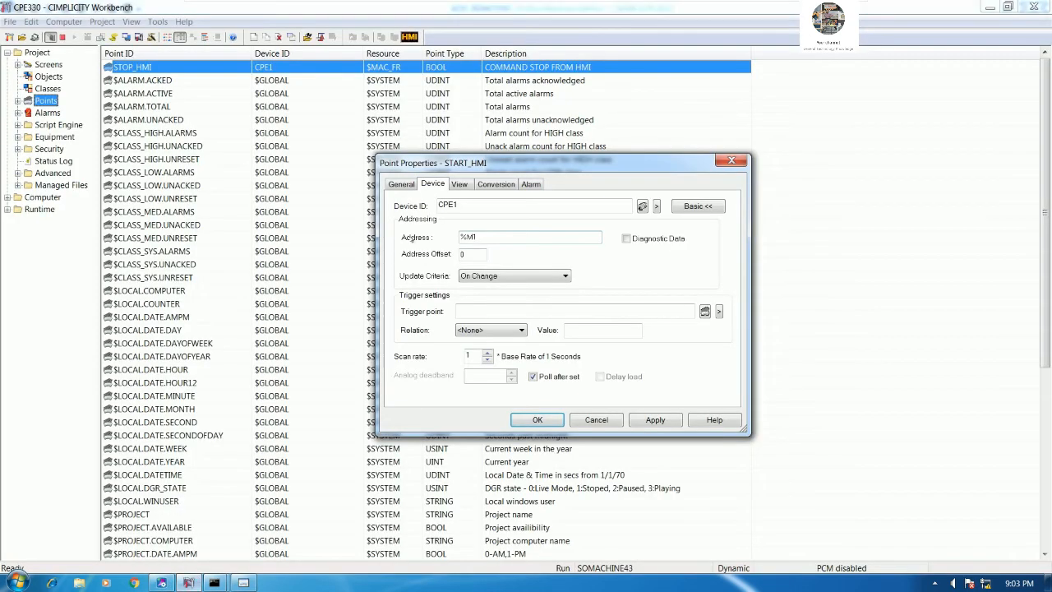
# - Change the START_HMI point's description to COMMAND START FROM HMI and save the point
pyautogui.click(401, 184)
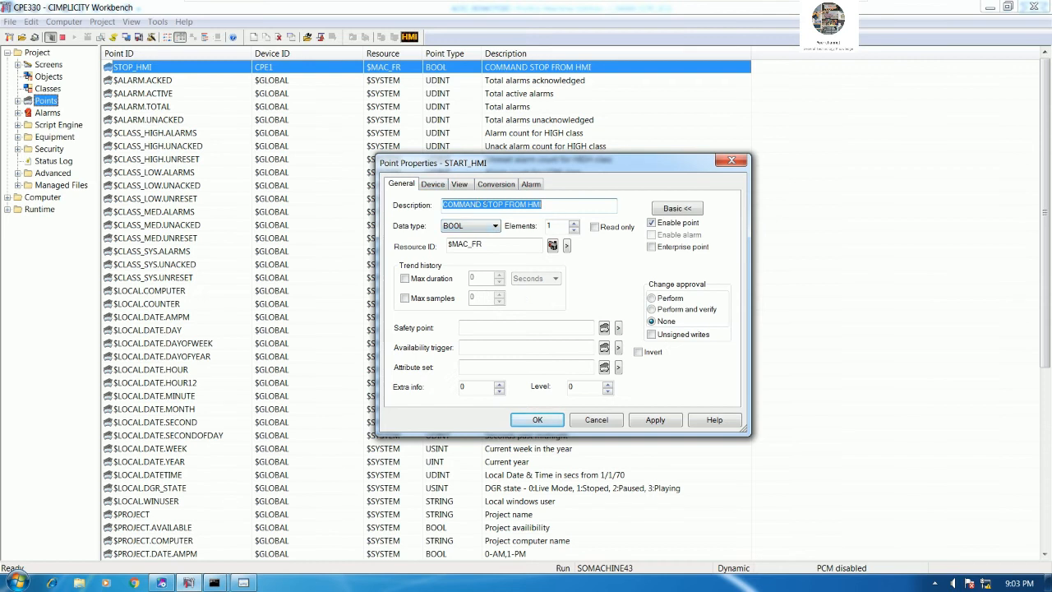
pyautogui.doubleClick(490, 204)
pyautogui.write('START')
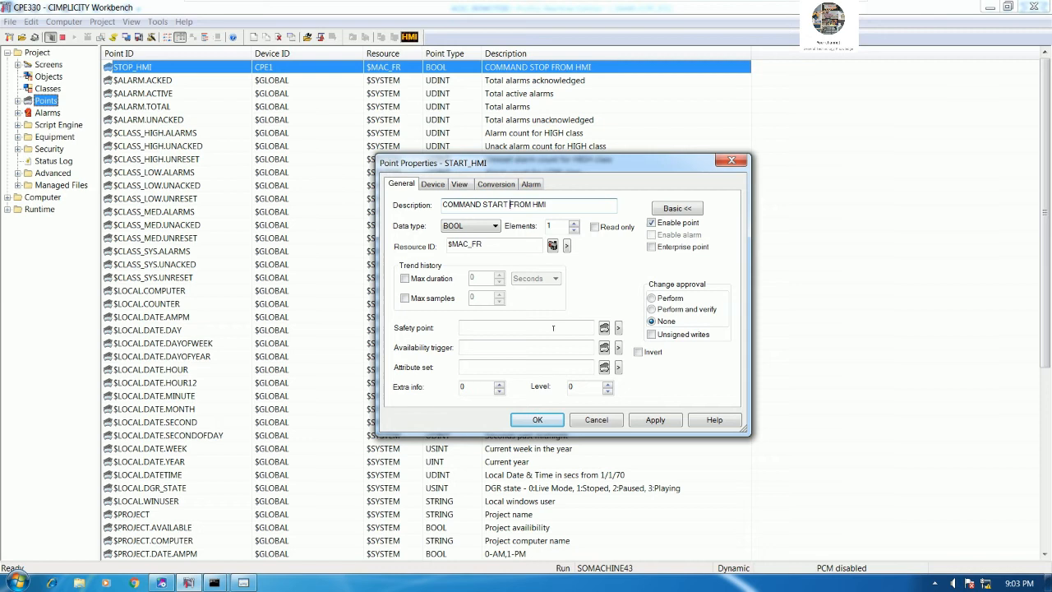
pyautogui.click(538, 420)
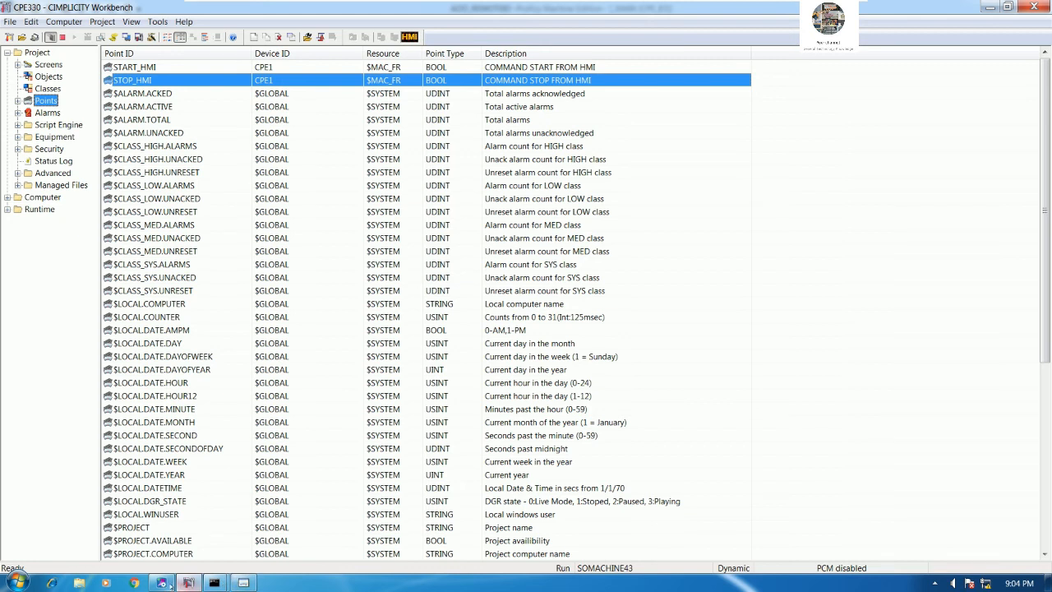
# - Check the motor coils in the Machine Edition ladder, and duplicate START_HMI as MOTOR1_STATUS in CIMPLICITY Workbench
pyautogui.click(161, 583)
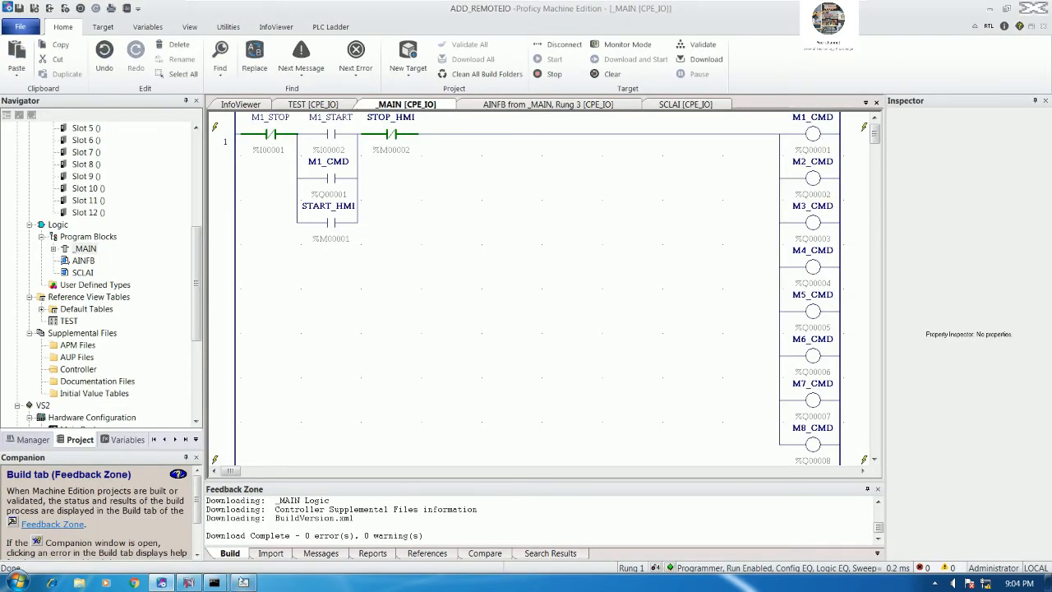
pyautogui.click(188, 583)
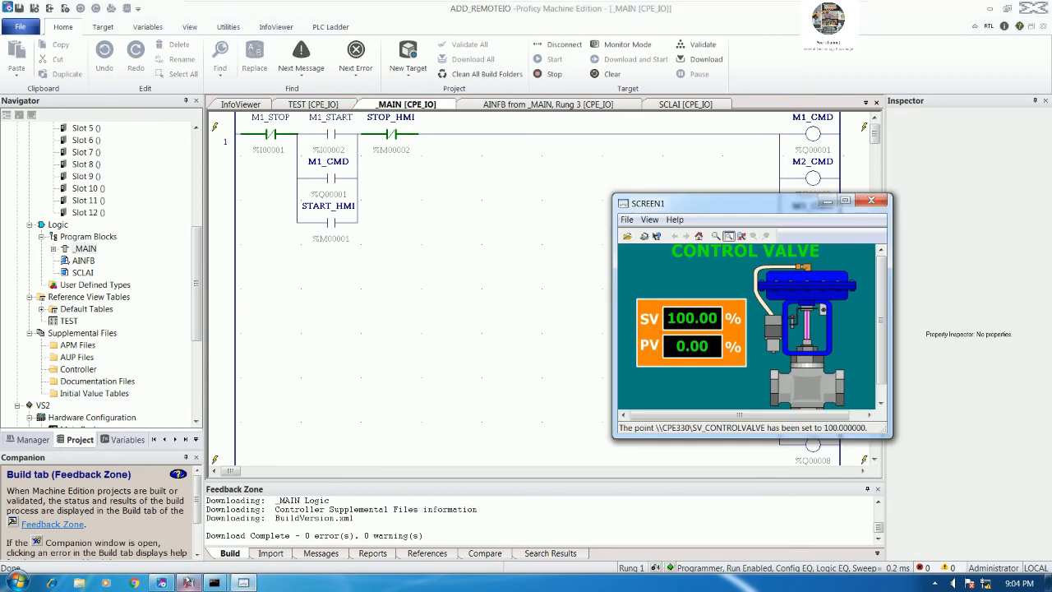
pyautogui.click(187, 583)
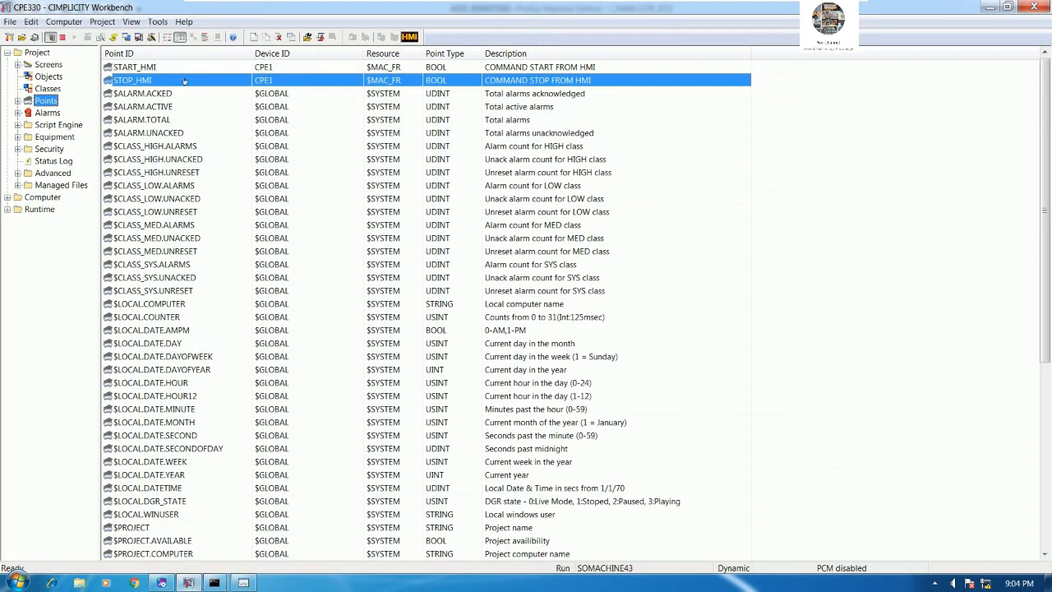
pyautogui.click(150, 67)
pyautogui.rightClick(282, 199)
pyautogui.click(312, 245)
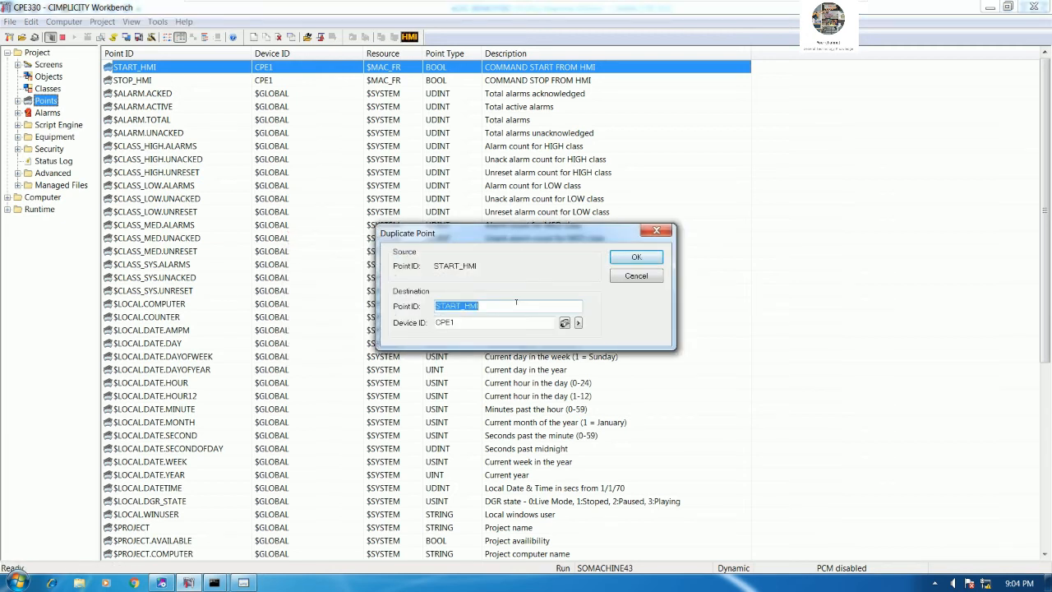
pyautogui.write('MOTOR1ST')
pyautogui.press('BackSpace')
pyautogui.write('_STATUS')
pyautogui.click(613, 257)
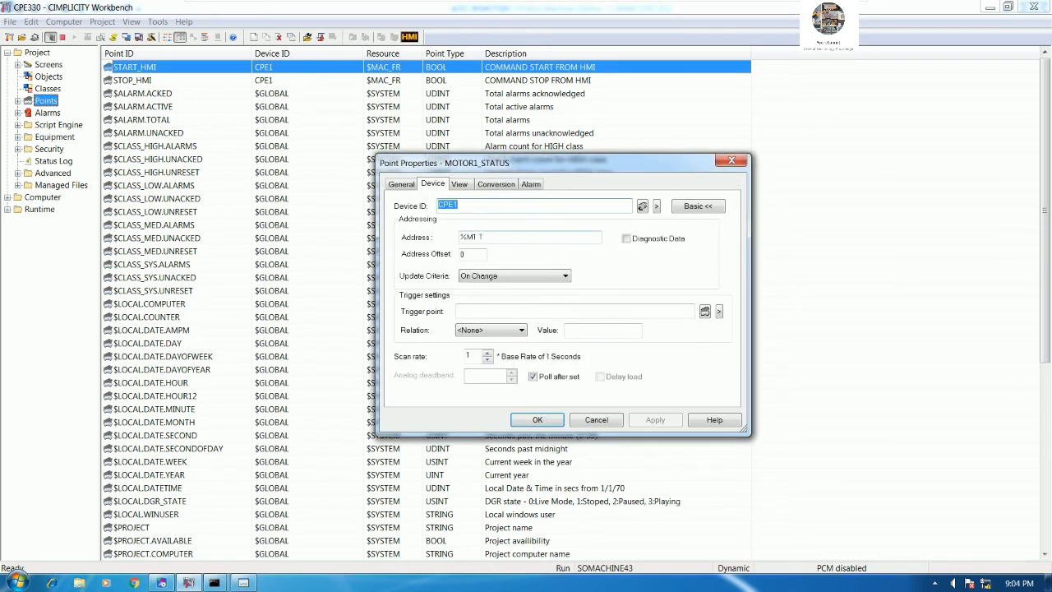
# - Set the MOTOR1_STATUS point's address to %Q1 and check it against the M1_CMD coil in Proficy Machine Edition
pyautogui.press('Tab')
pyautogui.write('%Q')
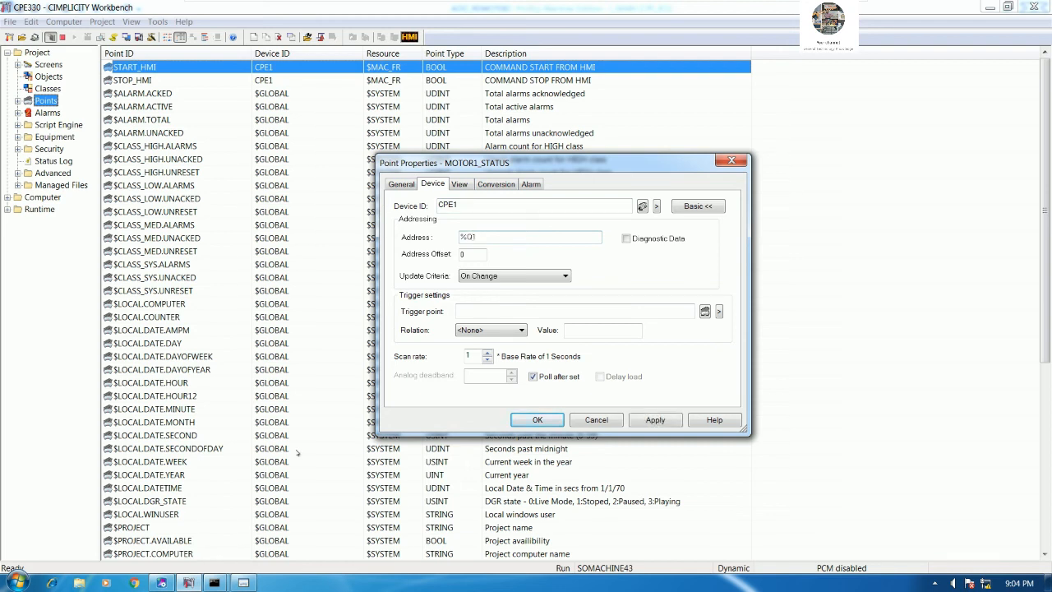
pyautogui.click(165, 581)
pyautogui.moveTo(809, 141)
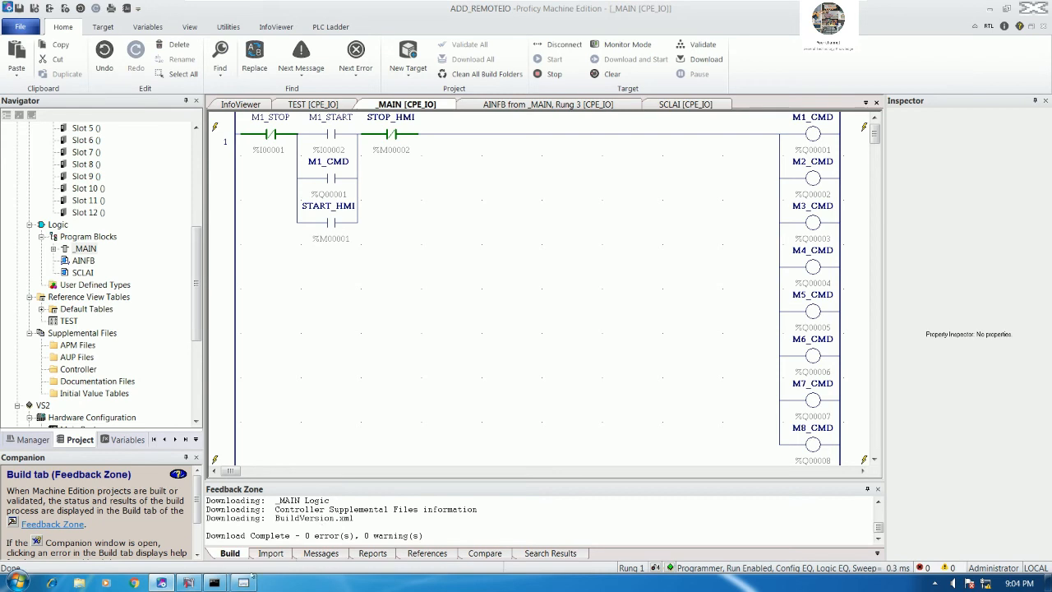
pyautogui.click(244, 582)
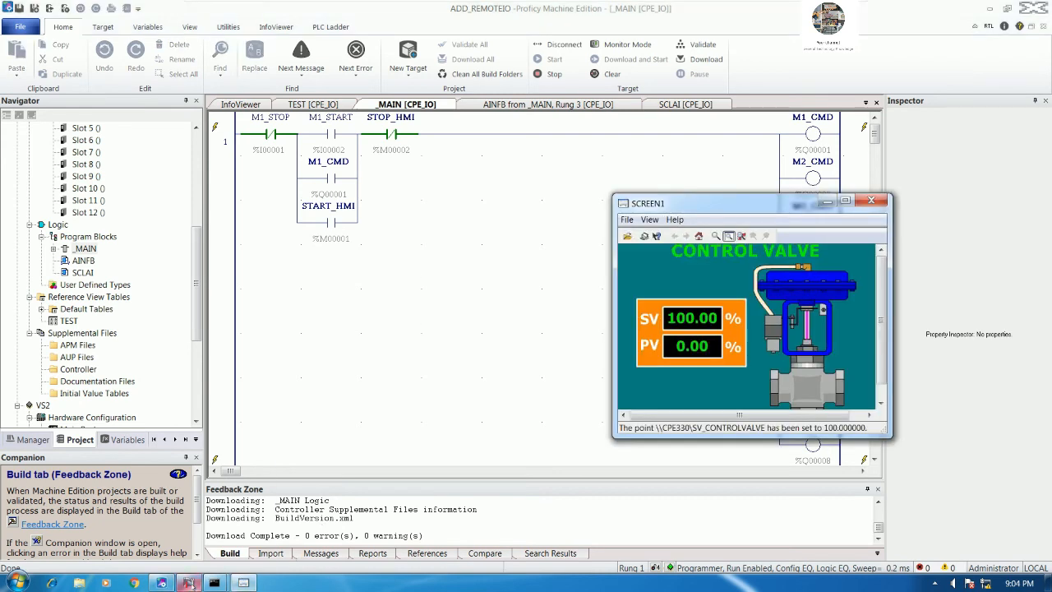
pyautogui.click(190, 582)
# - Give the MOTOR1_STATUS point the description MOTOR1 STATUS and save the point
pyautogui.click(403, 184)
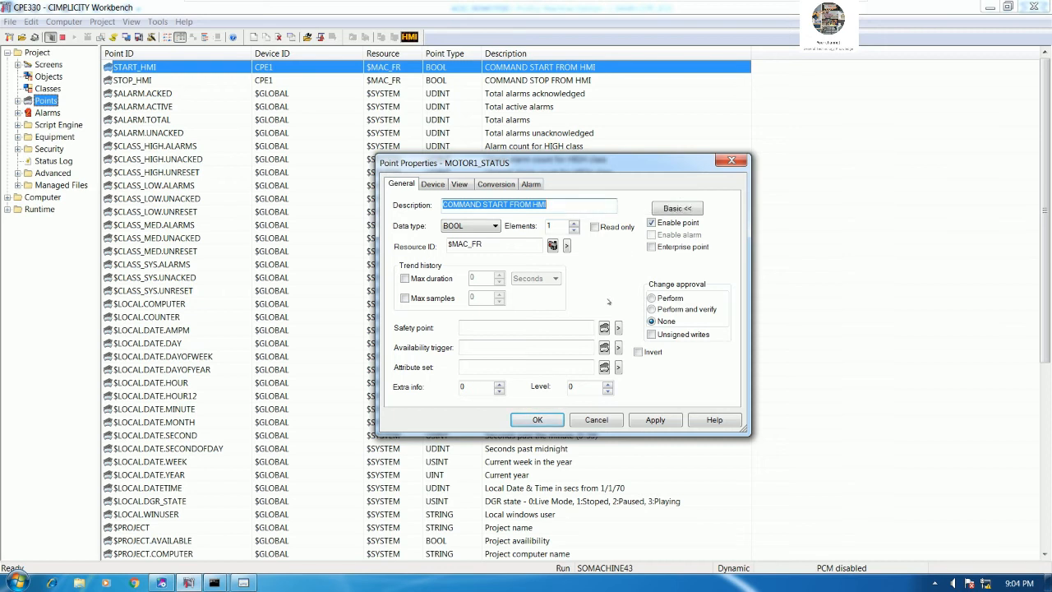
pyautogui.write('MOTOR')
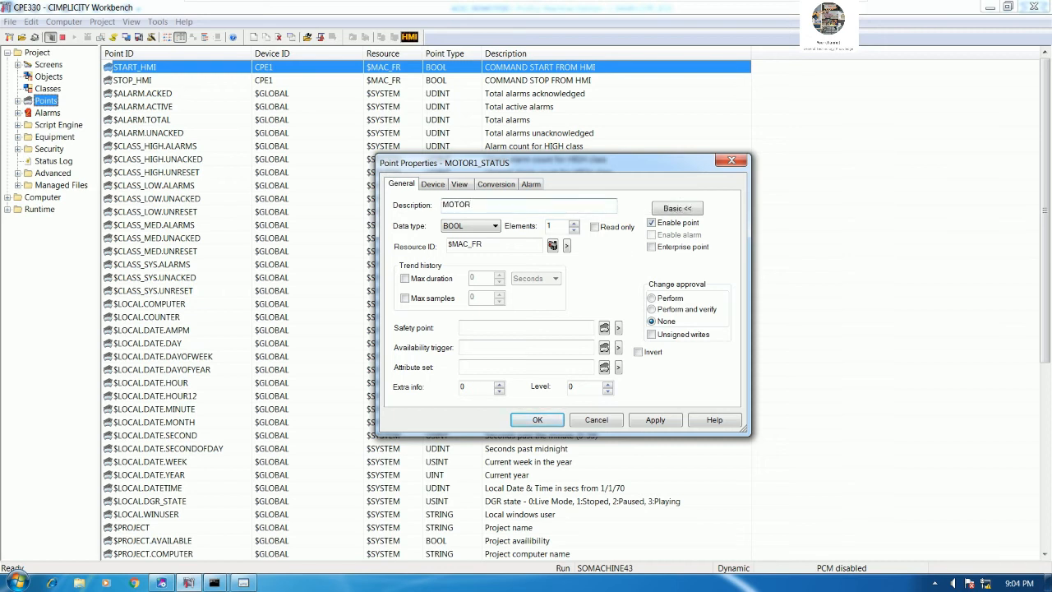
pyautogui.write('1 STATUS')
pyautogui.click(537, 419)
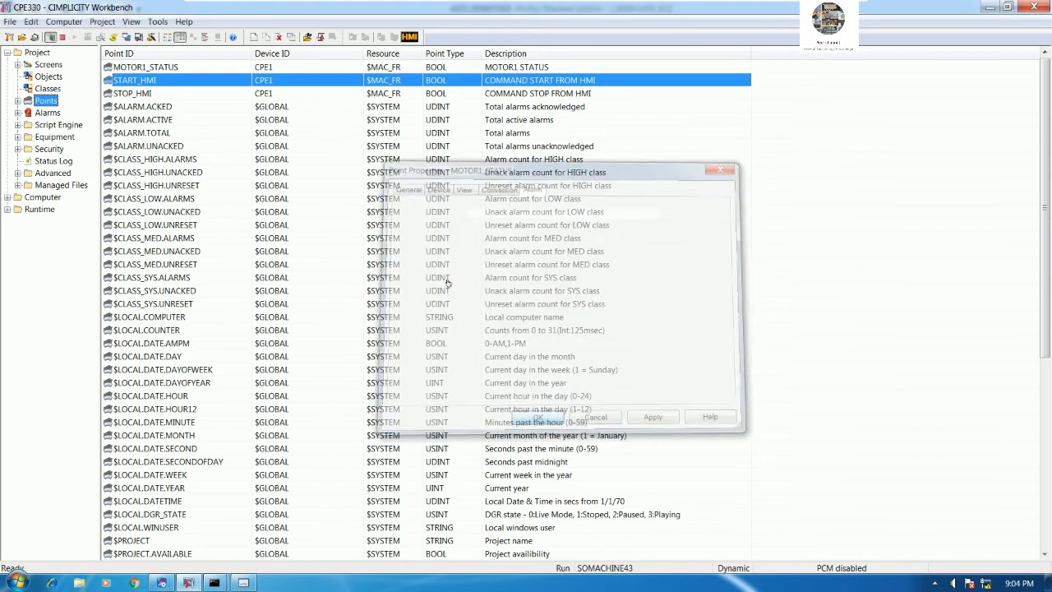
# - Duplicate the MOTOR1_STATUS point on device CPE1 as MOTOR2_STATUS
pyautogui.click(164, 68)
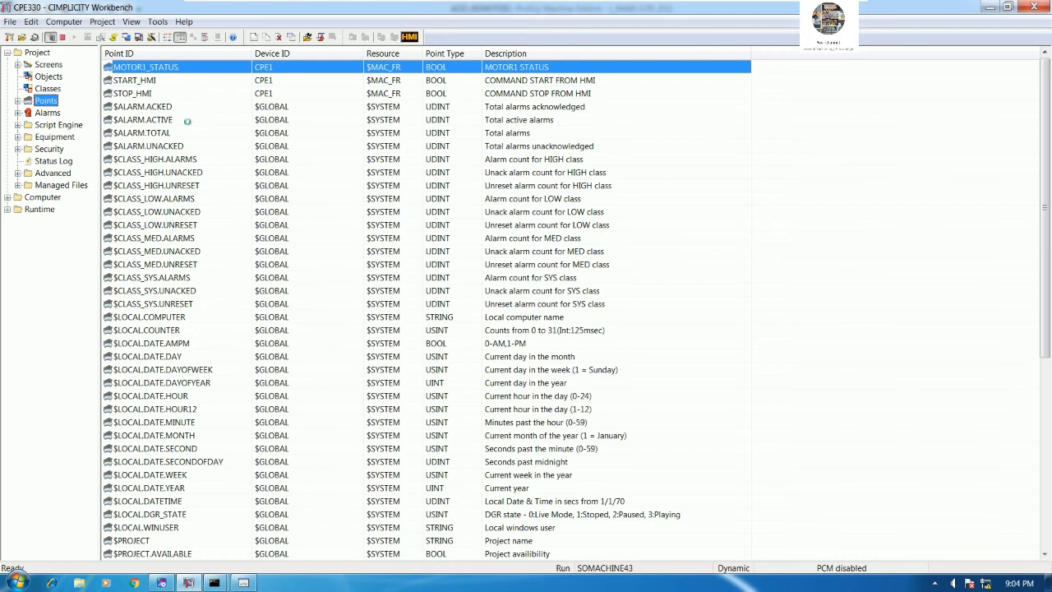
pyautogui.rightClick(234, 207)
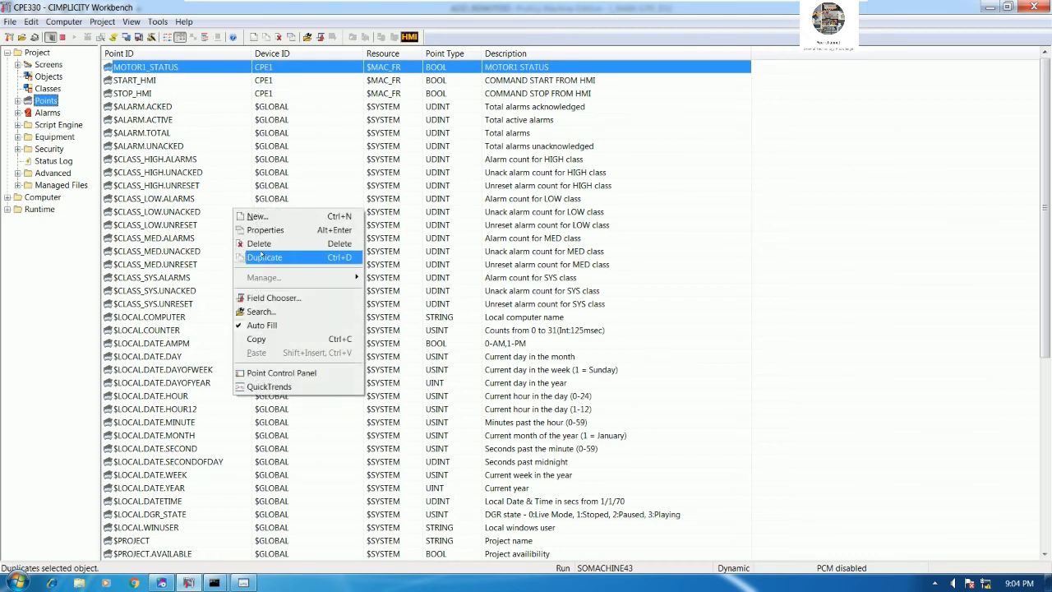
pyautogui.click(259, 258)
pyautogui.click(465, 305)
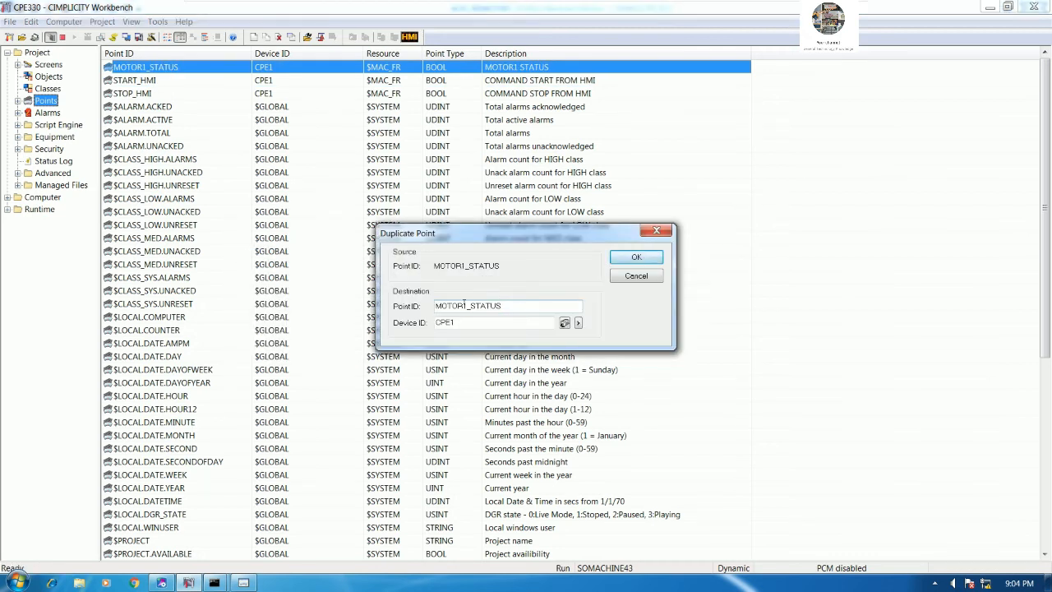
pyautogui.press('BackSpace')
pyautogui.write('2')
pyautogui.click(626, 257)
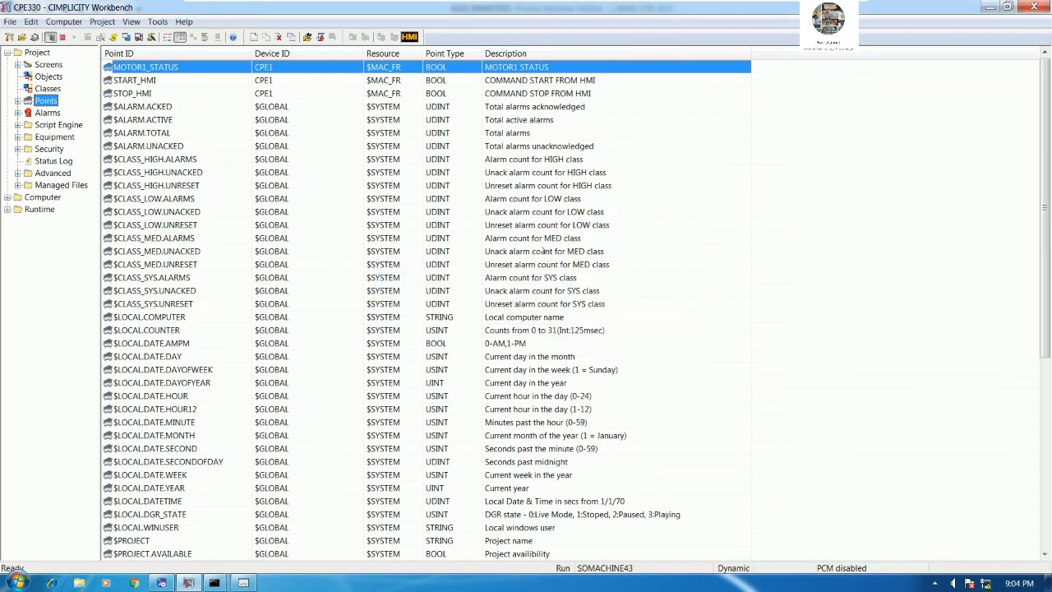
# - Give the MOTOR2_STATUS point the device address %Q2 and the description MOTOR2 STATUS, and save it
pyautogui.click(476, 236)
pyautogui.press('BackSpace')
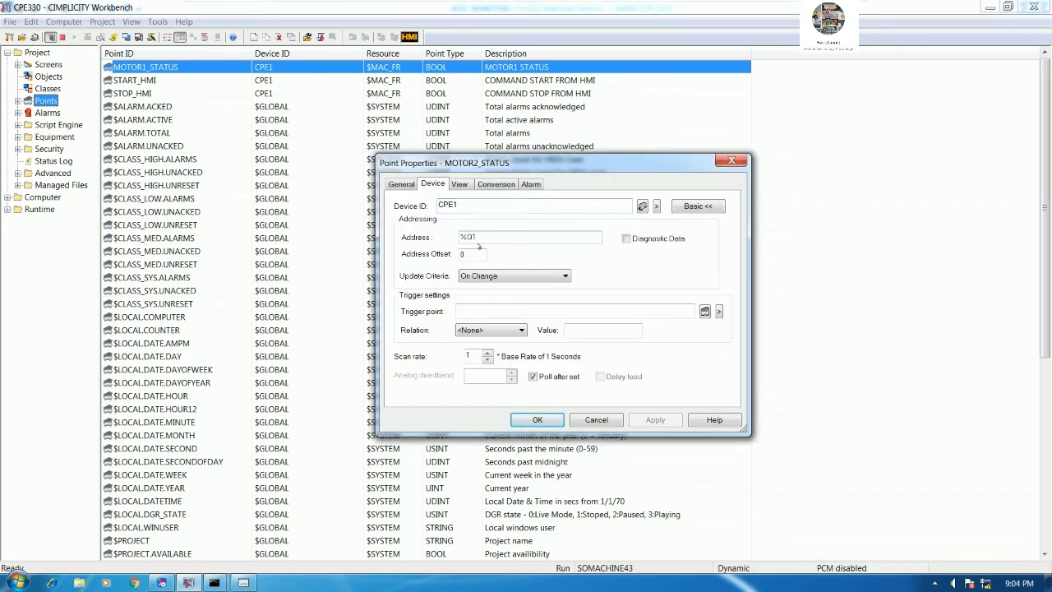
pyautogui.write('2')
pyautogui.click(404, 185)
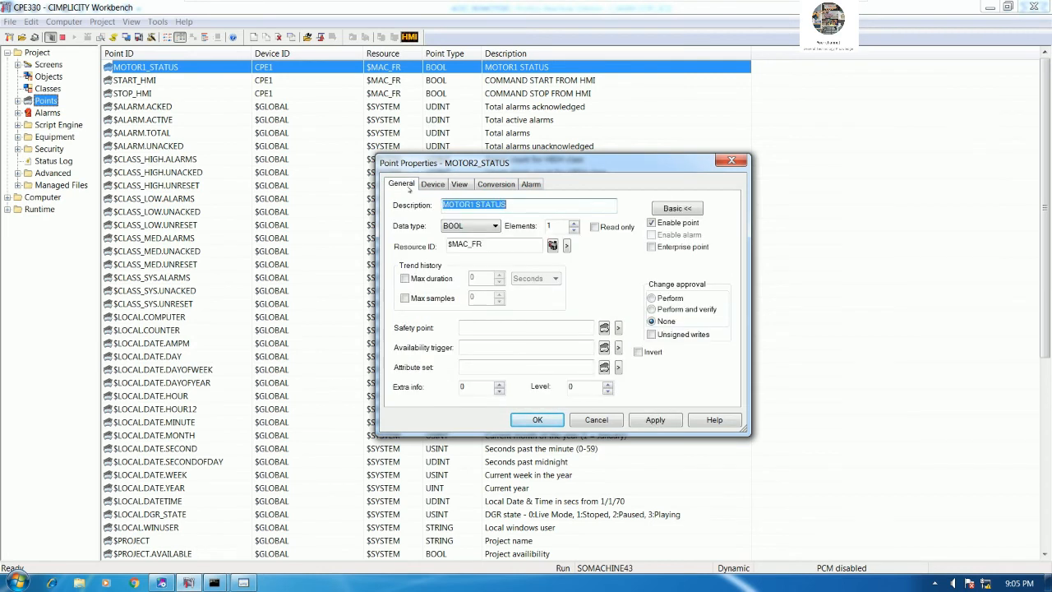
pyautogui.click(473, 204)
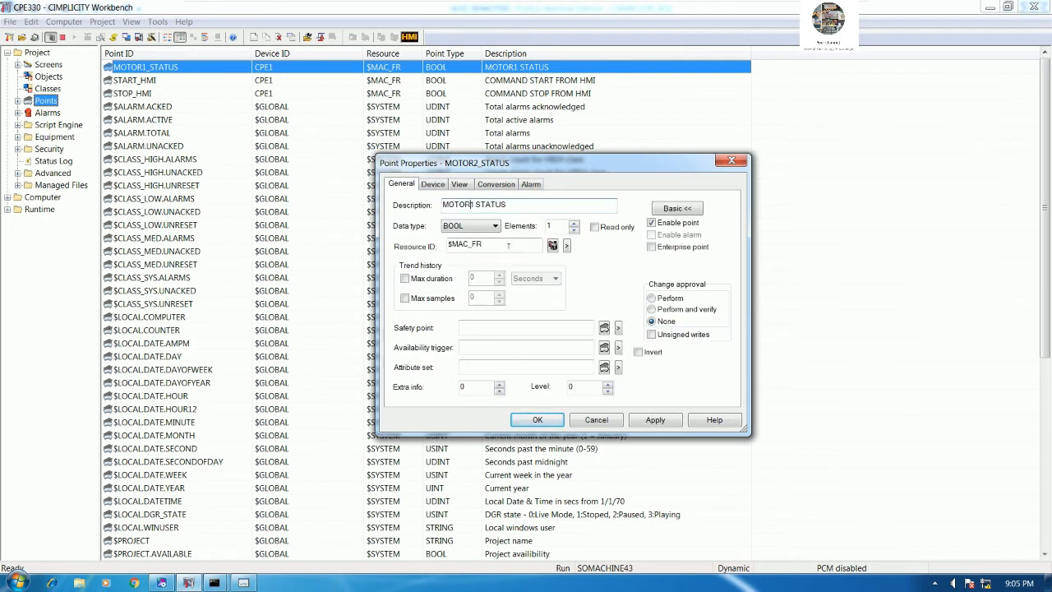
pyautogui.press('BackSpace')
pyautogui.write('2')
pyautogui.press('Return')
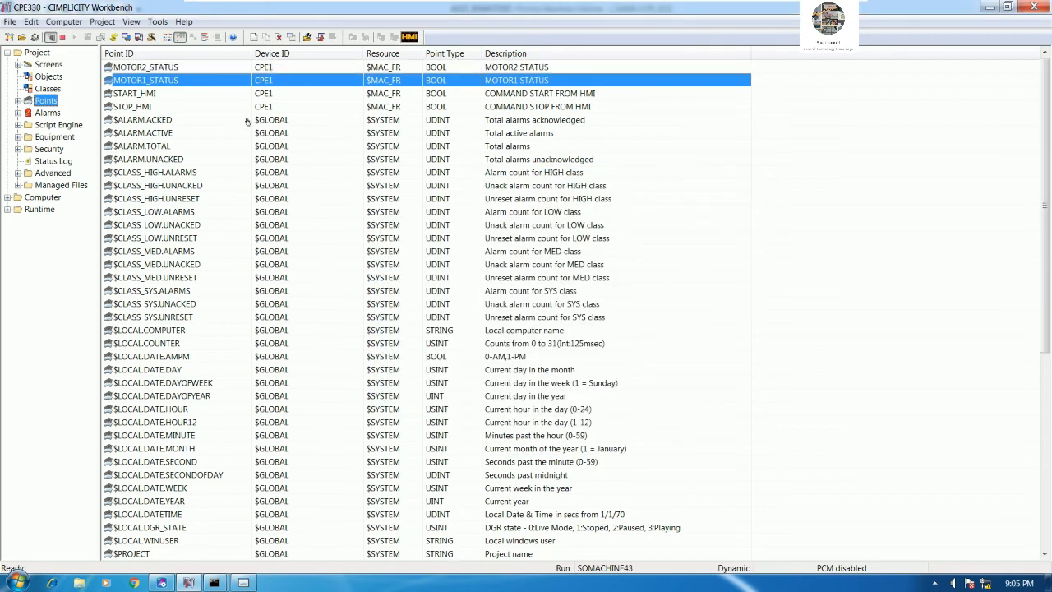
# - Duplicate the MOTOR2_STATUS point on device CPE1 as MOTOR3_STATUS
pyautogui.click(136, 68)
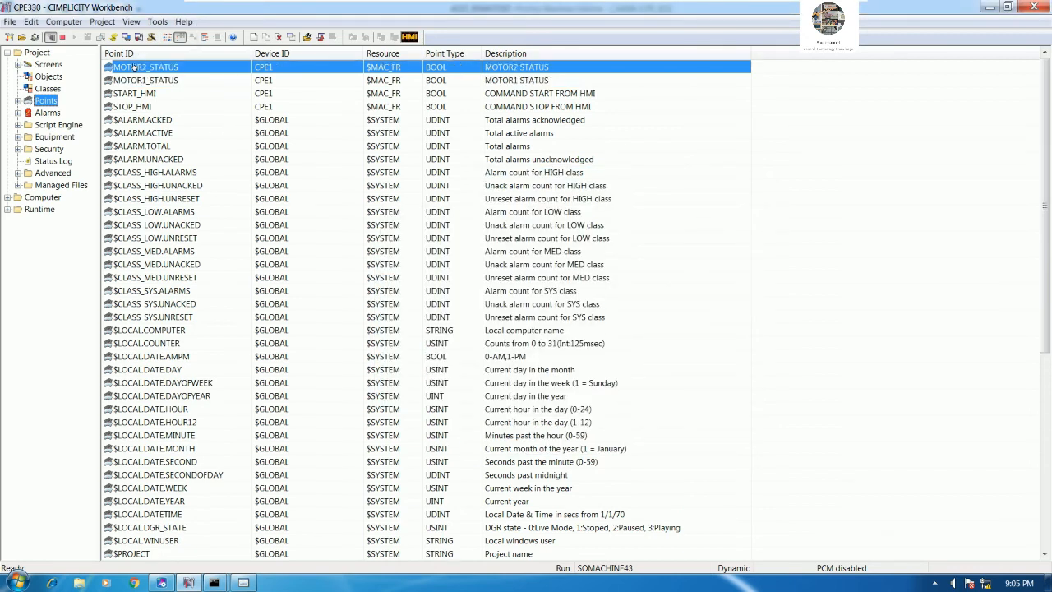
pyautogui.rightClick(343, 267)
pyautogui.click(374, 316)
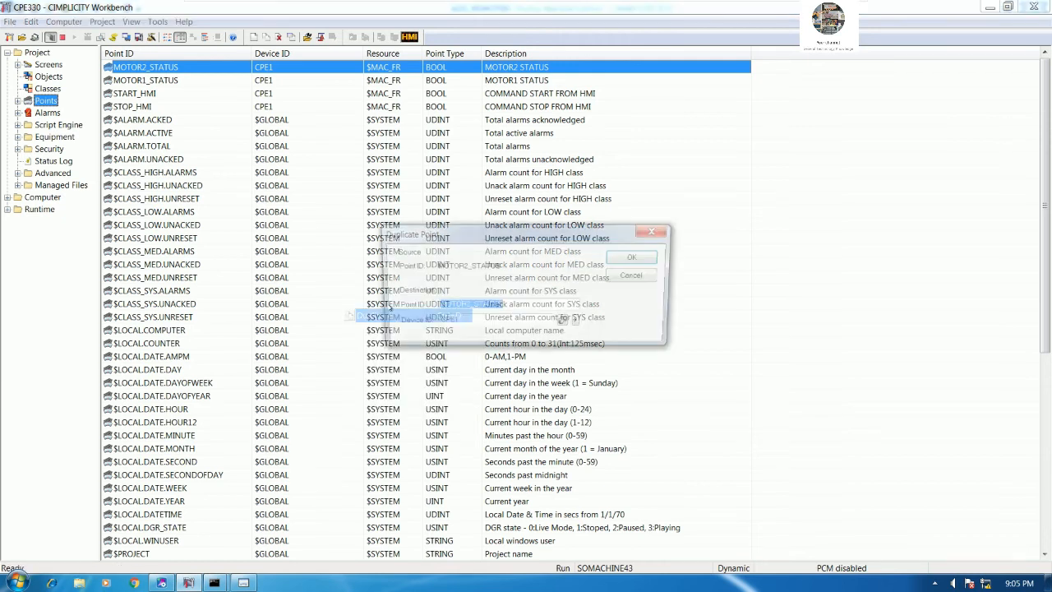
pyautogui.click(465, 304)
pyautogui.press('BackSpace')
pyautogui.write('3')
pyautogui.click(636, 256)
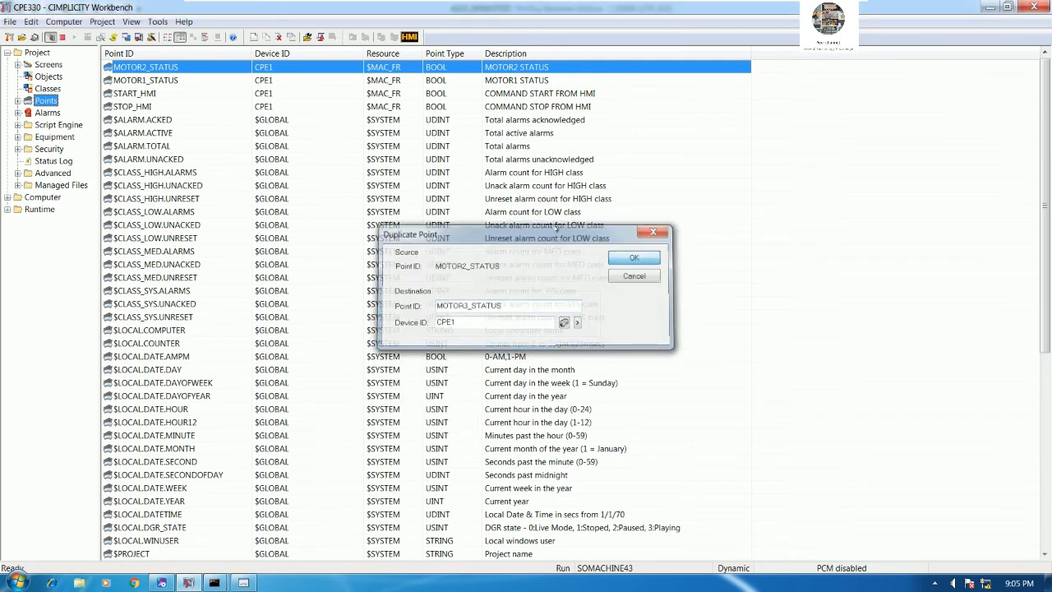
# - Give the MOTOR3_STATUS point the device address %Q3 and the description MOTOR3 STATUS, and save it
pyautogui.click(475, 237)
pyautogui.press('BackSpace')
pyautogui.write('3')
pyautogui.click(410, 188)
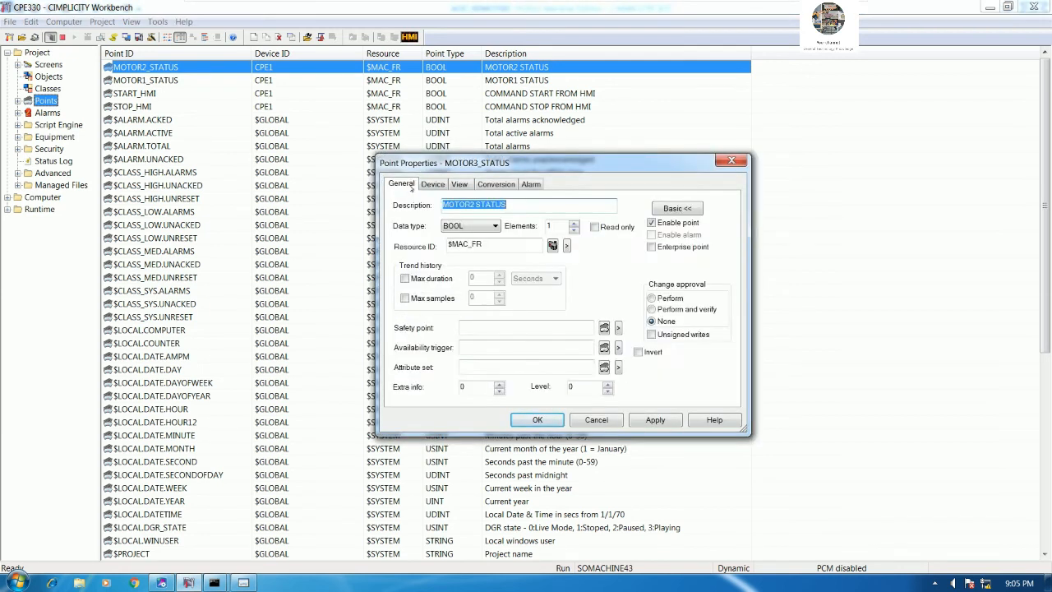
pyautogui.click(474, 205)
pyautogui.press('BackSpace')
pyautogui.write('3')
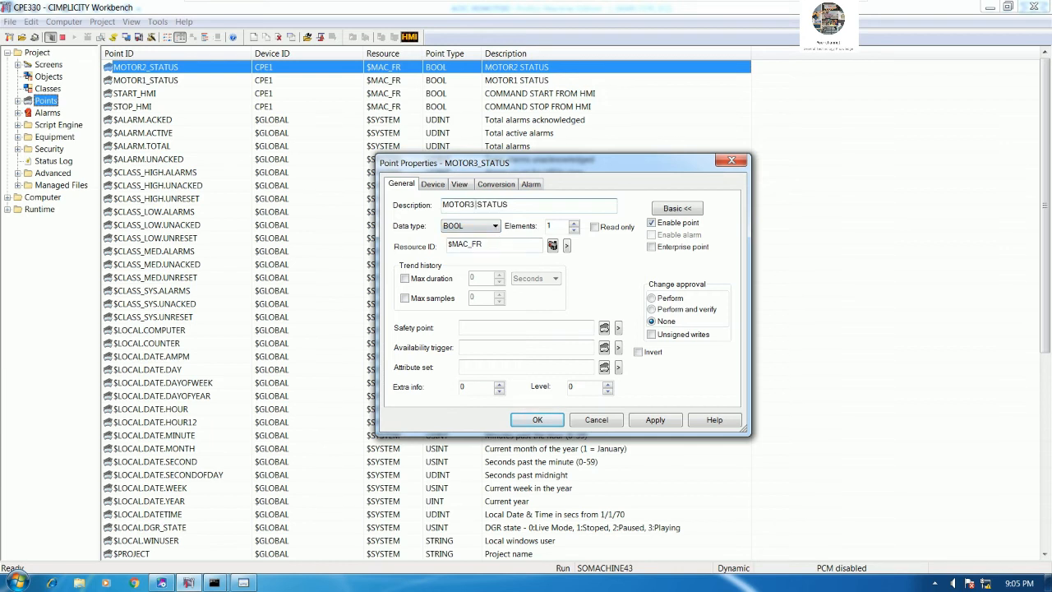
pyautogui.click(537, 419)
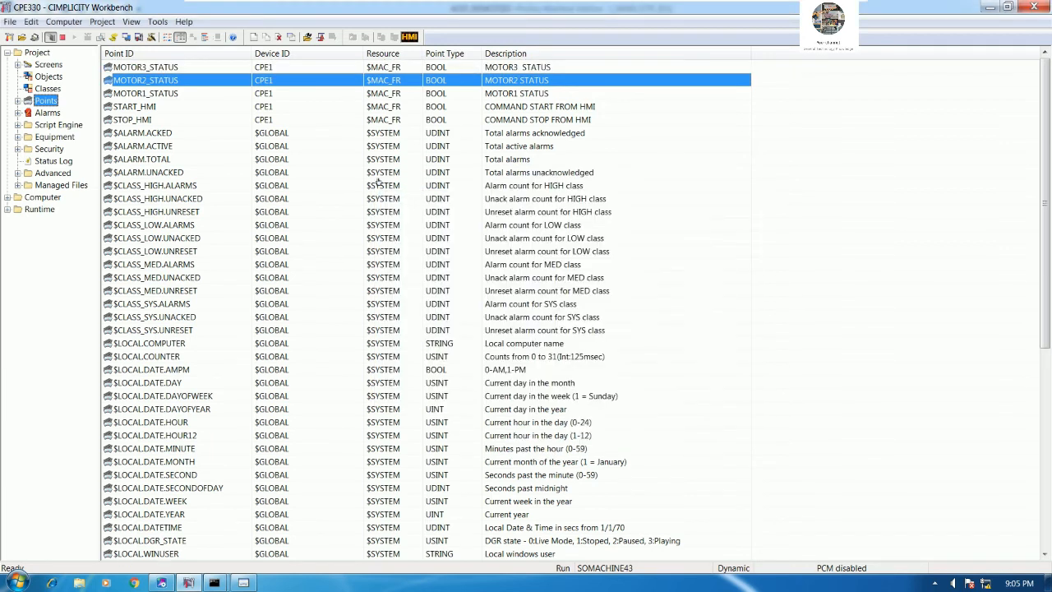
# - Duplicate the MOTOR3_STATUS point on device CPE1 as MOTOR4_STATUS
pyautogui.click(161, 69)
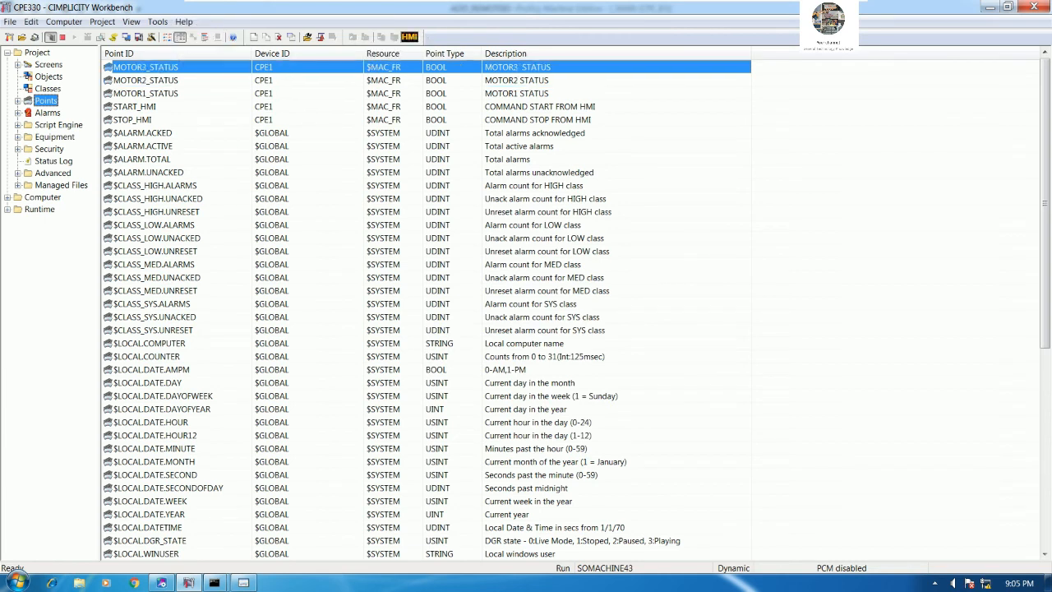
pyautogui.rightClick(334, 239)
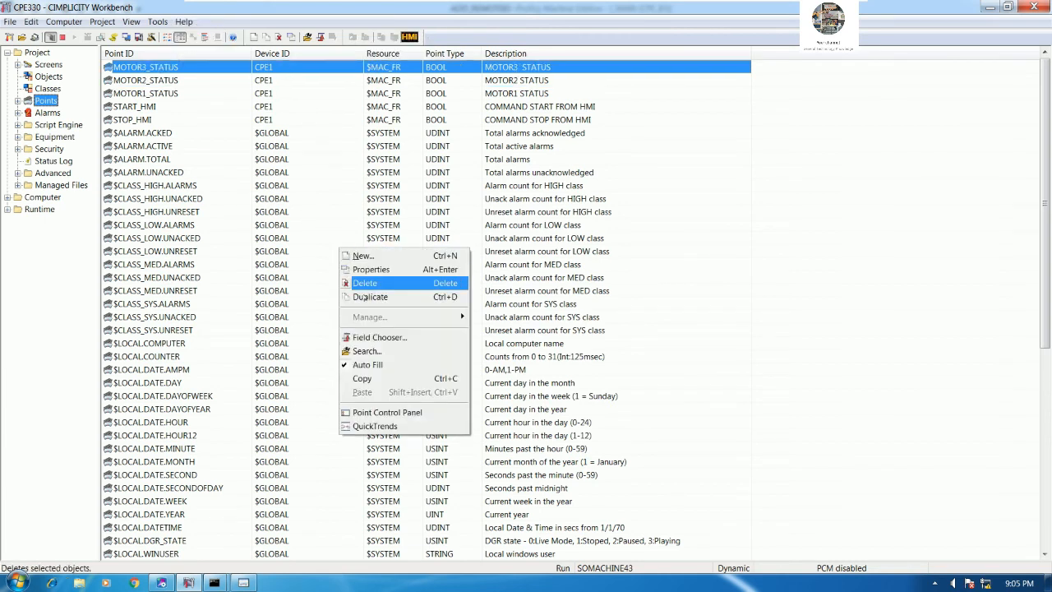
pyautogui.click(378, 293)
pyautogui.click(467, 305)
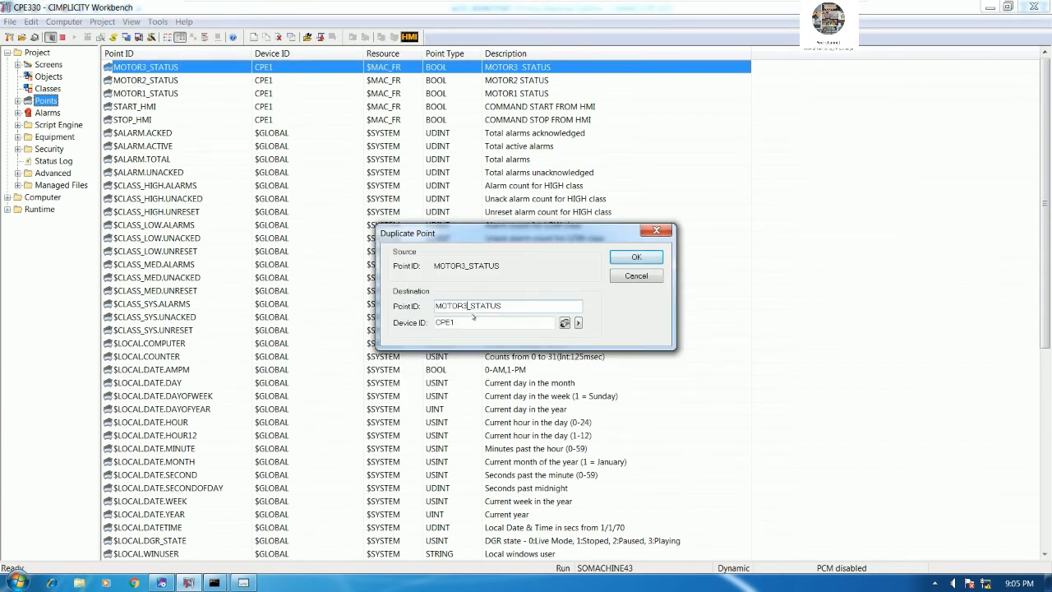
pyautogui.press('BackSpace')
pyautogui.write('4')
pyautogui.click(636, 257)
# - Give the MOTOR4_STATUS point the device address %Q4 and the description MOTOR4 STATUS, and save it
pyautogui.click(488, 235)
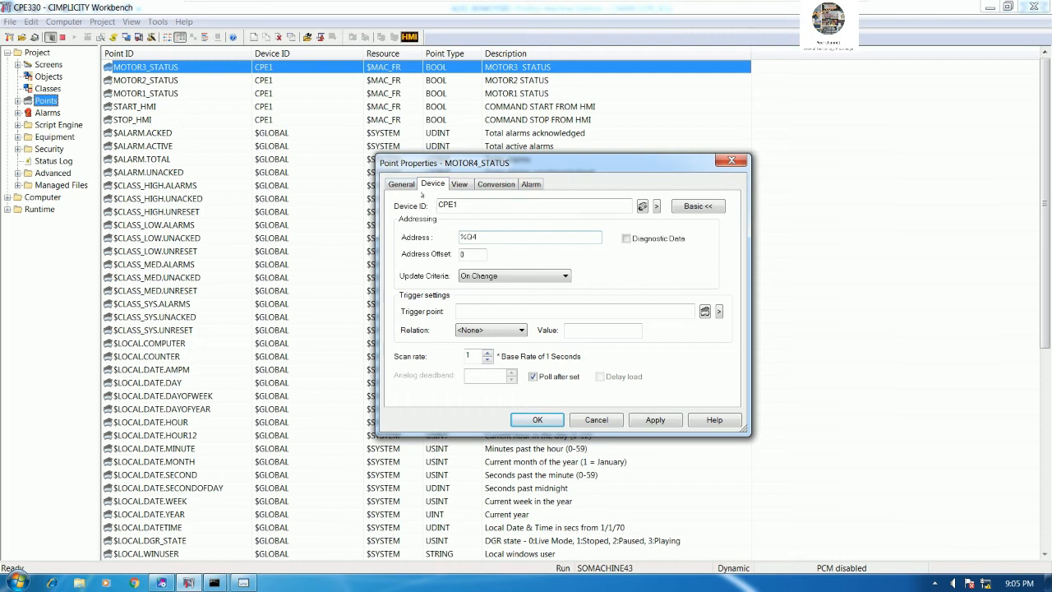
pyautogui.hotkey('ctrl', 'shift', 'Tab')
pyautogui.write('MOTOR4 STATUS')
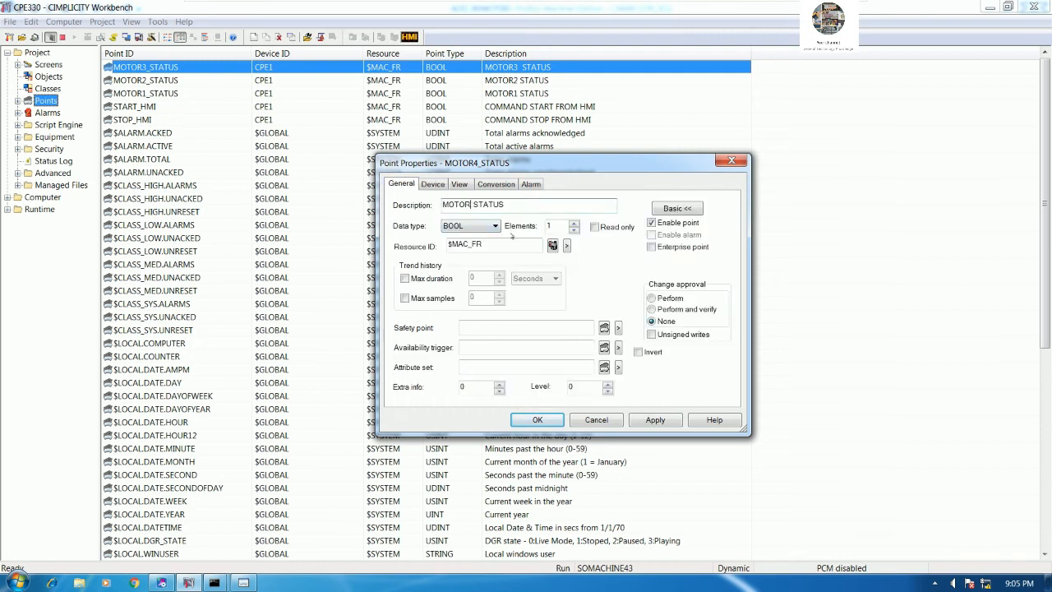
pyautogui.click(537, 419)
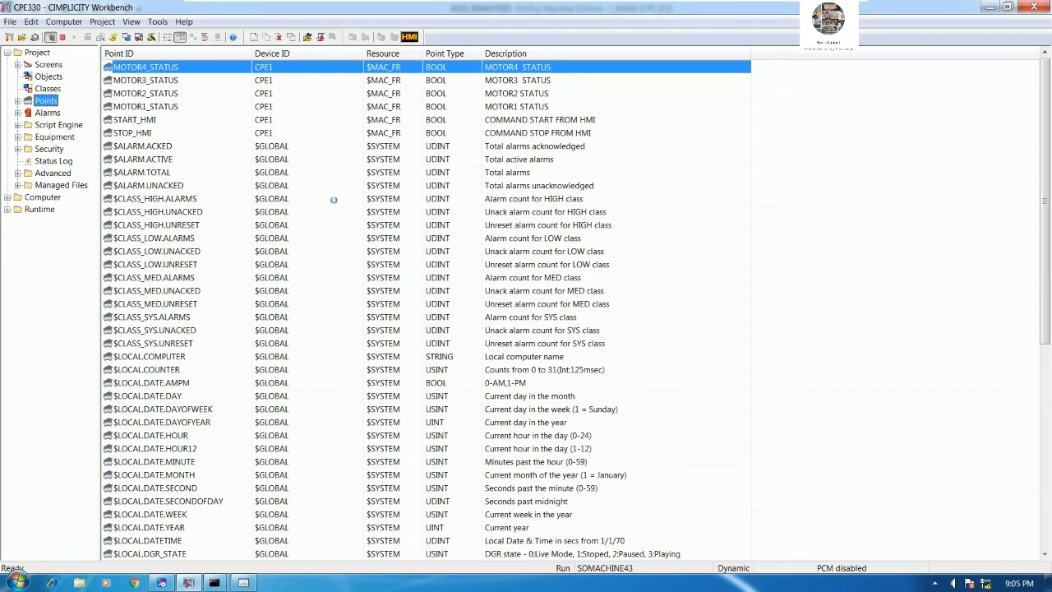
# - Duplicate the MOTOR4_STATUS point on device CPE1 as MOTOR5_STATUS
pyautogui.rightClick(349, 237)
pyautogui.click(380, 287)
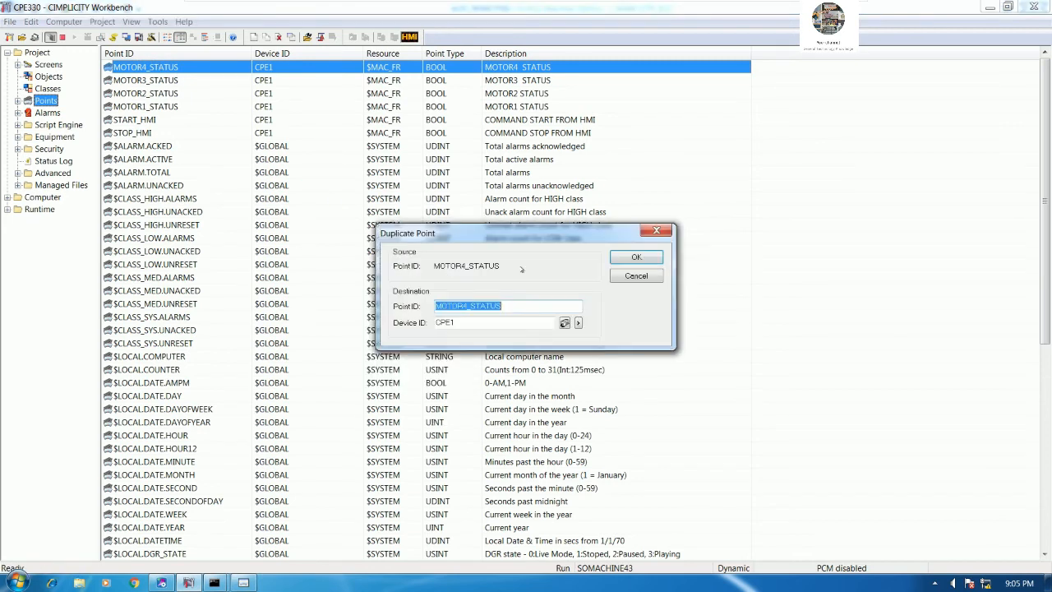
pyautogui.click(467, 304)
pyautogui.press('BackSpace')
pyautogui.write('5')
pyautogui.click(634, 258)
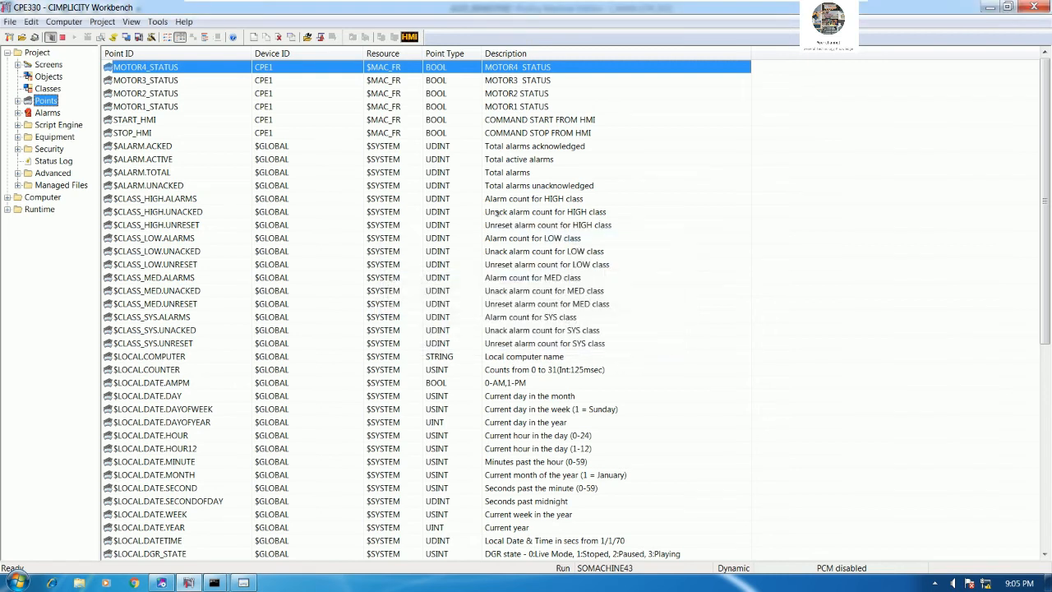
# - Give the MOTOR5_STATUS point the device address %Q5 and the description MOTOR5 STATUS, and save it
pyautogui.click(480, 235)
pyautogui.press('BackSpace')
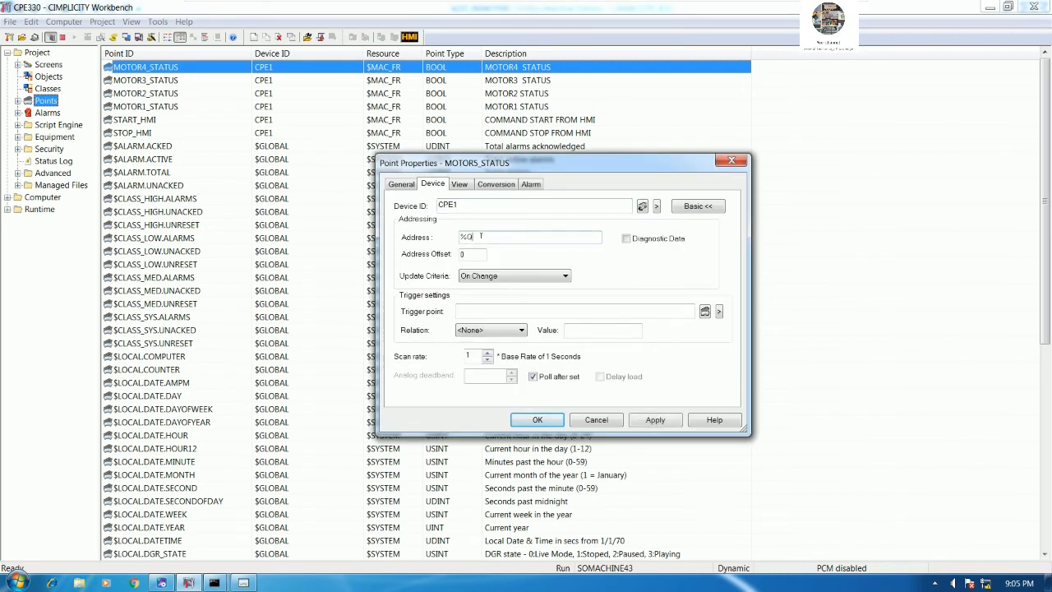
pyautogui.write('5')
pyautogui.hotkey('ctrl', 'shift', 'Tab')
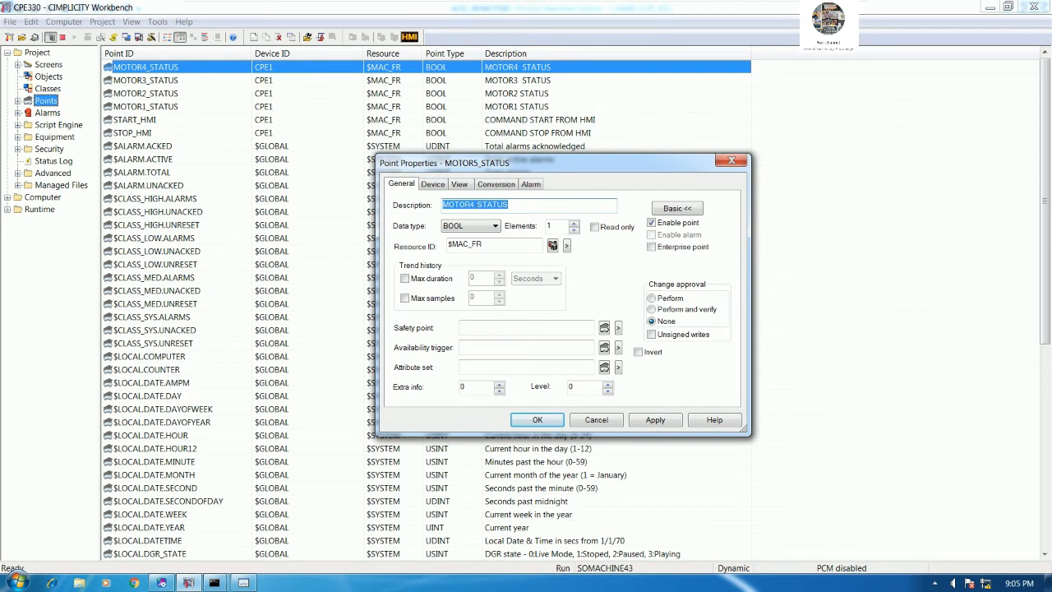
pyautogui.click(485, 204)
pyautogui.press('BackSpace')
pyautogui.write('5')
pyautogui.press('Return')
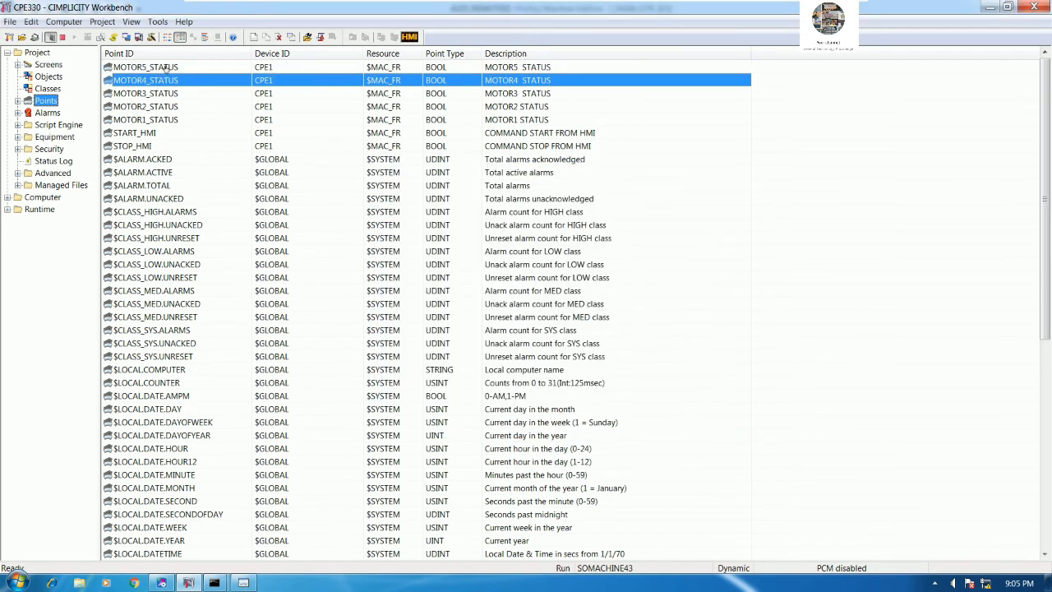
# - Duplicate the MOTOR5_STATUS point on device CPE1 as MOTOR6_STATUS
pyautogui.click(164, 69)
pyautogui.rightClick(281, 194)
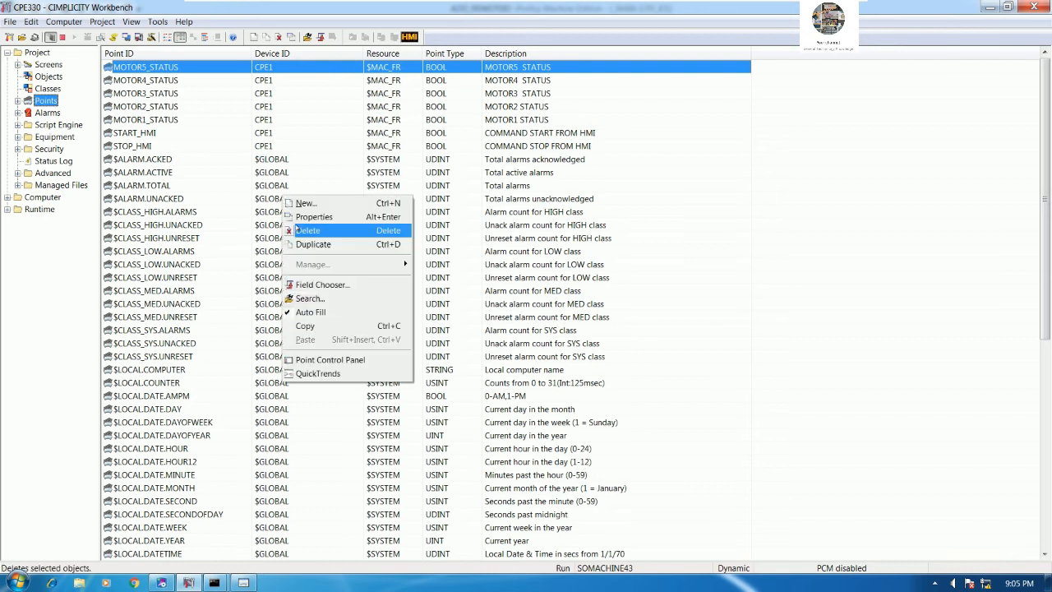
pyautogui.click(314, 240)
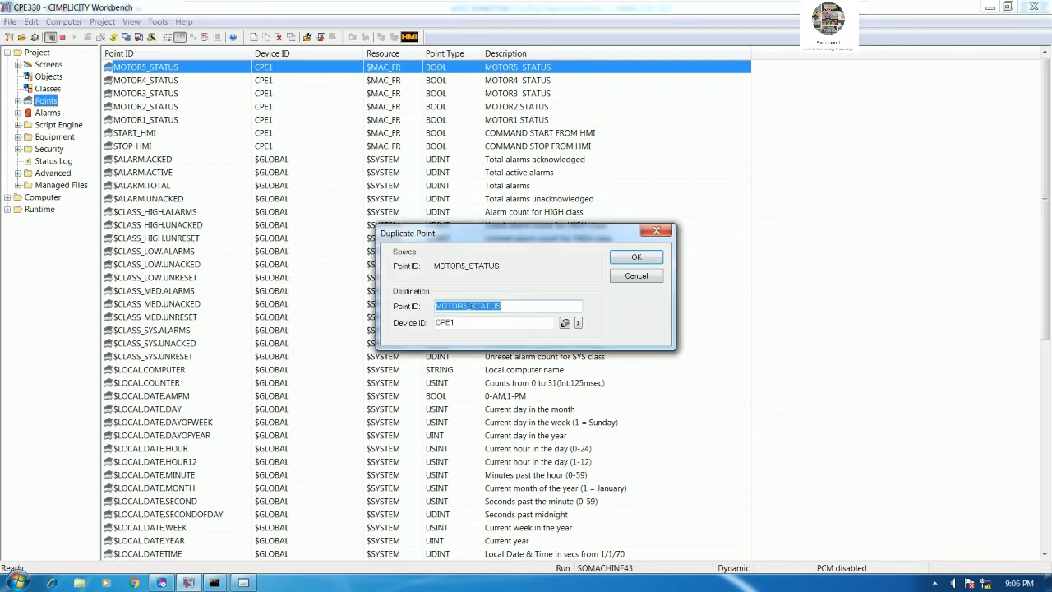
pyautogui.click(466, 305)
pyautogui.press('BackSpace')
pyautogui.write('6')
pyautogui.click(634, 257)
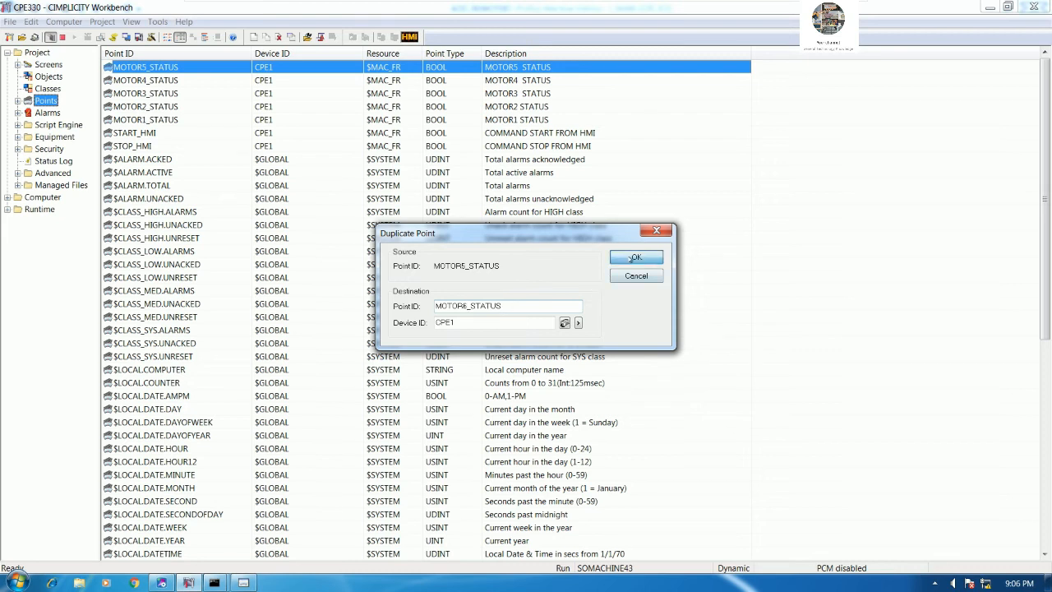
# - Give the MOTOR6_STATUS point the device address %Q6 and the description MOTOR6 STATUS, and save it
pyautogui.click(487, 239)
pyautogui.press('BackSpace')
pyautogui.write('6')
pyautogui.click(402, 184)
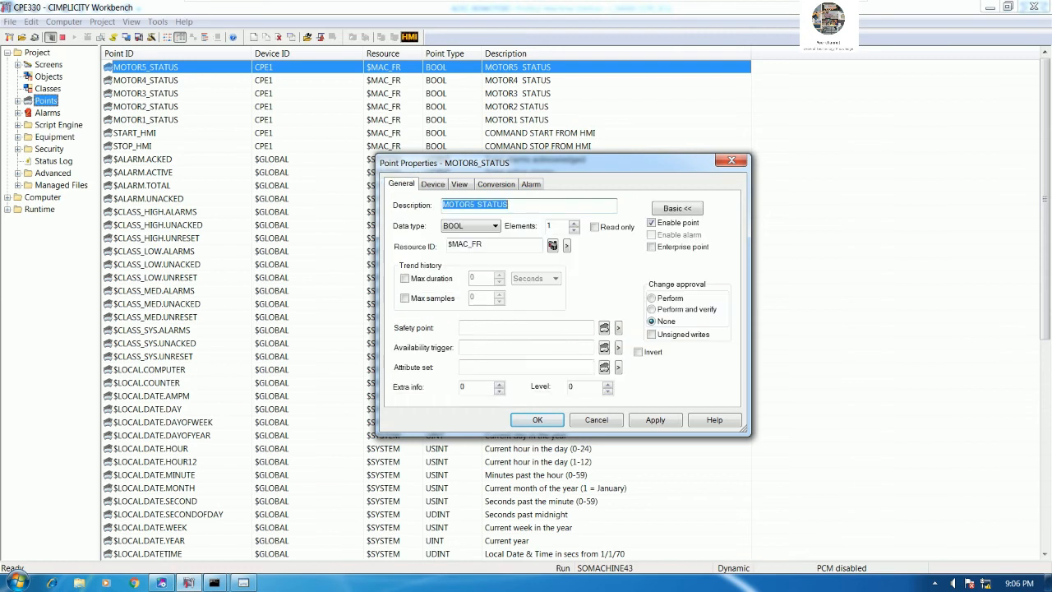
pyautogui.click(476, 203)
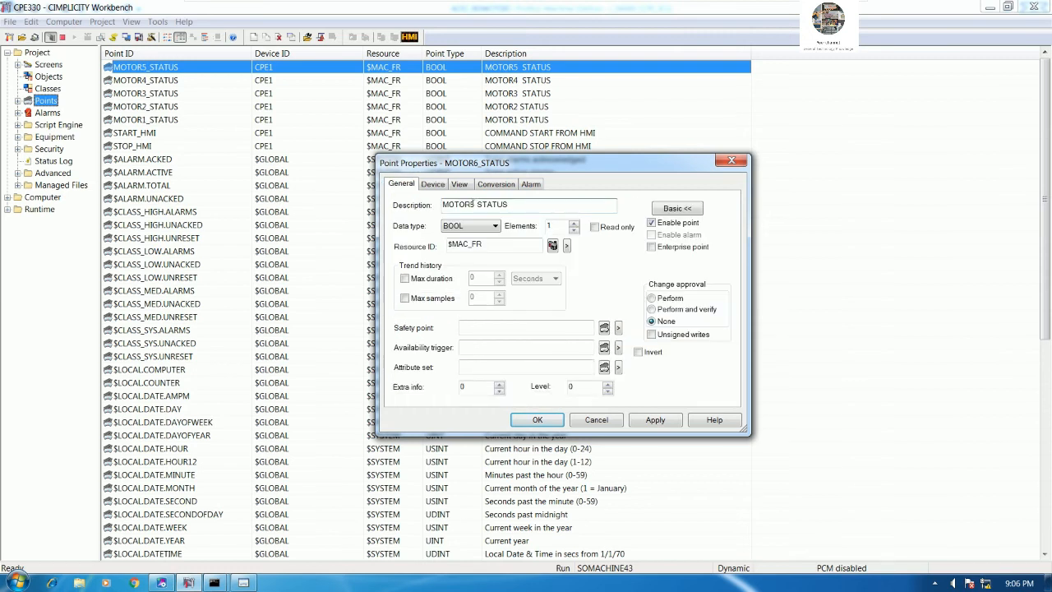
pyautogui.press('BackSpace')
pyautogui.write('6')
pyautogui.click(538, 419)
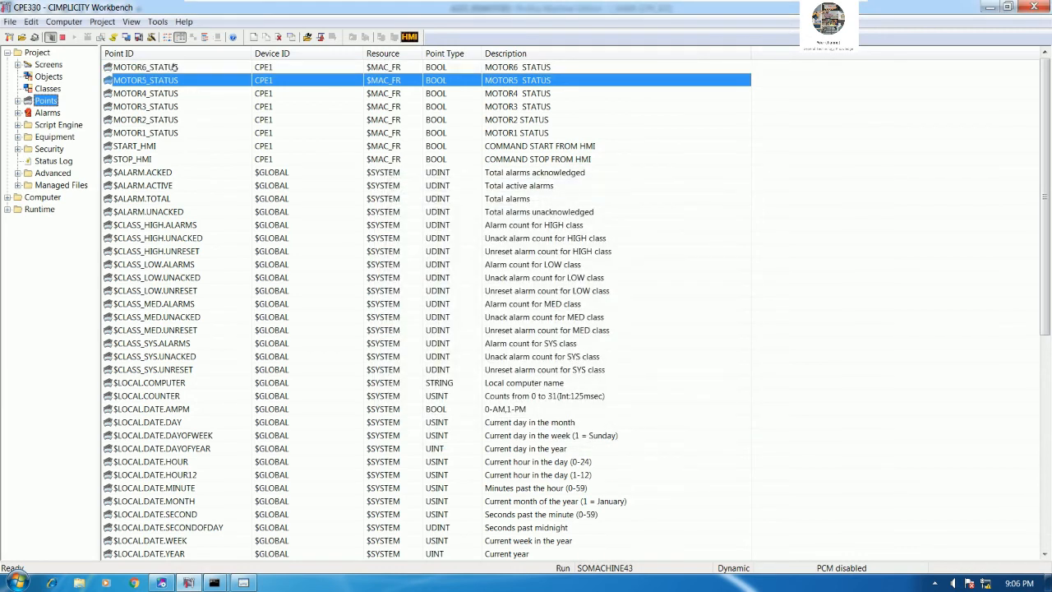
# - Duplicate the MOTOR6_STATUS point on device CPE1 as MOTOR7_STATUS
pyautogui.click(174, 66)
pyautogui.rightClick(329, 234)
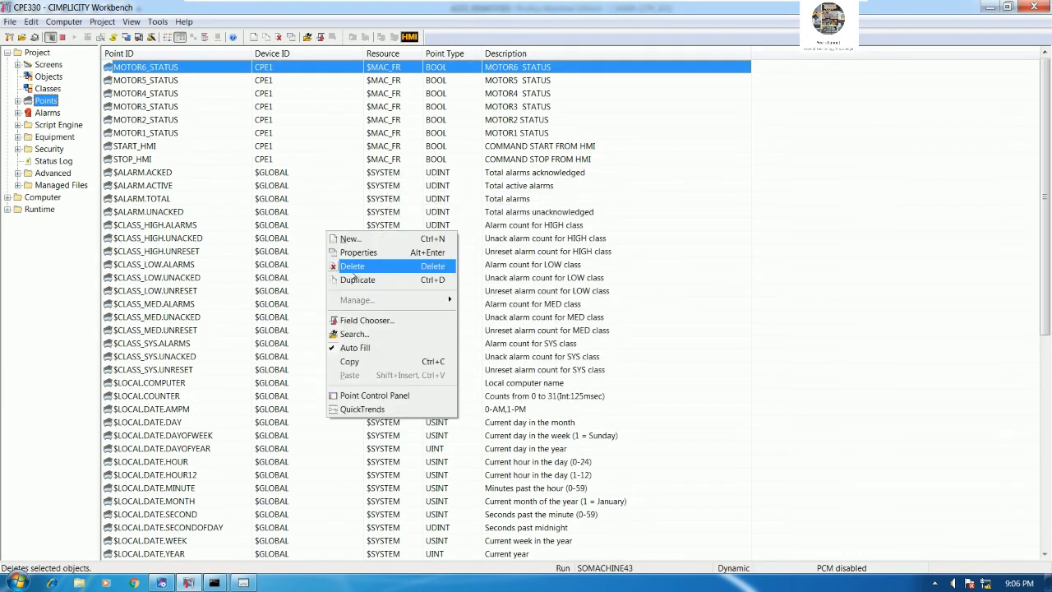
pyautogui.click(361, 280)
pyautogui.click(467, 306)
pyautogui.press('BackSpace')
pyautogui.write('7')
pyautogui.click(618, 260)
# - Give the MOTOR7_STATUS point the device address %Q7 and the description MOTOR7 STATUS, and save it
pyautogui.click(487, 237)
pyautogui.press('BackSpace')
pyautogui.write('7')
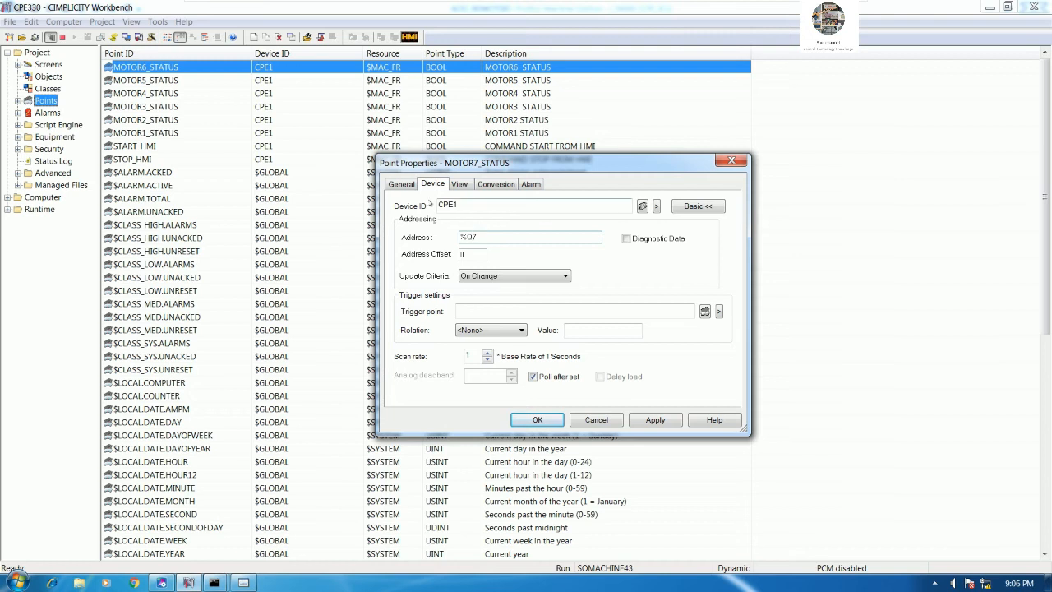
pyautogui.click(411, 184)
pyautogui.click(474, 203)
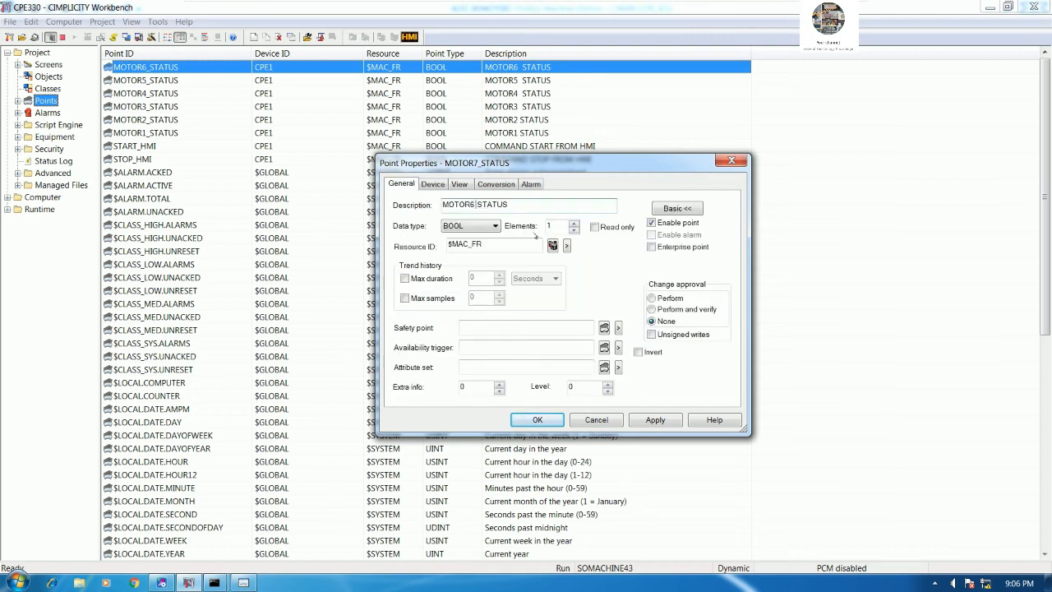
pyautogui.press('BackSpace')
pyautogui.write('7')
pyautogui.click(537, 419)
# - Duplicate the MOTOR7_STATUS point on device CPE1 as MOTOR8_STATUS
pyautogui.click(169, 71)
pyautogui.rightClick(262, 219)
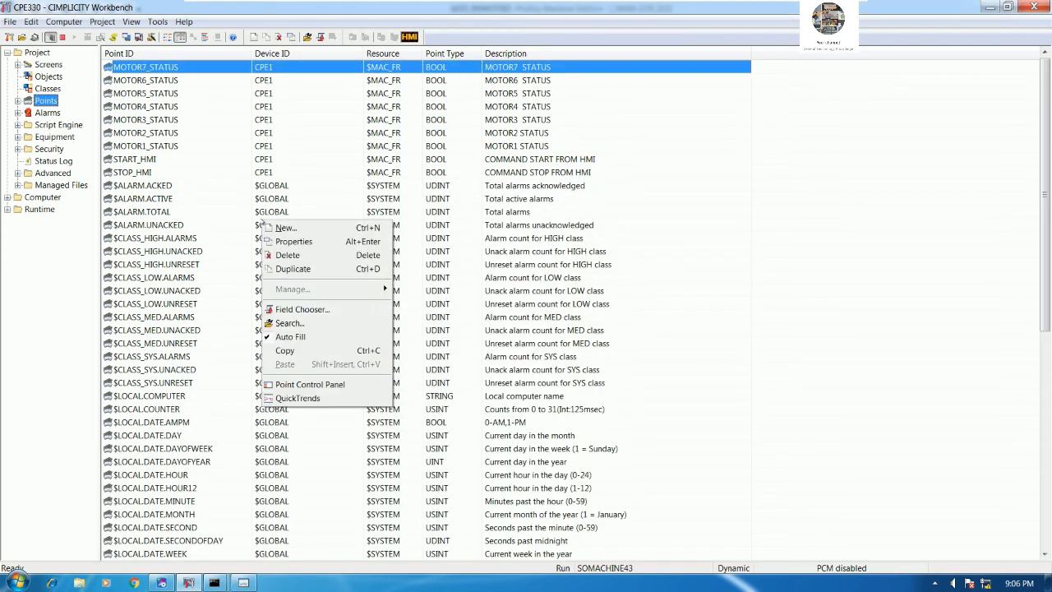
pyautogui.click(313, 271)
pyautogui.click(466, 305)
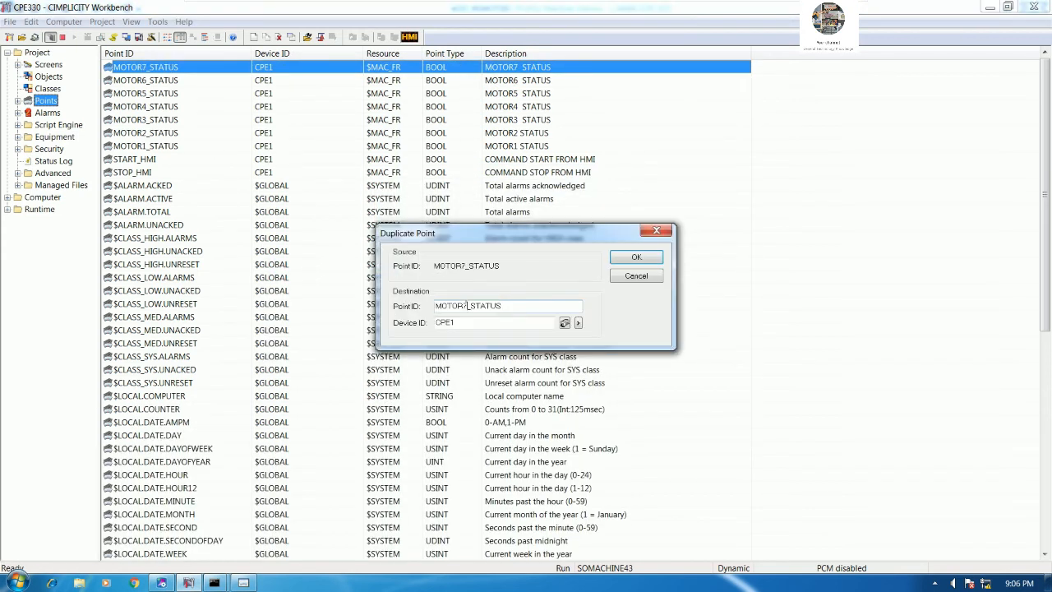
pyautogui.press('BackSpace')
pyautogui.write('8')
pyautogui.click(630, 258)
# - Give the MOTOR8_STATUS point the device address %Q8 and the description MOTOR8 STATUS, and save it
pyautogui.press('BackSpace')
pyautogui.write('8')
pyautogui.click(416, 187)
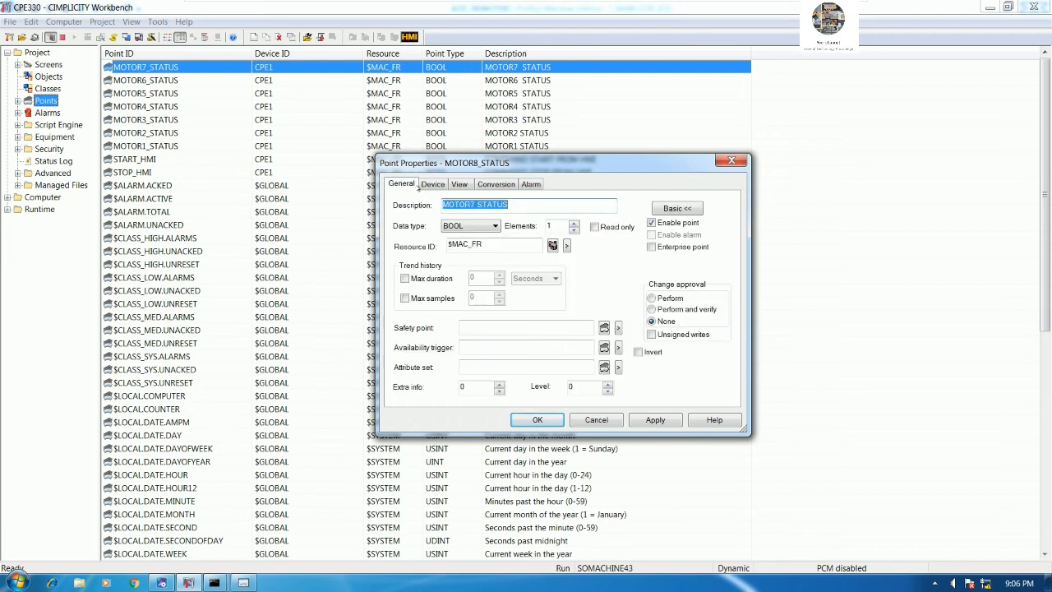
pyautogui.click(470, 205)
pyautogui.press('BackSpace')
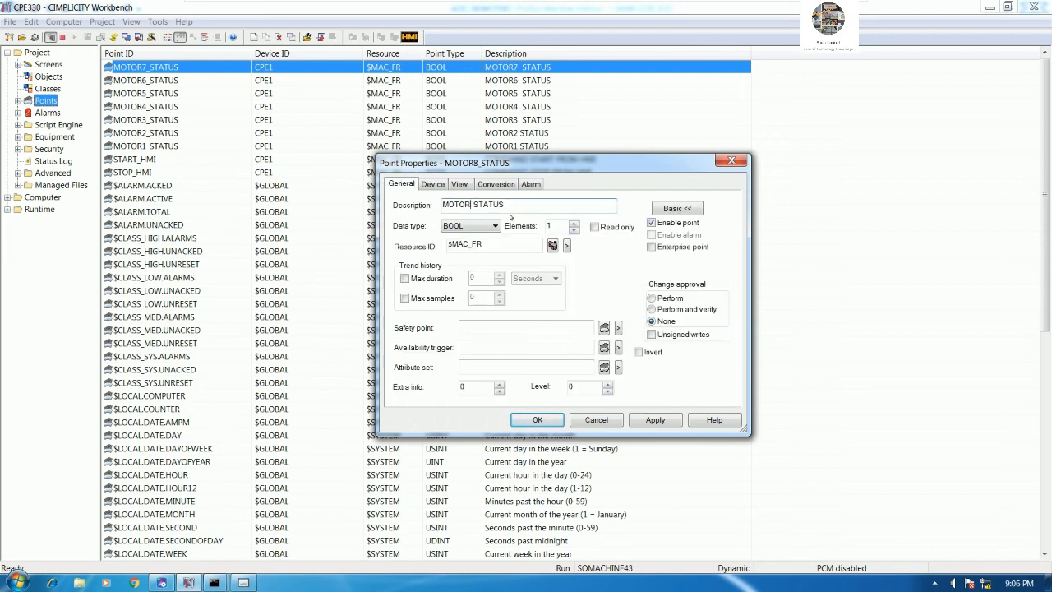
pyautogui.write('8')
pyautogui.click(537, 420)
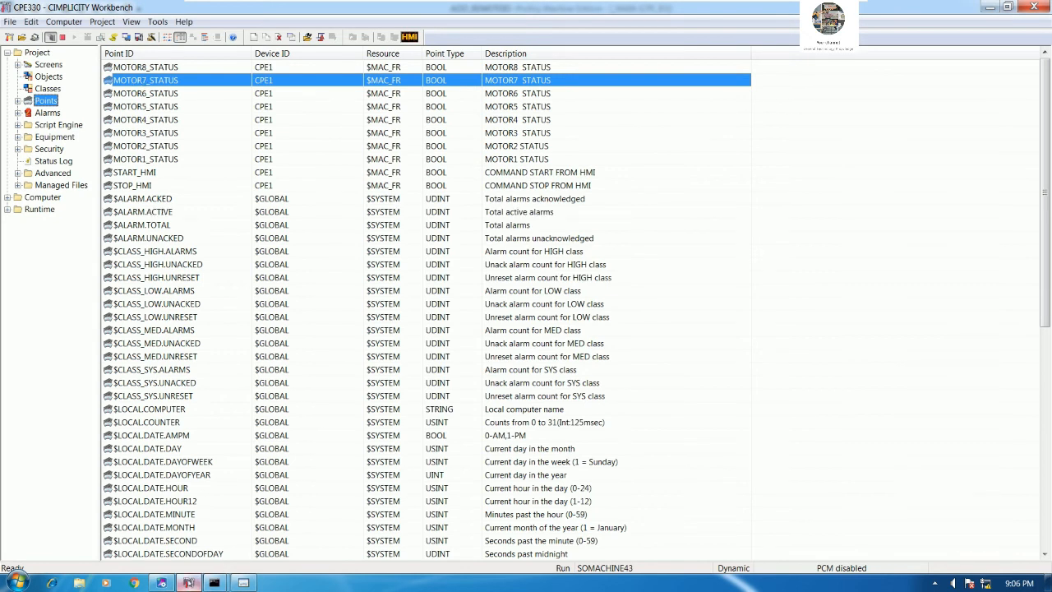
# - Switch to the running SCREEN1 control valve display and close it
pyautogui.click(188, 582)
pyautogui.click(845, 201)
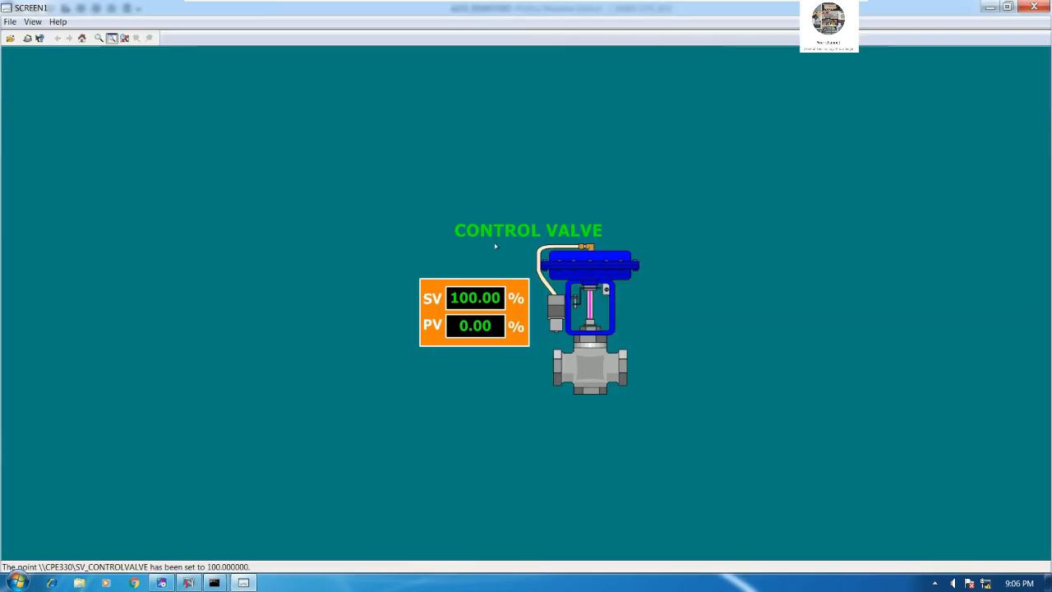
pyautogui.click(1034, 6)
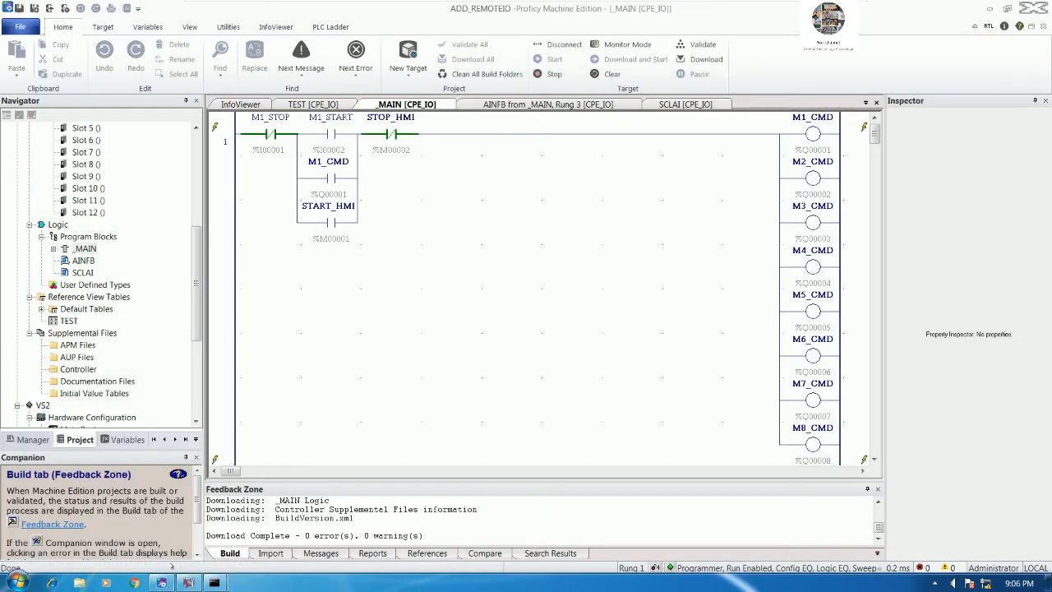
# - Return to CIMPLICITY Workbench and open the project screen SCREEN1.cim for editing in CimEdit
pyautogui.click(161, 583)
pyautogui.click(49, 64)
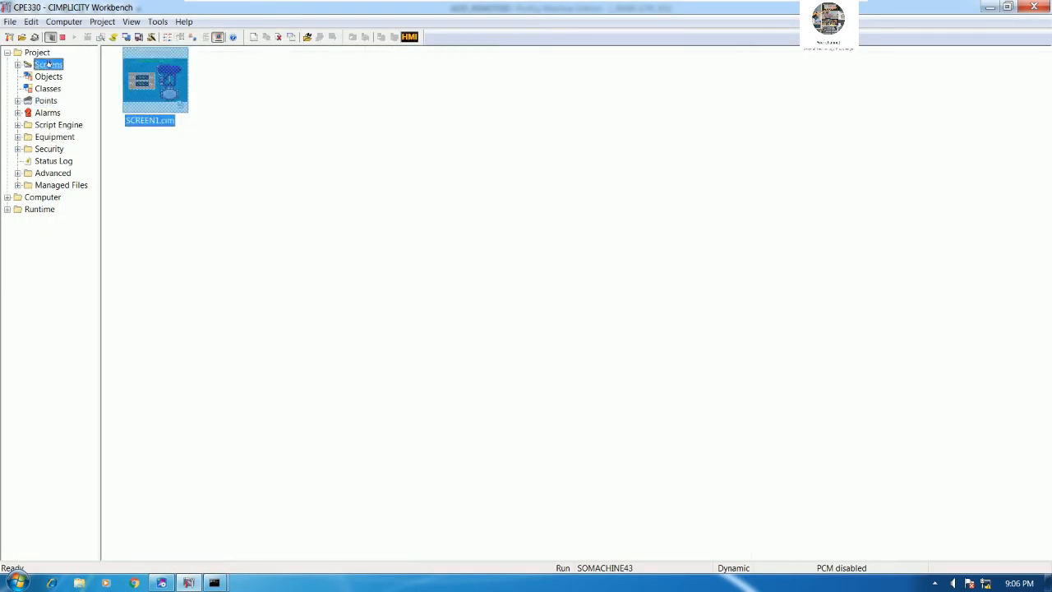
pyautogui.rightClick(162, 85)
pyautogui.click(189, 99)
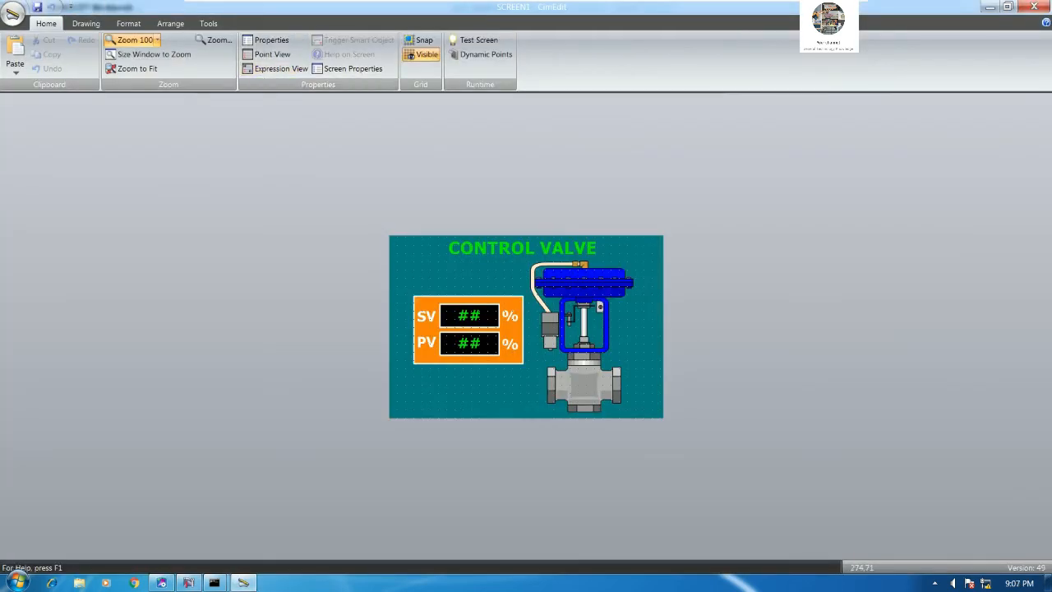
# - Set the size of SCREEN1 to a width of 1000 and a height of 1000 in the screen properties
pyautogui.rightClick(676, 386)
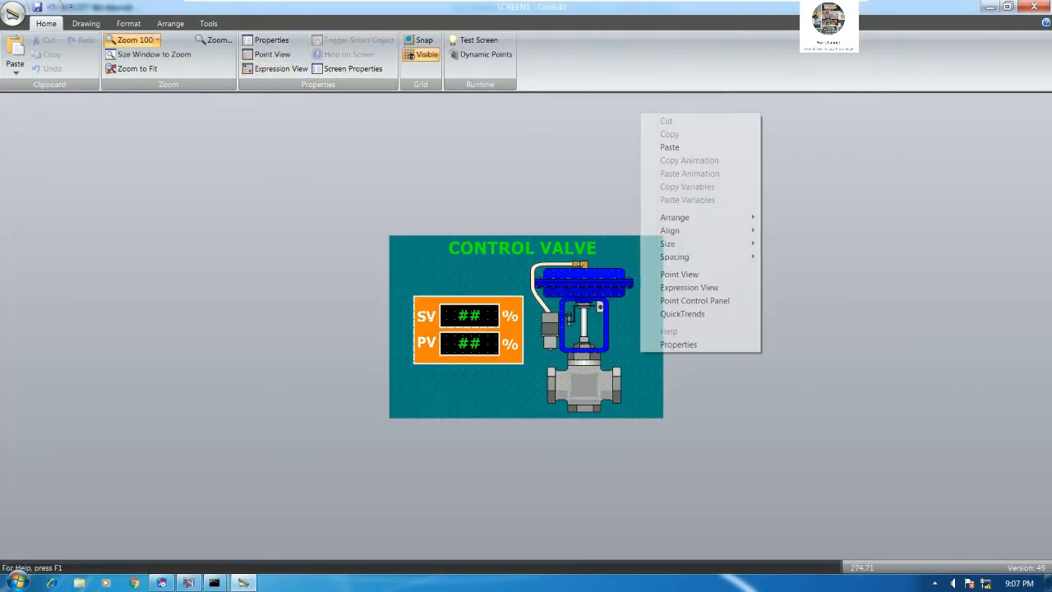
pyautogui.click(687, 348)
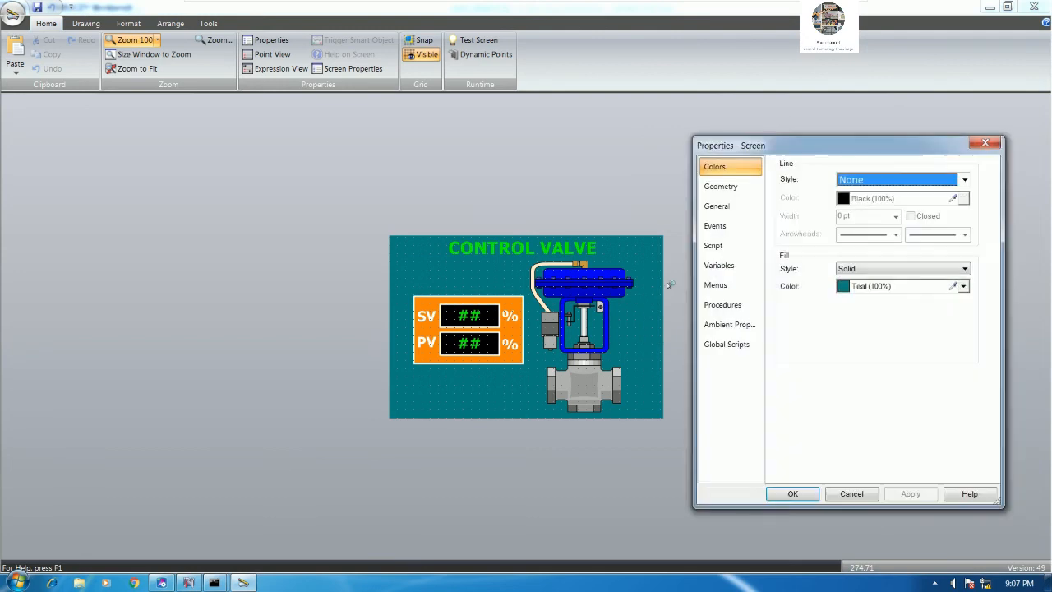
pyautogui.click(720, 186)
pyautogui.write('1000')
pyautogui.doubleClick(846, 197)
pyautogui.write('1000')
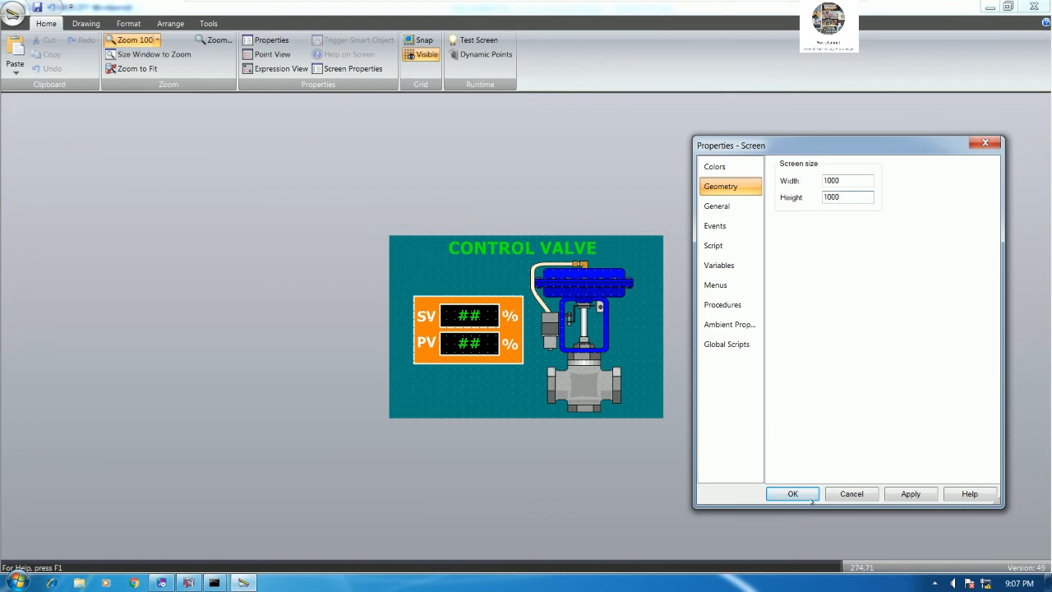
pyautogui.click(810, 498)
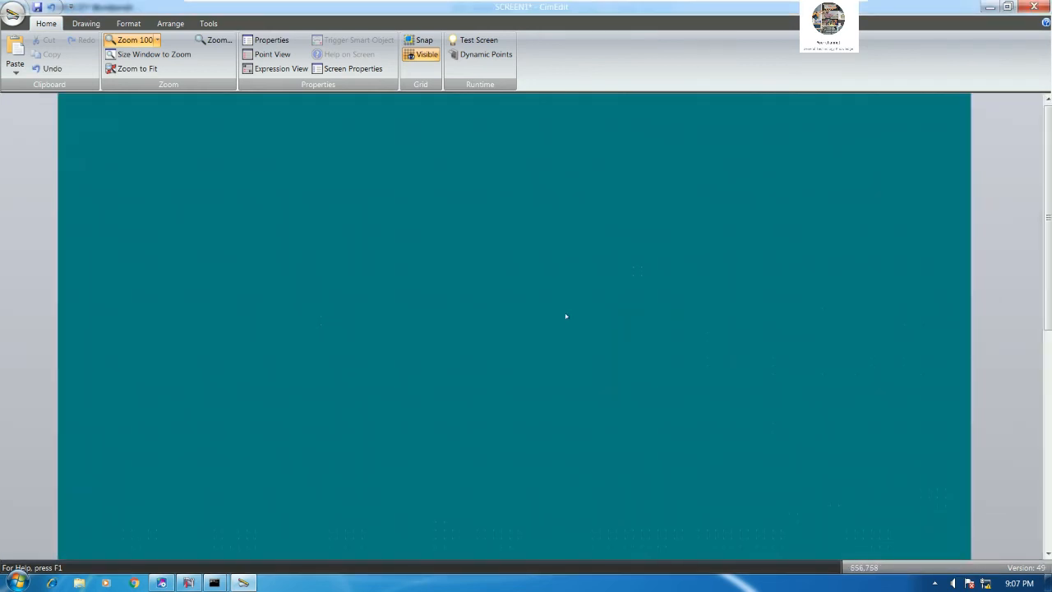
pyautogui.scroll(-4, 566, 317)
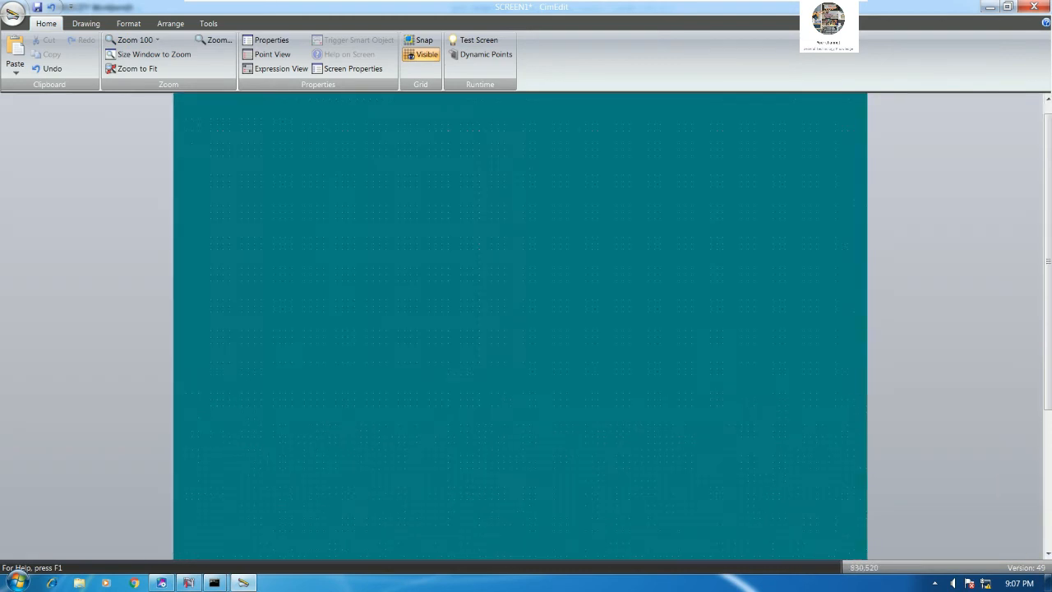
pyautogui.scroll(2, 520, 326)
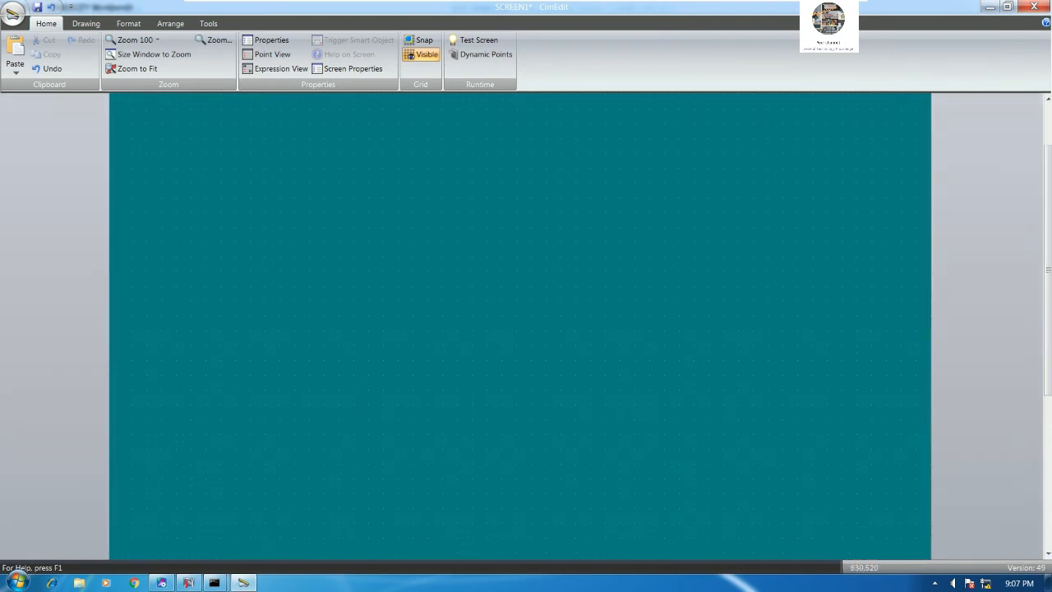
# - Set the size of SCREEN1 to a width of 800 pt and a height of 600 pt in the screen properties
pyautogui.click(134, 40)
pyautogui.rightClick(741, 263)
pyautogui.click(779, 493)
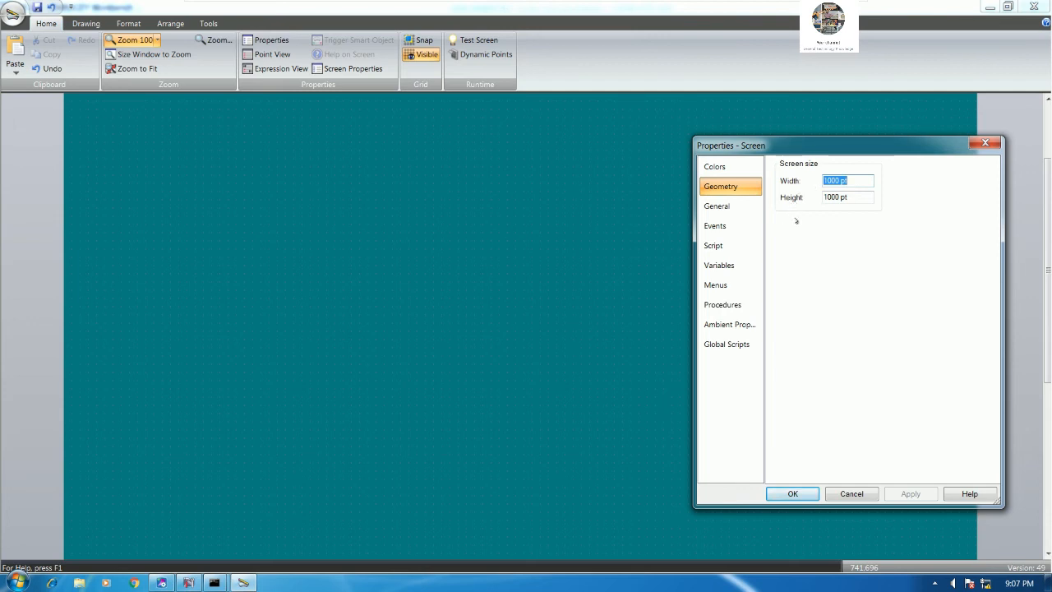
pyautogui.write('800')
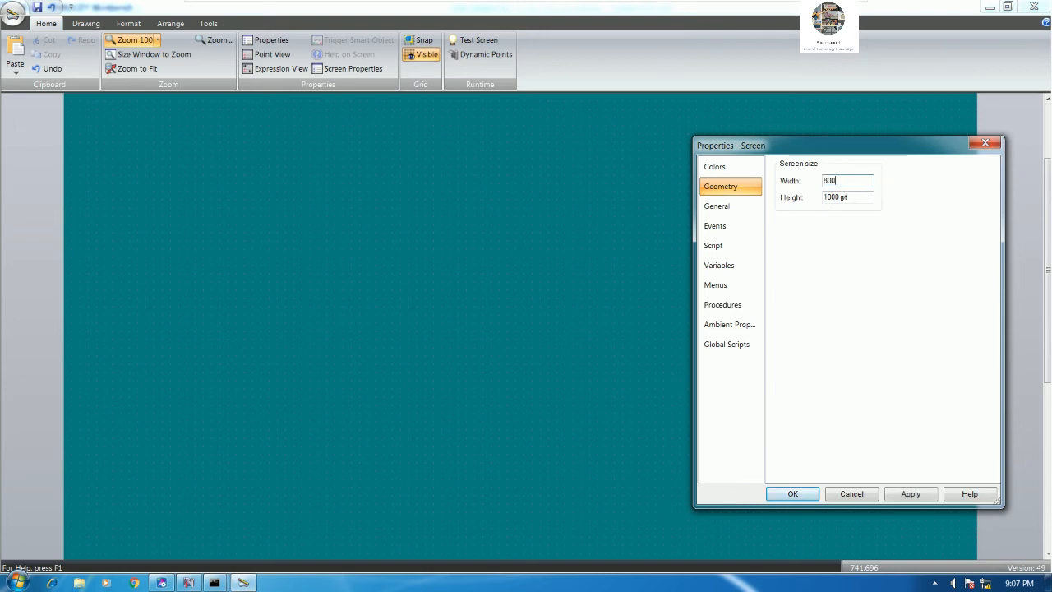
pyautogui.doubleClick(838, 196)
pyautogui.write('600')
pyautogui.click(902, 495)
pyautogui.click(800, 495)
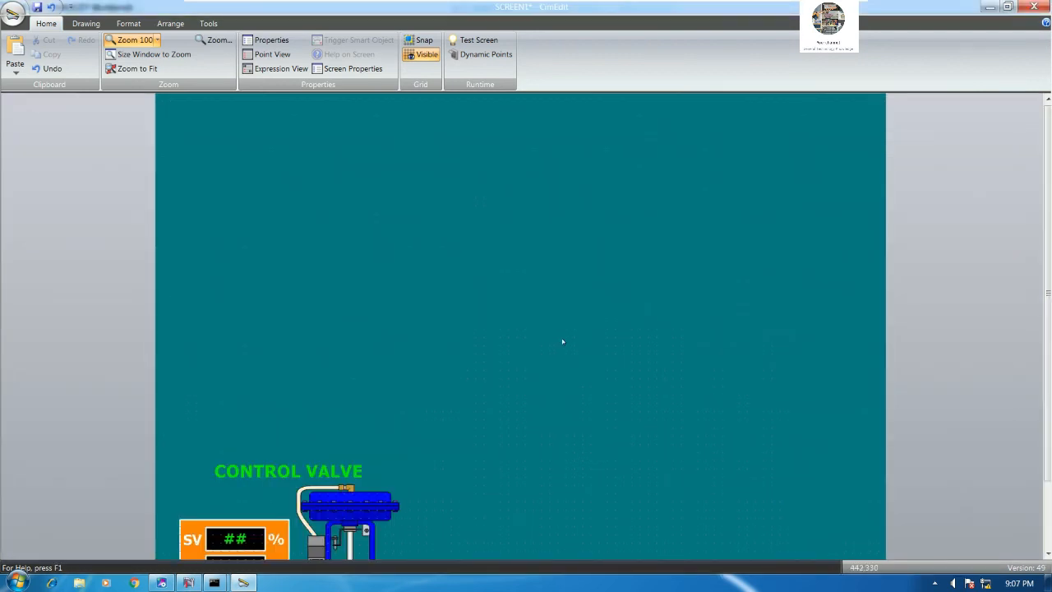
# - Reduce the height of SCREEN1 to 400 pt in the screen geometry properties
pyautogui.rightClick(667, 266)
pyautogui.click(731, 490)
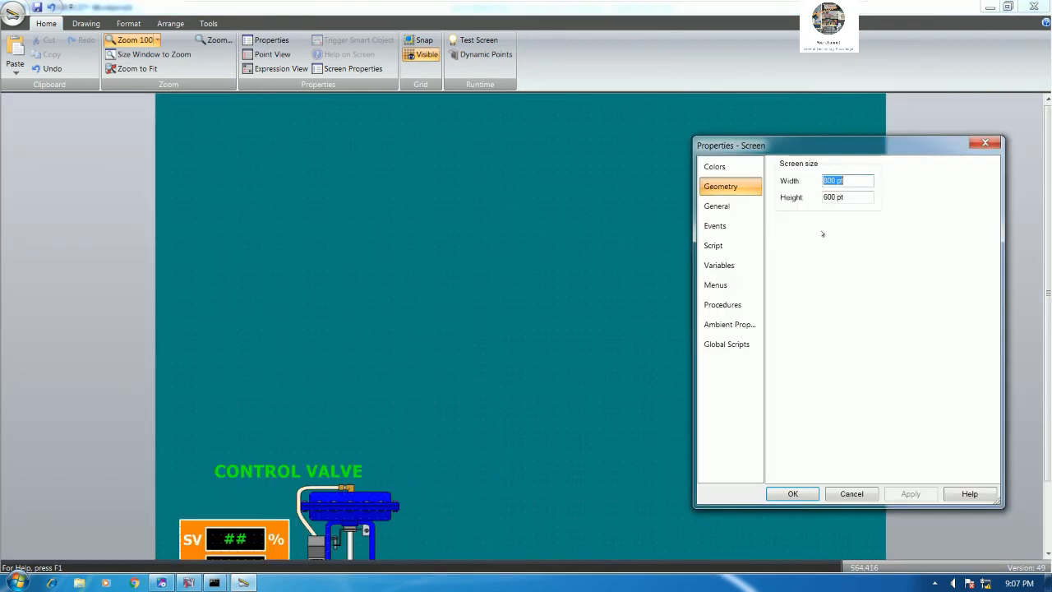
pyautogui.moveTo(829, 197); pyautogui.dragTo(802, 199)
pyautogui.write('4')
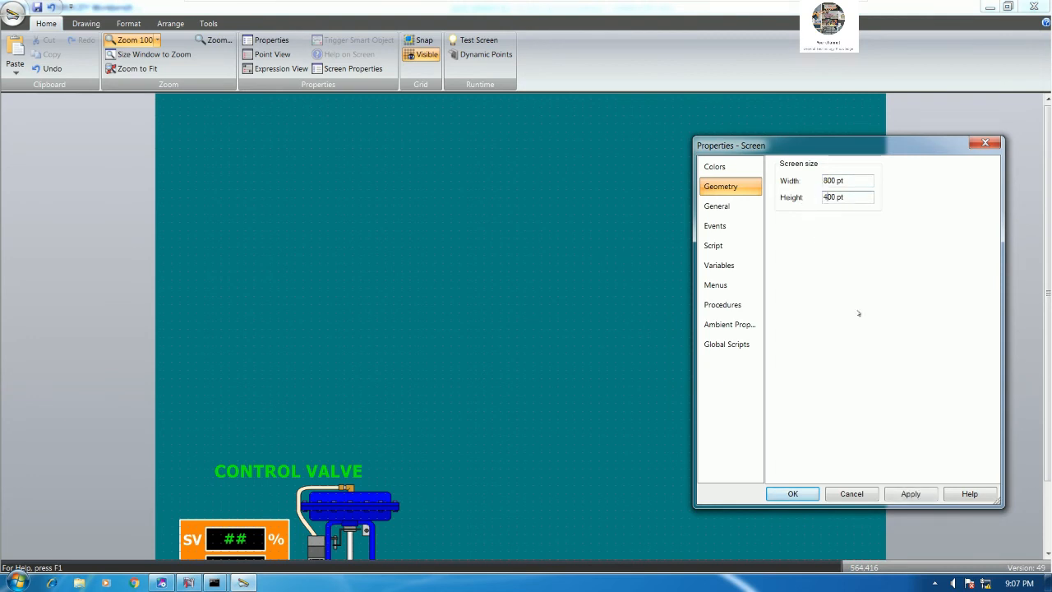
pyautogui.click(808, 493)
# - Move the whole control valve graphic with its title and SV/PV display to the upper-right corner of SCREEN1
pyautogui.moveTo(465, 318); pyautogui.dragTo(177, 513)
pyautogui.moveTo(343, 480); pyautogui.dragTo(817, 327)
pyautogui.click(649, 371)
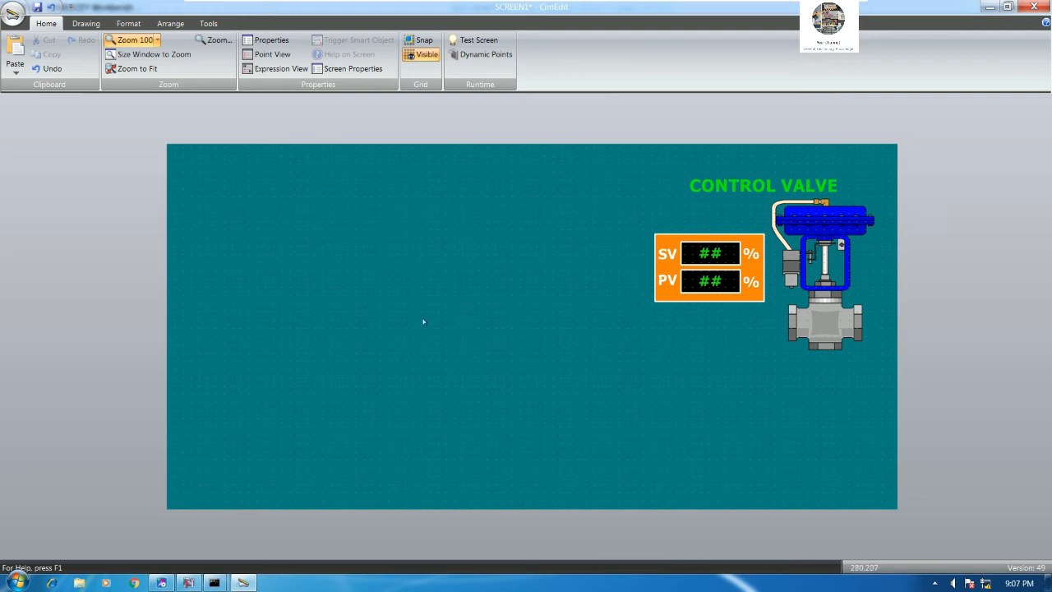
# - Add a text button labelled STOP, about 103 by 40 pt, near the lower-left corner of SCREEN1
pyautogui.click(85, 23)
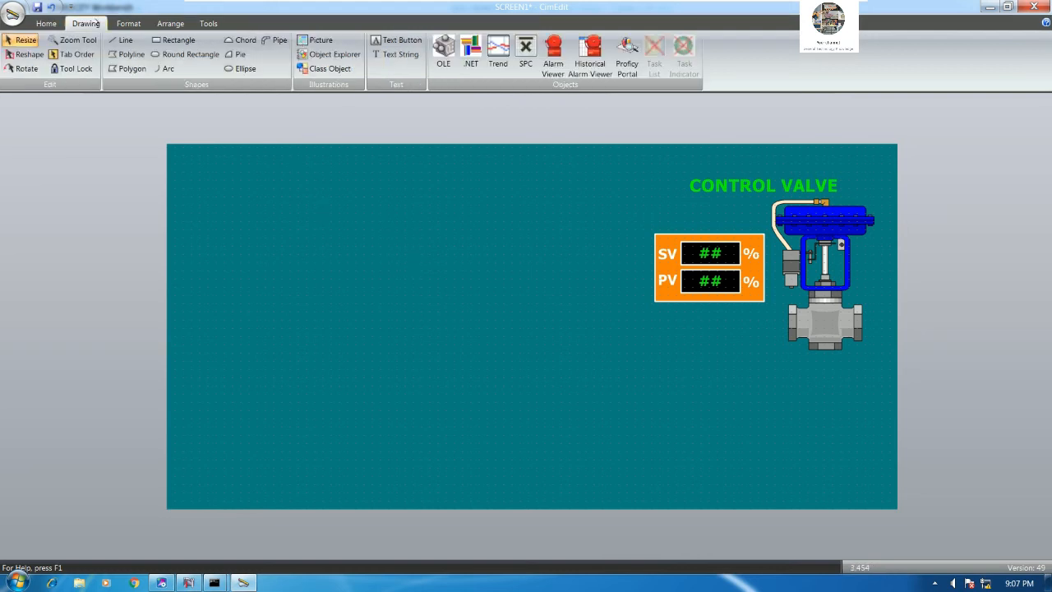
pyautogui.click(397, 40)
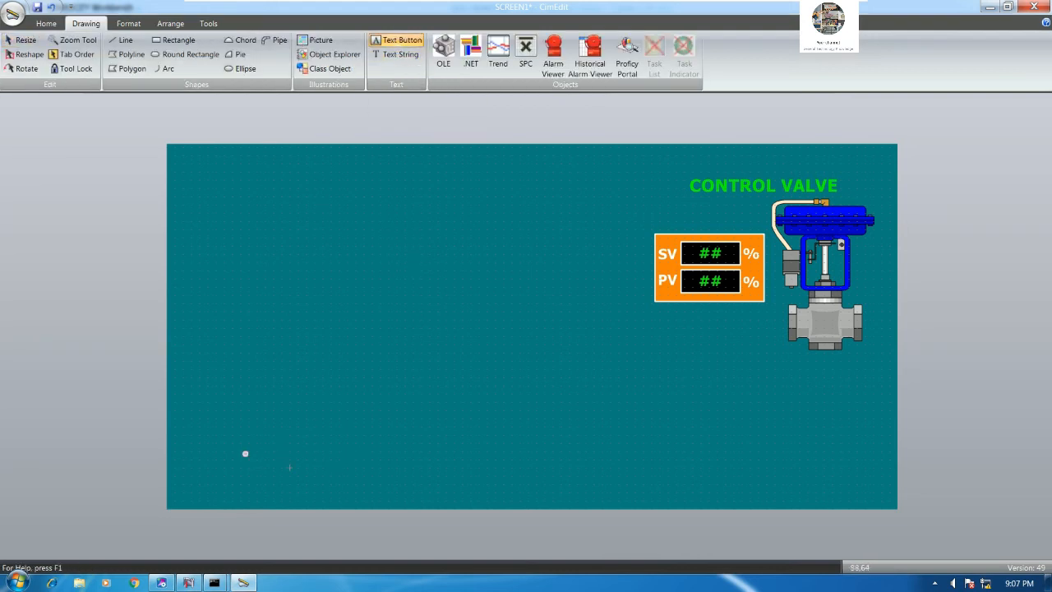
pyautogui.moveTo(247, 451); pyautogui.dragTo(393, 488)
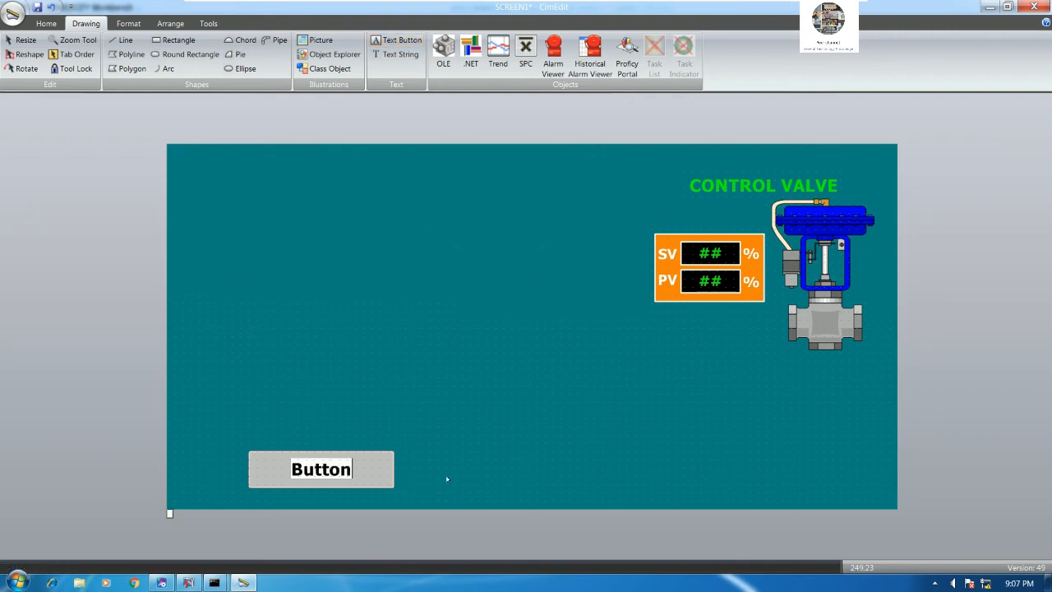
pyautogui.write('STOP')
pyautogui.press('Return')
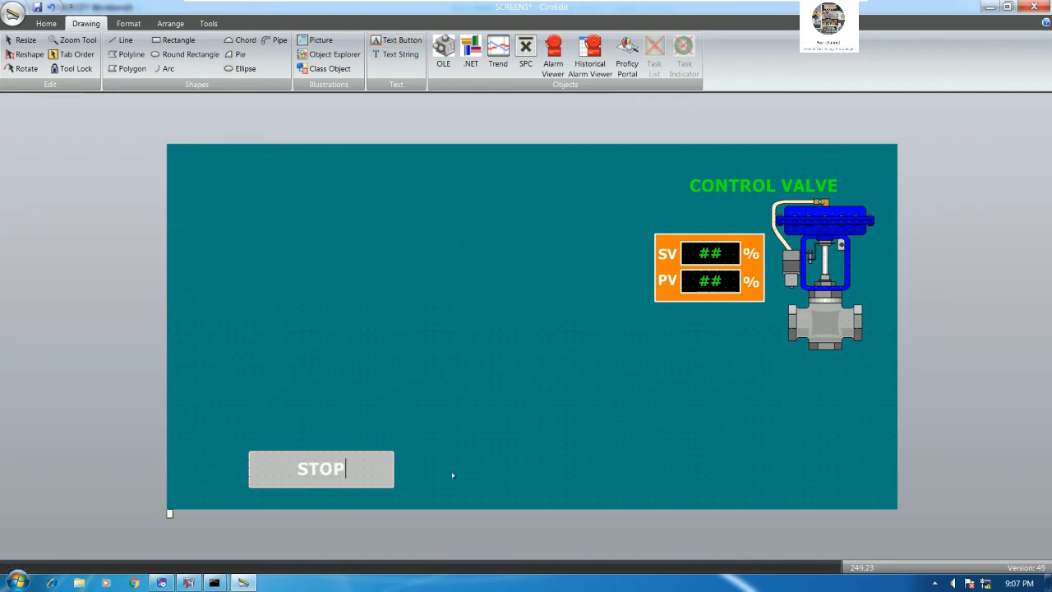
pyautogui.moveTo(394, 469); pyautogui.dragTo(343, 469)
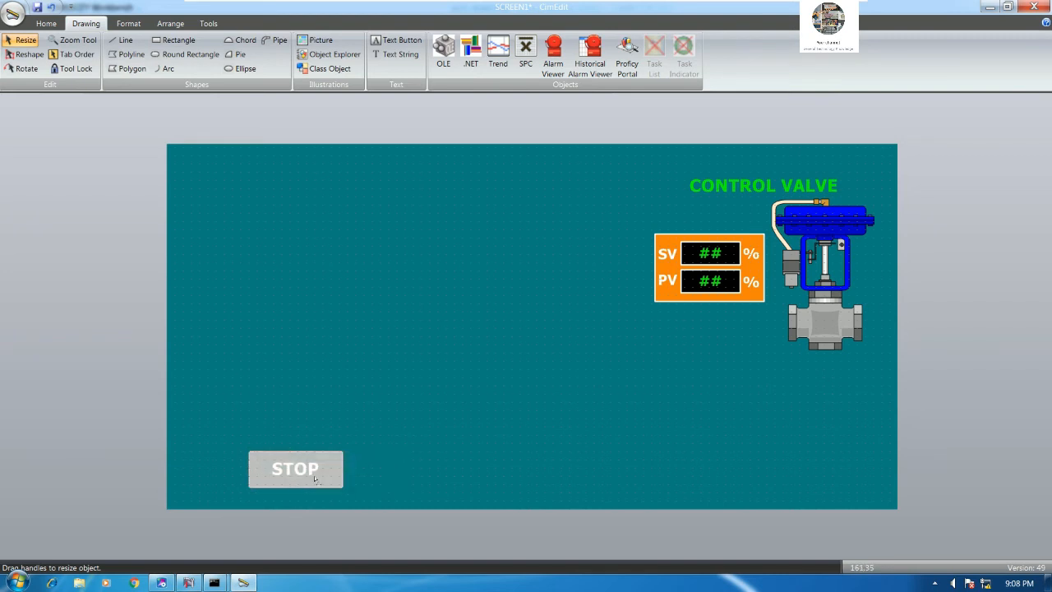
# - Set the button color of the STOP button to Red
pyautogui.doubleClick(315, 478)
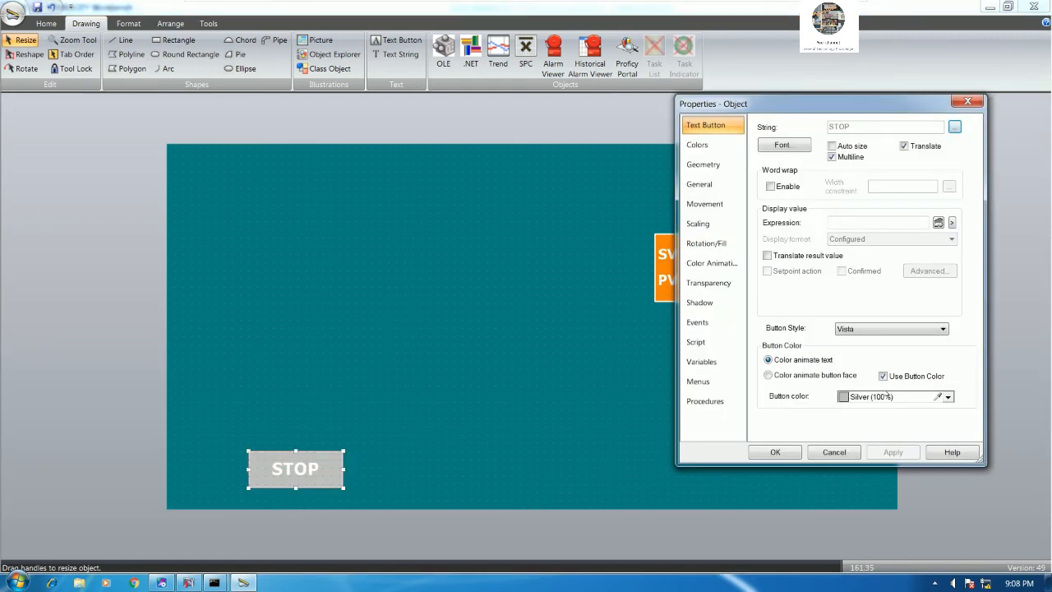
pyautogui.click(906, 397)
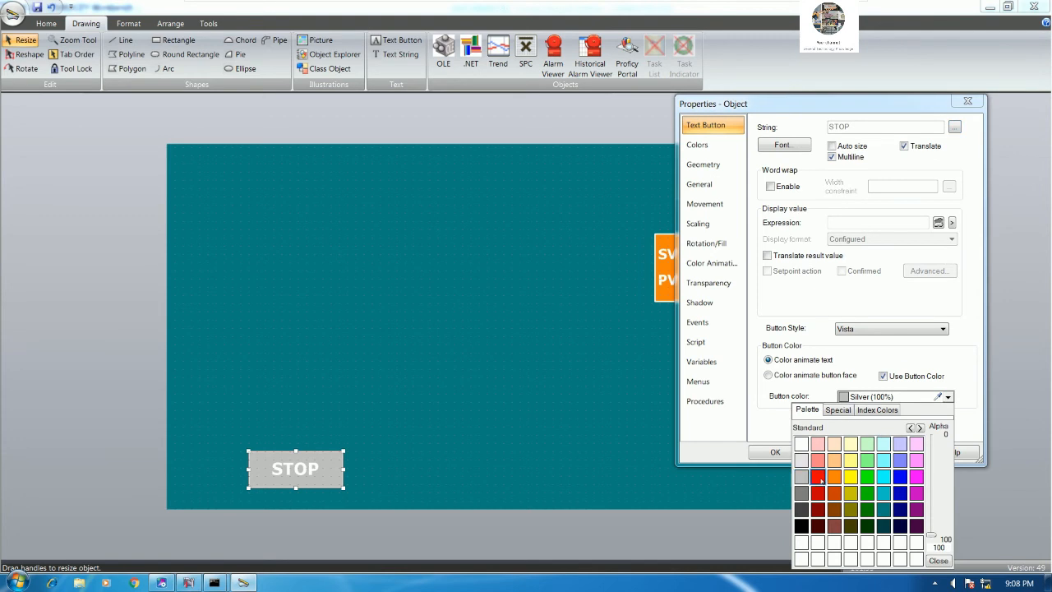
pyautogui.click(817, 476)
pyautogui.click(892, 452)
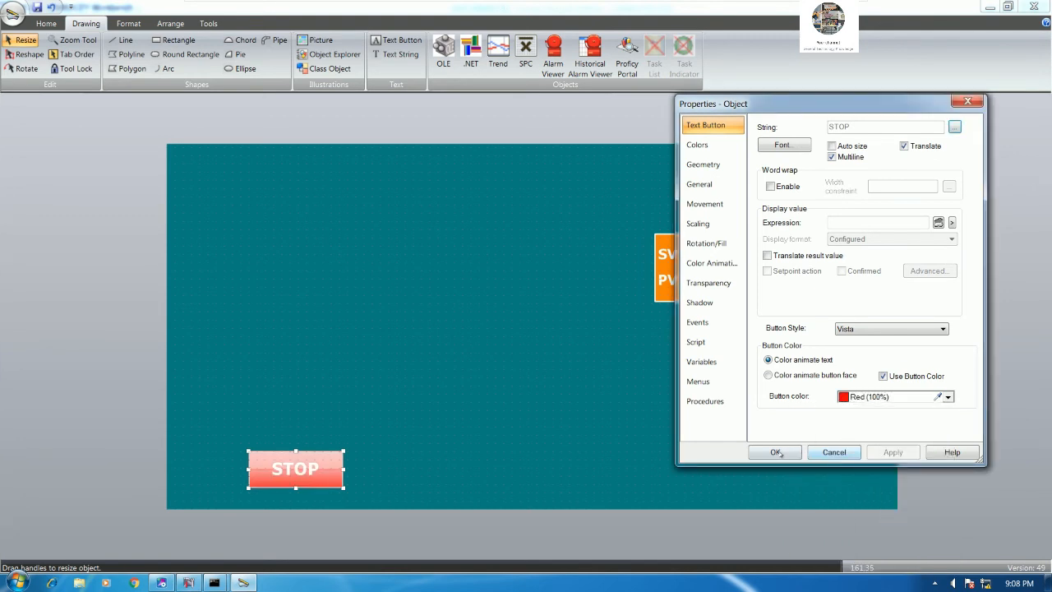
pyautogui.click(775, 452)
# - Duplicate the STOP button just to its right and relabel the copy START
pyautogui.moveTo(336, 481); pyautogui.dragTo(437, 481)
pyautogui.doubleClick(422, 470)
pyautogui.write('STAT')
pyautogui.press('BackSpace')
pyautogui.press('BackSpace')
pyautogui.press('BackSpace')
pyautogui.press('BackSpace')
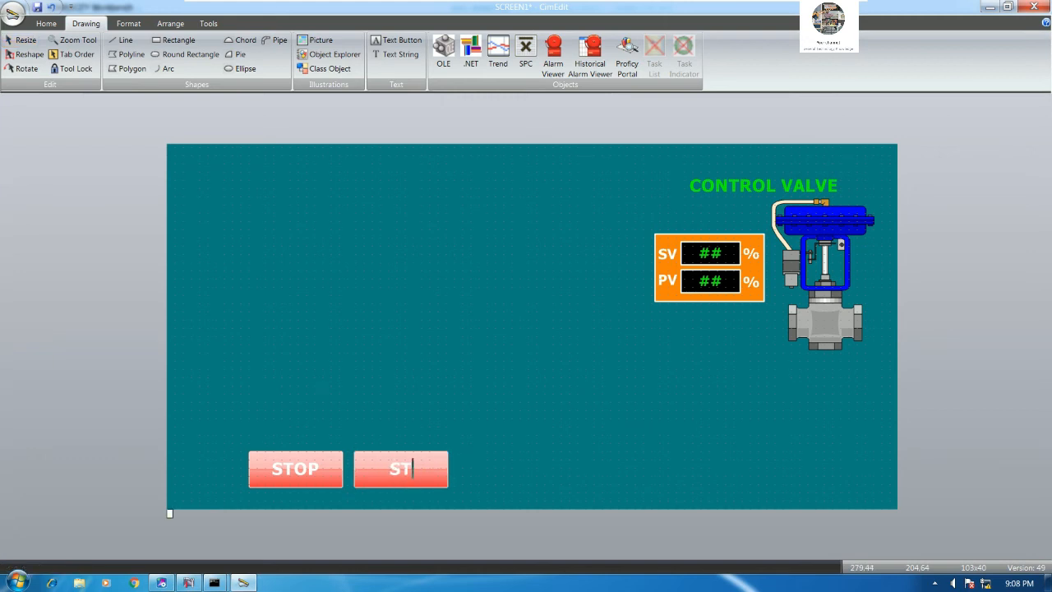
pyautogui.write('START')
pyautogui.click(504, 461)
# - Set the button color of the START button to Blue
pyautogui.click(432, 474)
pyautogui.doubleClick(432, 474)
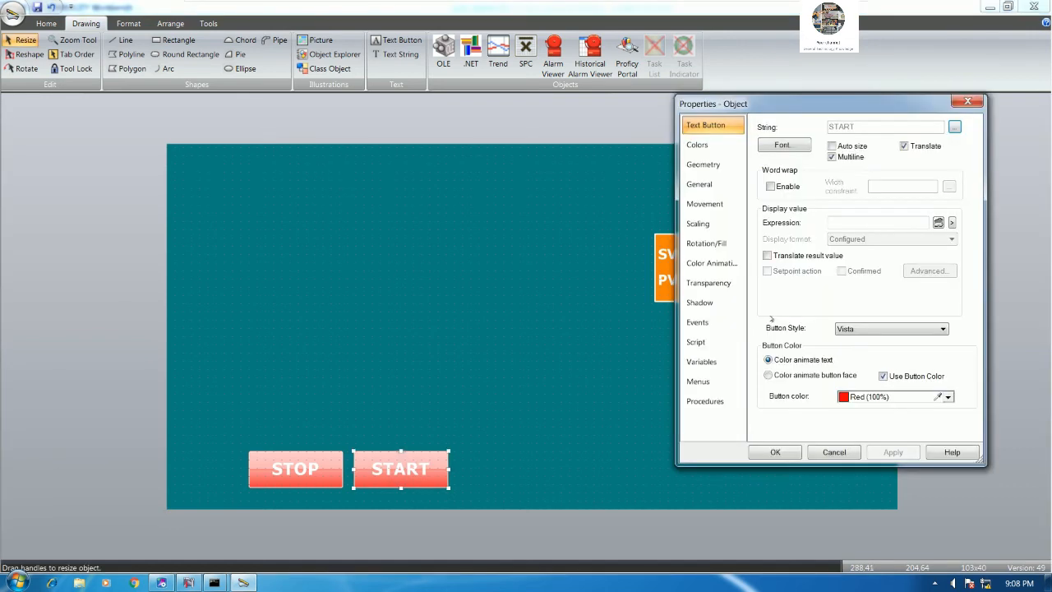
pyautogui.click(934, 398)
pyautogui.click(900, 476)
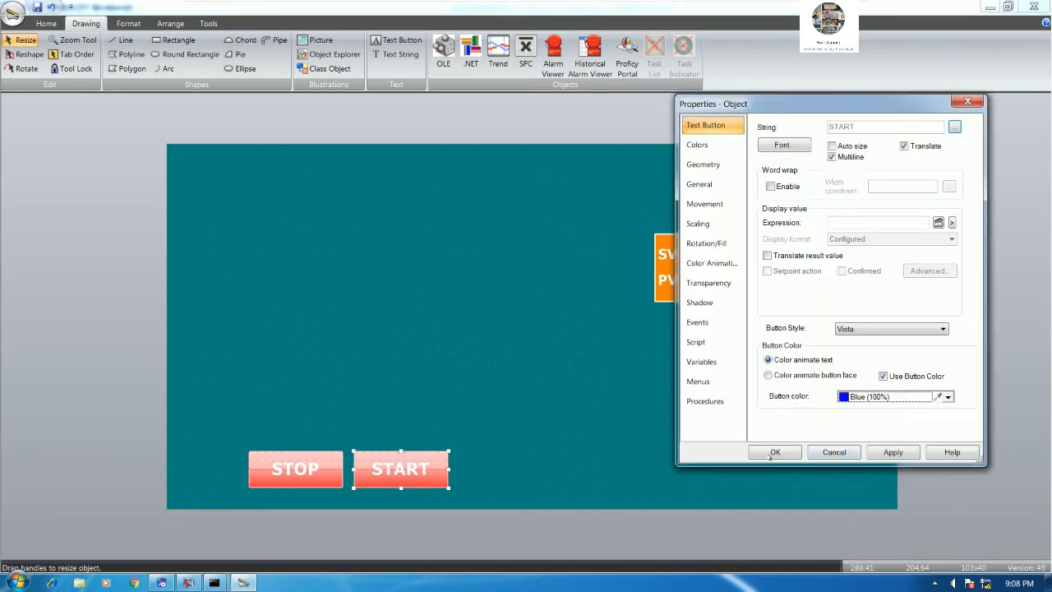
pyautogui.click(774, 451)
# - Change the fill color of the STOP button's text to black in its object properties
pyautogui.click(317, 470)
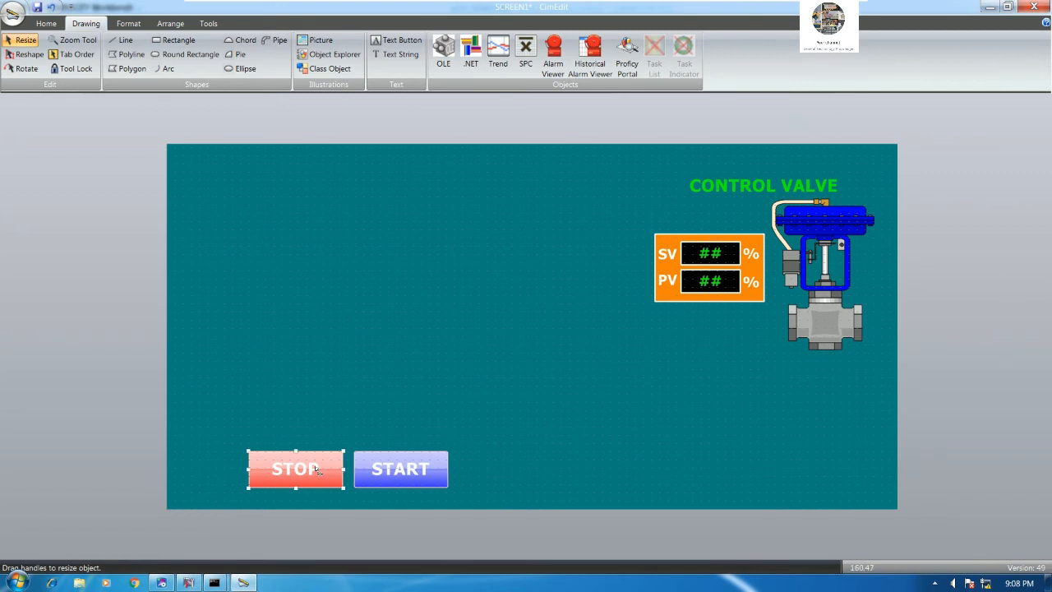
pyautogui.doubleClick(327, 467)
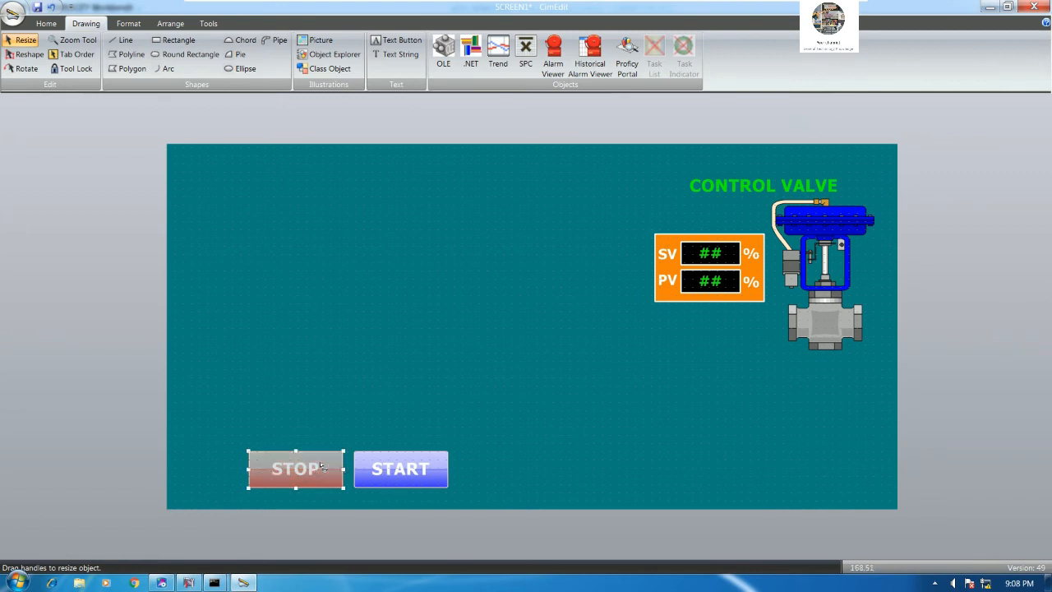
pyautogui.click(474, 404)
pyautogui.doubleClick(301, 471)
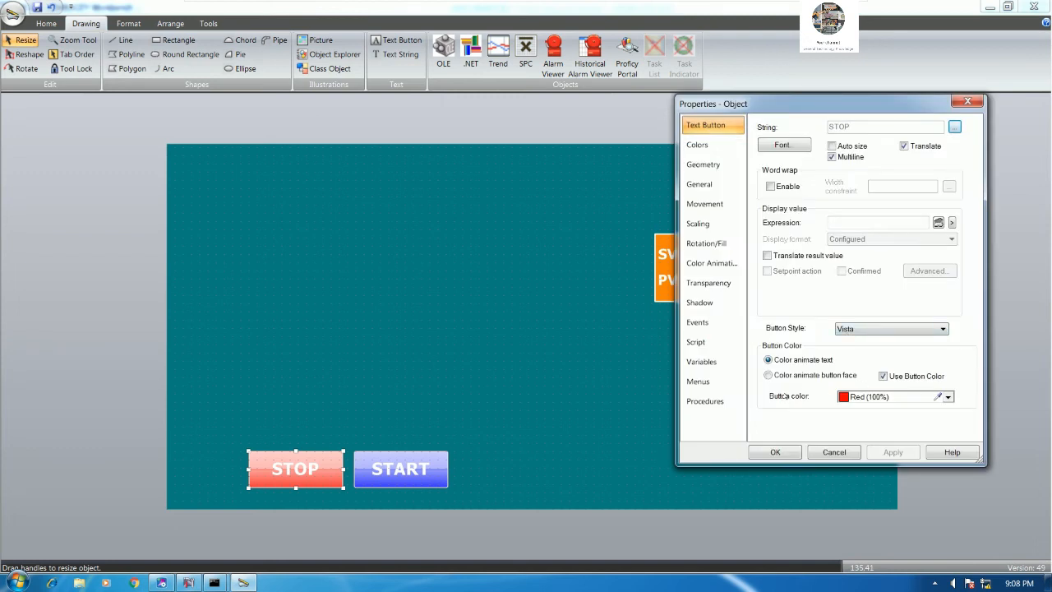
pyautogui.click(697, 144)
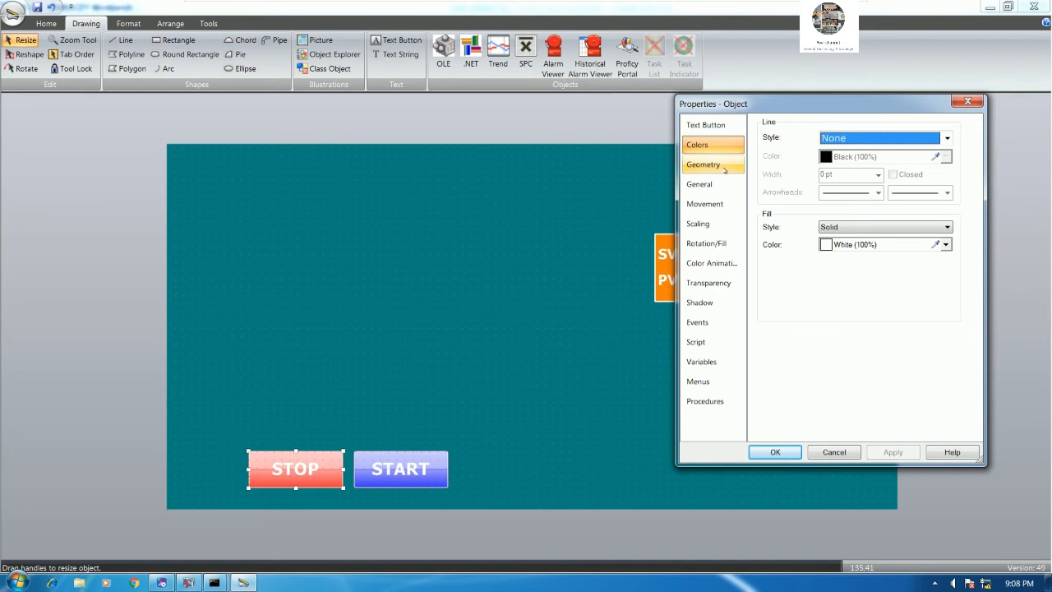
pyautogui.click(944, 244)
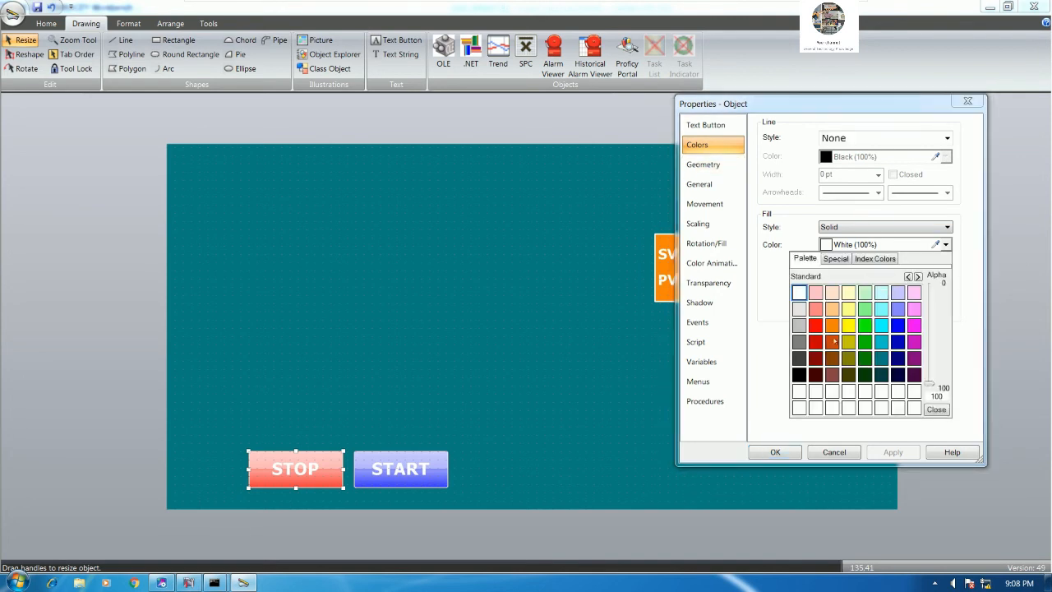
pyautogui.click(801, 368)
pyautogui.click(774, 452)
# - Change the fill color of the START button's text to black in its object properties
pyautogui.doubleClick(400, 468)
pyautogui.click(867, 244)
pyautogui.click(799, 374)
pyautogui.click(775, 452)
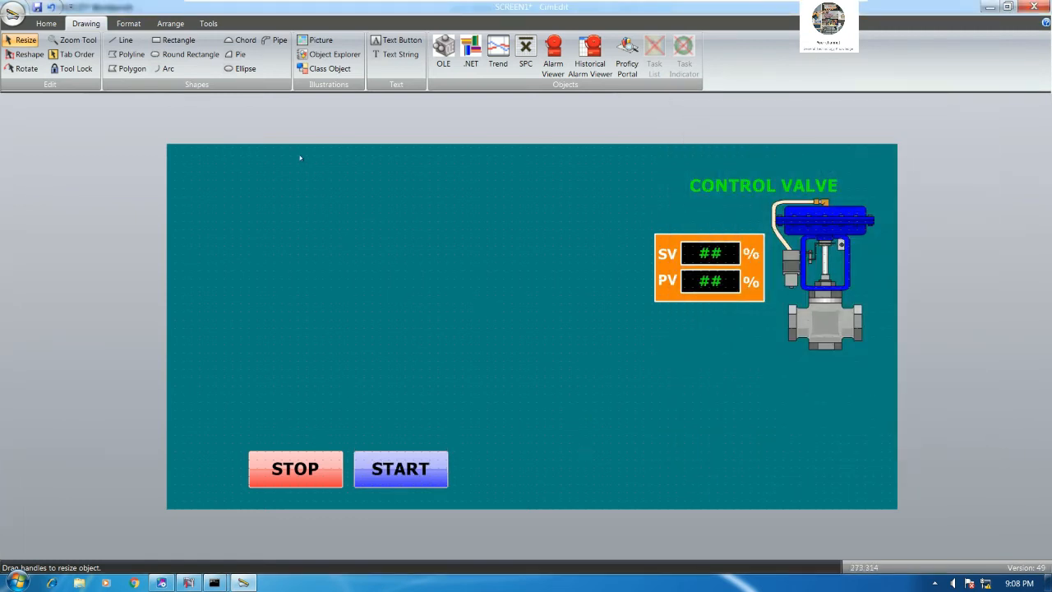
# - Find the Motors category in the symbol library and place the Motor 15 symbol in the upper-left part of SCREEN1
pyautogui.click(328, 54)
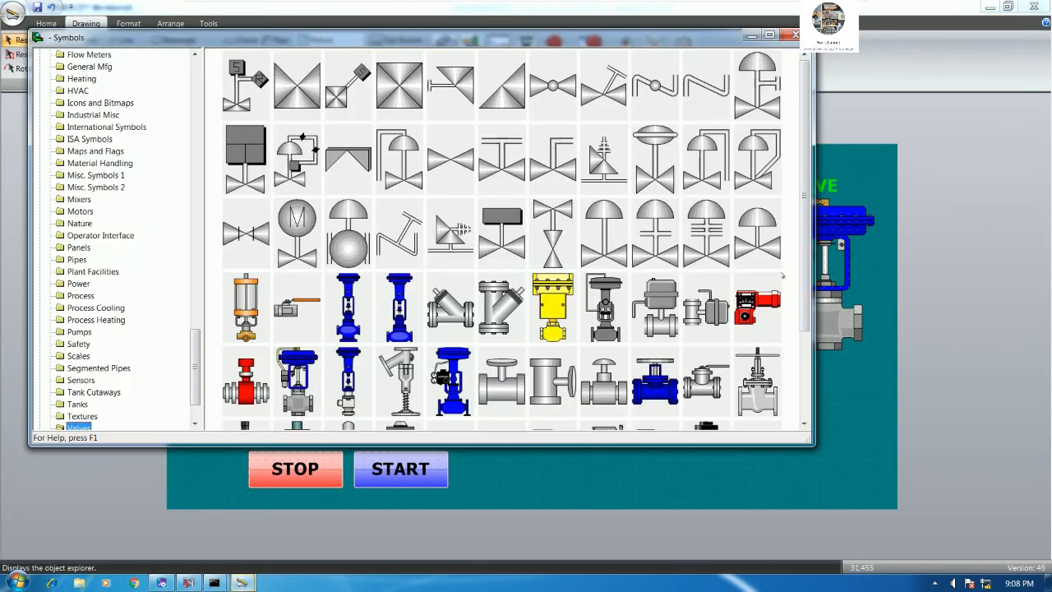
pyautogui.scroll(-2, 132, 381)
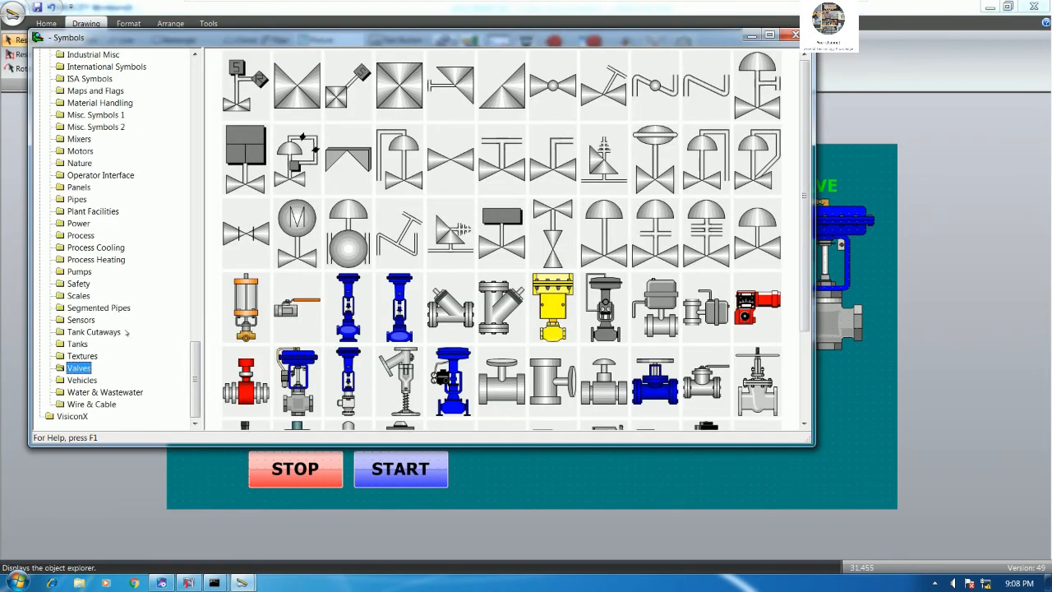
pyautogui.scroll(3, 106, 297)
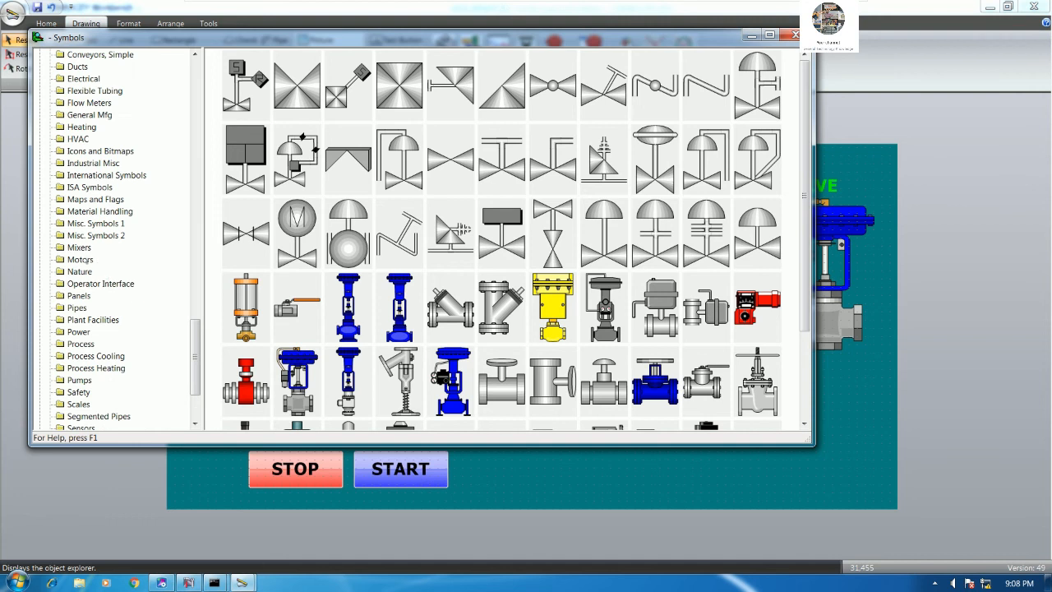
pyautogui.click(81, 259)
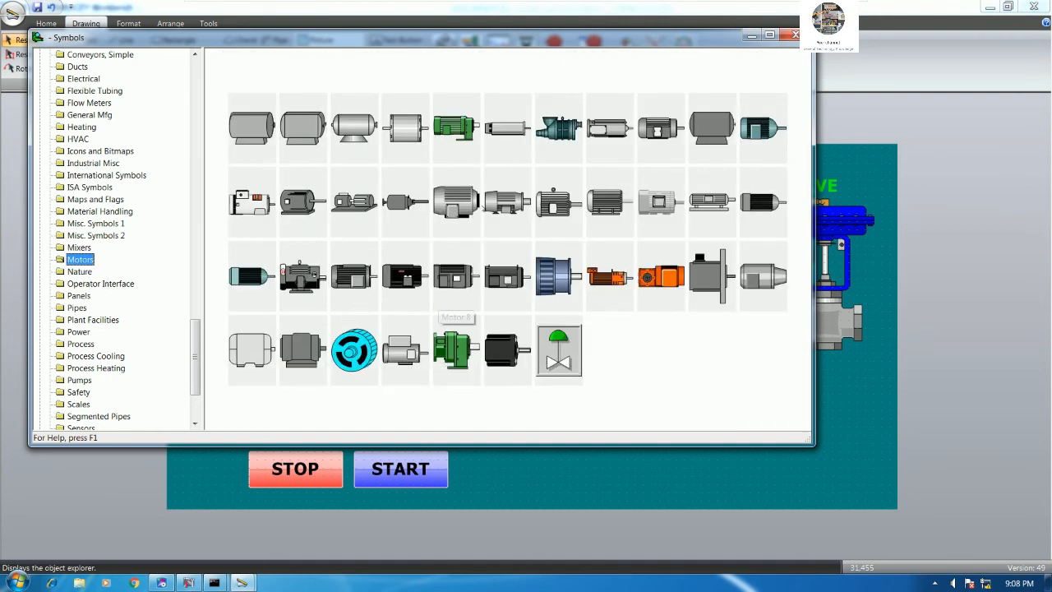
pyautogui.moveTo(598, 41); pyautogui.dragTo(912, 82)
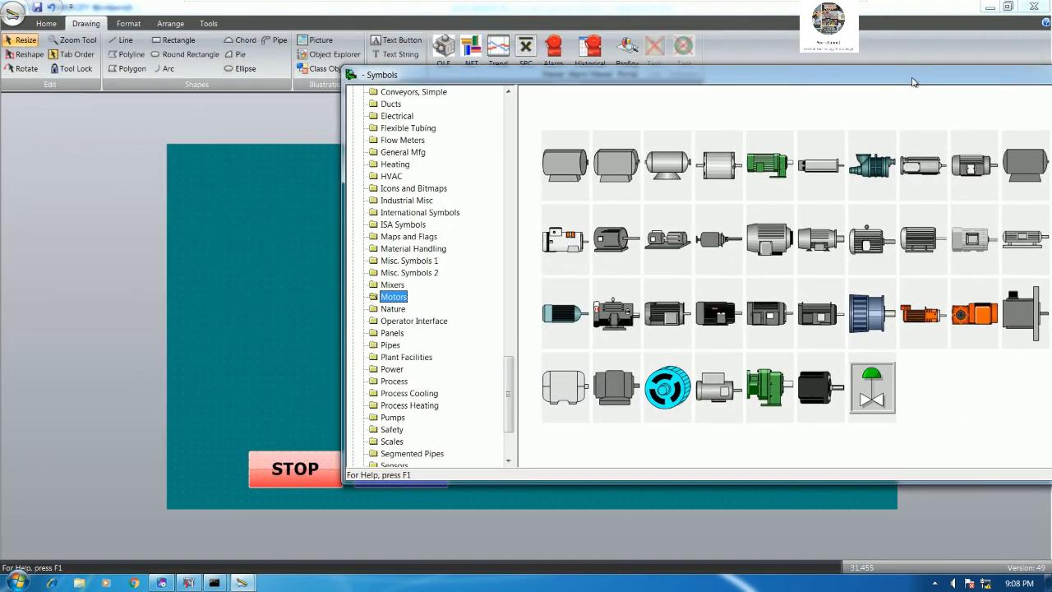
pyautogui.moveTo(760, 77); pyautogui.dragTo(898, 69)
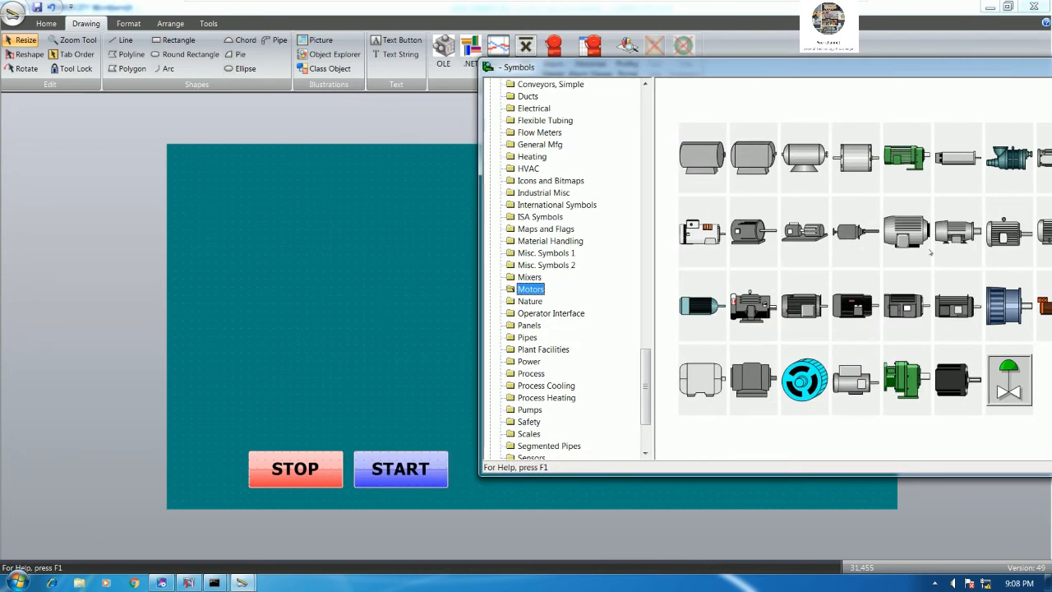
pyautogui.moveTo(263, 265); pyautogui.dragTo(233, 229)
# - Place the Brake motor, Motor 5, Motor 11 and 3-D ISA Motor 2 symbols at separate spots on SCREEN1
pyautogui.moveTo(1001, 73); pyautogui.dragTo(906, 103)
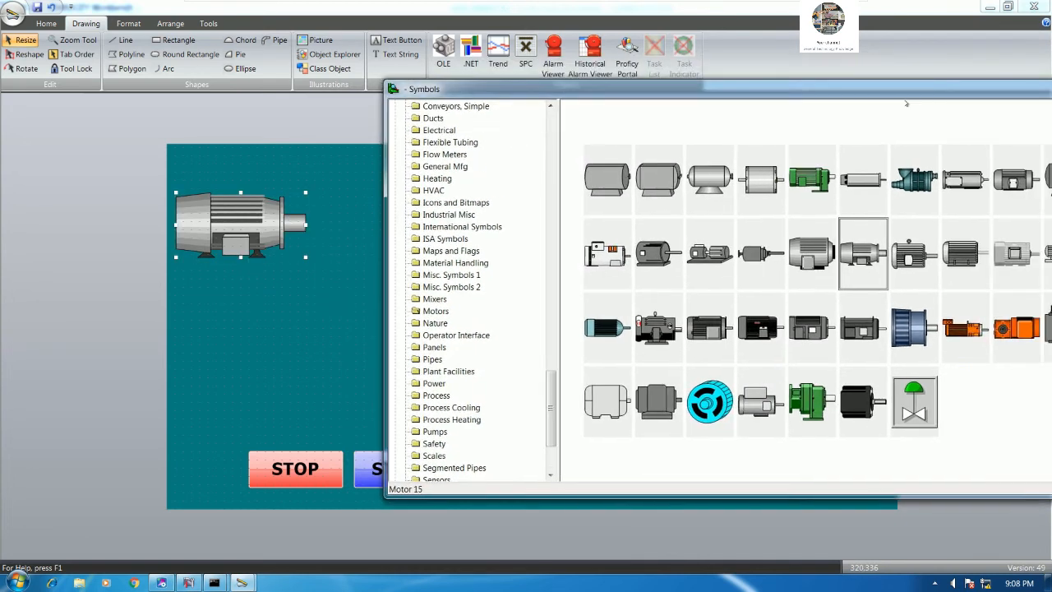
pyautogui.moveTo(811, 179); pyautogui.dragTo(319, 338)
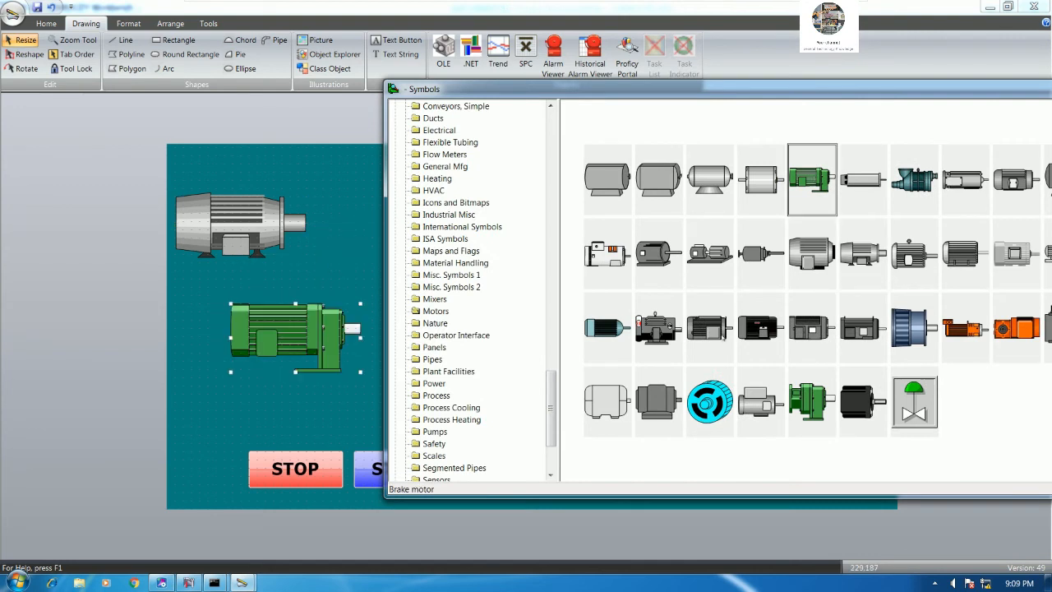
pyautogui.moveTo(720, 86); pyautogui.dragTo(970, 75)
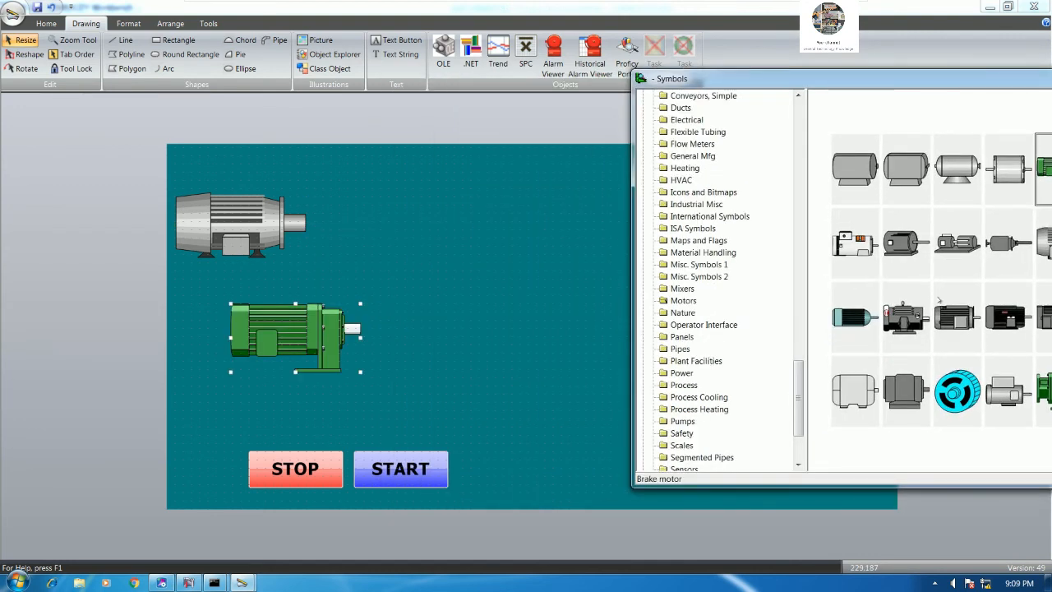
pyautogui.moveTo(957, 316); pyautogui.dragTo(454, 222)
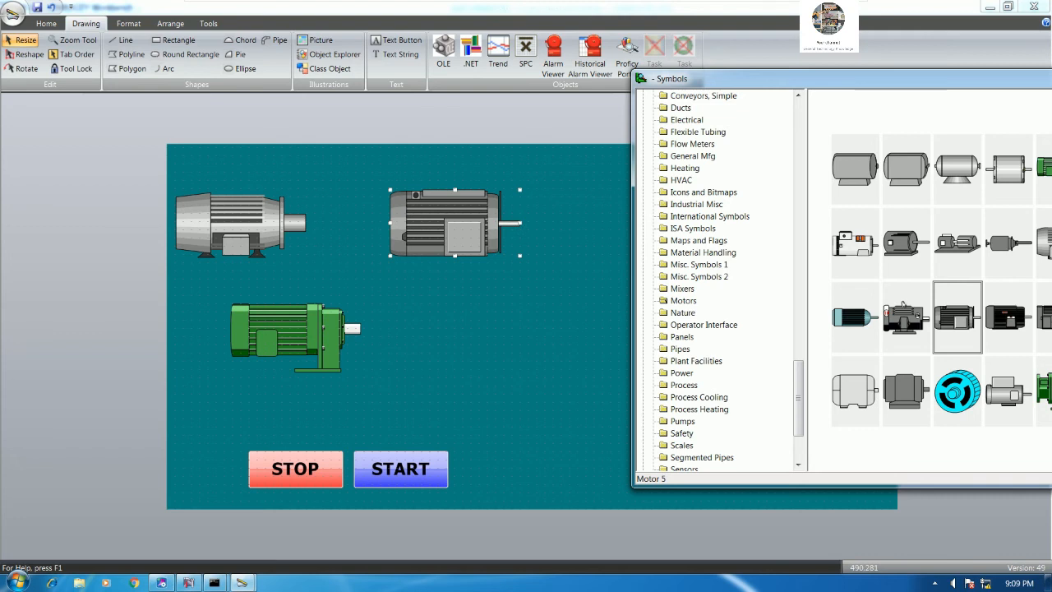
pyautogui.moveTo(906, 243); pyautogui.dragTo(519, 330)
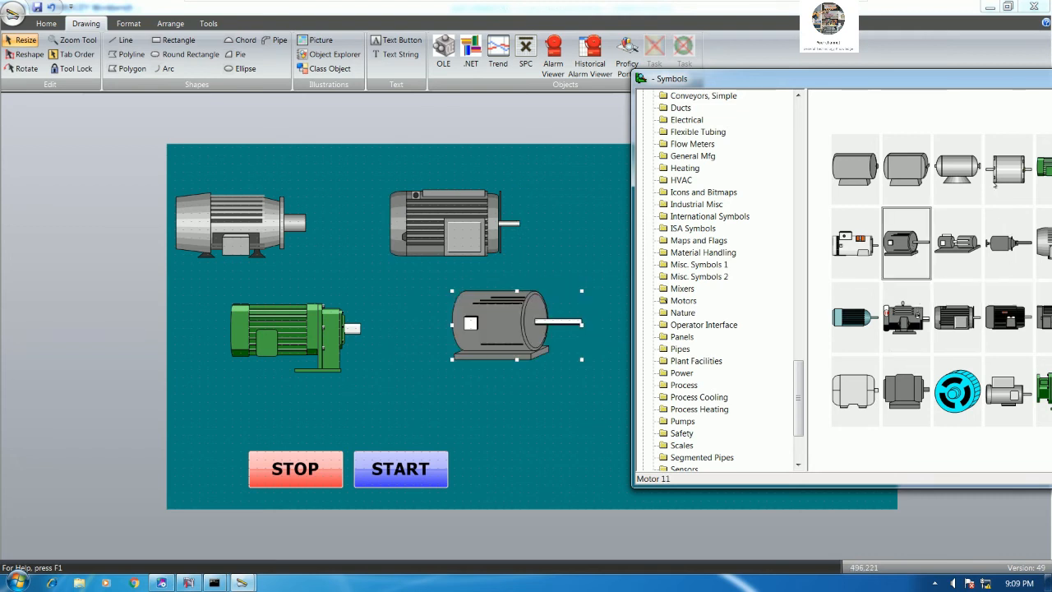
pyautogui.moveTo(906, 168); pyautogui.dragTo(549, 426)
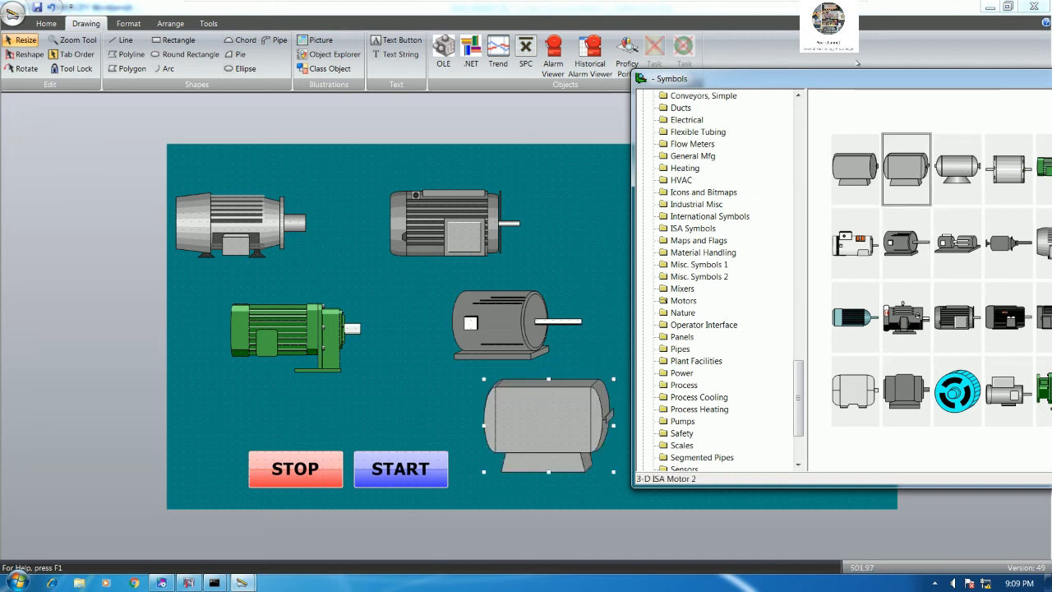
# - Shrink the two upper motor symbols and set them side by side in the upper-left part of SCREEN1
pyautogui.moveTo(864, 78); pyautogui.dragTo(405, 101)
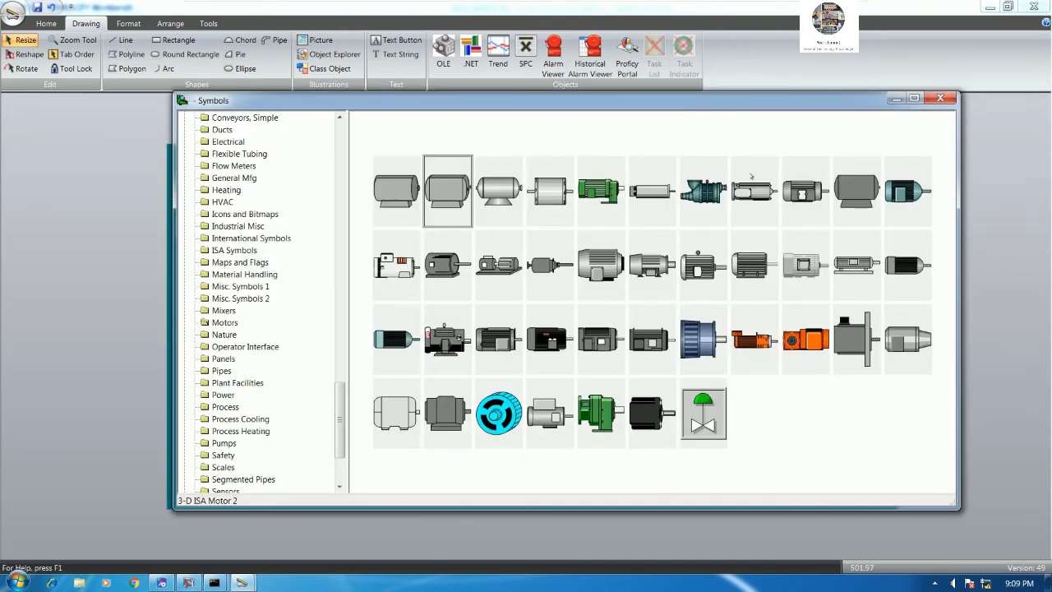
pyautogui.moveTo(956, 168); pyautogui.dragTo(575, 168)
pyautogui.moveTo(404, 105); pyautogui.dragTo(947, 85)
pyautogui.click(335, 255)
pyautogui.click(304, 253)
pyautogui.moveTo(304, 253); pyautogui.dragTo(274, 233)
pyautogui.moveTo(475, 244); pyautogui.dragTo(386, 244)
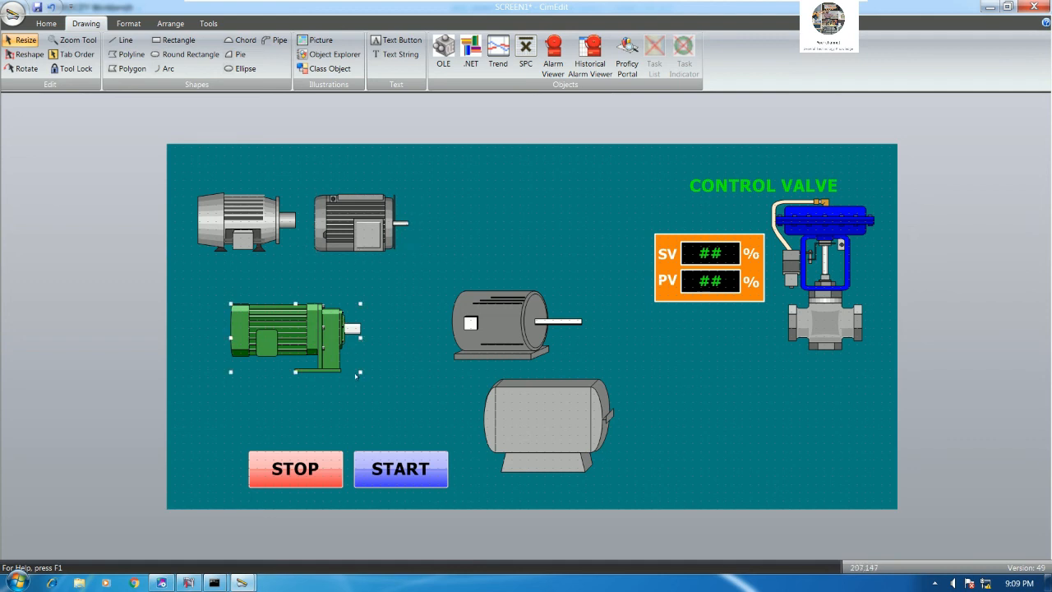
# - Bring the green and dark grey motors into the upper row, moving the control valve group down to clear space
pyautogui.moveTo(360, 370); pyautogui.dragTo(524, 224)
pyautogui.click(595, 261)
pyautogui.moveTo(634, 171); pyautogui.dragTo(896, 324)
pyautogui.moveTo(832, 330); pyautogui.dragTo(845, 444)
pyautogui.click(574, 300)
pyautogui.moveTo(521, 324); pyautogui.dragTo(622, 225)
# - Shrink the tank-shaped motor and place it at the right end of the row, and slightly reduce the dark grey motor
pyautogui.click(574, 397)
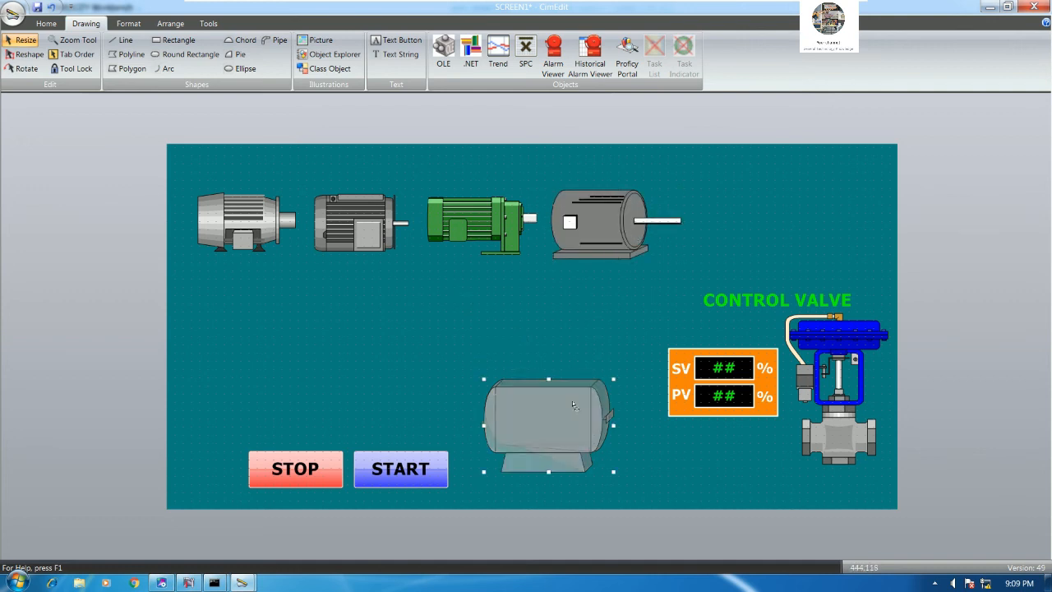
pyautogui.moveTo(612, 471); pyautogui.dragTo(775, 228)
pyautogui.click(608, 220)
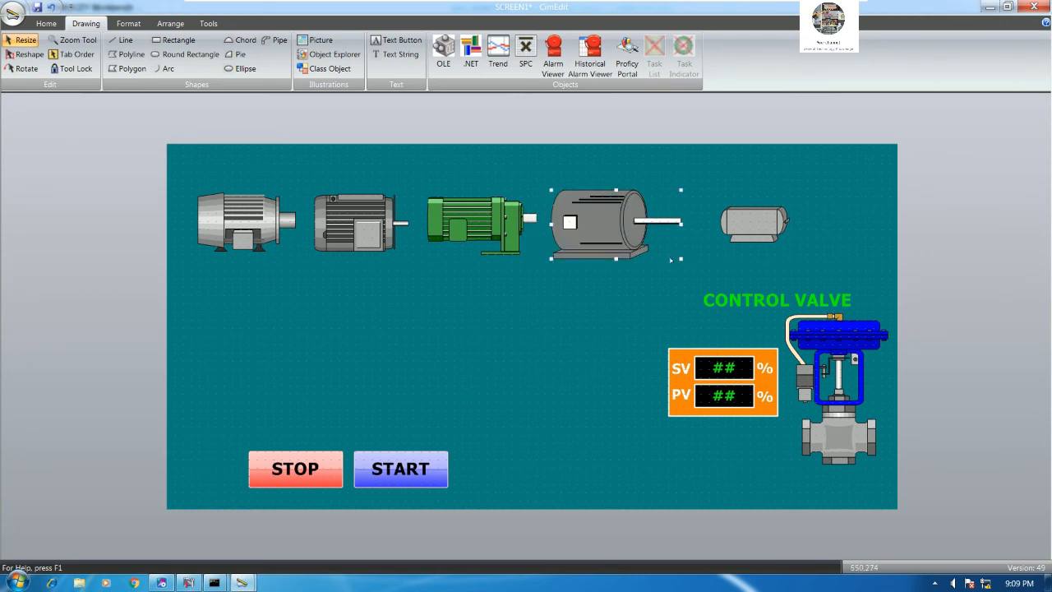
pyautogui.moveTo(680, 258); pyautogui.dragTo(655, 249)
pyautogui.moveTo(603, 229); pyautogui.dragTo(610, 231)
# - Set the width of SCREEN1 to 900 pt in the screen properties
pyautogui.rightClick(379, 119)
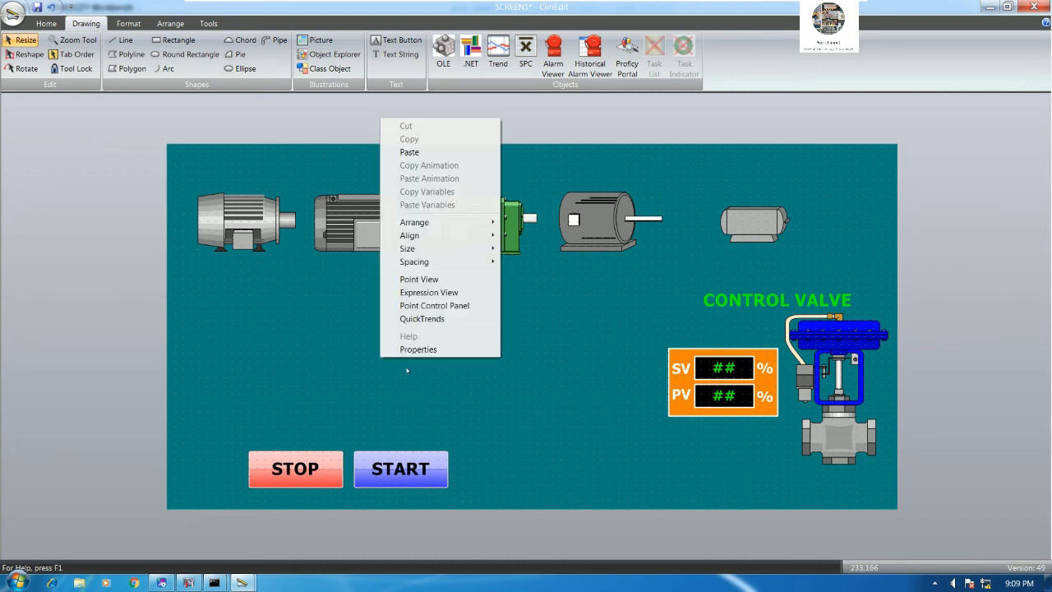
pyautogui.click(401, 348)
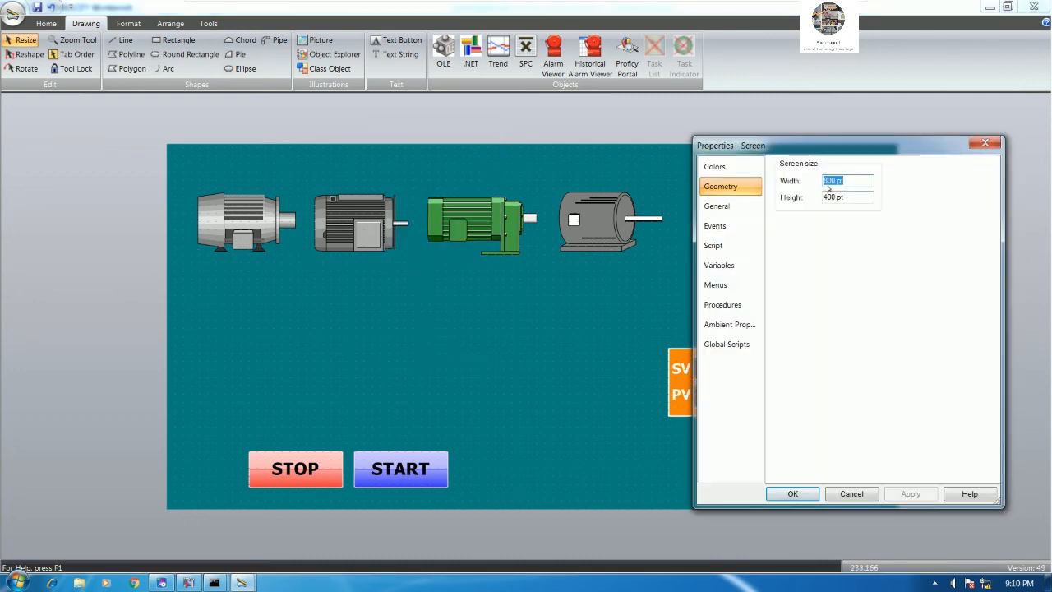
pyautogui.moveTo(828, 182); pyautogui.dragTo(794, 189)
pyautogui.write('9')
pyautogui.click(794, 493)
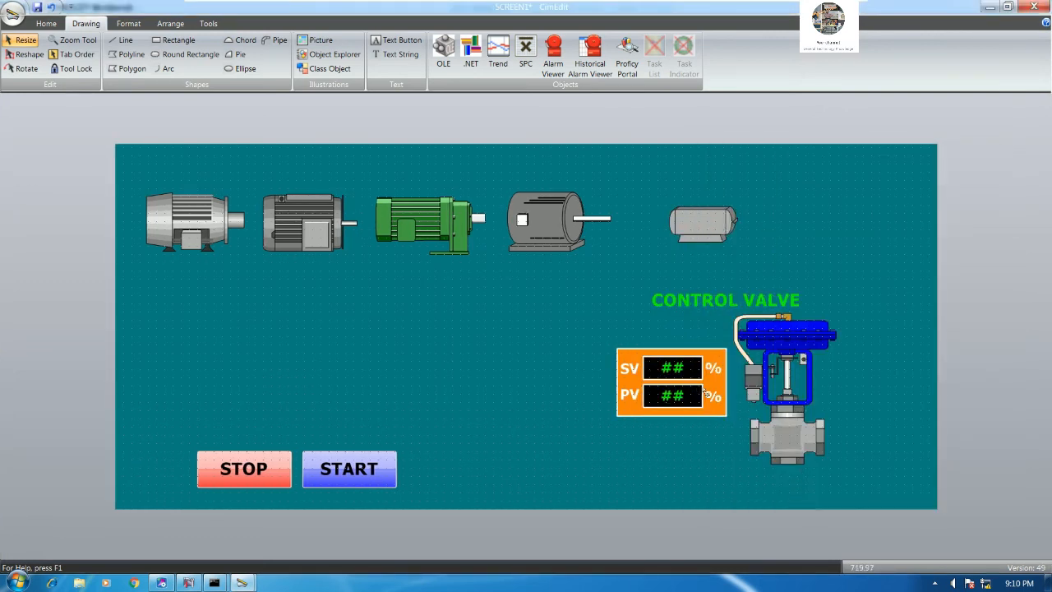
# - Shift the whole motor row slightly up and left, and enlarge the tank-shaped motor to match its neighbours
pyautogui.moveTo(111, 182); pyautogui.dragTo(873, 276)
pyautogui.moveTo(703, 228); pyautogui.dragTo(686, 216)
pyautogui.click(559, 299)
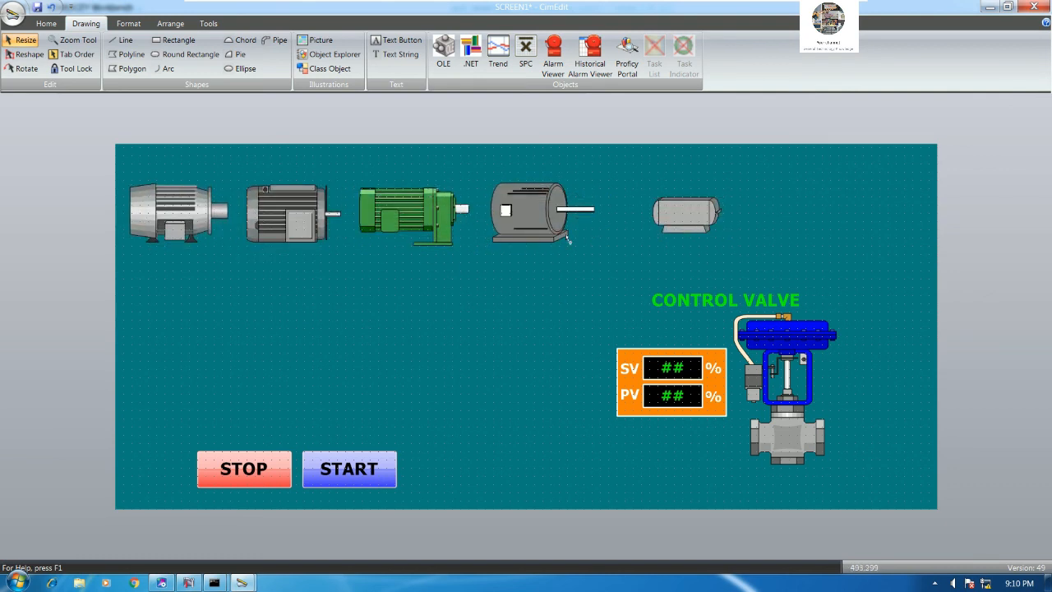
pyautogui.moveTo(553, 234); pyautogui.dragTo(550, 233)
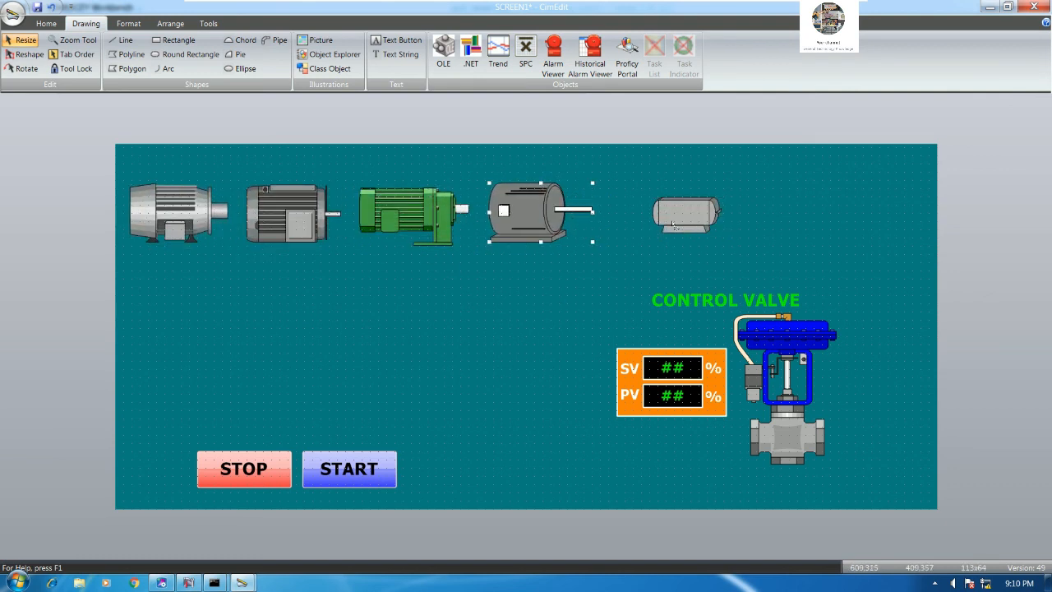
pyautogui.moveTo(677, 225); pyautogui.dragTo(633, 223)
pyautogui.moveTo(677, 195); pyautogui.dragTo(680, 218)
pyautogui.click(536, 279)
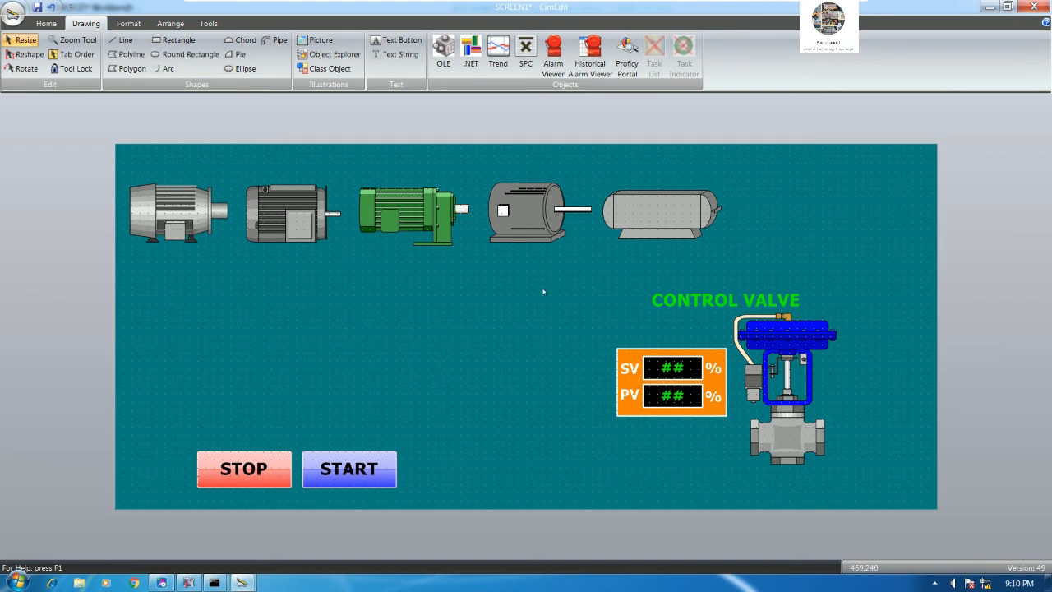
# - Set the width of SCREEN1 to 1000 pt in the screen properties
pyautogui.rightClick(446, 289)
pyautogui.click(472, 521)
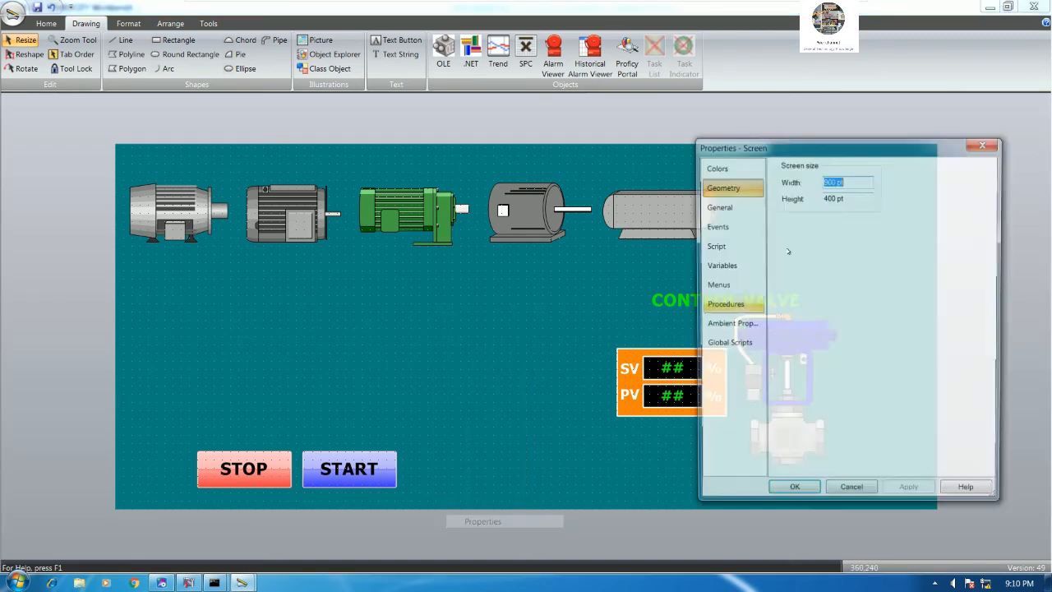
pyautogui.moveTo(828, 181); pyautogui.dragTo(811, 179)
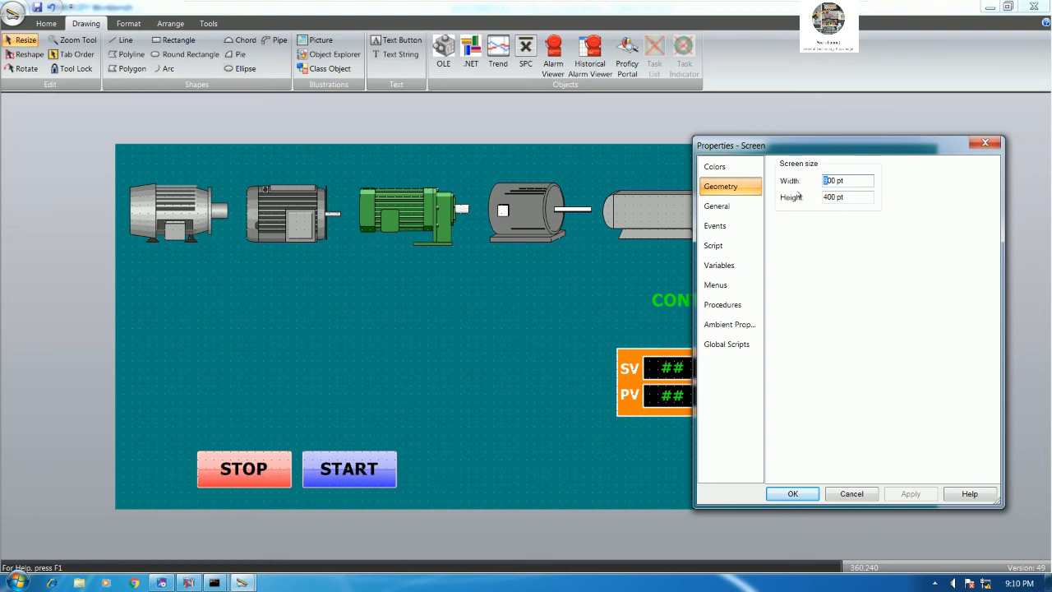
pyautogui.write('10')
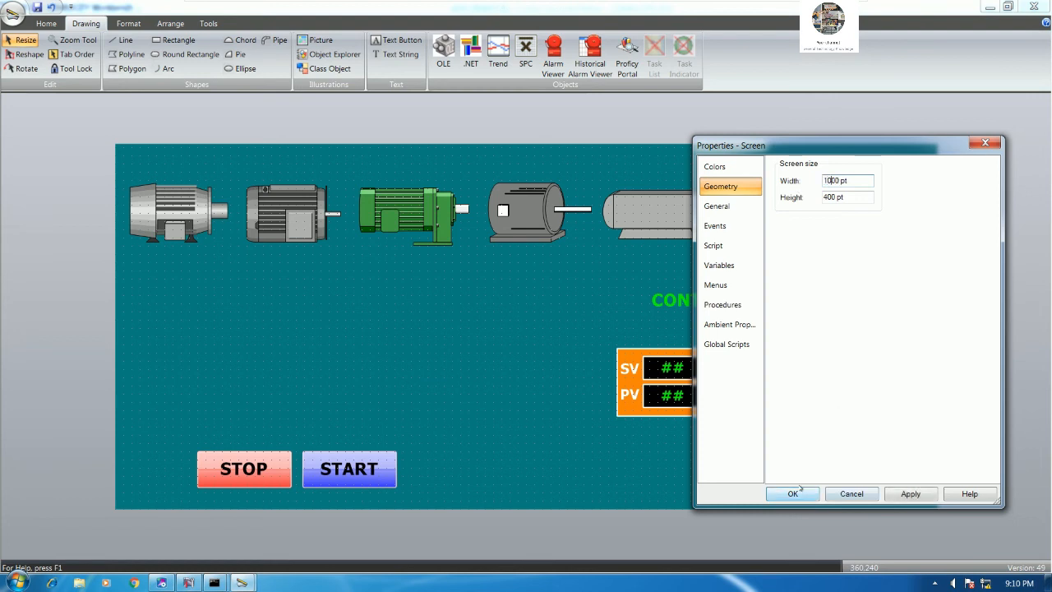
pyautogui.click(794, 493)
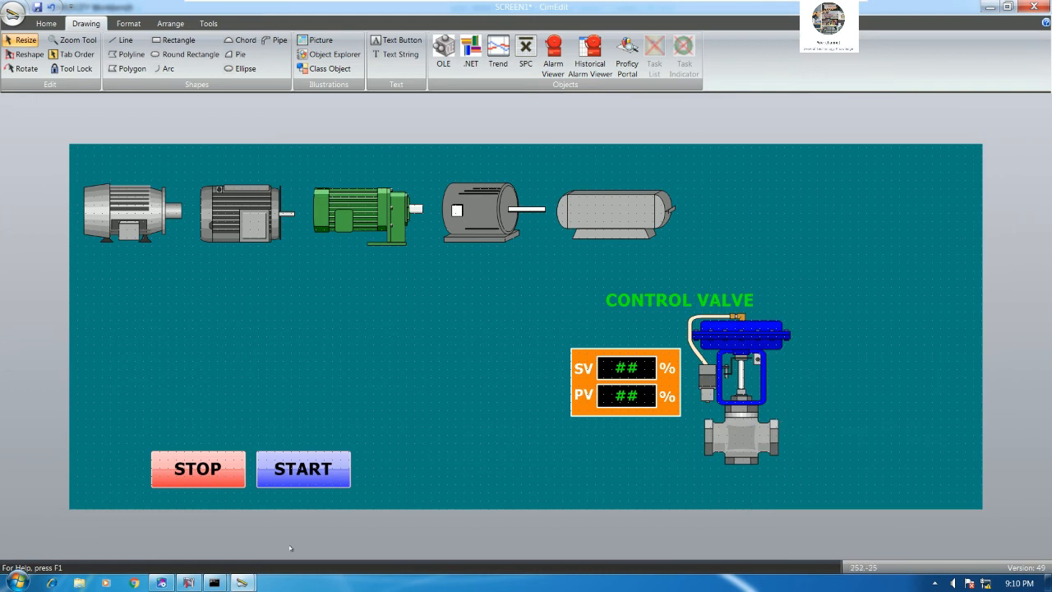
# - Place a grey motor symbol with a white terminal box from the Motors library as the row's sixth motor and shrink it
pyautogui.moveTo(242, 582)
pyautogui.click(325, 511)
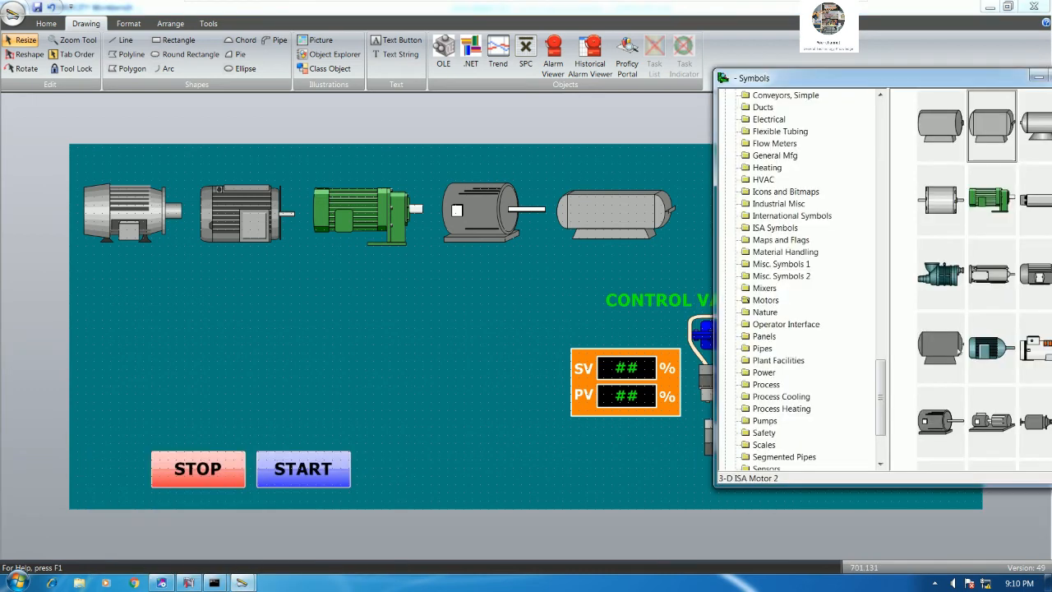
pyautogui.moveTo(795, 82); pyautogui.dragTo(846, 67)
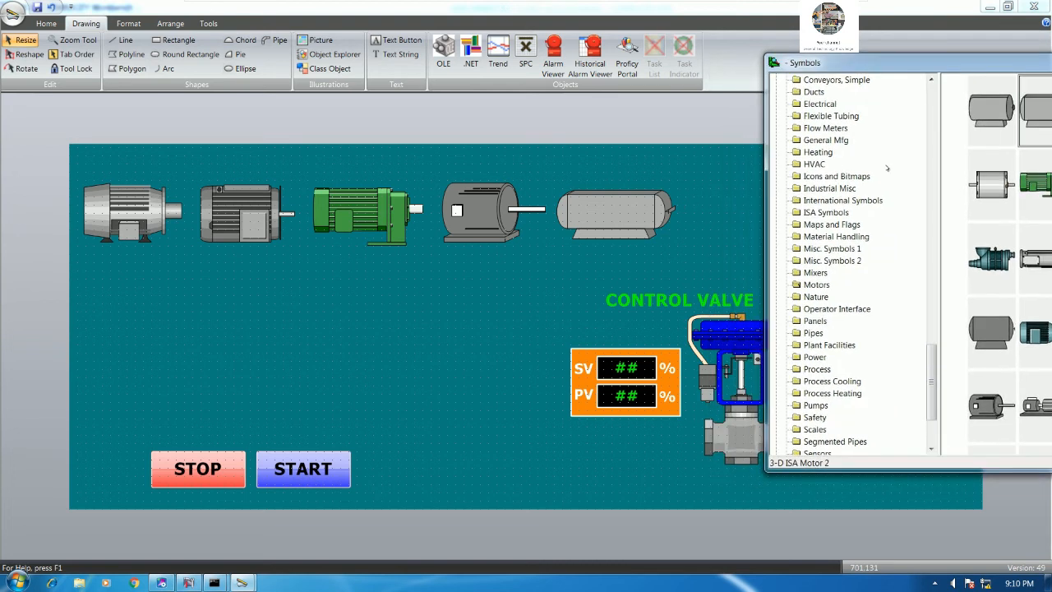
pyautogui.moveTo(956, 69); pyautogui.dragTo(401, 285)
pyautogui.moveTo(529, 504); pyautogui.dragTo(765, 214)
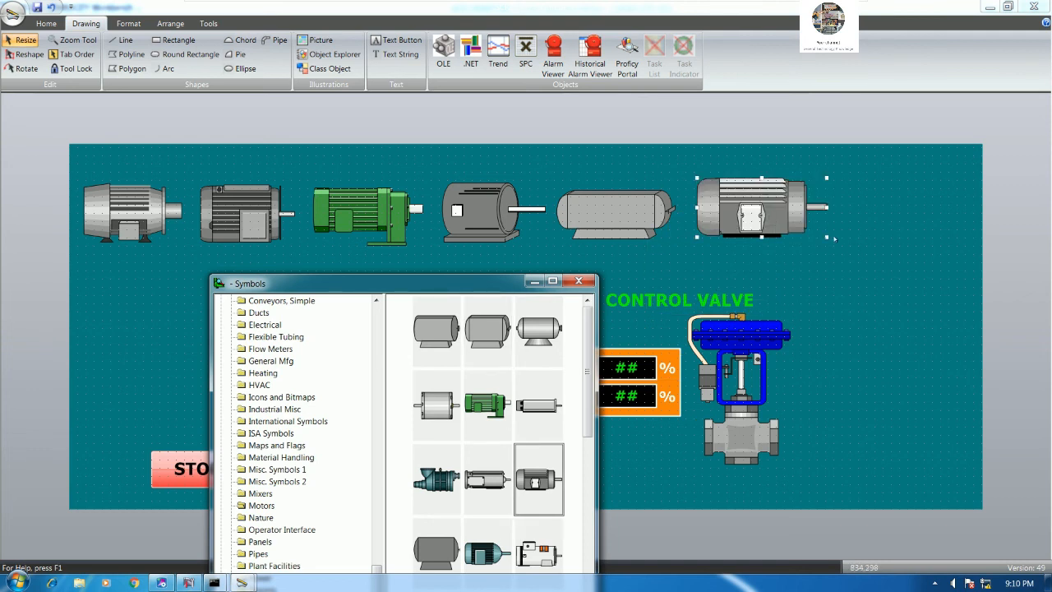
pyautogui.moveTo(826, 236); pyautogui.dragTo(764, 220)
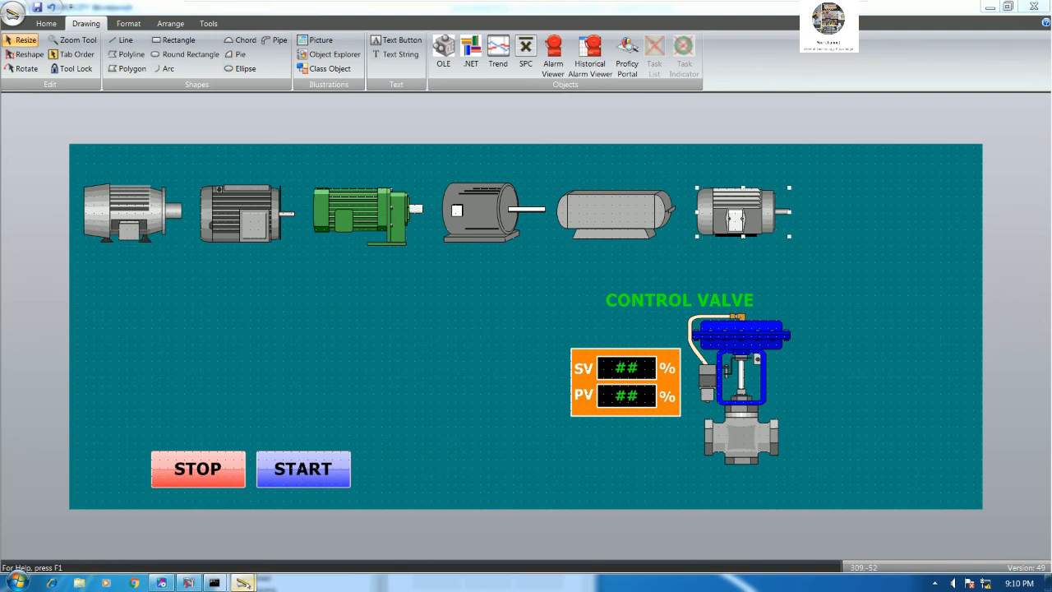
# - Place the white motor symbol with orange detail at the right end of the row and shrink it
pyautogui.moveTo(243, 582)
pyautogui.click(318, 510)
pyautogui.moveTo(538, 552); pyautogui.dragTo(909, 248)
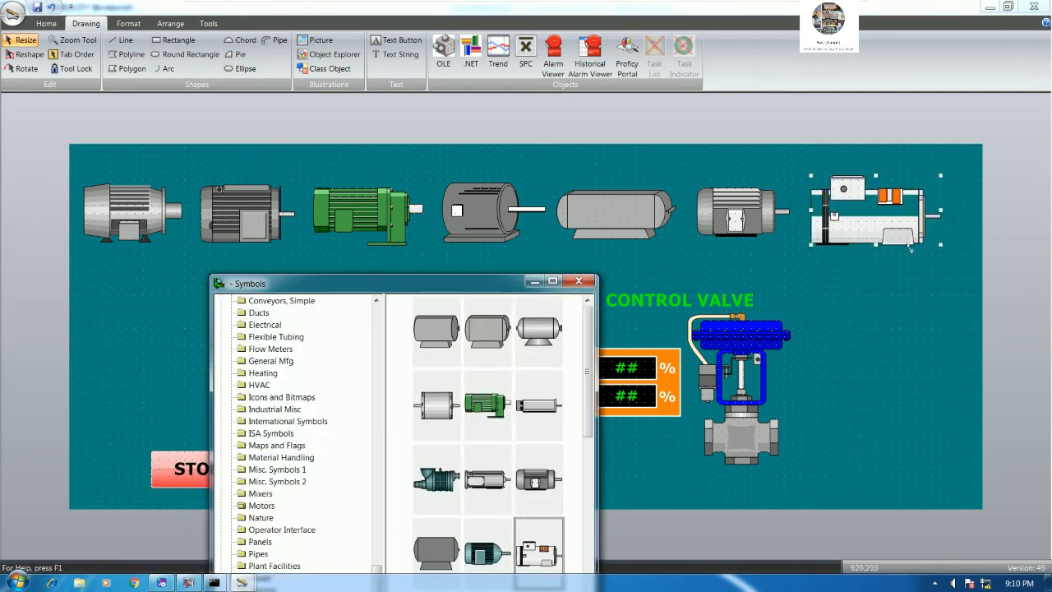
pyautogui.moveTo(811, 244); pyautogui.dragTo(832, 230)
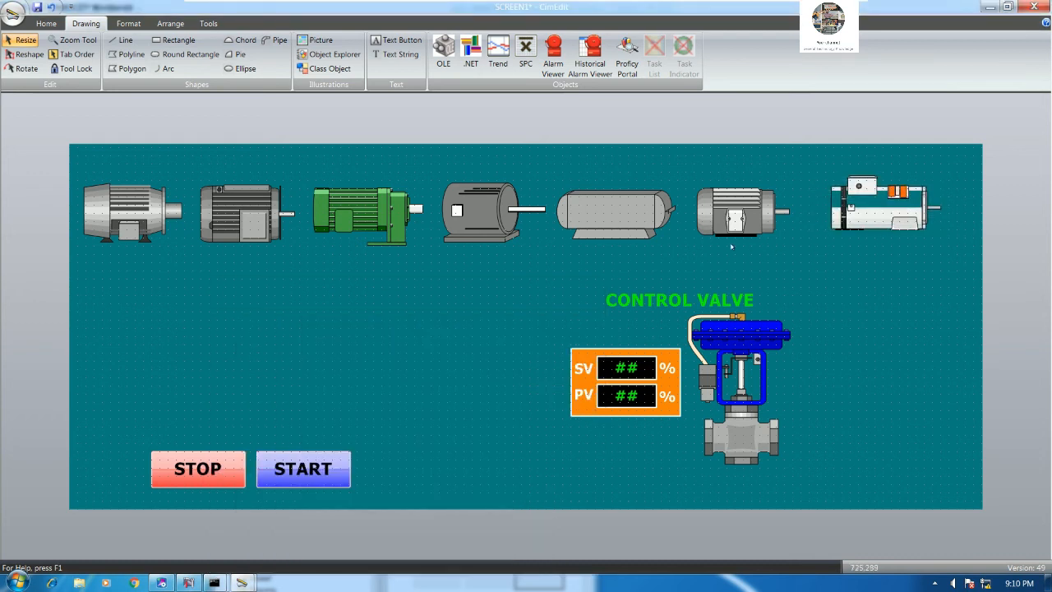
# - Increase the width of SCREEN1 beyond 1000 pt in the screen properties
pyautogui.click(472, 232)
pyautogui.rightClick(436, 305)
pyautogui.click(493, 538)
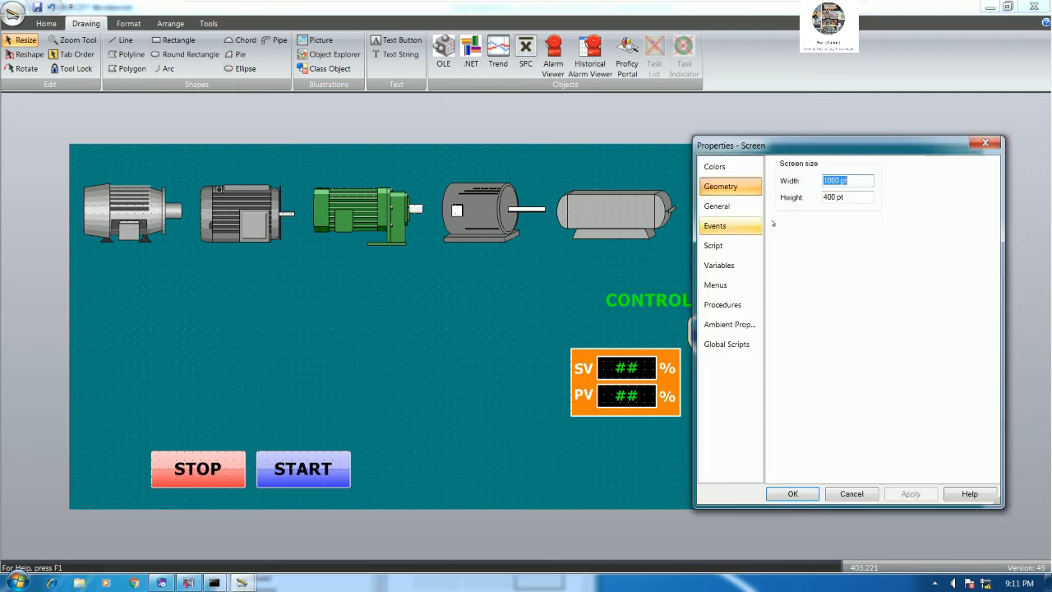
pyautogui.click(829, 180)
pyautogui.write('8')
pyautogui.click(792, 493)
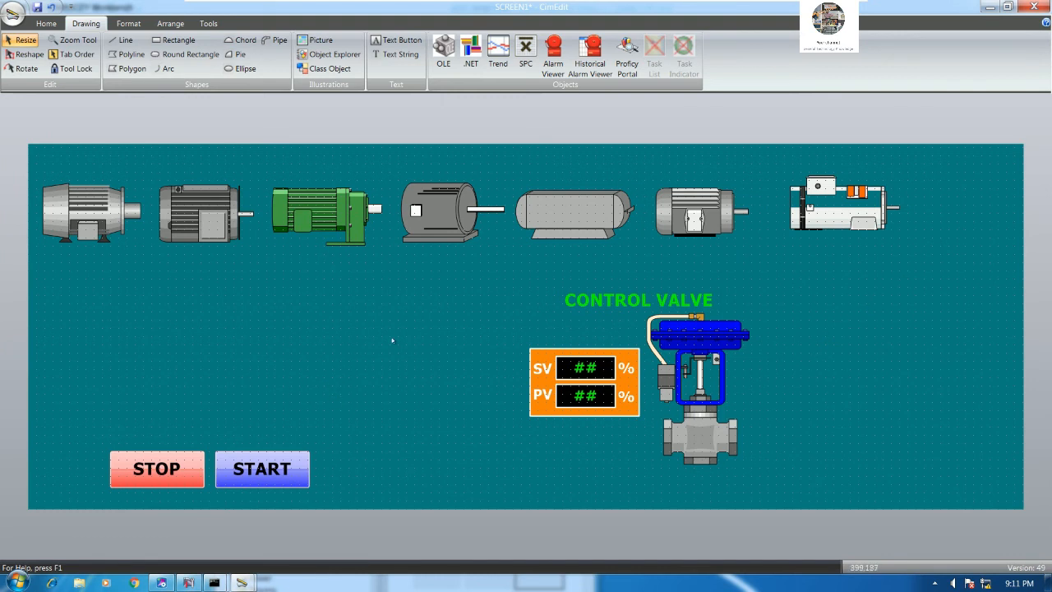
# - Place the light teal motor symbol from the Motors library at the far right end of the motor row
pyautogui.click(243, 584)
pyautogui.click(329, 530)
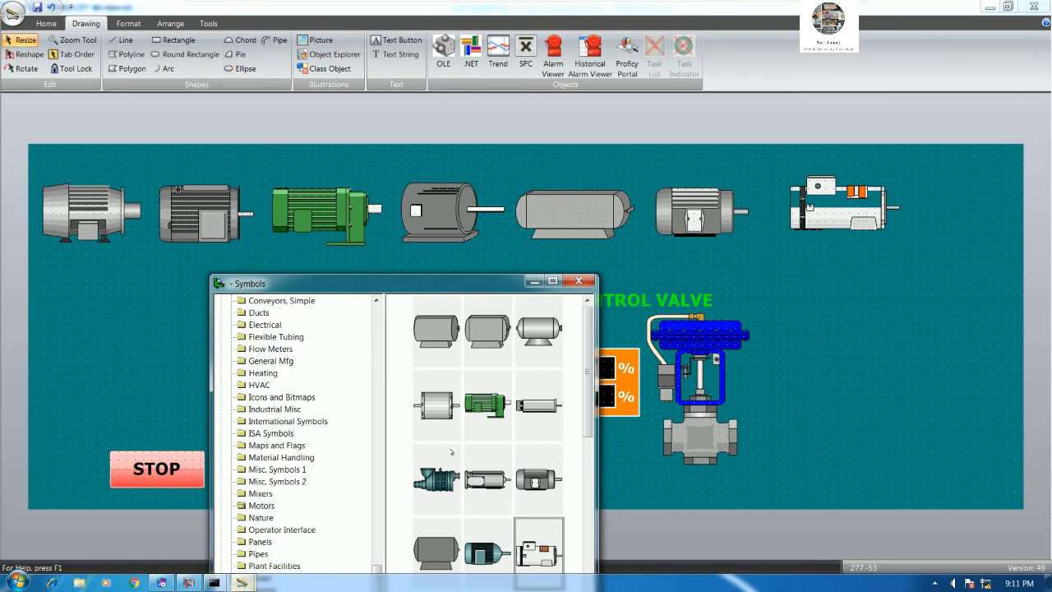
pyautogui.moveTo(487, 549); pyautogui.dragTo(969, 212)
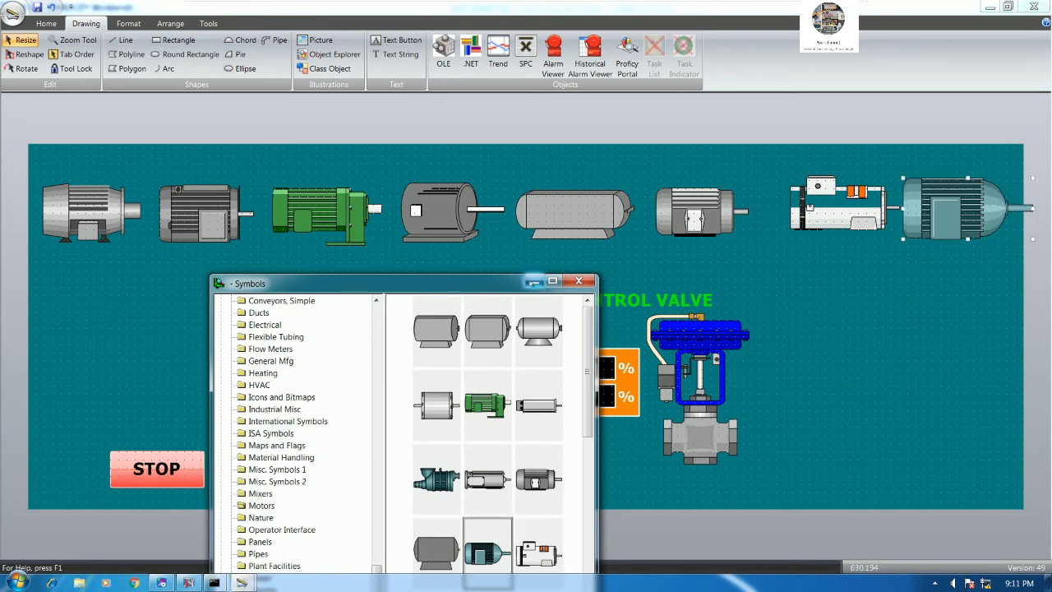
pyautogui.click(534, 281)
pyautogui.click(645, 248)
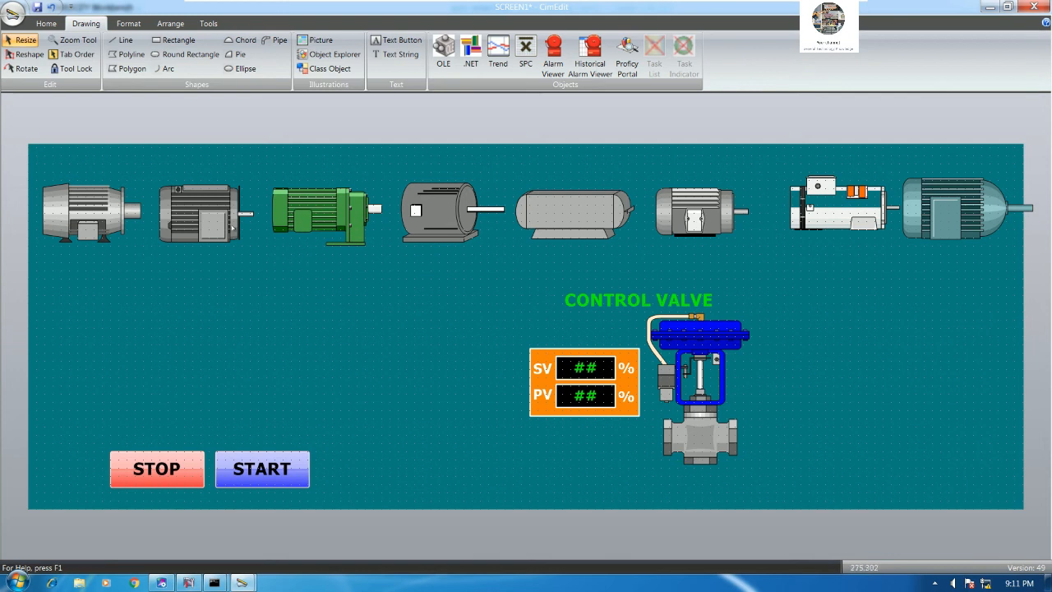
# - Nudge the second through sixth motors slightly left to tighten the row's spacing
pyautogui.moveTo(219, 226); pyautogui.dragTo(213, 224)
pyautogui.moveTo(293, 227); pyautogui.dragTo(287, 228)
pyautogui.click(465, 232)
pyautogui.moveTo(457, 228); pyautogui.dragTo(450, 229)
pyautogui.click(549, 224)
pyautogui.moveTo(561, 221); pyautogui.dragTo(551, 216)
pyautogui.moveTo(685, 224); pyautogui.dragTo(675, 224)
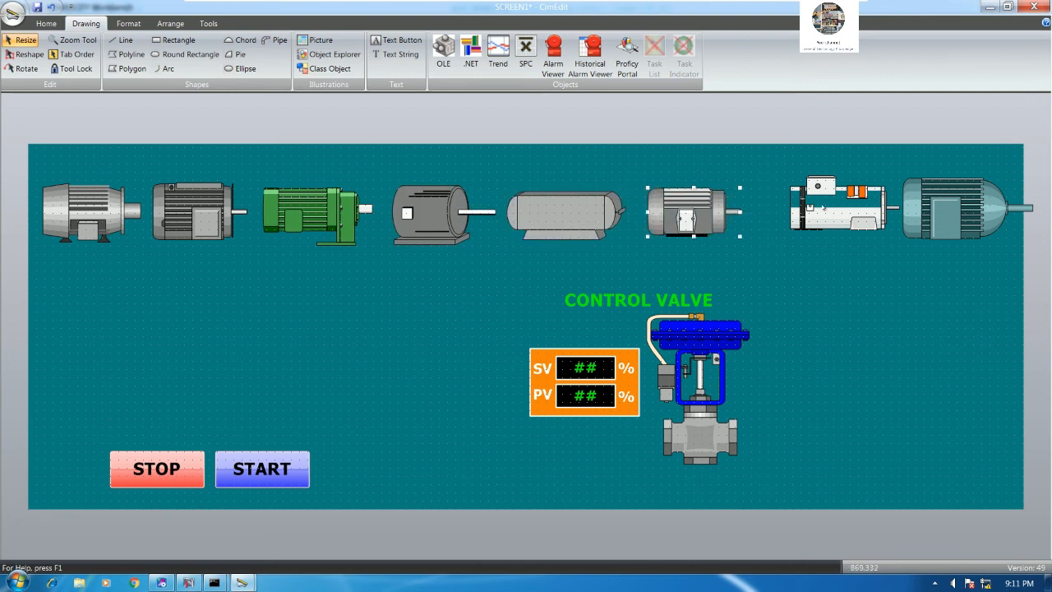
# - Replace the white motor with a reduced light grey motor symbol and shift the teal motor inward from the screen edge
pyautogui.moveTo(834, 224); pyautogui.dragTo(803, 224)
pyautogui.press('Delete')
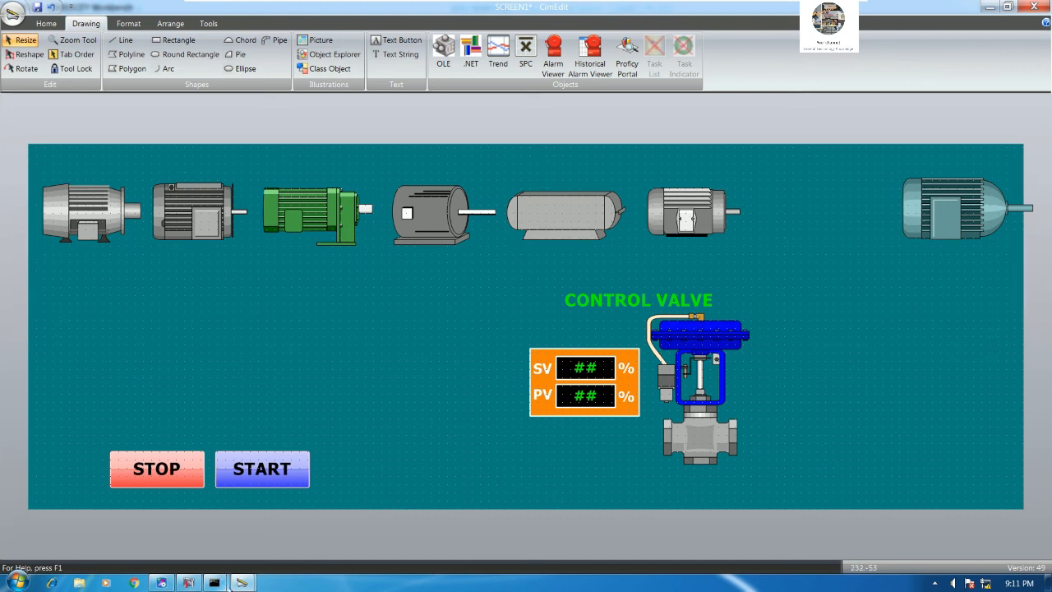
pyautogui.click(383, 489)
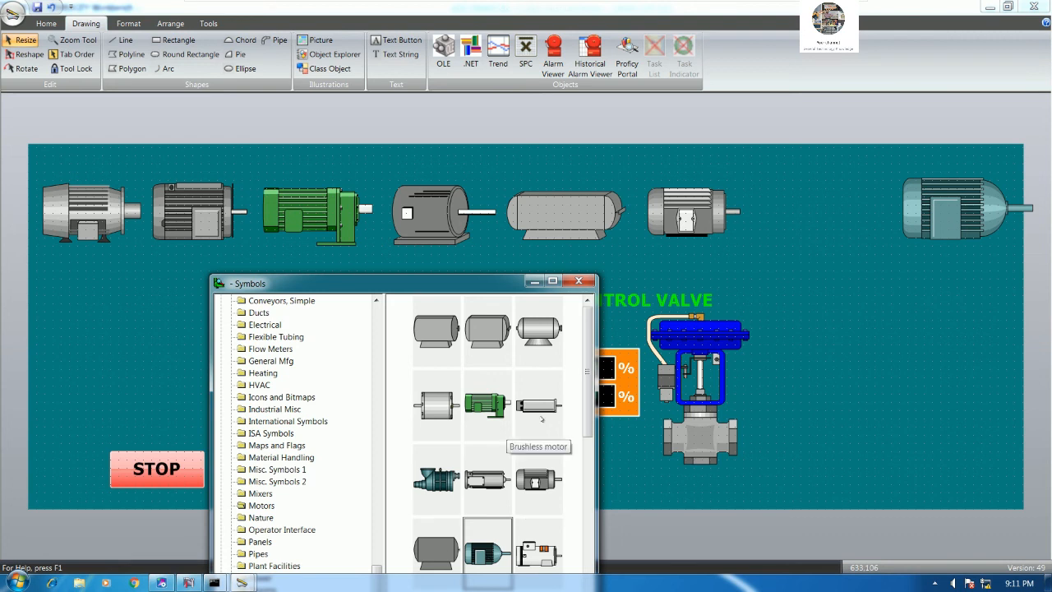
pyautogui.moveTo(584, 387); pyautogui.dragTo(580, 511)
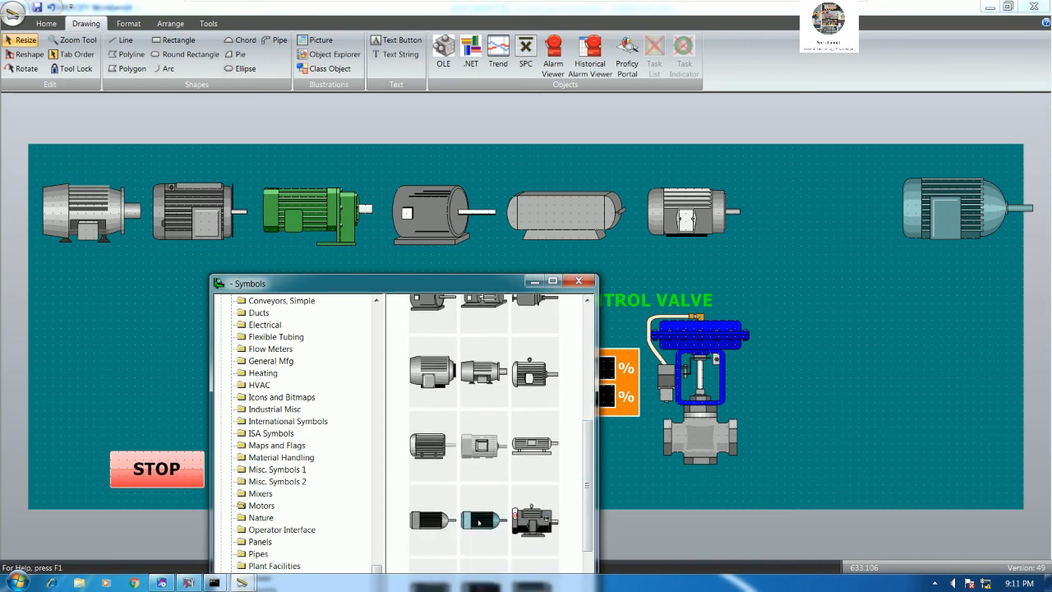
pyautogui.moveTo(479, 470); pyautogui.dragTo(809, 220)
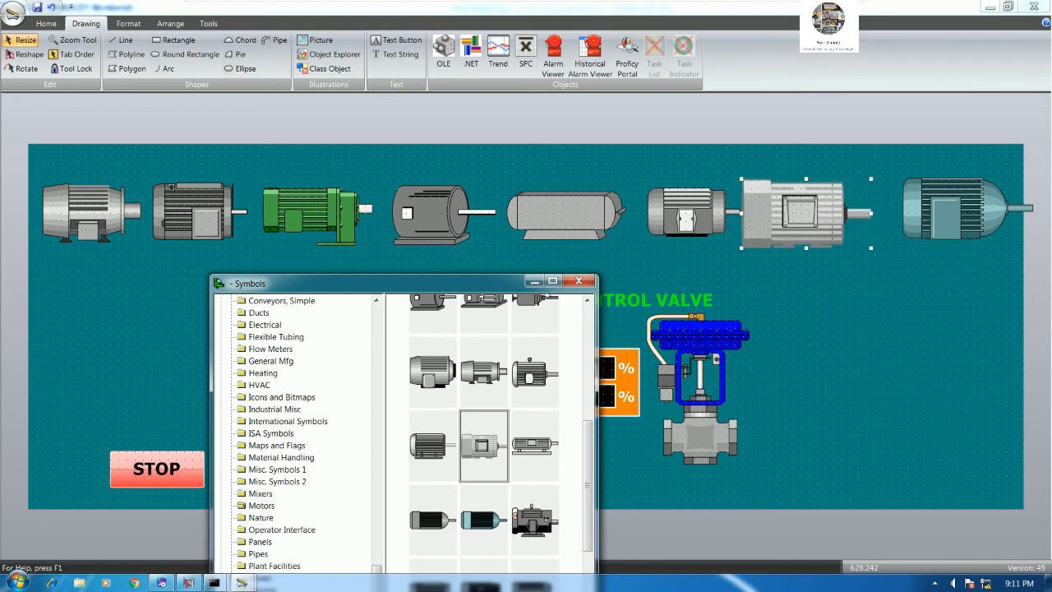
pyautogui.click(535, 281)
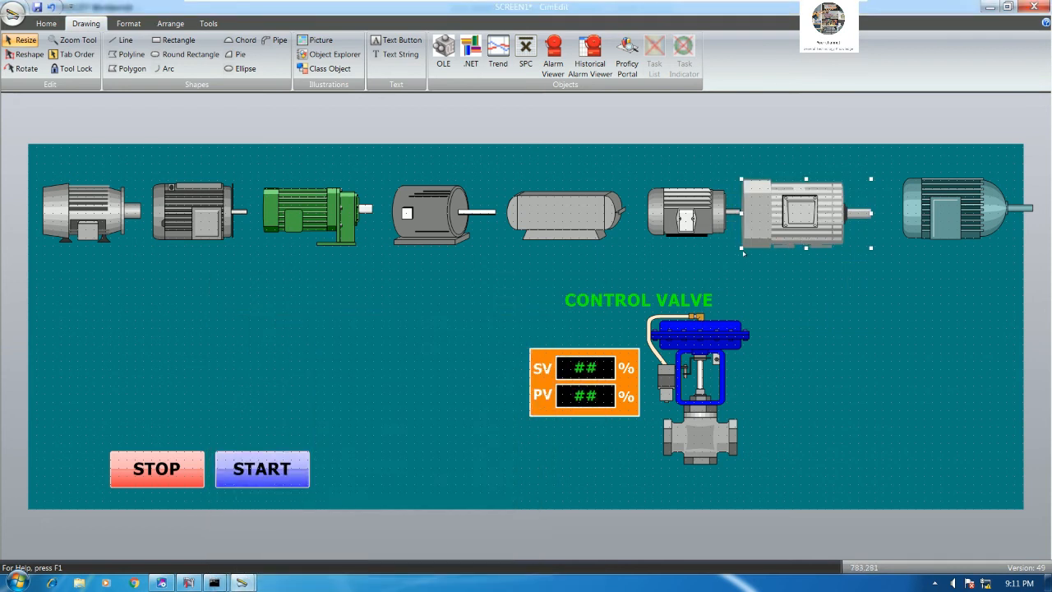
pyautogui.moveTo(742, 247); pyautogui.dragTo(807, 232)
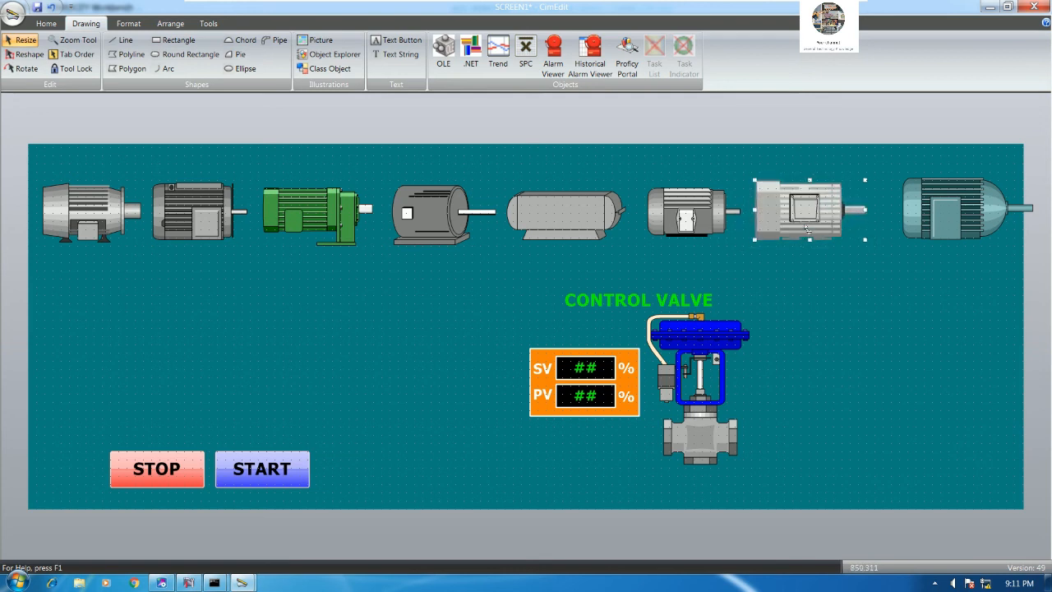
pyautogui.moveTo(939, 218); pyautogui.dragTo(916, 218)
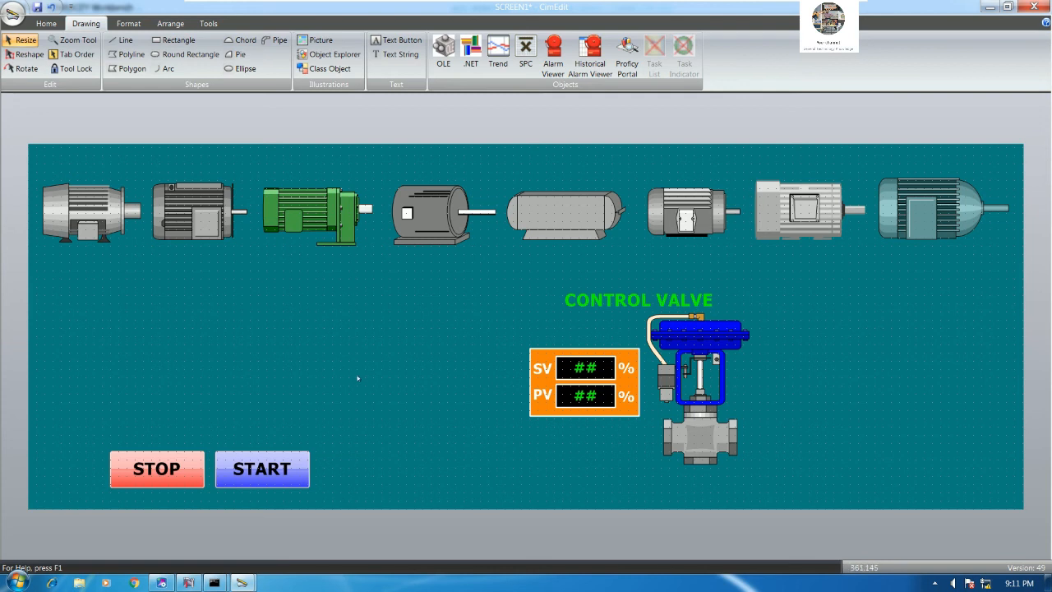
# - Move the STOP and START buttons to the middle of the screen and the control valve group to the lower-right corner
pyautogui.moveTo(105, 444); pyautogui.dragTo(362, 493)
pyautogui.moveTo(299, 477); pyautogui.dragTo(474, 356)
pyautogui.moveTo(507, 281); pyautogui.dragTo(831, 466)
pyautogui.moveTo(716, 445); pyautogui.dragTo(956, 454)
pyautogui.click(607, 375)
pyautogui.moveTo(242, 313); pyautogui.dragTo(505, 380)
pyautogui.moveTo(429, 358); pyautogui.dragTo(558, 353)
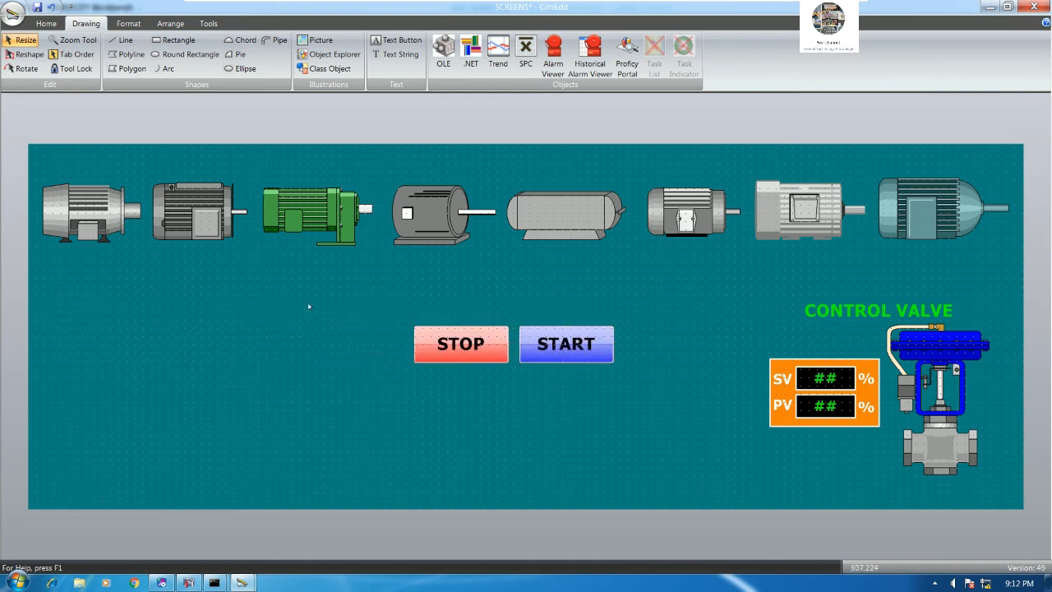
# - Add a Mouse Up event to the STOP button with a new procedure containing an Absolute setpoint action
pyautogui.doubleClick(474, 357)
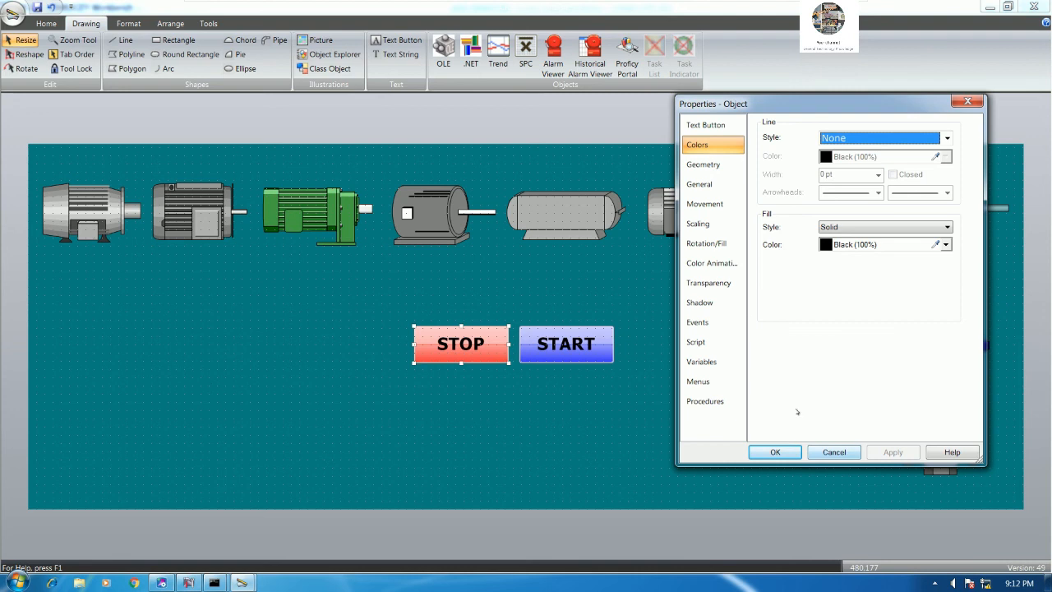
pyautogui.click(697, 322)
pyautogui.click(909, 283)
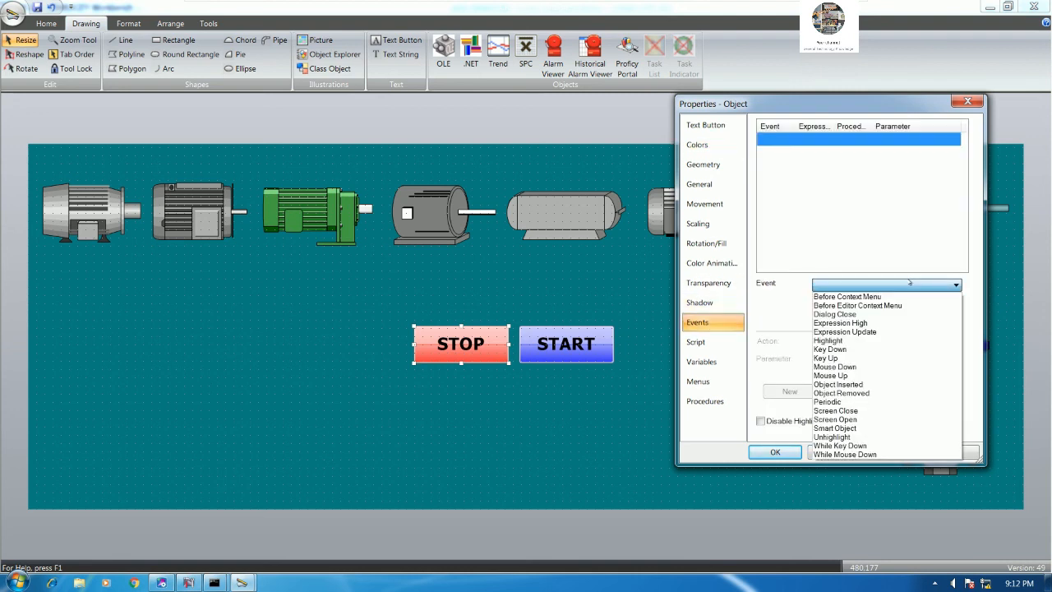
pyautogui.click(851, 376)
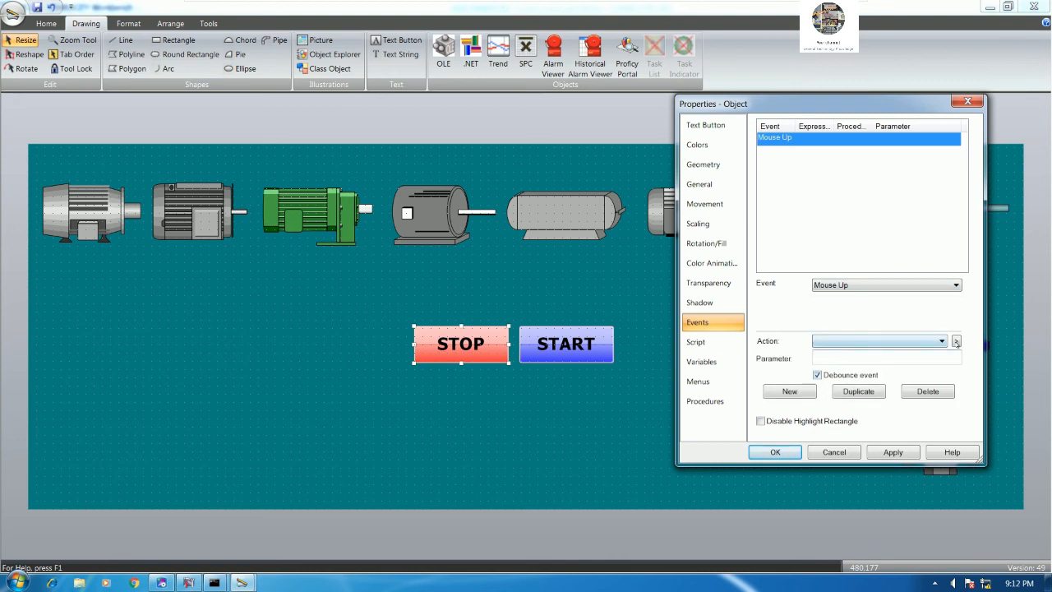
pyautogui.click(953, 341)
pyautogui.click(972, 356)
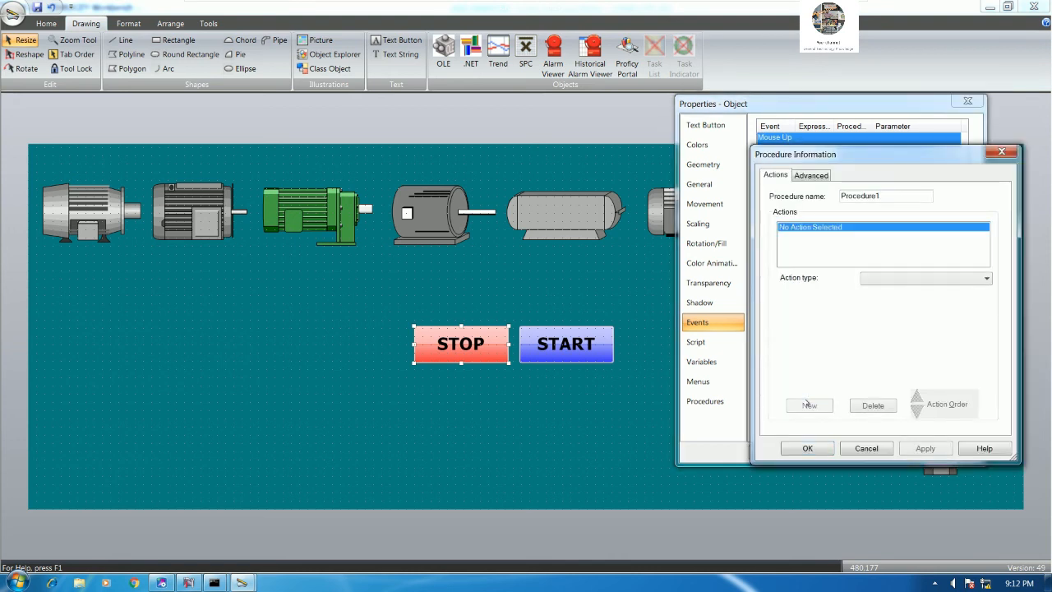
pyautogui.click(917, 280)
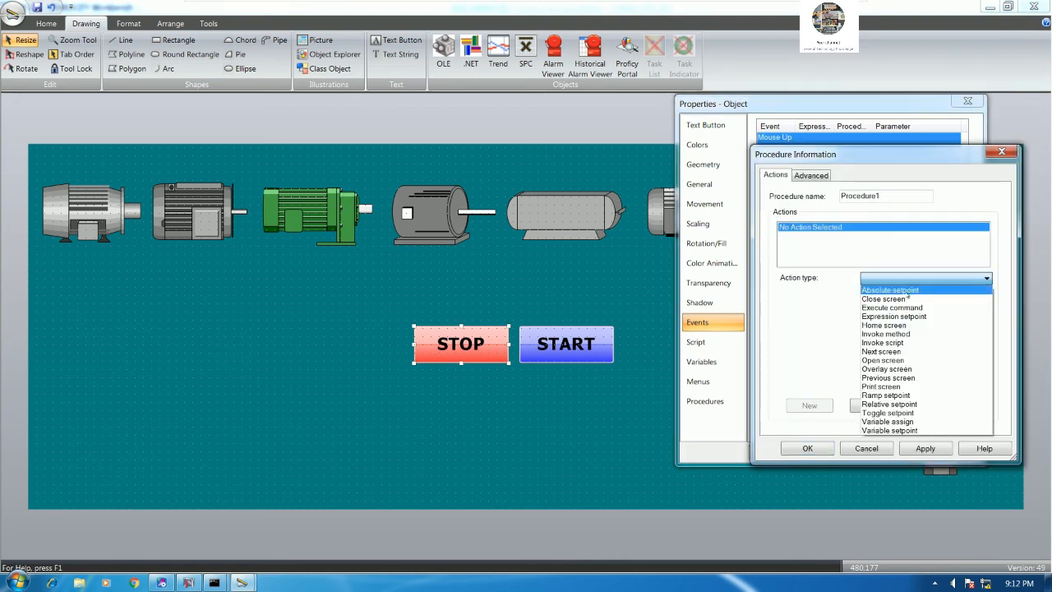
pyautogui.click(904, 292)
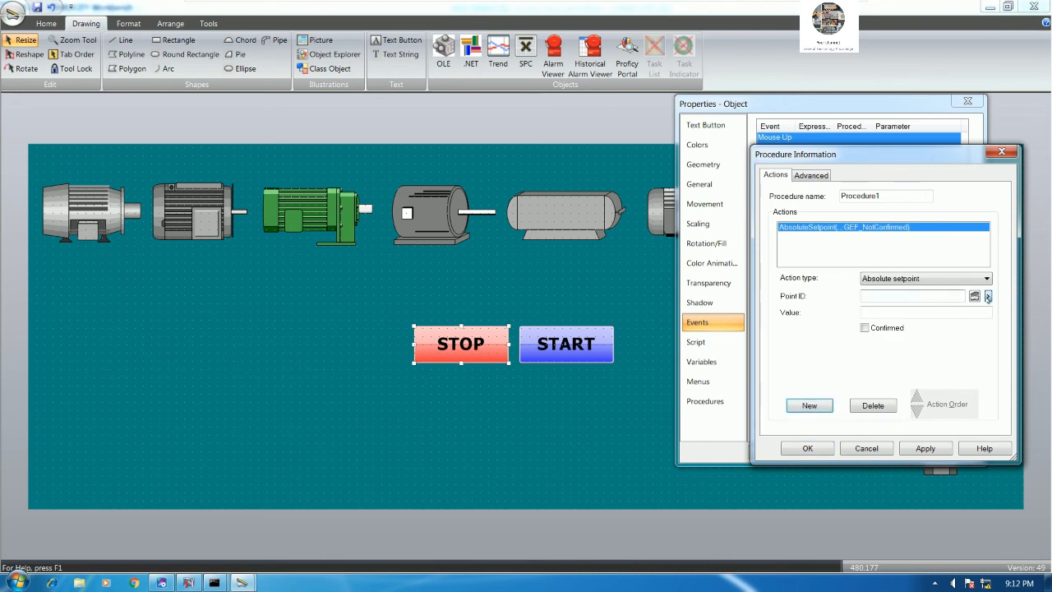
# - Find points matching STOP* and assign STOP_HMI with value 0 to the STOP button's Mouse Up procedure, copying the point ID
pyautogui.click(985, 295)
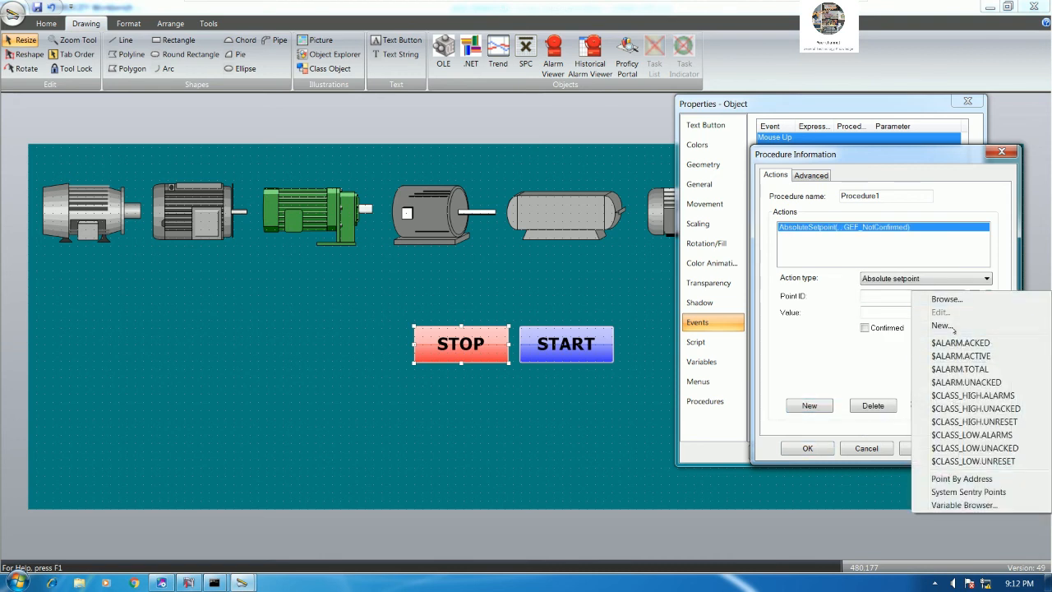
pyautogui.click(945, 299)
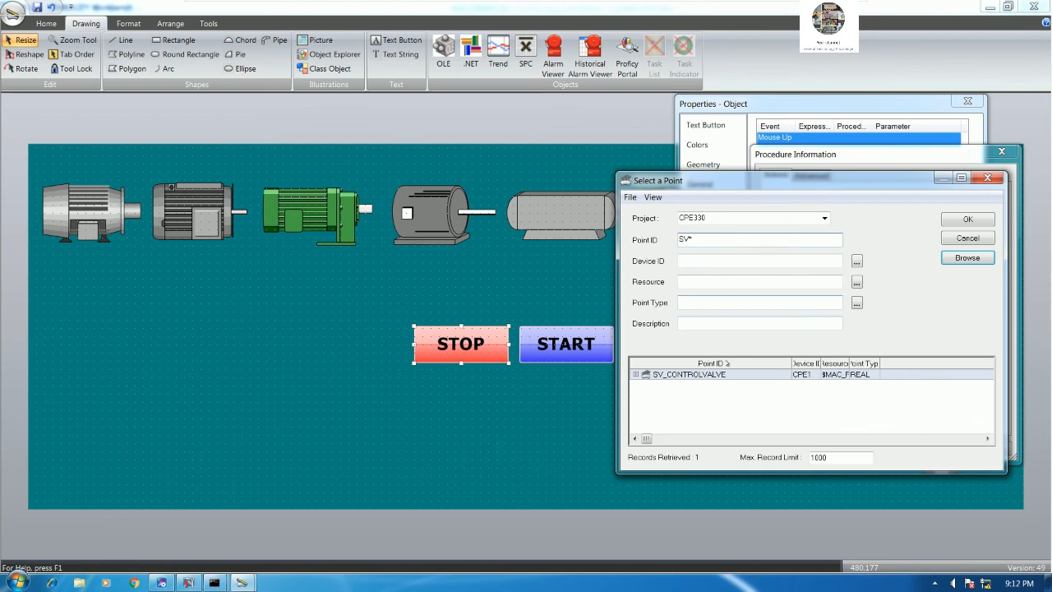
pyautogui.doubleClick(688, 239)
pyautogui.press('BackSpace')
pyautogui.press('Return')
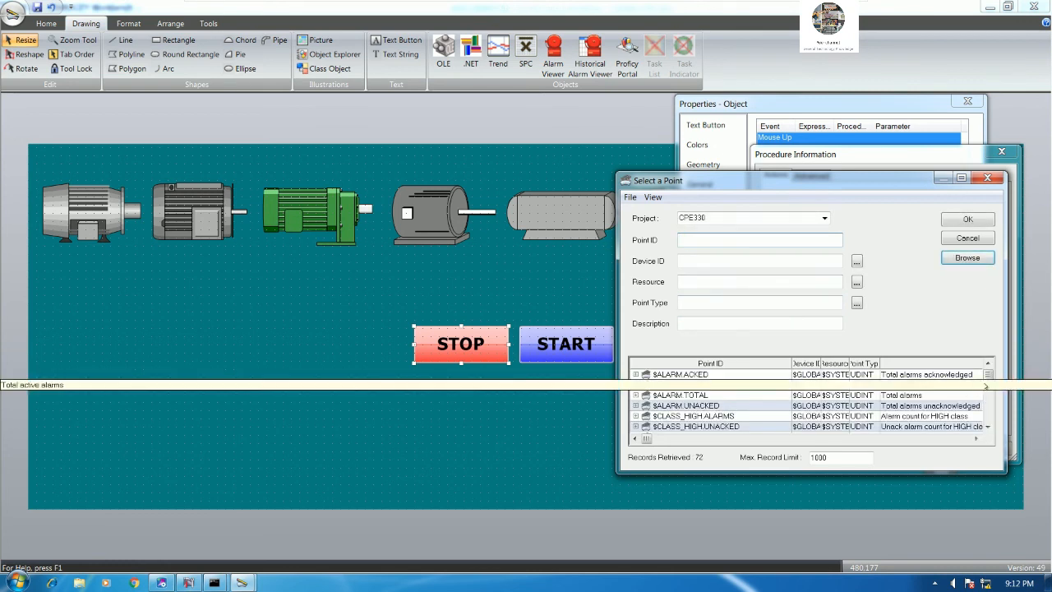
pyautogui.moveTo(988, 375); pyautogui.dragTo(987, 416)
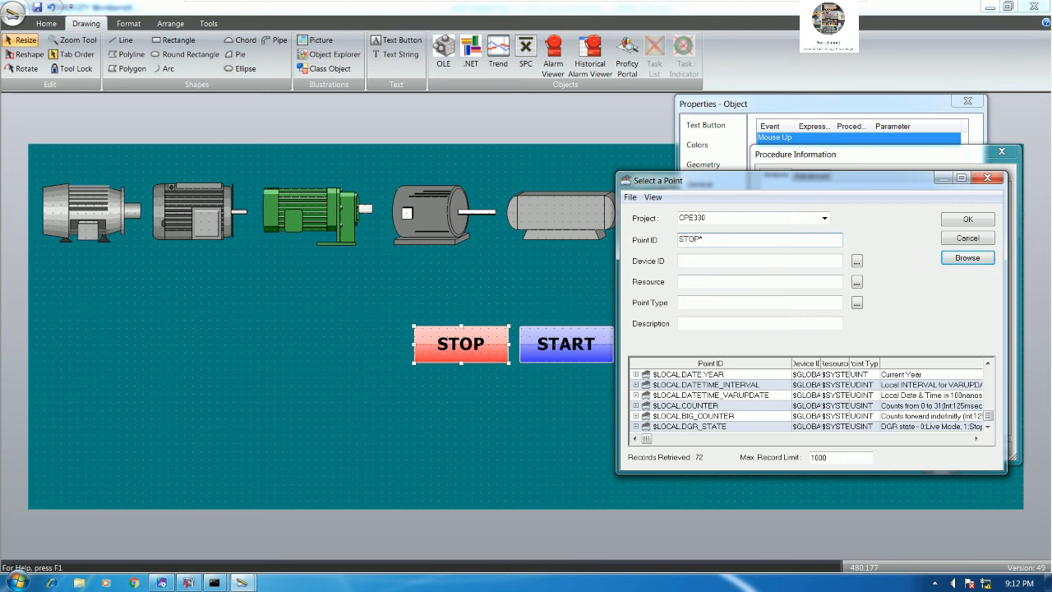
pyautogui.click(967, 257)
pyautogui.doubleClick(667, 375)
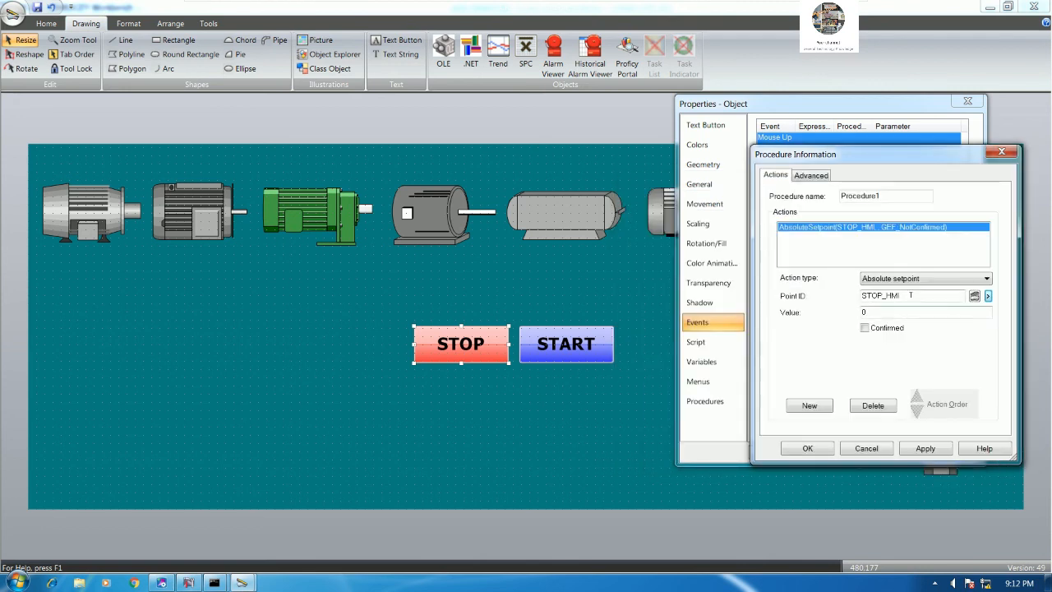
pyautogui.moveTo(911, 295); pyautogui.dragTo(812, 300)
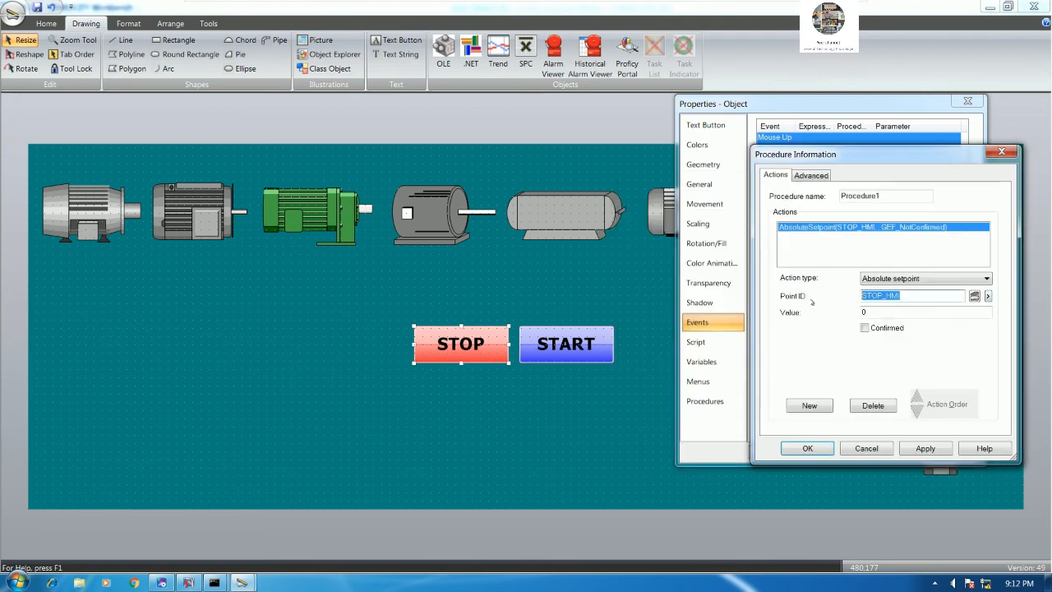
pyautogui.click(808, 447)
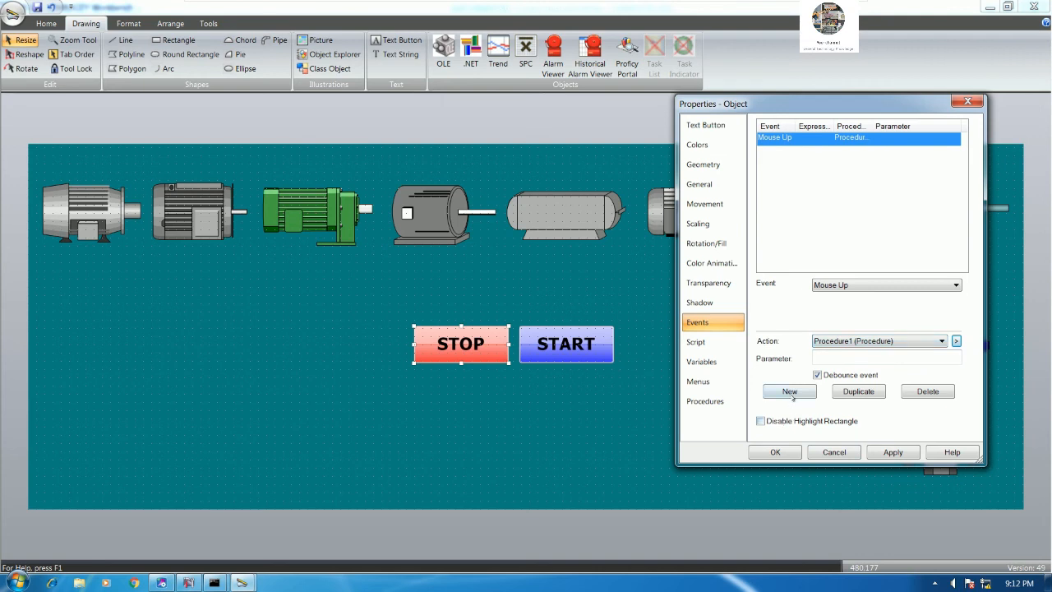
# - Add a Mouse Down event to the STOP button with a second new procedure containing an Absolute setpoint action
pyautogui.click(789, 392)
pyautogui.click(884, 285)
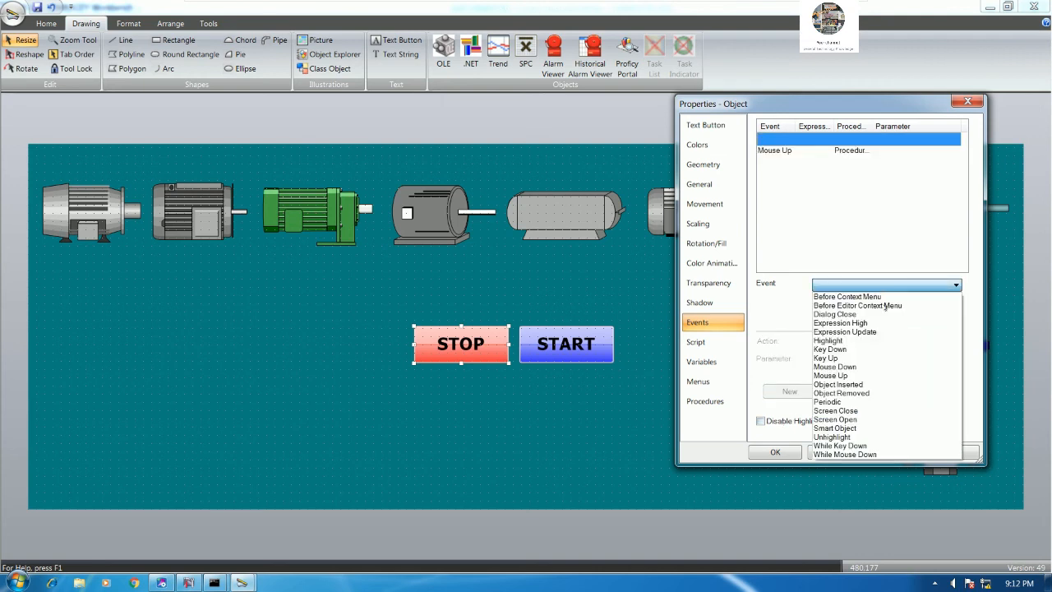
pyautogui.click(871, 366)
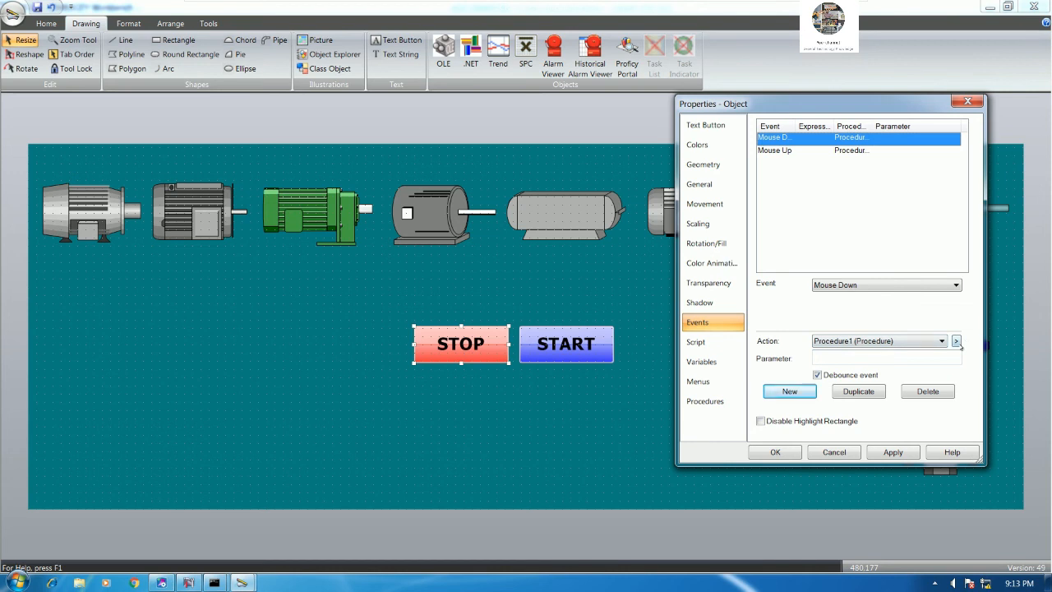
pyautogui.click(956, 340)
pyautogui.click(978, 360)
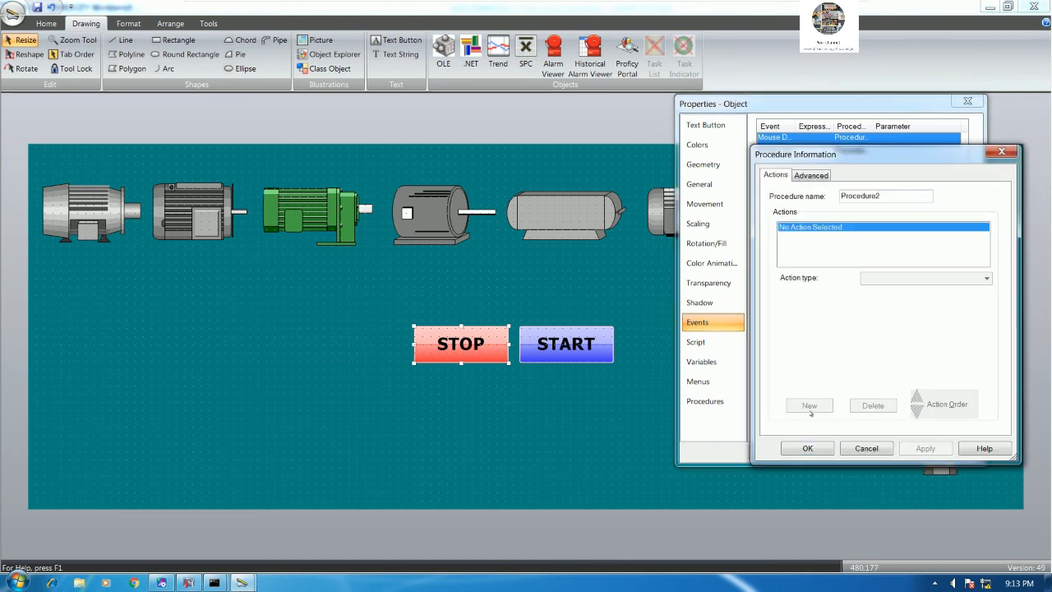
pyautogui.click(926, 278)
pyautogui.click(903, 290)
# - Set the STOP button's Mouse Down action to point STOP_HMI with value 0 and accept the button's properties
pyautogui.click(889, 296)
pyautogui.write('STOP_HMI')
pyautogui.click(871, 311)
pyautogui.write('0')
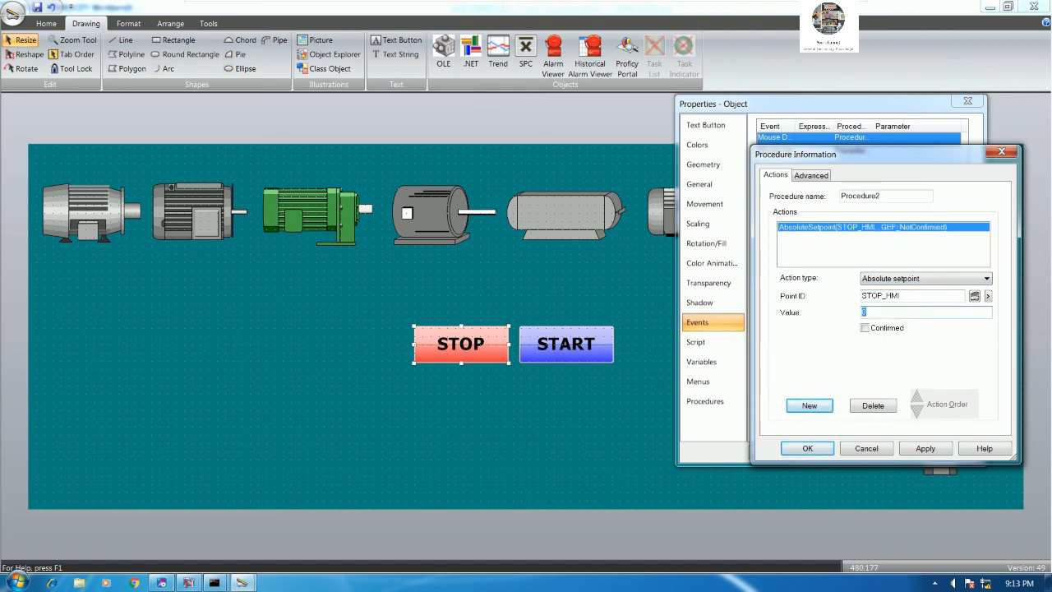
pyautogui.click(825, 447)
pyautogui.click(756, 451)
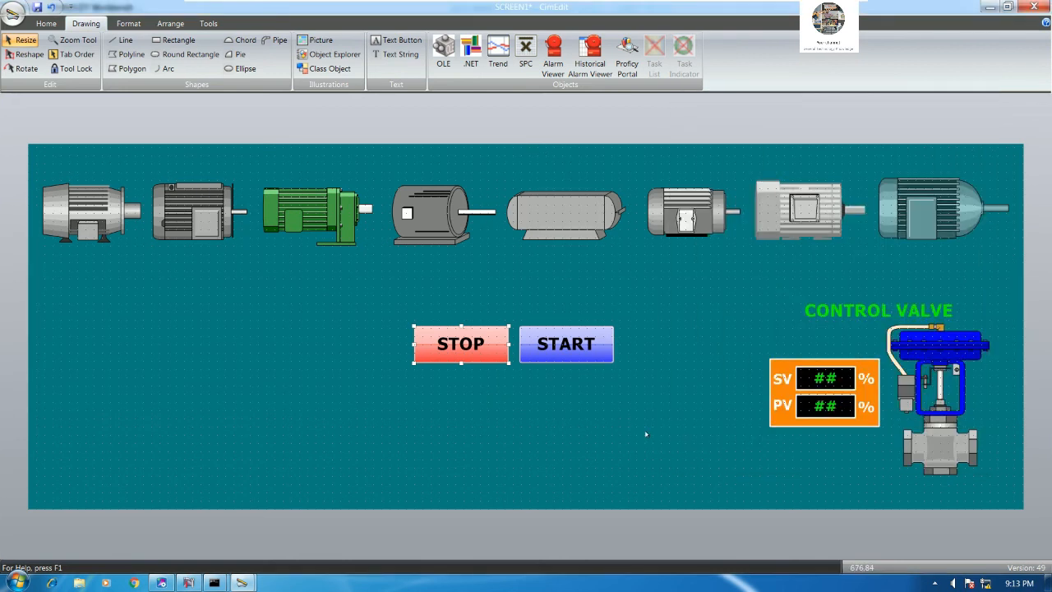
# - Add a Mouse Up event to the START button with a new procedure containing an Absolute setpoint action
pyautogui.doubleClick(579, 359)
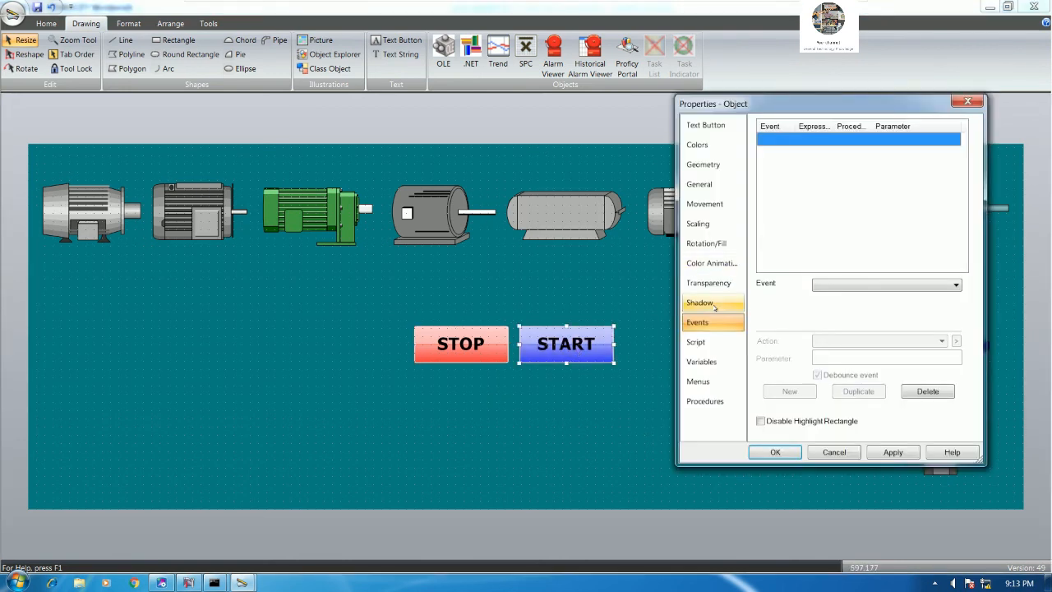
pyautogui.click(859, 281)
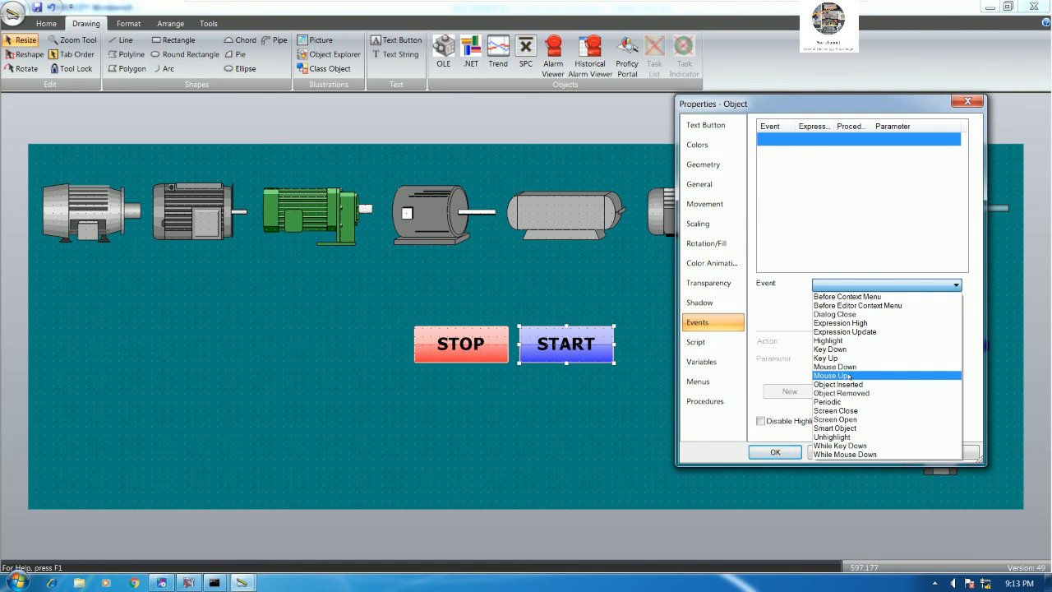
pyautogui.click(848, 376)
pyautogui.click(956, 340)
pyautogui.click(973, 356)
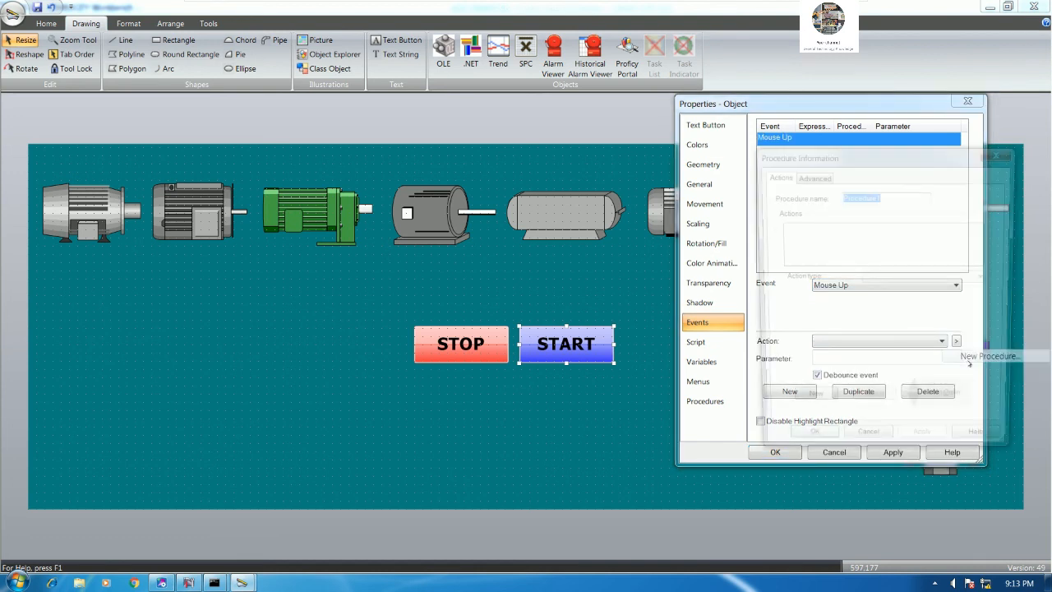
pyautogui.click(921, 278)
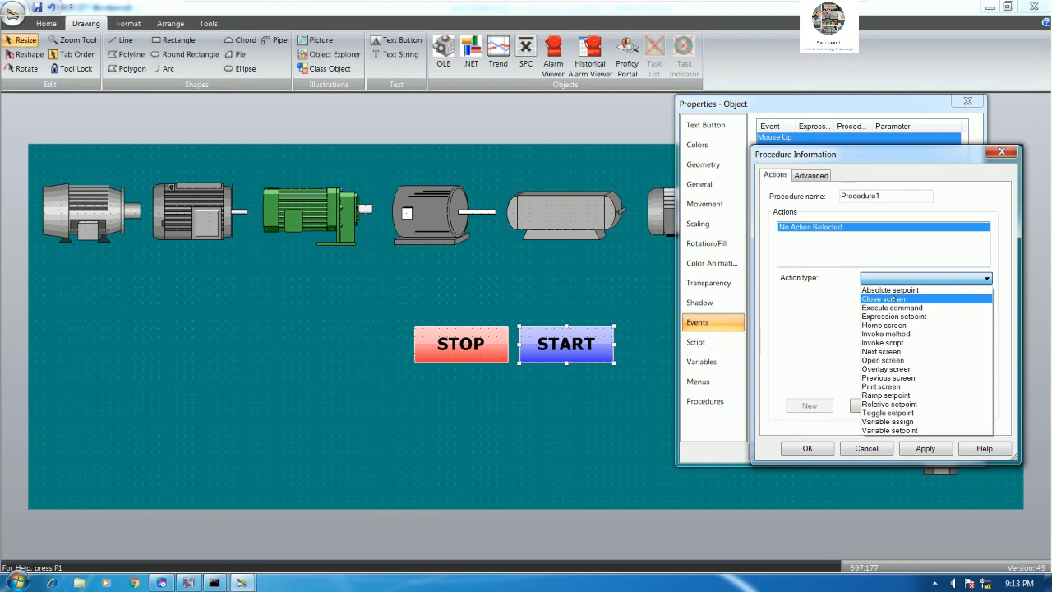
pyautogui.click(890, 290)
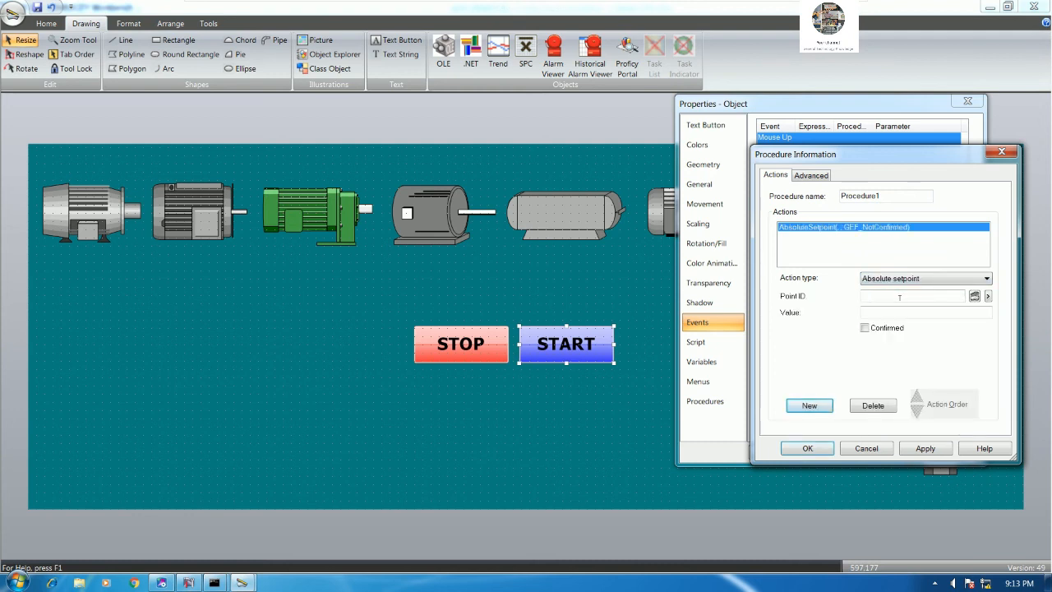
# - Find points matching START* and assign START_HMI with value 0 to the START button's Mouse Up procedure, copying the point ID
pyautogui.click(987, 296)
pyautogui.click(943, 298)
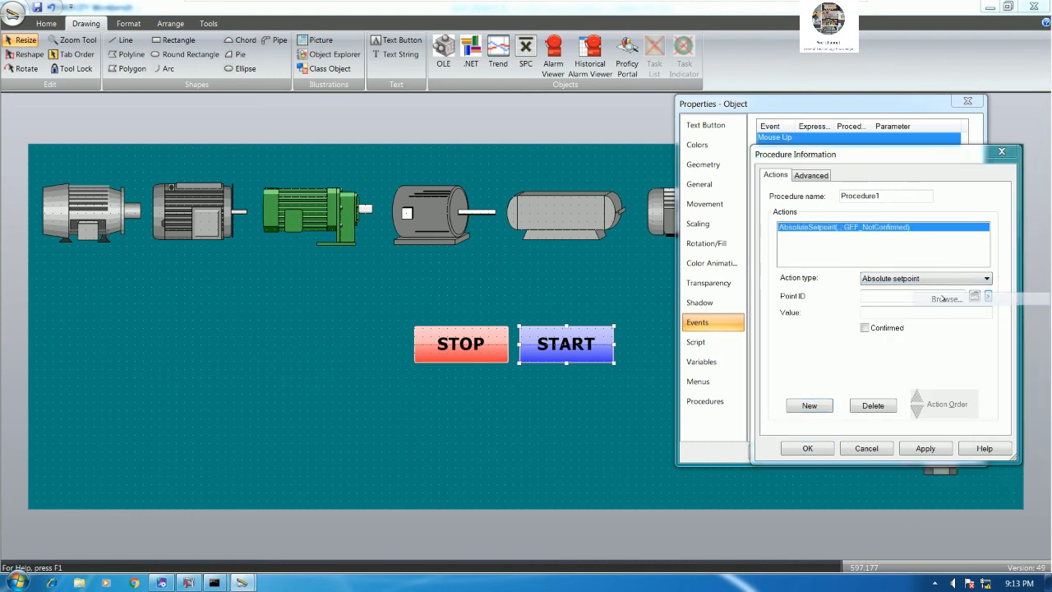
pyautogui.write('START*')
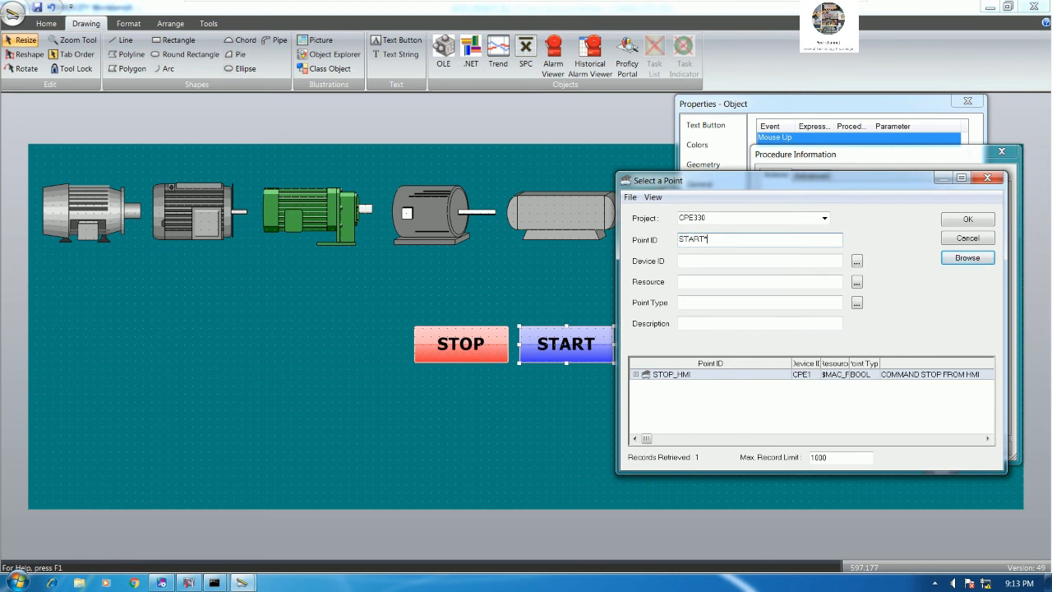
pyautogui.click(966, 258)
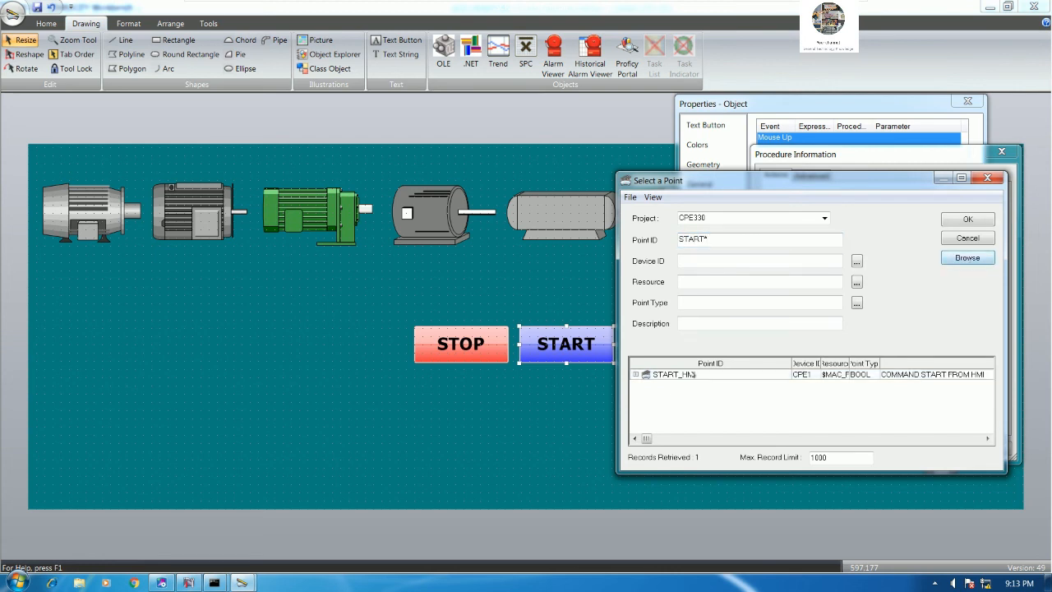
pyautogui.click(680, 374)
pyautogui.doubleClick(687, 375)
pyautogui.moveTo(906, 296); pyautogui.dragTo(825, 292)
pyautogui.hotkey('ctrl', 'c')
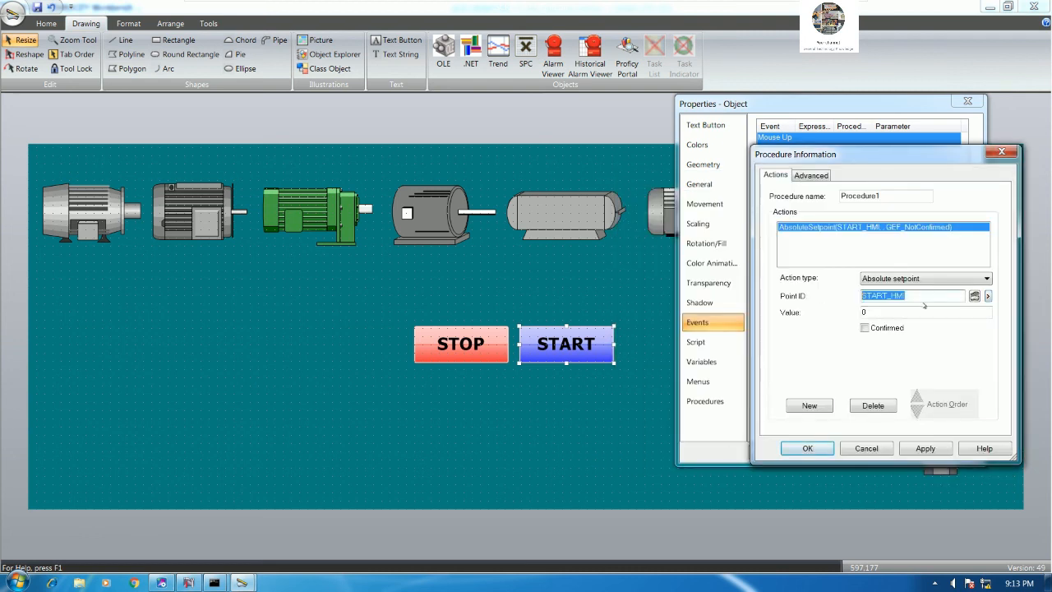
pyautogui.click(808, 448)
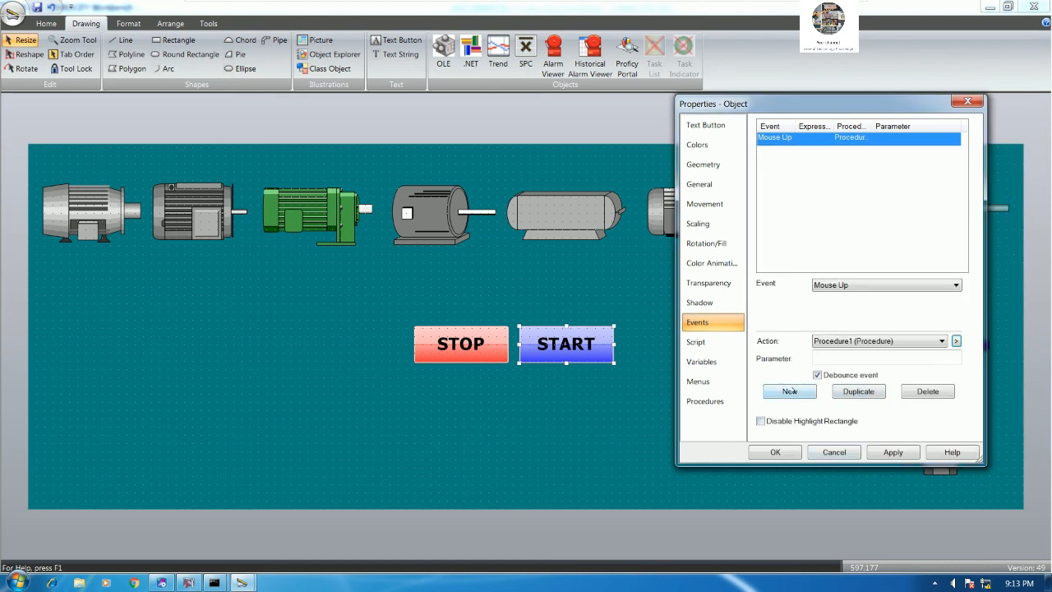
# - Add a Mouse Down event to the START button with a second new procedure containing an Absolute setpoint action
pyautogui.click(790, 391)
pyautogui.click(875, 285)
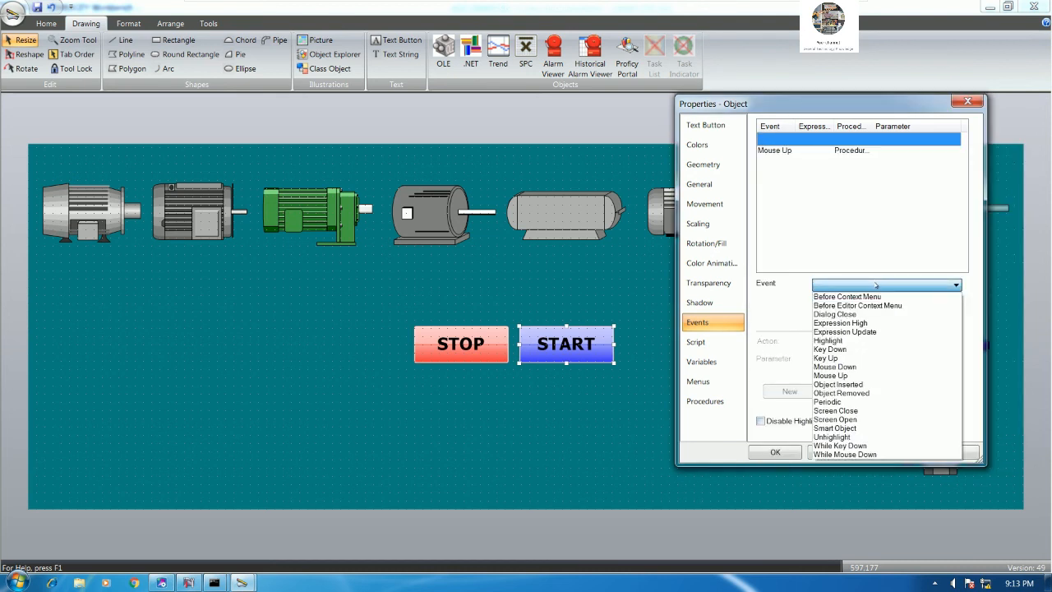
pyautogui.click(851, 369)
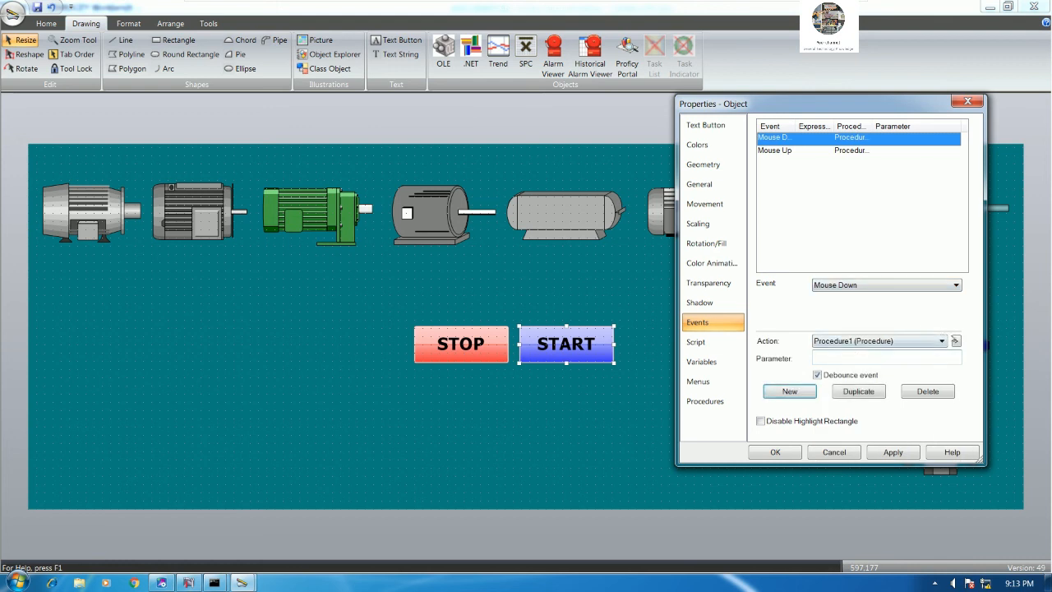
pyautogui.click(950, 340)
pyautogui.click(971, 356)
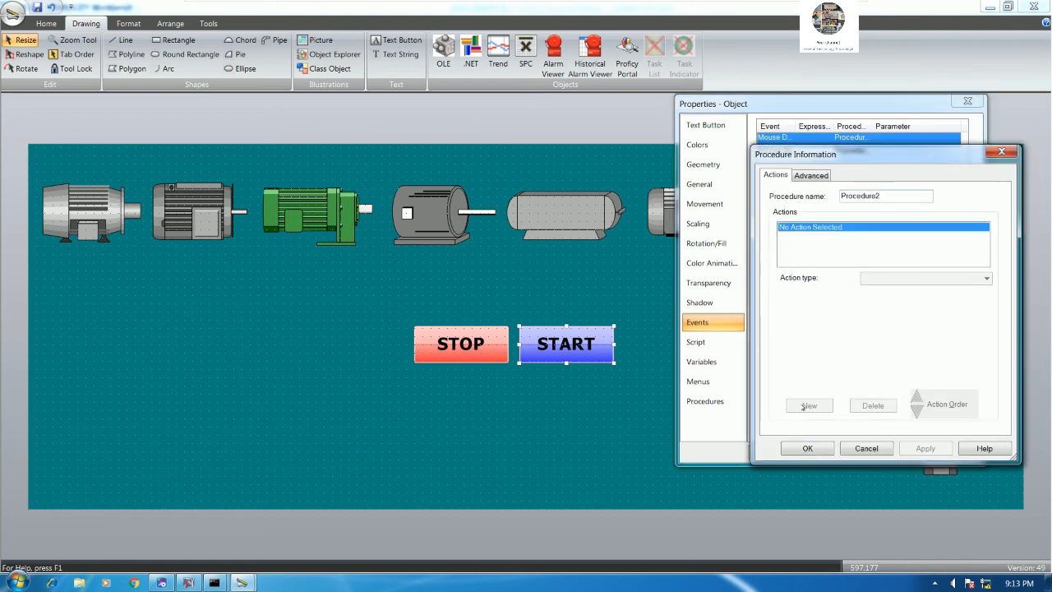
pyautogui.click(913, 280)
pyautogui.click(890, 290)
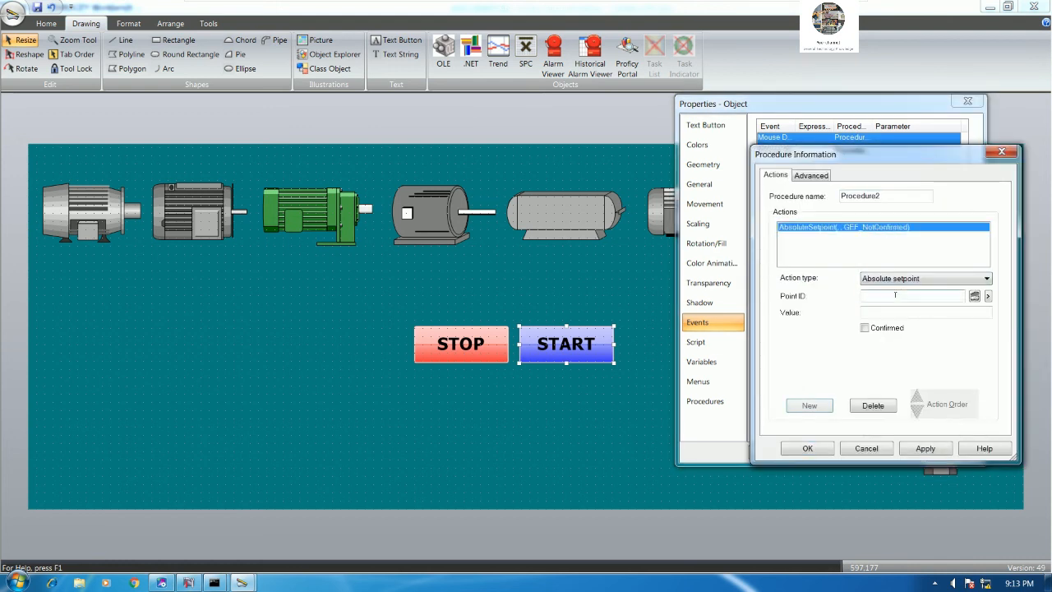
# - Set the START button's Mouse Down action to point START_HMI with value 0 and accept the button's properties
pyautogui.click(901, 295)
pyautogui.hotkey('ctrl', 'v')
pyautogui.click(881, 313)
pyautogui.write('0')
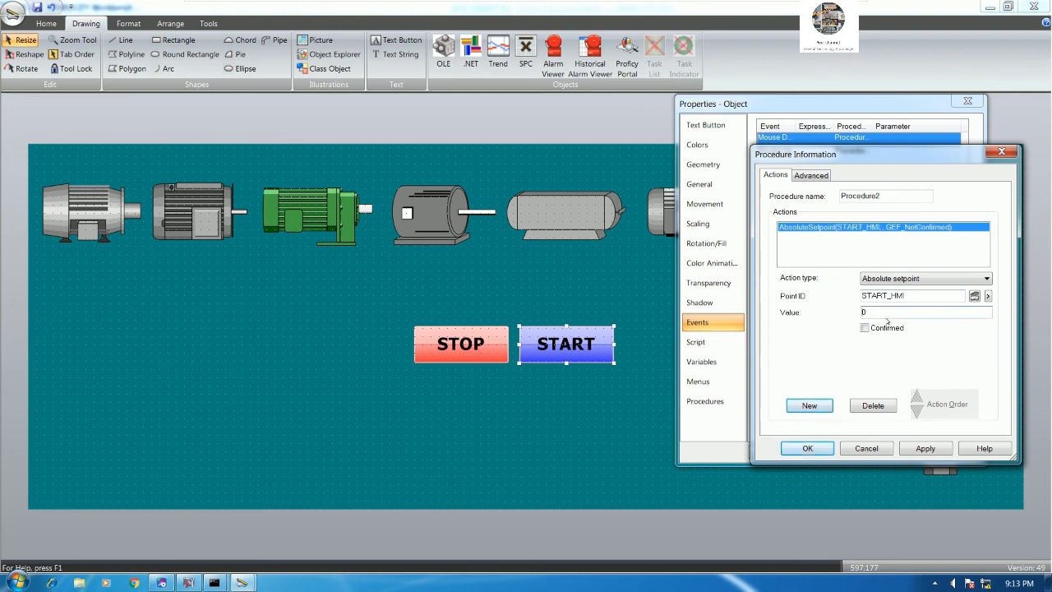
pyautogui.click(809, 448)
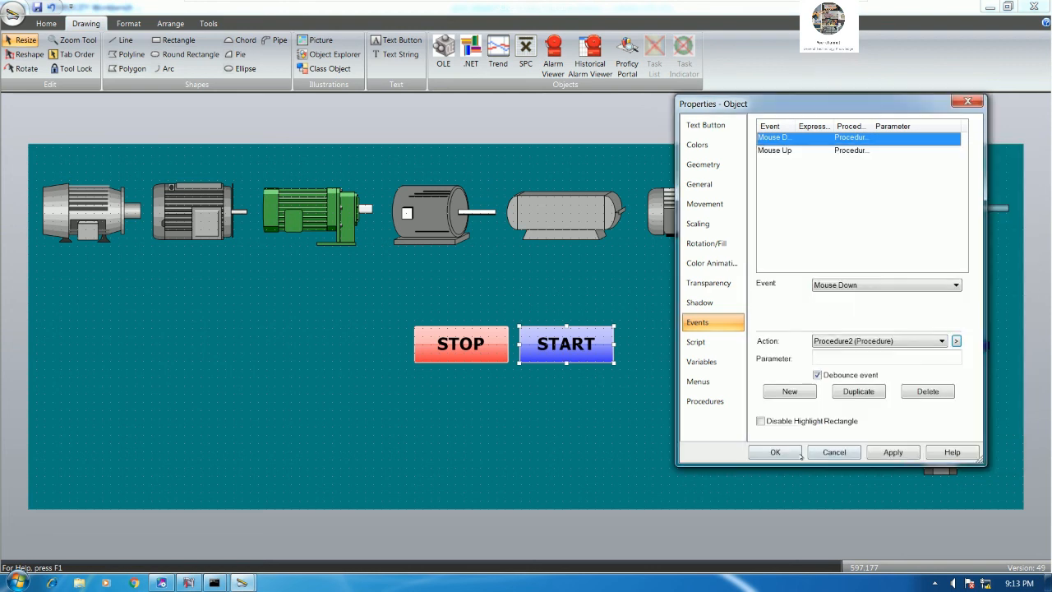
pyautogui.click(803, 452)
# - Save SCREEN1 and launch it in runtime view for testing
pyautogui.click(37, 7)
pyautogui.click(46, 23)
pyautogui.click(462, 39)
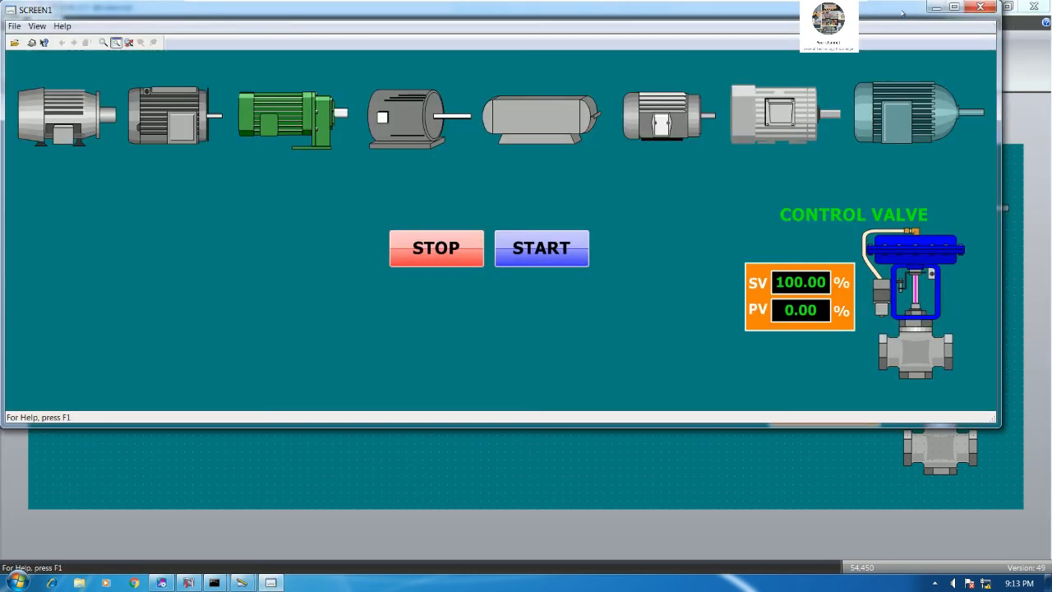
# - Place the running SCREEN1 over Proficy Machine Edition's _MAIN ladder and trigger START to test the motor commands
pyautogui.moveTo(902, 14); pyautogui.dragTo(887, 107)
pyautogui.click(989, 7)
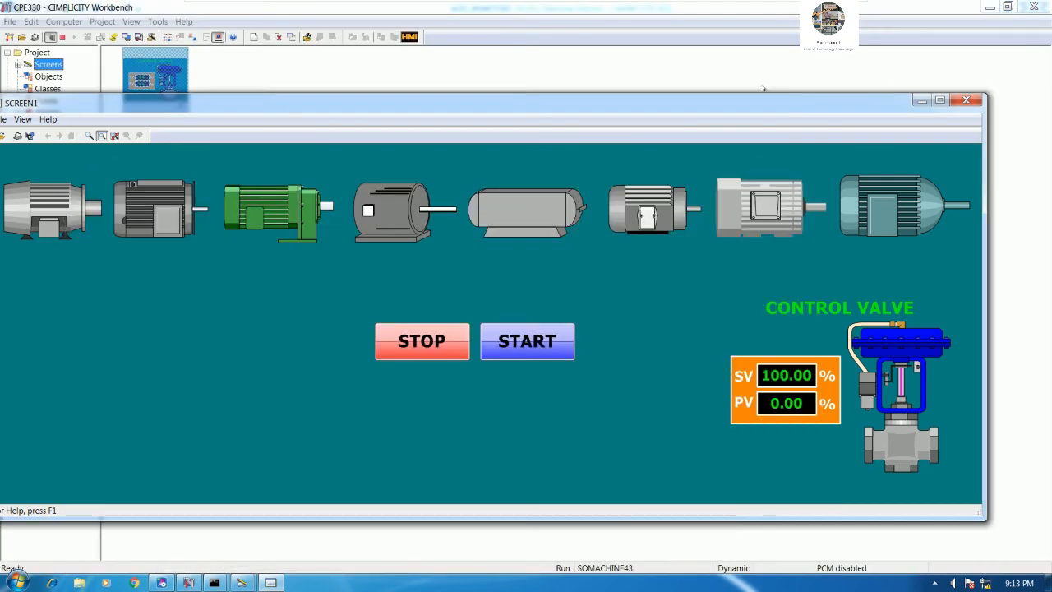
pyautogui.click(990, 6)
pyautogui.moveTo(645, 115); pyautogui.dragTo(695, 270)
pyautogui.click(574, 504)
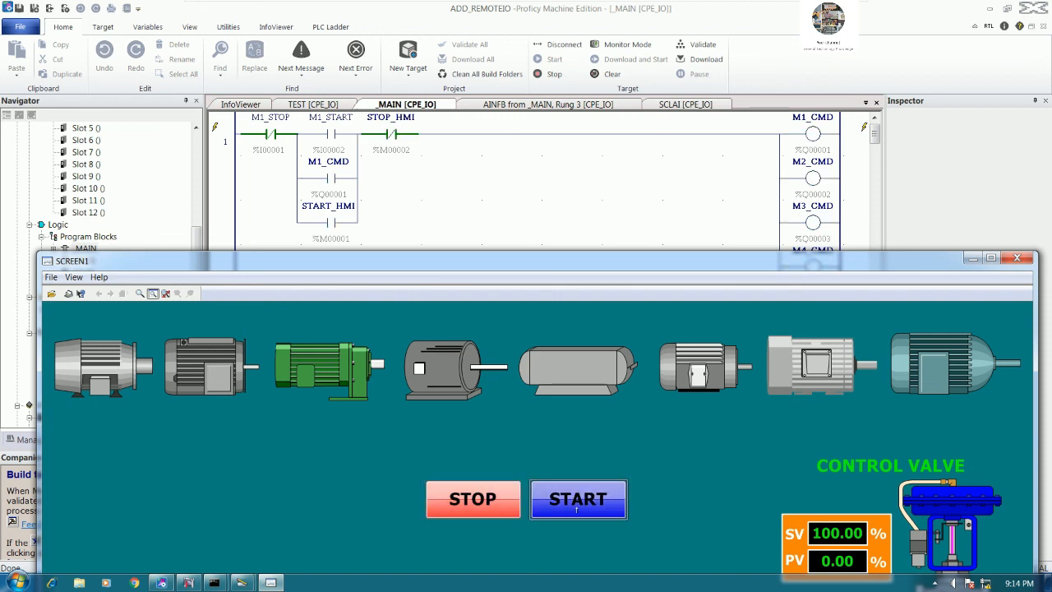
# - Examine the motor coils of rung 1 in the _MAIN ladder and close the running SCREEN1
pyautogui.moveTo(815, 267); pyautogui.dragTo(825, 209)
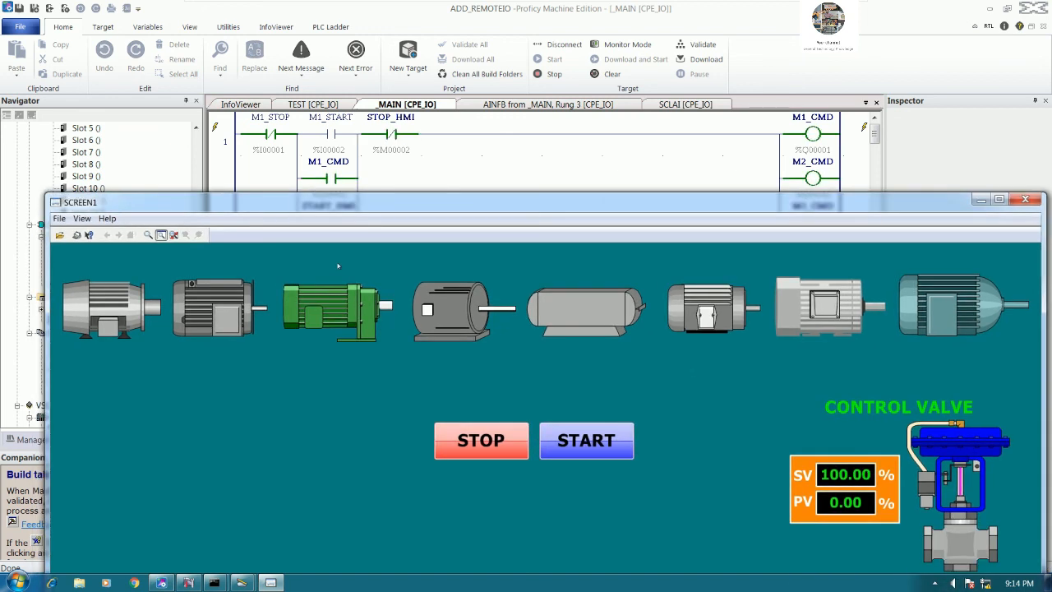
pyautogui.moveTo(899, 211); pyautogui.dragTo(867, 214)
pyautogui.click(966, 203)
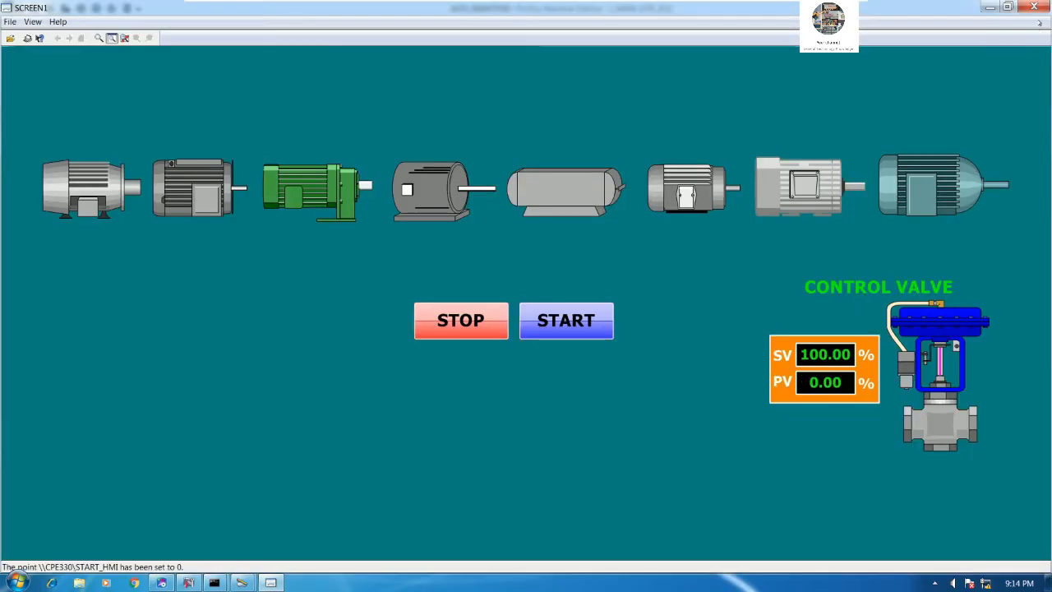
pyautogui.click(1033, 7)
# - Return to SCREEN1 in CimEdit and draw a rectangle of about 19 x 19 on the first motor's terminal box
pyautogui.moveTo(241, 581)
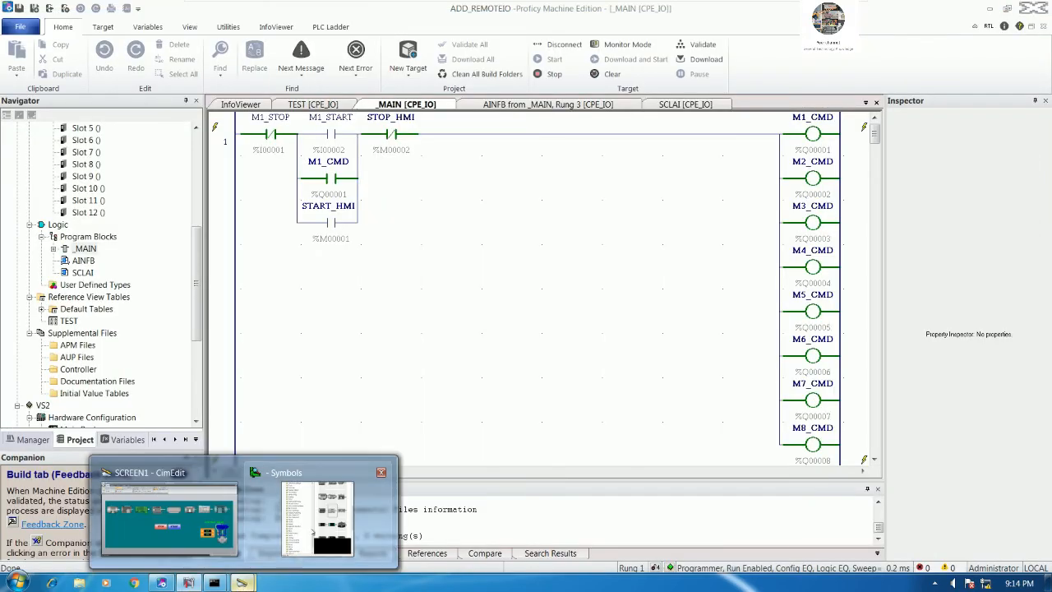
pyautogui.click(168, 513)
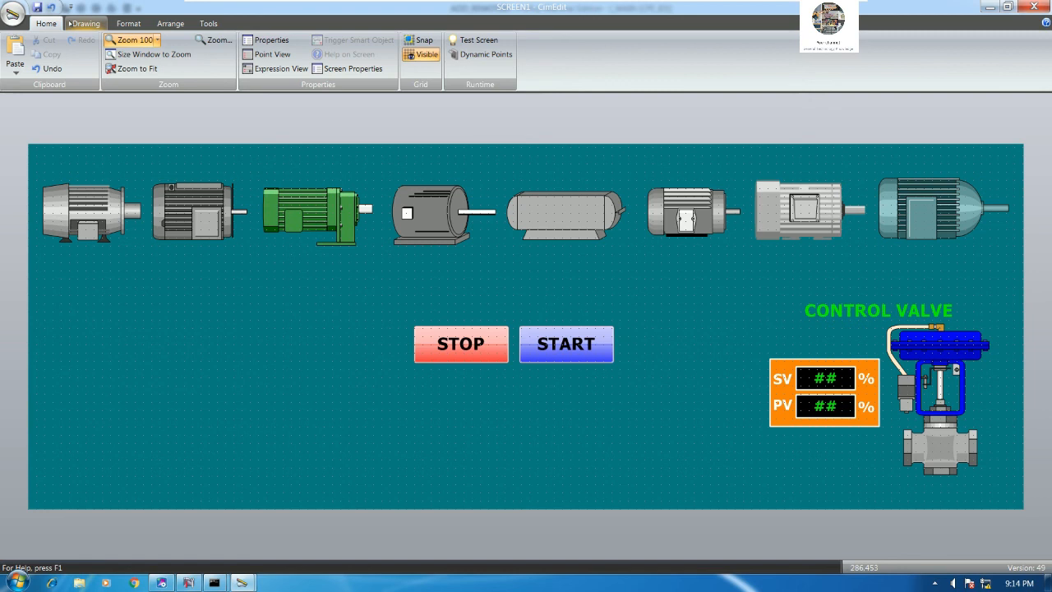
pyautogui.click(85, 23)
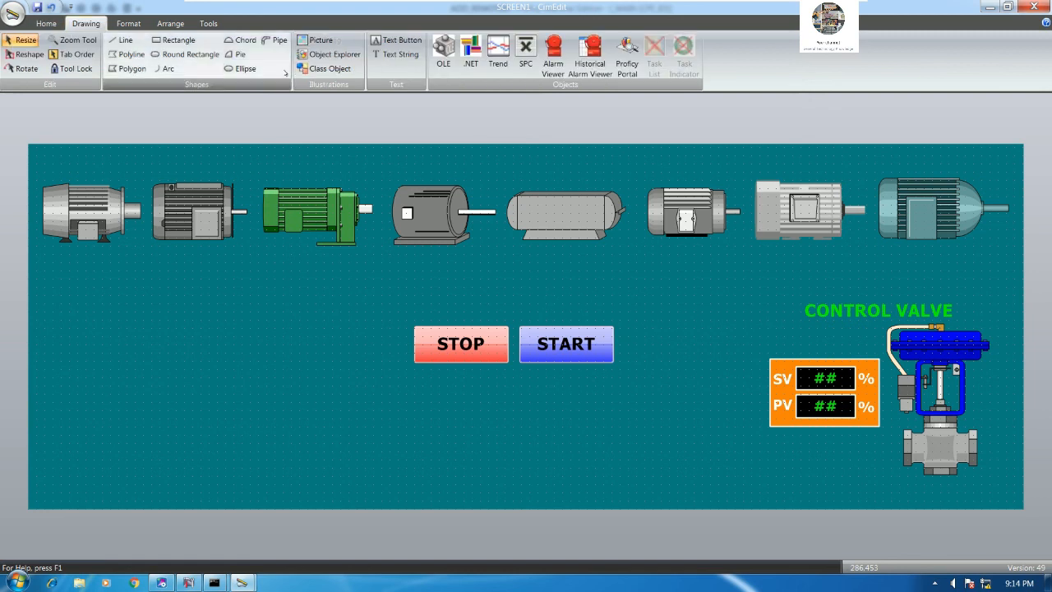
pyautogui.click(176, 39)
pyautogui.moveTo(80, 222); pyautogui.dragTo(96, 237)
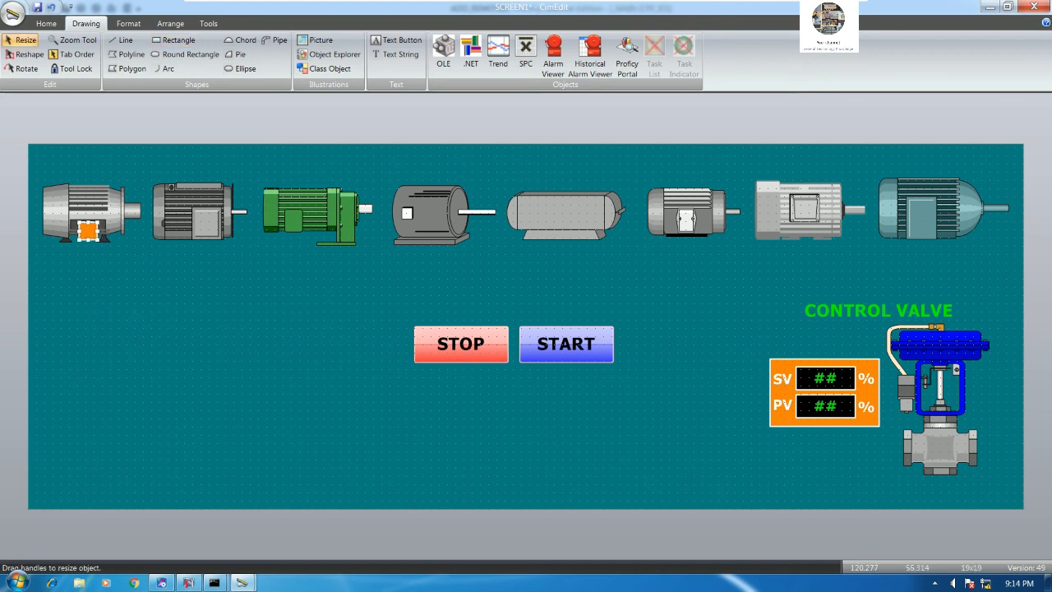
# - Set the rectangle's line color to None and its fill to solid Red
pyautogui.doubleClick(90, 234)
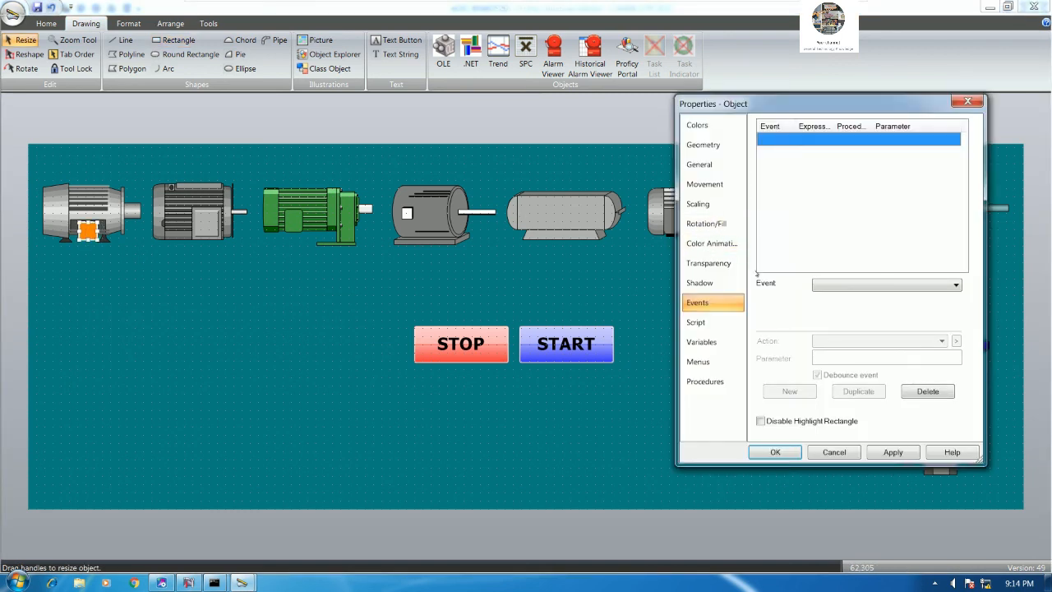
pyautogui.click(696, 125)
pyautogui.click(889, 157)
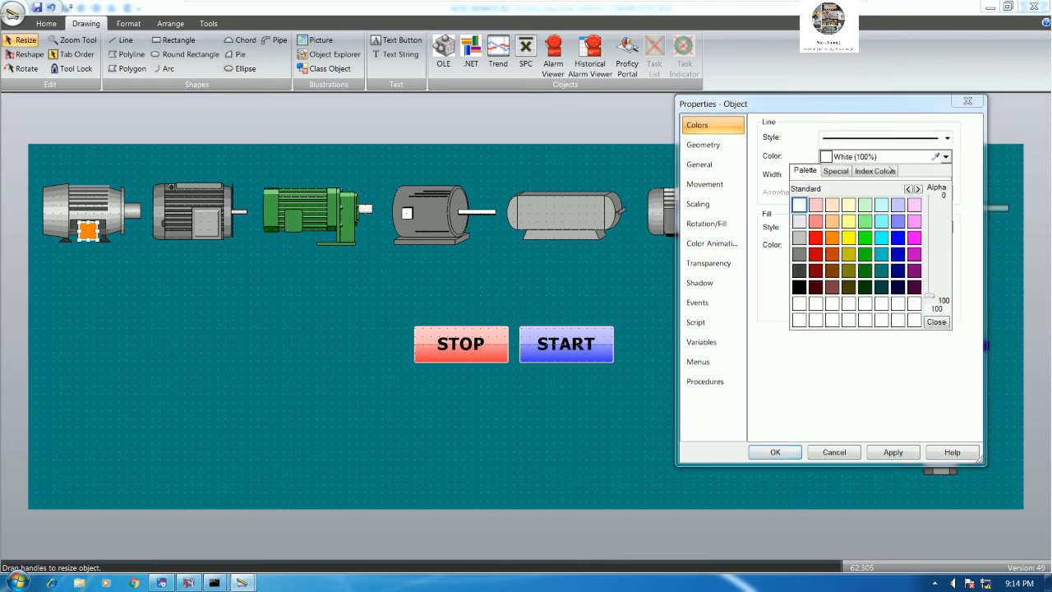
pyautogui.click(835, 171)
pyautogui.click(923, 259)
pyautogui.click(944, 244)
pyautogui.click(801, 320)
pyautogui.click(774, 451)
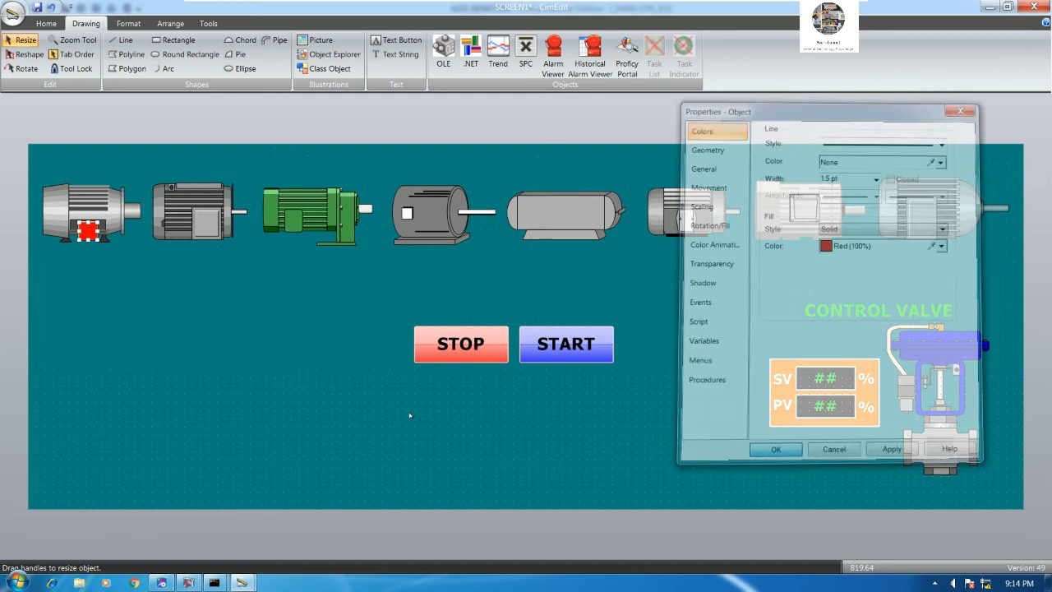
# - Start a new color animation expression for the first motor's red square
pyautogui.doubleClick(89, 232)
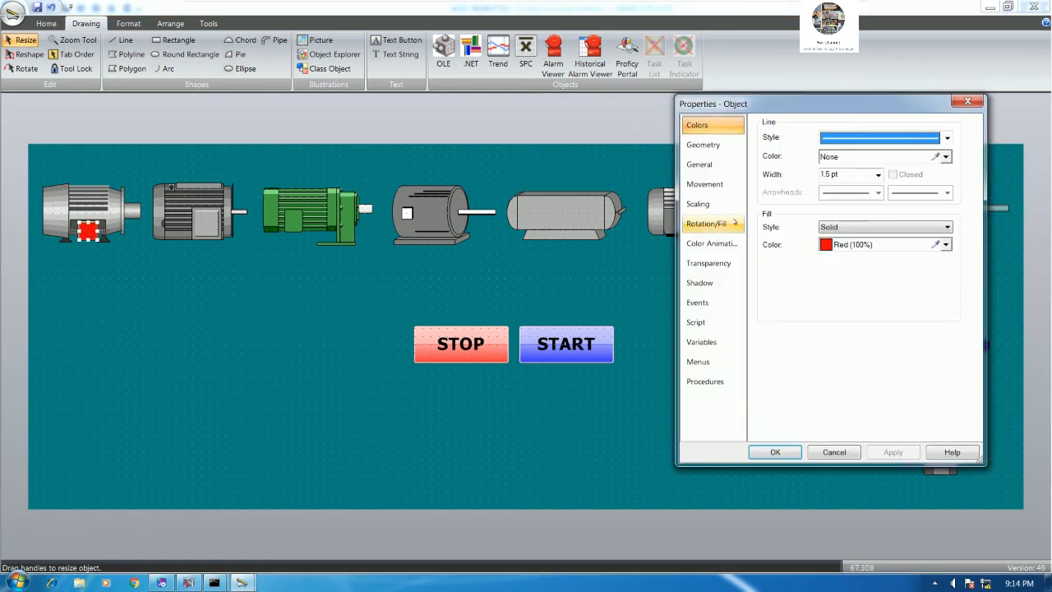
pyautogui.click(711, 243)
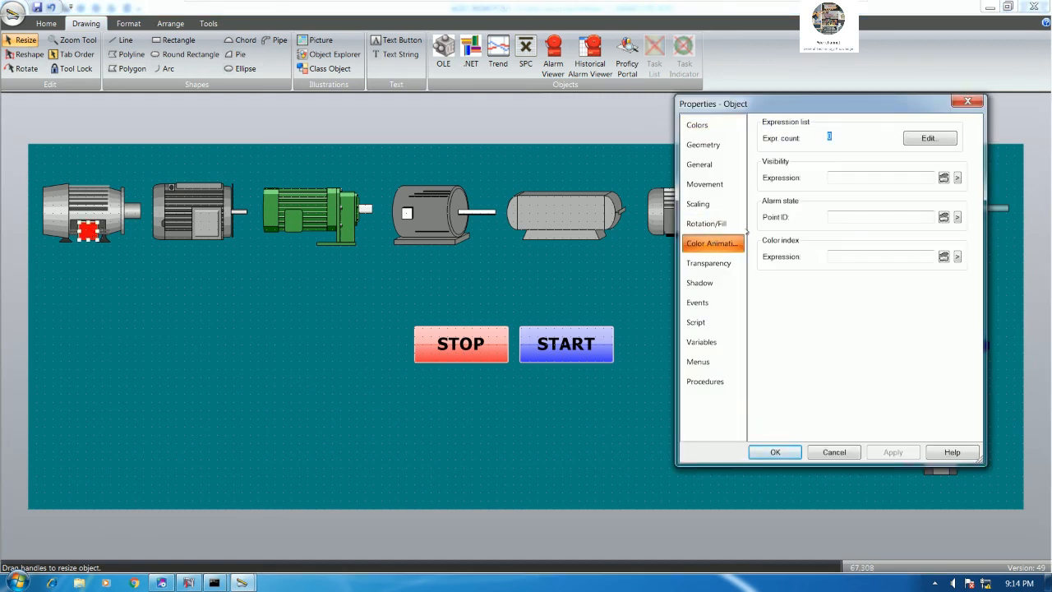
pyautogui.click(929, 138)
pyautogui.click(778, 426)
# - Find points matching MOTOR* and assign MOTOR1_STATUS as the animation expression
pyautogui.click(970, 427)
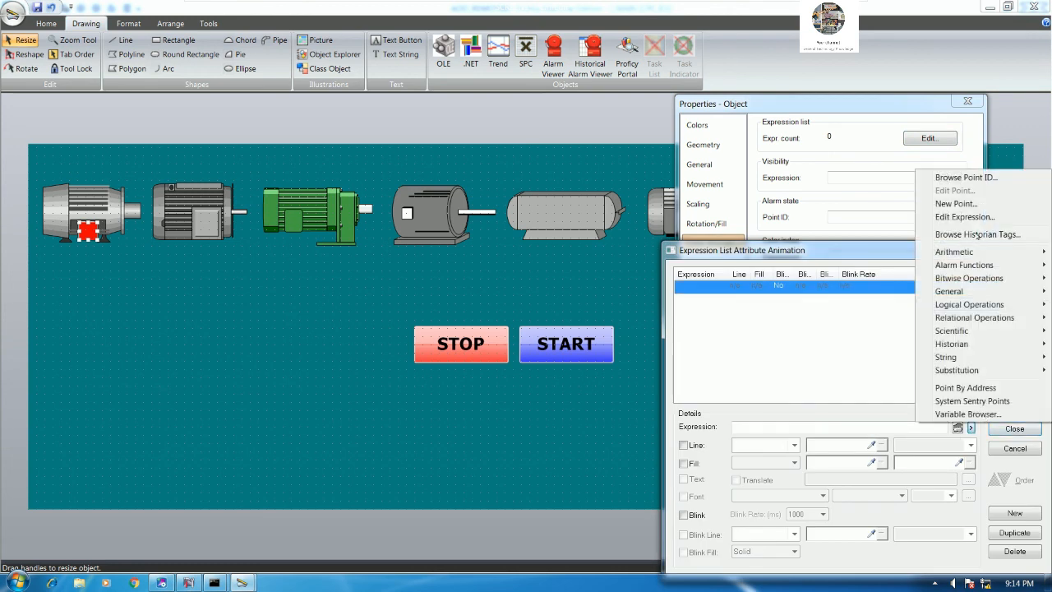
pyautogui.click(962, 177)
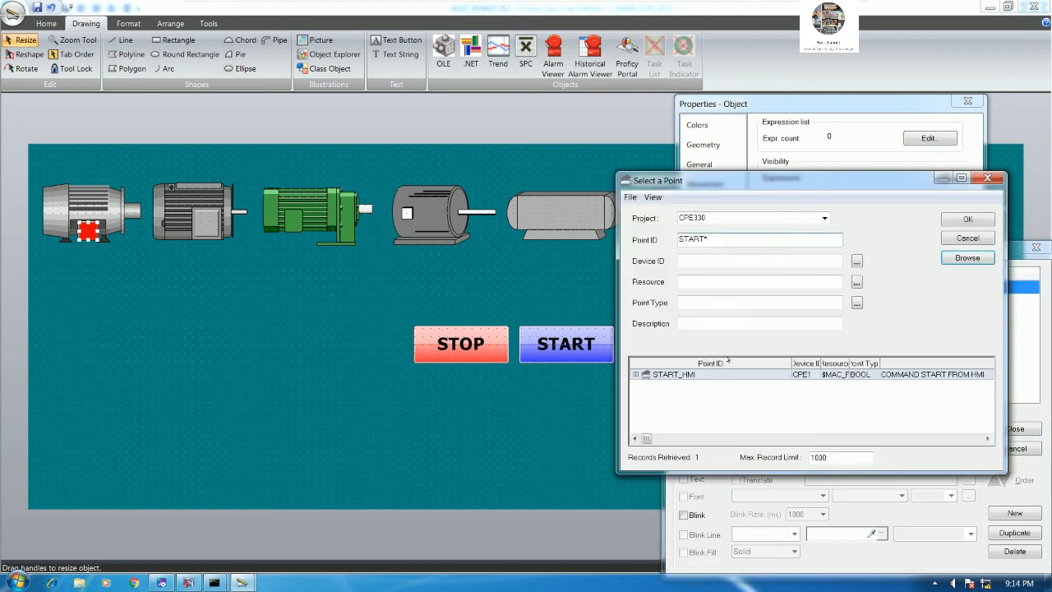
pyautogui.doubleClick(691, 238)
pyautogui.write('MOTO')
pyautogui.click(993, 256)
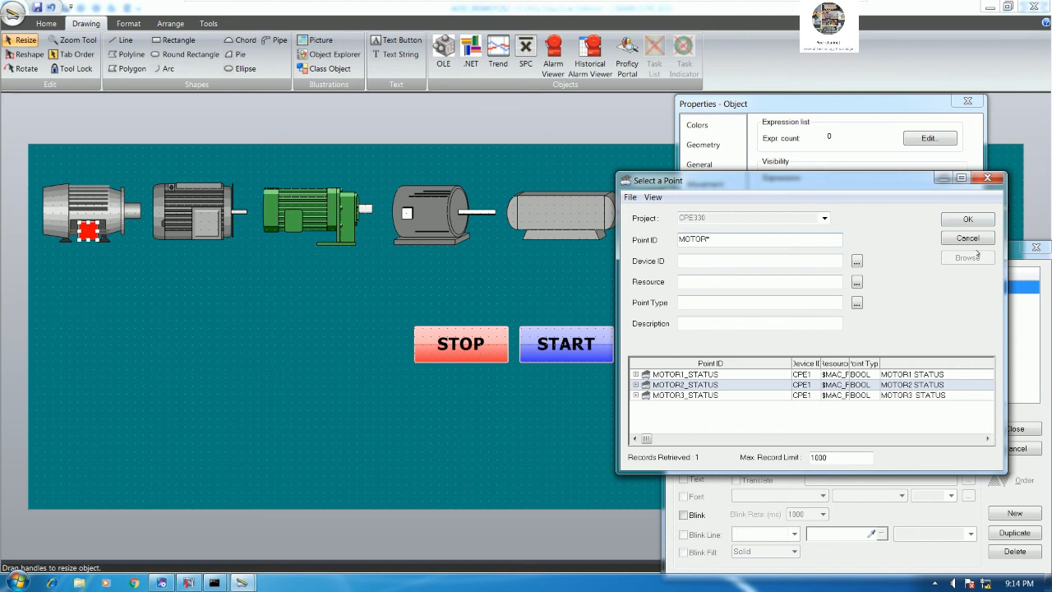
pyautogui.doubleClick(669, 377)
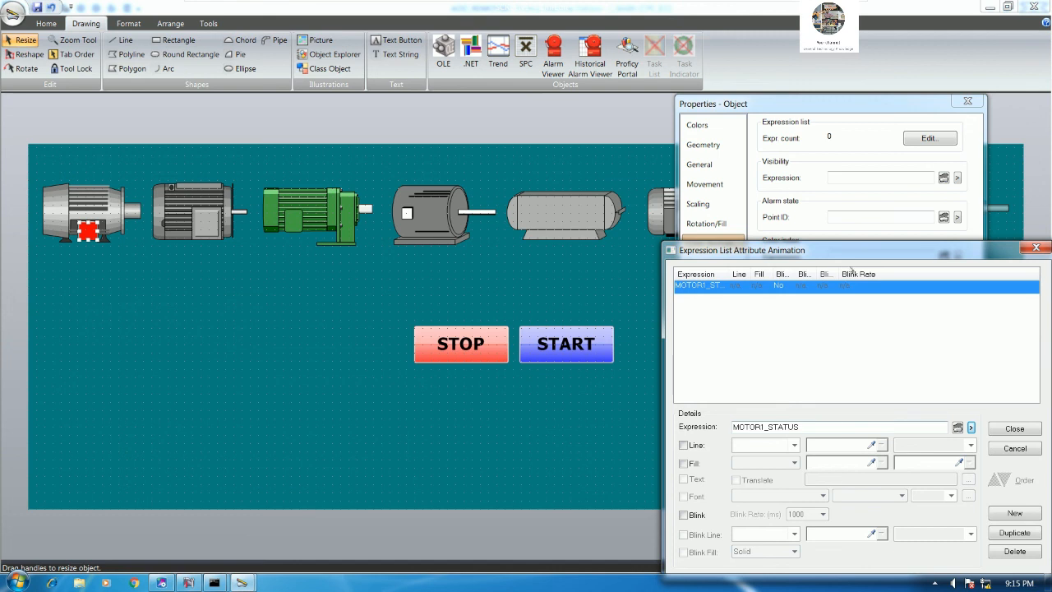
# - Give the MOTOR1_STATUS expression a solid Lime fill and accept the square's properties
pyautogui.moveTo(851, 252); pyautogui.dragTo(819, 158)
pyautogui.click(662, 372)
pyautogui.click(761, 370)
pyautogui.click(719, 391)
pyautogui.click(849, 370)
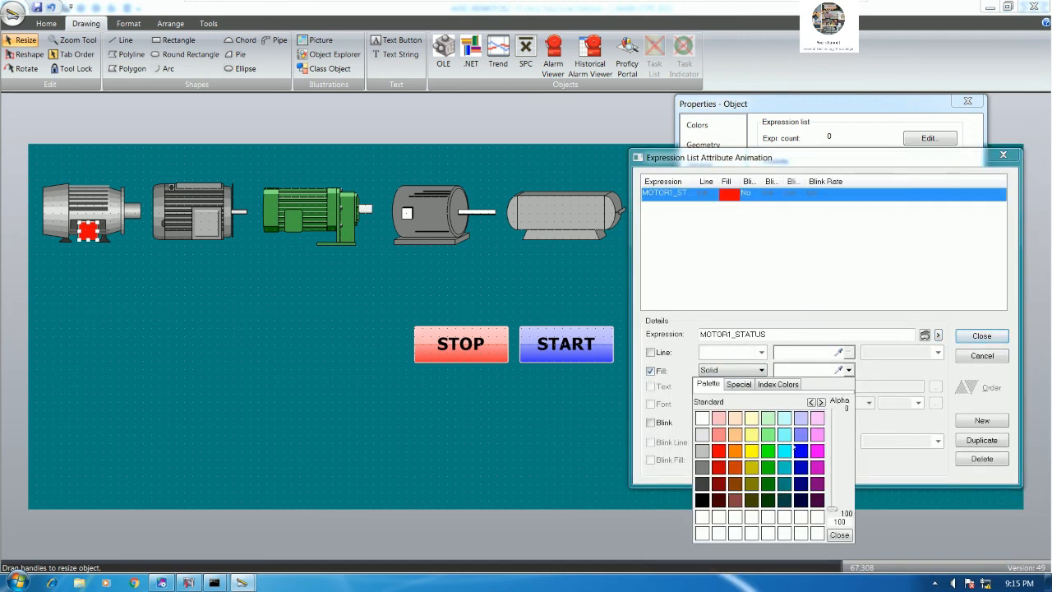
pyautogui.click(769, 454)
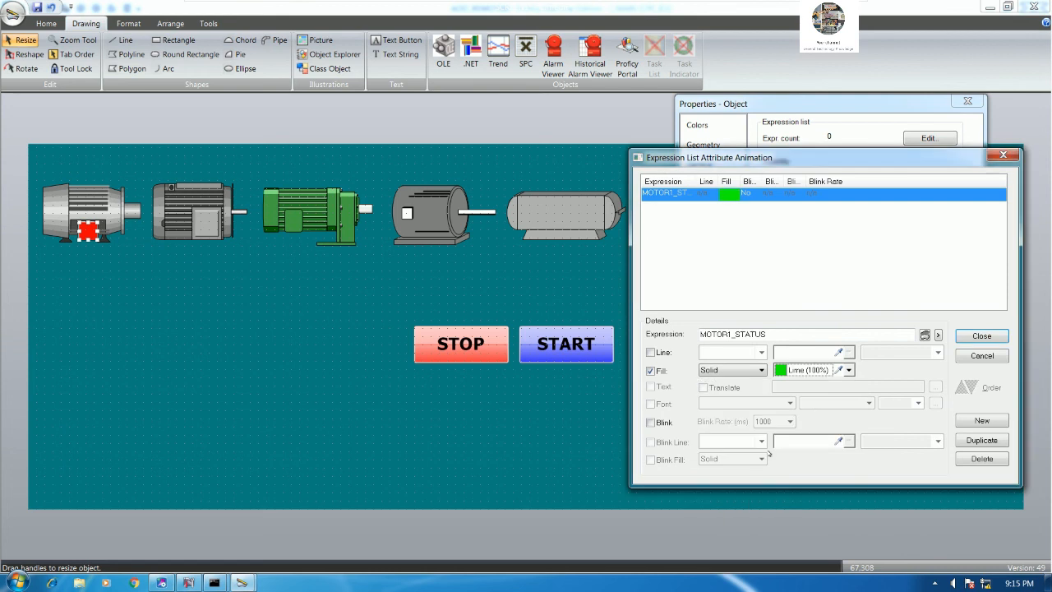
pyautogui.click(981, 335)
pyautogui.click(775, 452)
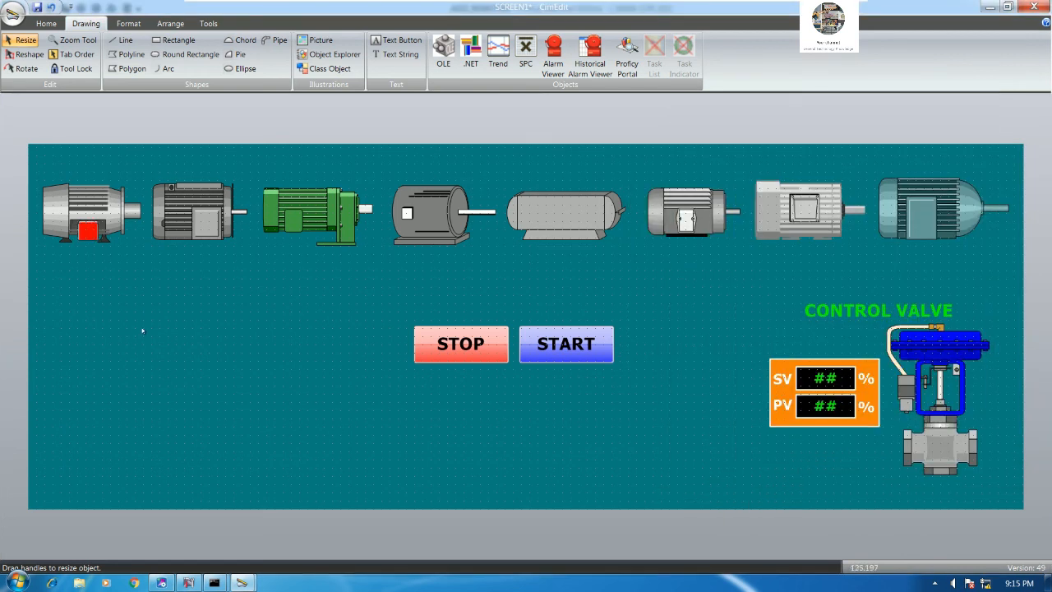
# - Copy the red square onto the second motor at about 25 x 28 and set its animation expression to MOTOR2_STATUS
pyautogui.moveTo(89, 231); pyautogui.dragTo(218, 236)
pyautogui.click(223, 266)
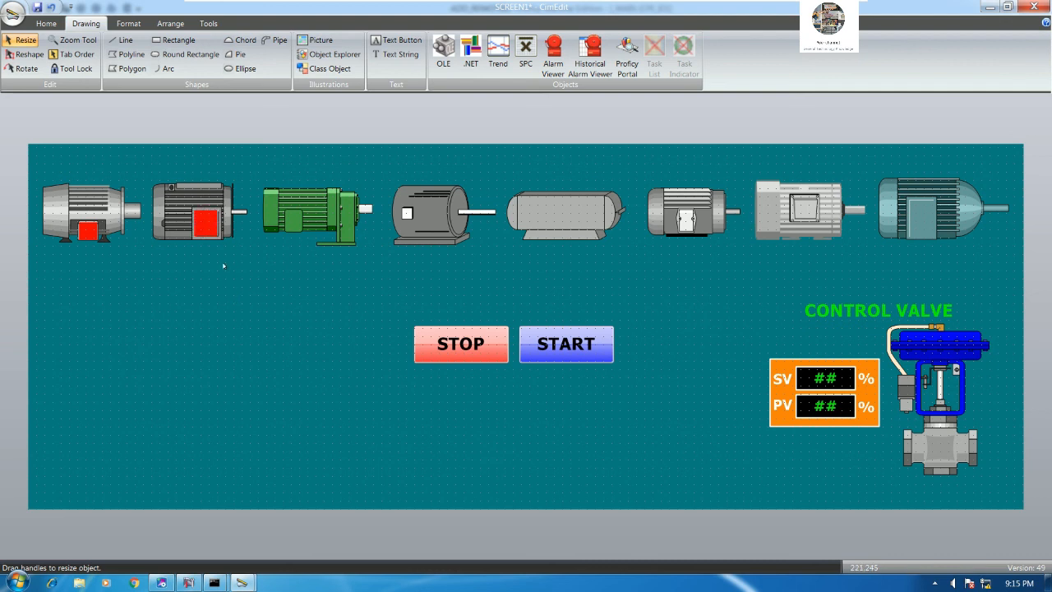
pyautogui.doubleClick(214, 232)
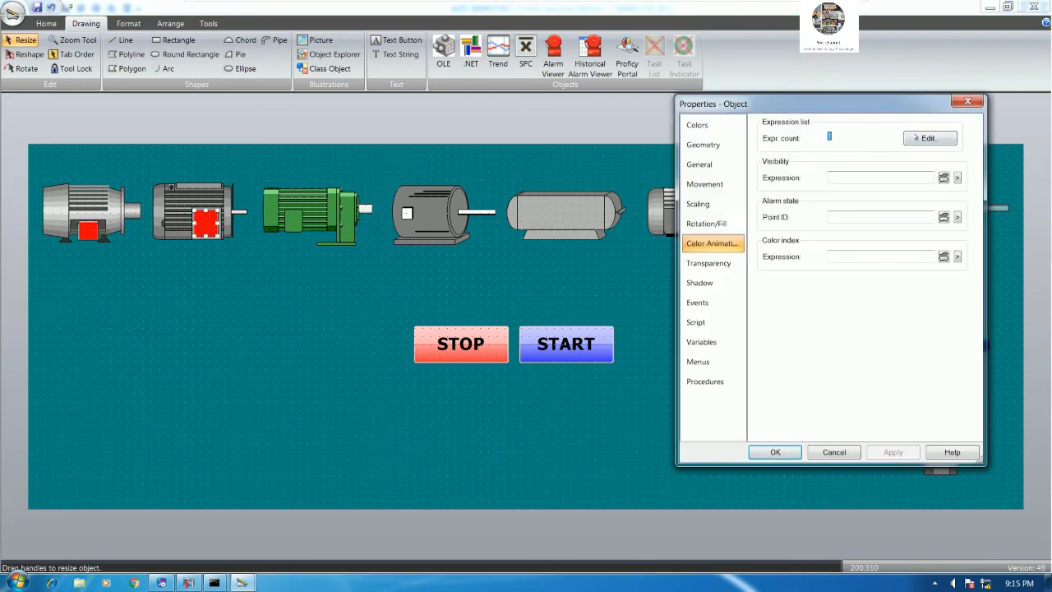
pyautogui.click(926, 138)
pyautogui.click(764, 426)
pyautogui.press('BackSpace')
pyautogui.write('2_STATUS')
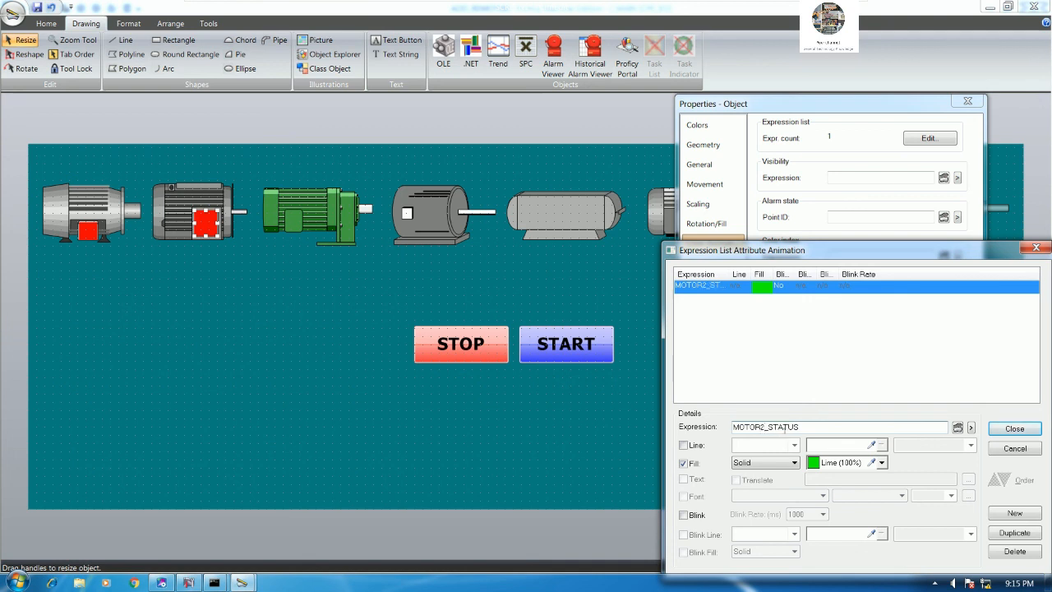
pyautogui.click(1026, 432)
pyautogui.click(795, 453)
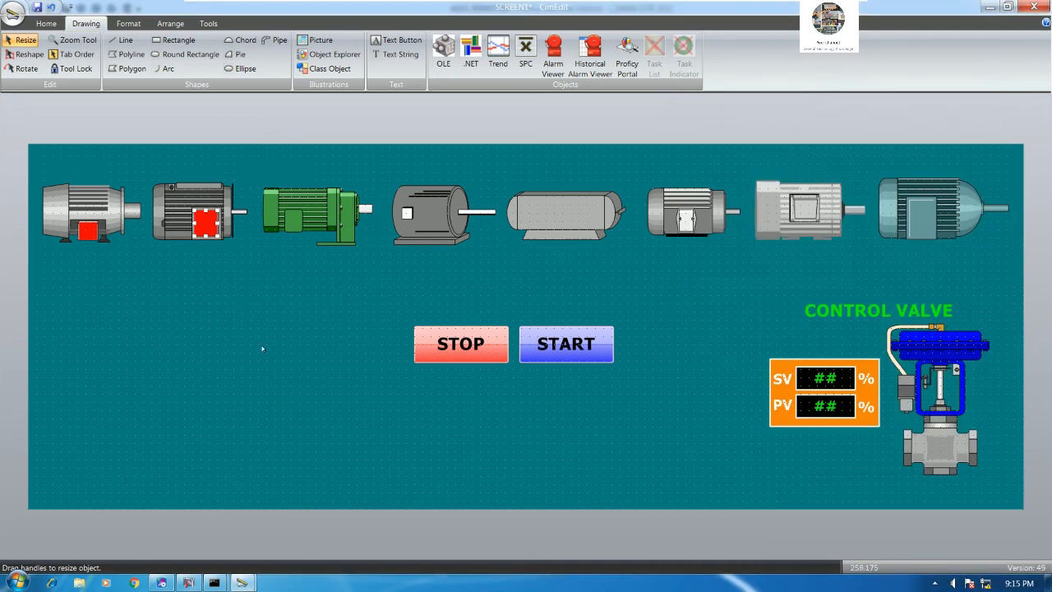
# - Copy the second motor's red square onto the third, green motor and set its animation expression to MOTOR3_STATUS
pyautogui.moveTo(208, 235); pyautogui.dragTo(285, 231)
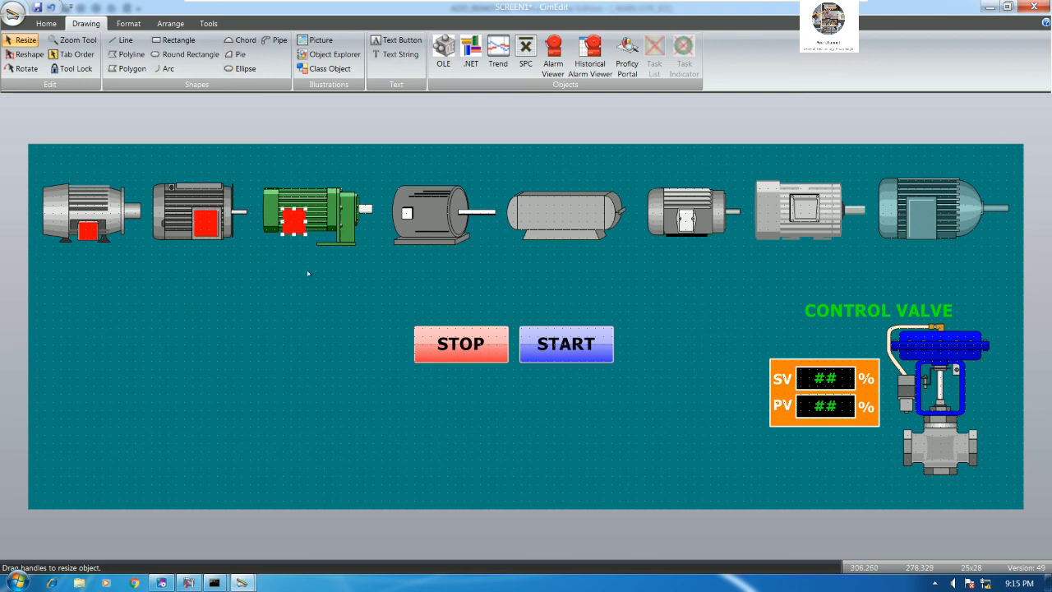
pyautogui.doubleClick(301, 234)
pyautogui.click(929, 137)
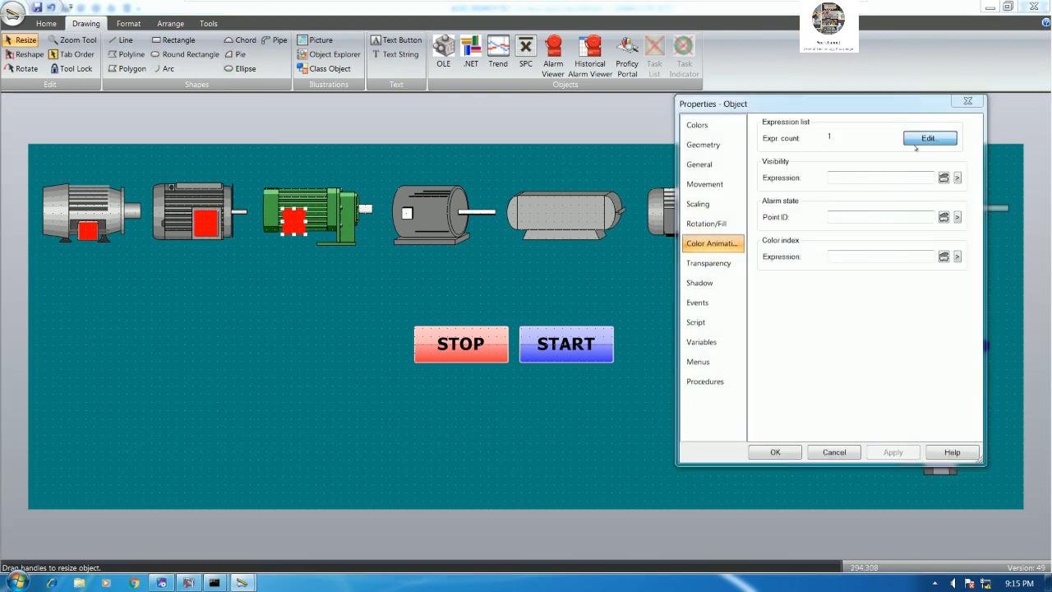
pyautogui.click(764, 427)
pyautogui.press('BackSpace')
pyautogui.write('3_STATUS')
pyautogui.click(1023, 431)
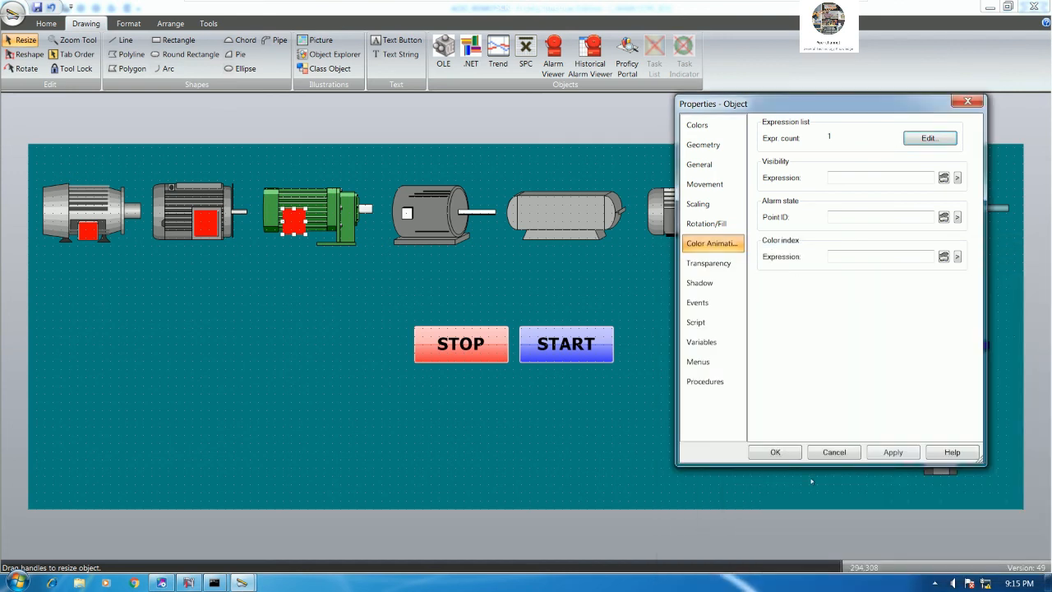
pyautogui.click(768, 450)
# - Copy the red square onto the fourth motor and set its animation expression to MOTOR4_STATUS
pyautogui.moveTo(305, 231); pyautogui.dragTo(414, 219)
pyautogui.doubleClick(414, 218)
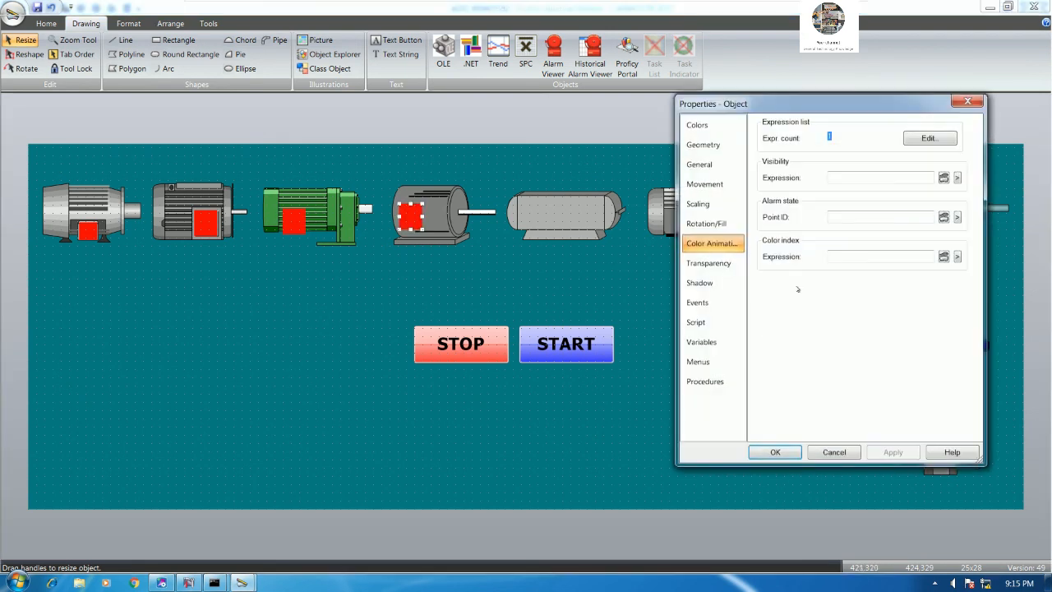
pyautogui.click(928, 138)
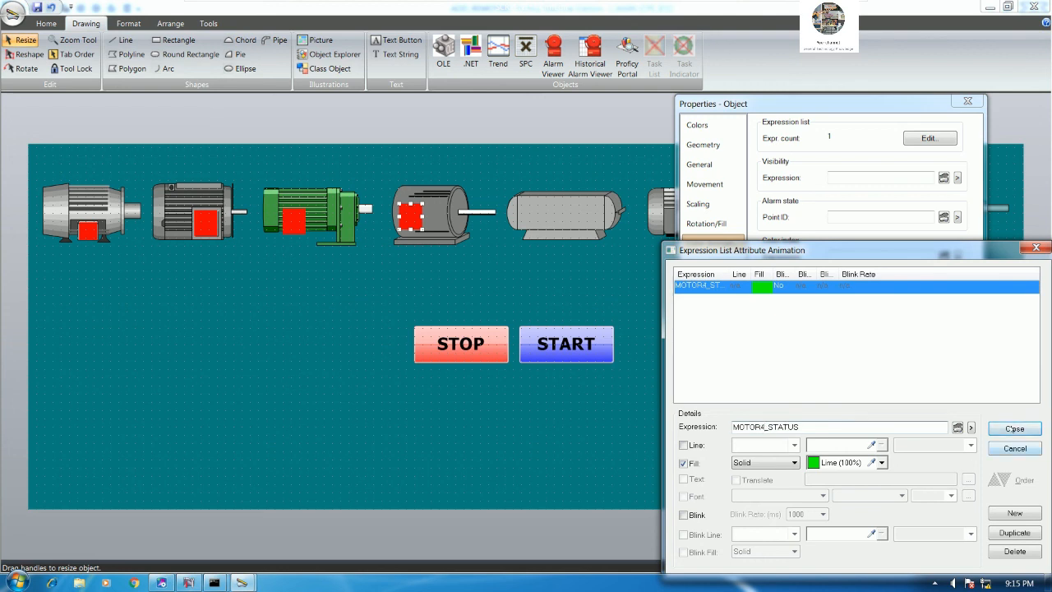
pyautogui.click(1014, 428)
pyautogui.click(777, 452)
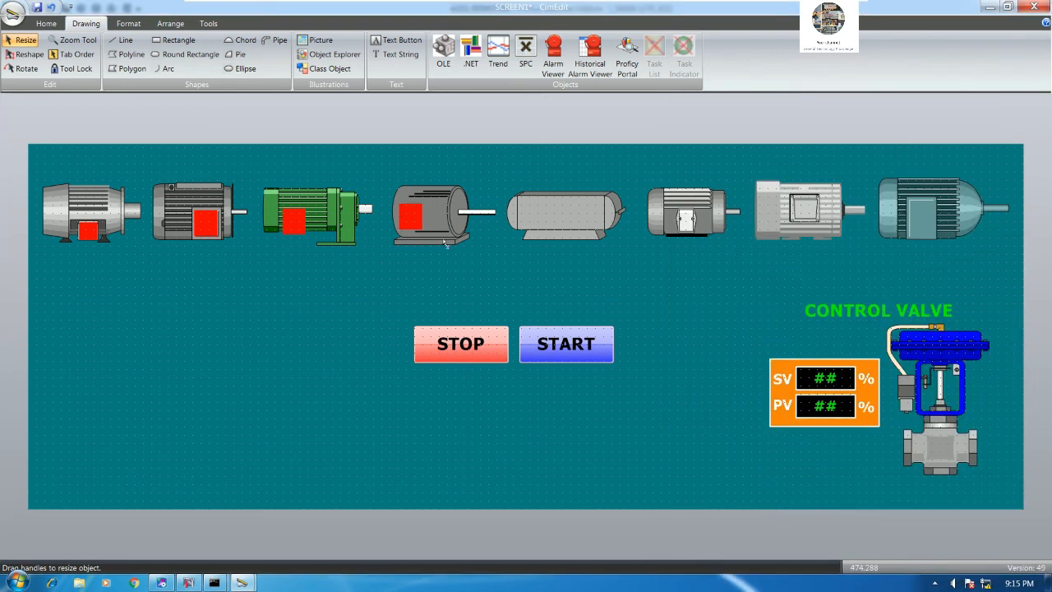
# - Copy the red square onto the fifth motor and set its animation expression to MOTOR5_STATUS
pyautogui.moveTo(410, 218); pyautogui.dragTo(565, 220)
pyautogui.doubleClick(564, 220)
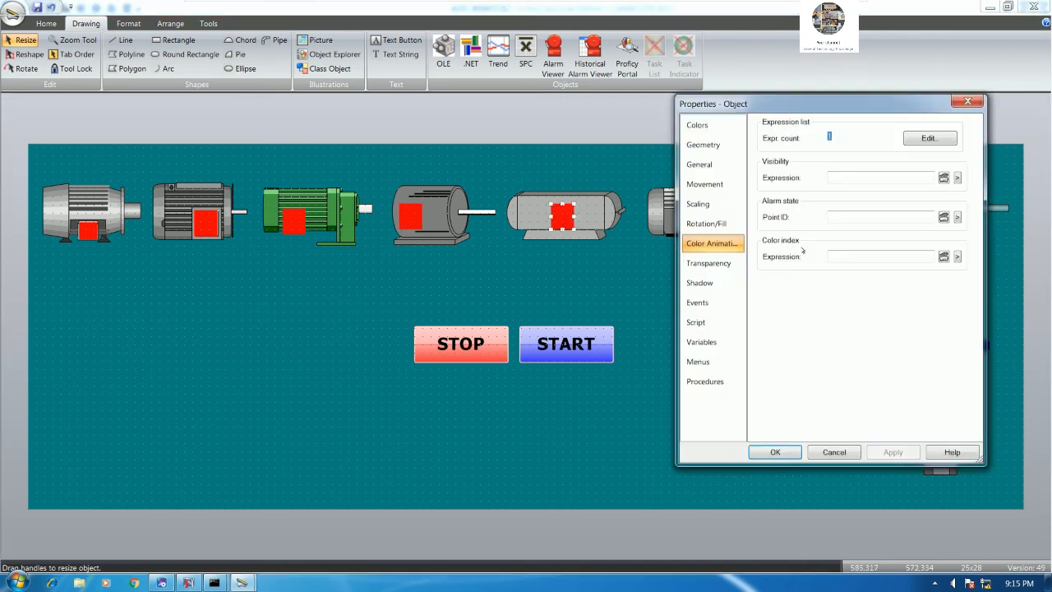
pyautogui.click(928, 138)
pyautogui.click(764, 426)
pyautogui.press('BackSpace')
pyautogui.write('5_STATUS')
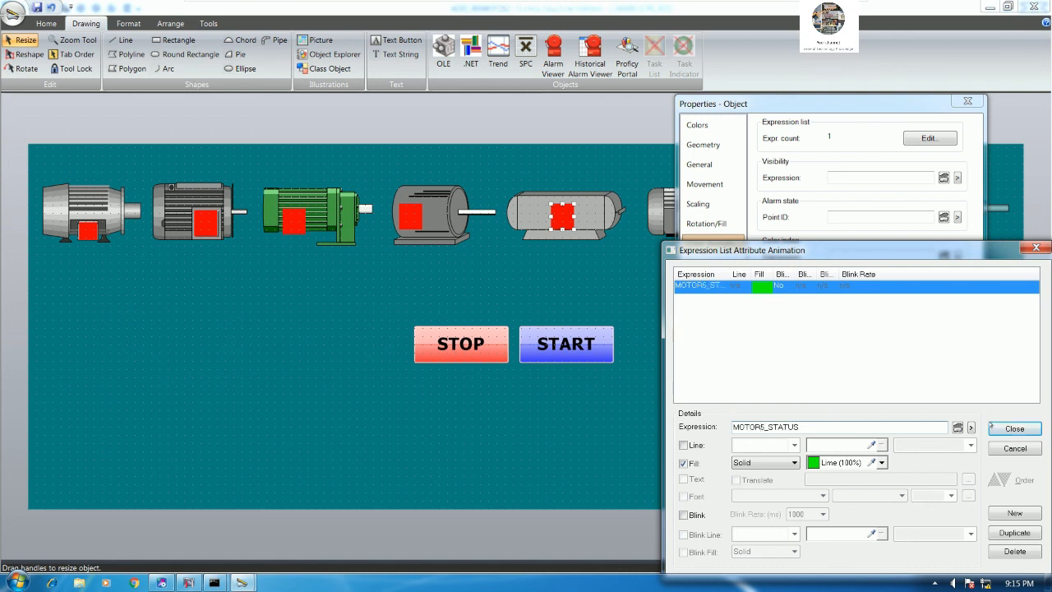
pyautogui.click(994, 427)
pyautogui.click(929, 138)
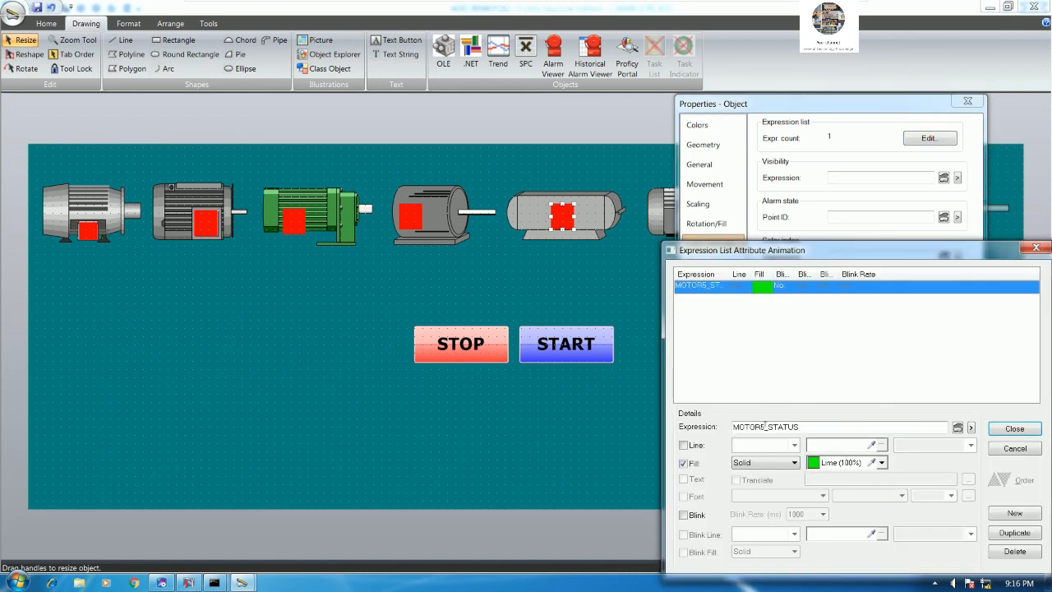
pyautogui.click(1014, 428)
pyautogui.click(774, 452)
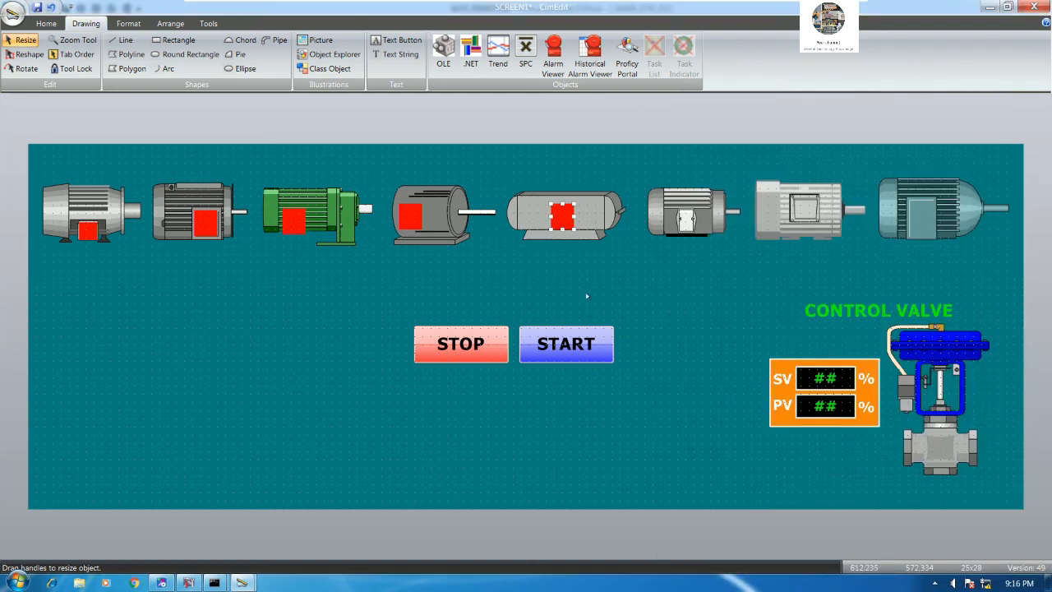
# - Copy the red square onto the sixth motor and set its animation expression to MOTOR6_STATUS
pyautogui.click(686, 218)
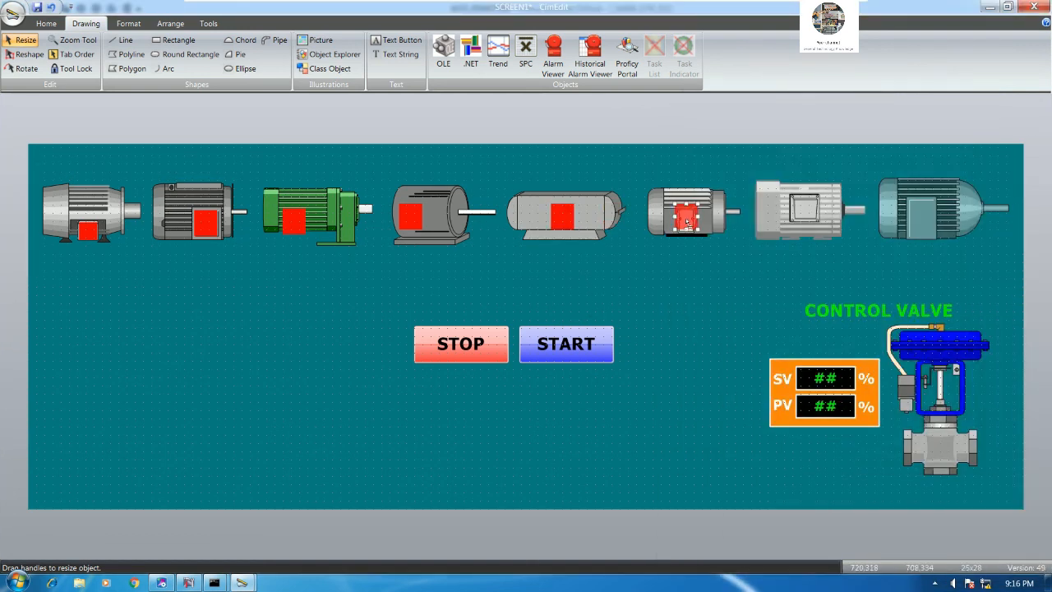
pyautogui.doubleClick(686, 219)
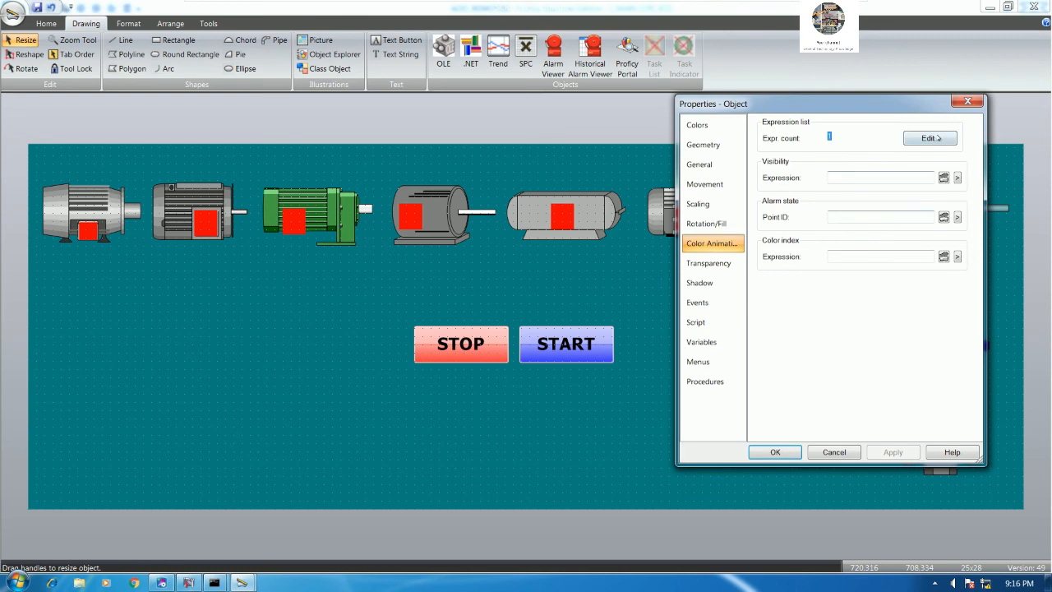
pyautogui.click(929, 138)
pyautogui.click(767, 427)
pyautogui.press('BackSpace')
pyautogui.write('6_STATUS')
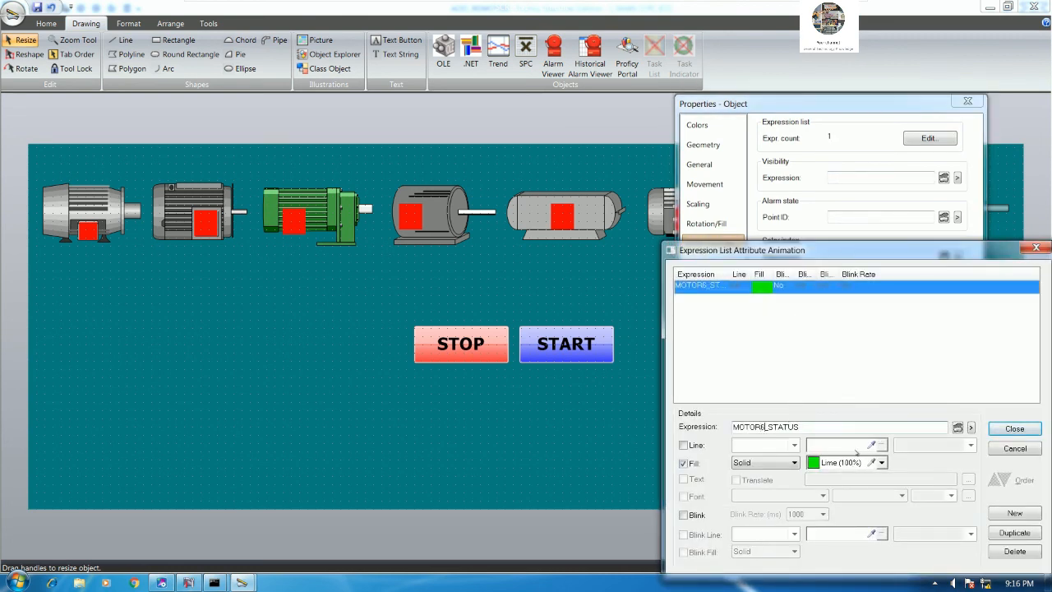
pyautogui.click(1014, 428)
pyautogui.click(778, 452)
pyautogui.click(661, 307)
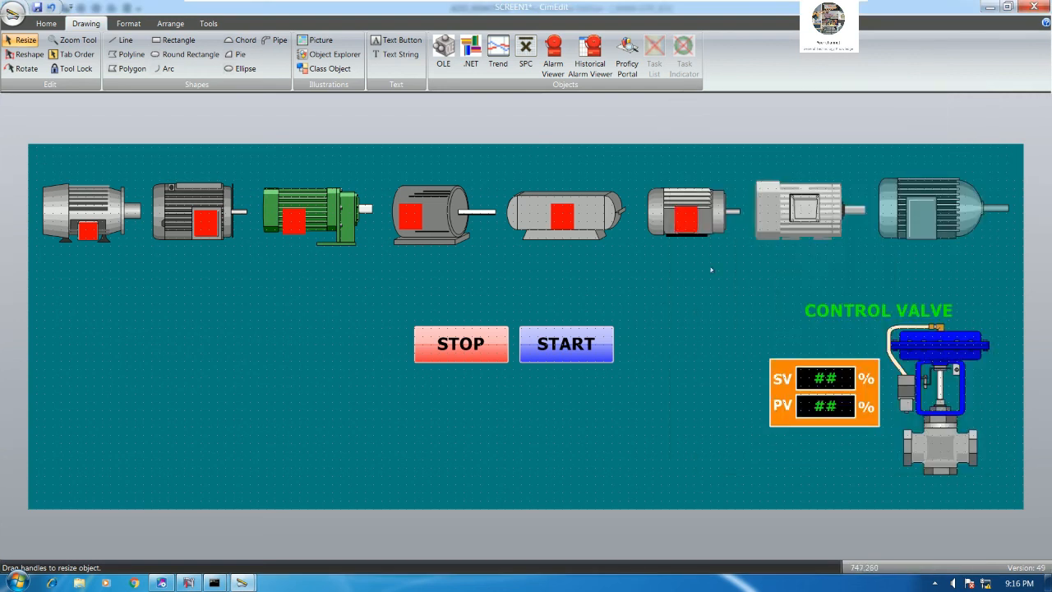
# - Copy the sixth motor's red square onto the seventh motor and set its animation expression to MOTOR7_STATUS
pyautogui.click(687, 220)
pyautogui.moveTo(686, 219); pyautogui.dragTo(810, 212)
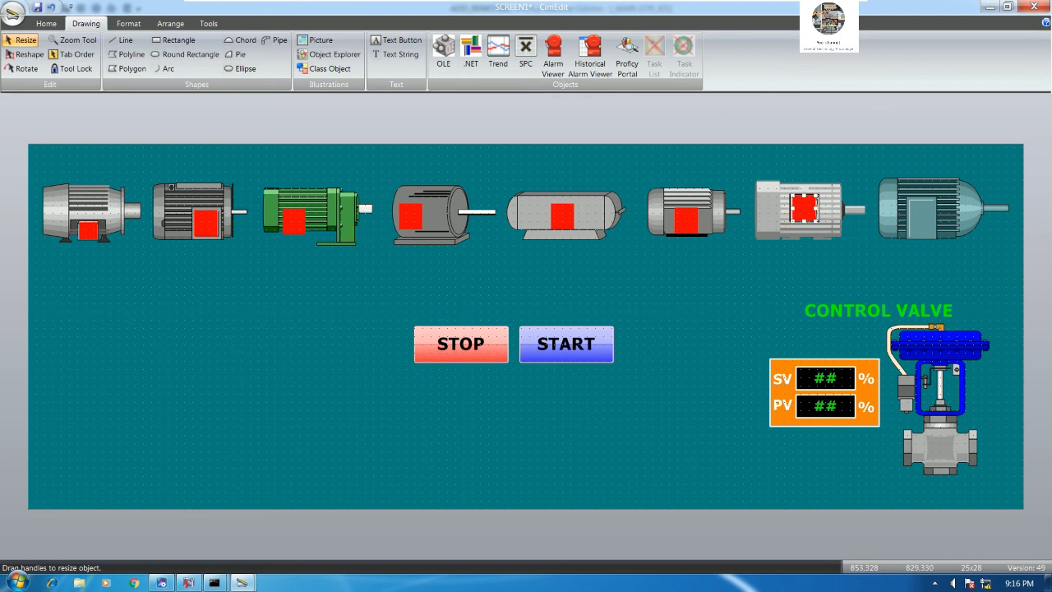
pyautogui.doubleClick(813, 212)
pyautogui.click(926, 139)
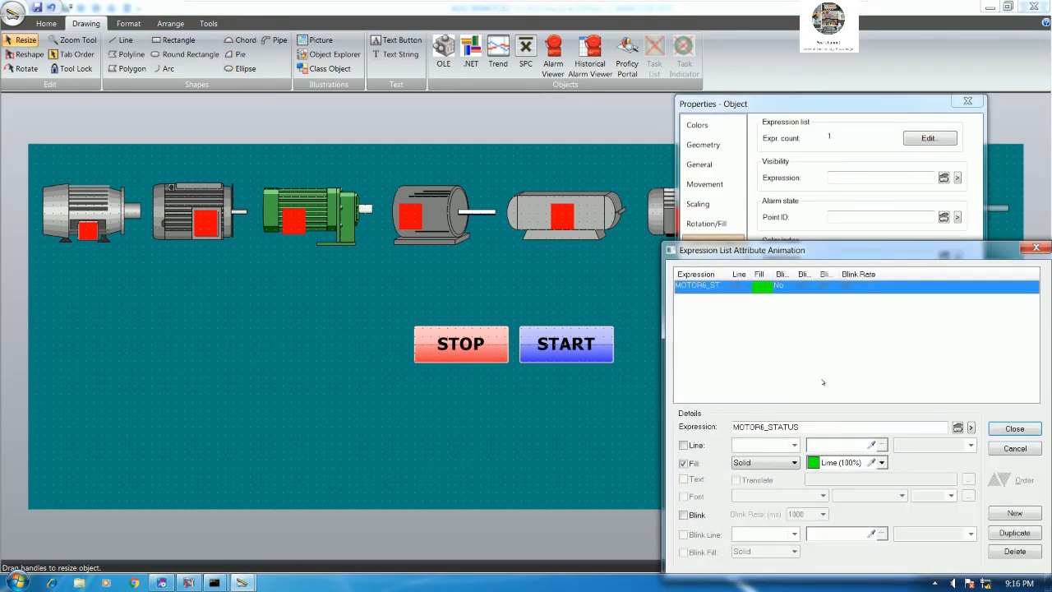
pyautogui.click(764, 426)
pyautogui.press('BackSpace')
pyautogui.write('7')
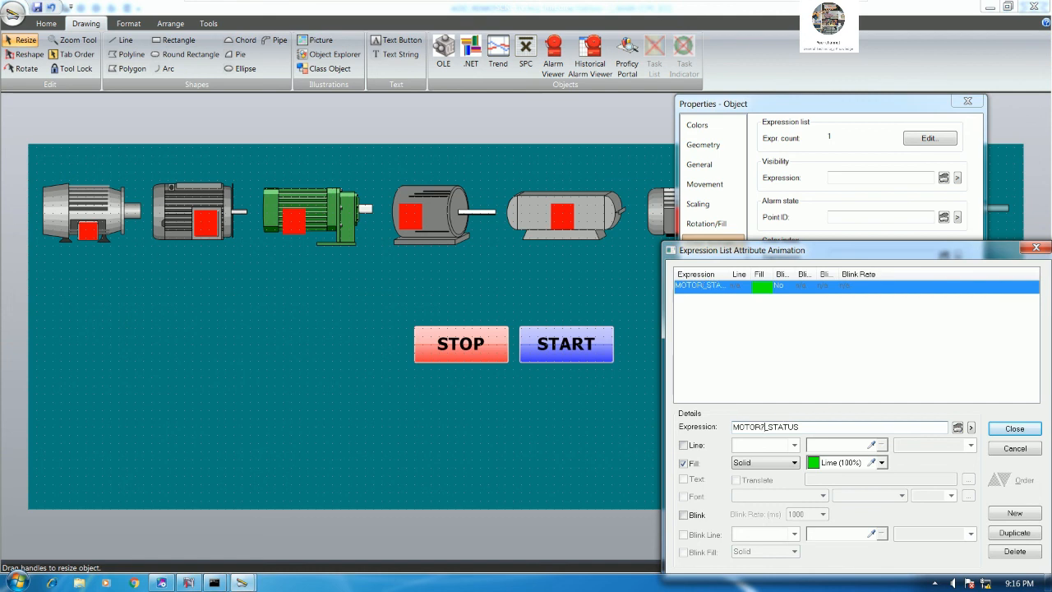
pyautogui.click(1006, 429)
pyautogui.click(774, 452)
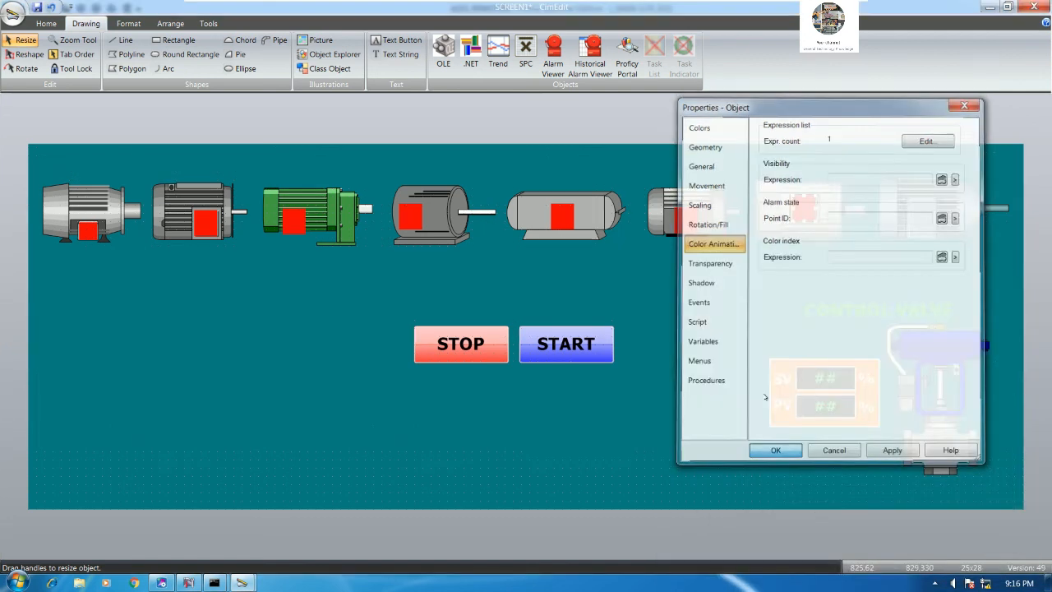
# - Enlarge the red square on the seventh motor so it covers the motor's square plate
pyautogui.moveTo(818, 218); pyautogui.dragTo(820, 209)
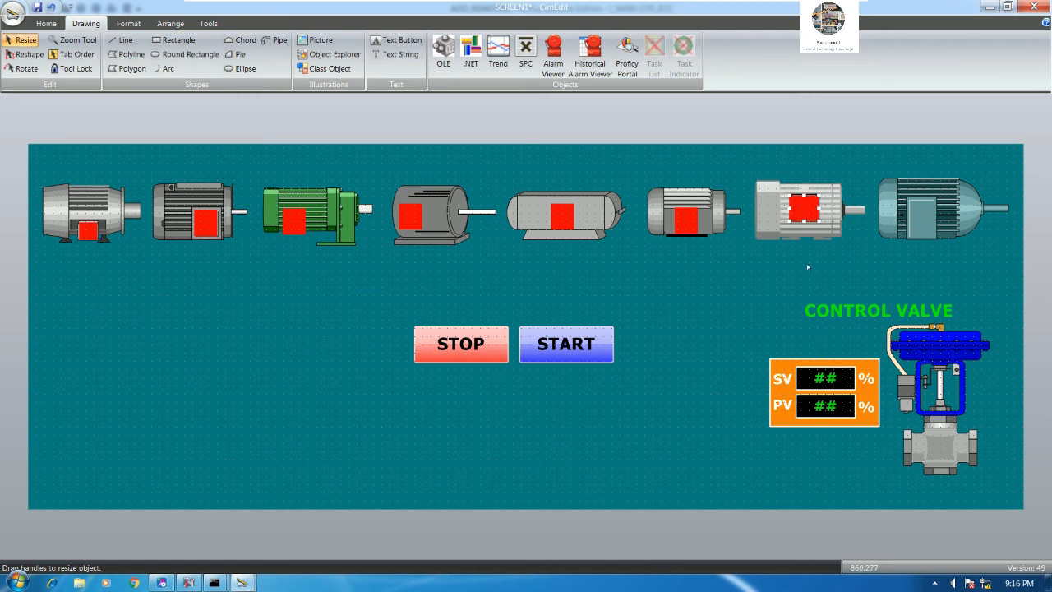
pyautogui.click(805, 227)
pyautogui.click(804, 210)
pyautogui.moveTo(804, 195); pyautogui.dragTo(803, 190)
# - Copy the seventh motor's red square onto the eighth motor and stretch it taller to cover the terminal plate
pyautogui.moveTo(809, 208); pyautogui.dragTo(922, 221)
pyautogui.click(922, 214)
pyautogui.click(925, 216)
pyautogui.moveTo(921, 207); pyautogui.dragTo(917, 193)
# - Set the animation expression of the eighth motor's red square to MOTOR8_STATUS
pyautogui.doubleClick(923, 222)
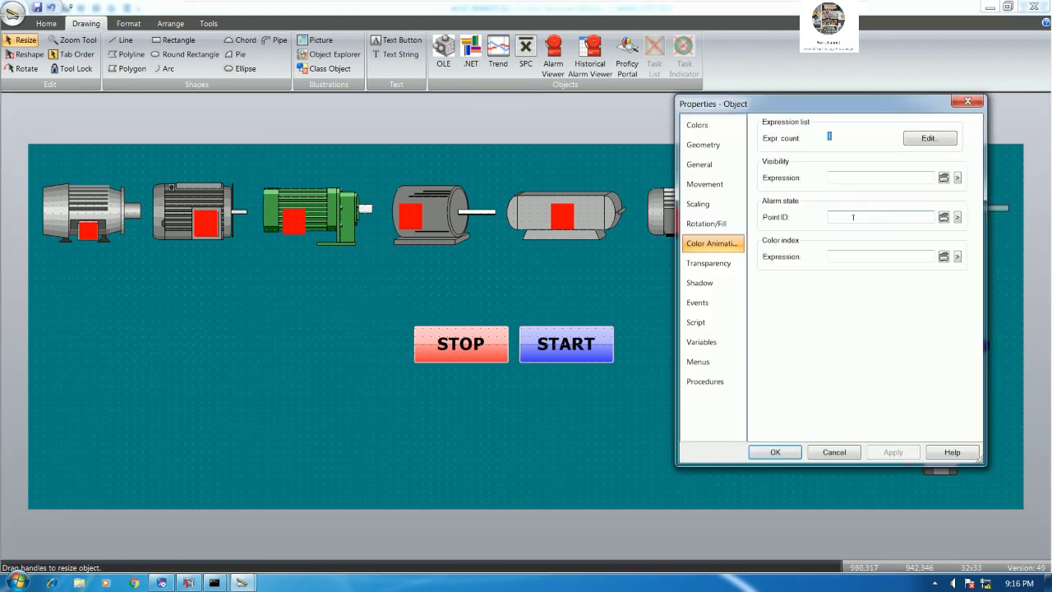
pyautogui.click(765, 427)
pyautogui.press('BackSpace')
pyautogui.write('8_STATUS')
pyautogui.click(1013, 429)
pyautogui.click(775, 451)
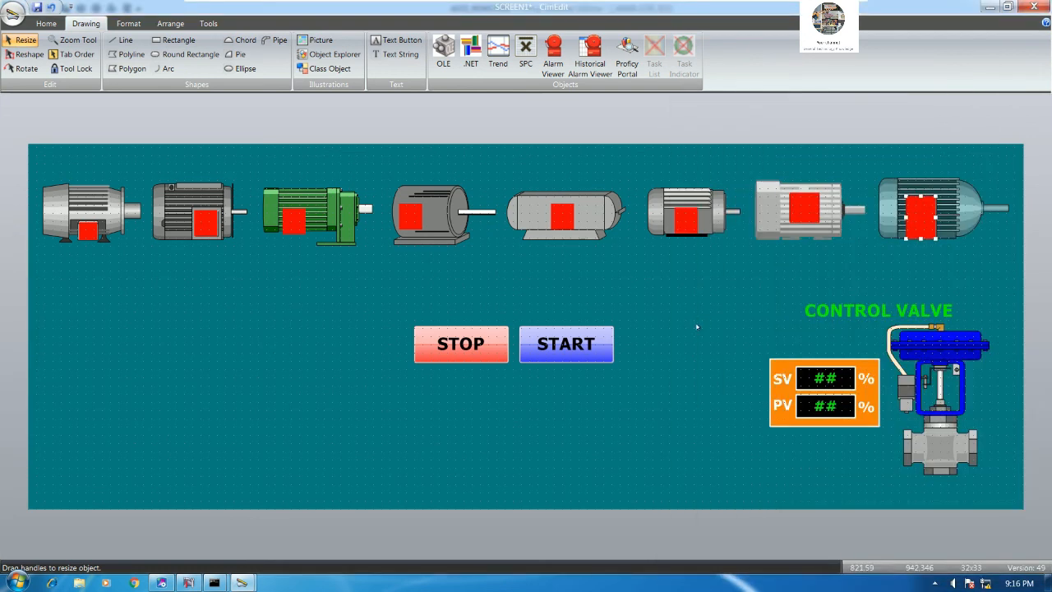
# - Save and run SCREEN1, and place its runtime window below the first rungs of the _MAIN ladder in Proficy Machine Edition
pyautogui.click(36, 6)
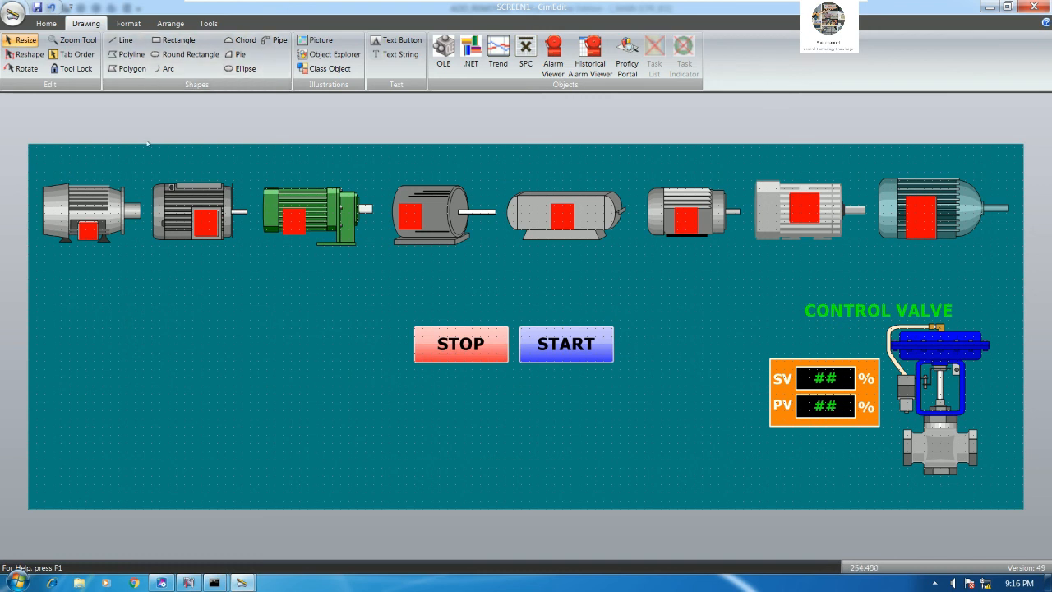
pyautogui.click(47, 23)
pyautogui.click(473, 40)
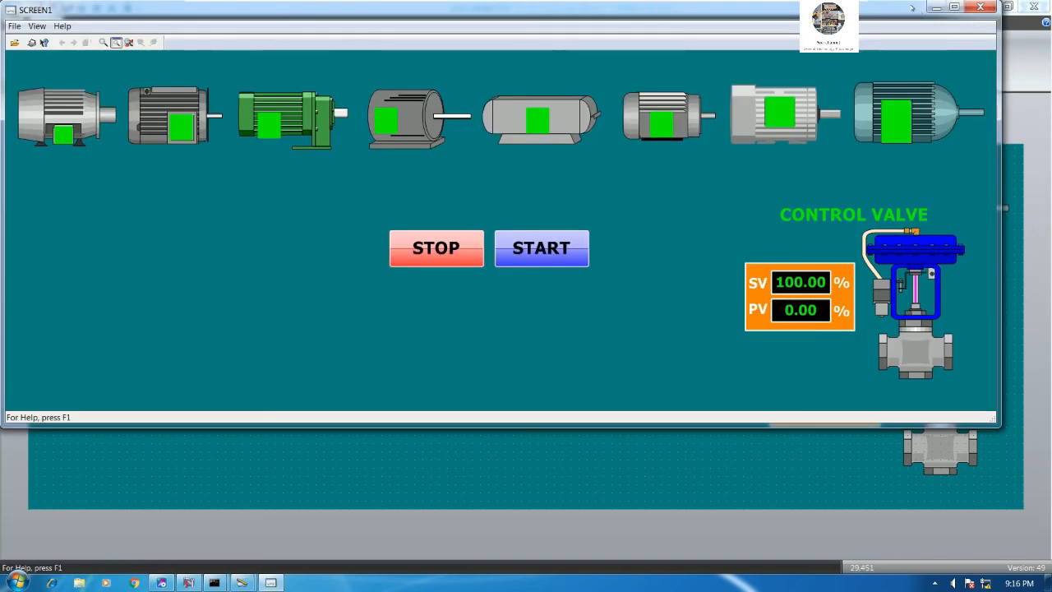
pyautogui.moveTo(911, 8); pyautogui.dragTo(911, 73)
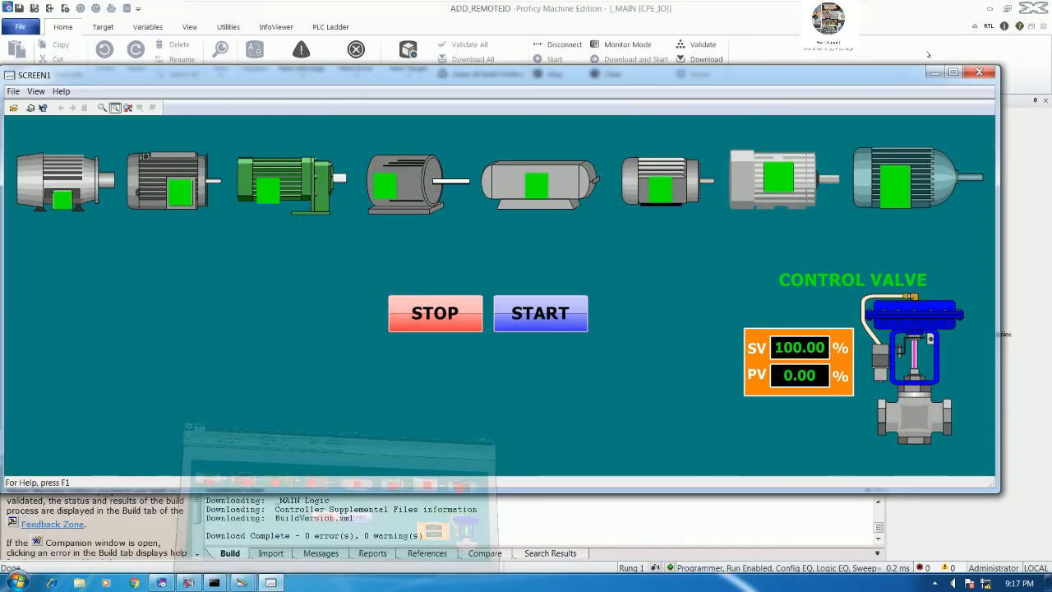
pyautogui.moveTo(750, 82); pyautogui.dragTo(772, 251)
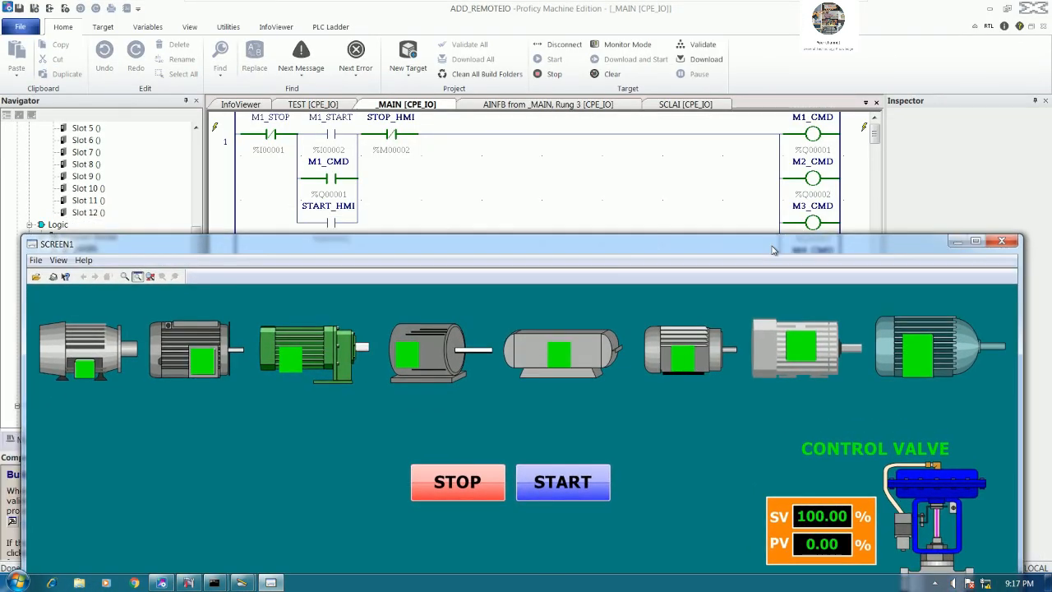
# - Test the HMI START and STOP buttons alternately, comparing the motor status squares with the ladder coils and PLC outputs
pyautogui.click(569, 467)
pyautogui.click(465, 485)
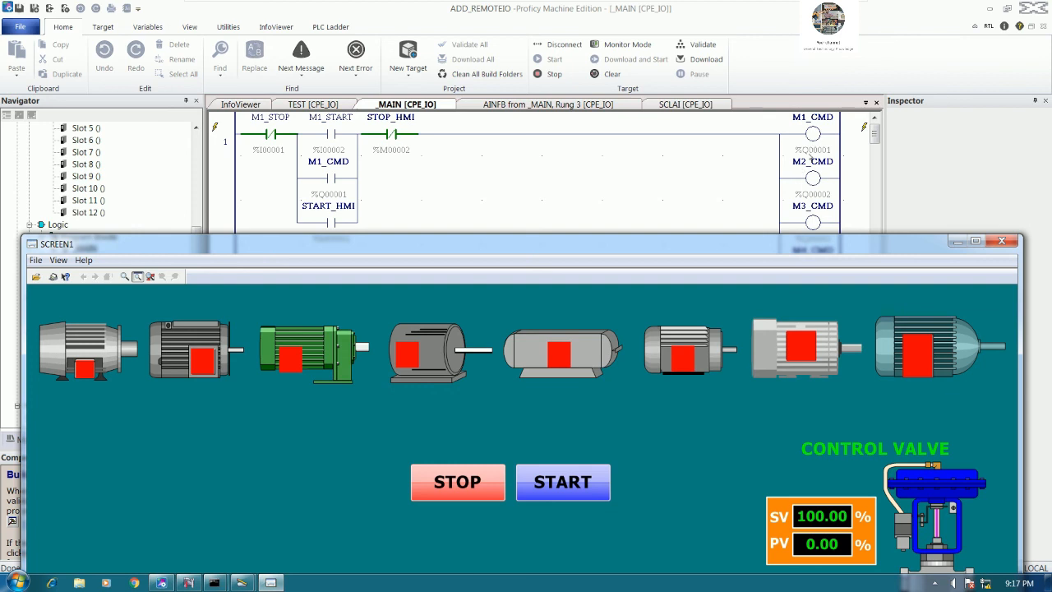
pyautogui.click(565, 482)
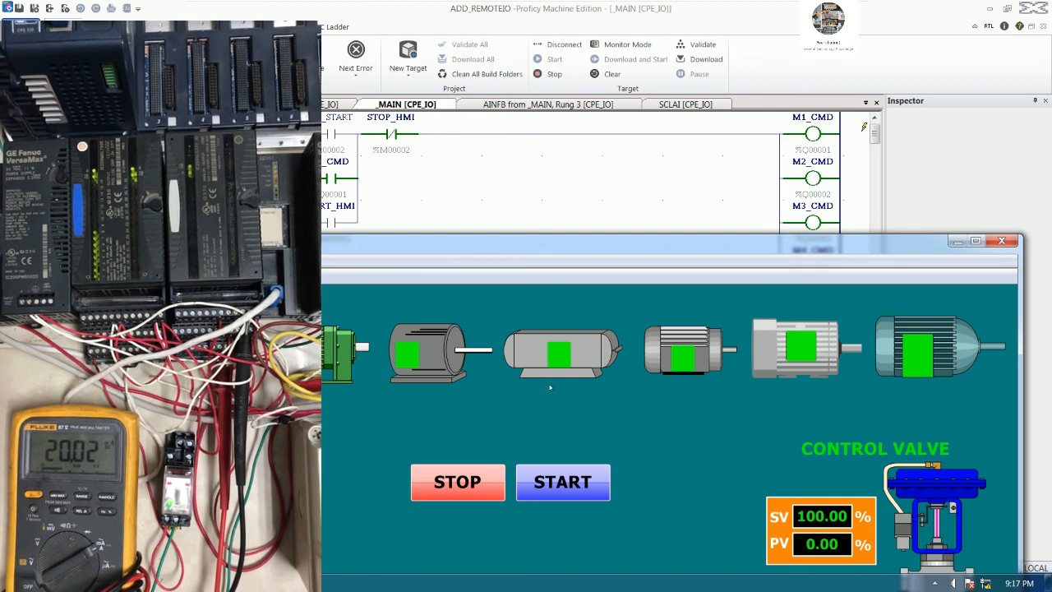
pyautogui.click(480, 483)
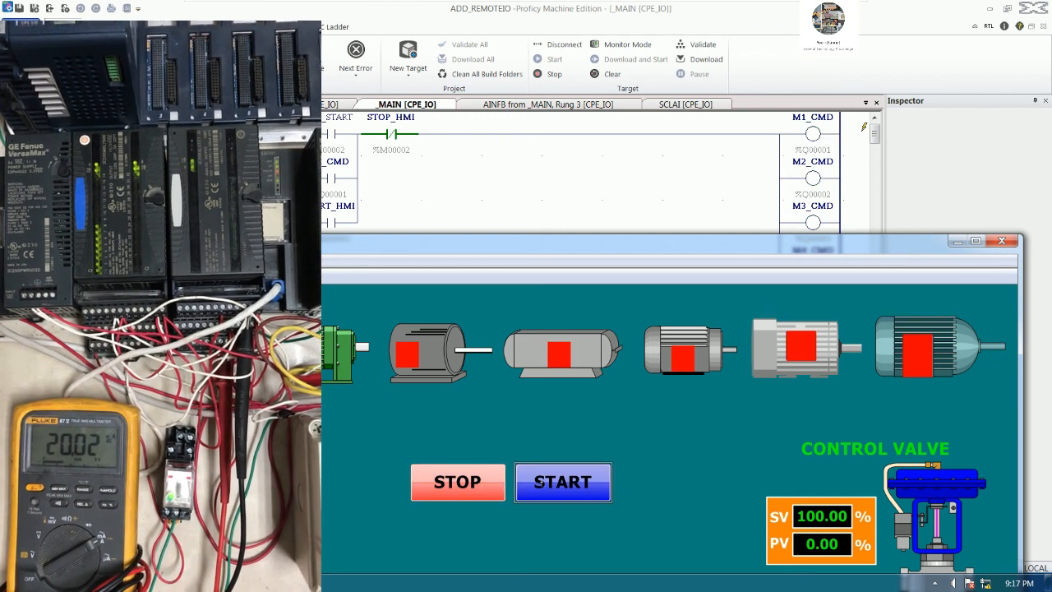
pyautogui.click(562, 483)
pyautogui.click(461, 483)
pyautogui.click(545, 484)
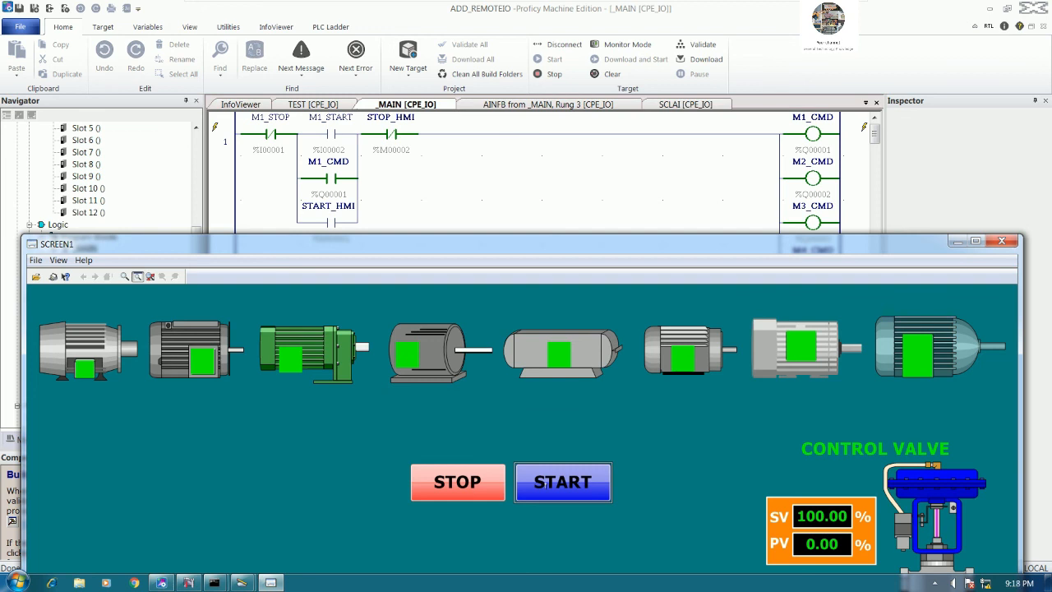
# - Shift the SCREEN1 runtime window slightly and stop, restart and stop the motors again from the HMI
pyautogui.moveTo(582, 242); pyautogui.dragTo(567, 244)
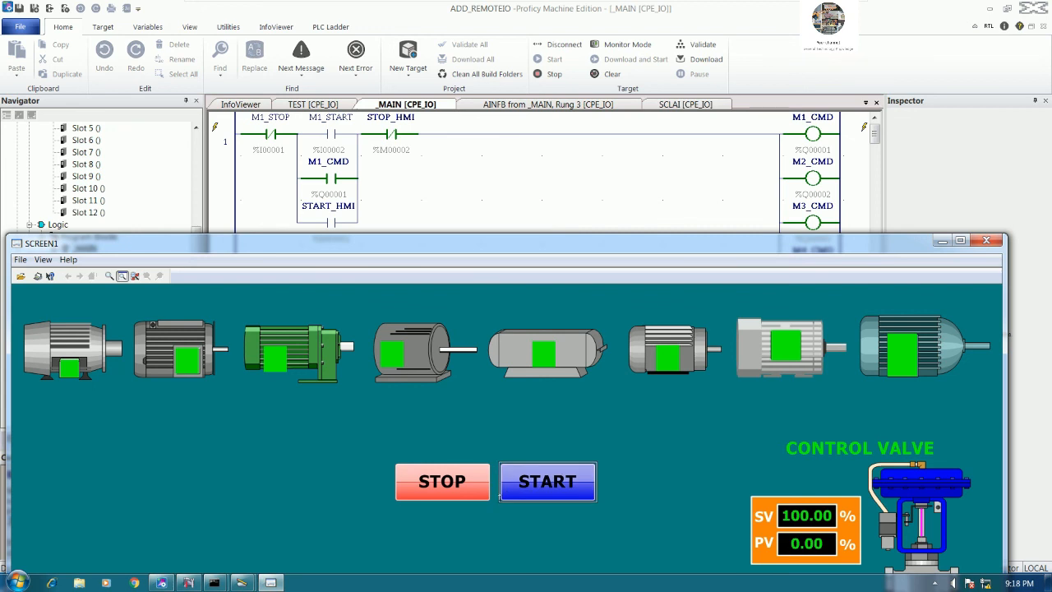
pyautogui.click(442, 482)
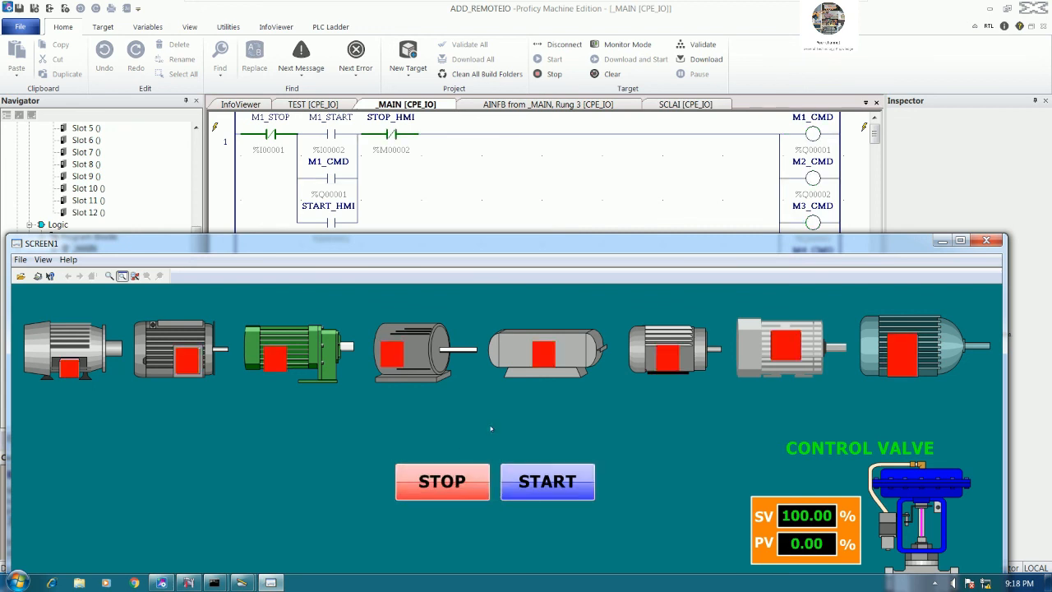
pyautogui.click(542, 478)
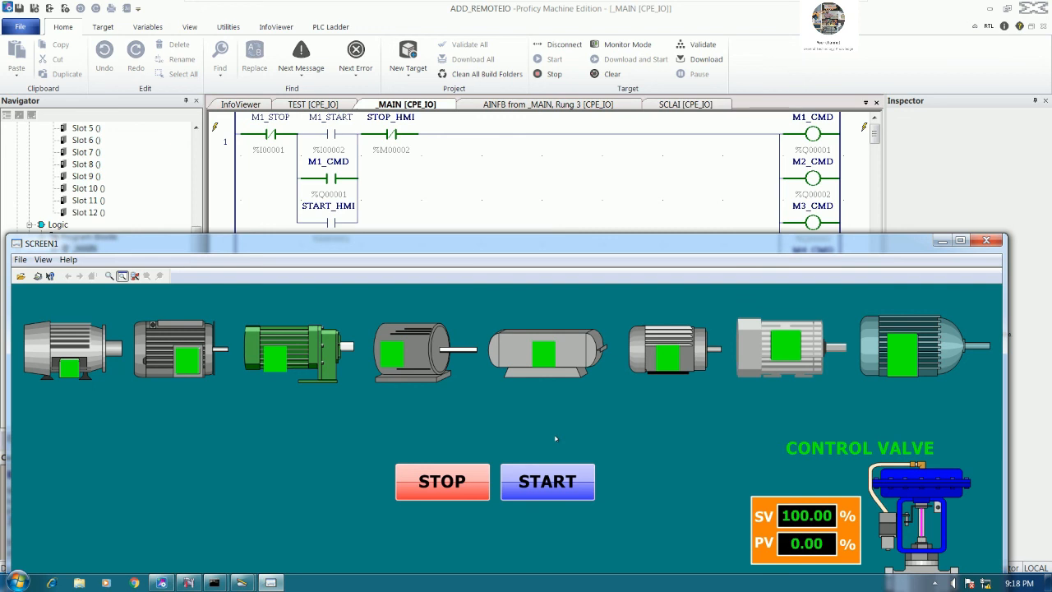
pyautogui.click(460, 485)
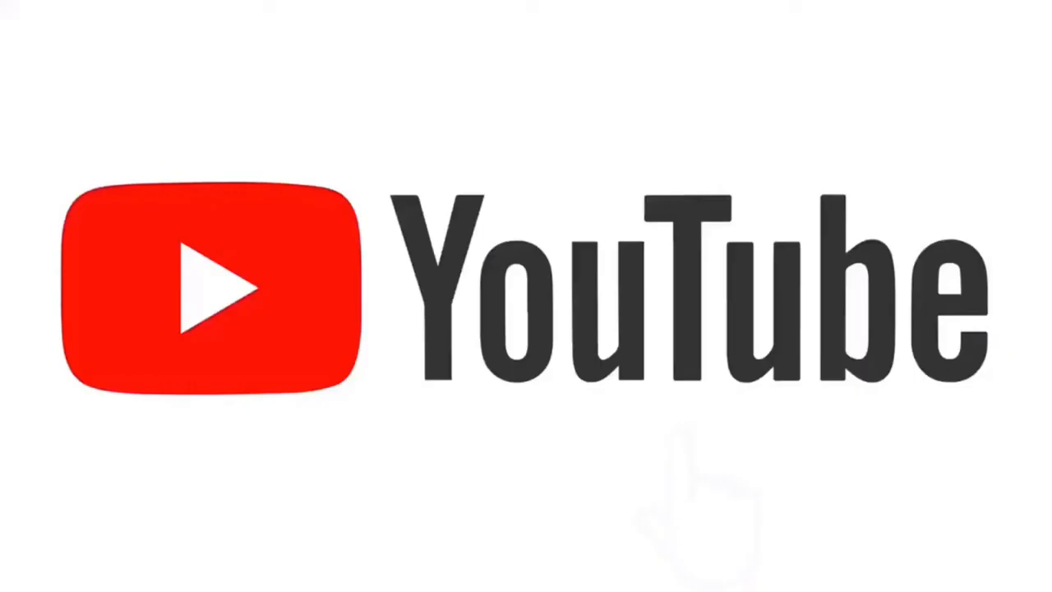